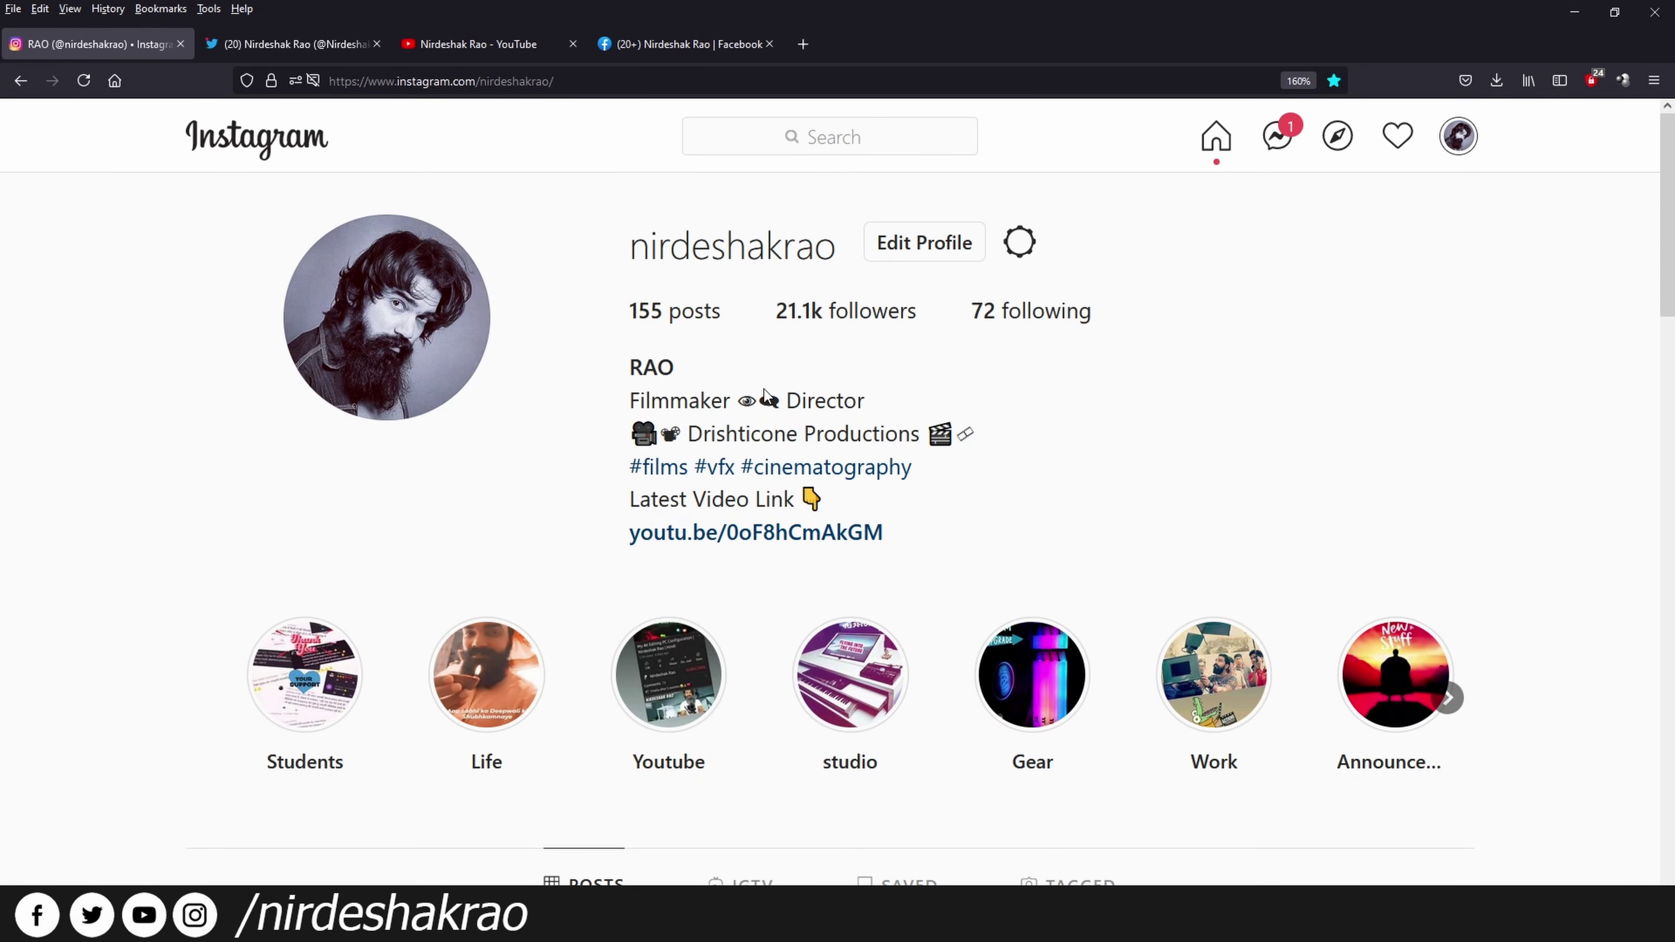
- Scroll down through the Instagram profile's post grid and return to the top
scroll(1361, 489, "down", 10)
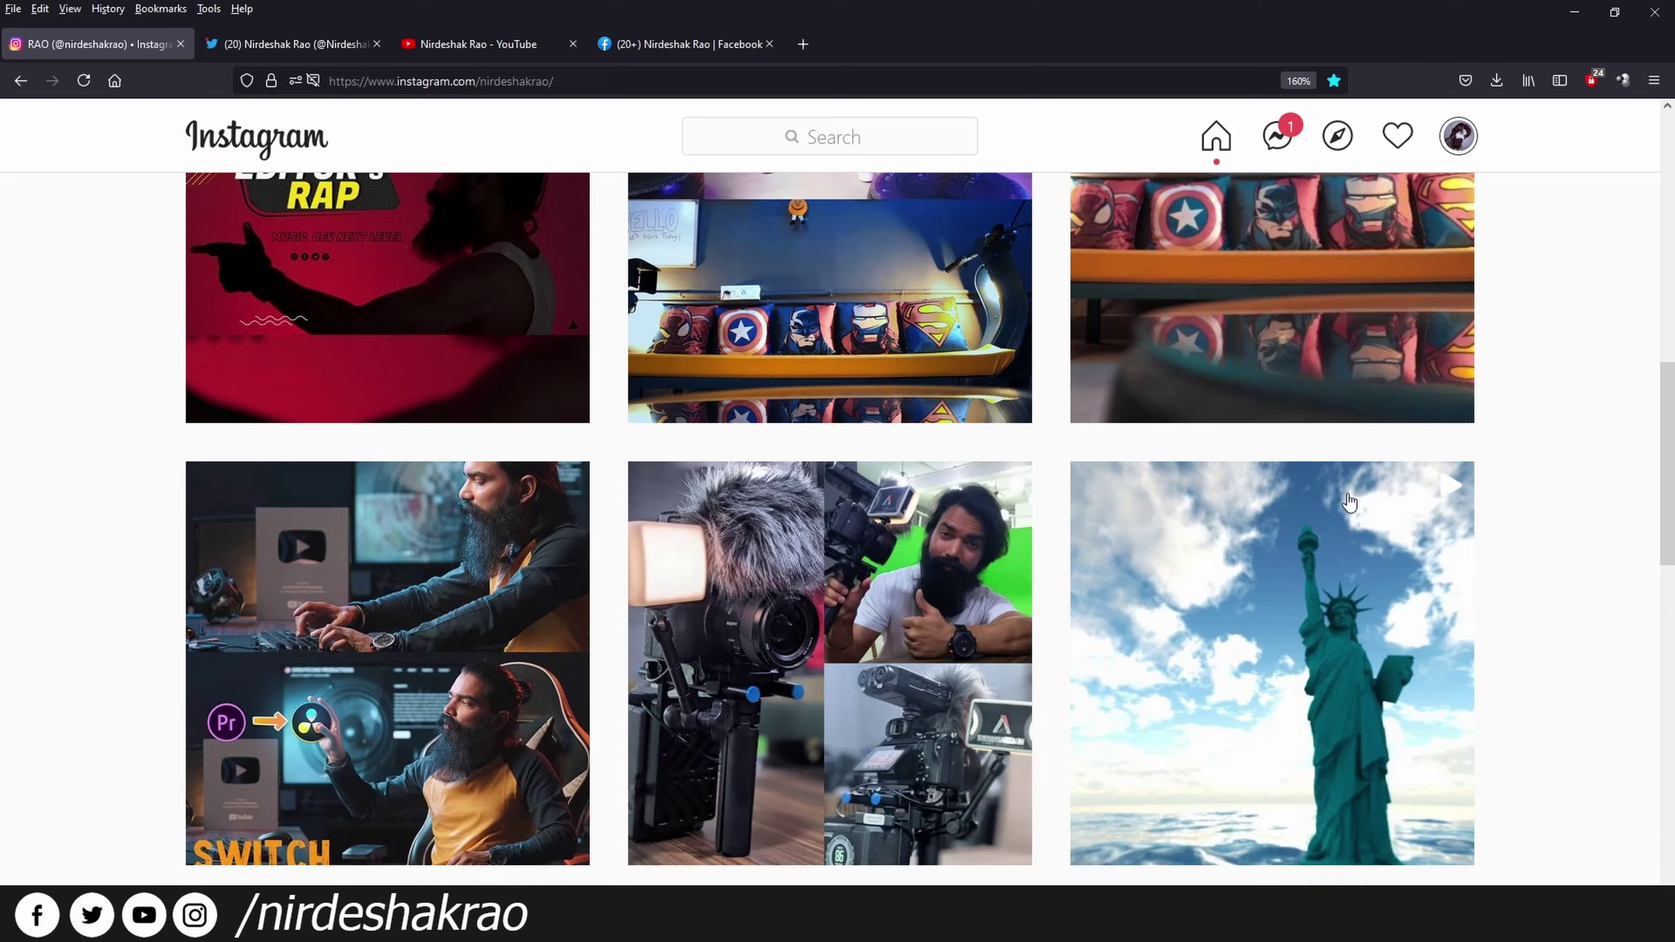
scroll(1352, 499, "down", 10)
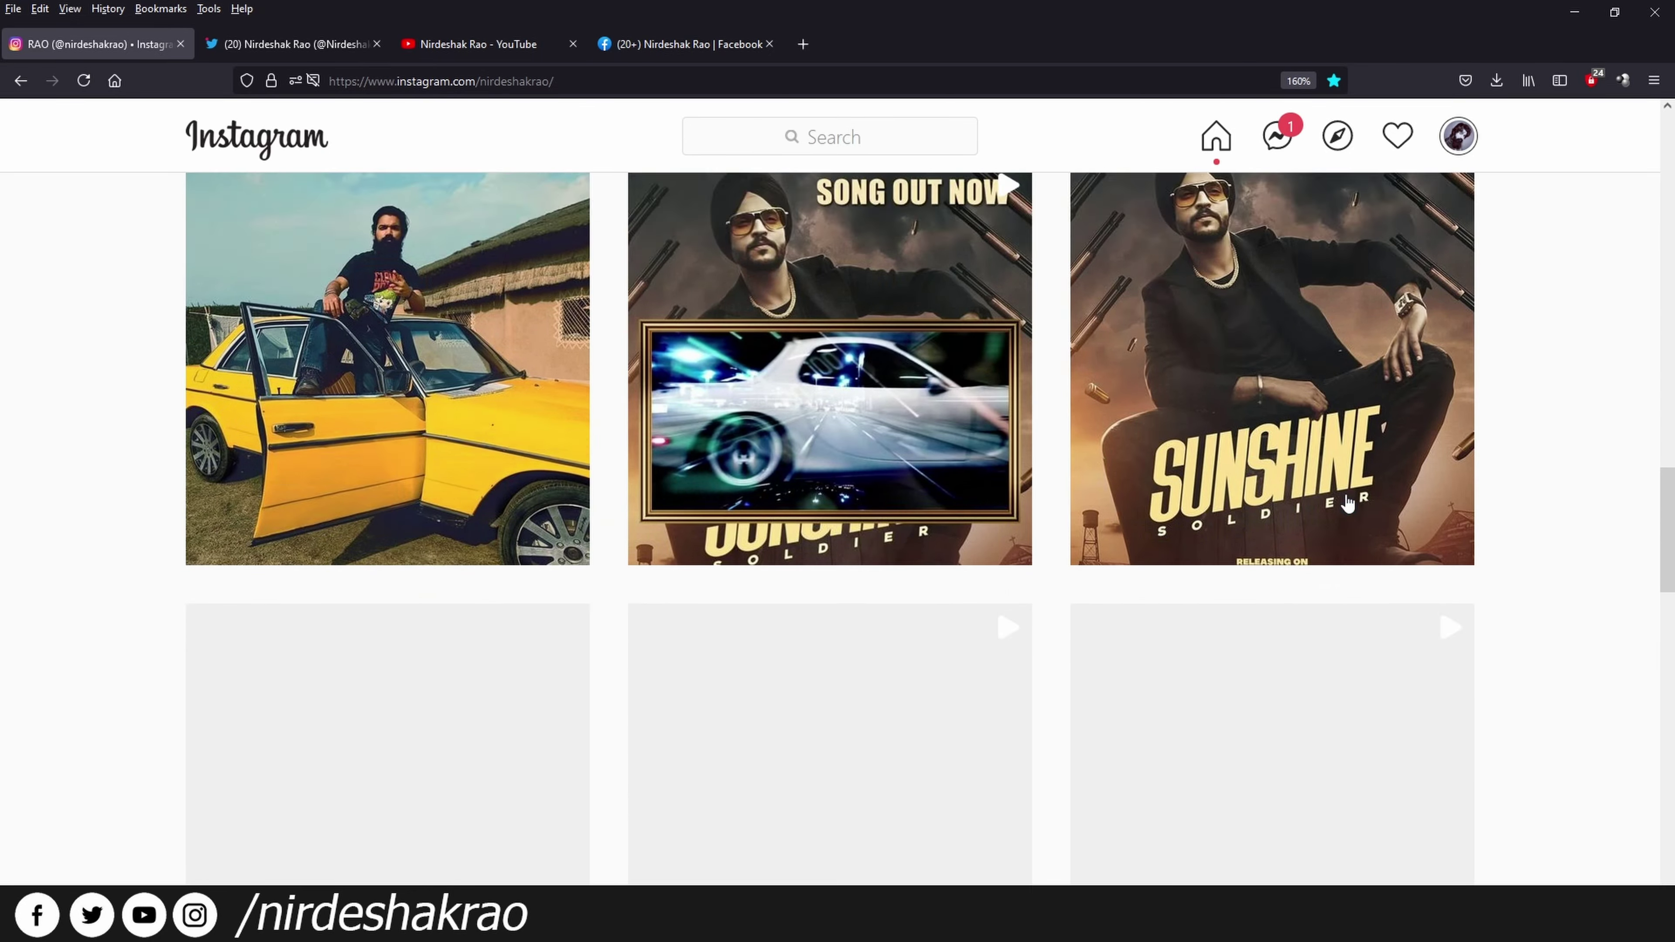
scroll(1348, 503, "down", 5)
key("Home")
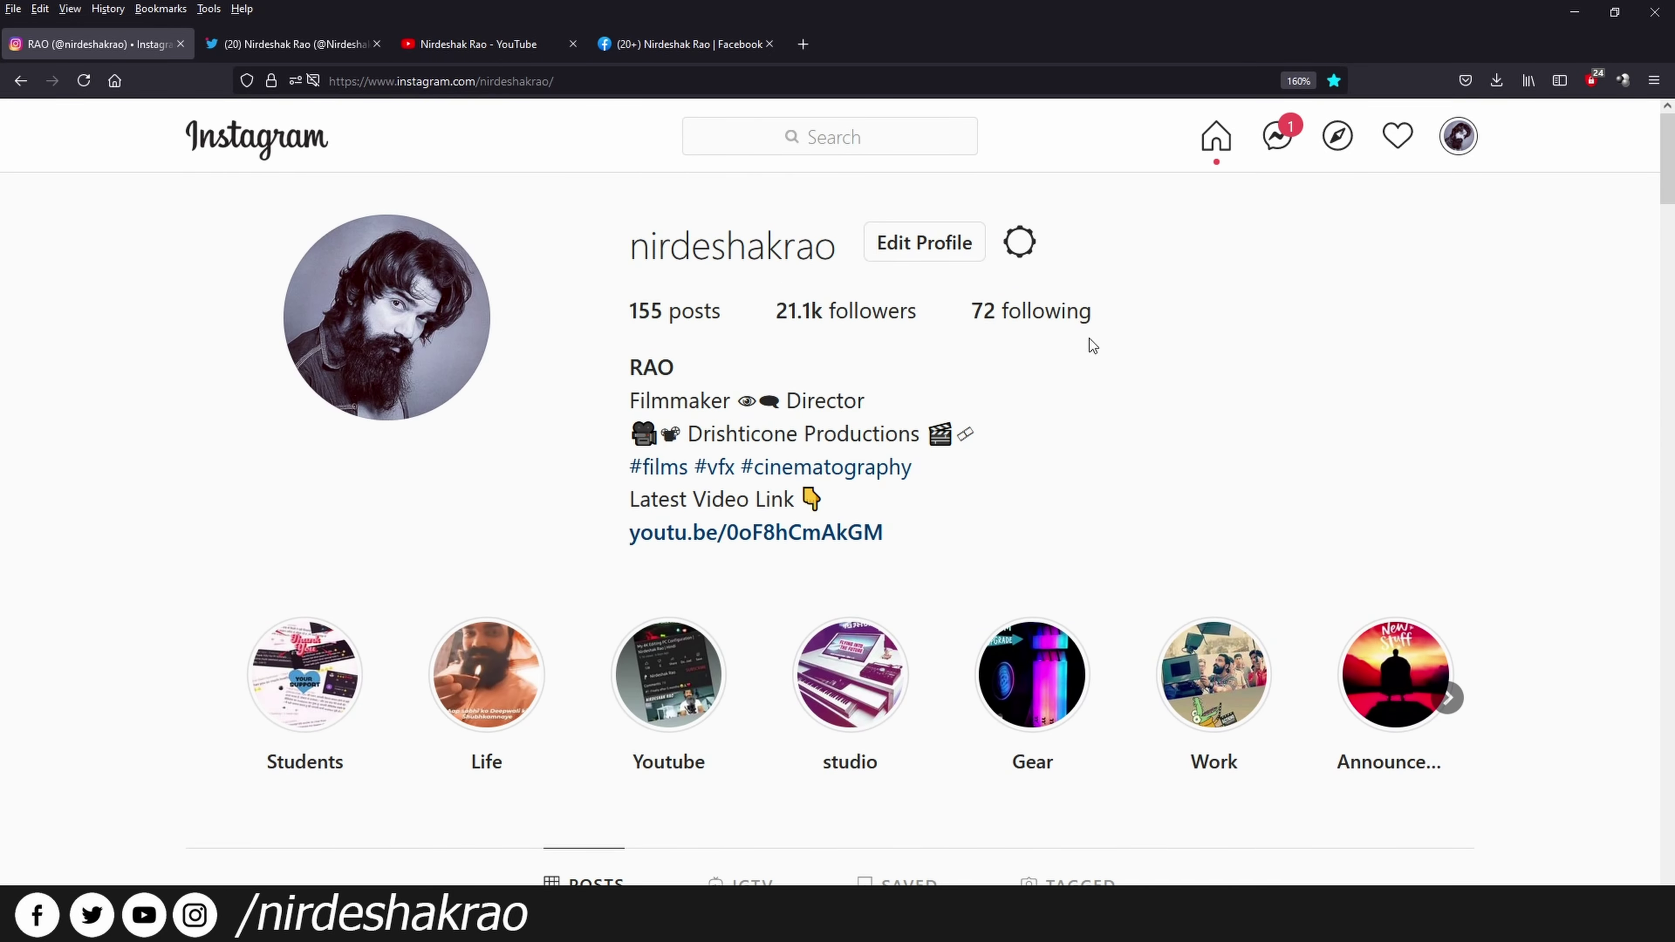
scroll(1348, 433, "down", 5)
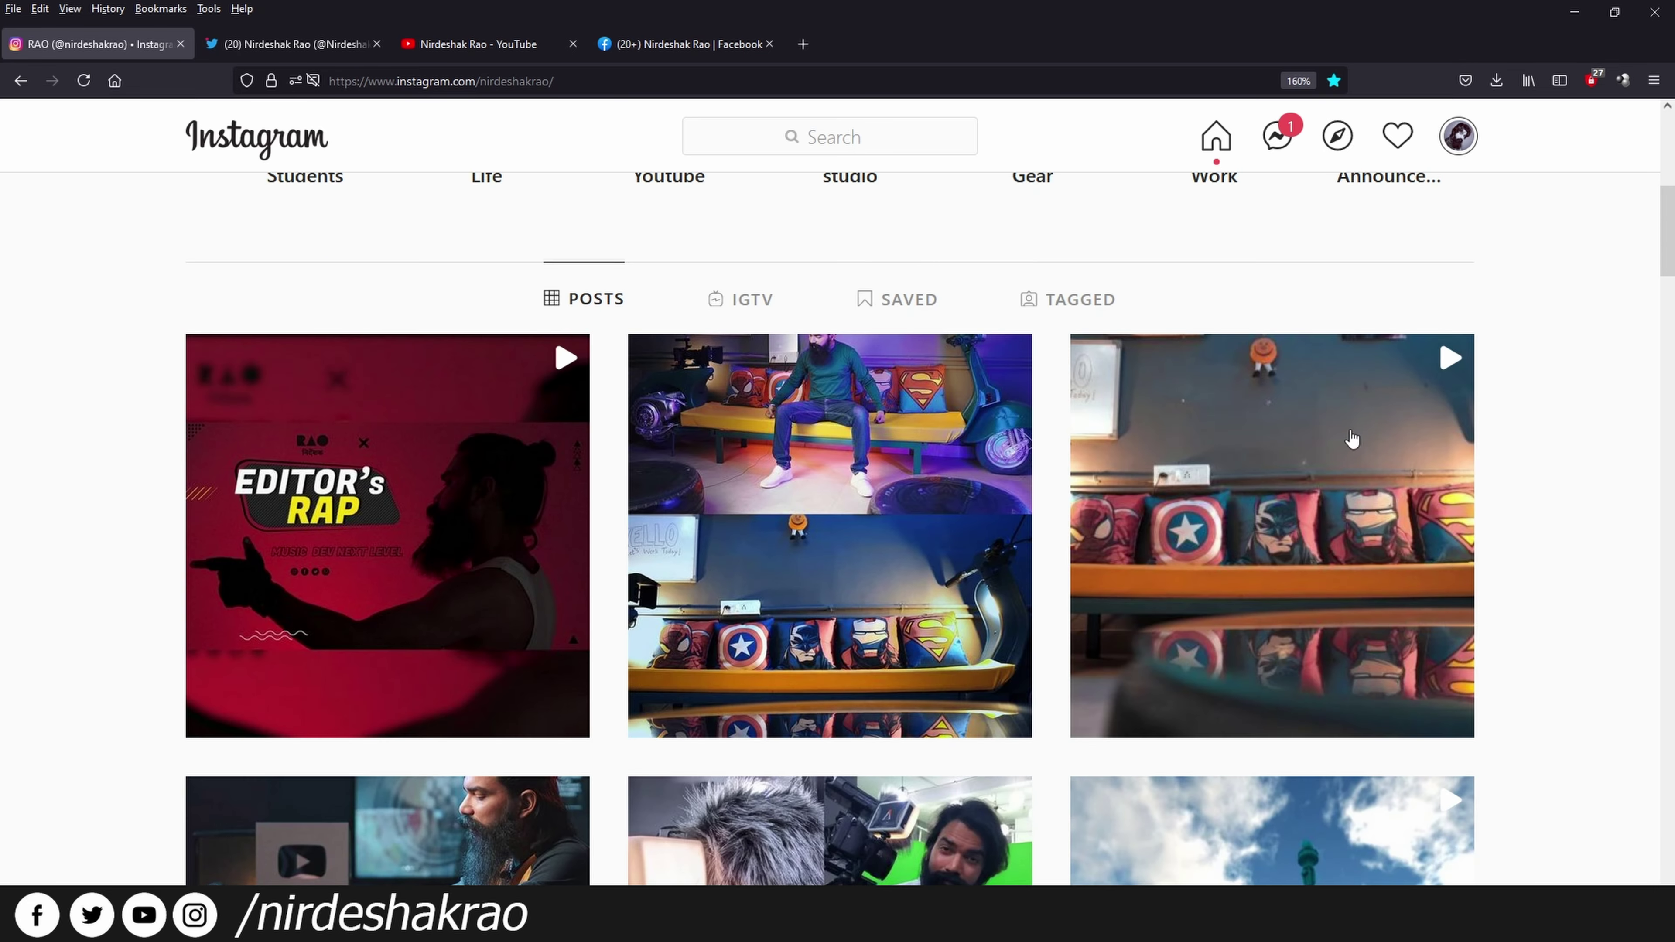
scroll(1348, 427, "up", 5)
scroll(1204, 415, "down", 5)
scroll(1152, 434, "up", 5)
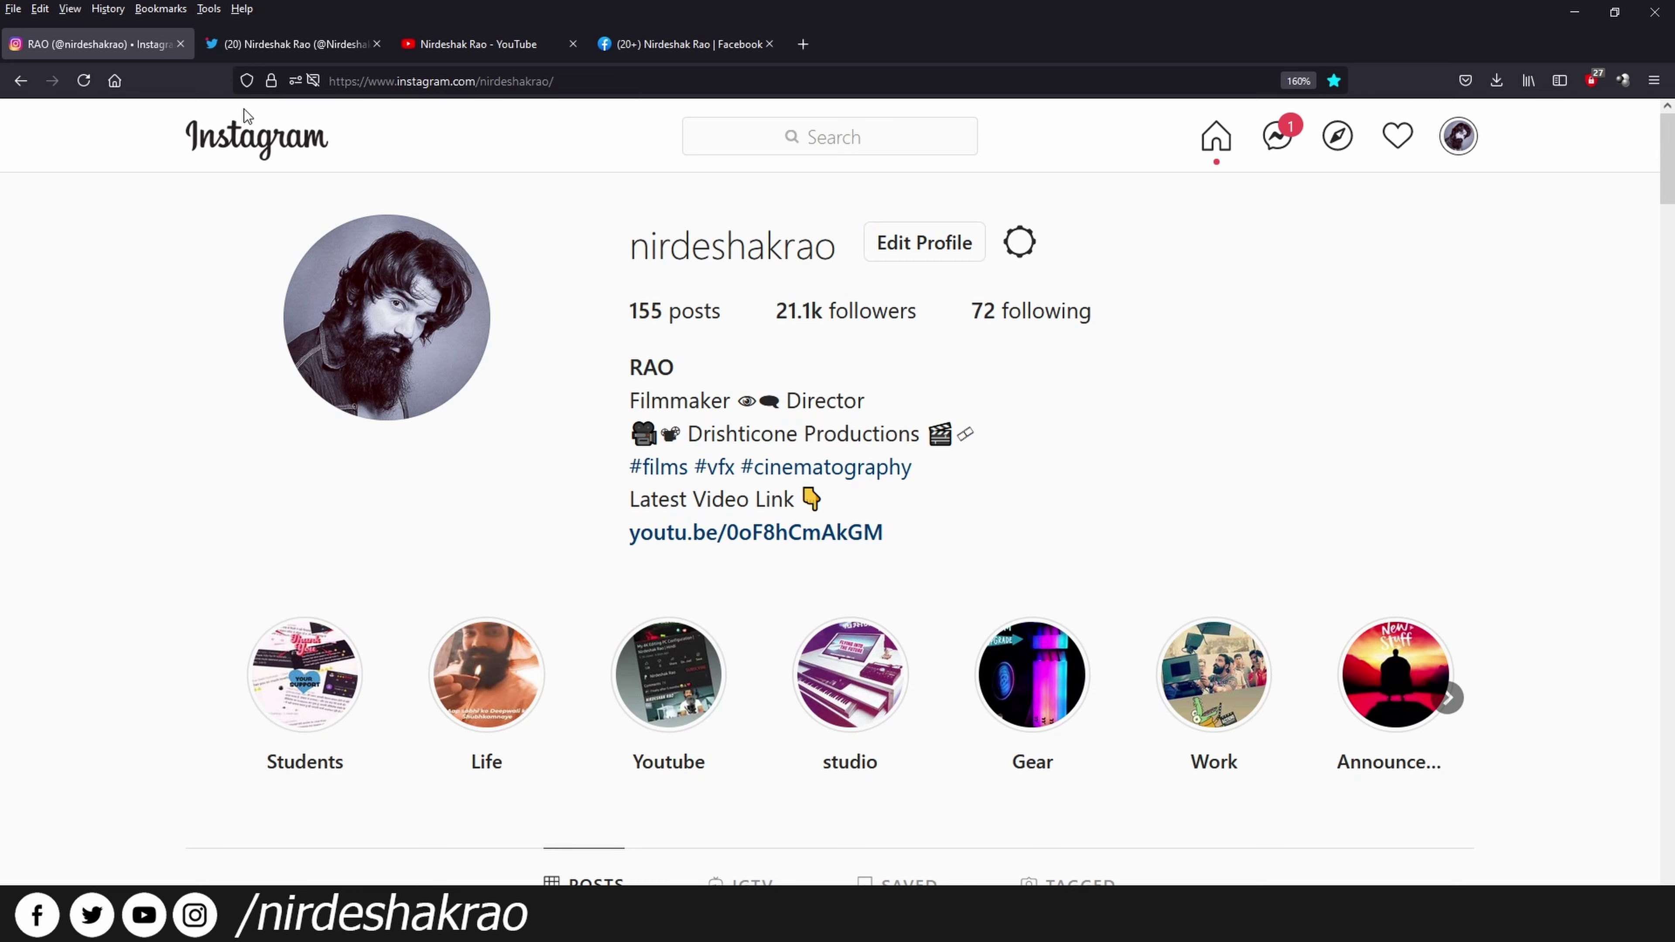
- Browse the creator's Twitter profile page, then move on to their YouTube channel
left_click(288, 43)
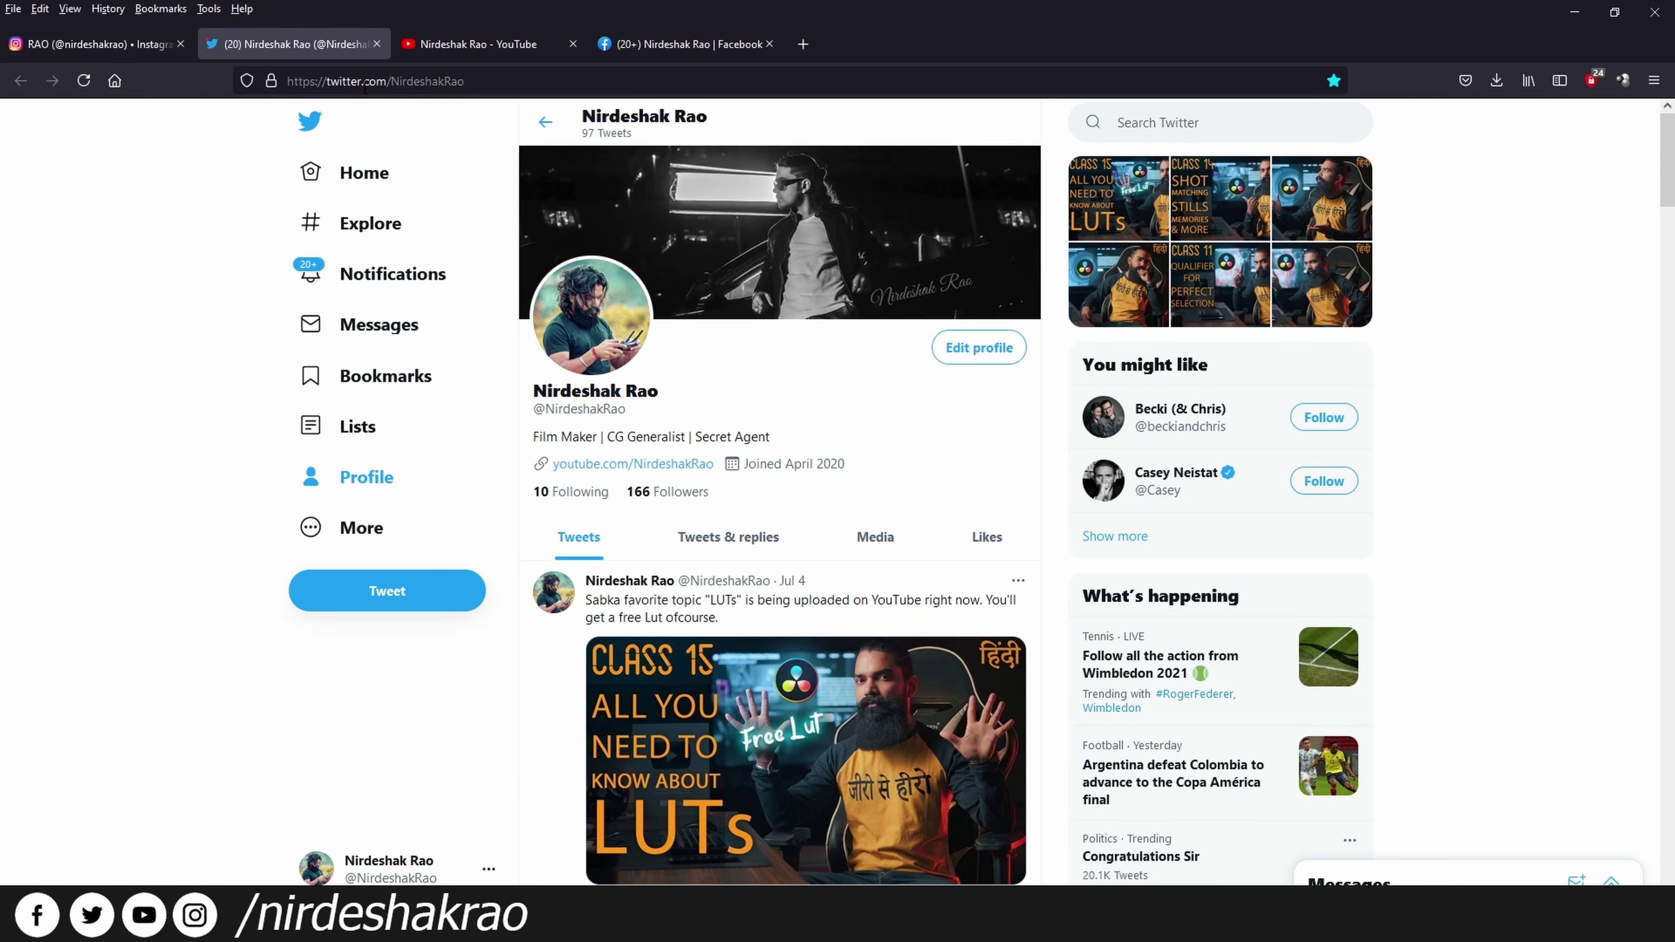
scroll(804, 610, "down", 7)
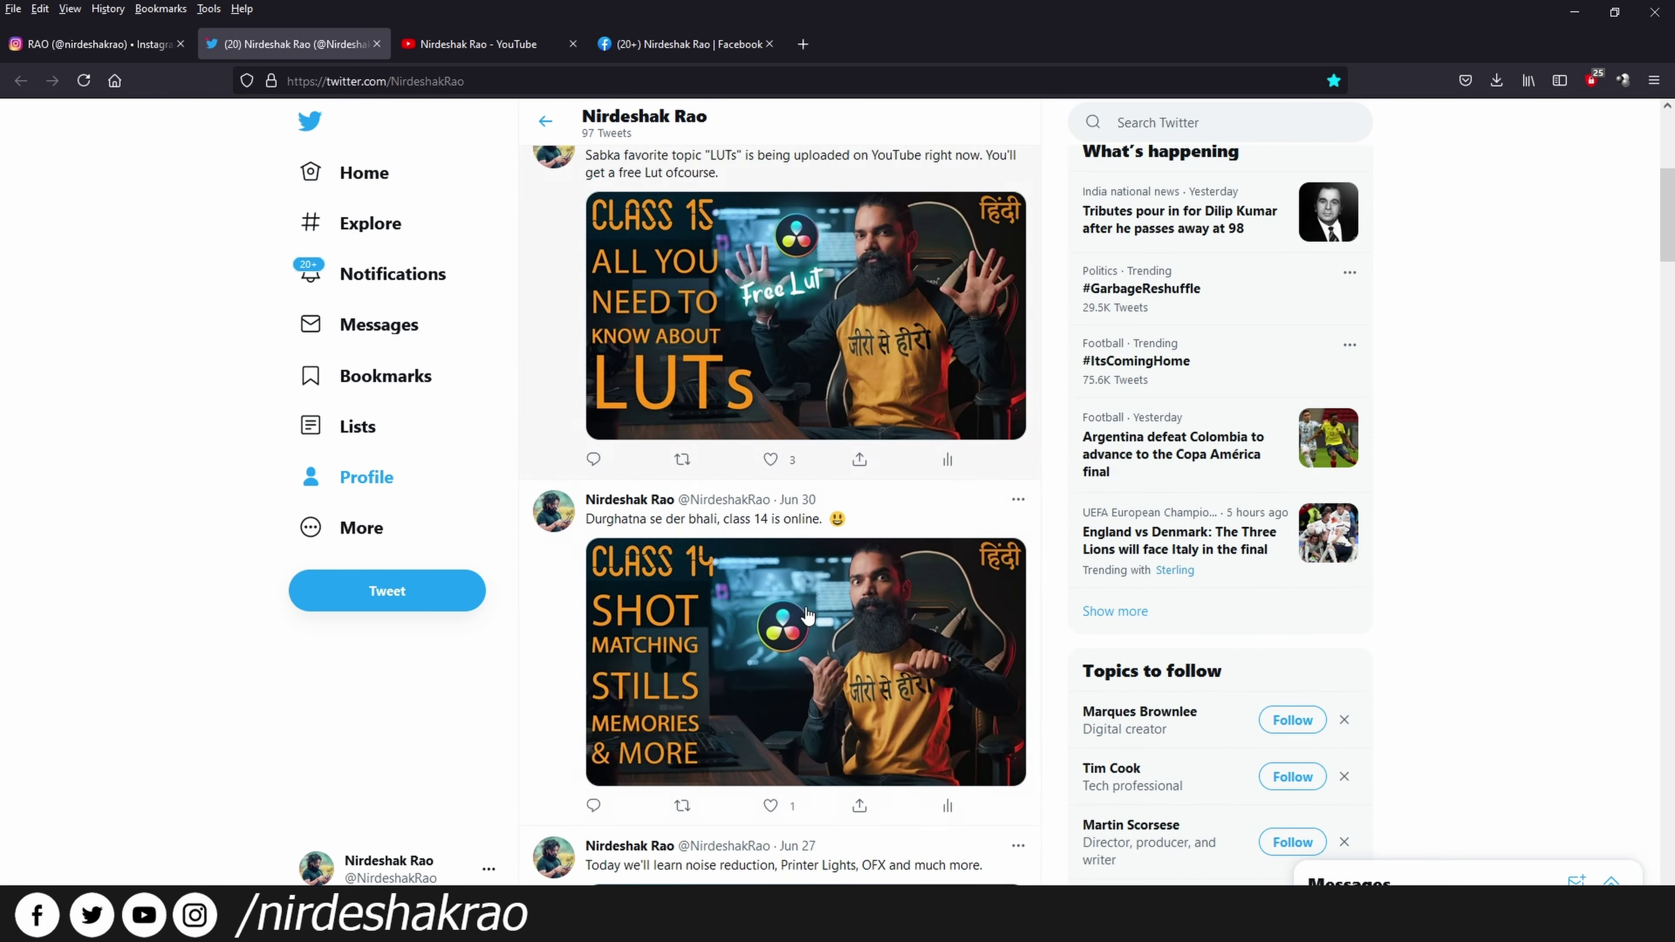
scroll(810, 614, "up", 3)
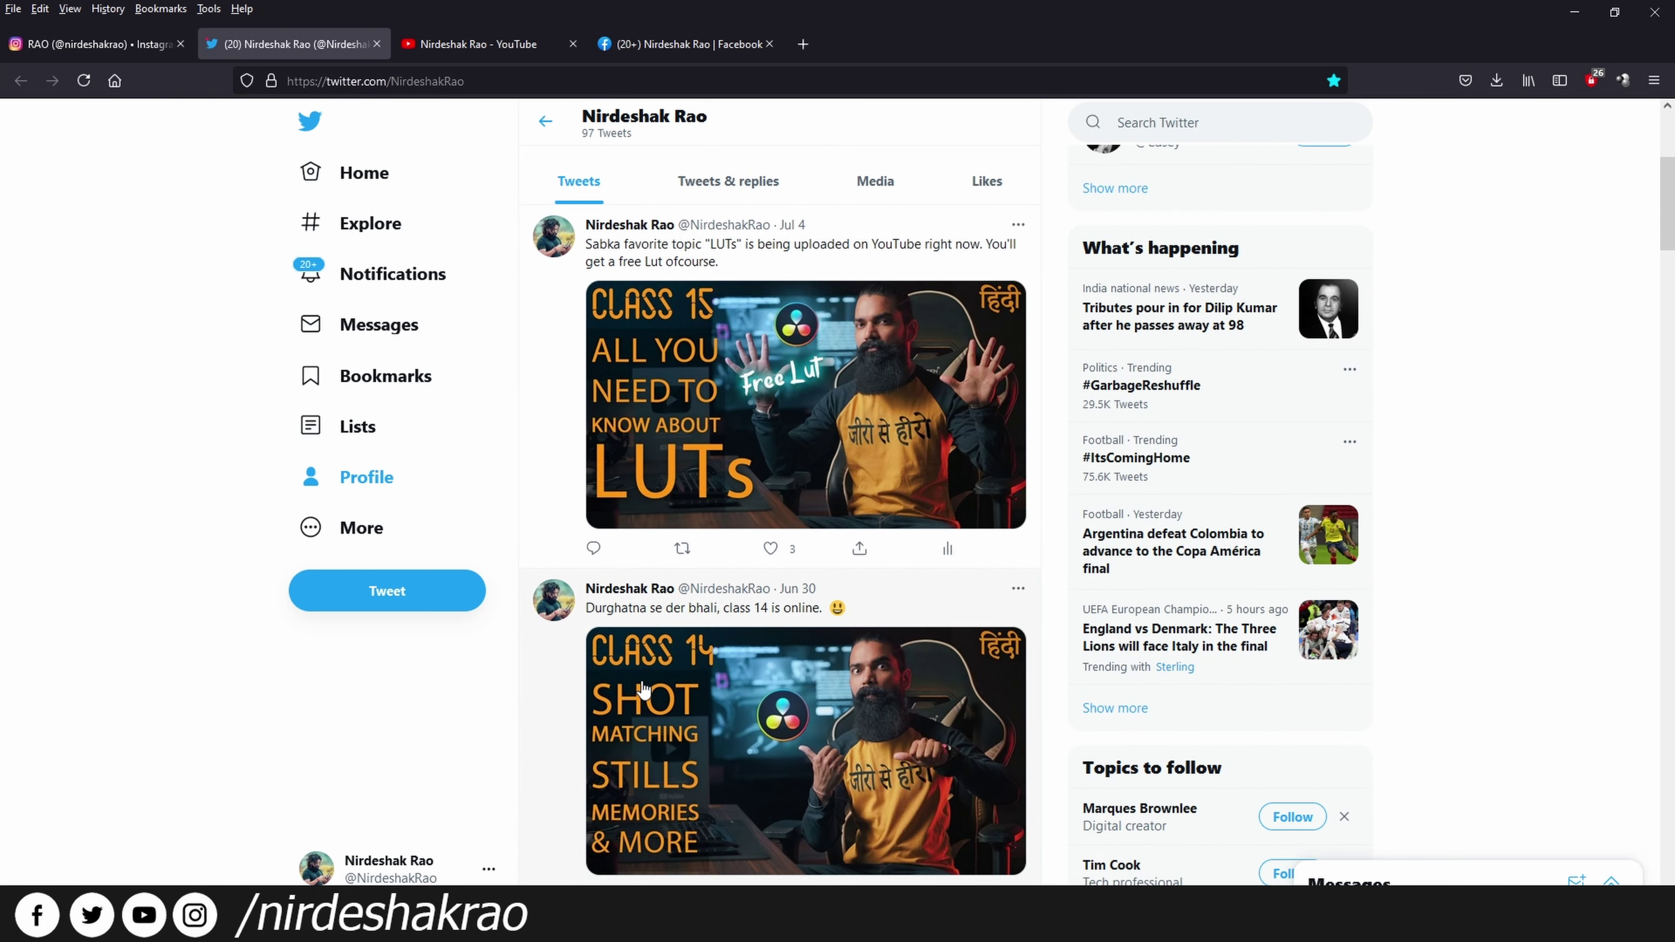
scroll(791, 604, "up", 5)
left_click(499, 58)
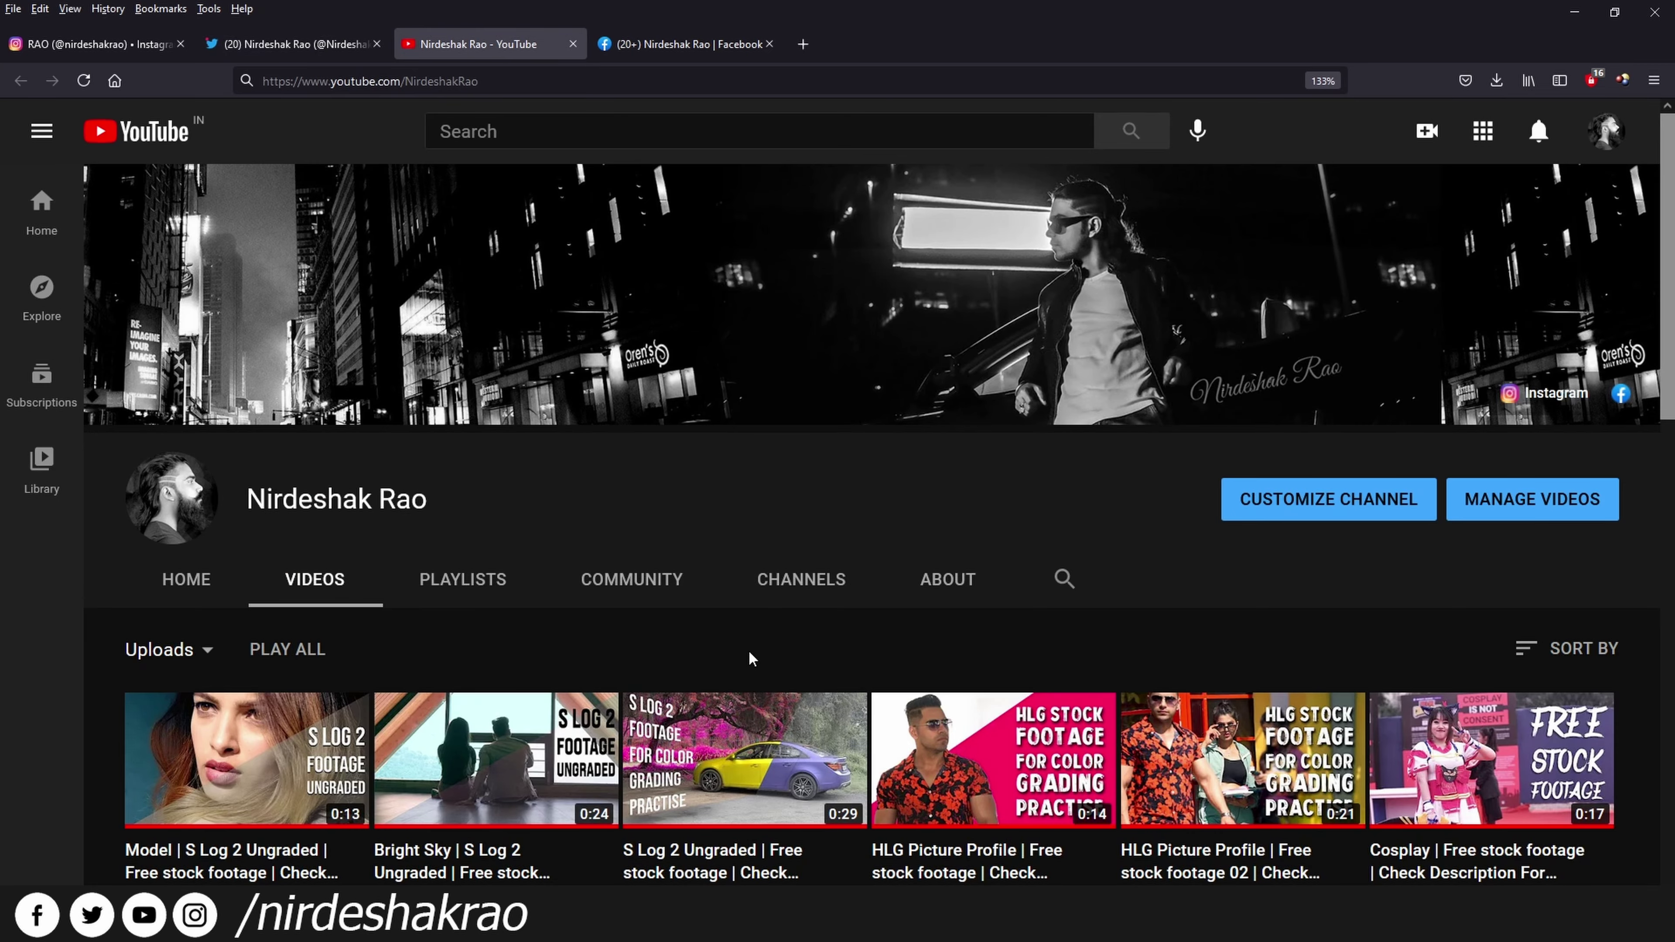
- Leave the YouTube channel's uploads listing and switch to the Facebook page
mouse_move(851, 714)
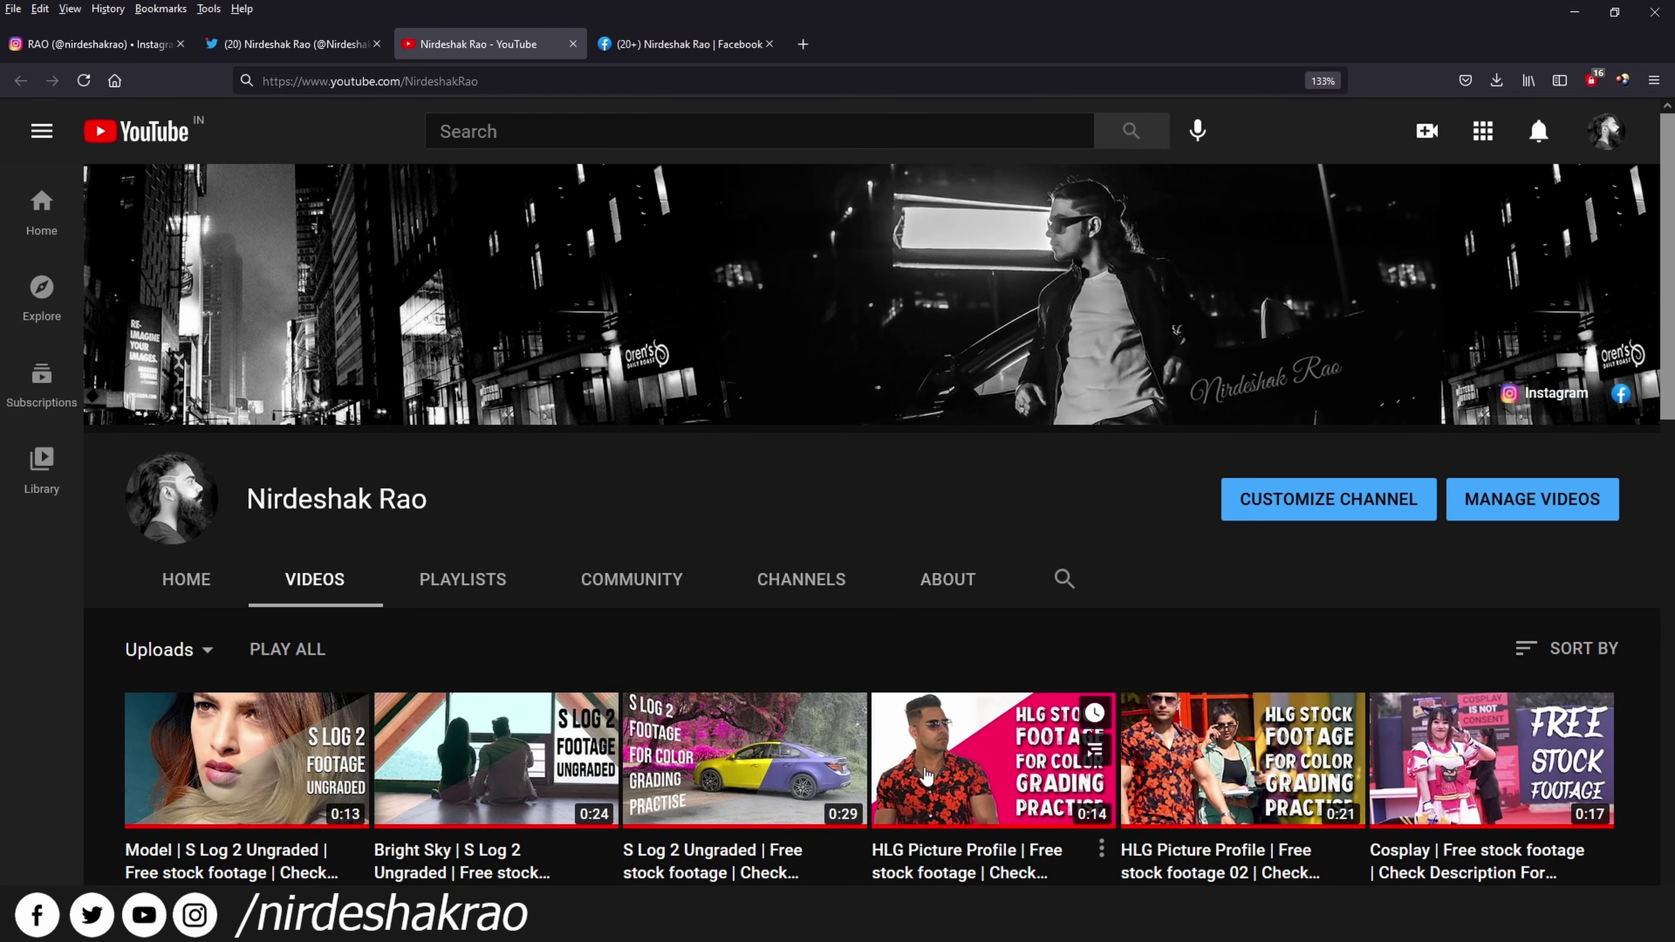
left_click(655, 45)
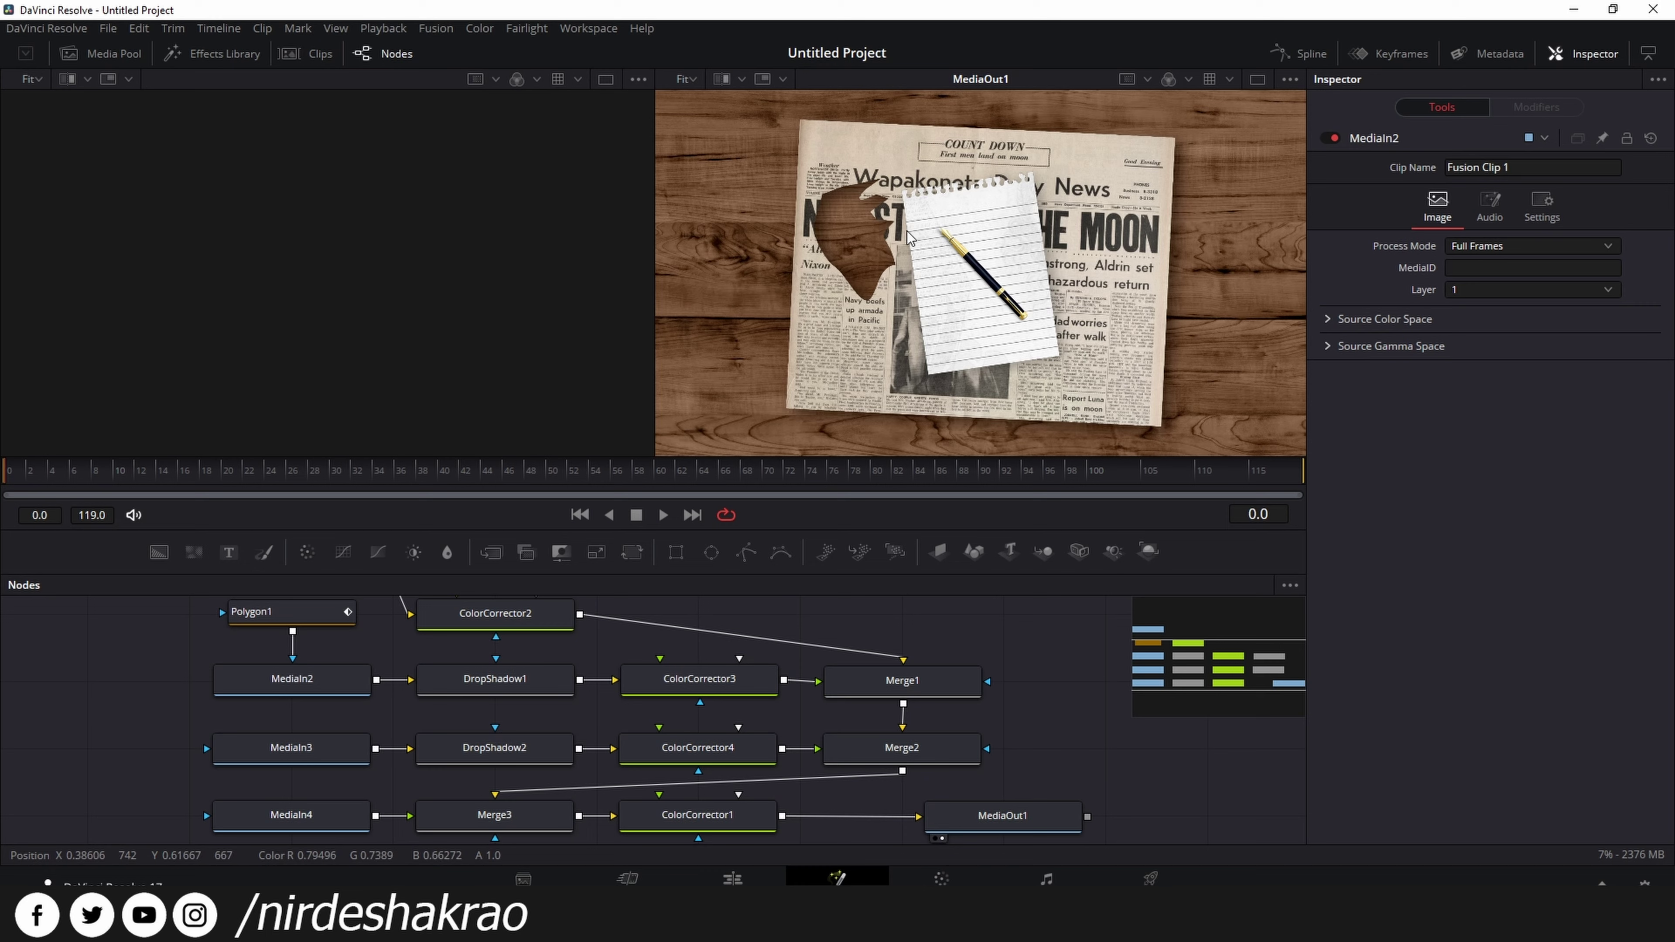
- Pan across the node graph from MediaIn1 down to Polygon1 and ColorCorrector2
mouse_move(1038, 743)
left_mouse_down()
mouse_move(1010, 716)
mouse_move(1021, 633)
left_mouse_up()
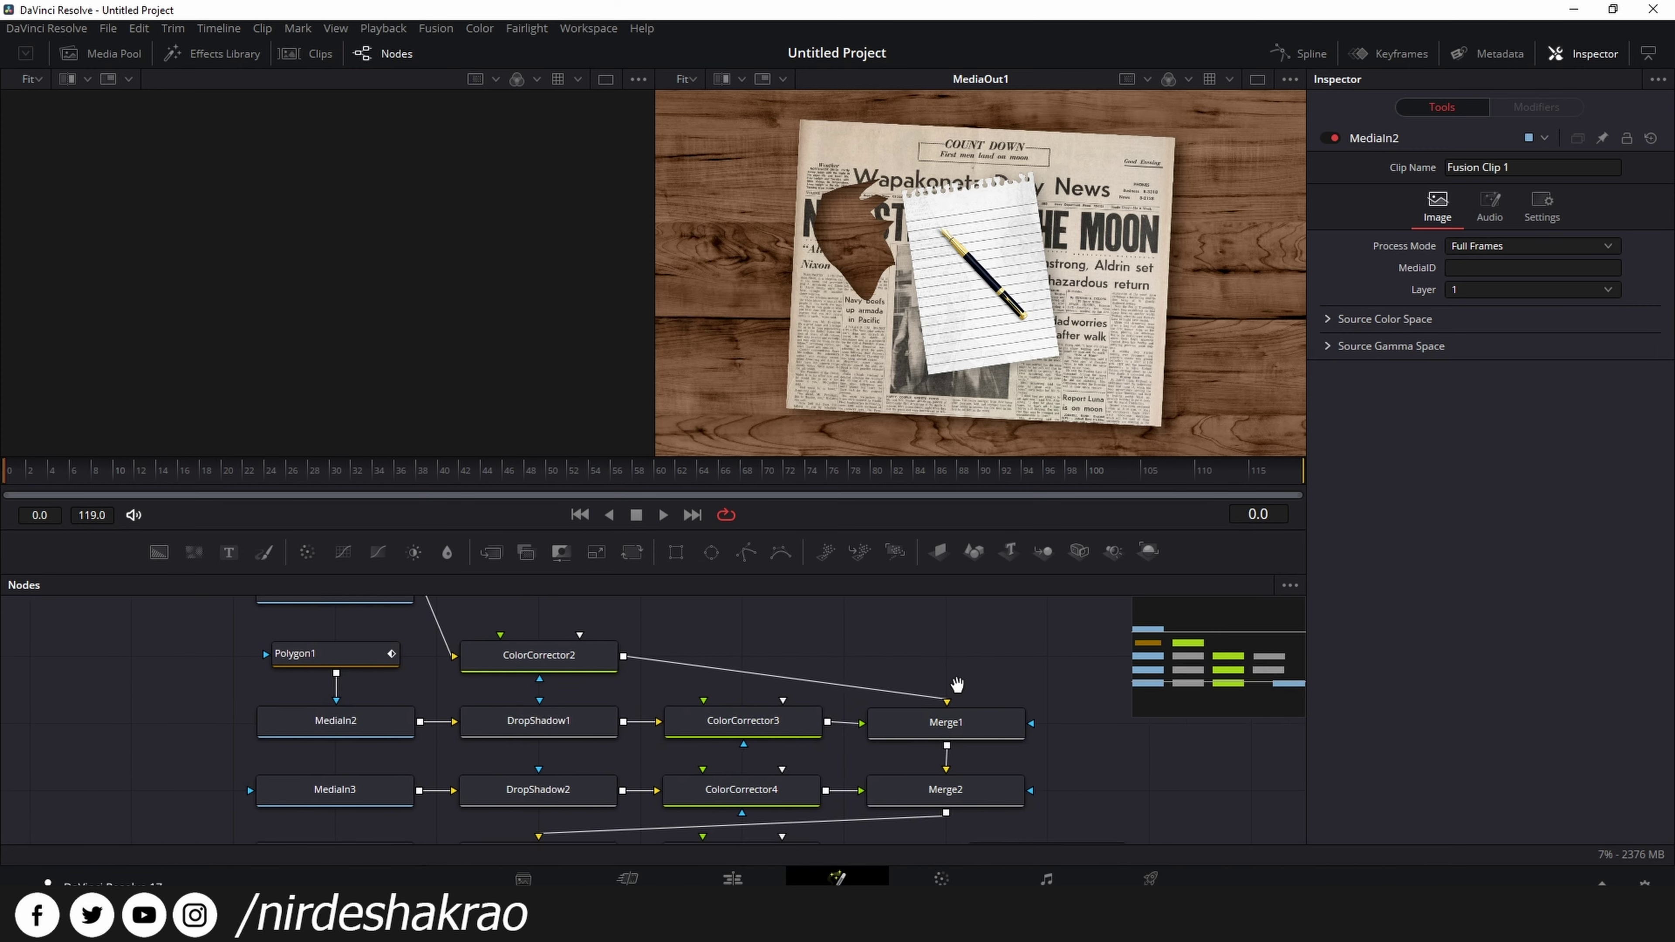
left_click_drag(1094, 735, 1080, 744)
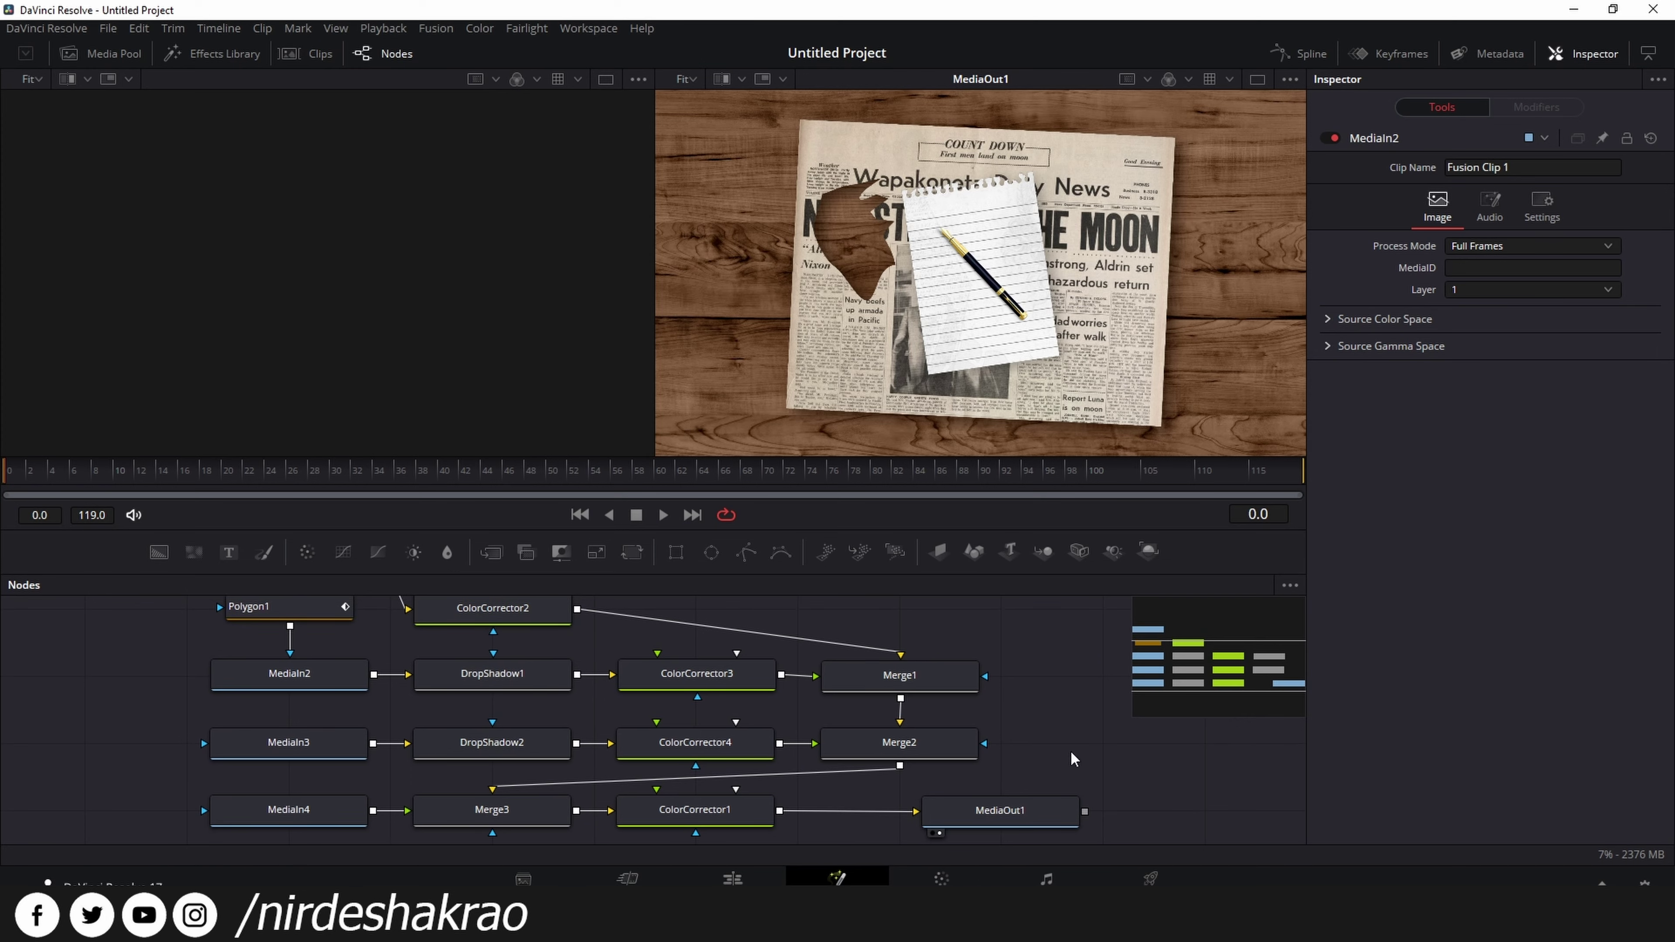
left_click_drag(1071, 752, 1048, 714)
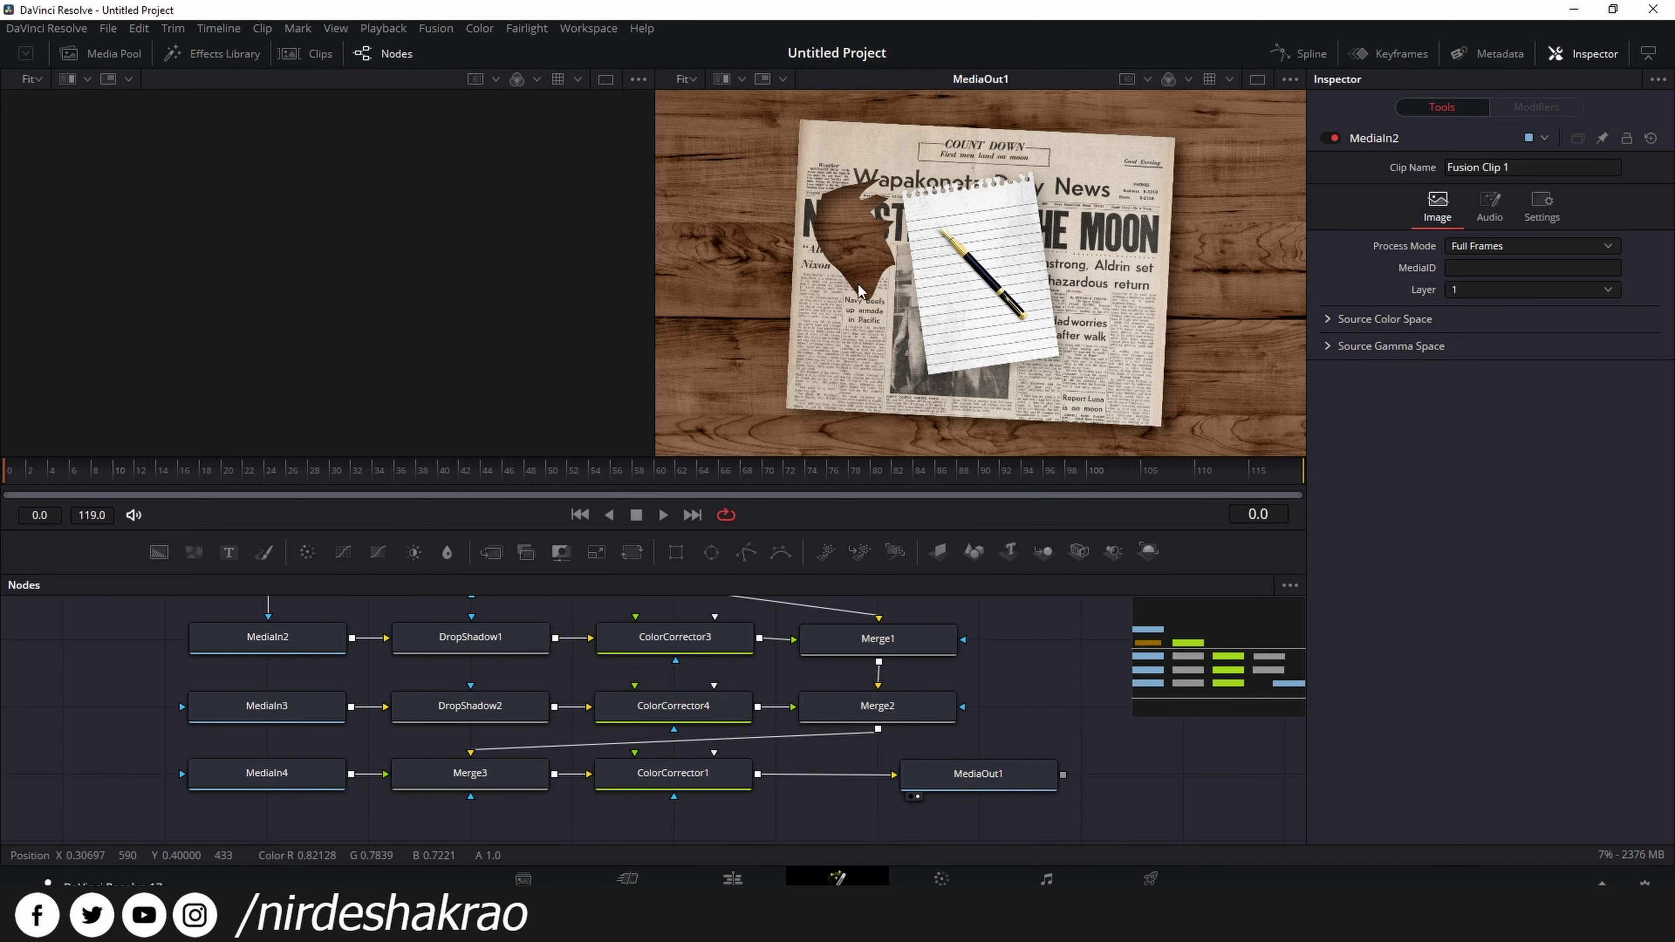
mouse_move(1070, 653)
left_mouse_down()
mouse_move(1107, 731)
mouse_move(1215, 756)
left_mouse_up()
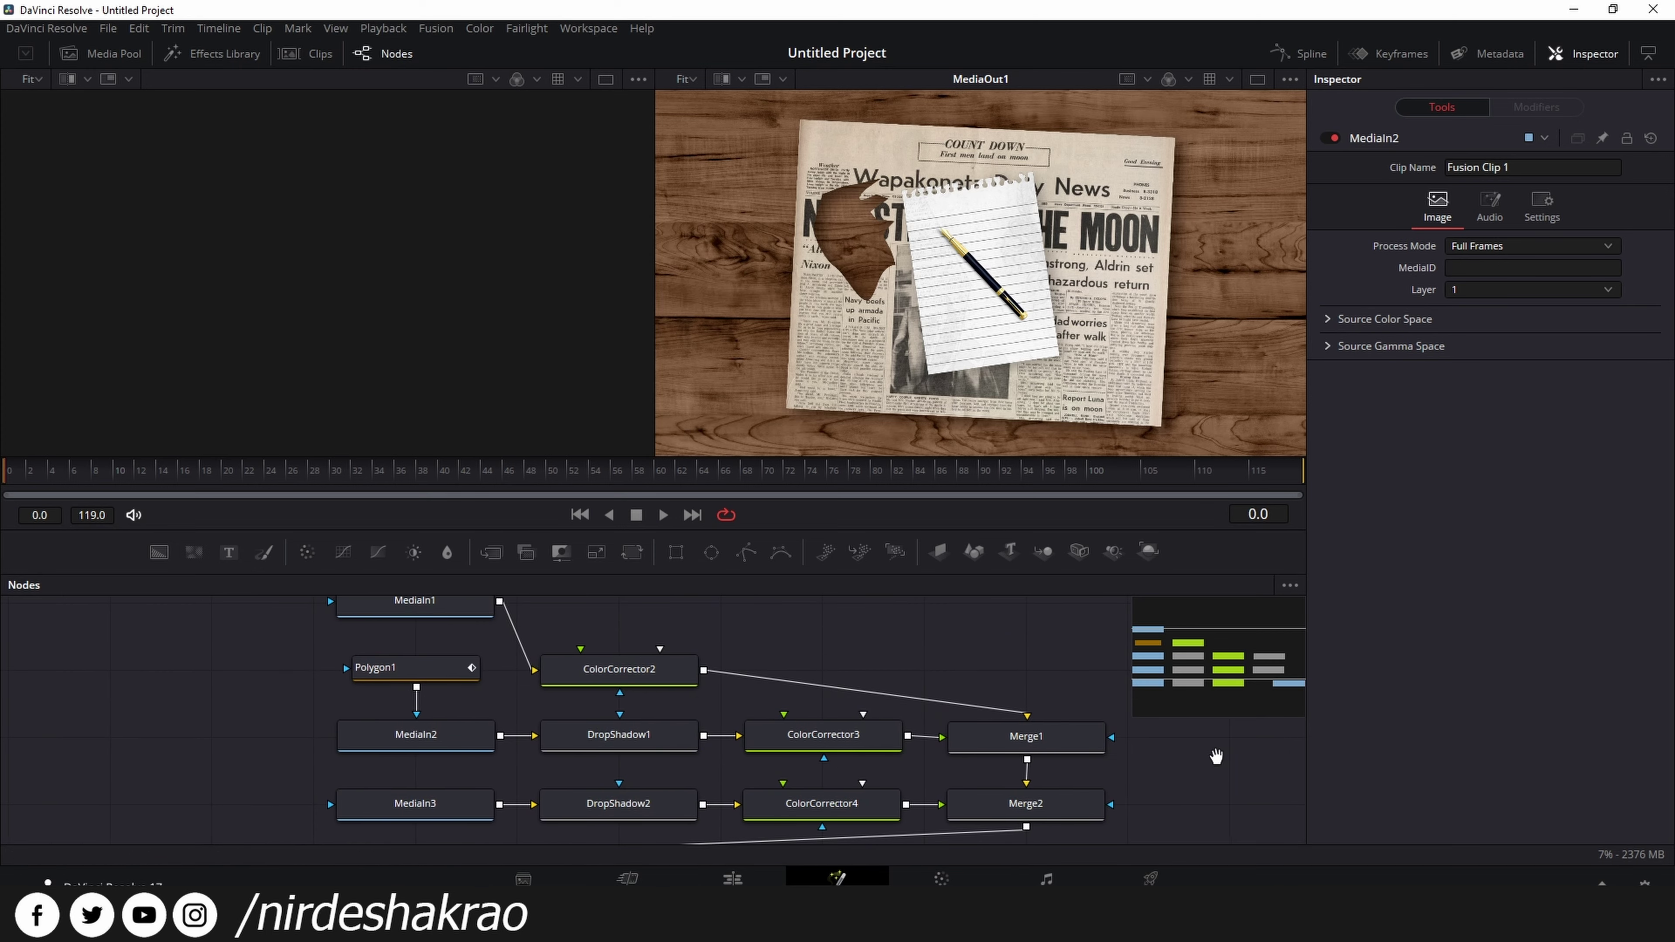
- Box-select every node in the composite and delete them all
scroll(910, 662, "down", 2)
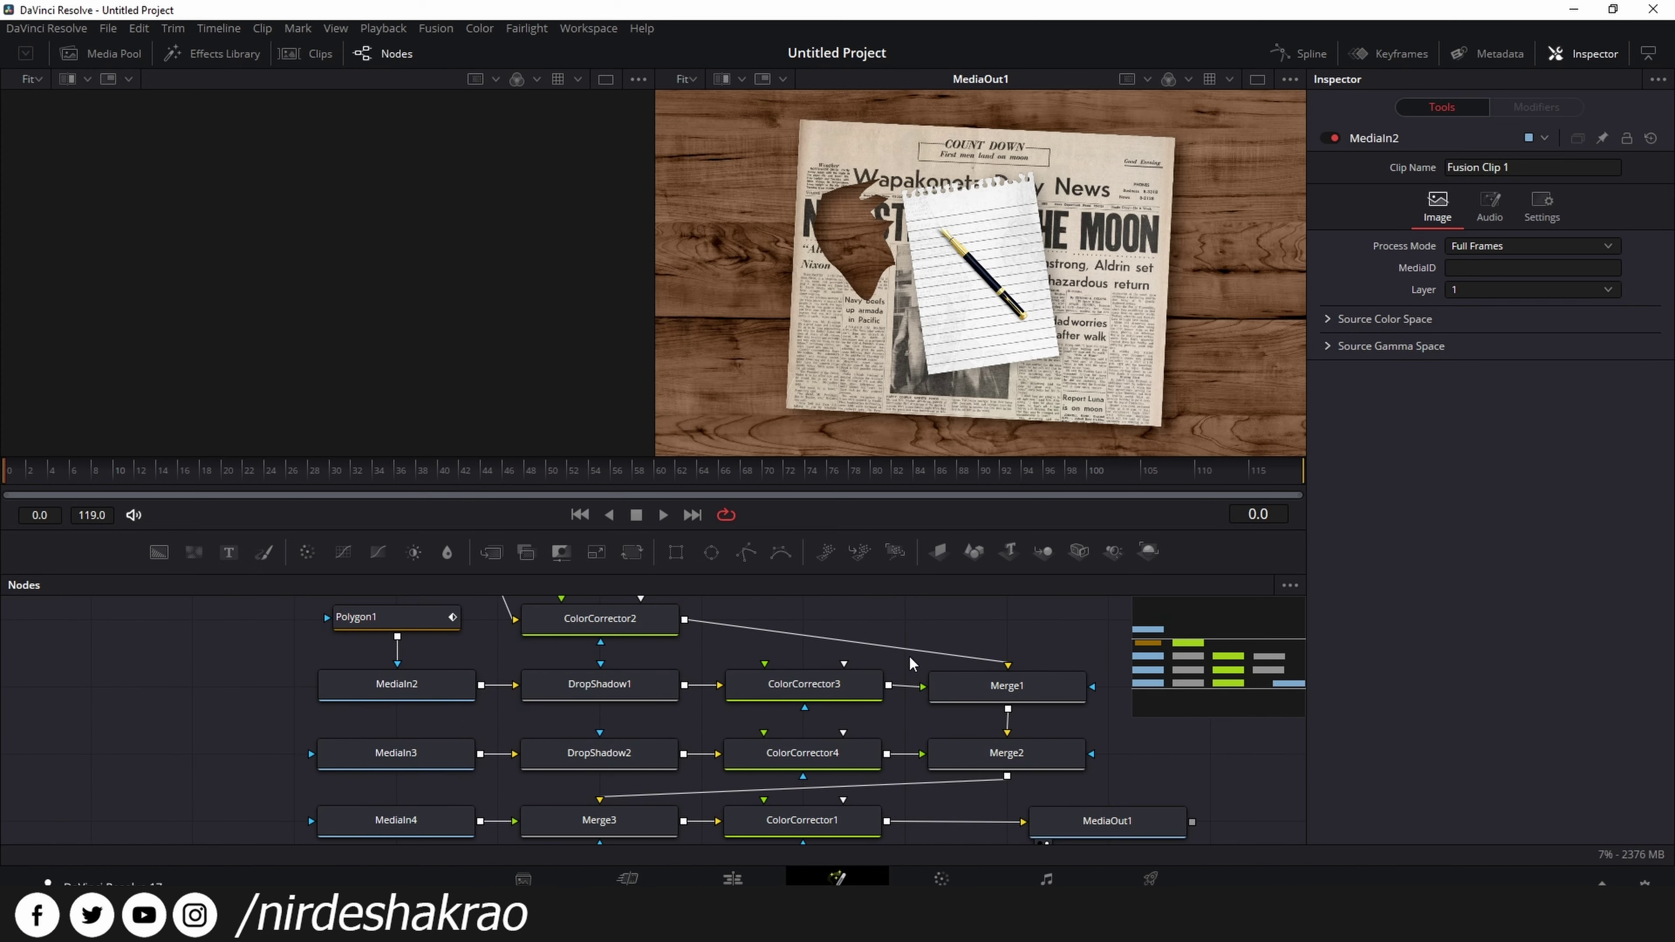
scroll(913, 660, "down", 2)
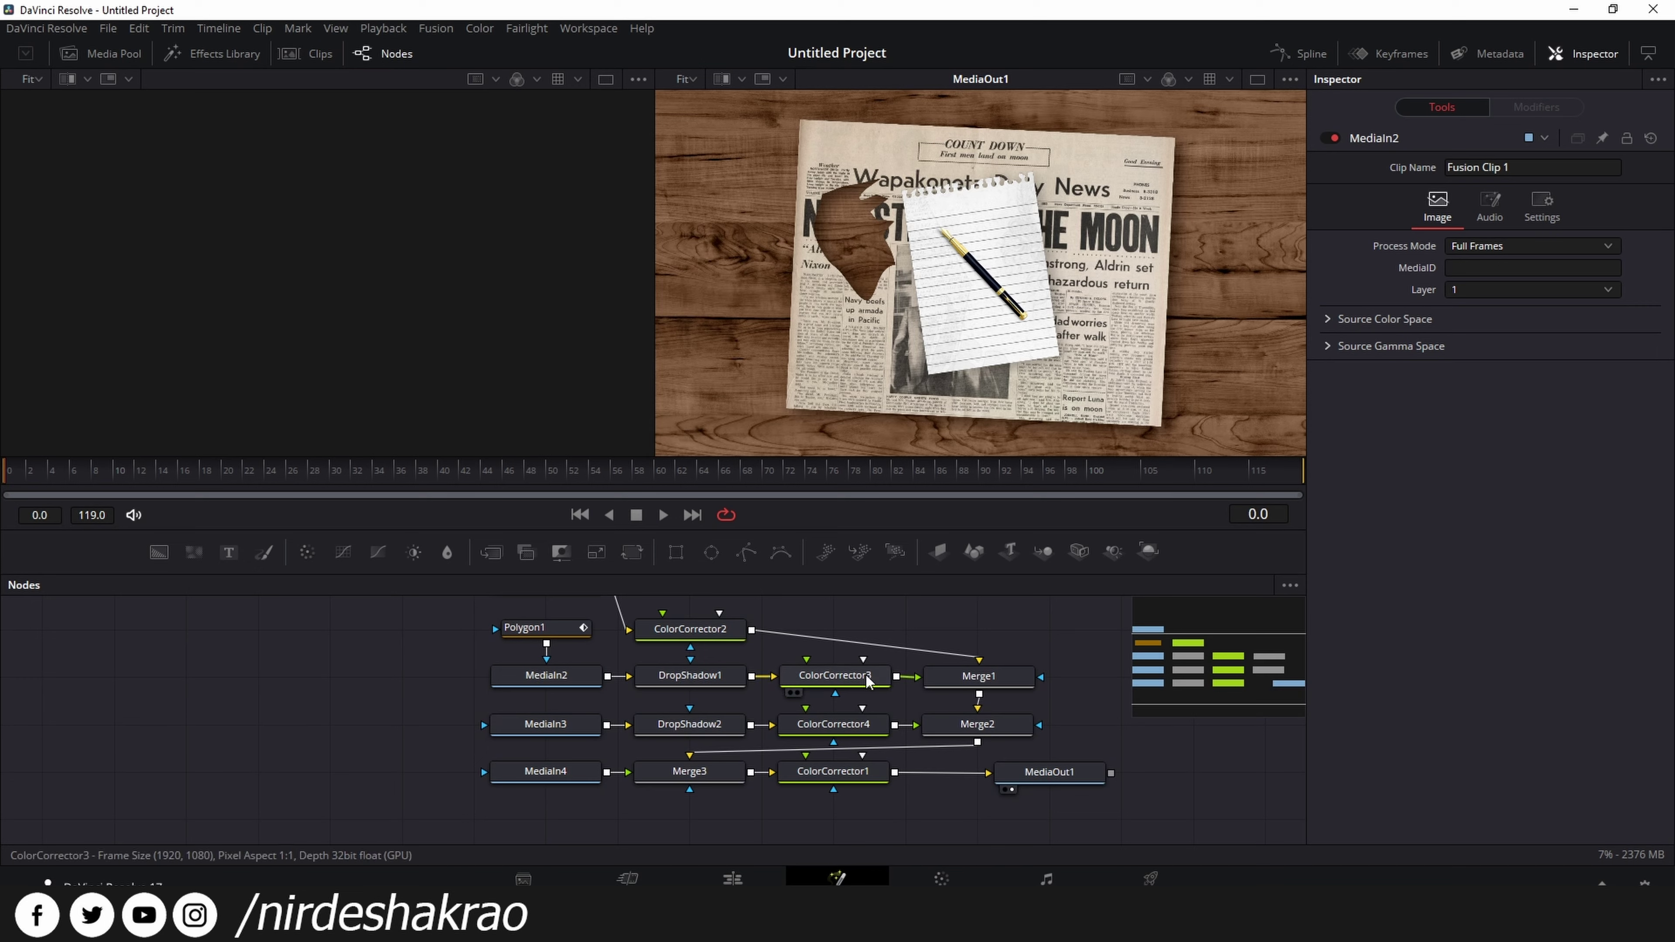
scroll(898, 672, "up", 2)
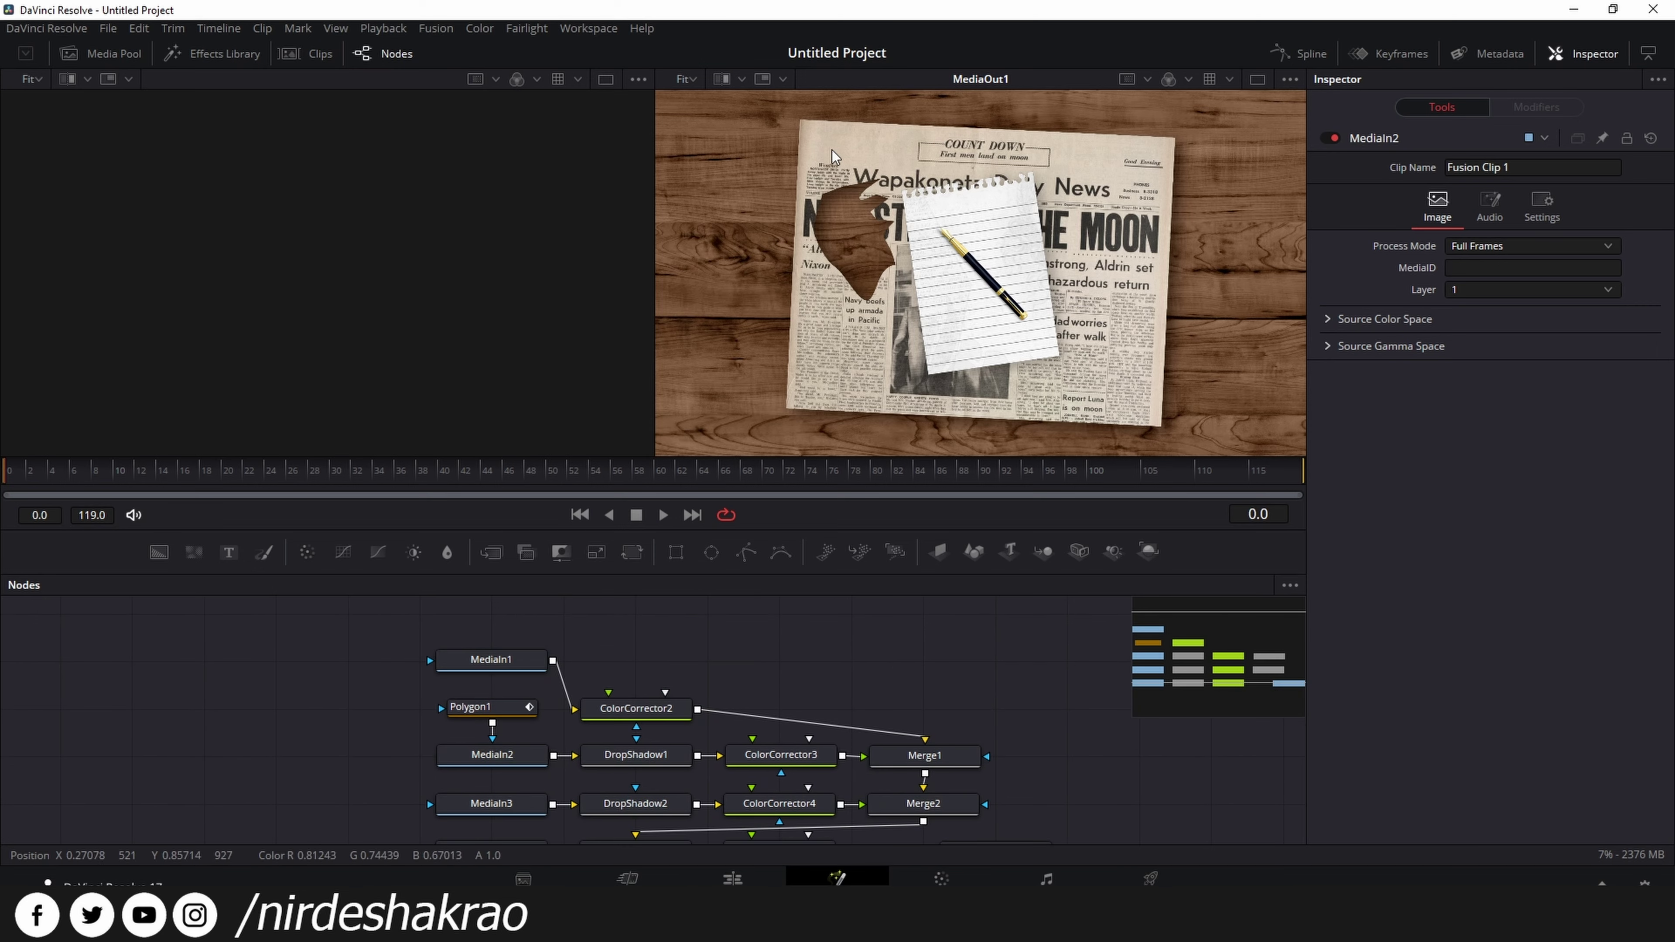
scroll(968, 660, "down", 2)
scroll(486, 685, "up", 2)
left_click_drag(322, 633, 1210, 829)
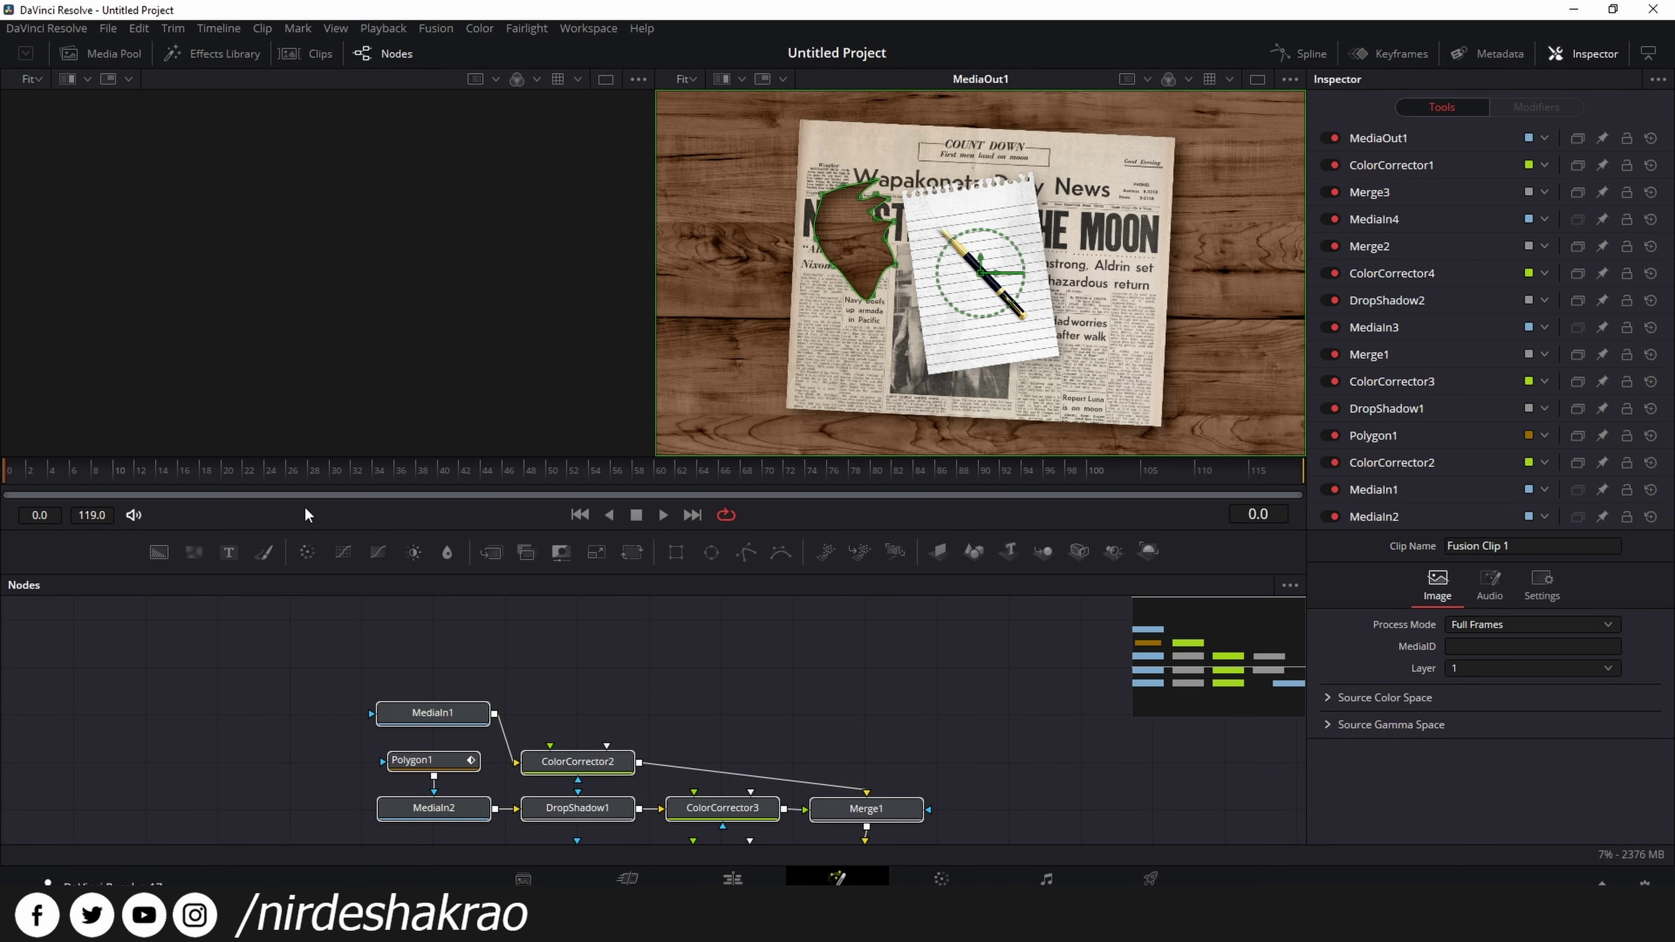
key("Delete")
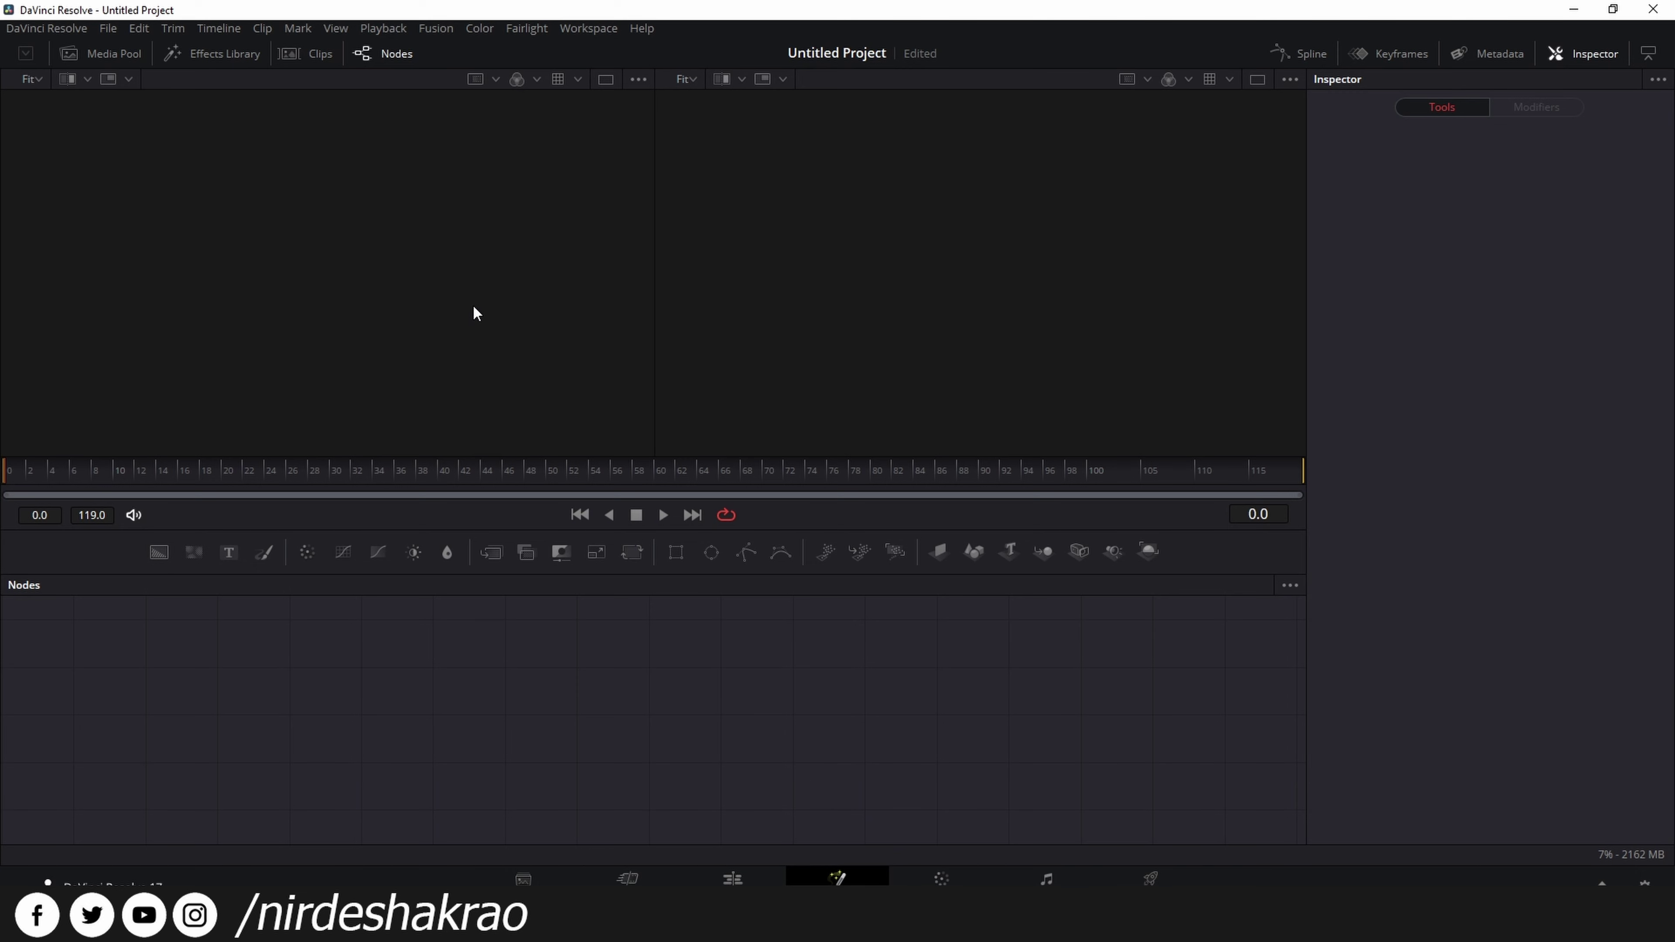
left_click_drag(623, 646, 856, 798)
left_click(731, 880)
left_click(218, 223)
left_click(262, 149)
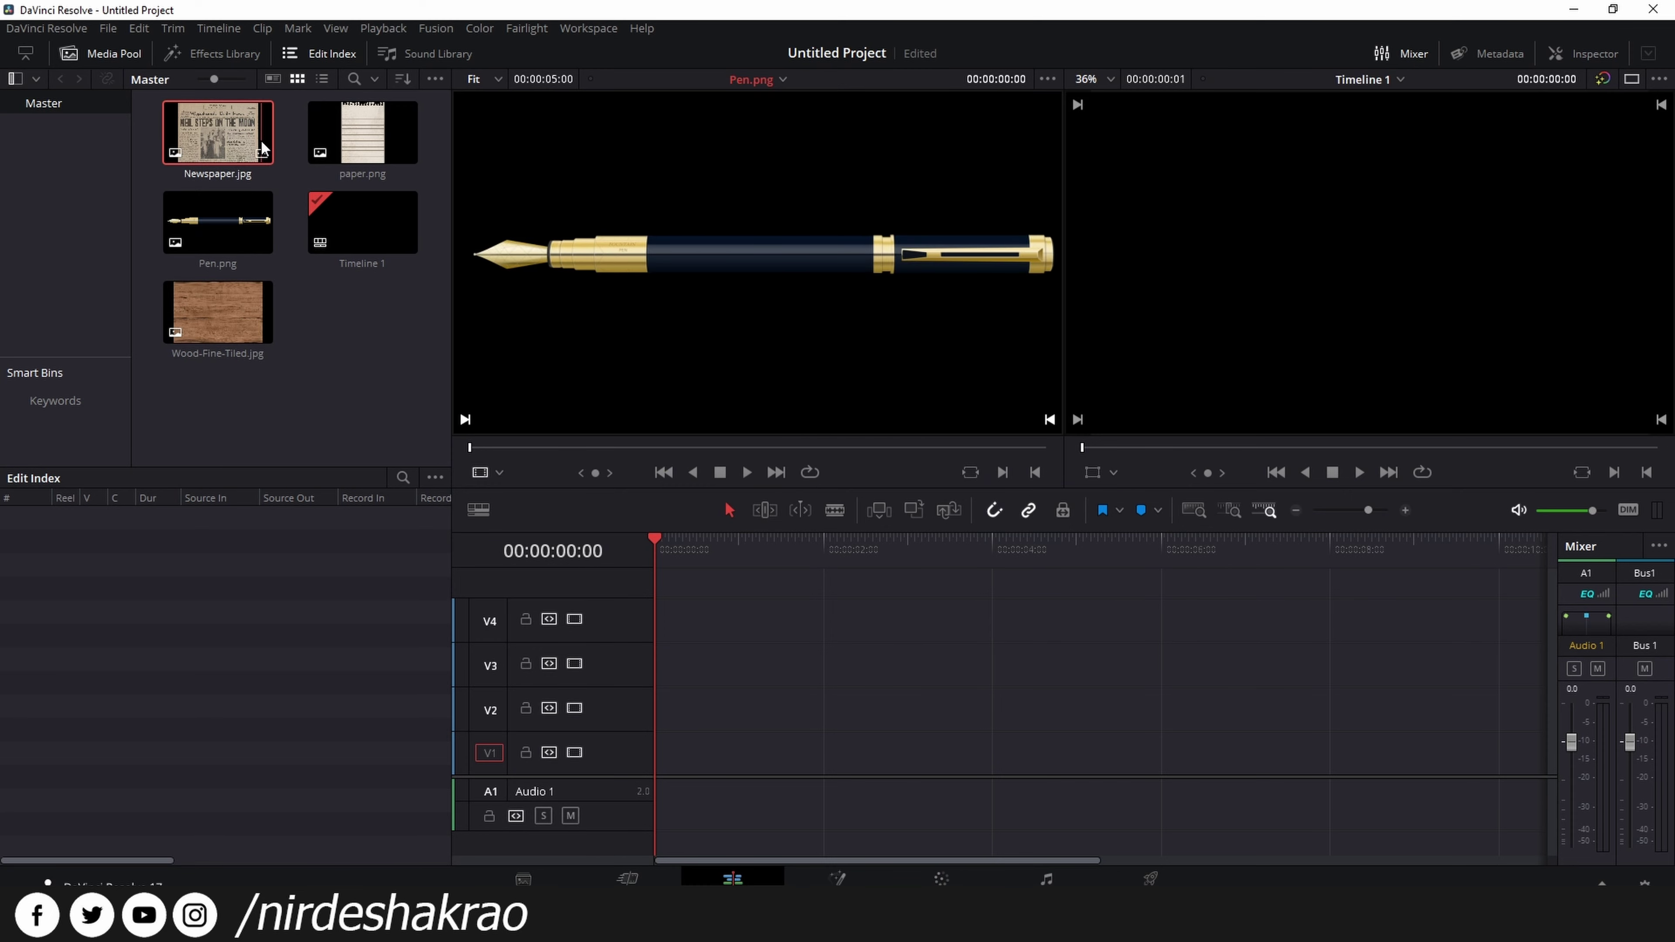
left_click(370, 132)
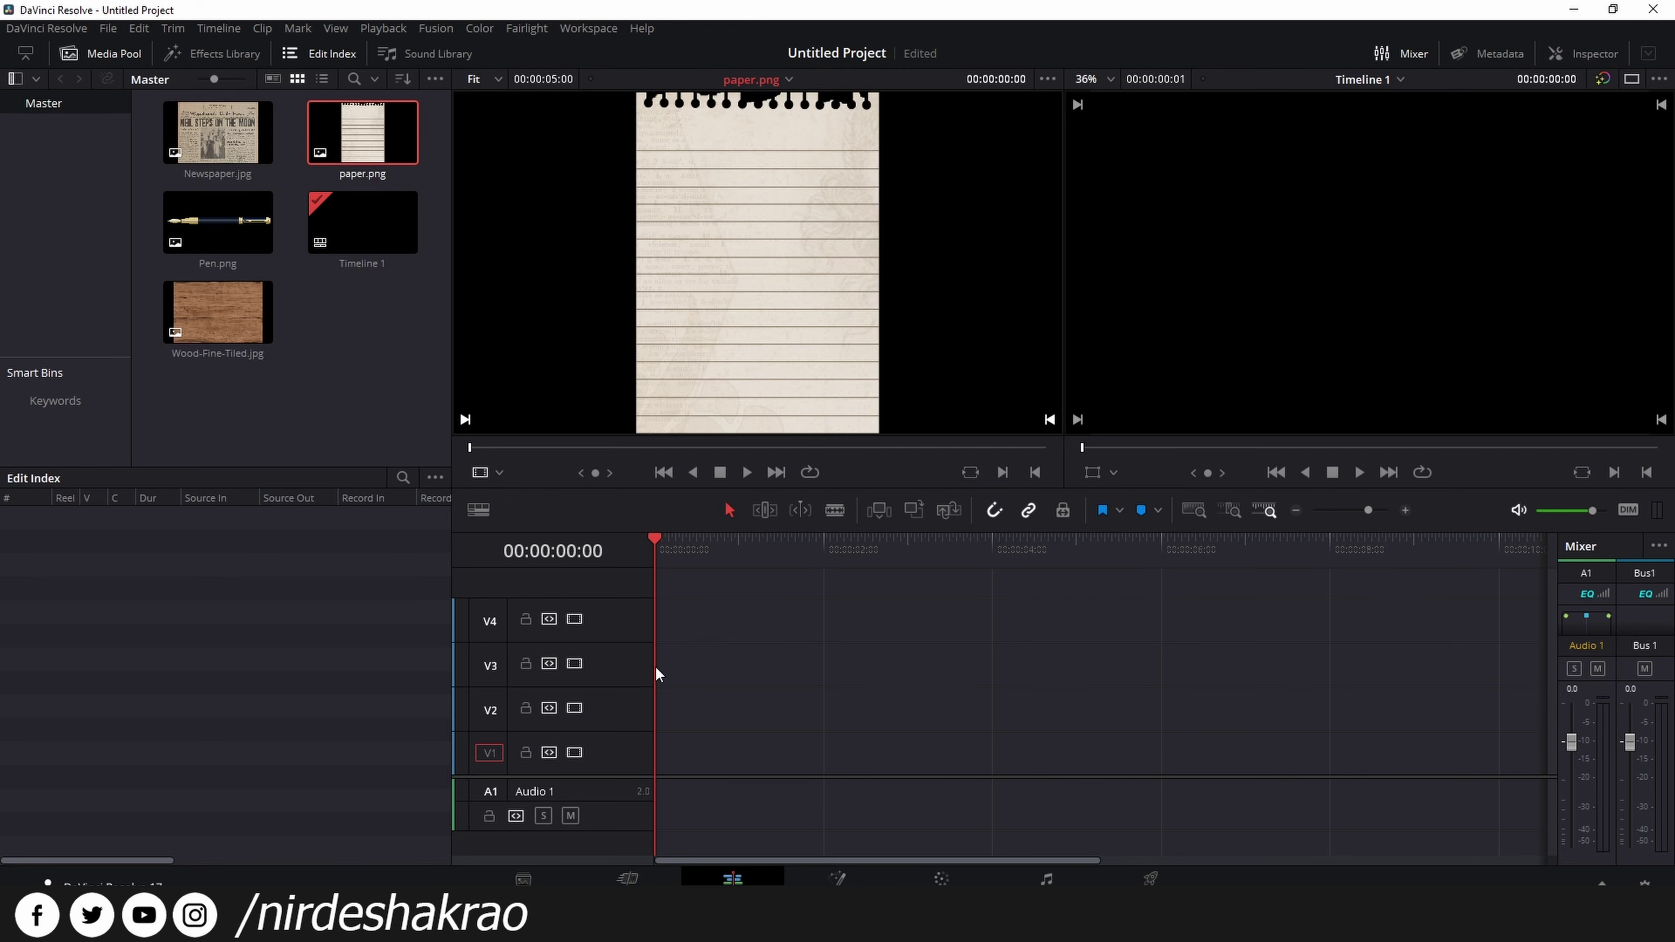
mouse_move(260, 333)
left_mouse_down()
mouse_move(604, 798)
mouse_move(677, 744)
left_mouse_up()
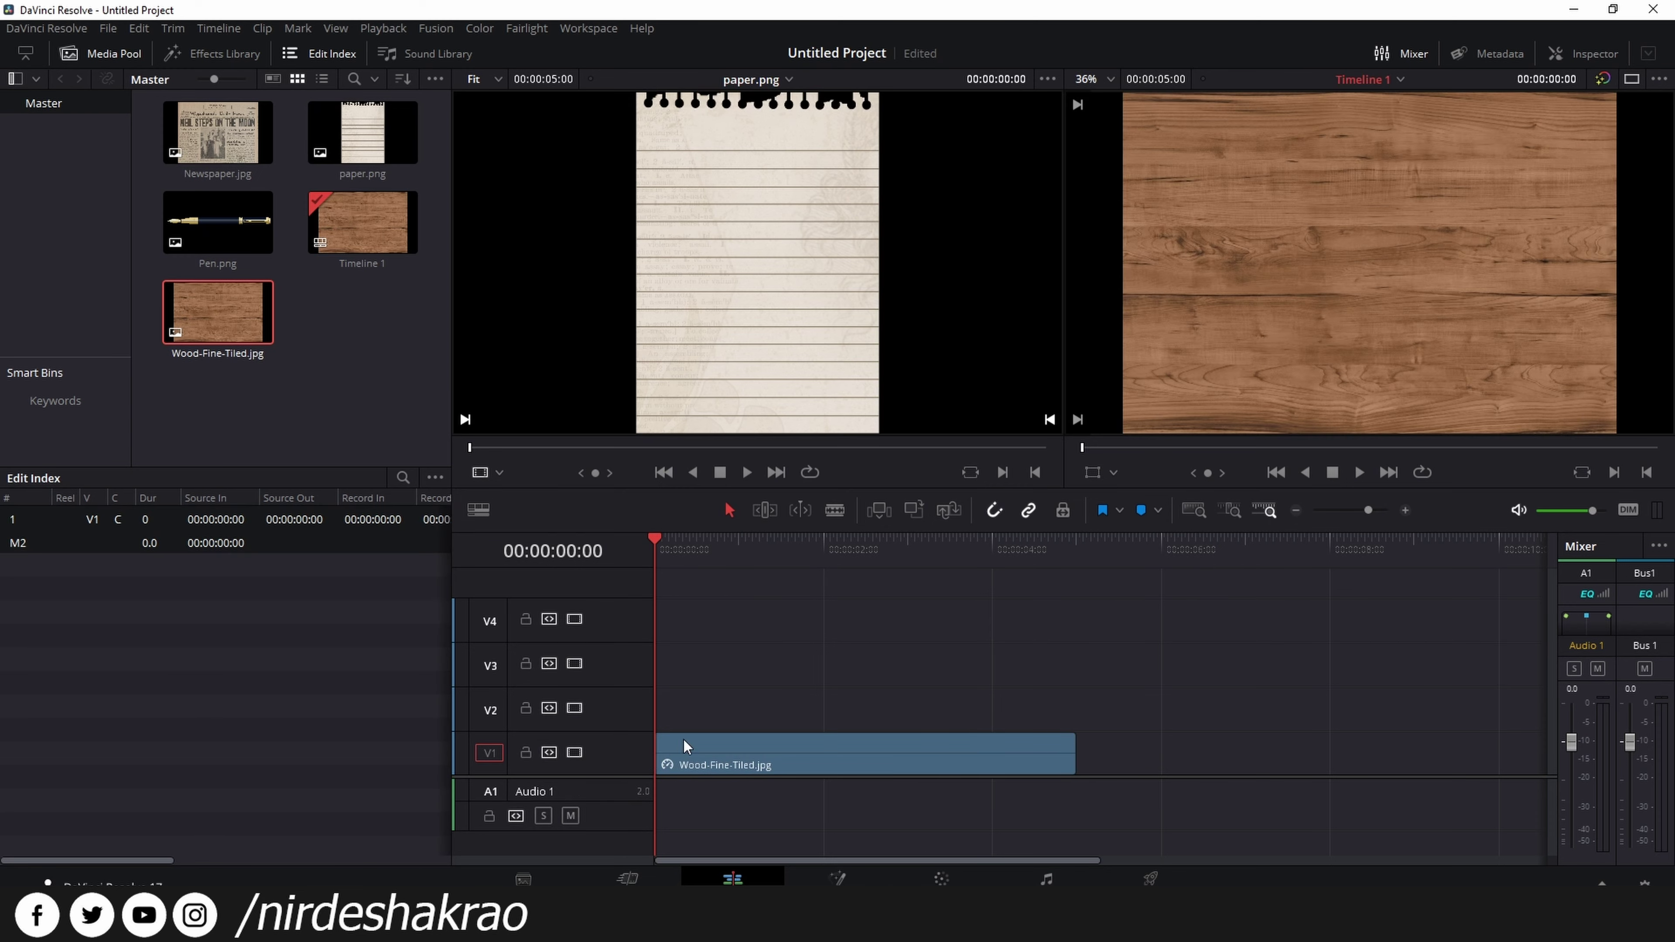
left_click_drag(744, 542, 801, 542)
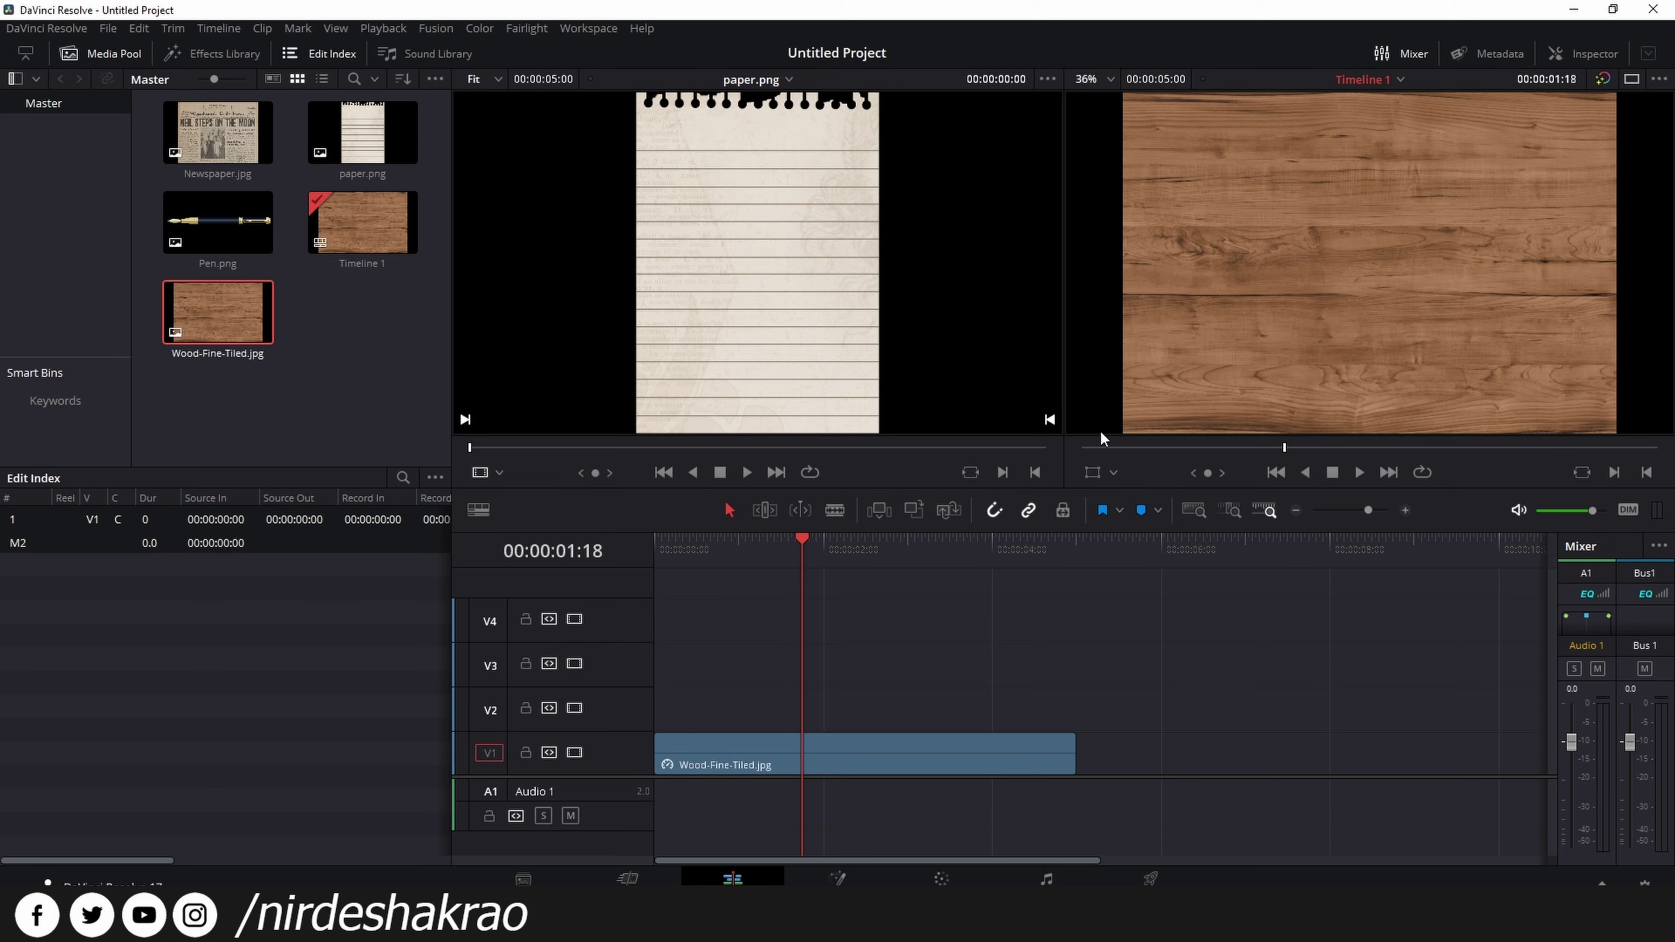
left_click(825, 767)
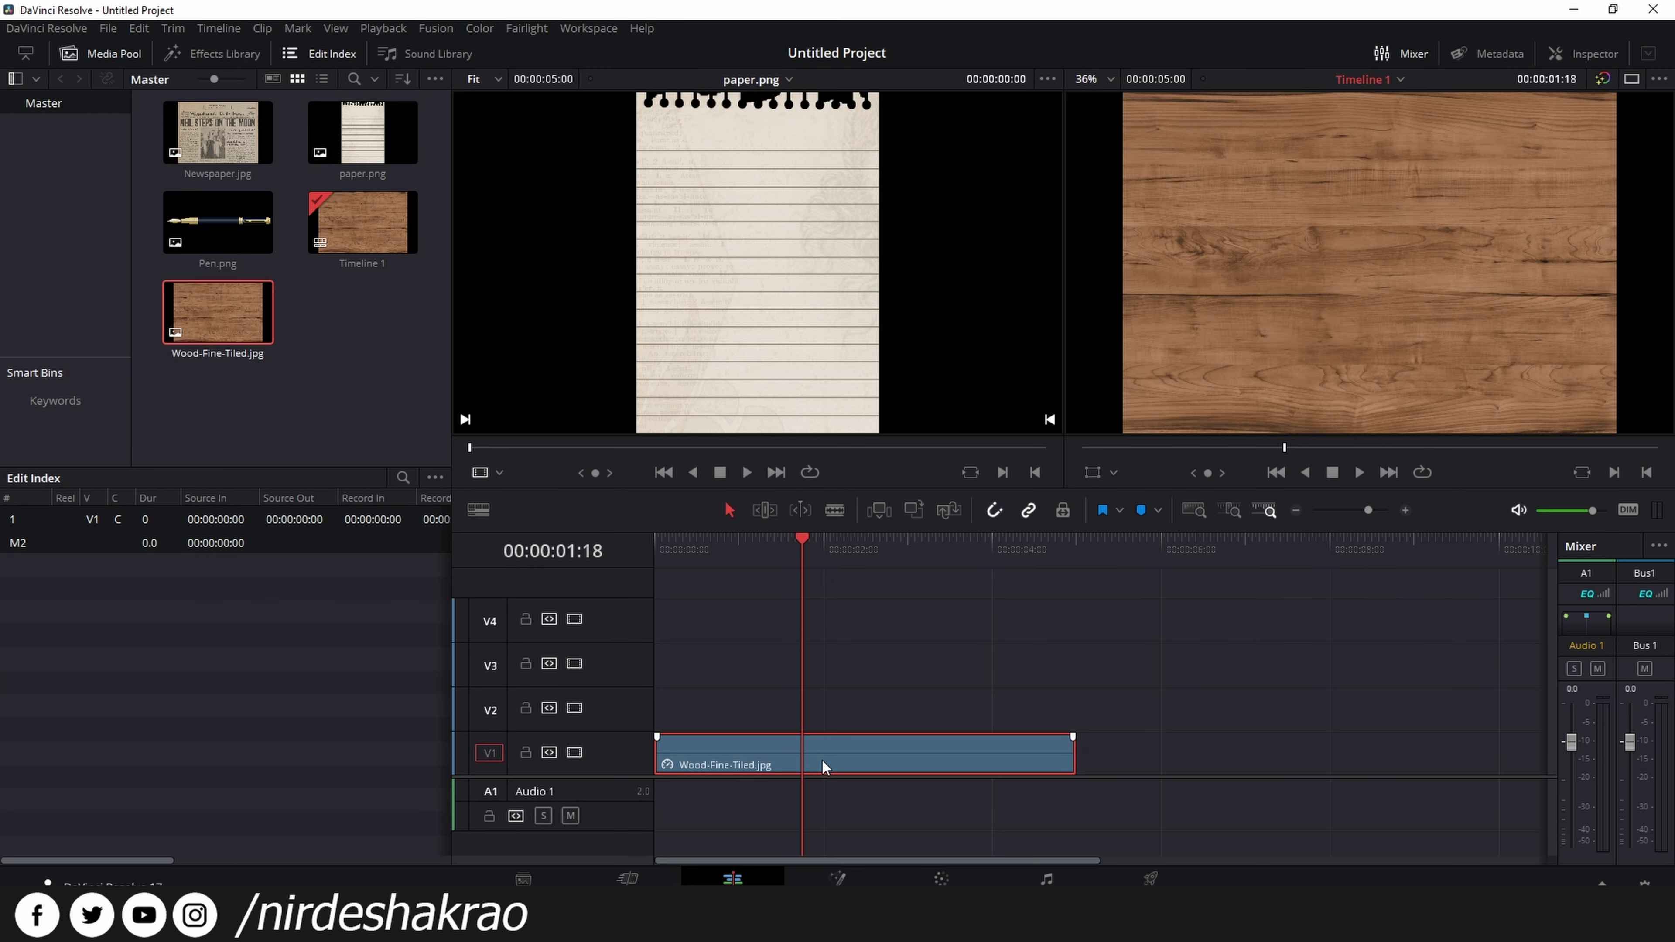
key("Delete")
left_click(386, 363)
key("shift+5")
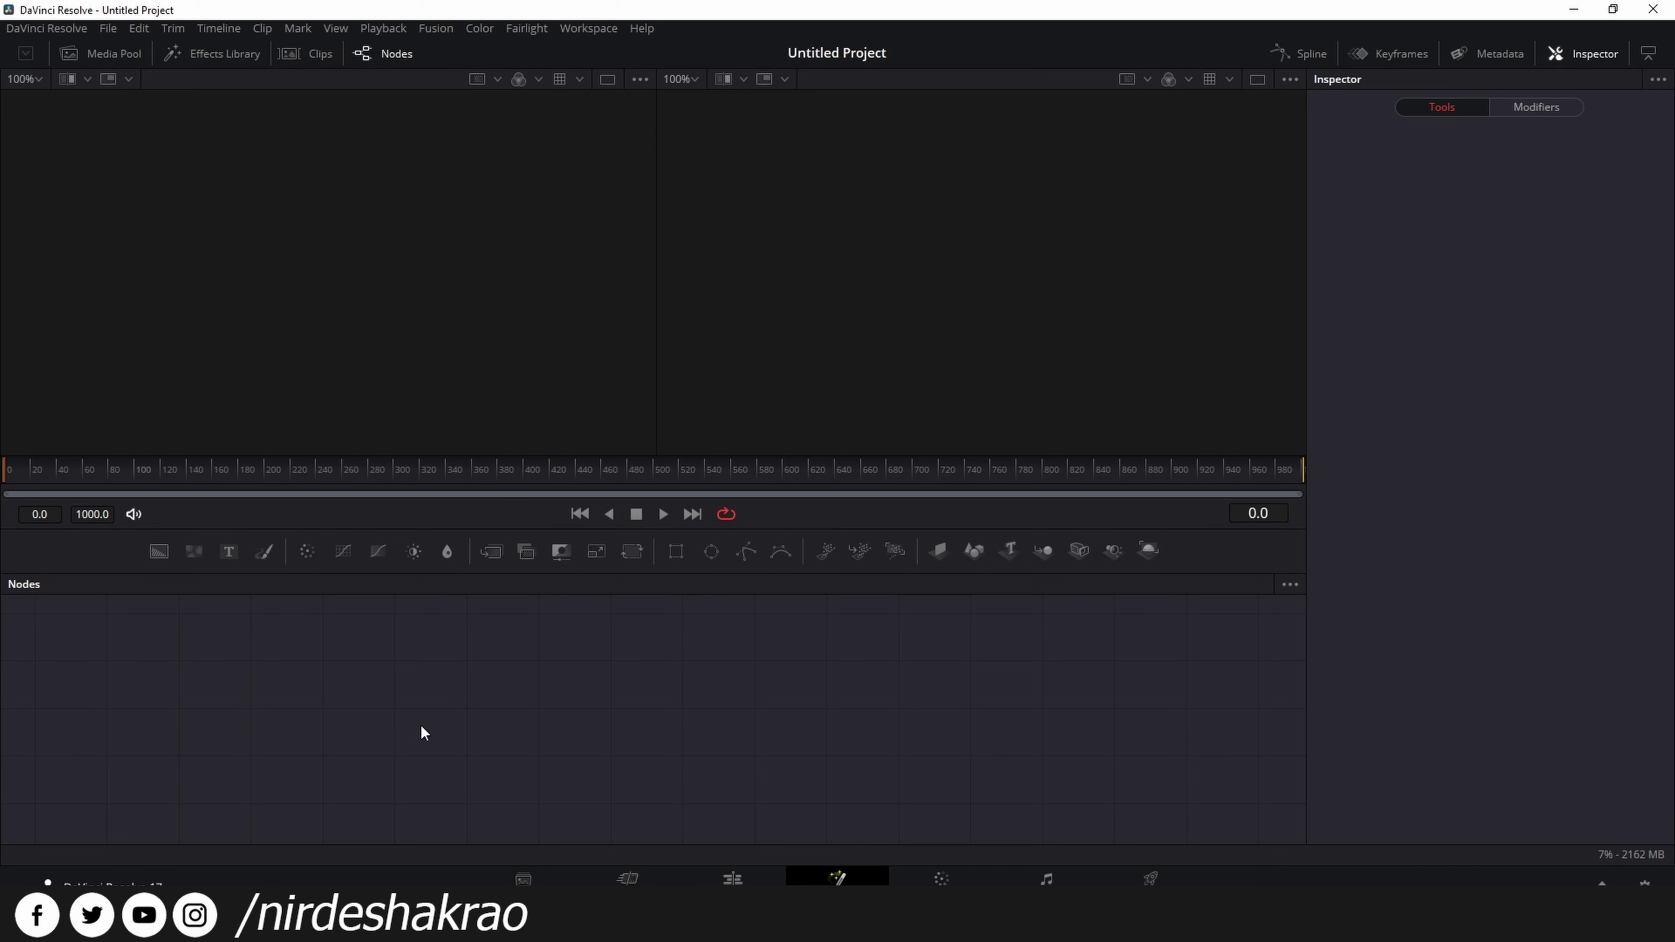
- Add Wood-Fine-Tiled.jpg from the Media Pool as MediaIn1 and place MediaOut1 further right
left_click(86, 52)
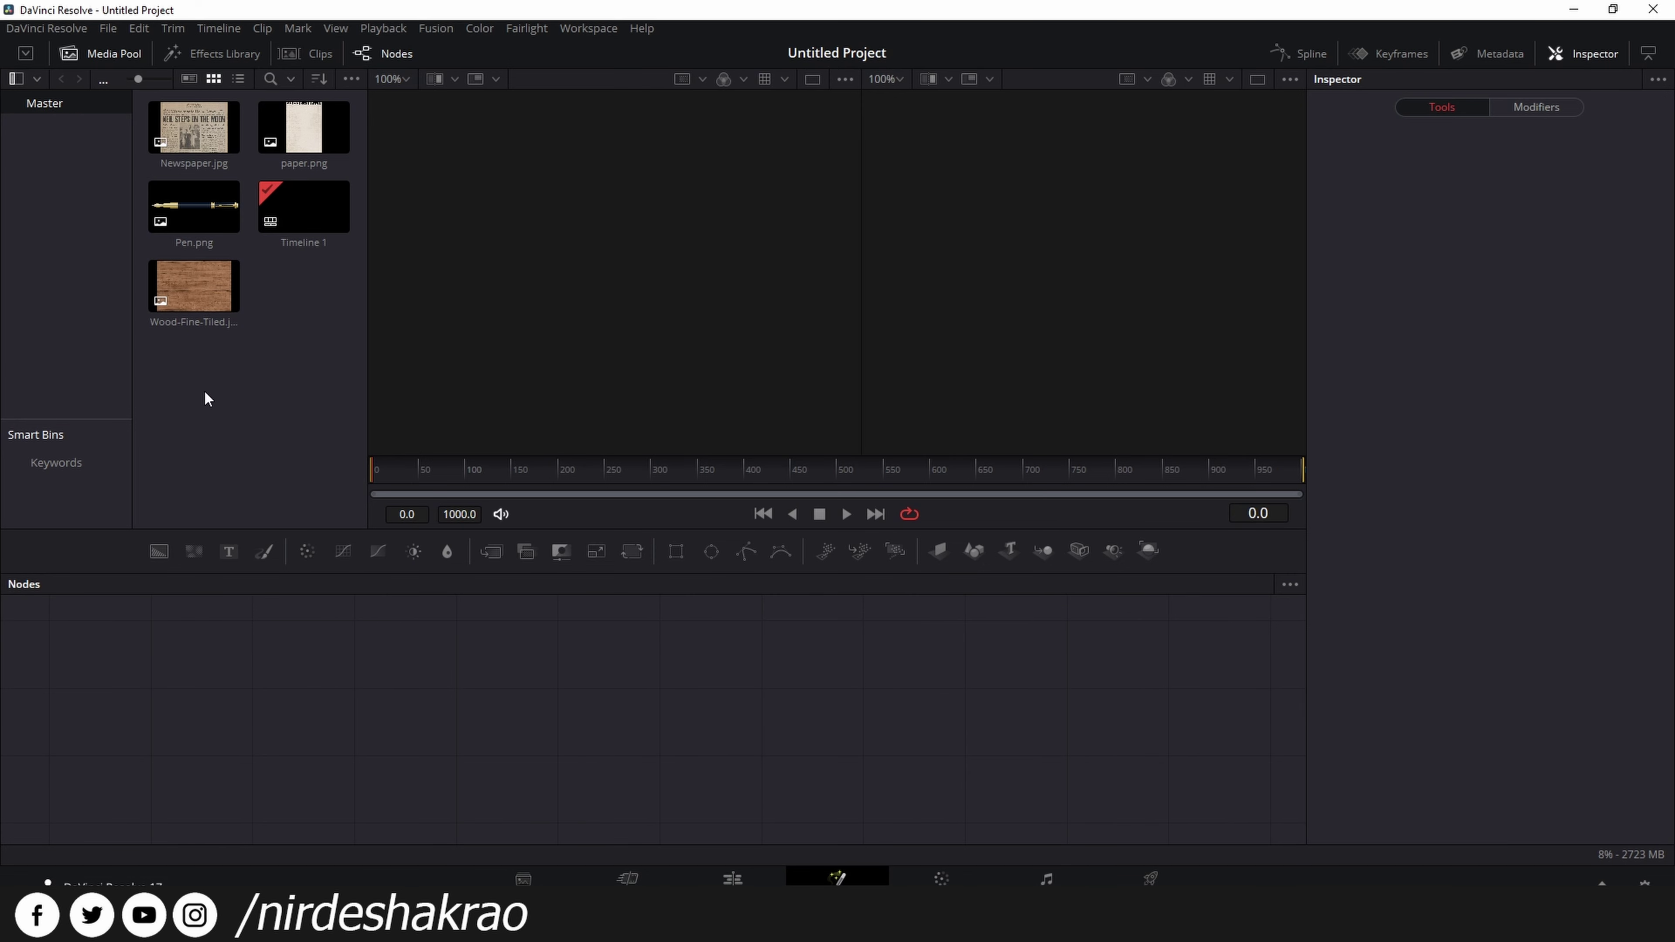
left_click_drag(194, 288, 365, 705)
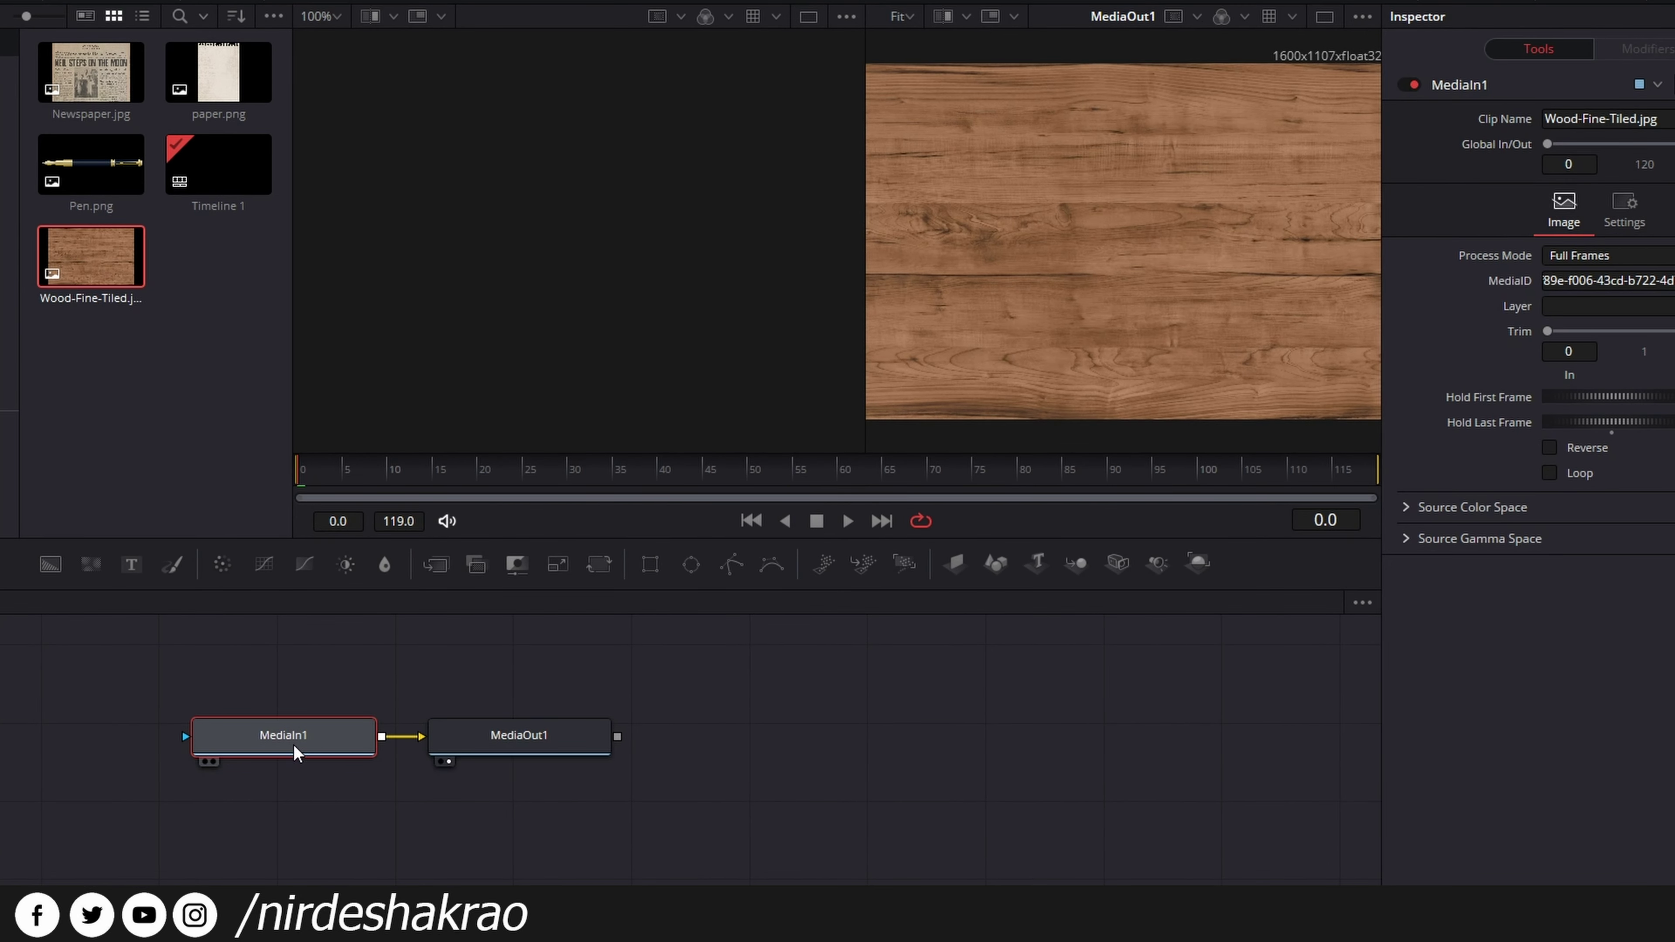
left_click_drag(535, 740, 967, 736)
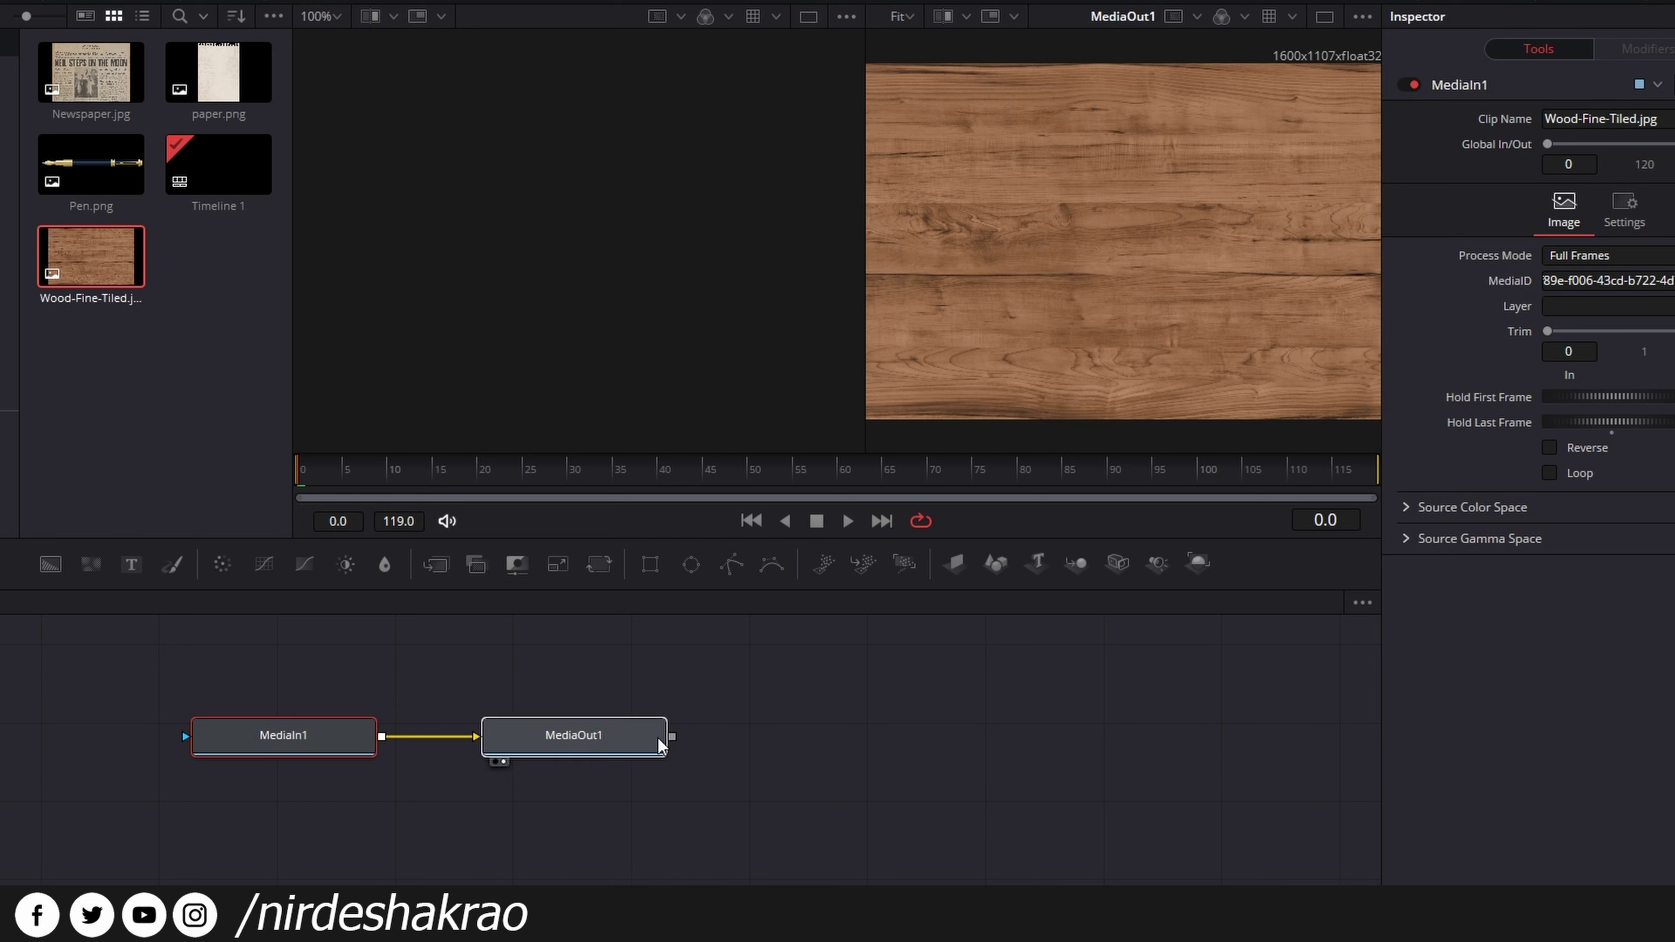
- Straighten the MediaIn1–MediaOut1 link, then drop Newspaper.jpg into the graph as MediaIn2
left_click_drag(307, 737, 307, 744)
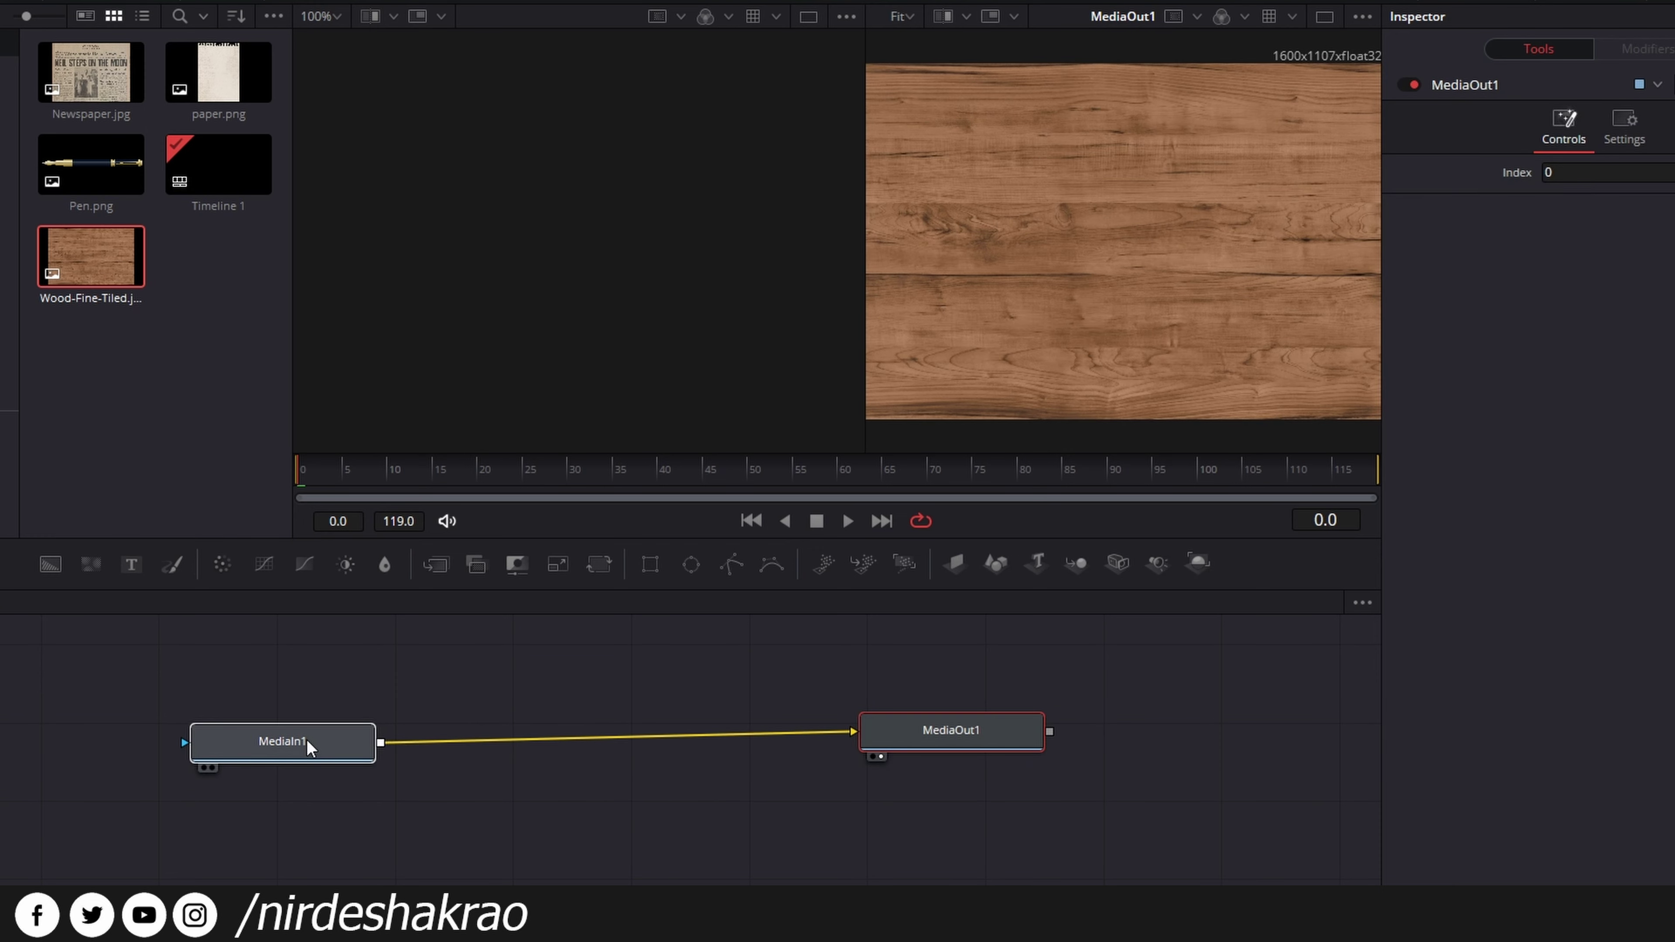
left_click_drag(997, 739, 1001, 750)
left_click(1002, 751)
left_click_drag(325, 749, 321, 773)
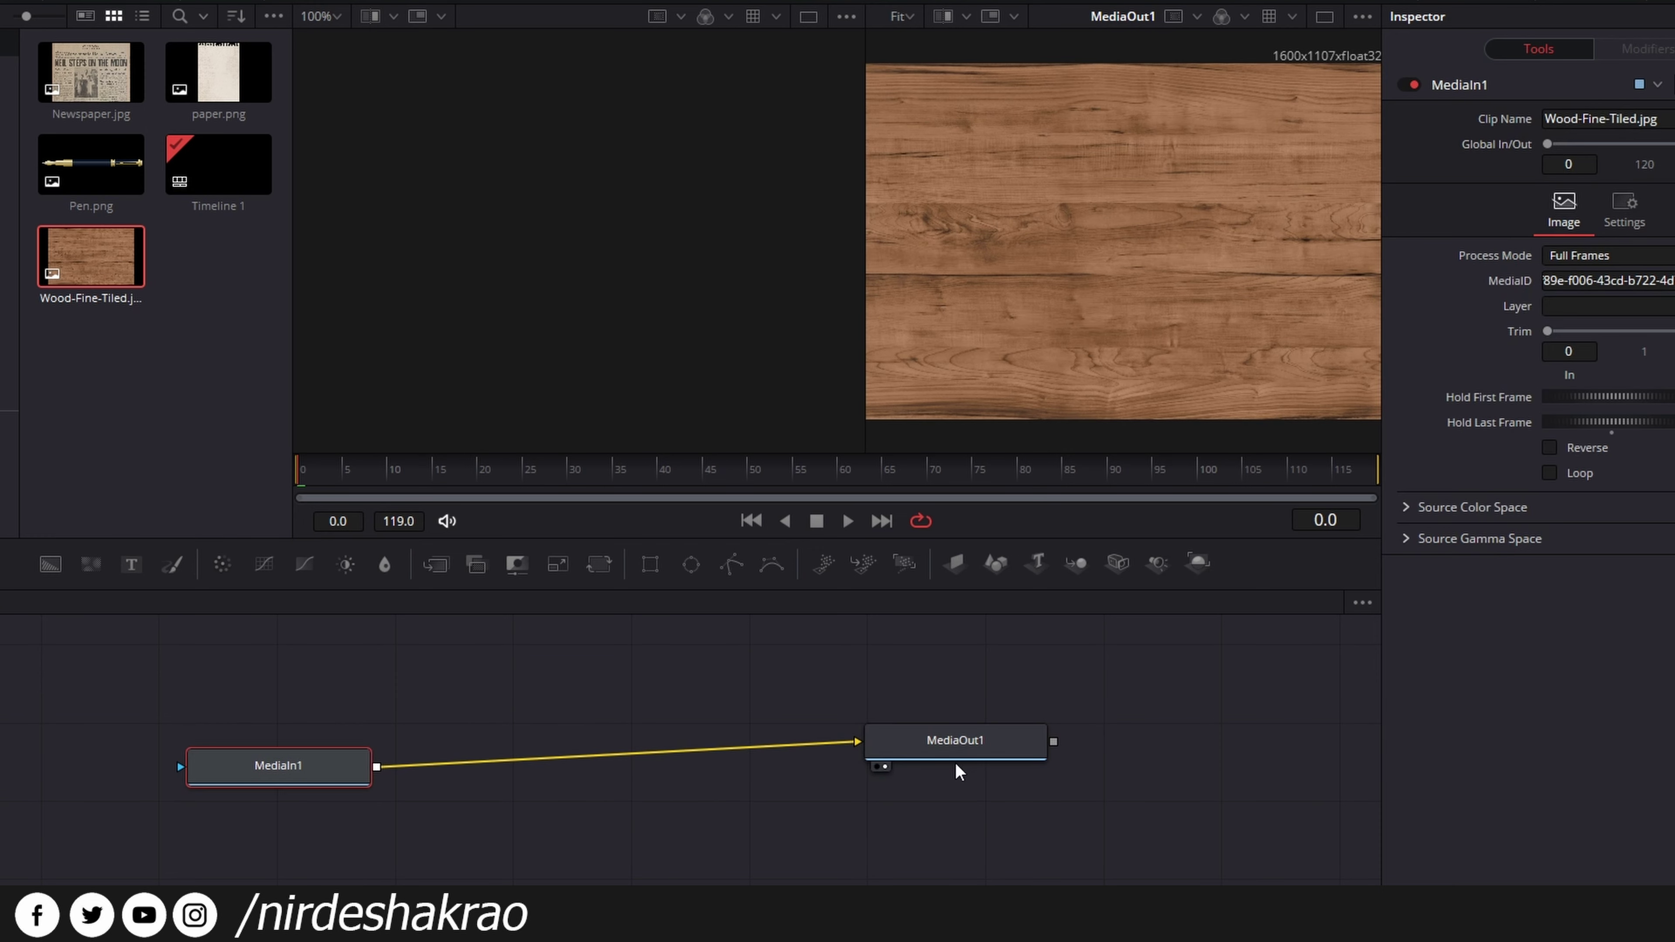
left_click_drag(958, 758, 961, 762)
left_click_drag(318, 756, 305, 758)
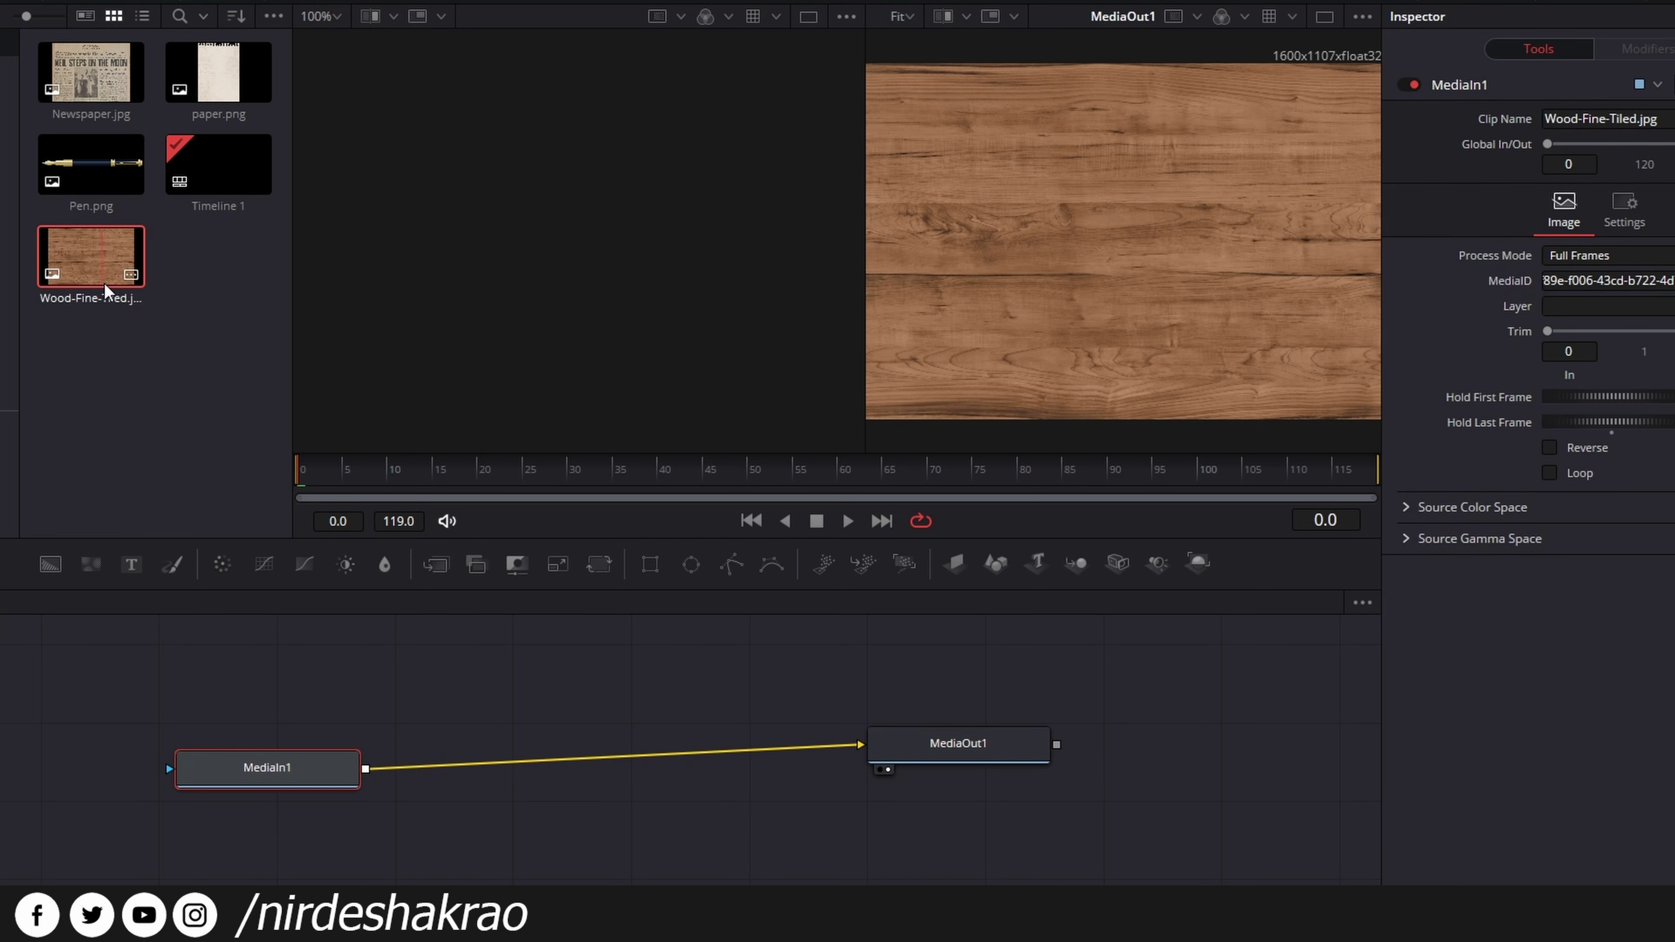
left_click_drag(940, 752, 948, 773)
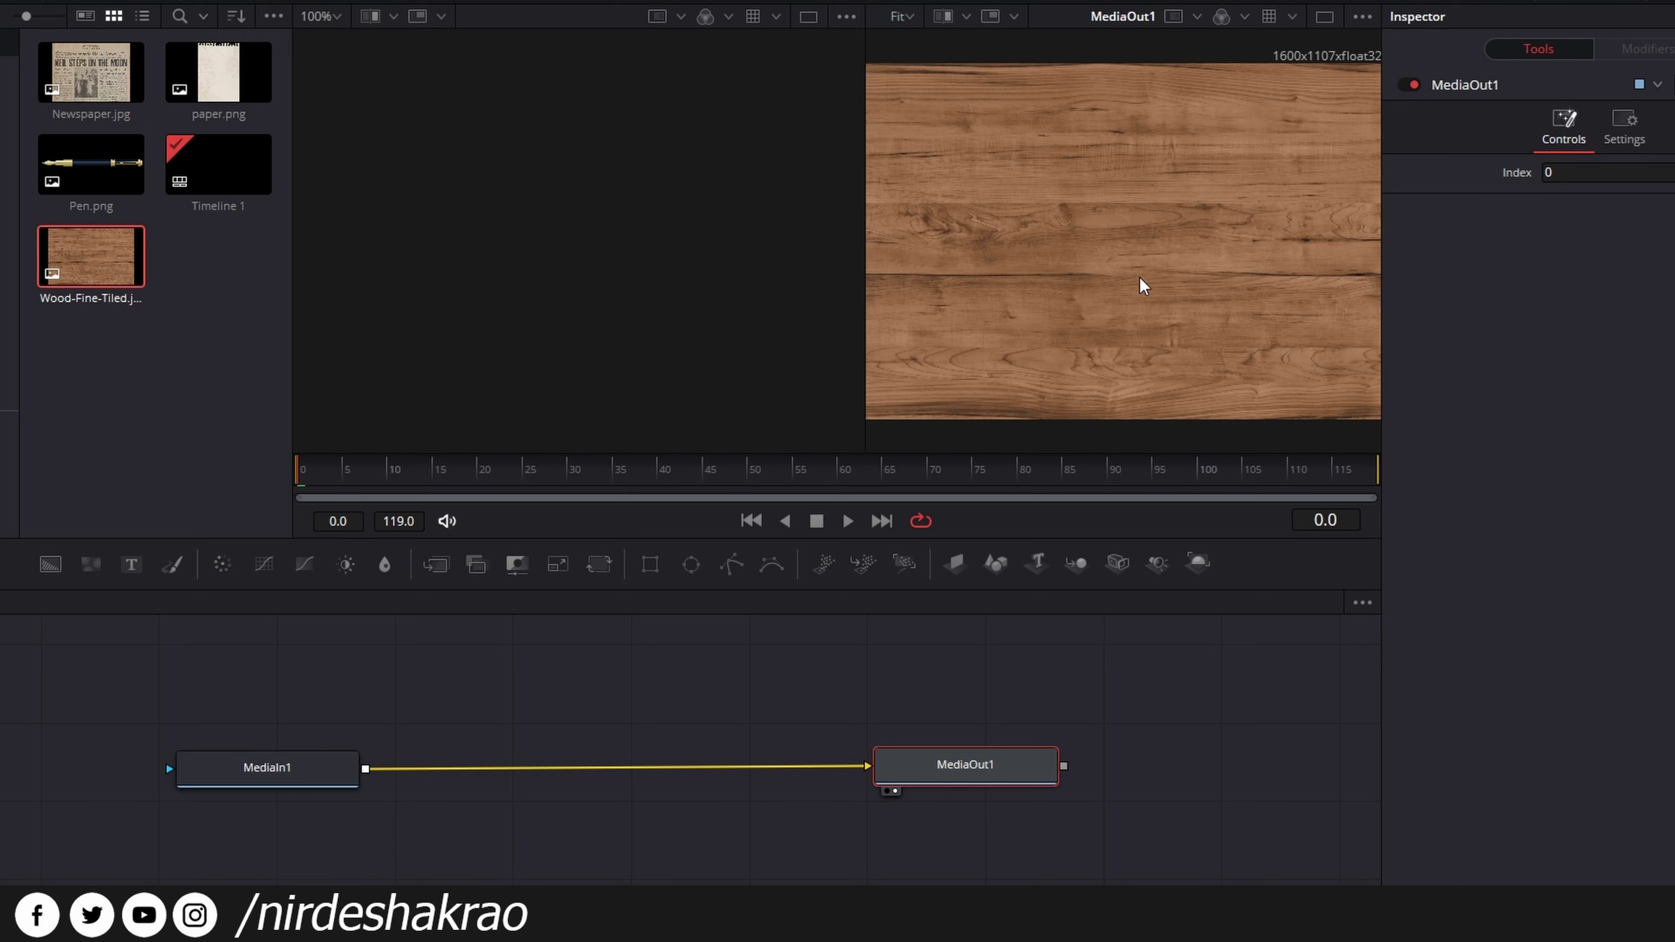
left_click_drag(91, 71, 290, 661)
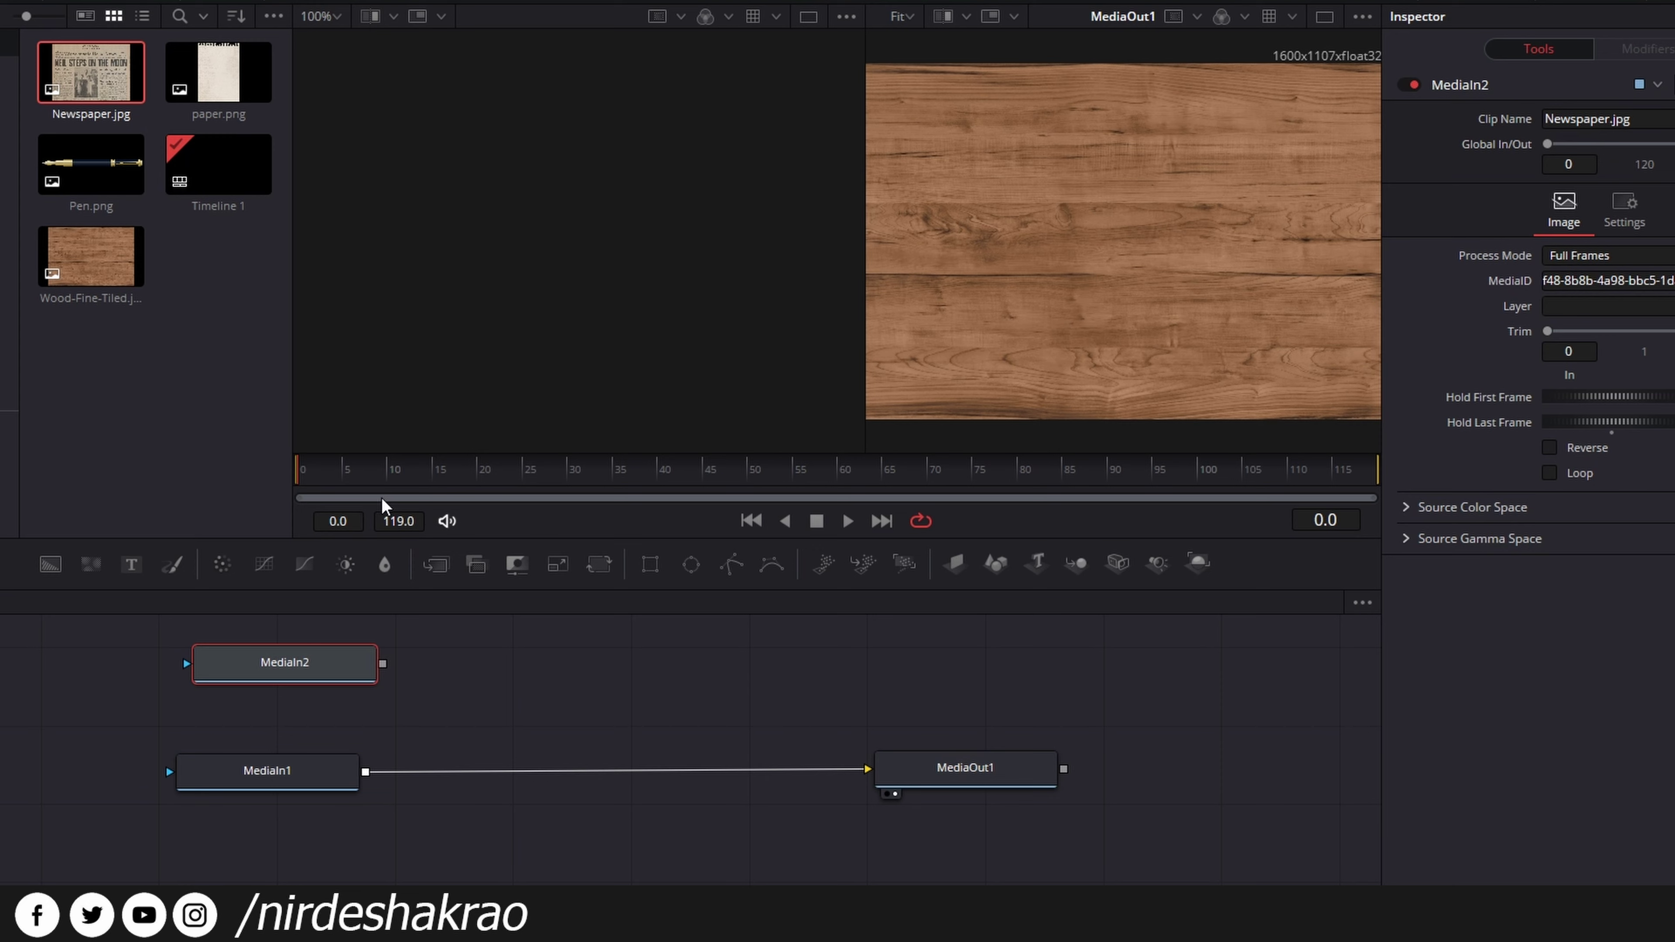
- Spread MediaIn2, MediaIn1 and MediaOut1 apart, pushing MediaOut1 to the right
left_click_drag(326, 670, 317, 695)
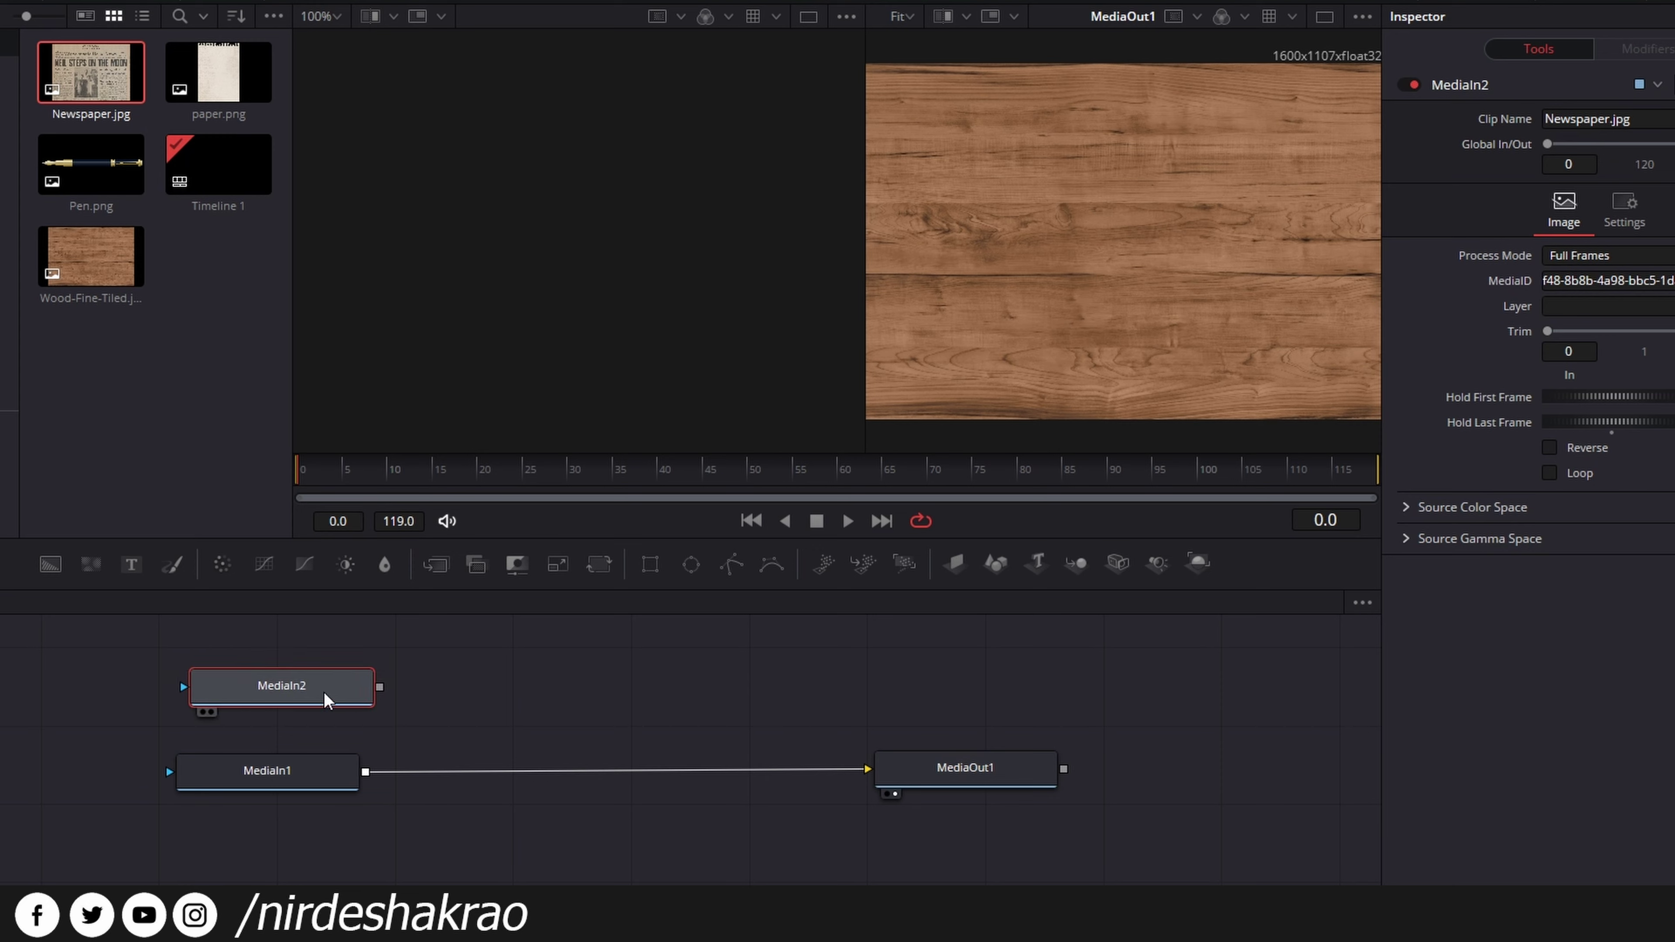
left_click_drag(311, 776, 305, 786)
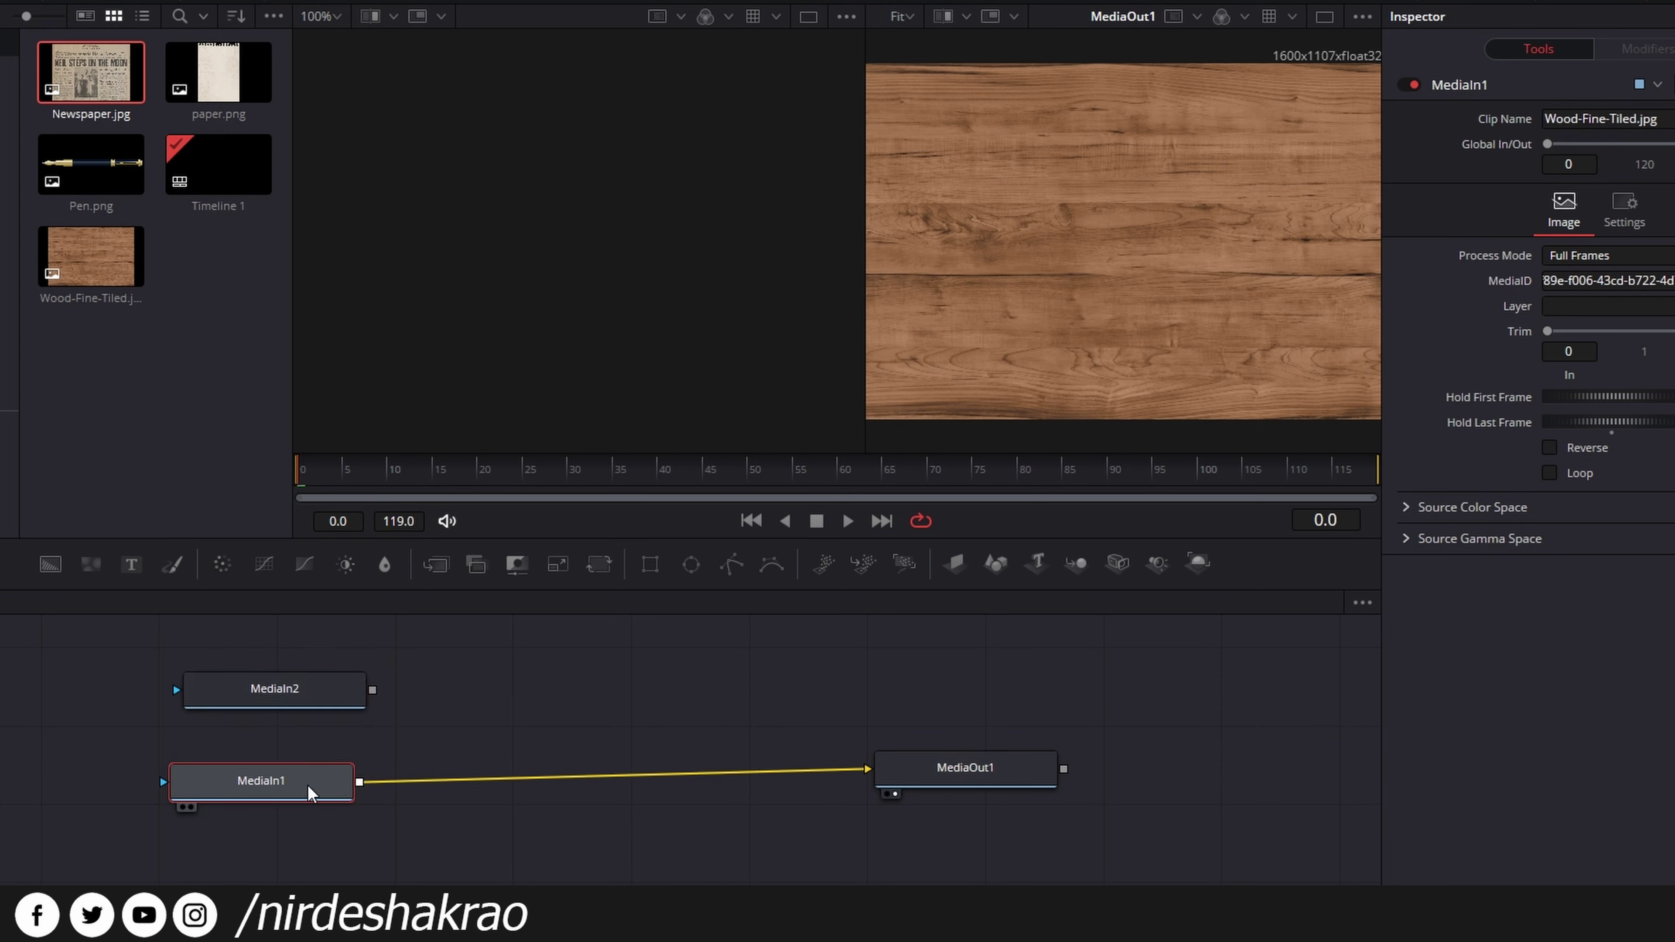
left_click_drag(998, 782, 1126, 789)
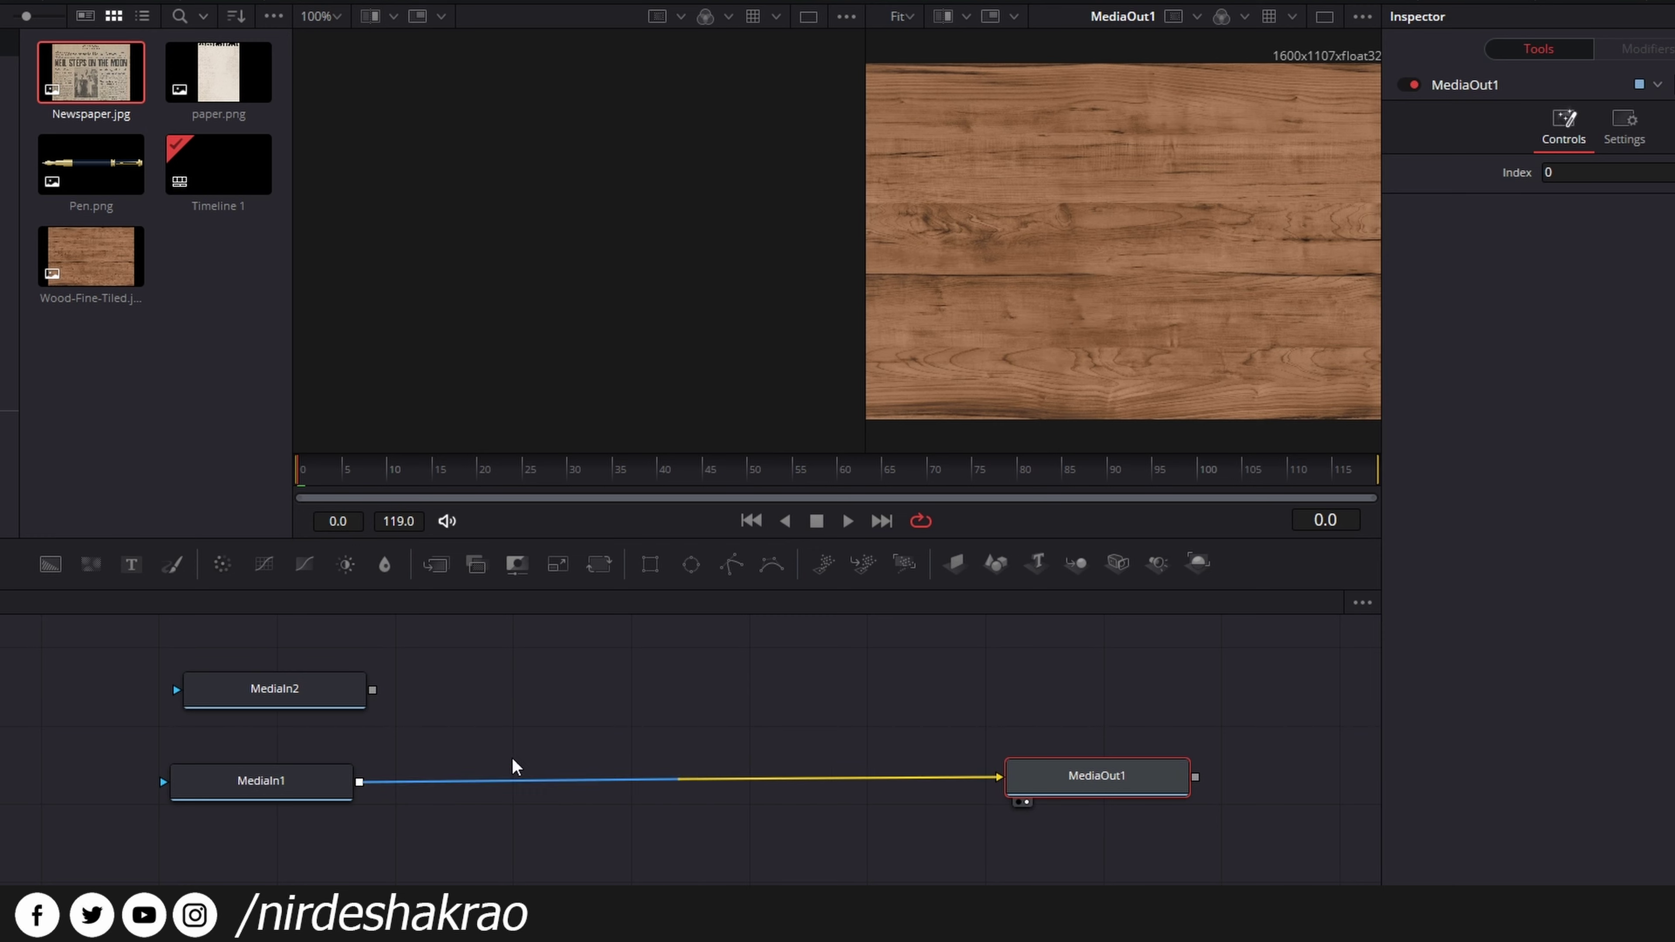
- Wire the newspaper MediaIn2 into MediaOut1 in place of the wood
left_click_drag(385, 692, 1014, 789)
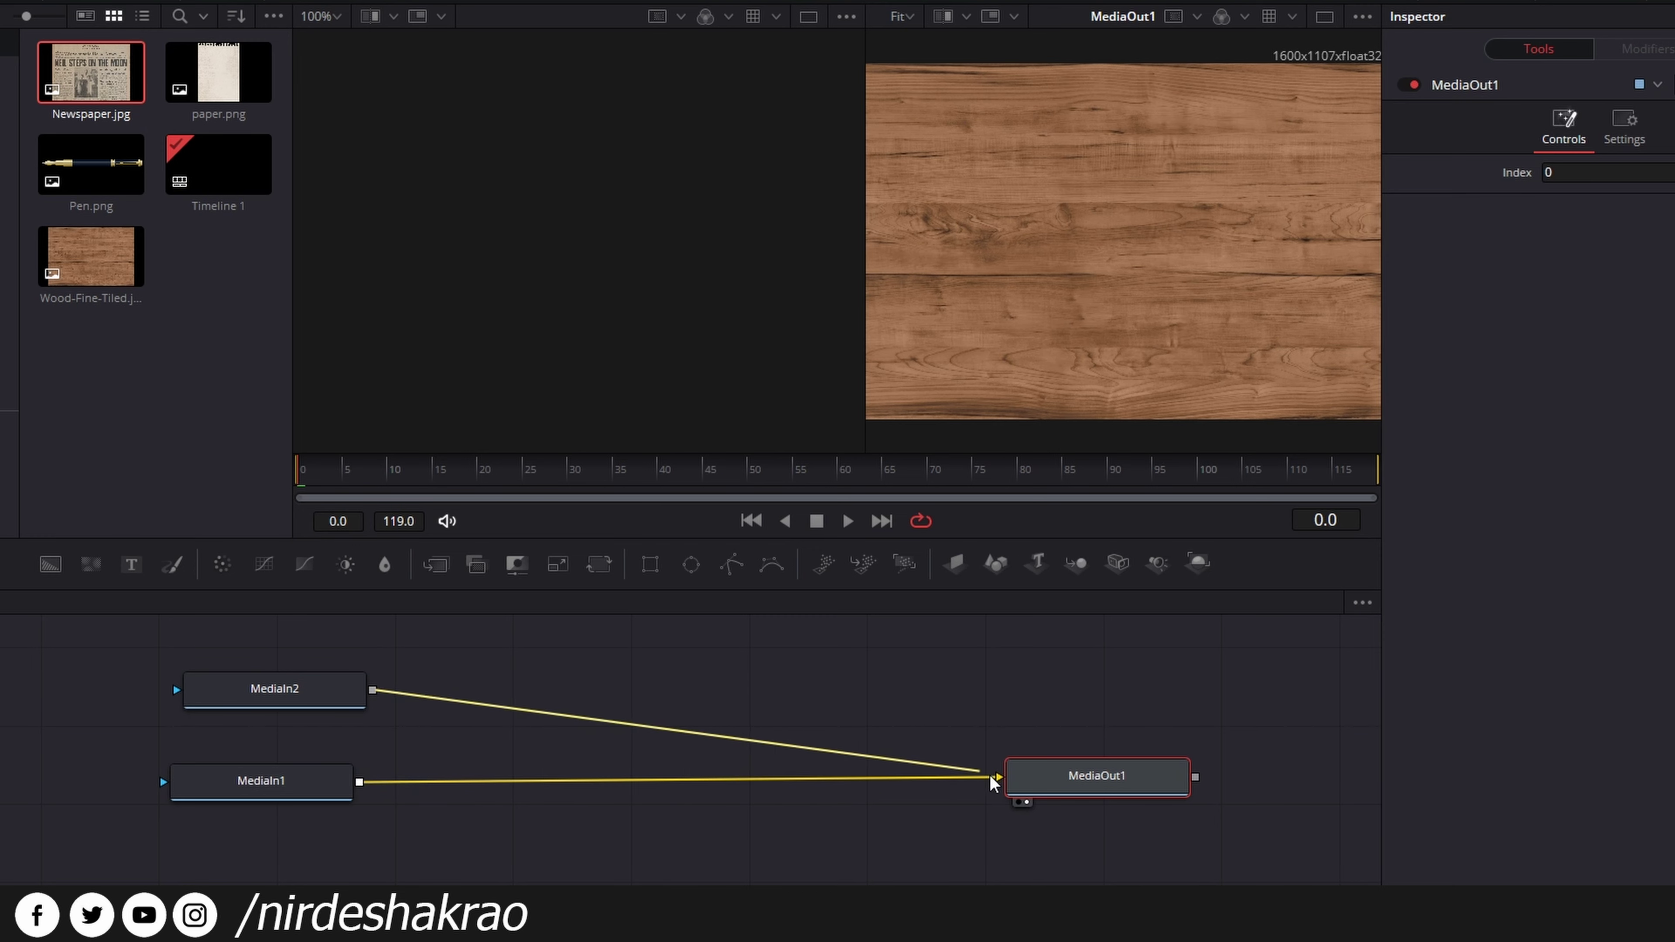
left_click_drag(373, 686, 1032, 799)
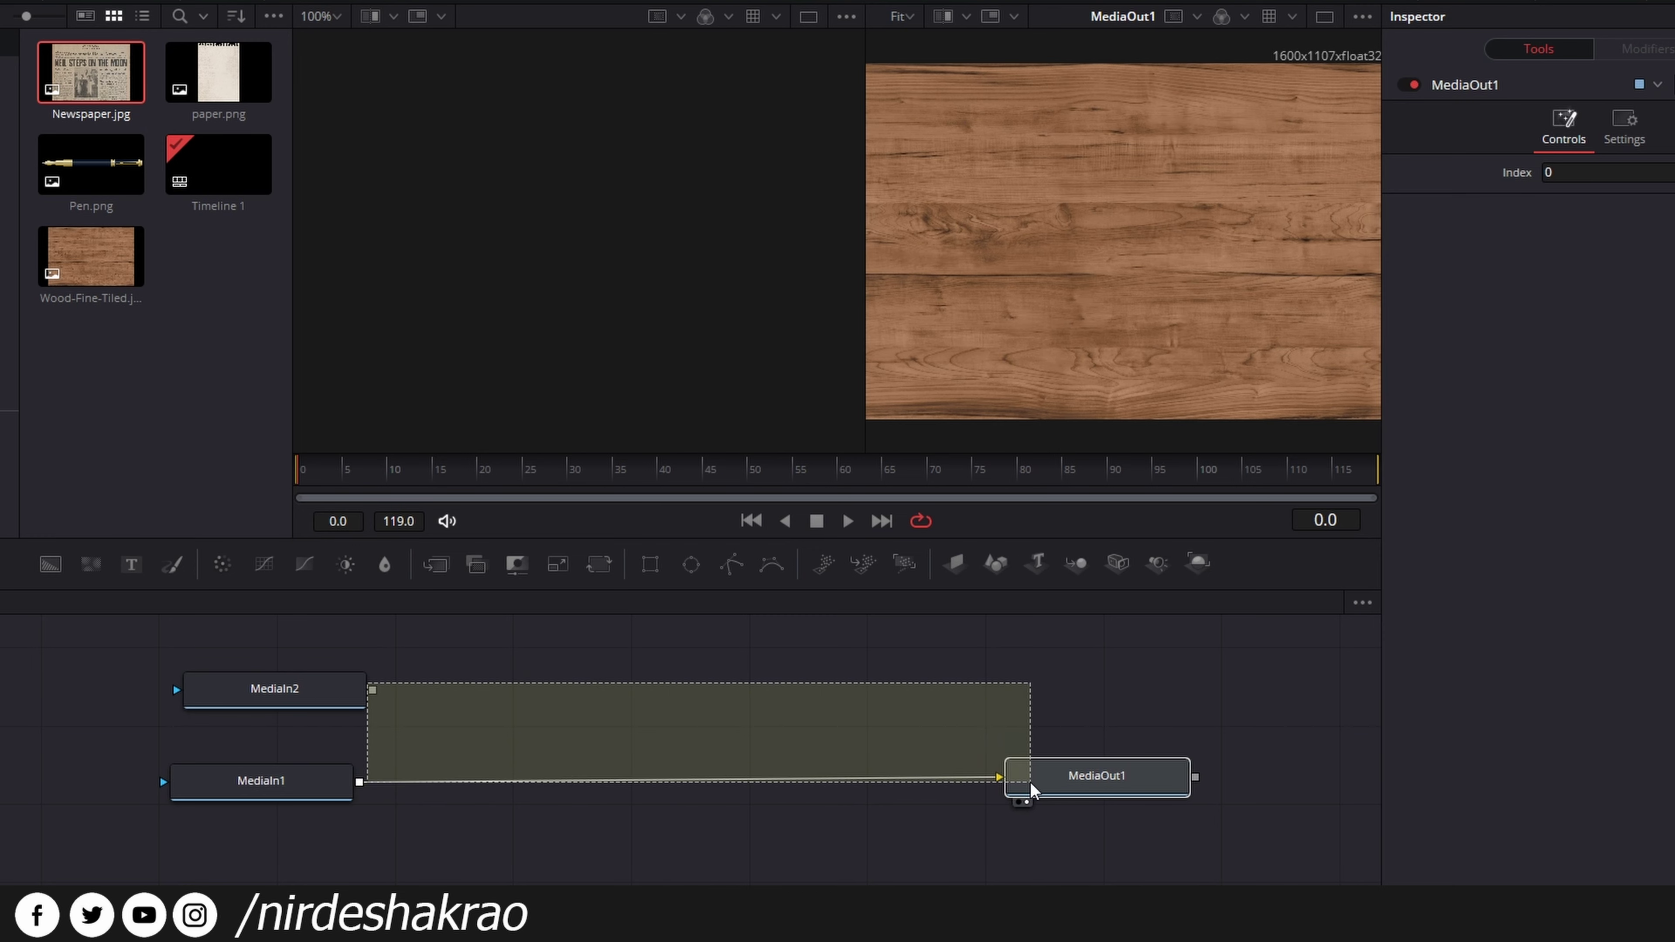
left_click_drag(378, 690, 1006, 810)
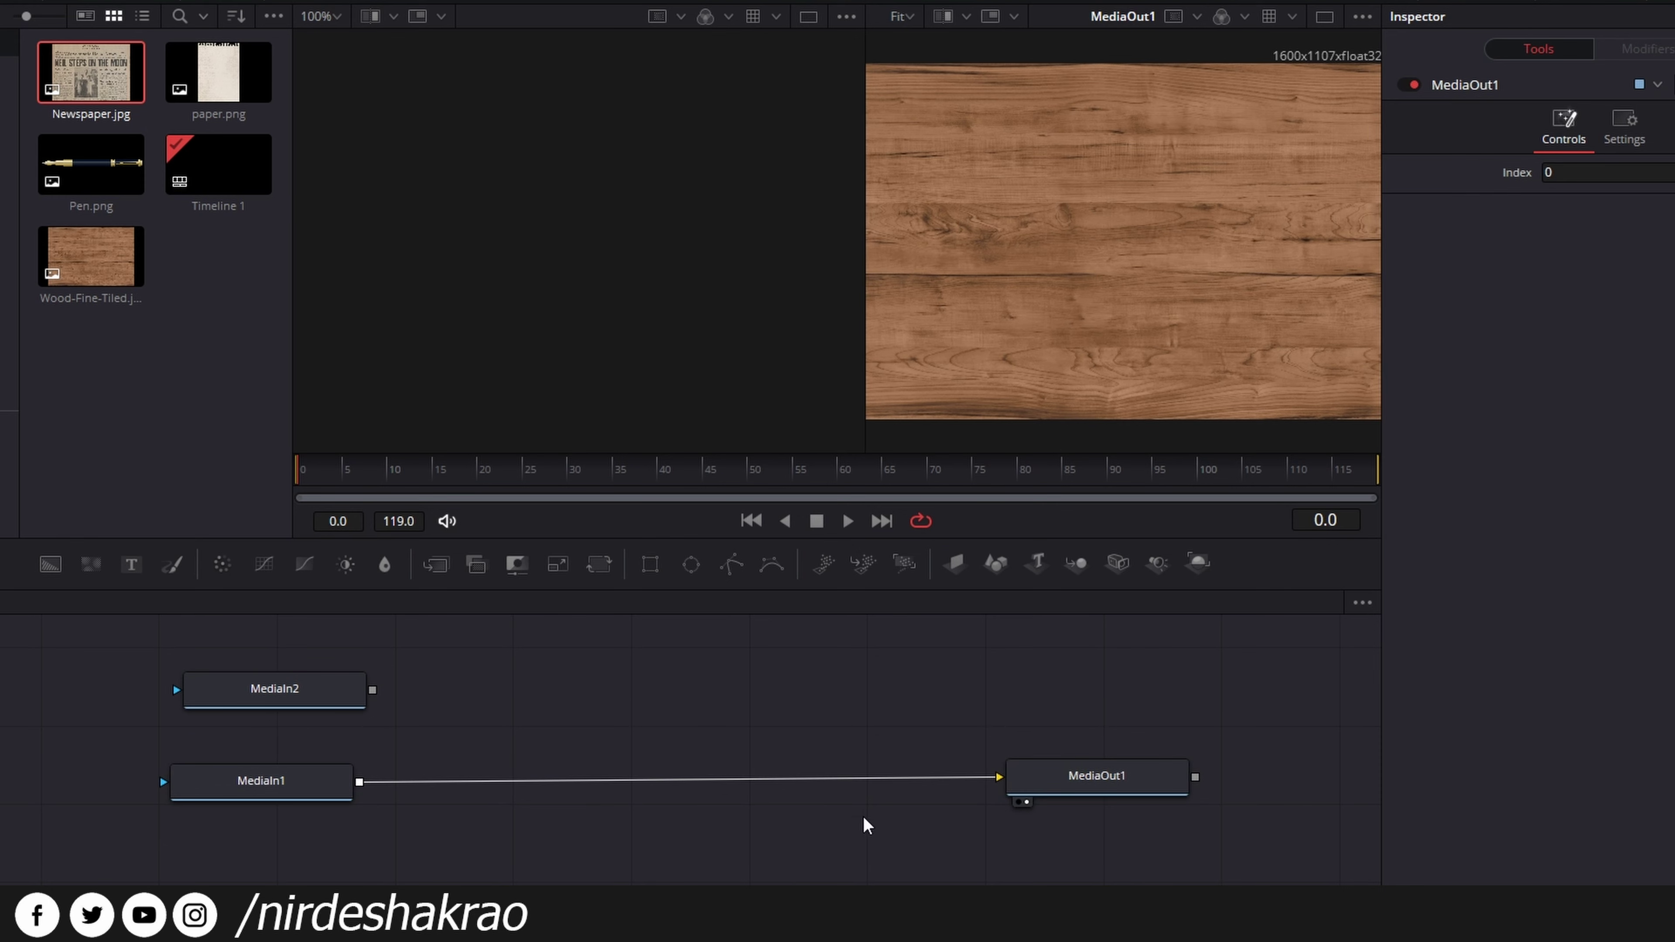
mouse_move(372, 690)
left_mouse_down()
mouse_move(1019, 792)
mouse_move(767, 830)
left_mouse_up()
left_click_drag(373, 690, 1019, 794)
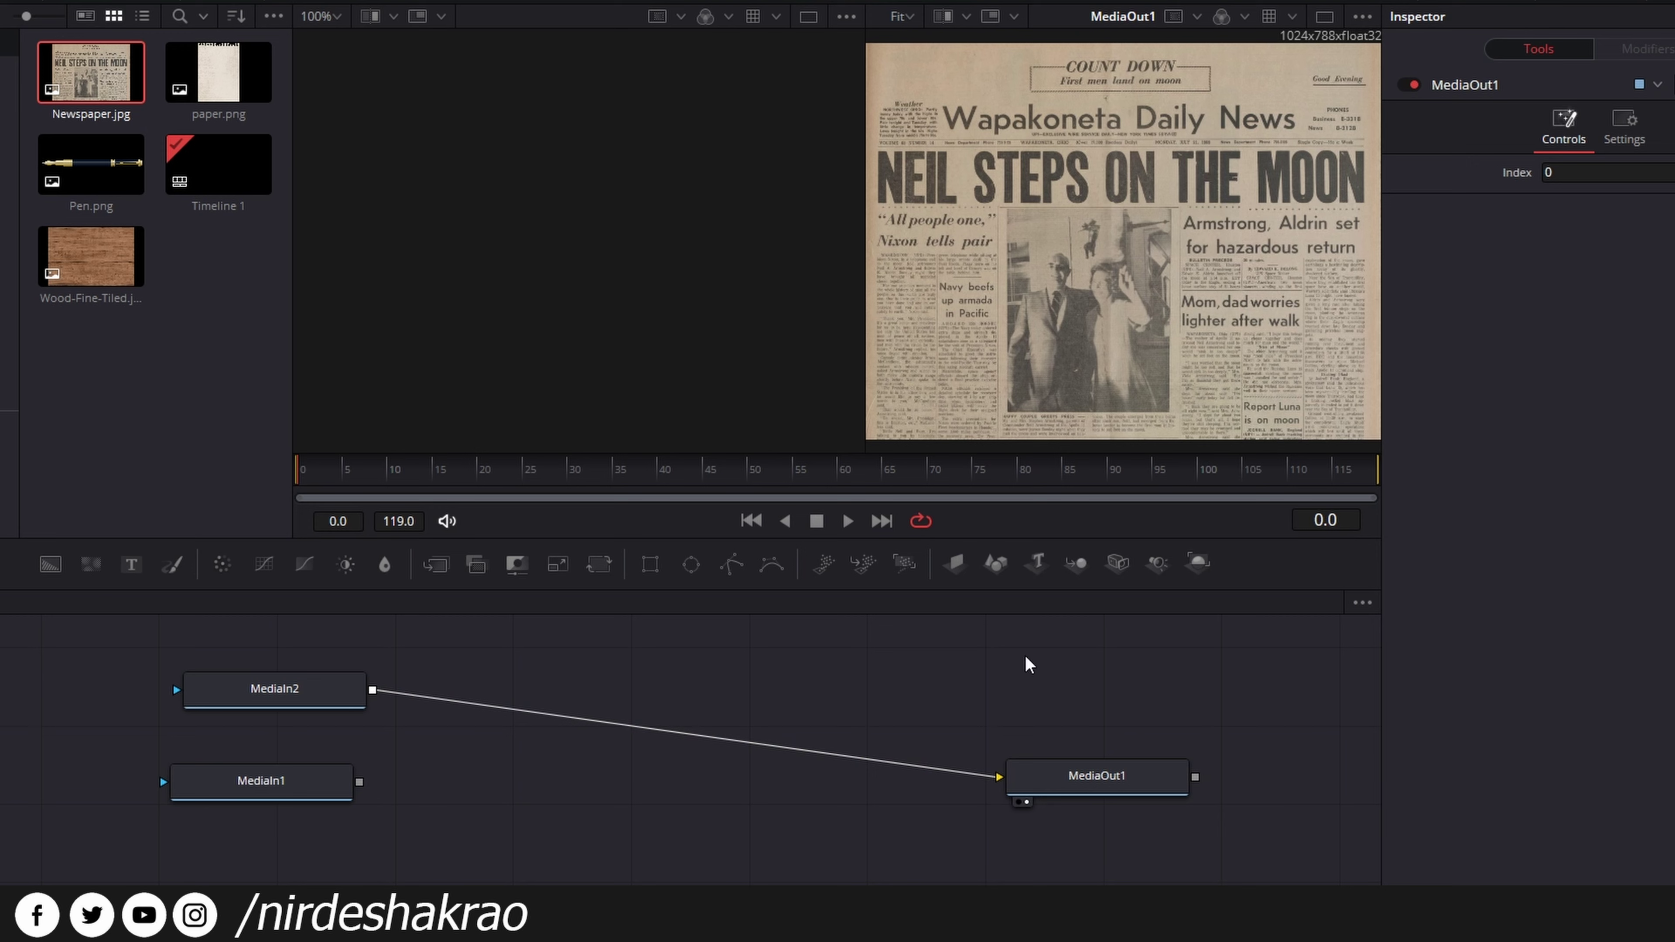
- Unhook the newspaper and reconnect the wood MediaIn1 to MediaOut1
left_click_drag(997, 779, 597, 759)
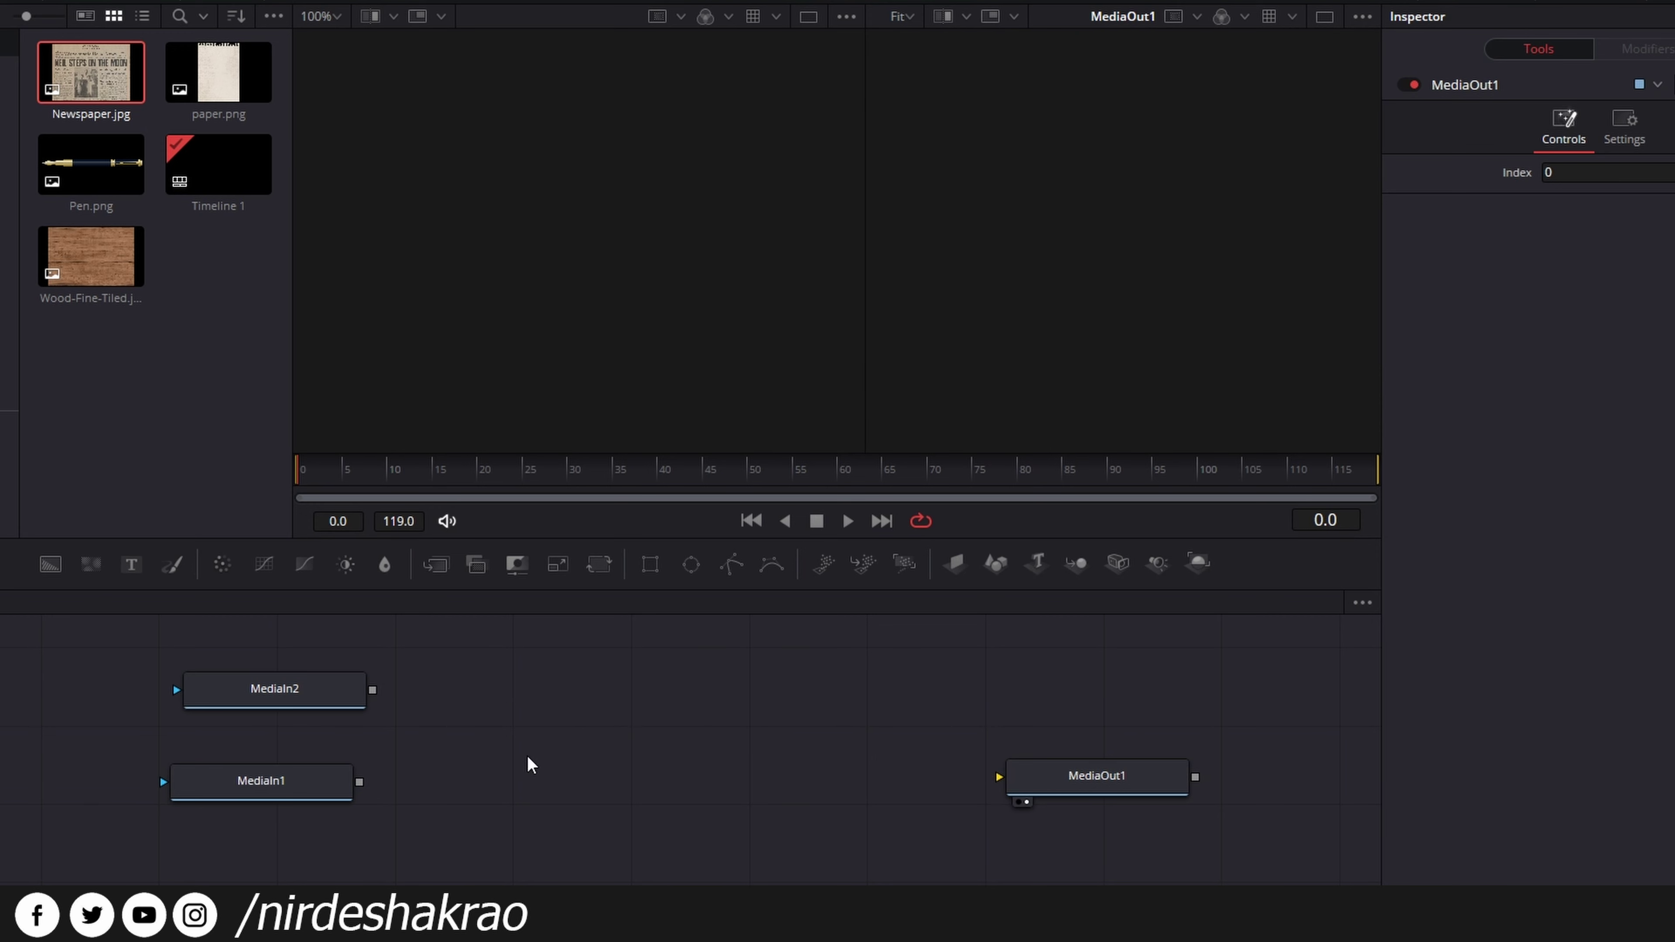
left_click_drag(360, 783, 999, 778)
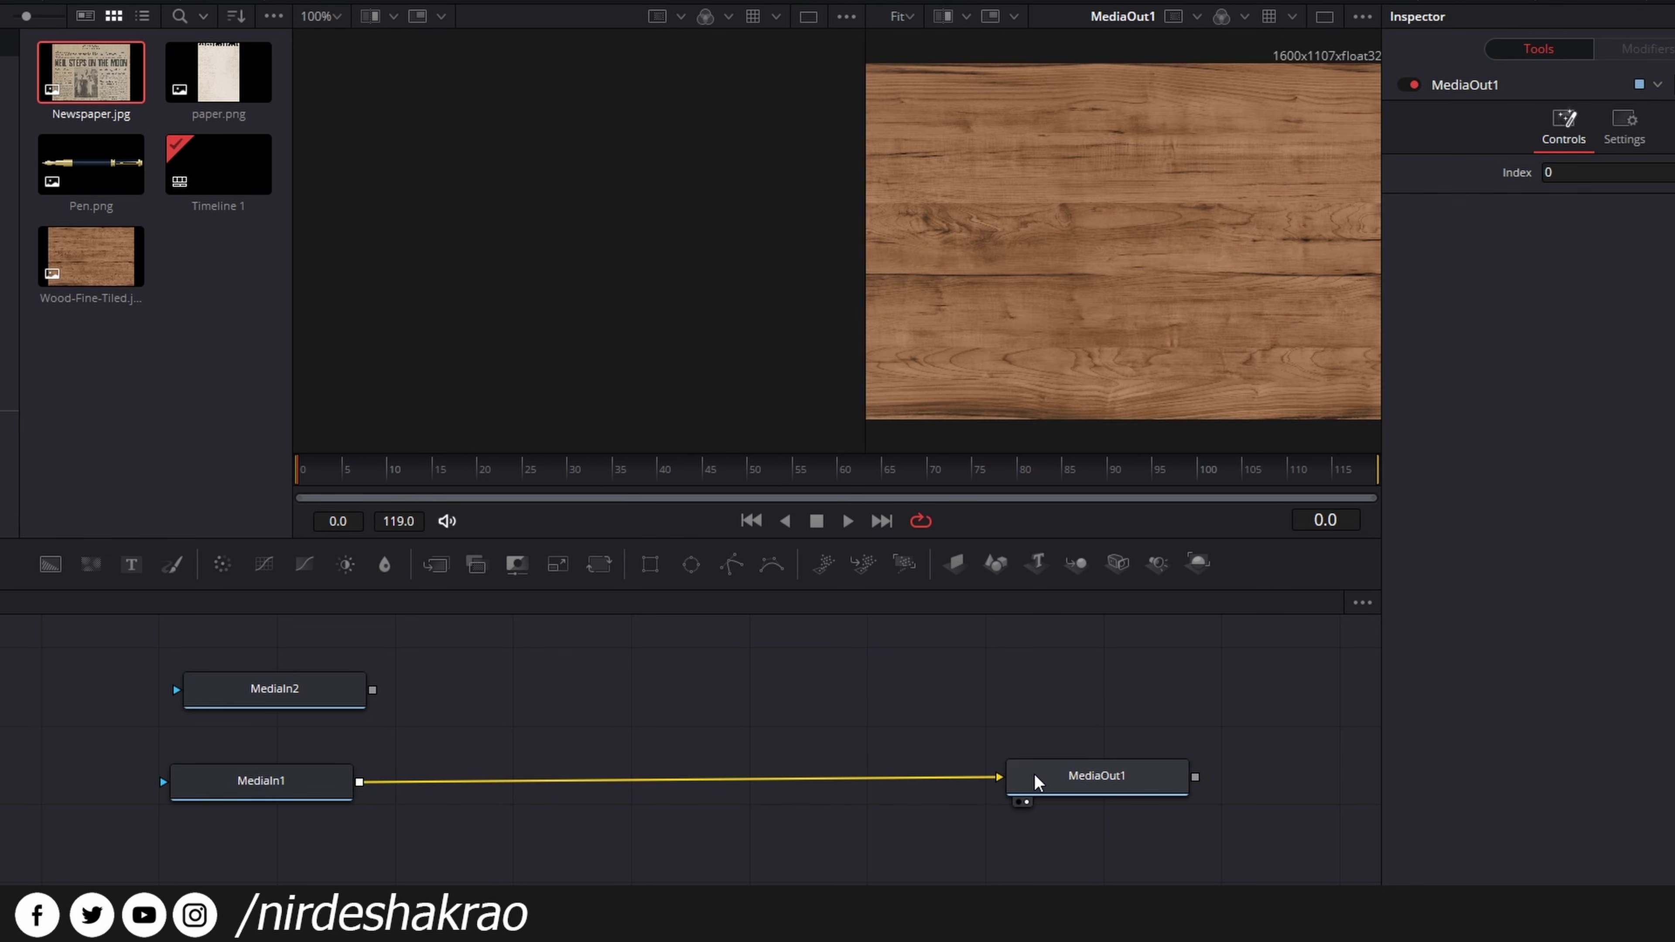
left_click_drag(1149, 784, 1169, 784)
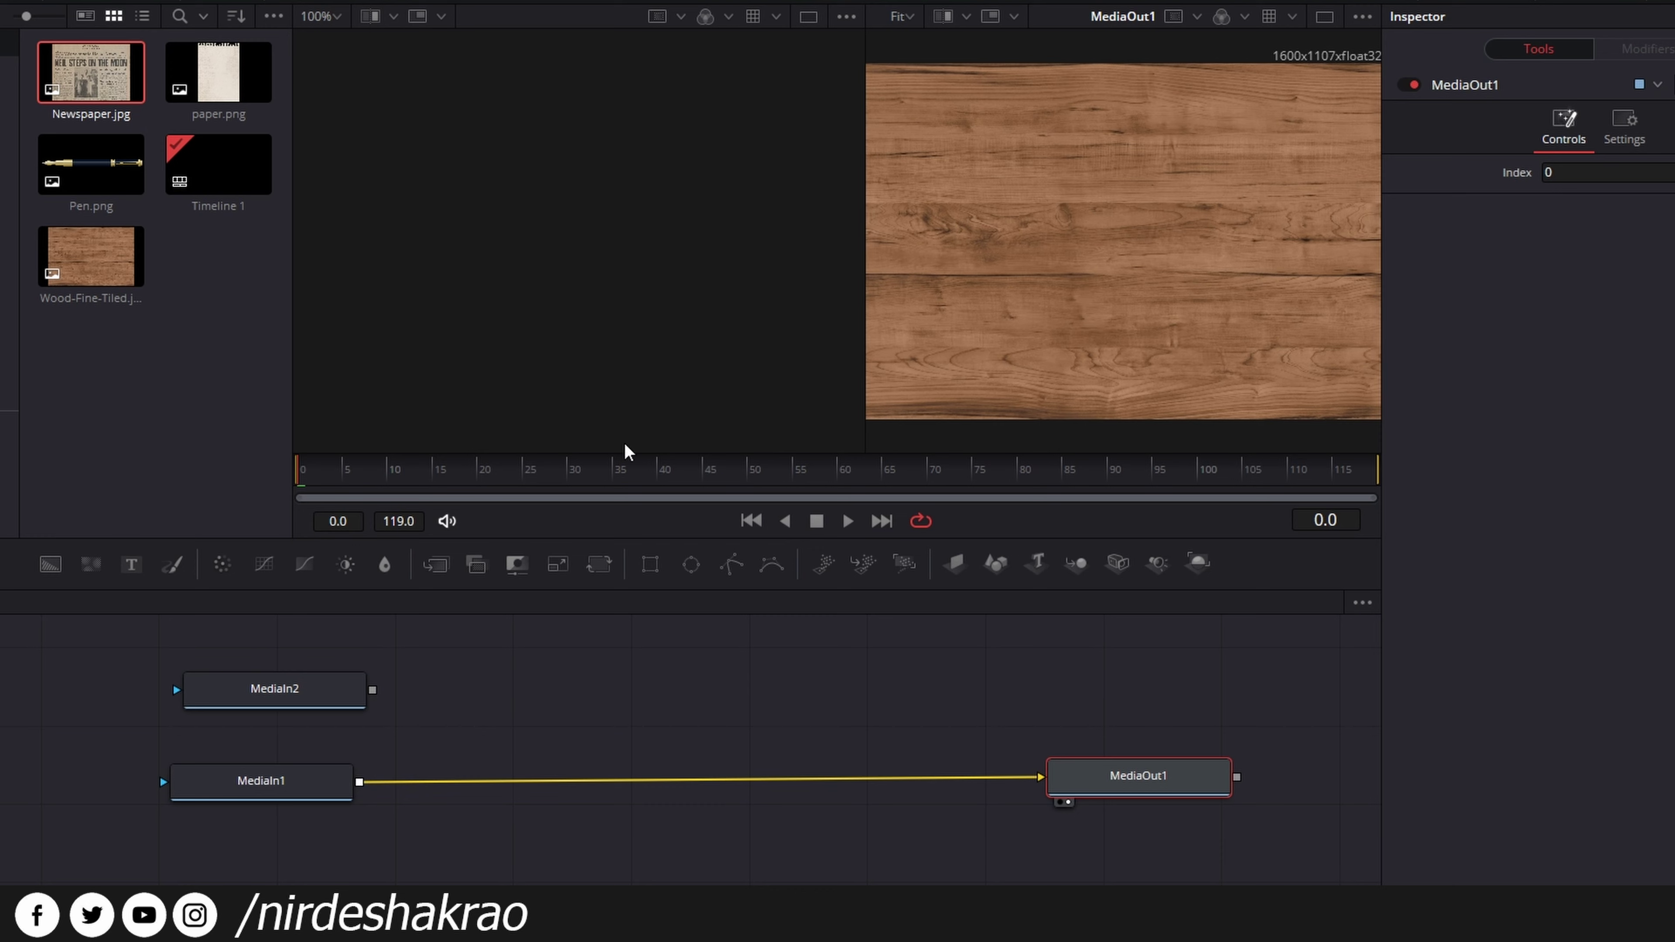
left_click(260, 782)
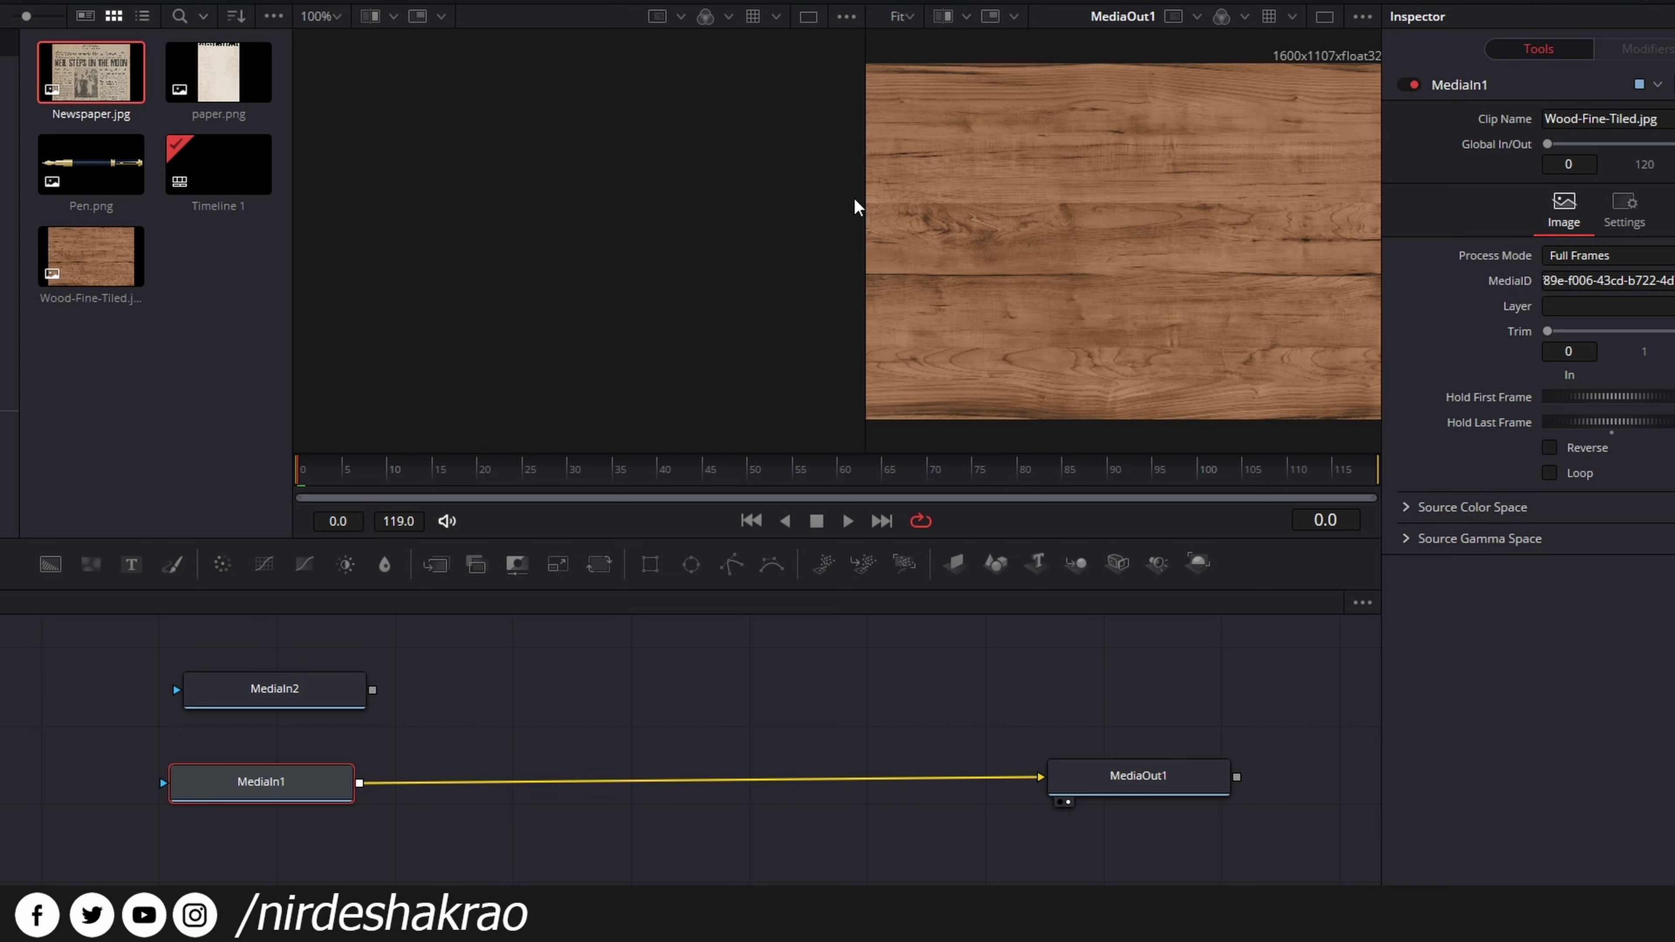
- Show the wood MediaIn1 image in the left viewer
left_click_drag(315, 782, 321, 774)
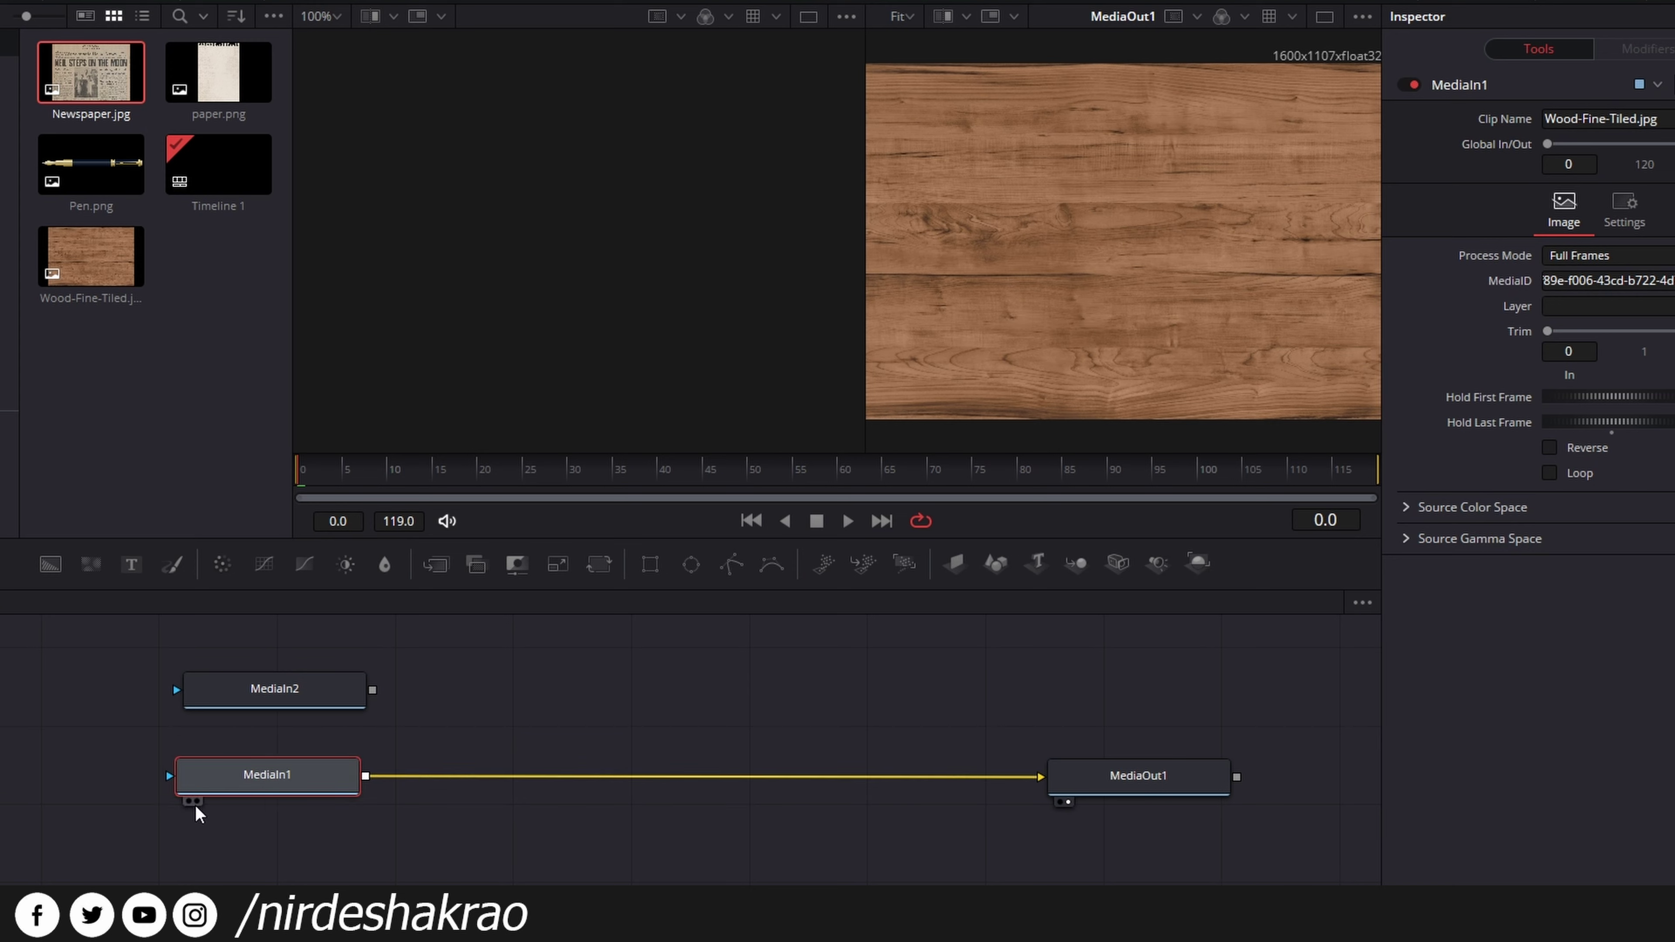
mouse_move(193, 815)
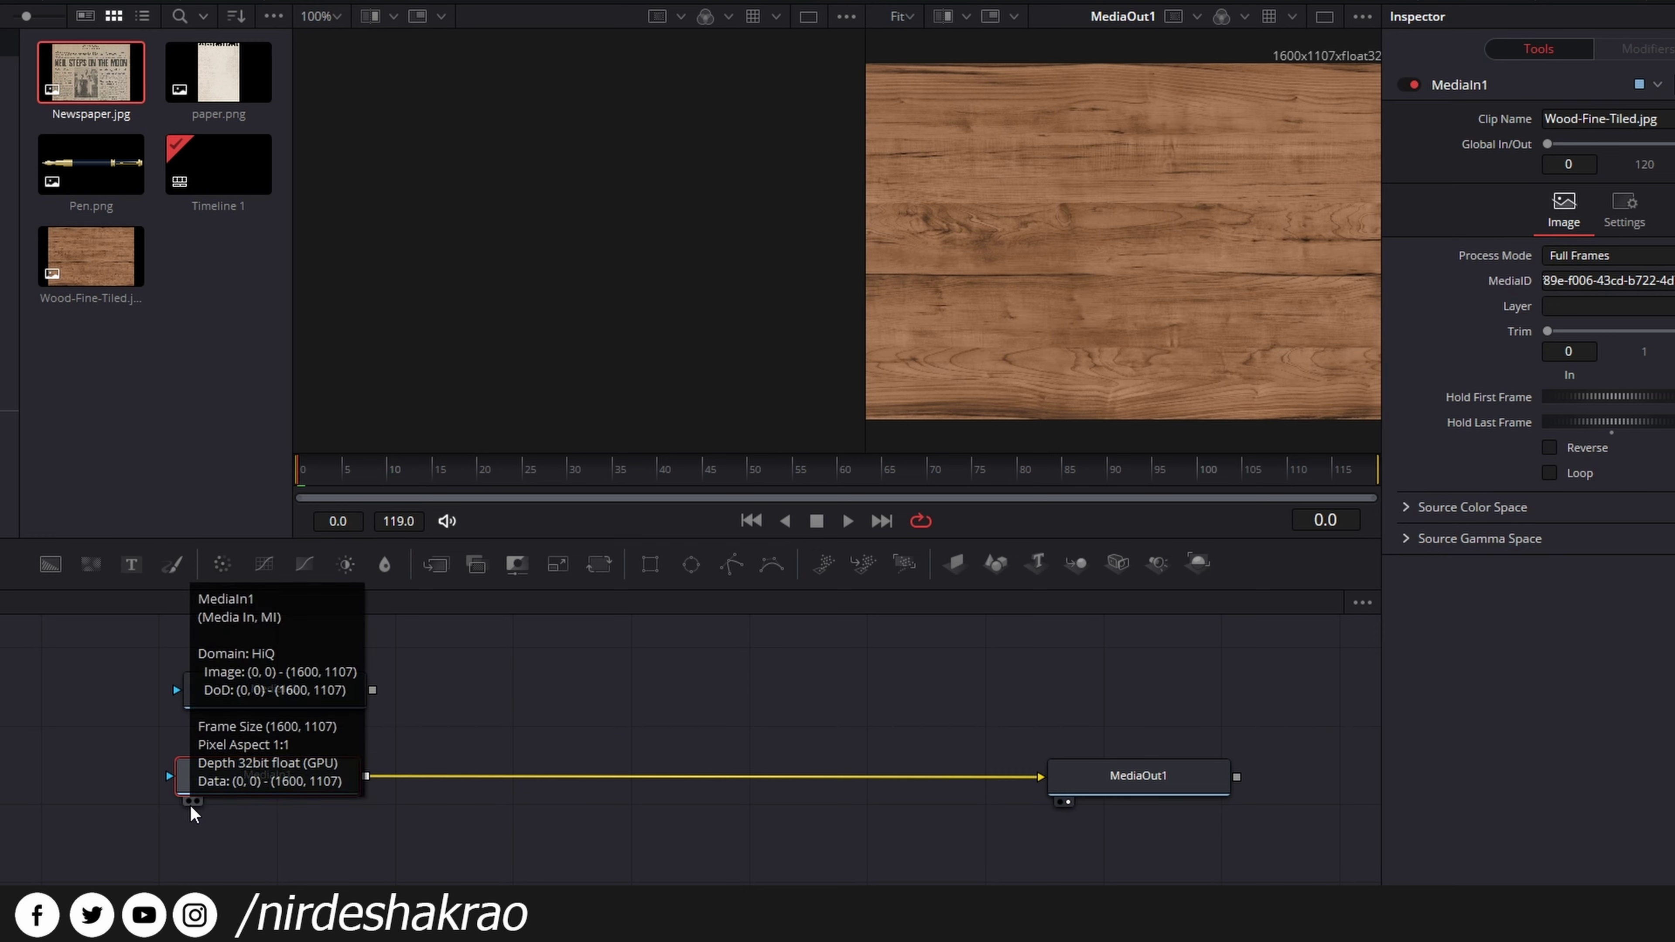
left_click(190, 802)
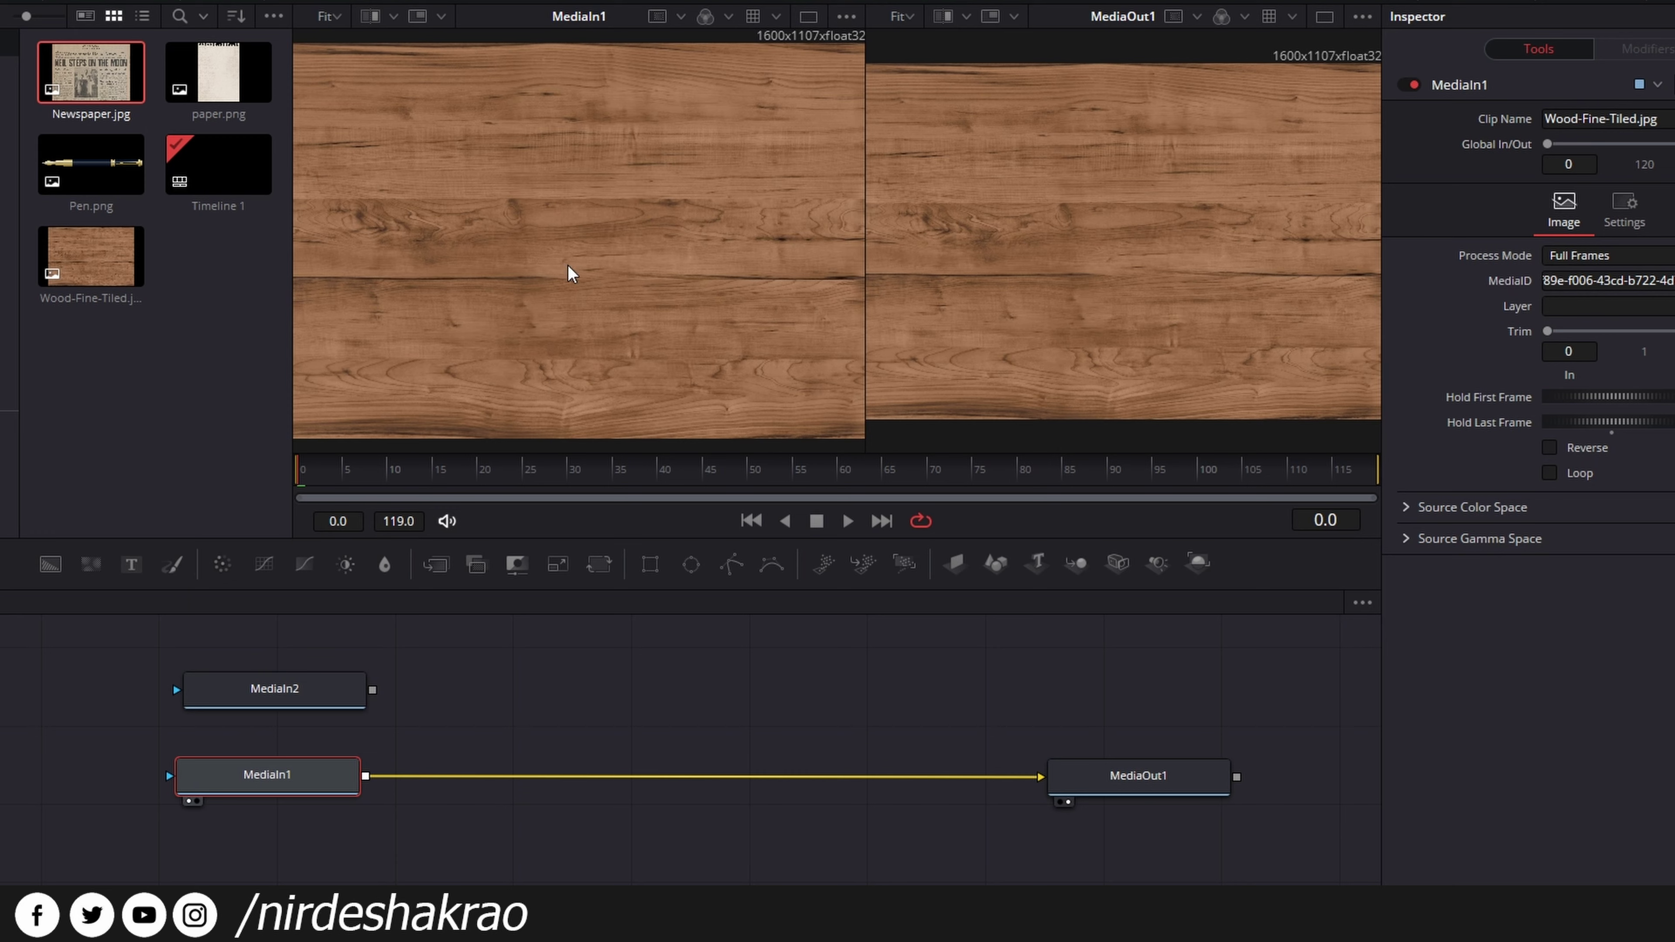
- Show the newspaper MediaIn2 in the left viewer and cut the wood's link to MediaOut1
left_click(276, 698)
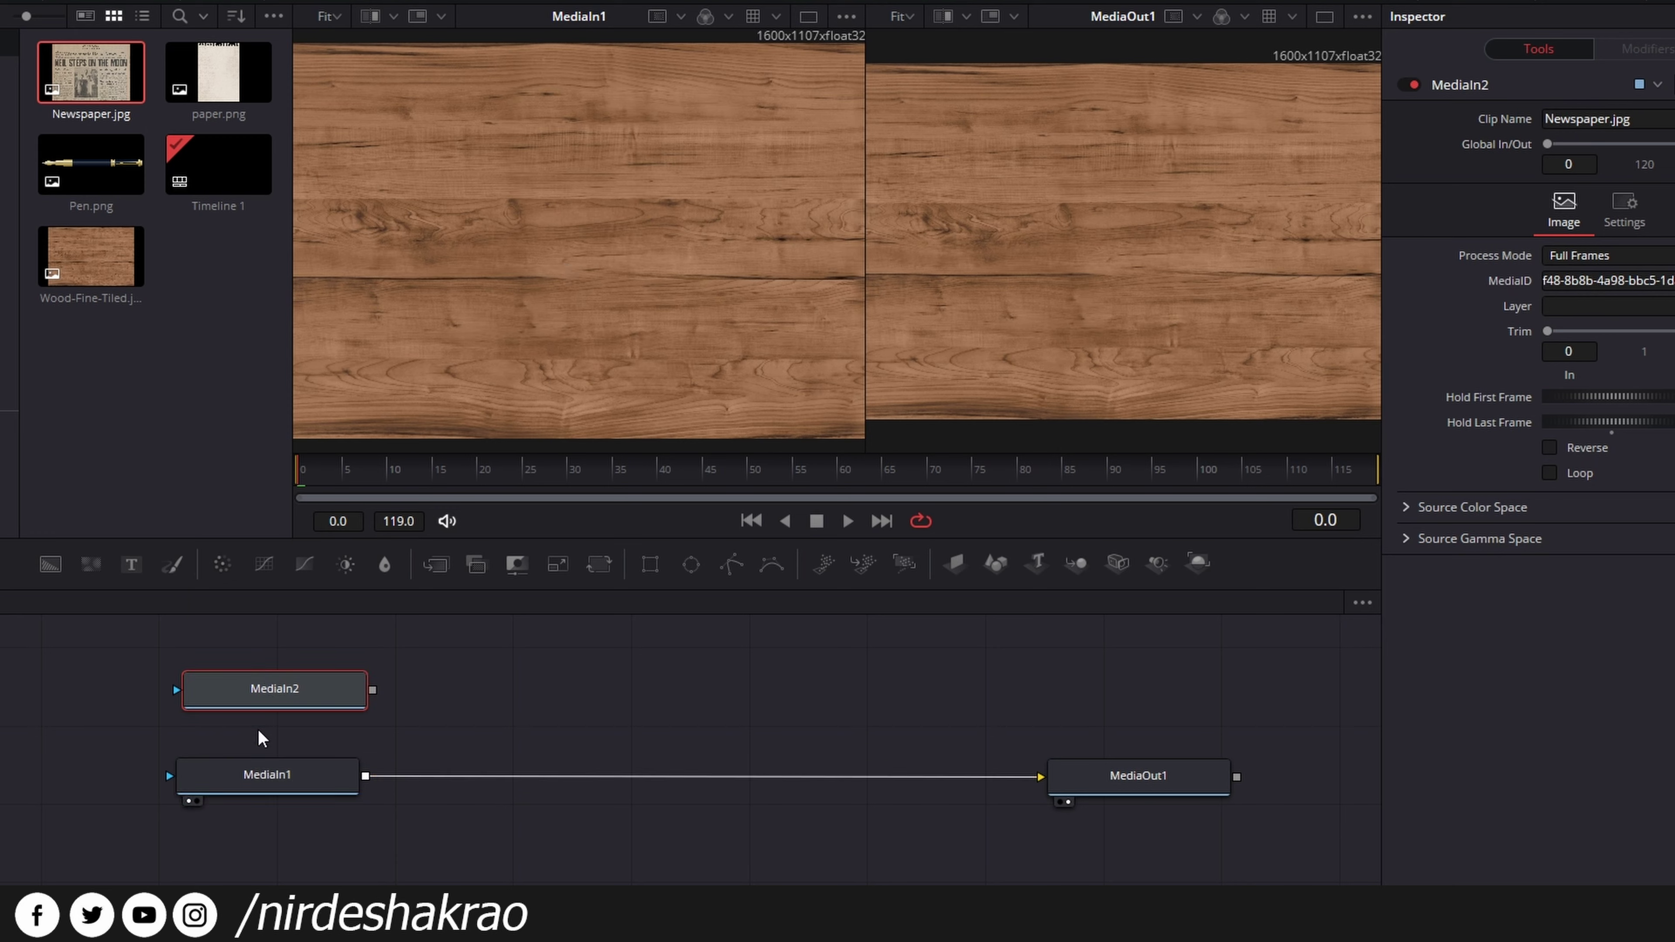
mouse_move(190, 721)
left_click(194, 715)
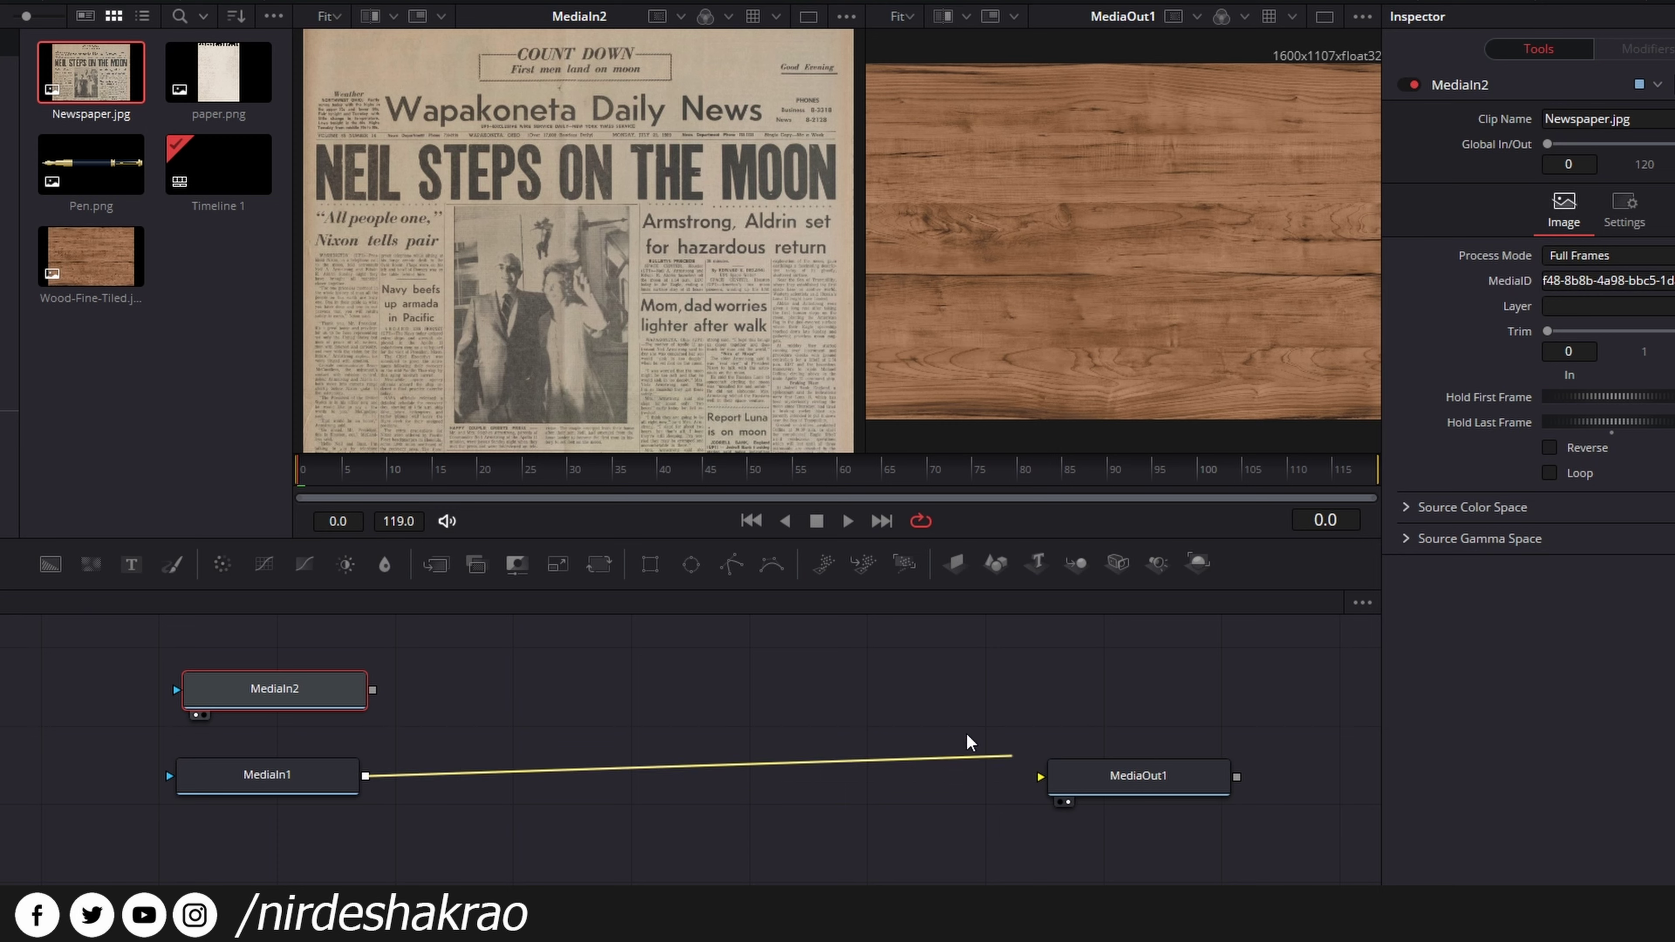
left_click_drag(1039, 779, 851, 700)
left_click_drag(1094, 771, 1104, 773)
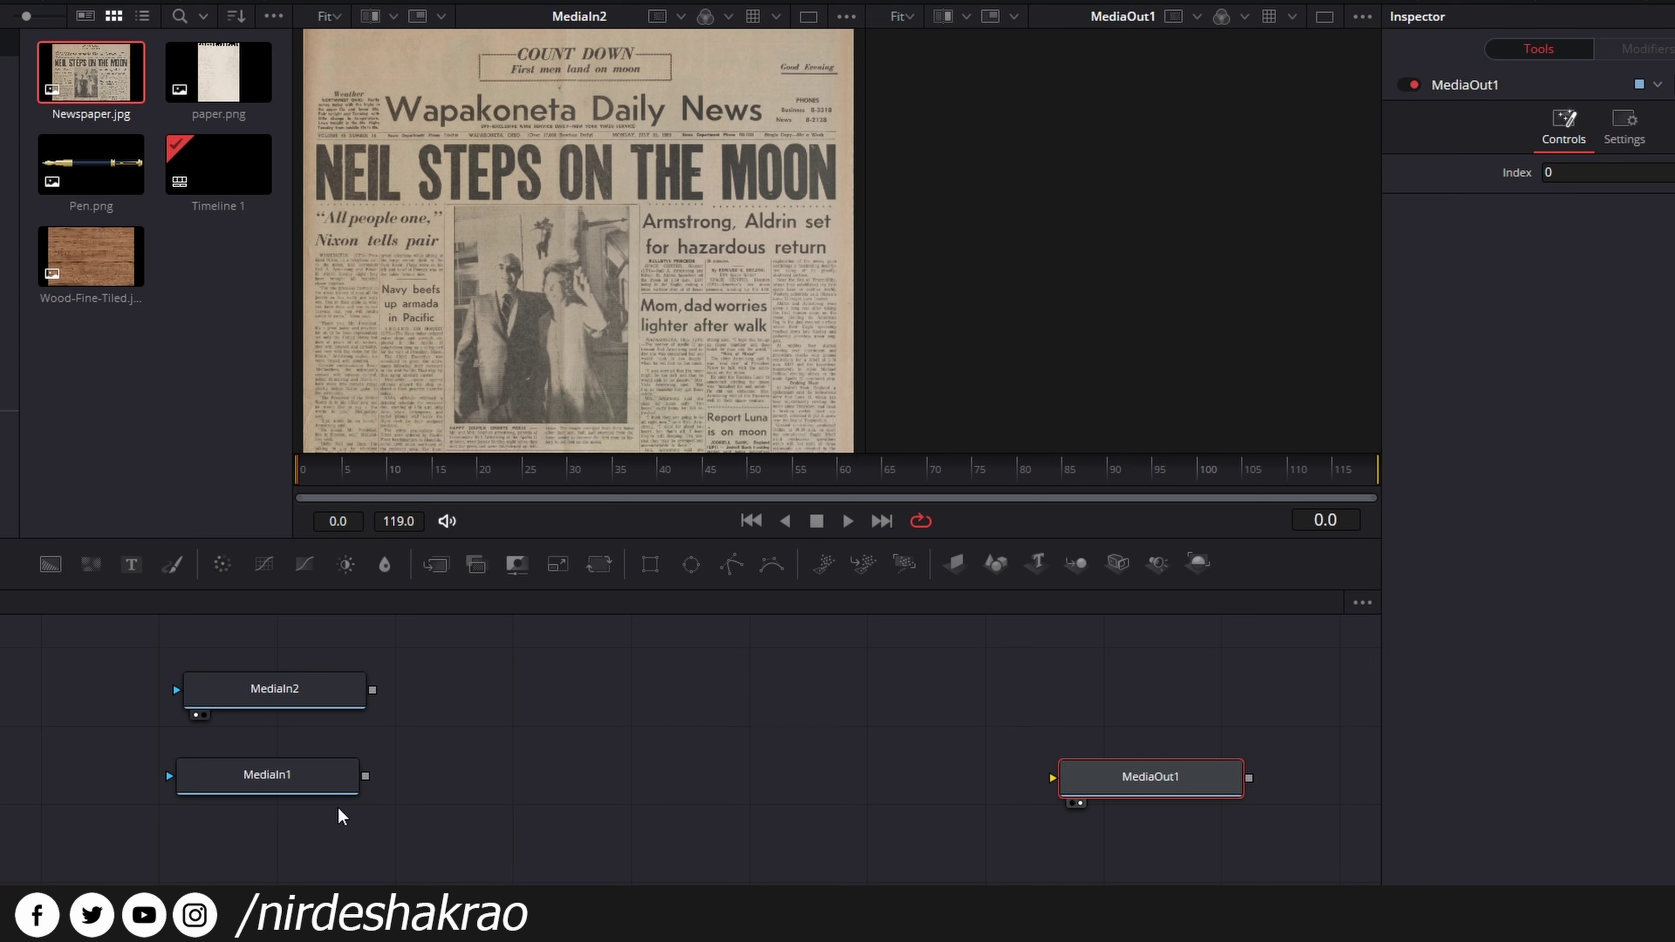
- Show the wood image in the right viewer and realign the three nodes
left_click(277, 789)
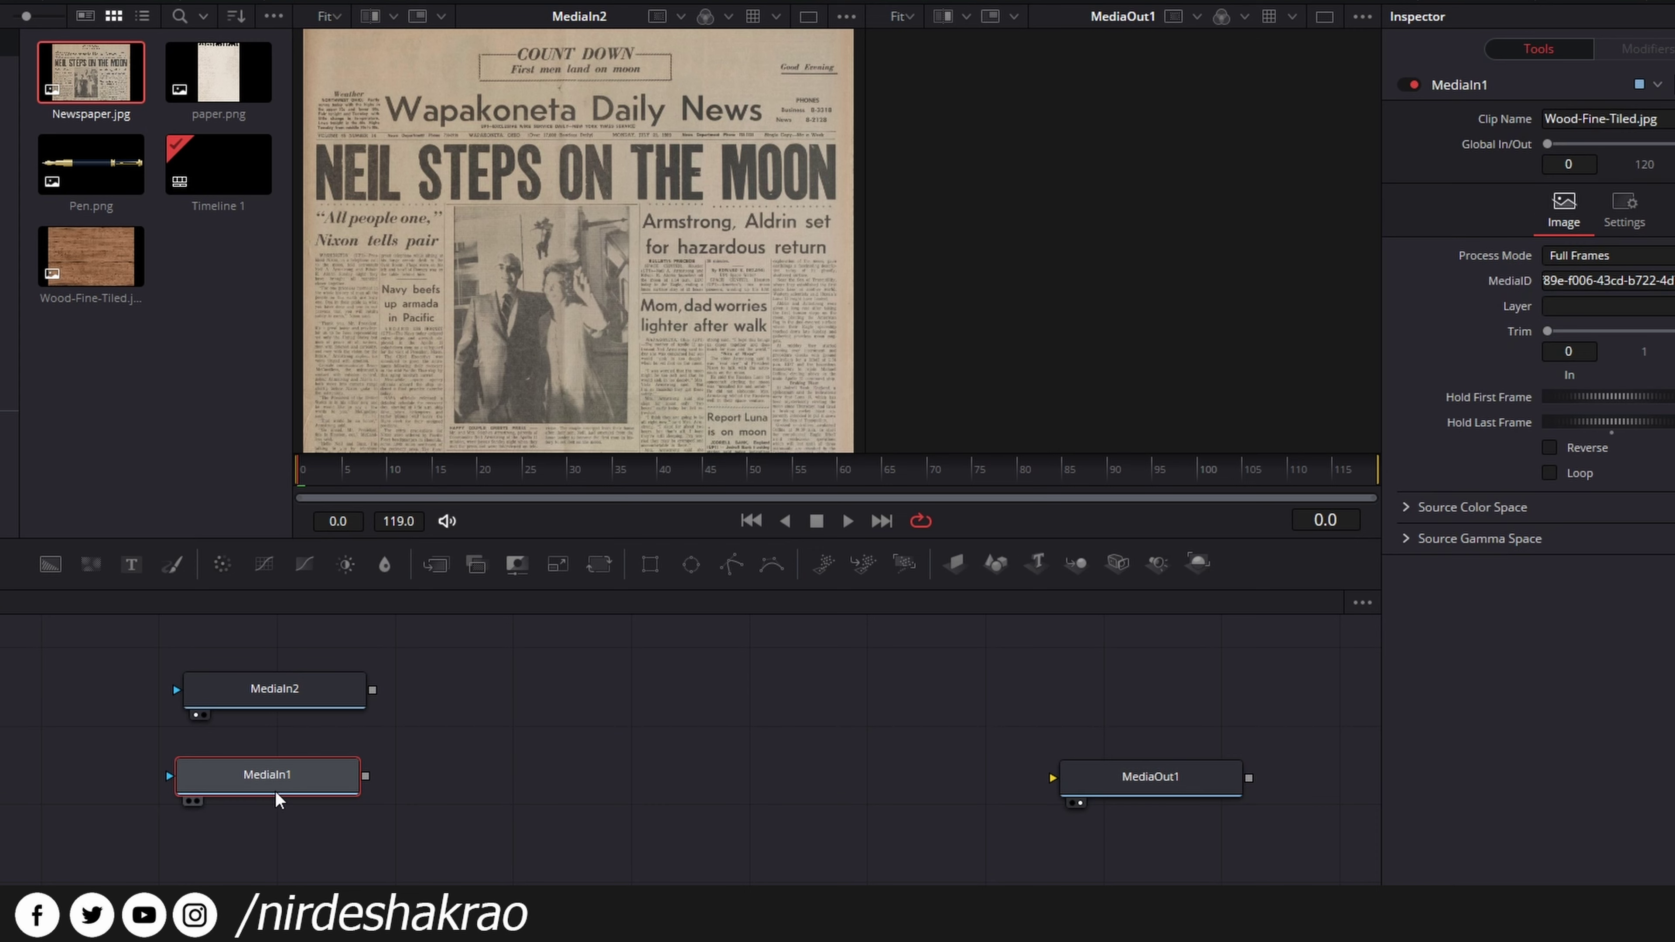
left_click(198, 802)
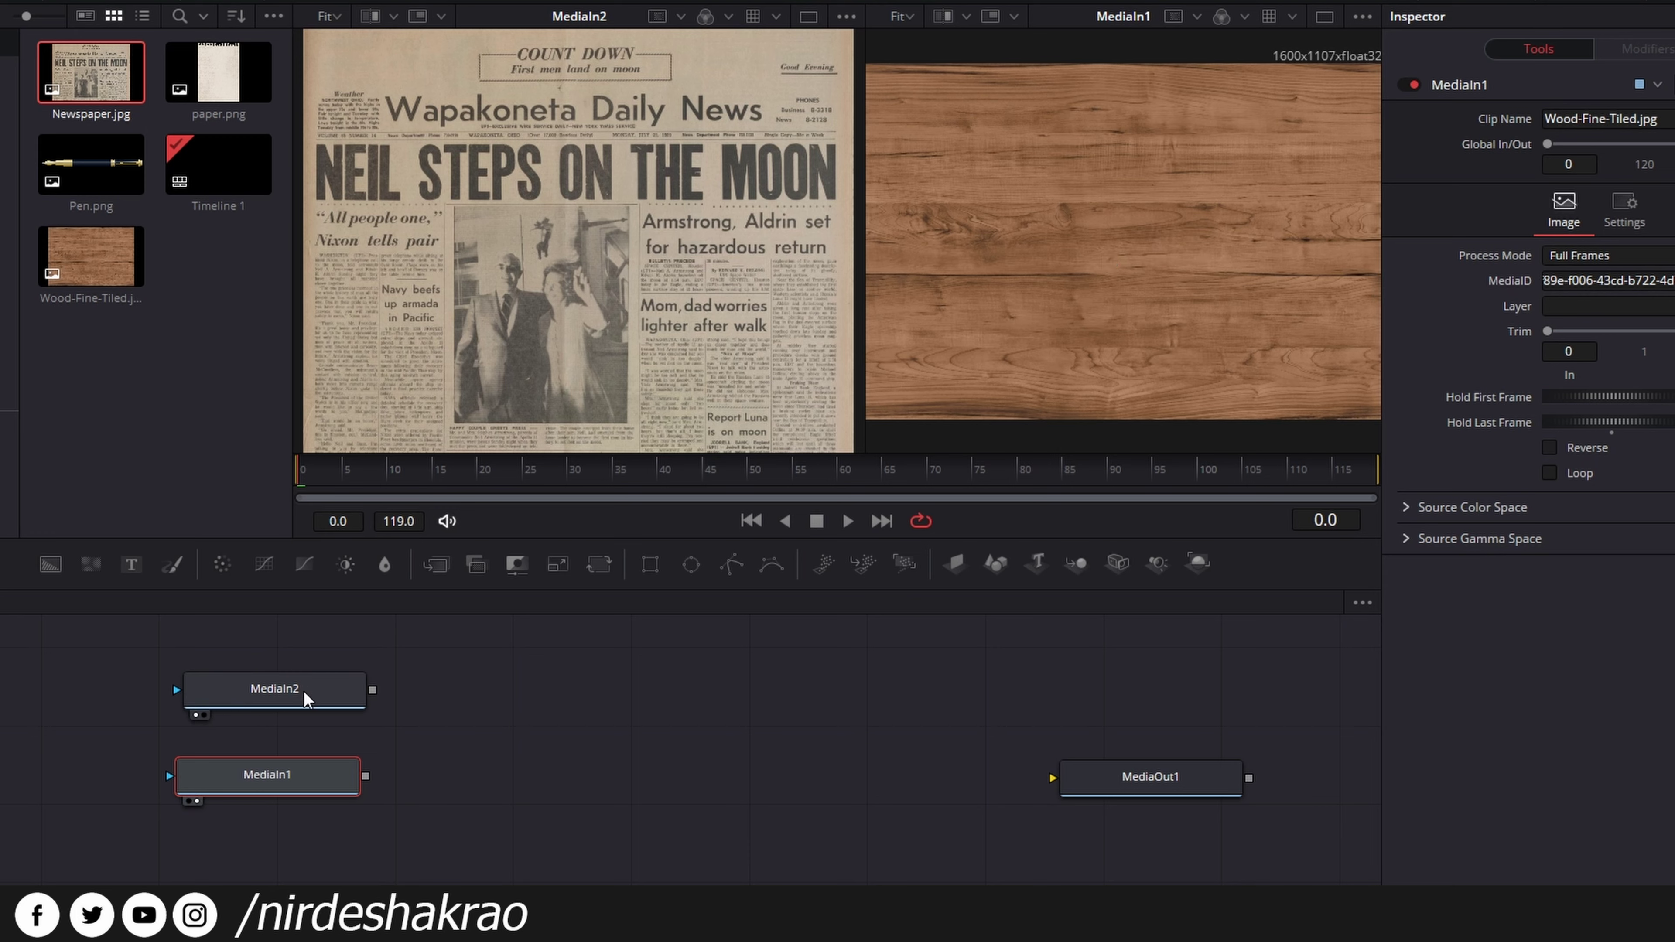
left_click_drag(302, 696, 310, 692)
left_click_drag(310, 779, 314, 776)
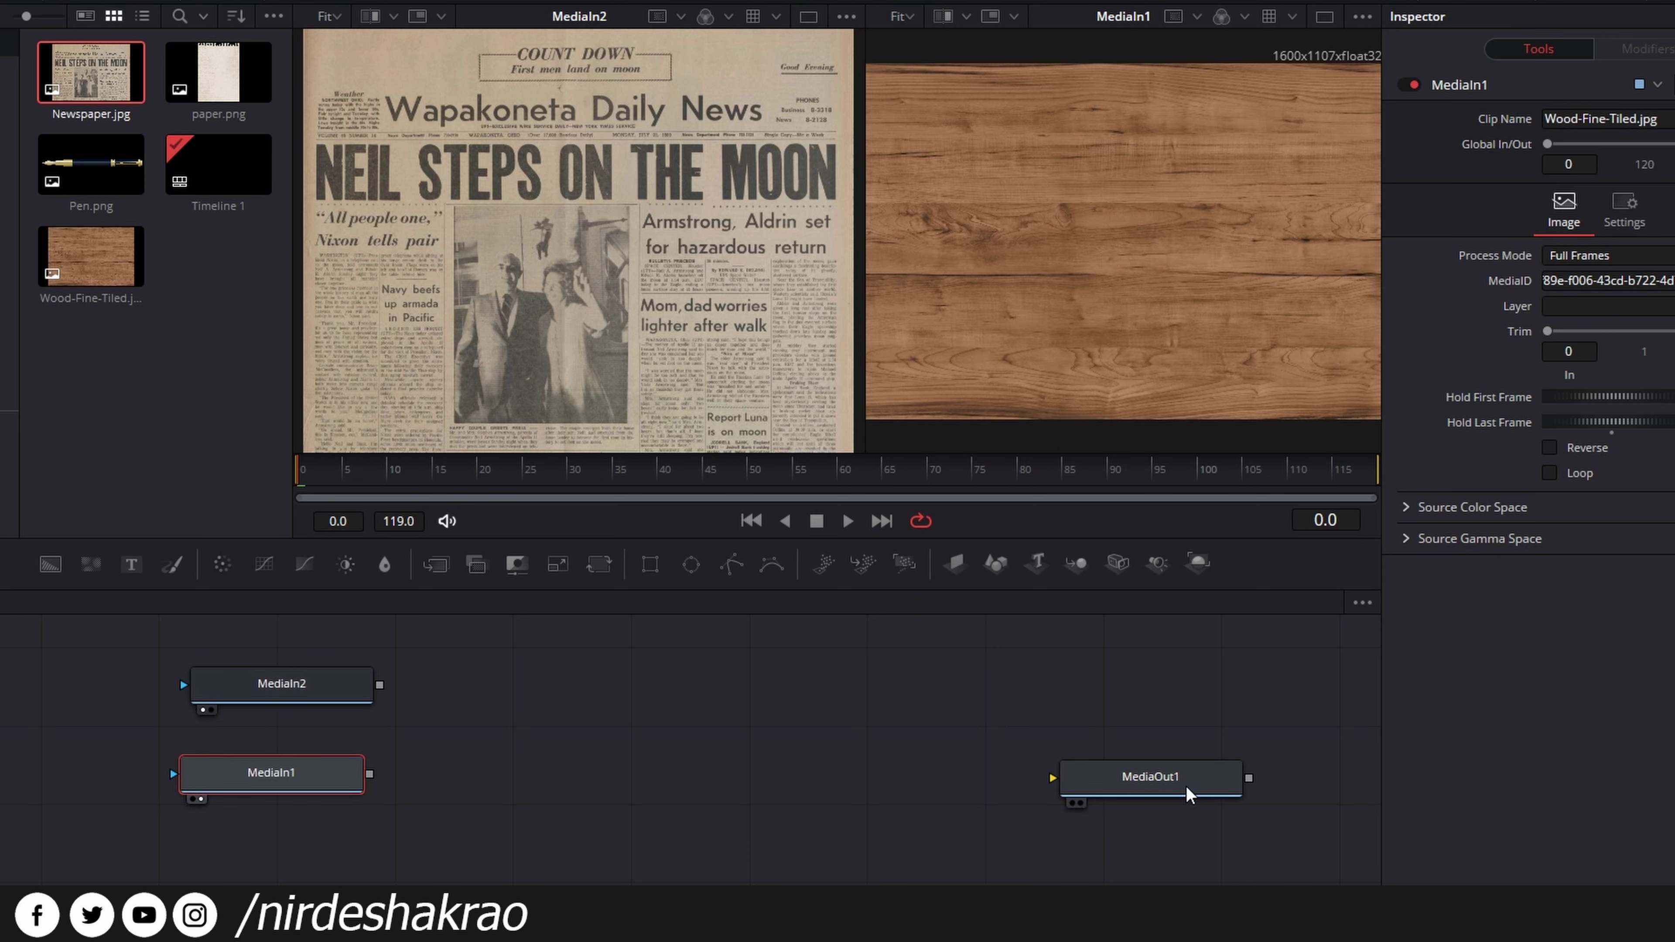
left_click_drag(1190, 793, 1171, 789)
left_click_drag(339, 704, 329, 699)
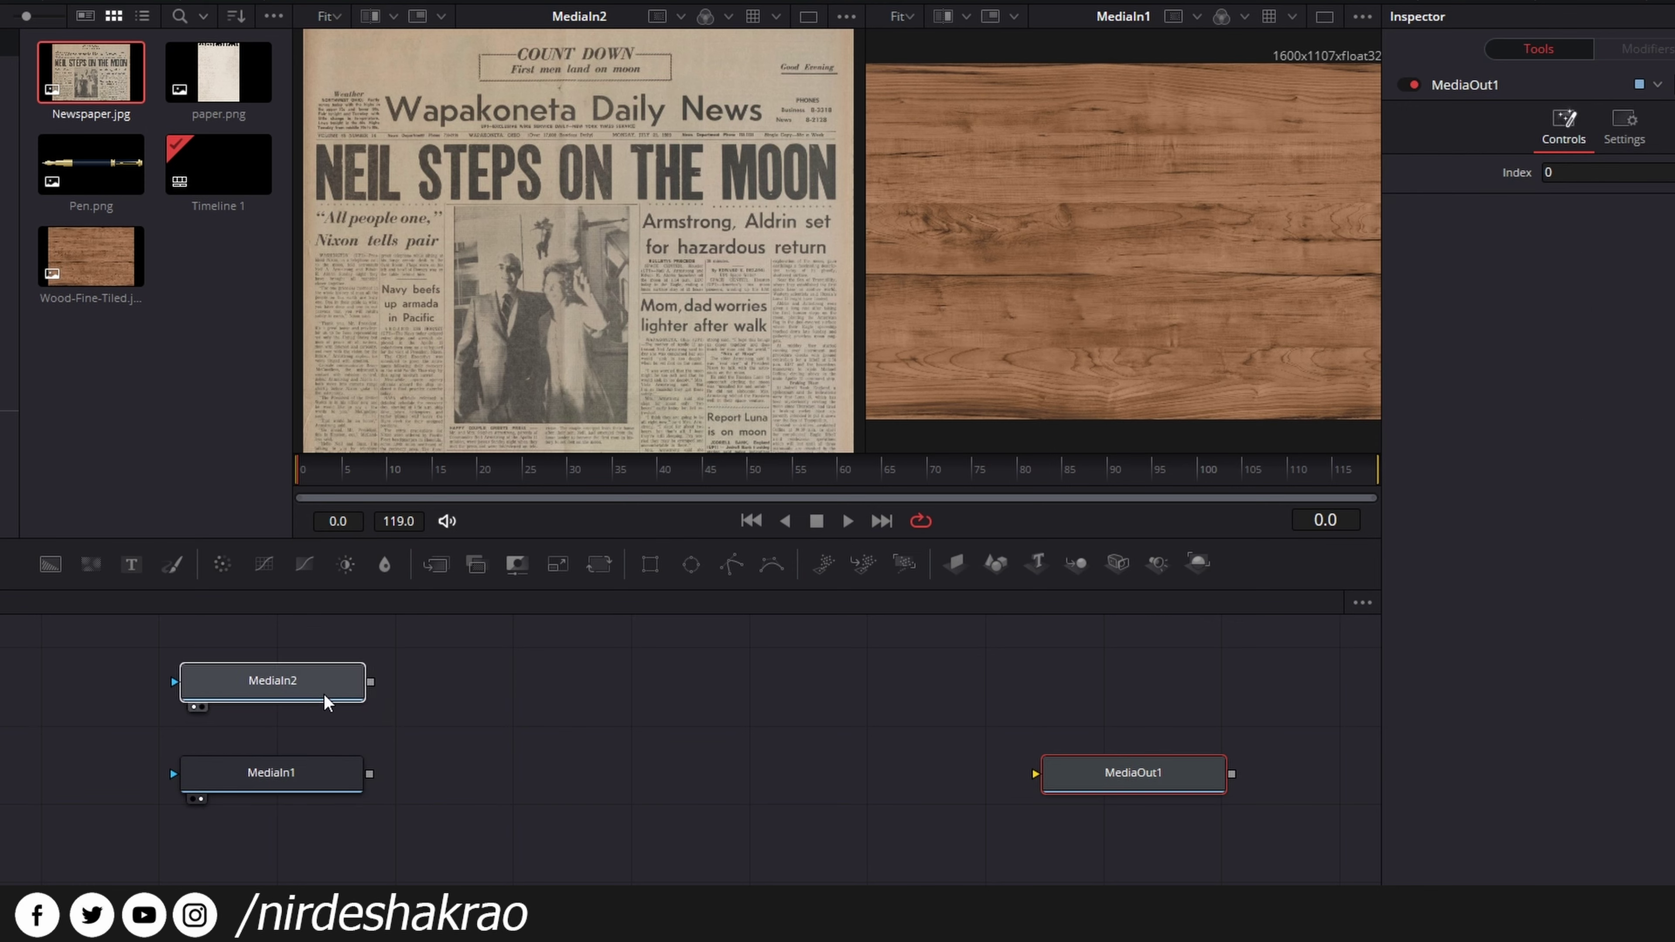
left_click_drag(1142, 791, 1157, 785)
- Display MediaOut1 in both the left and right viewers
left_click(1155, 785)
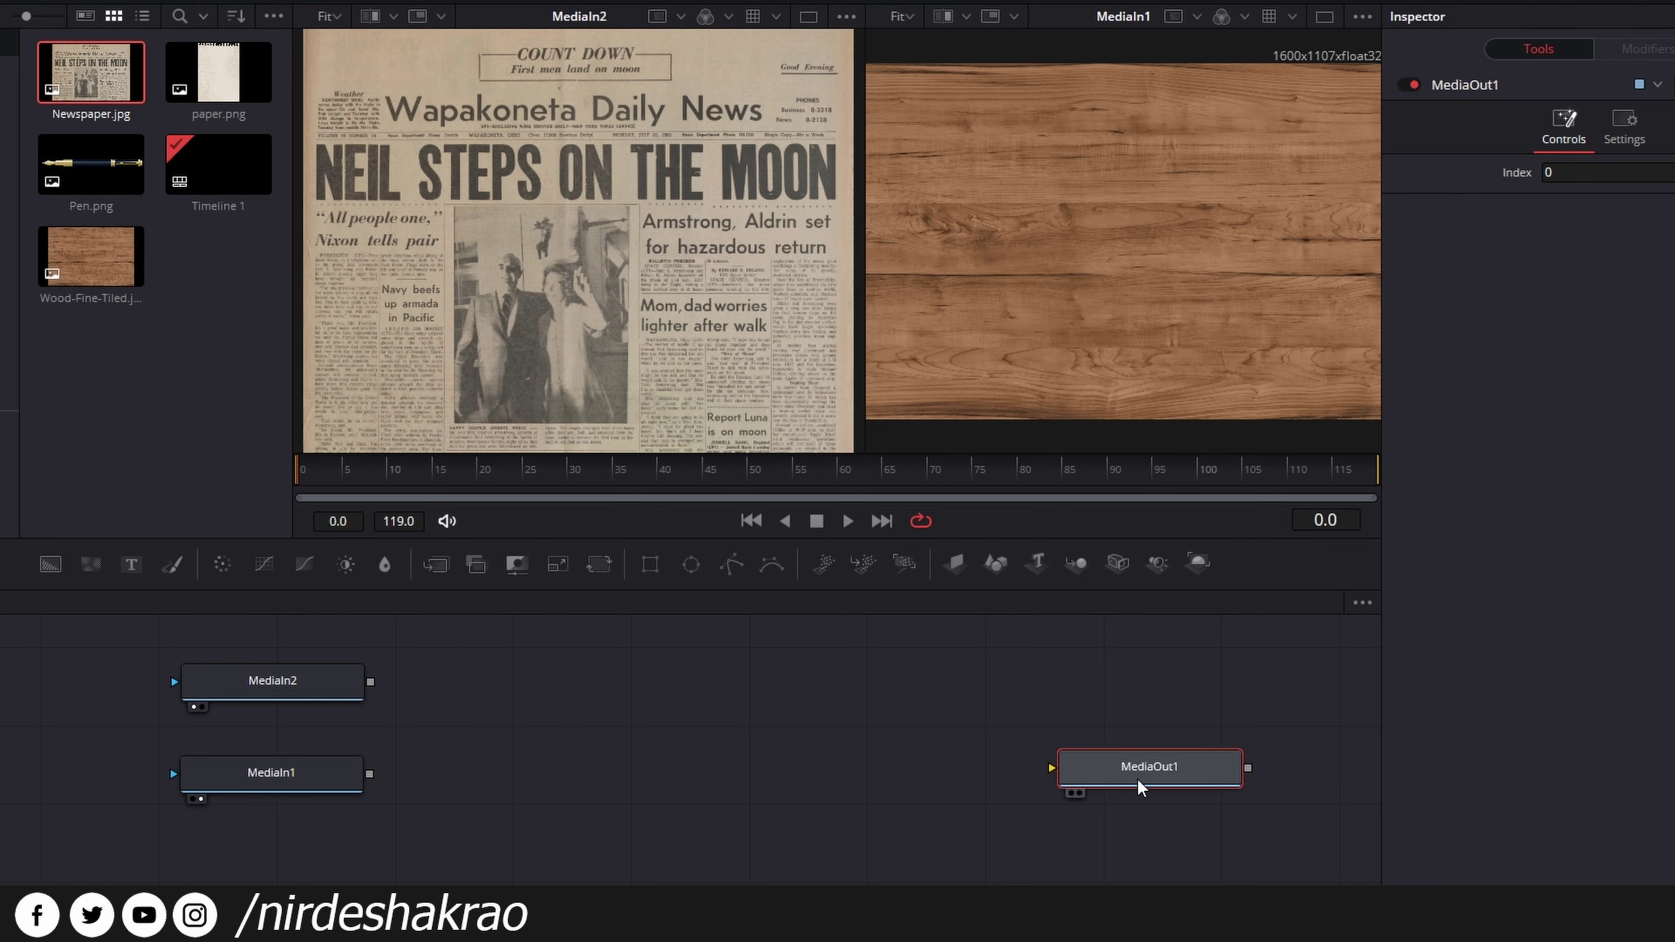
left_click(1070, 793)
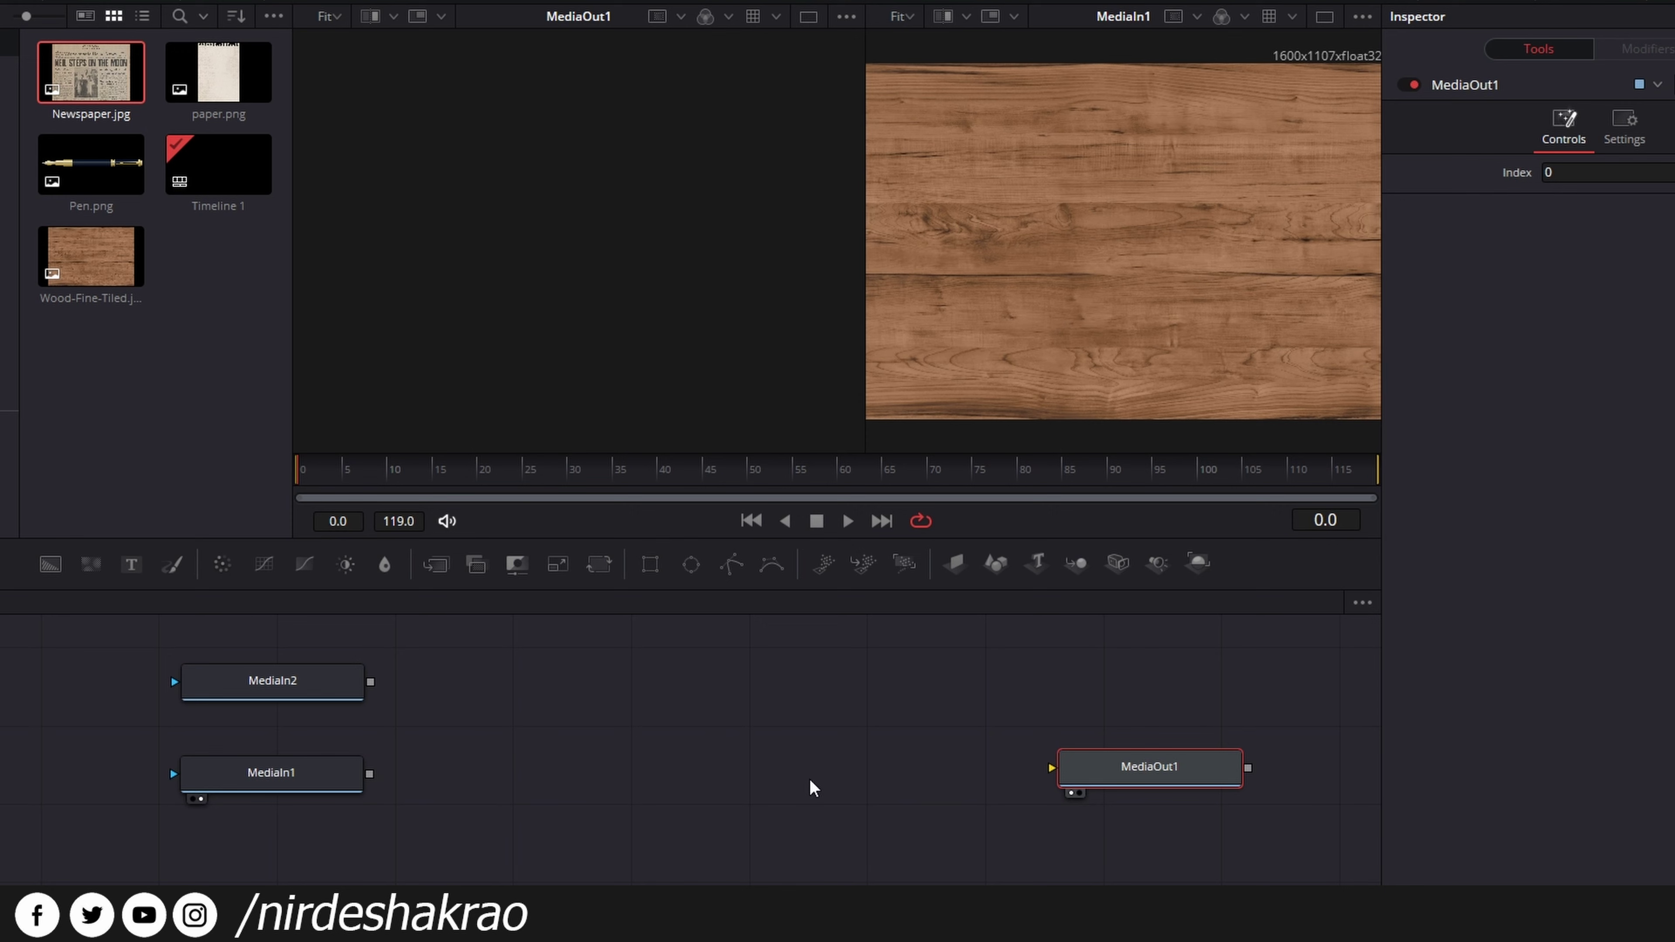
left_click(1079, 793)
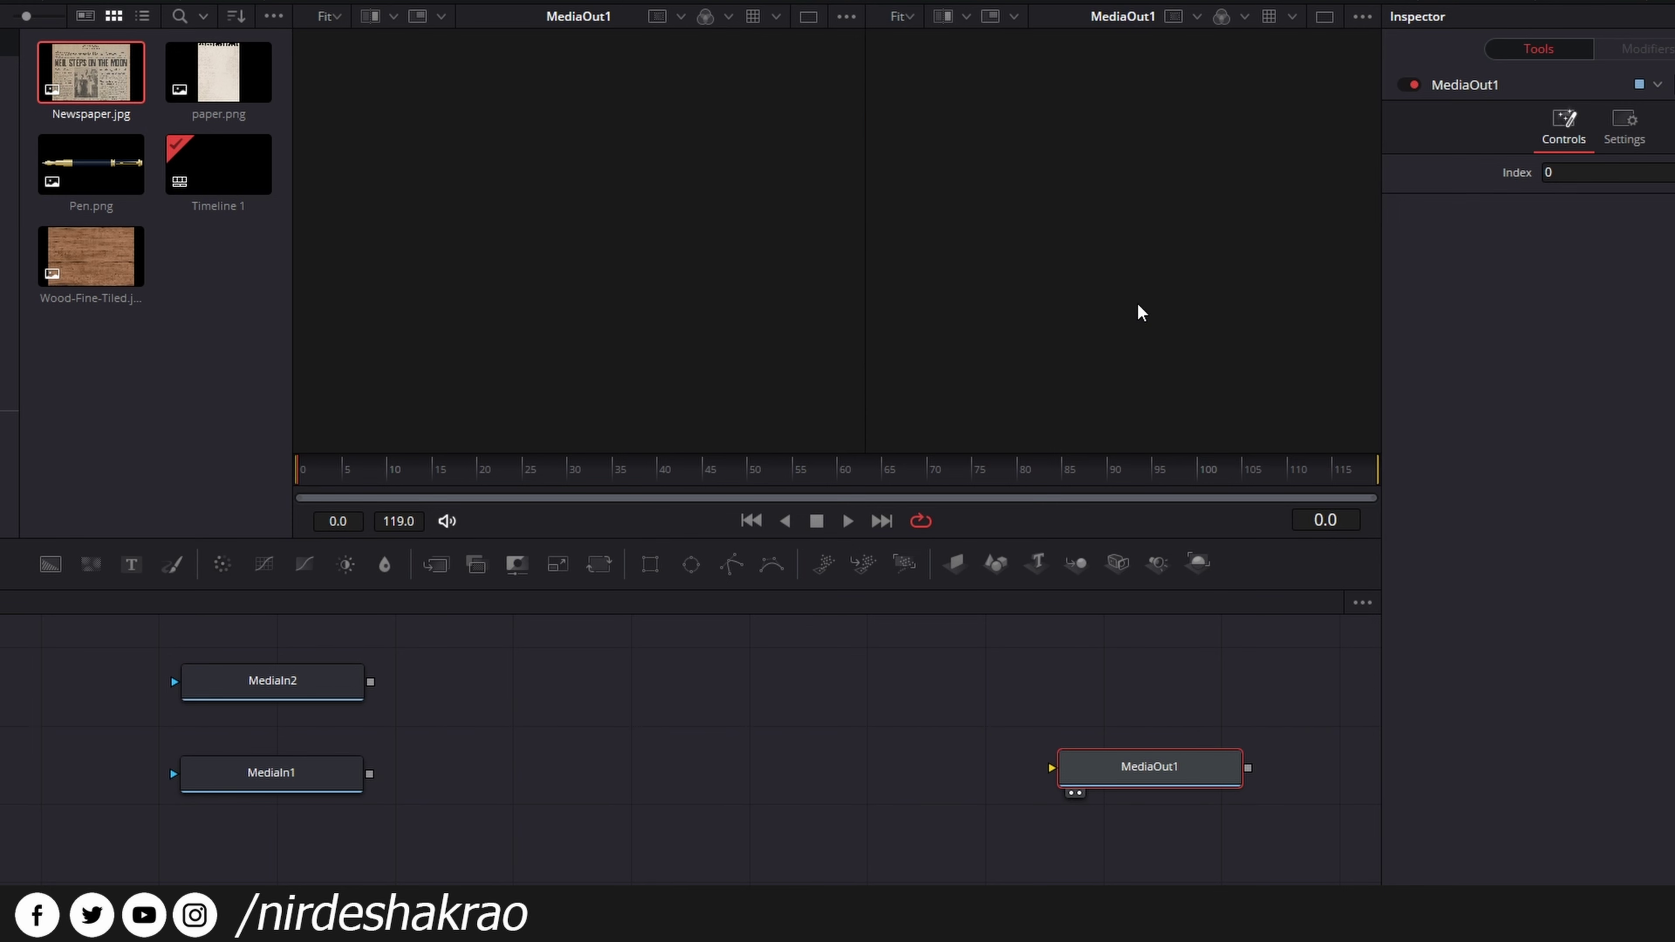
- Delete the link running from MediaIn1 to MediaOut1
left_click_drag(1140, 769, 1130, 755)
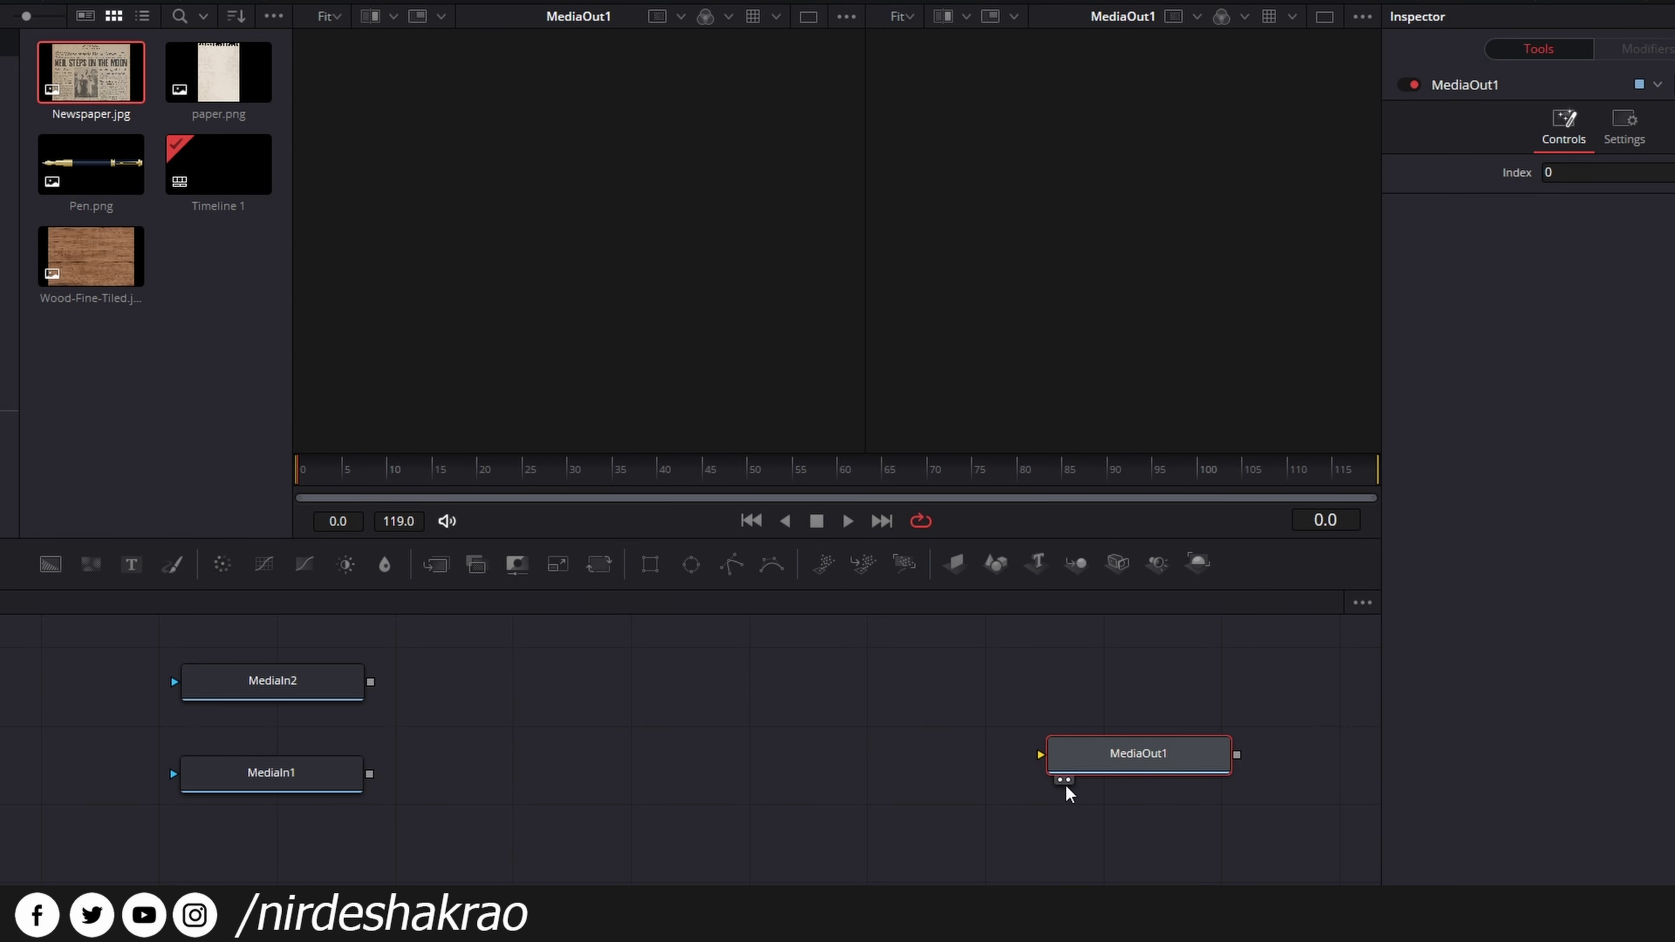
left_click_drag(1157, 764, 1153, 769)
mouse_move(369, 774)
left_mouse_down()
mouse_move(1035, 784)
mouse_move(1040, 763)
left_mouse_up()
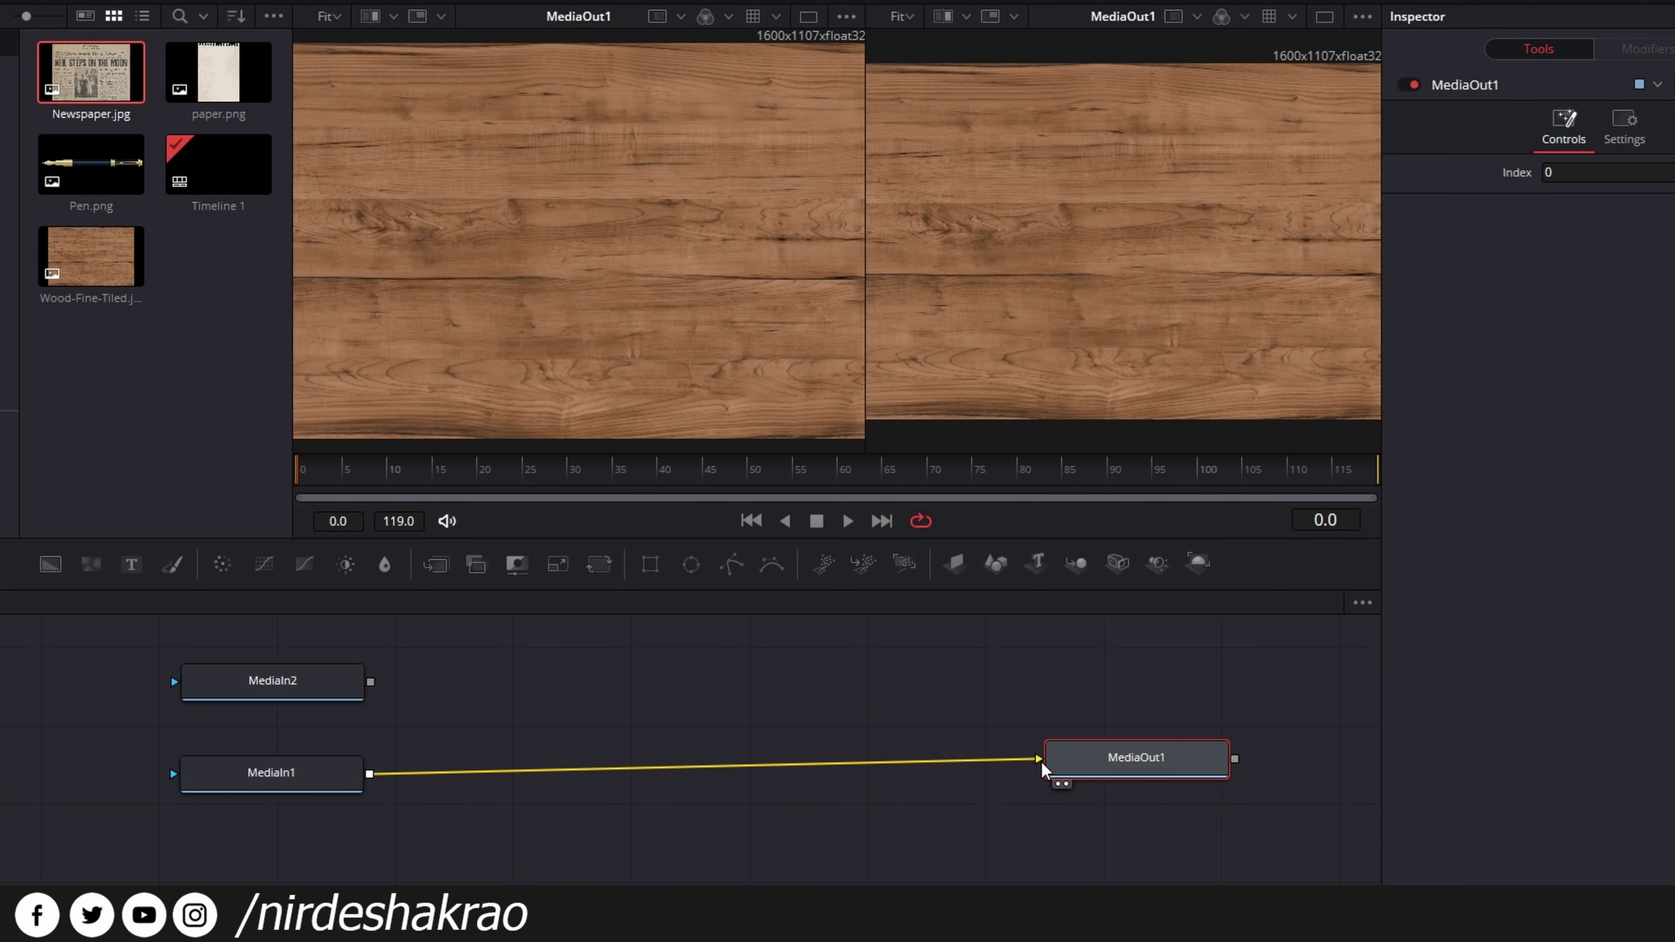
left_click_drag(1139, 764, 1139, 768)
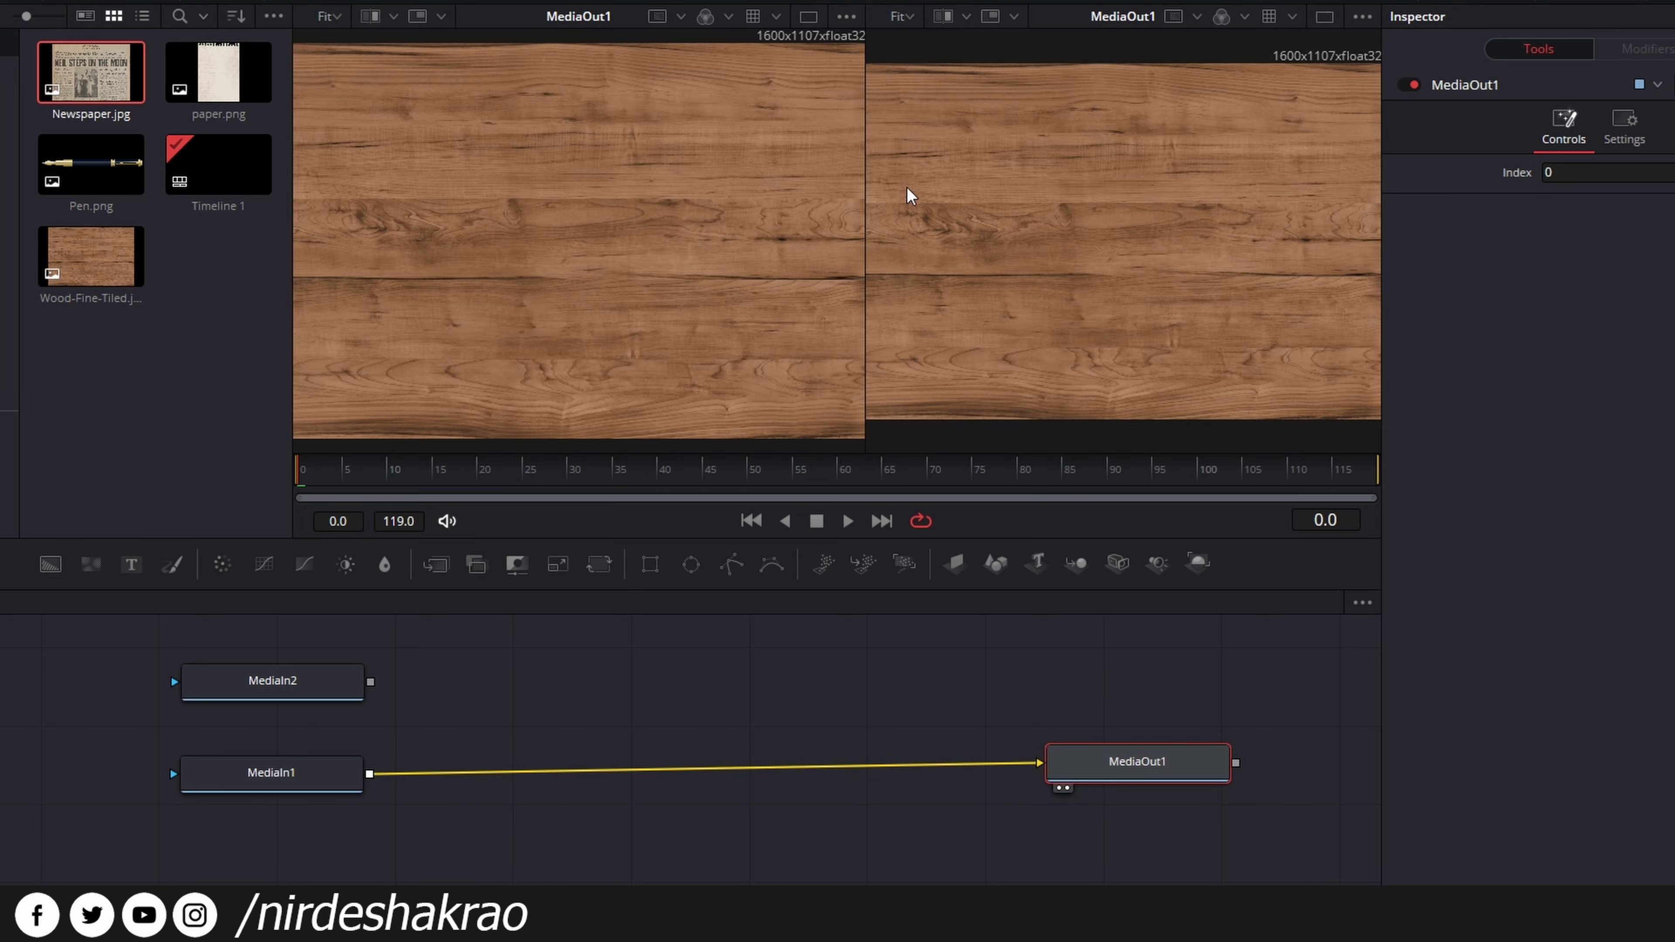
left_click(830, 772)
key("Delete")
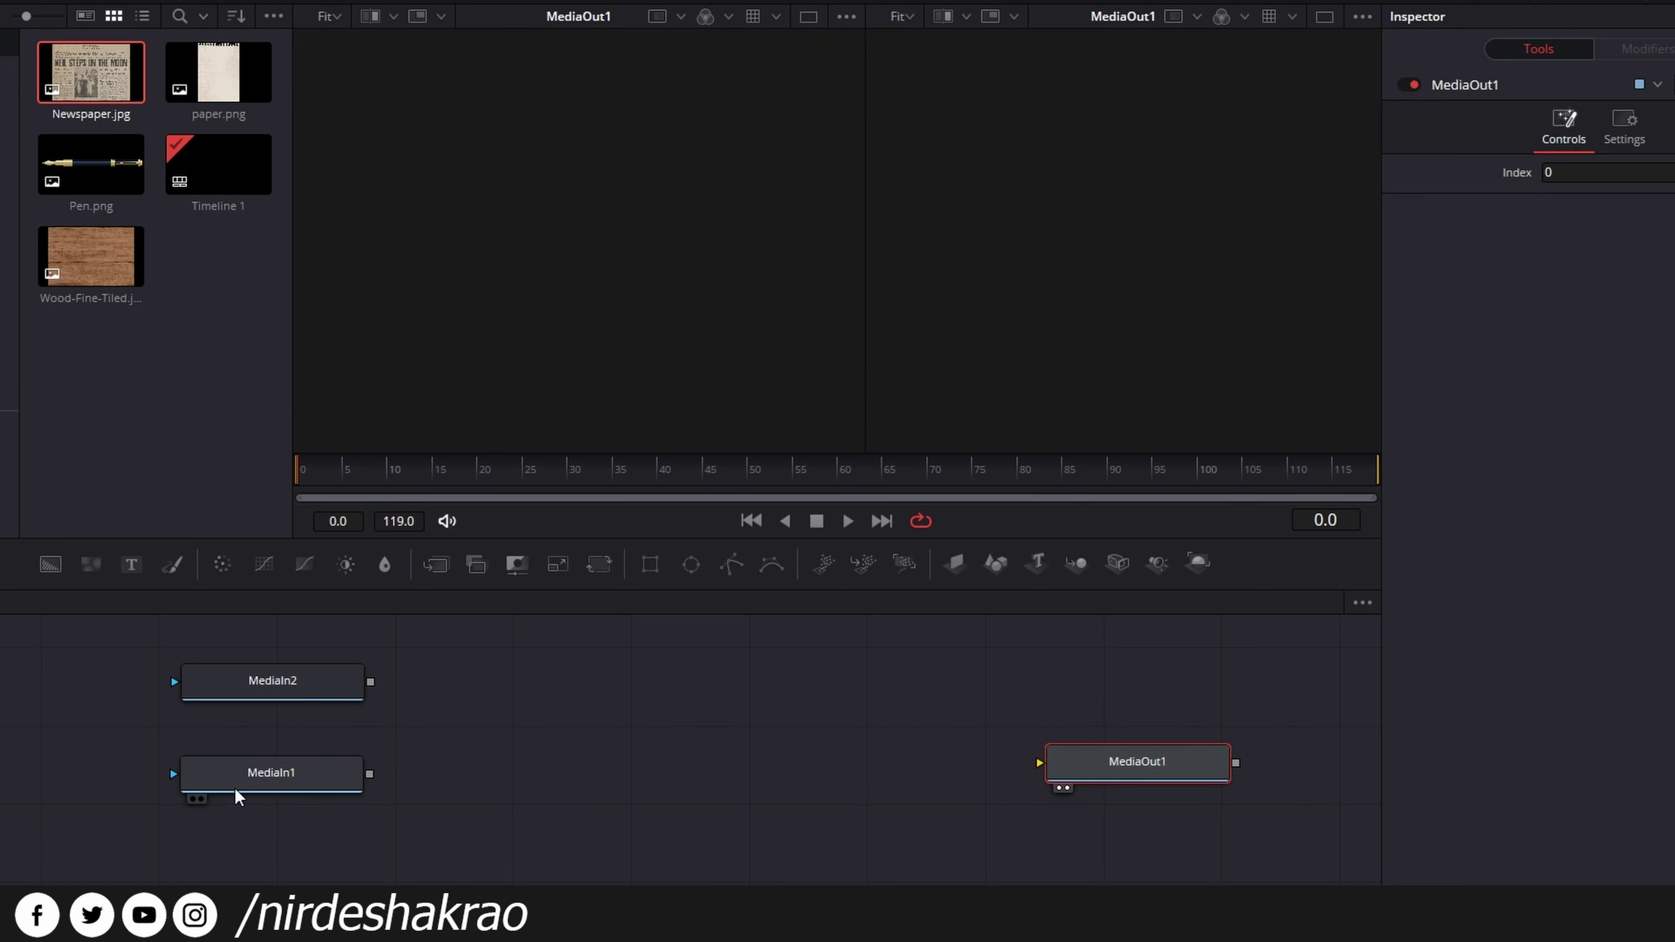
- Load the wood clip into the second viewer and the newspaper into the first
left_click(281, 785)
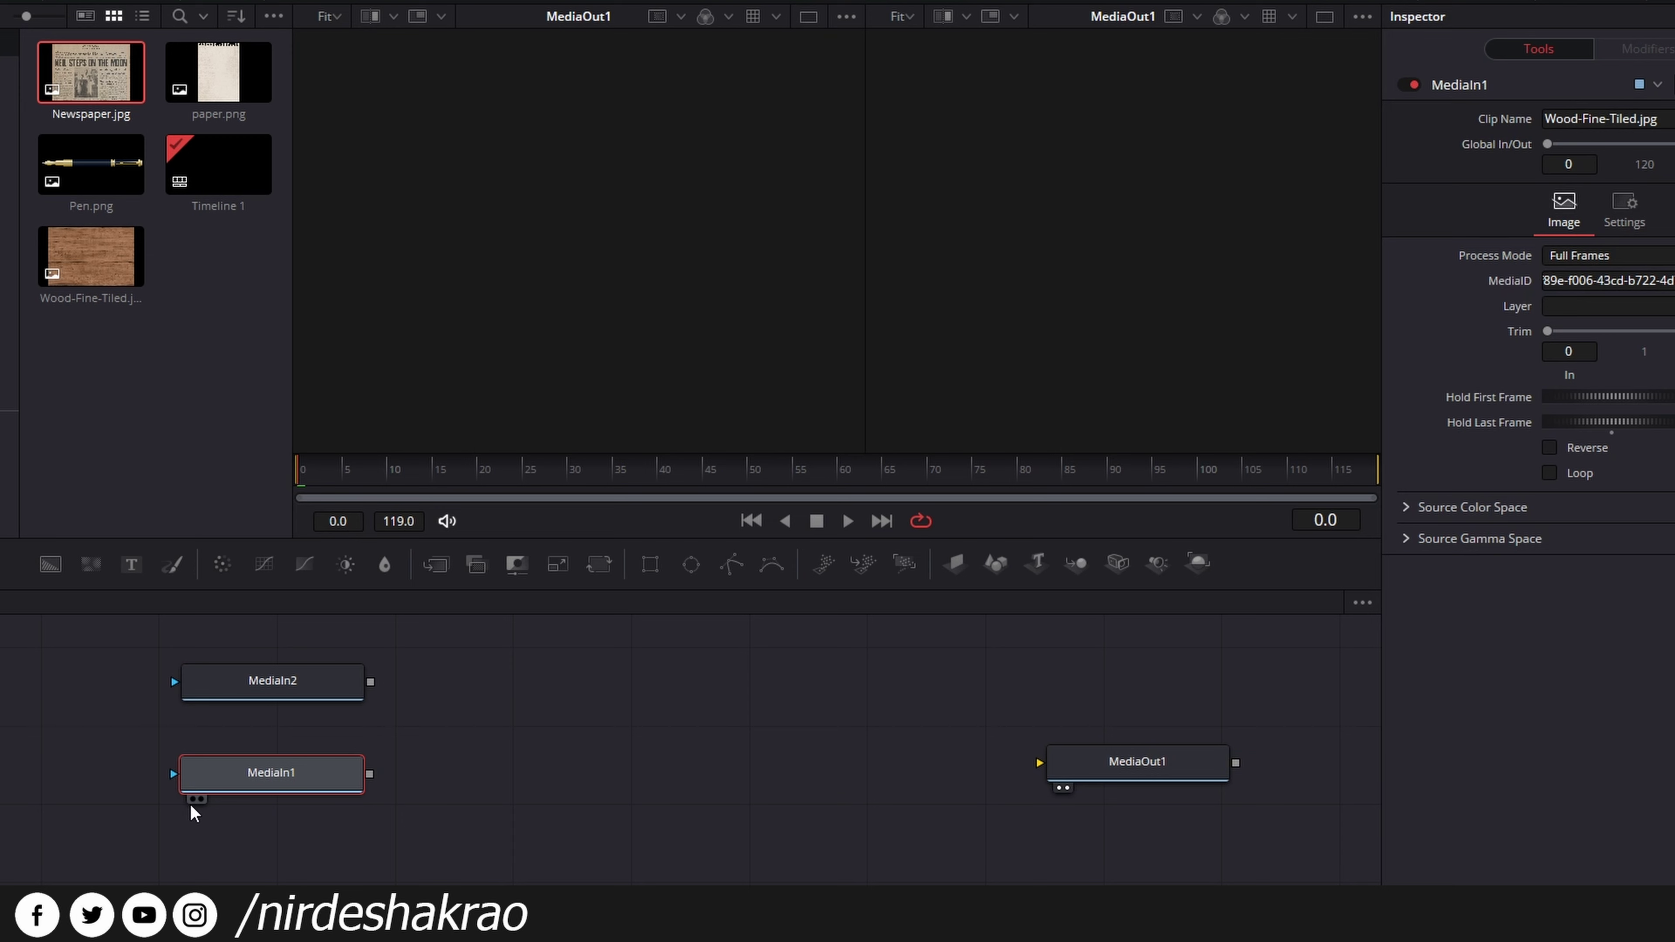
mouse_move(221, 802)
left_click(201, 802)
left_click(277, 690)
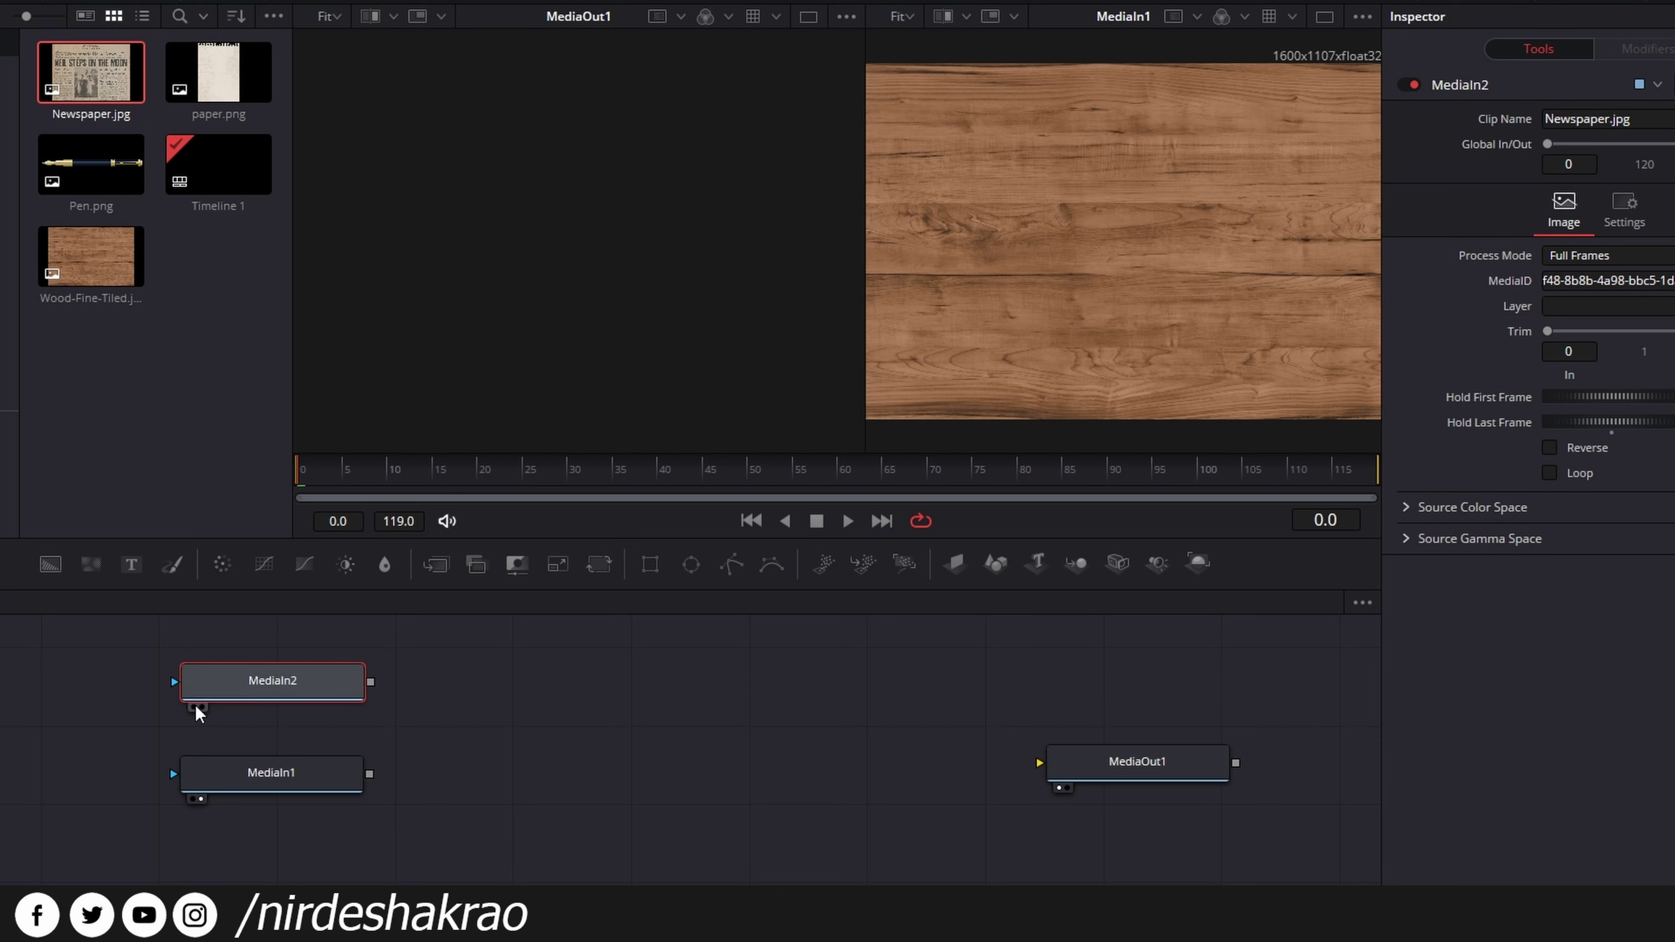
left_click(195, 707)
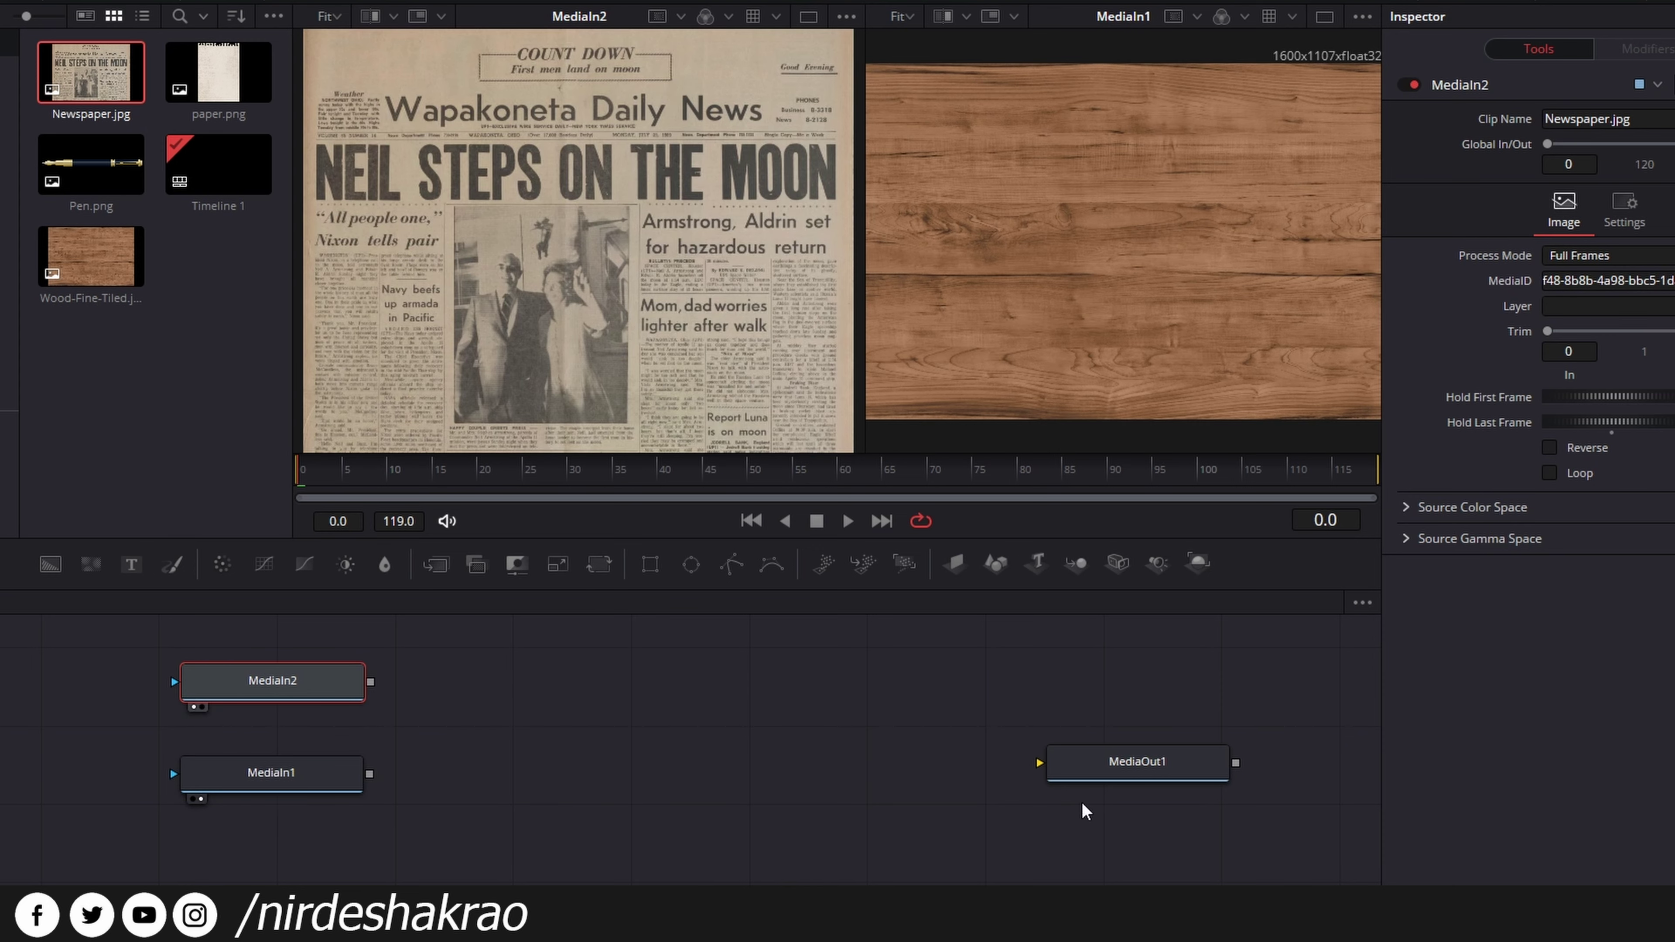
left_click(1143, 776)
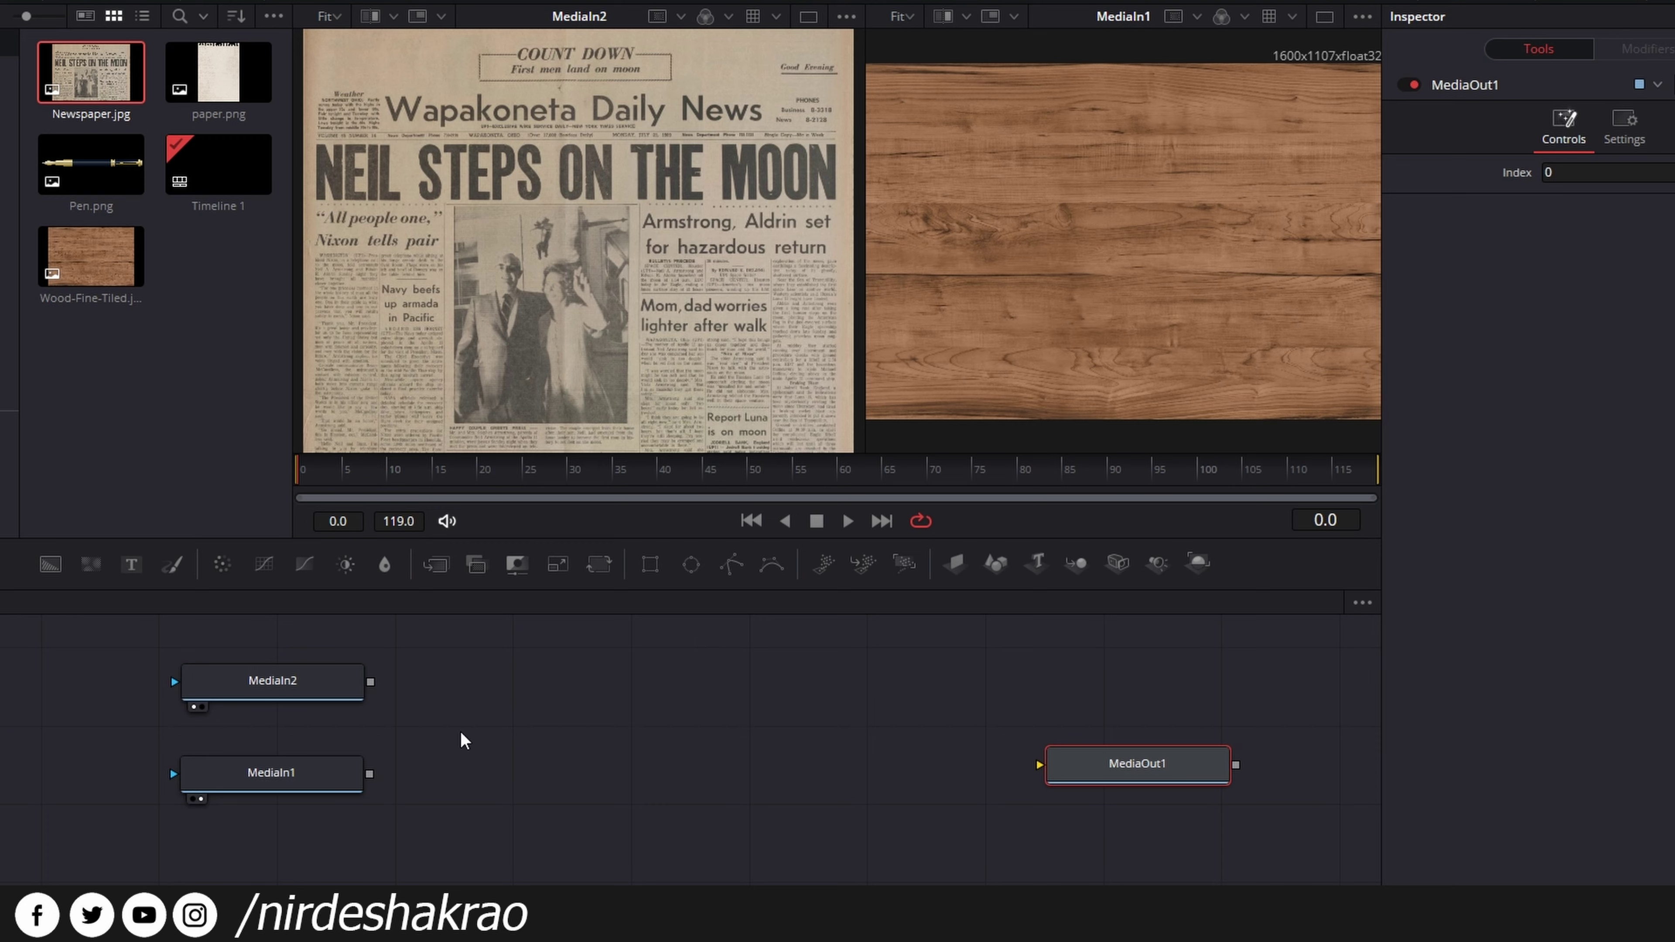
mouse_move(297, 777)
left_mouse_down()
mouse_move(309, 784)
mouse_move(284, 783)
left_mouse_up()
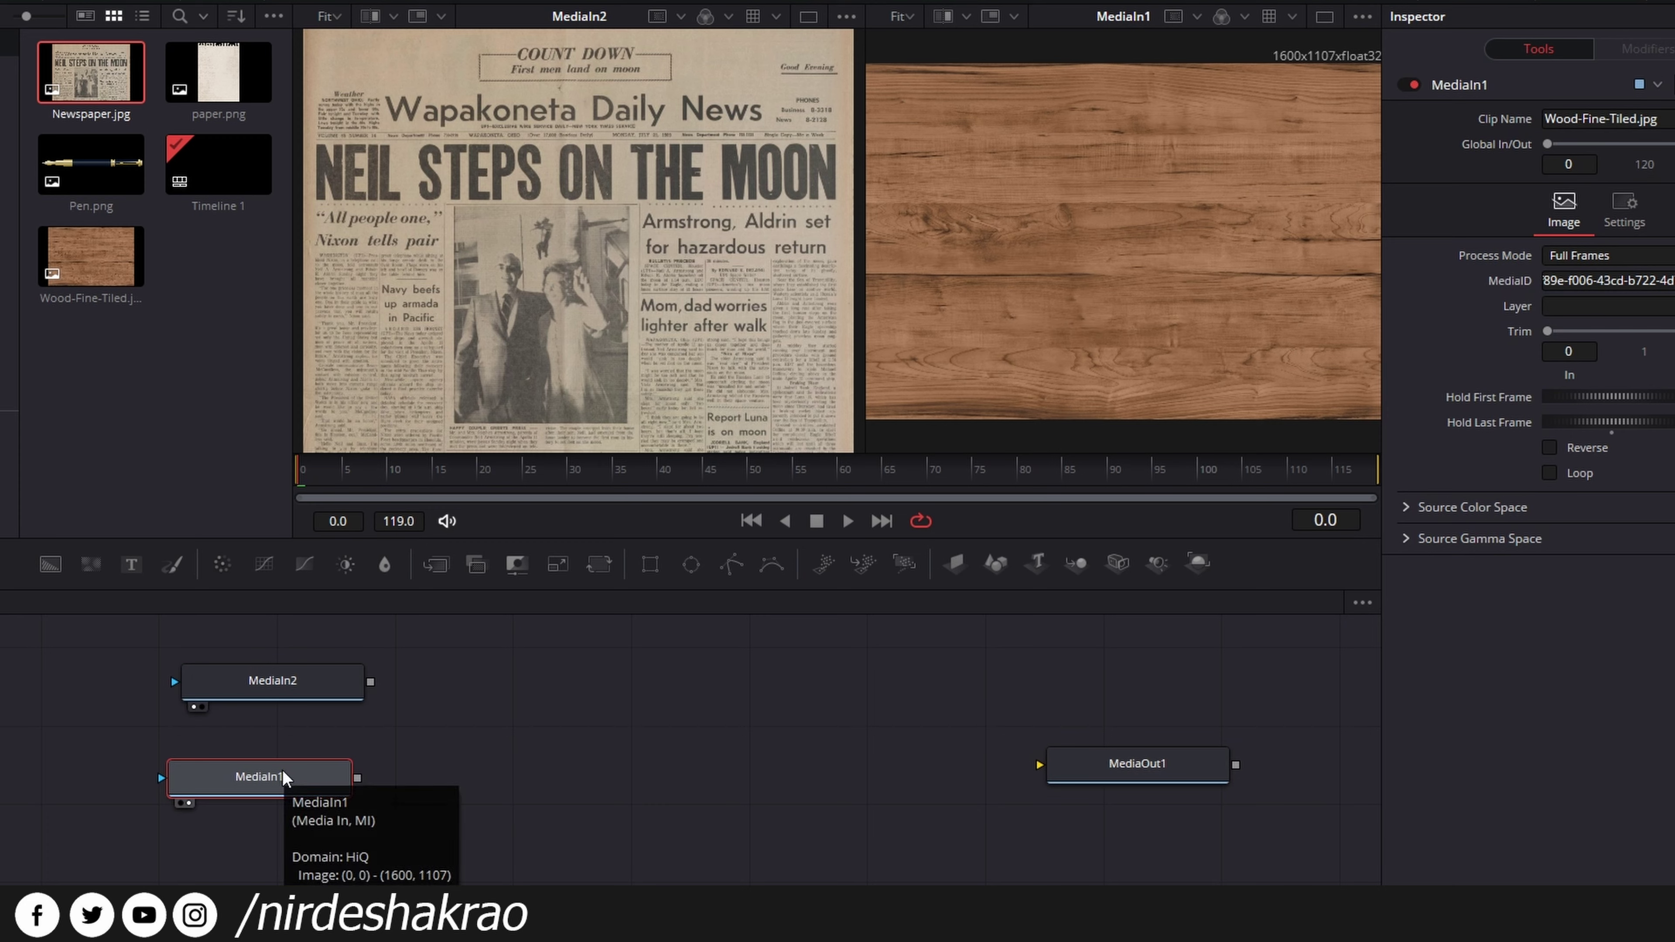
- Send the wood clip to viewer 1 and the newspaper to viewer 2
key("1")
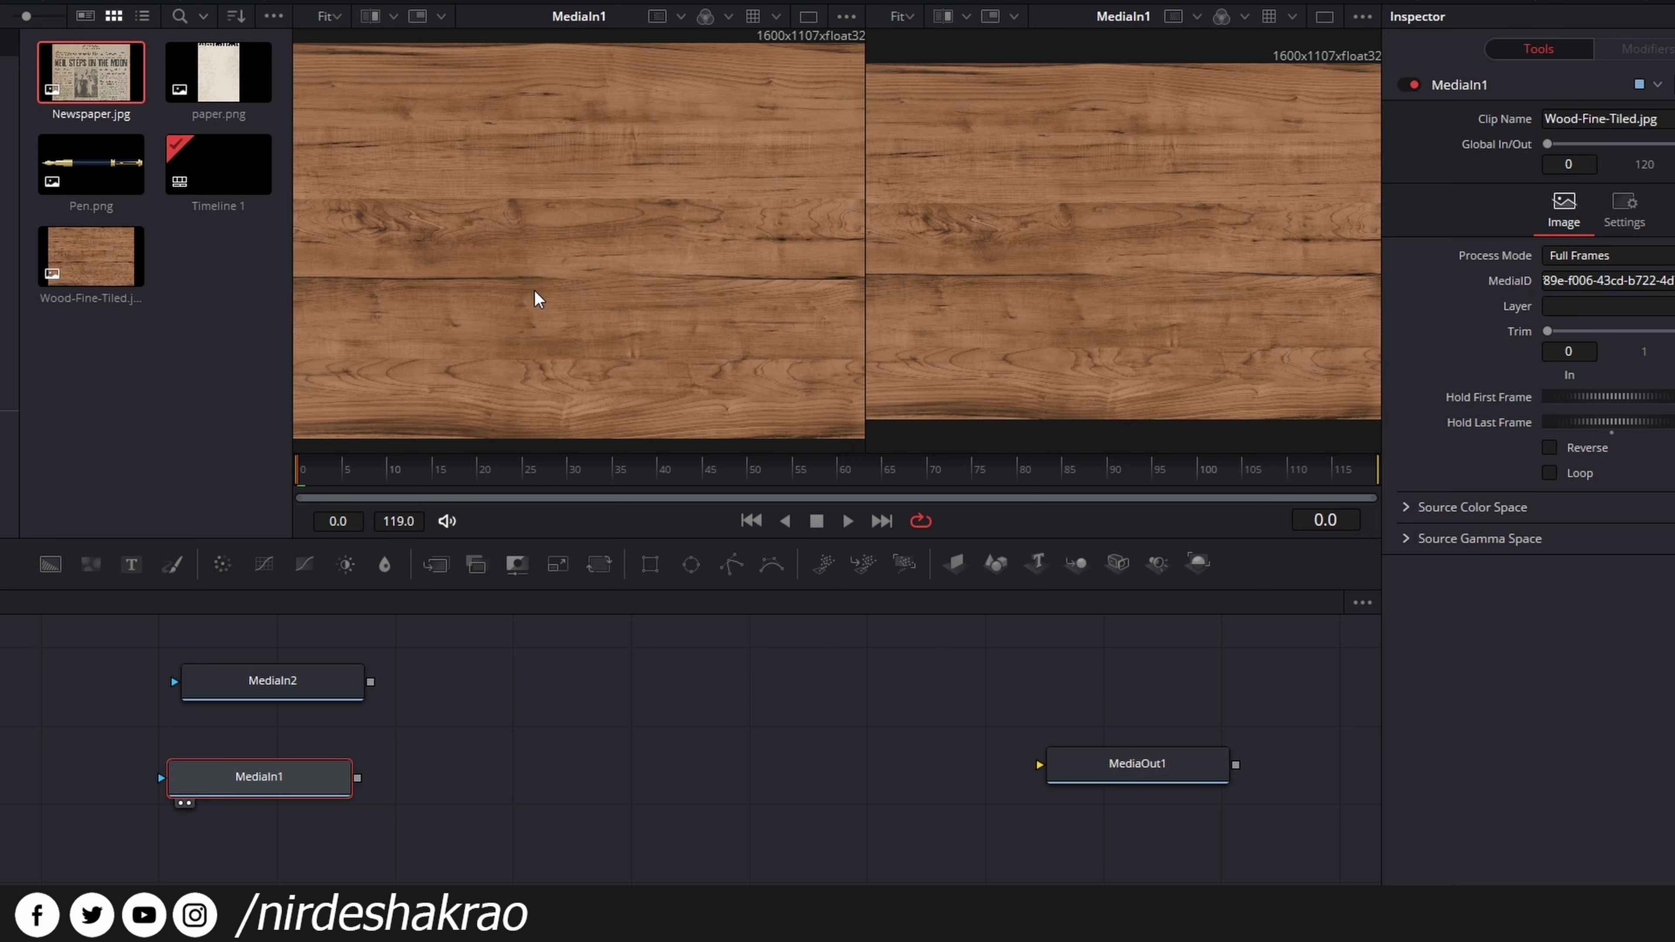
left_click(302, 682)
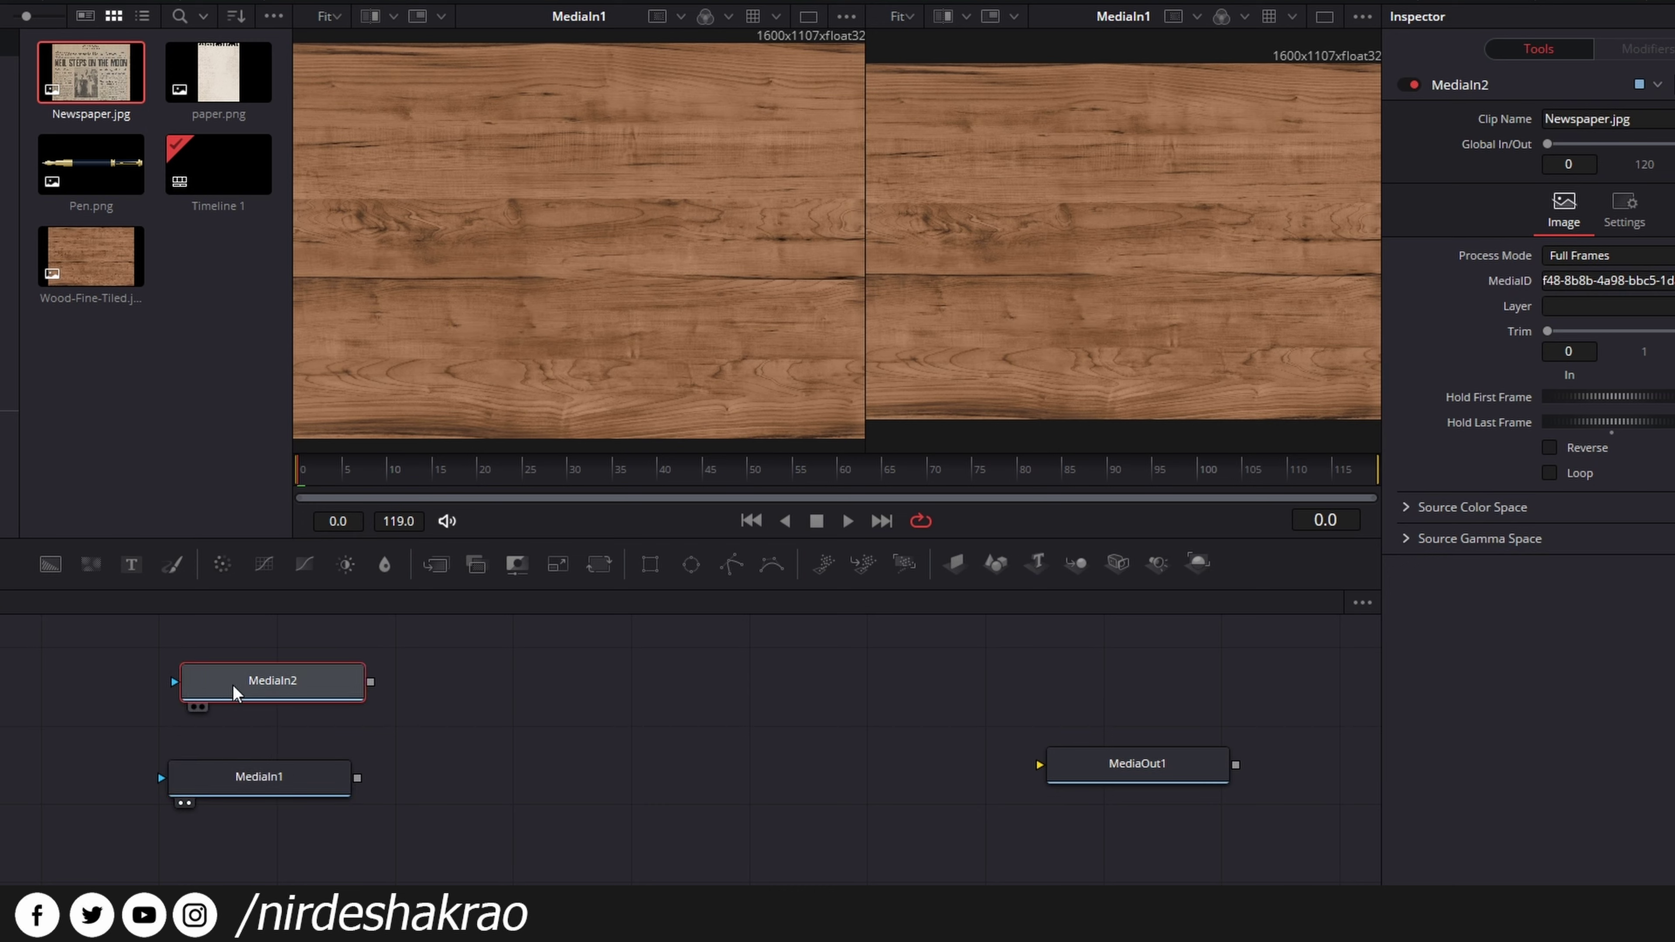
mouse_move(235, 693)
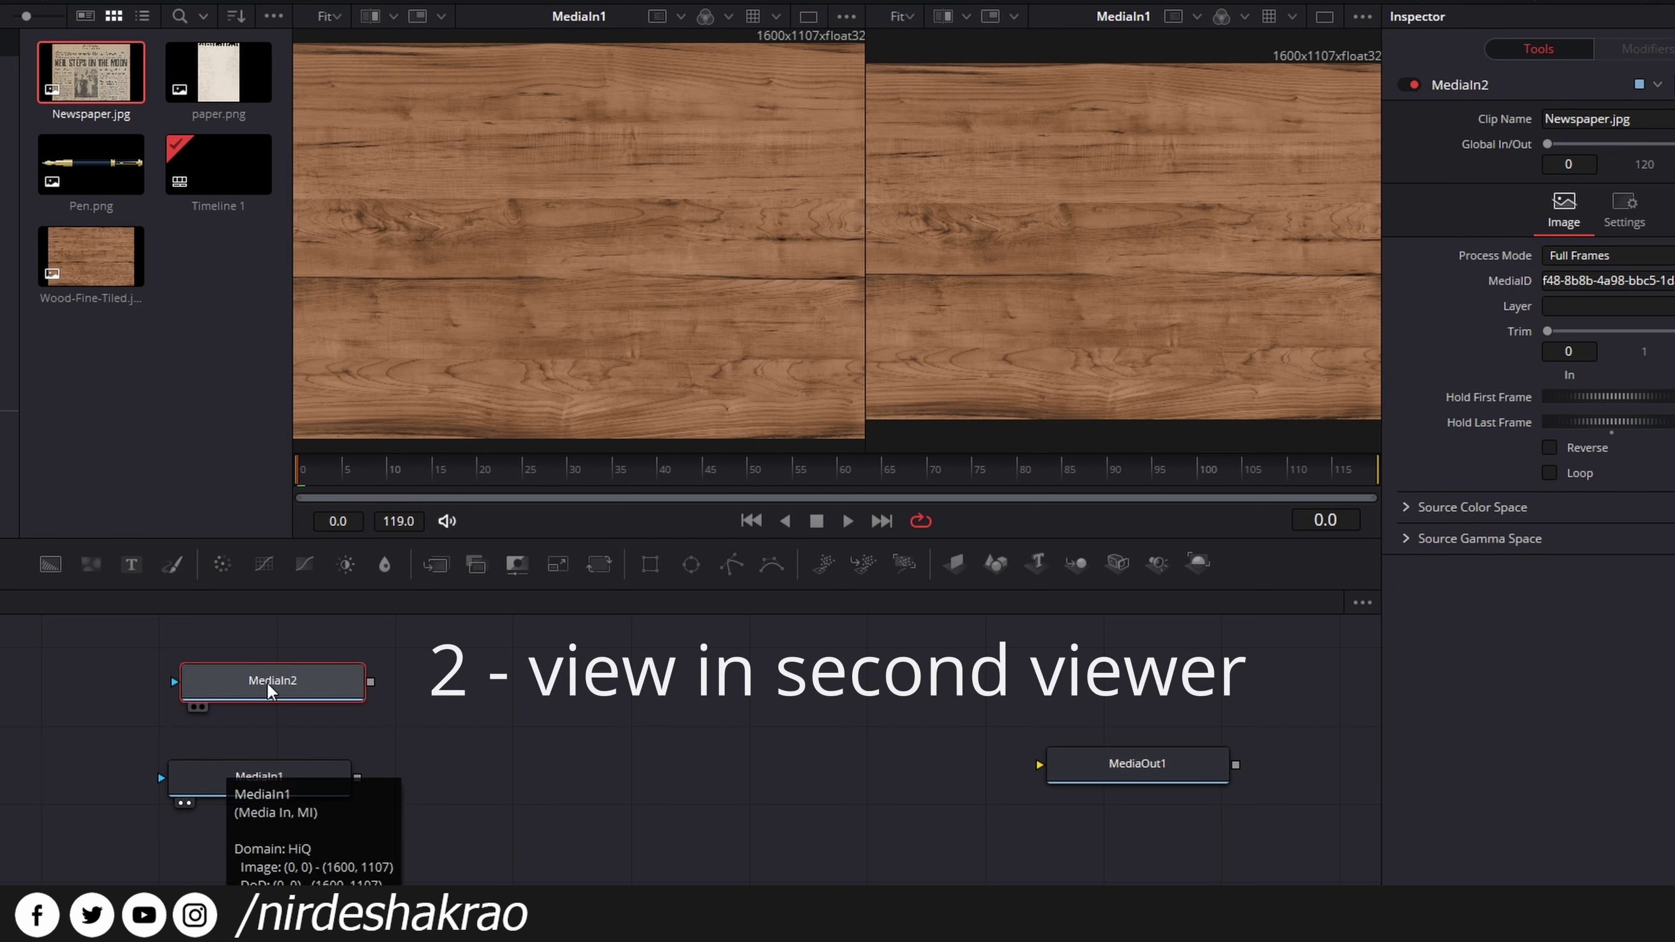
key("2")
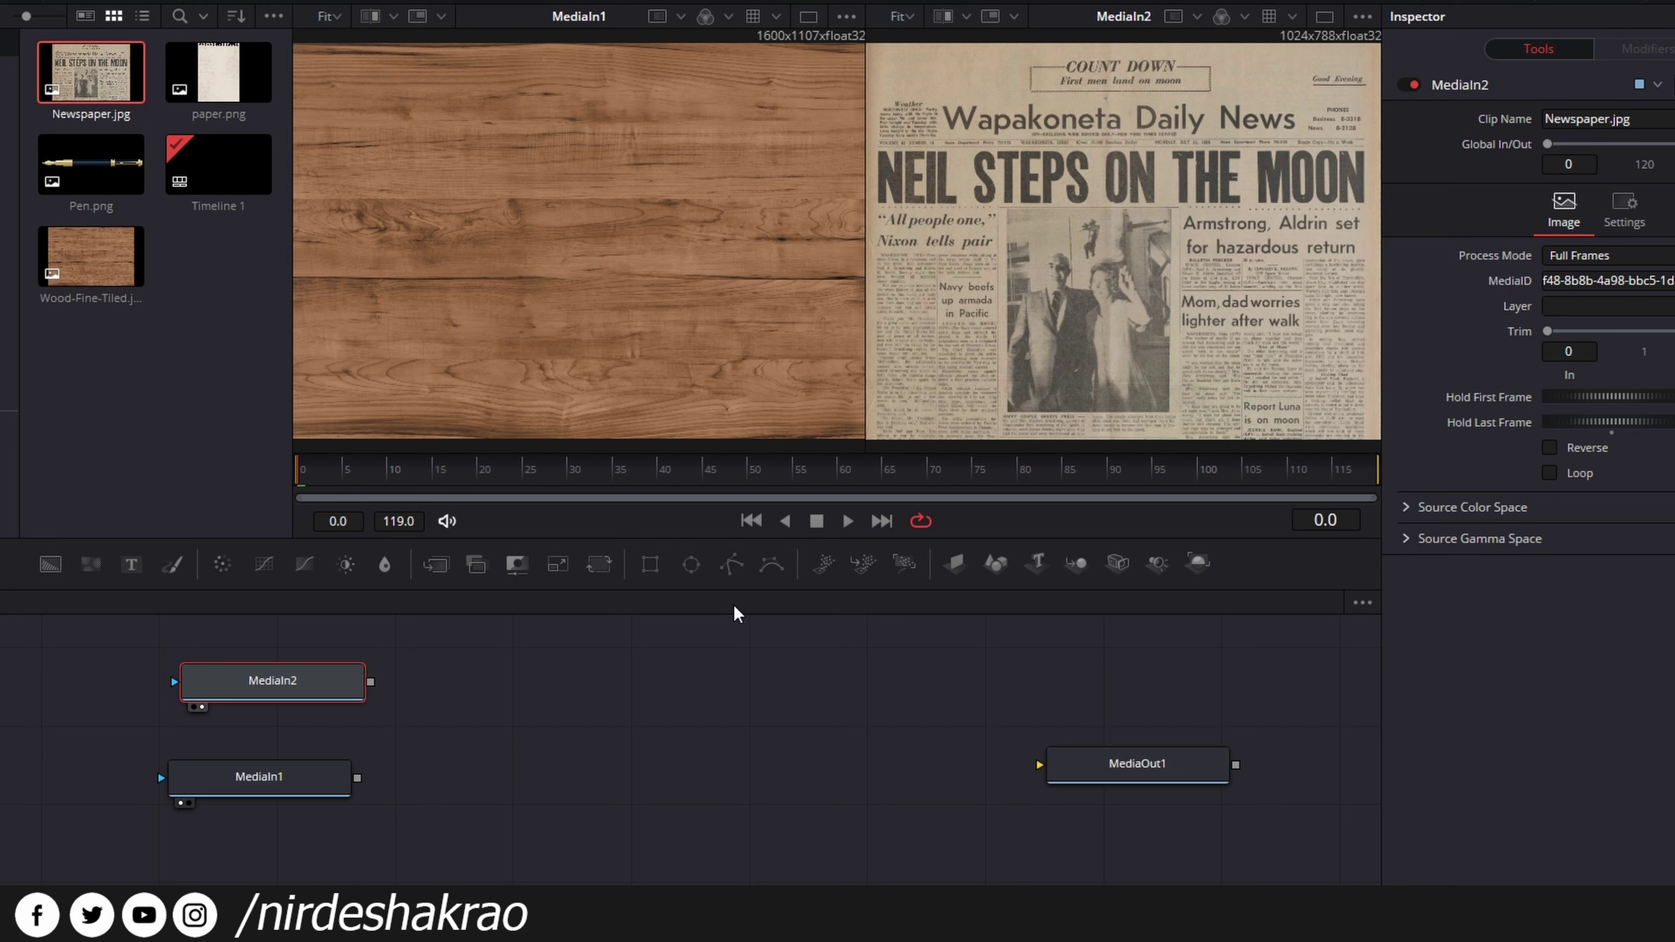
- Show MediaOut1 in both viewers and shift the node slightly left
left_click(1128, 778)
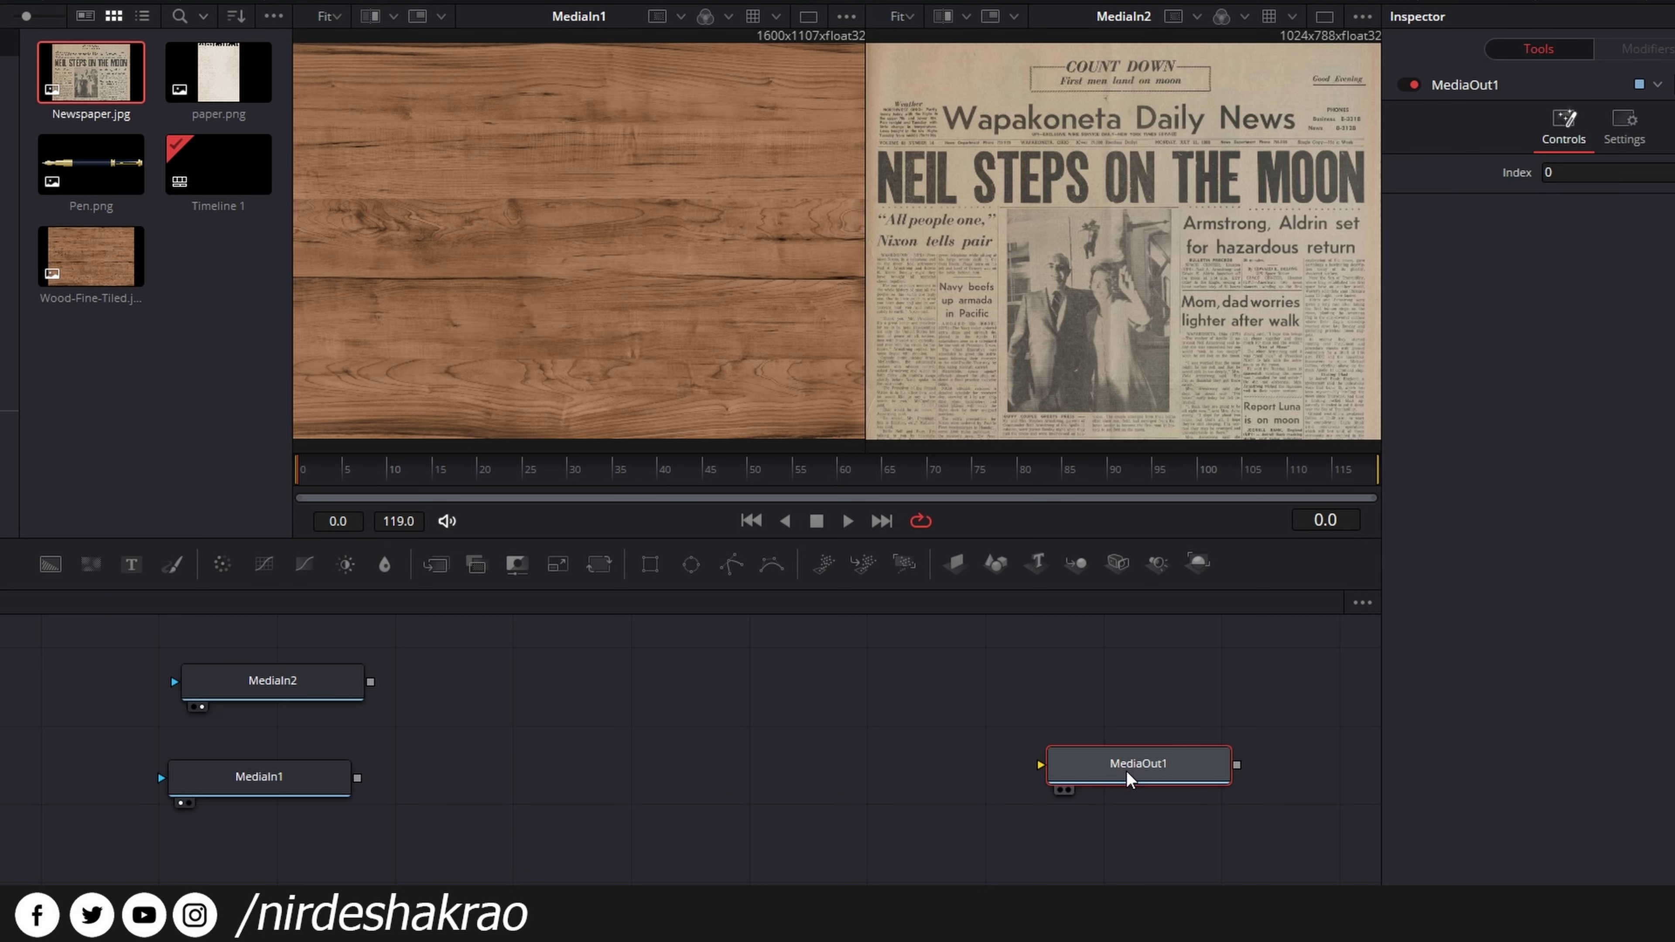
key("1")
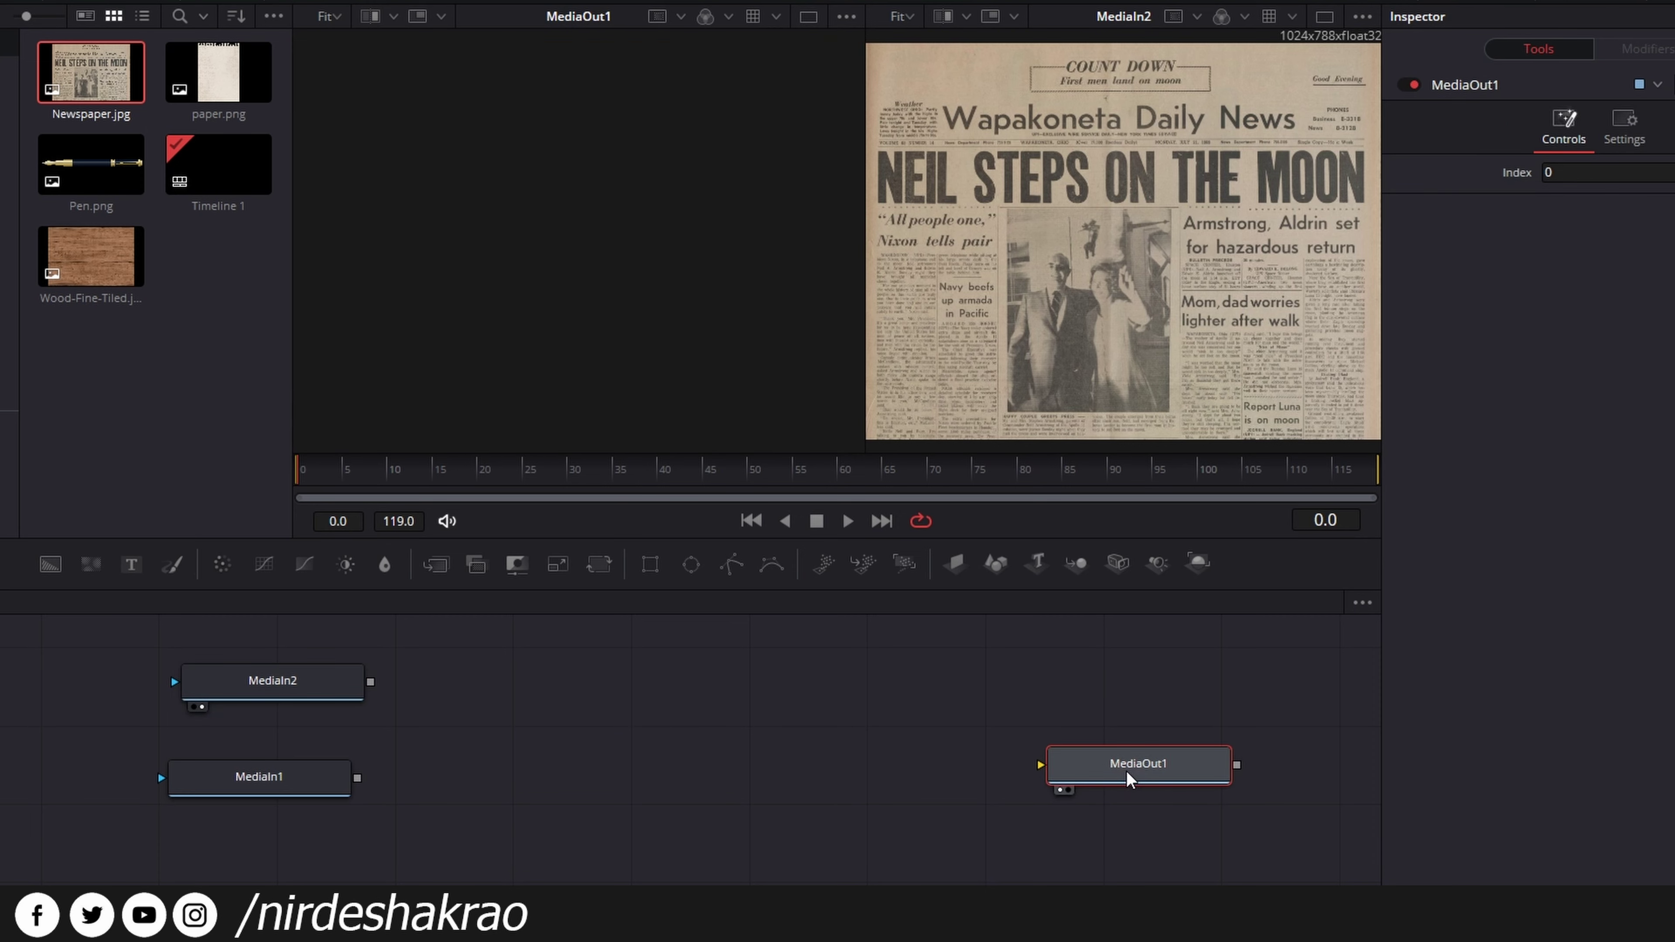
key("2")
left_click_drag(1129, 778, 1097, 790)
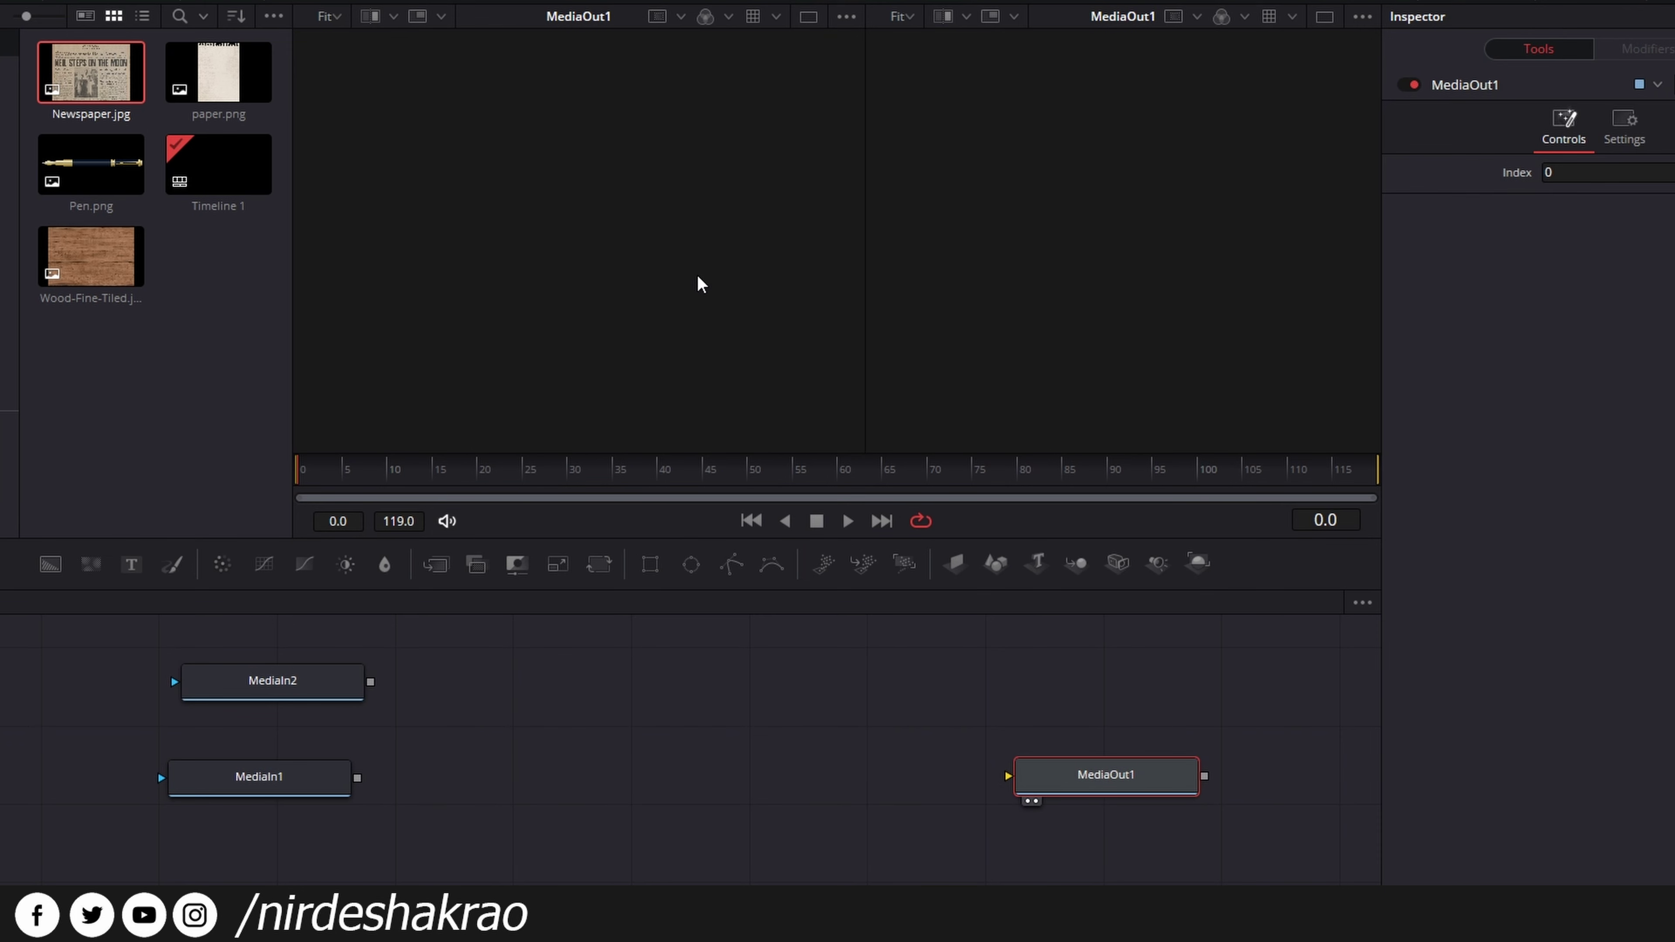
- Link MediaIn1 to MediaOut1, spread the two nodes apart, then detach the link from MediaOut1
mouse_move(357, 777)
left_mouse_down()
mouse_move(426, 764)
mouse_move(922, 811)
left_mouse_up()
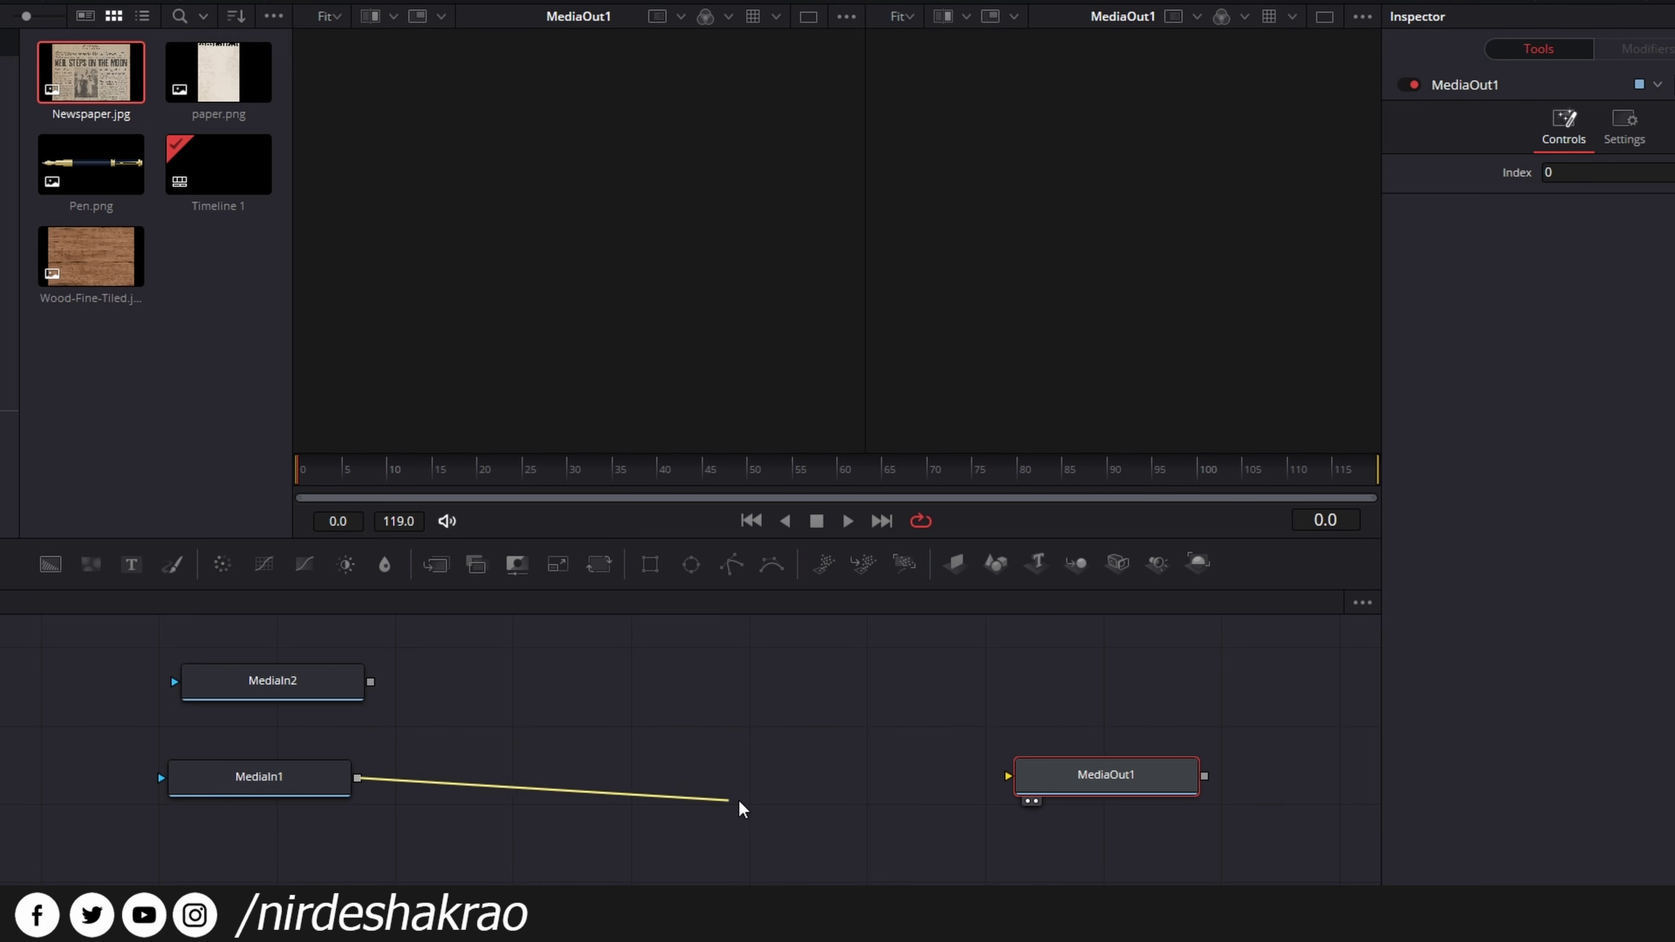
left_click_drag(922, 811, 1016, 782)
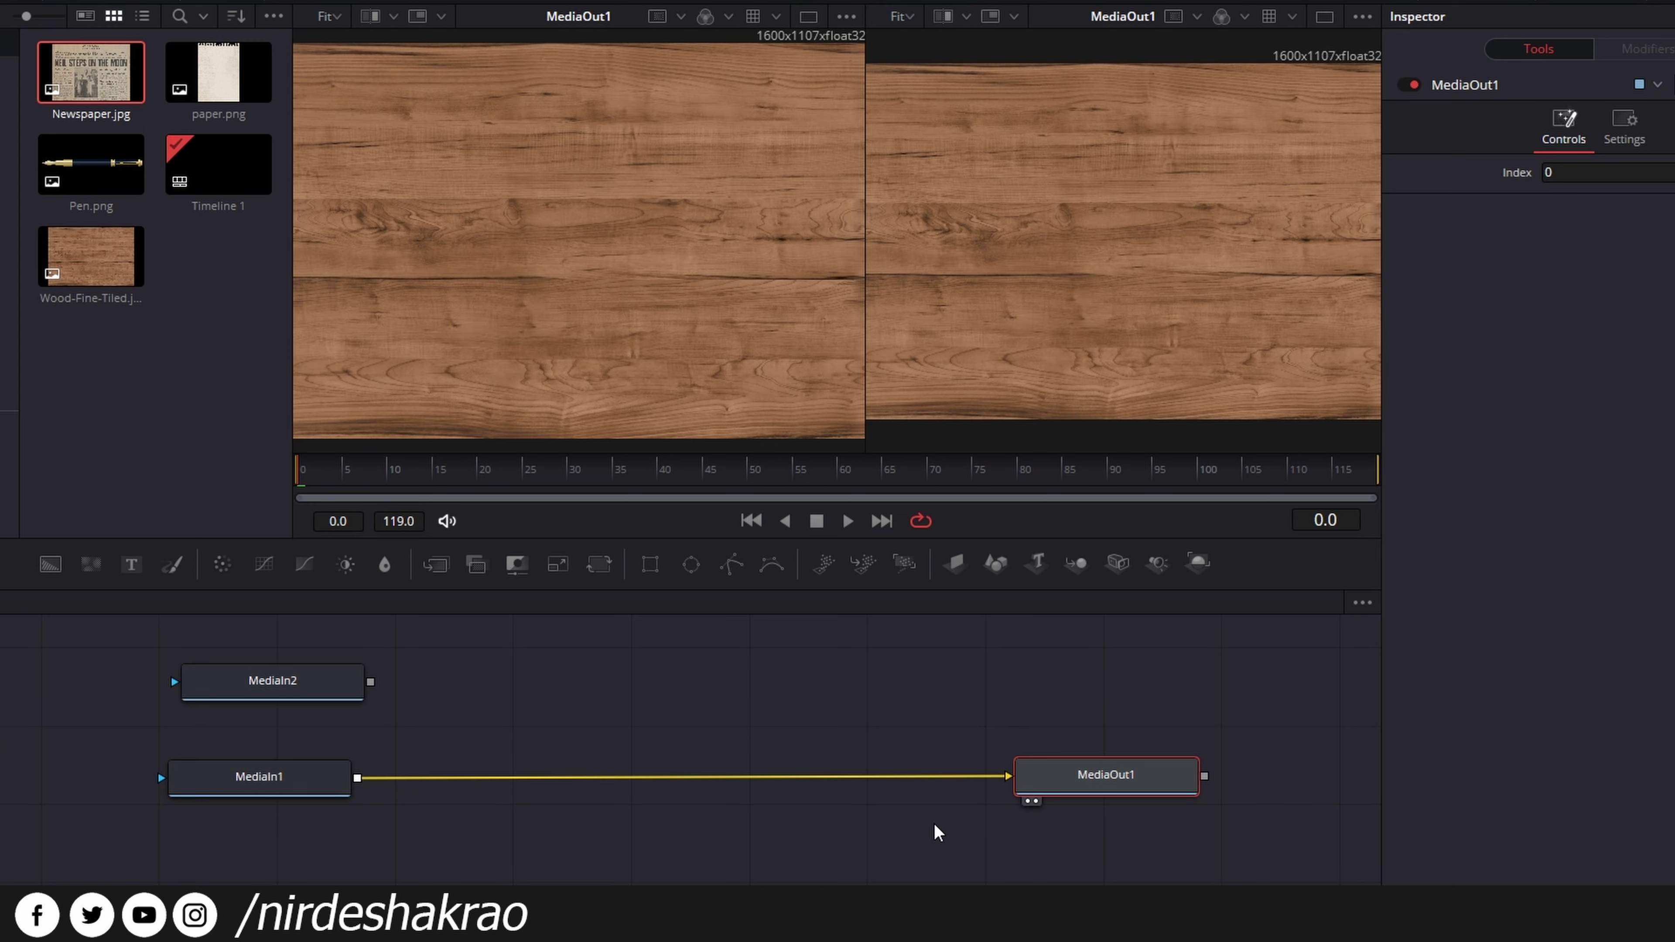
mouse_move(311, 812)
left_click_drag(233, 788, 206, 790)
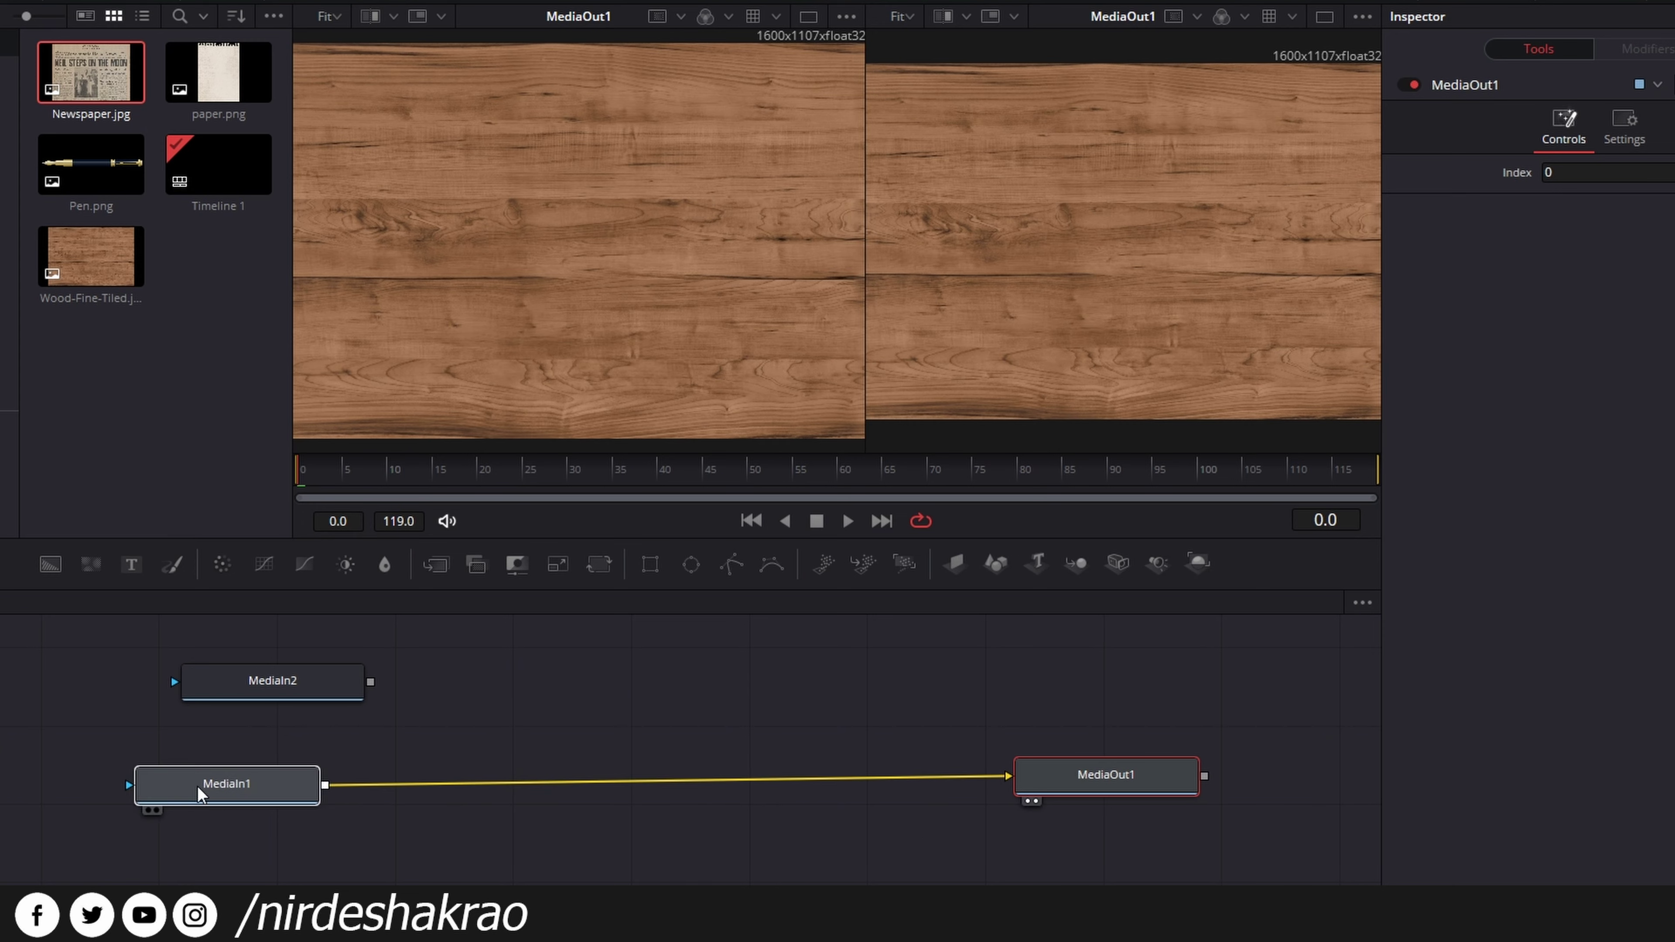
left_click(209, 791)
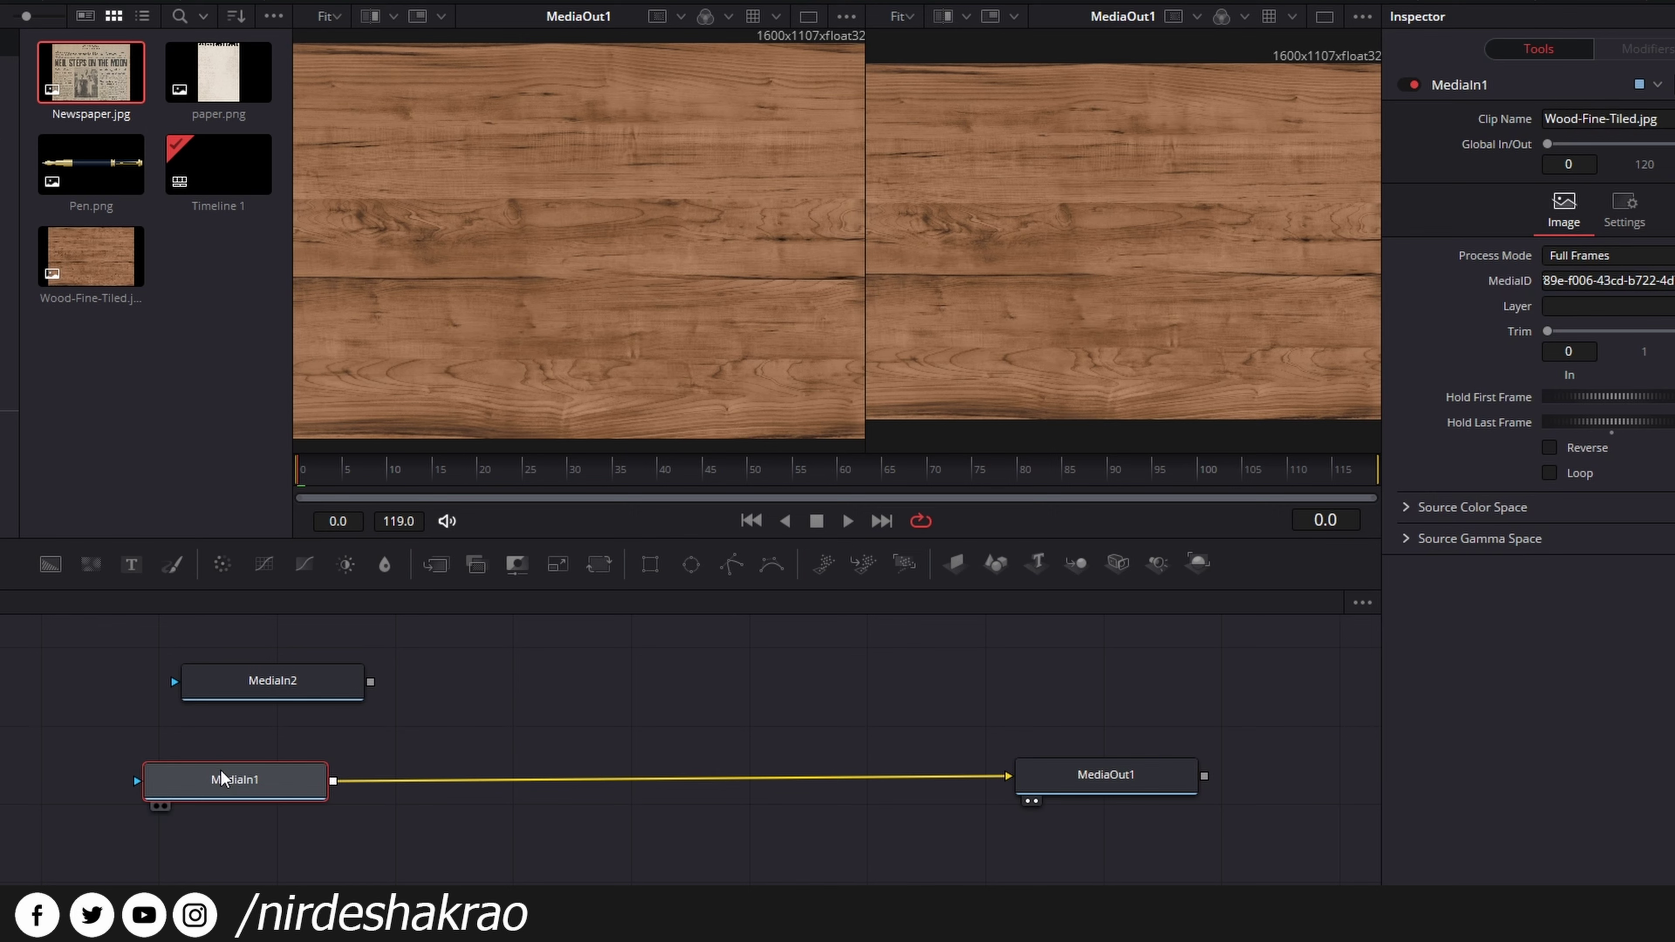
left_click_drag(1129, 785, 1194, 789)
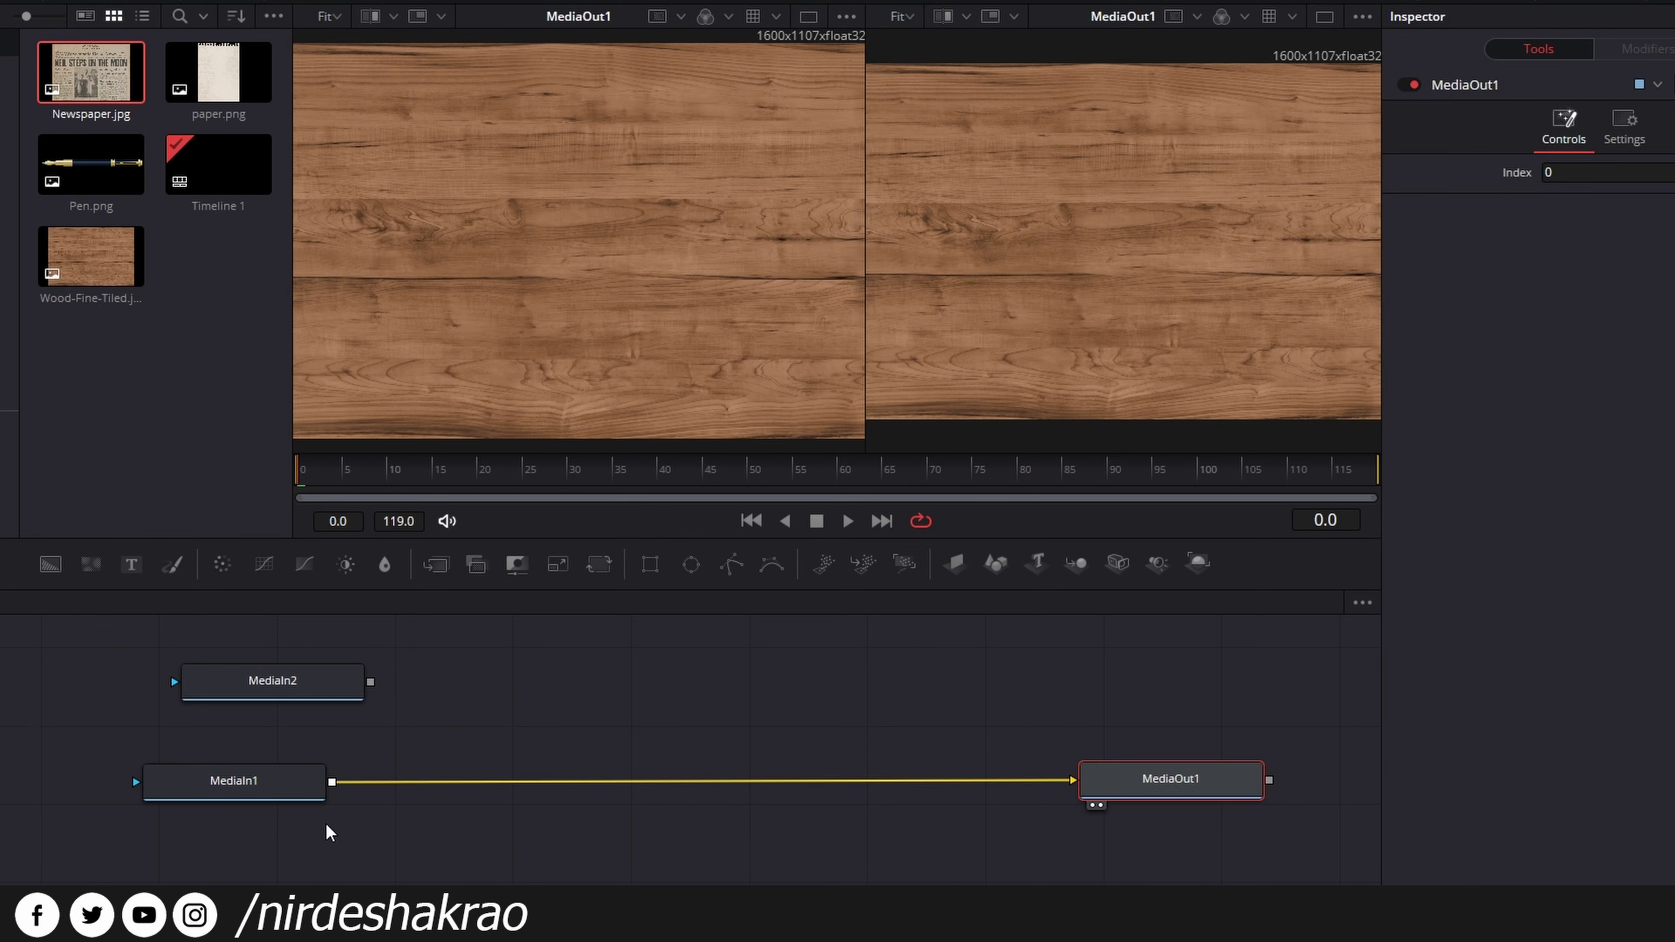
left_click_drag(205, 794, 137, 792)
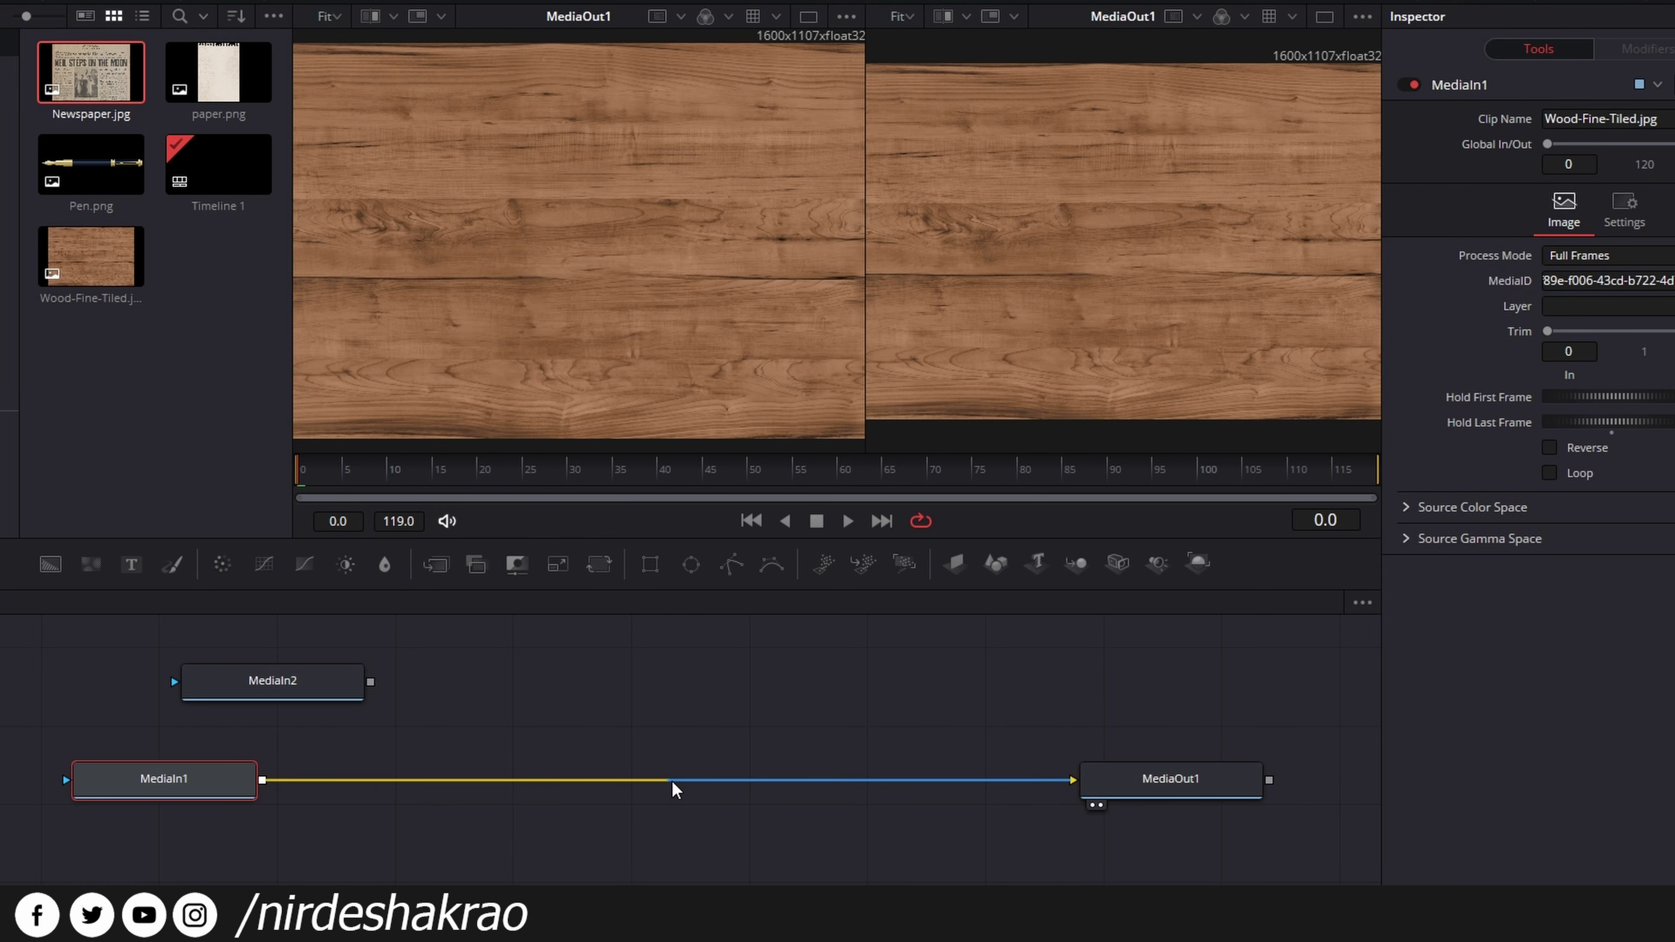
left_click_drag(674, 789, 925, 787)
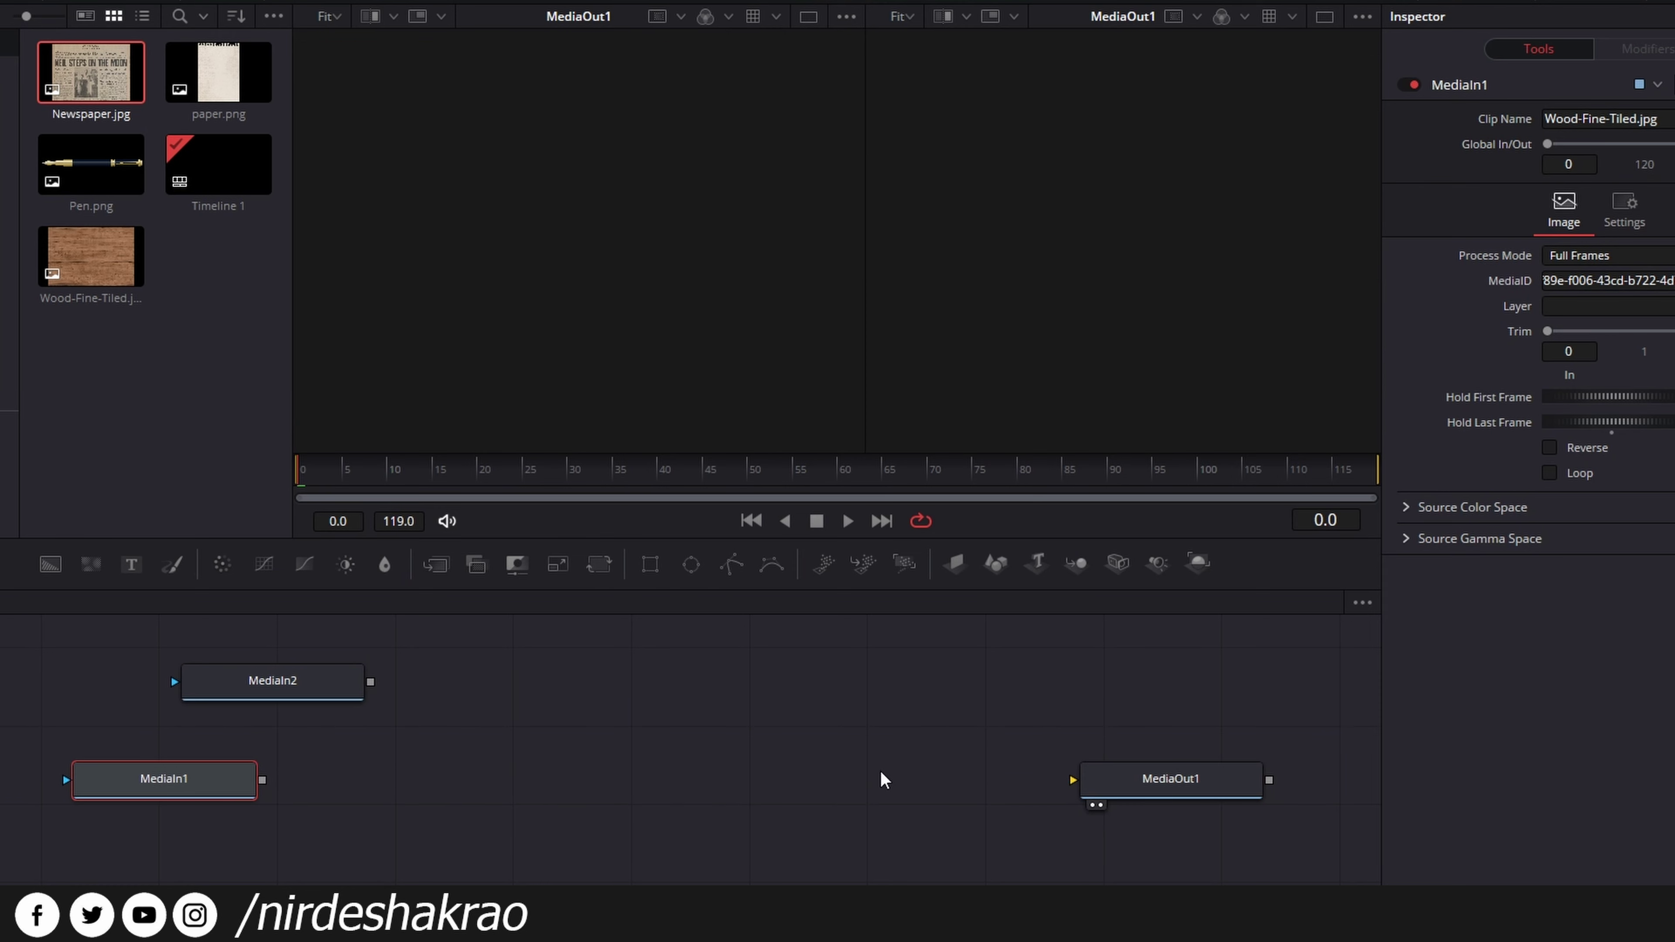
- Undo the disconnection so wood feeds MediaOut1, then move MediaOut1 right and the newspaper node aside
key("ctrl+z")
mouse_move(1191, 794)
left_mouse_down()
mouse_move(1237, 787)
mouse_move(1196, 798)
left_mouse_up()
left_click_drag(273, 680, 0, 657)
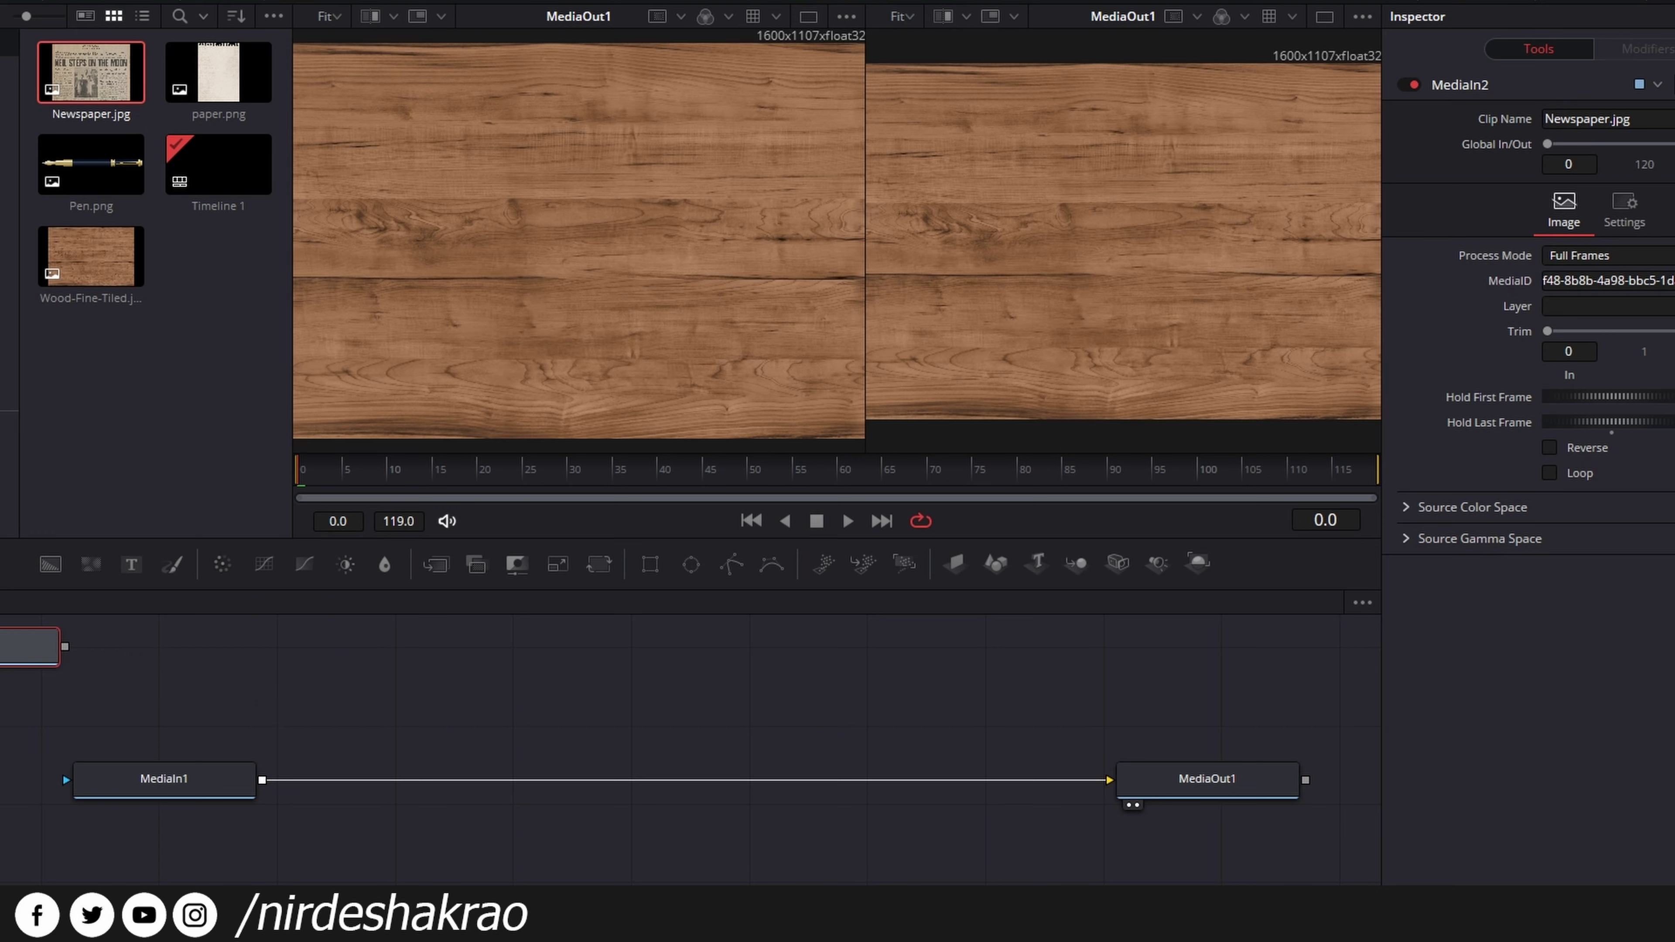
left_click(159, 722)
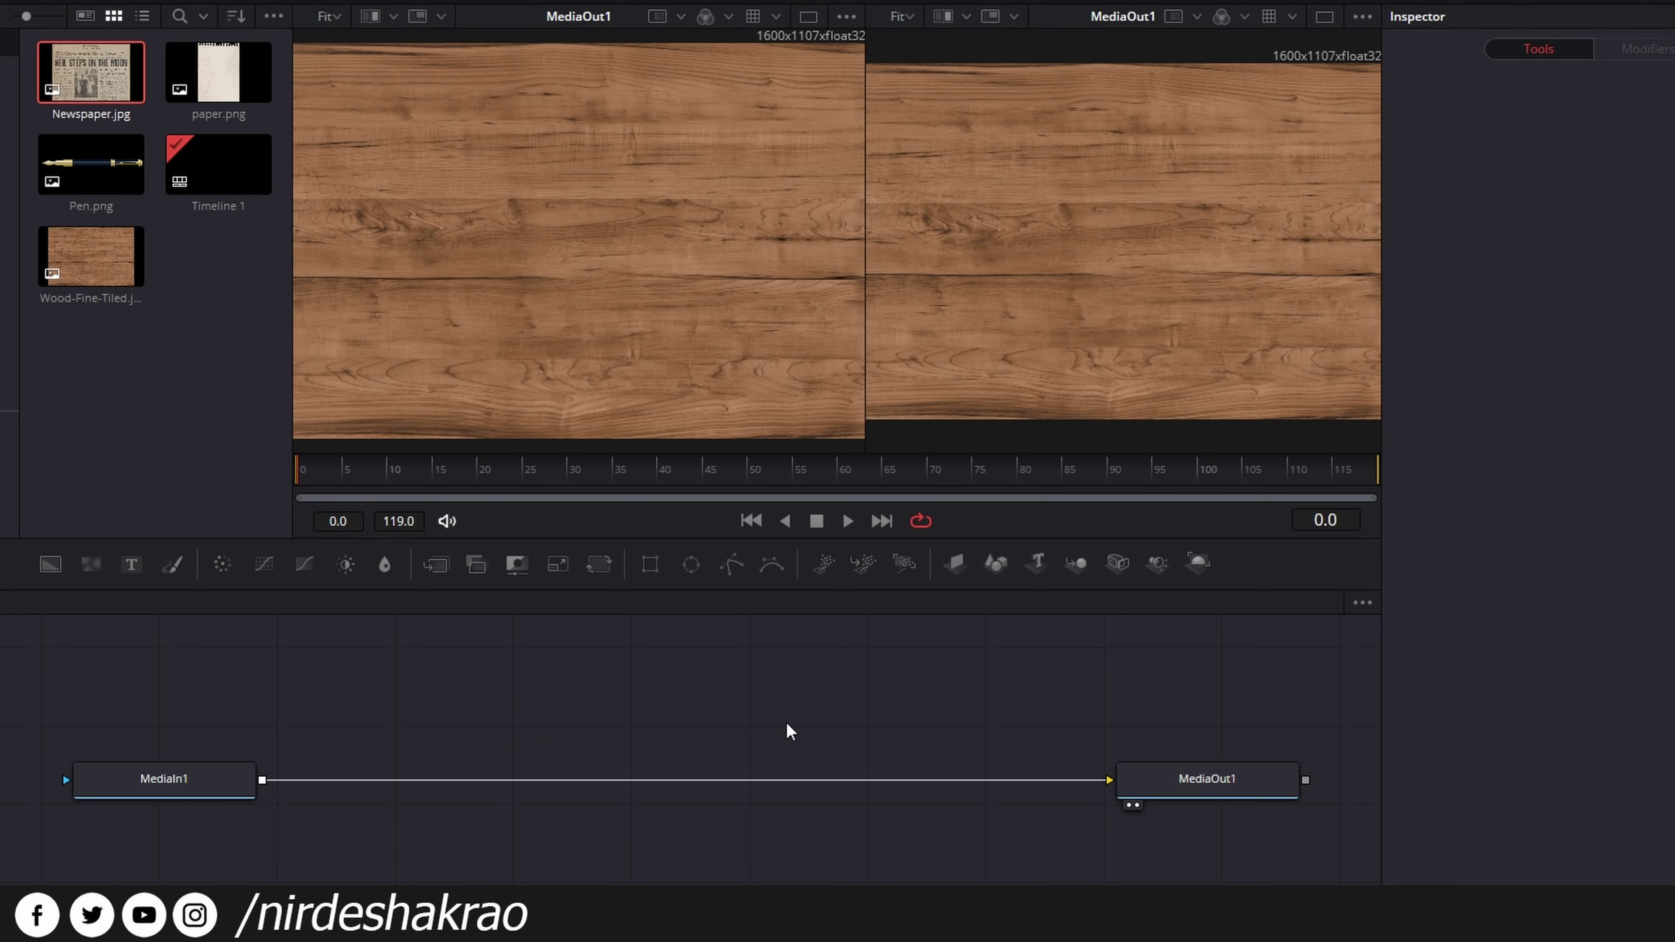
- Add ColorCorrector1 and wire MediaIn1 → ColorCorrector1 → MediaOut1, aligning the nodes in a row
left_click(228, 572)
left_click_drag(585, 719, 597, 726)
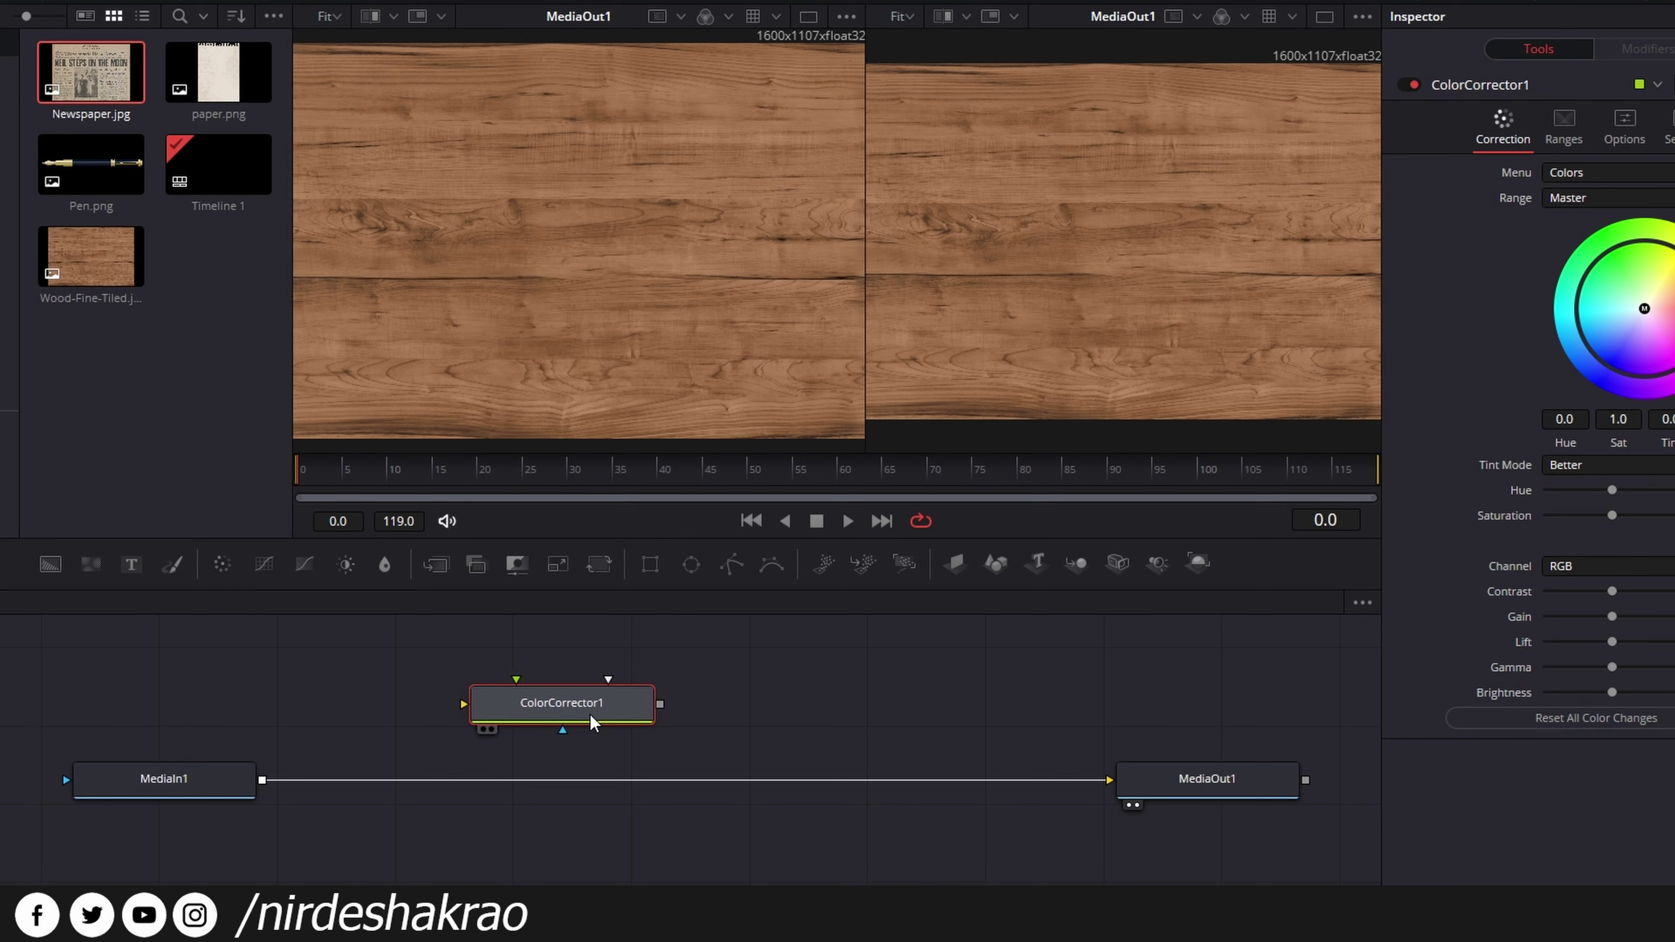
left_click(1228, 785)
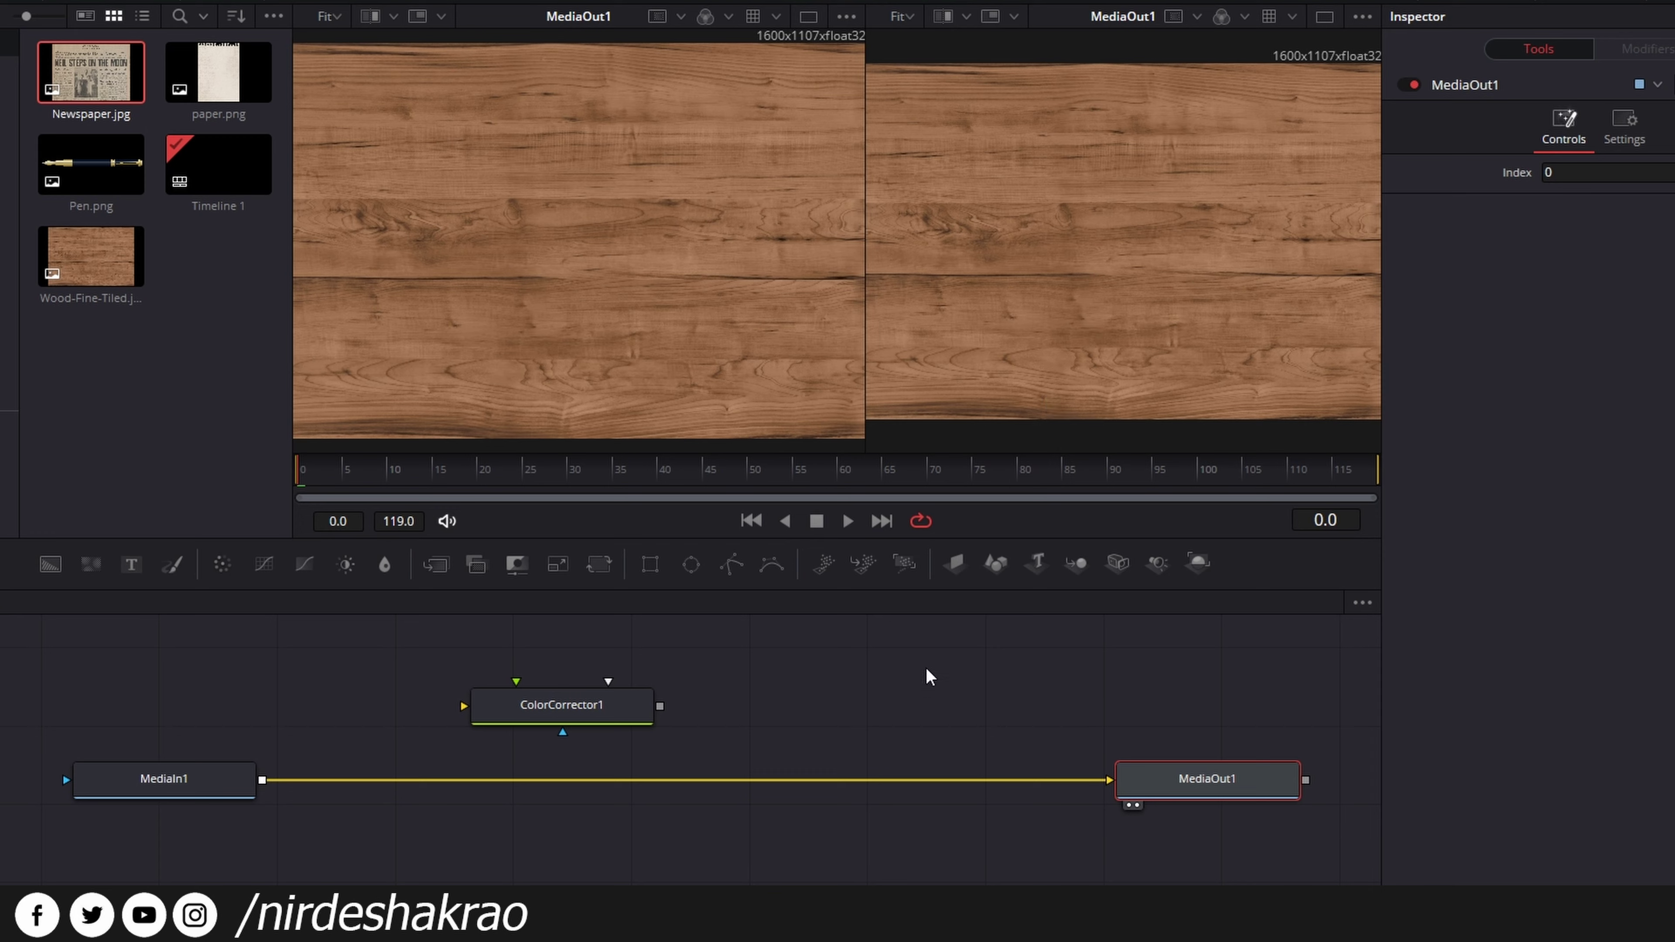
left_click_drag(1098, 788, 465, 708)
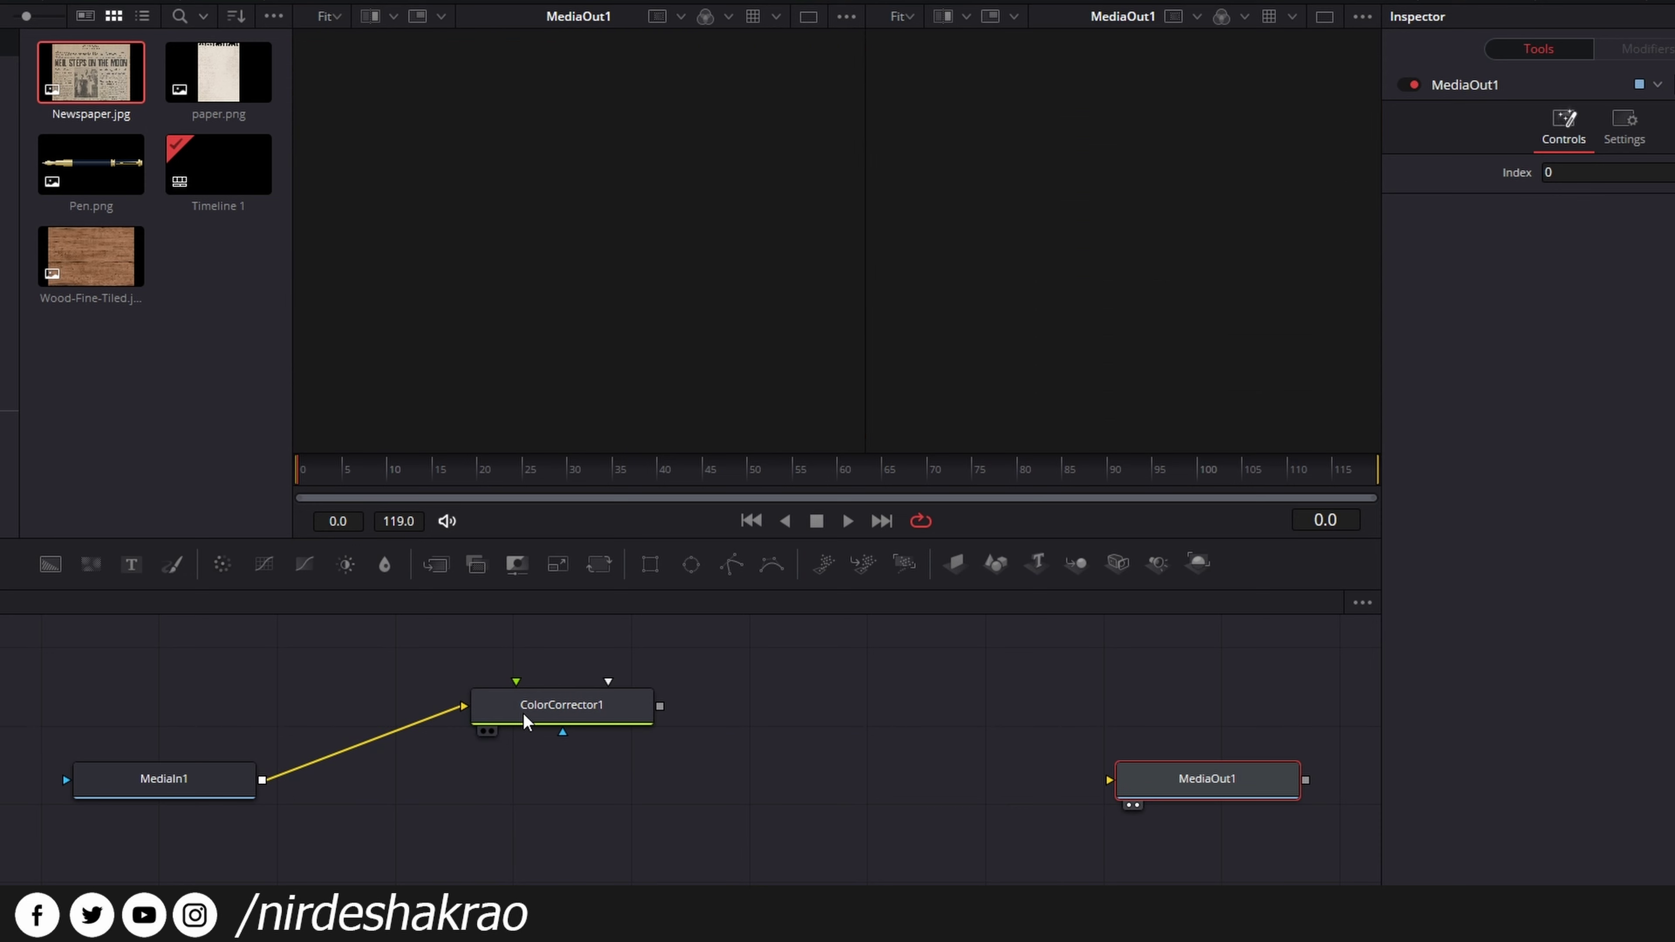
left_click_drag(489, 710, 487, 775)
left_click_drag(668, 776, 1204, 787)
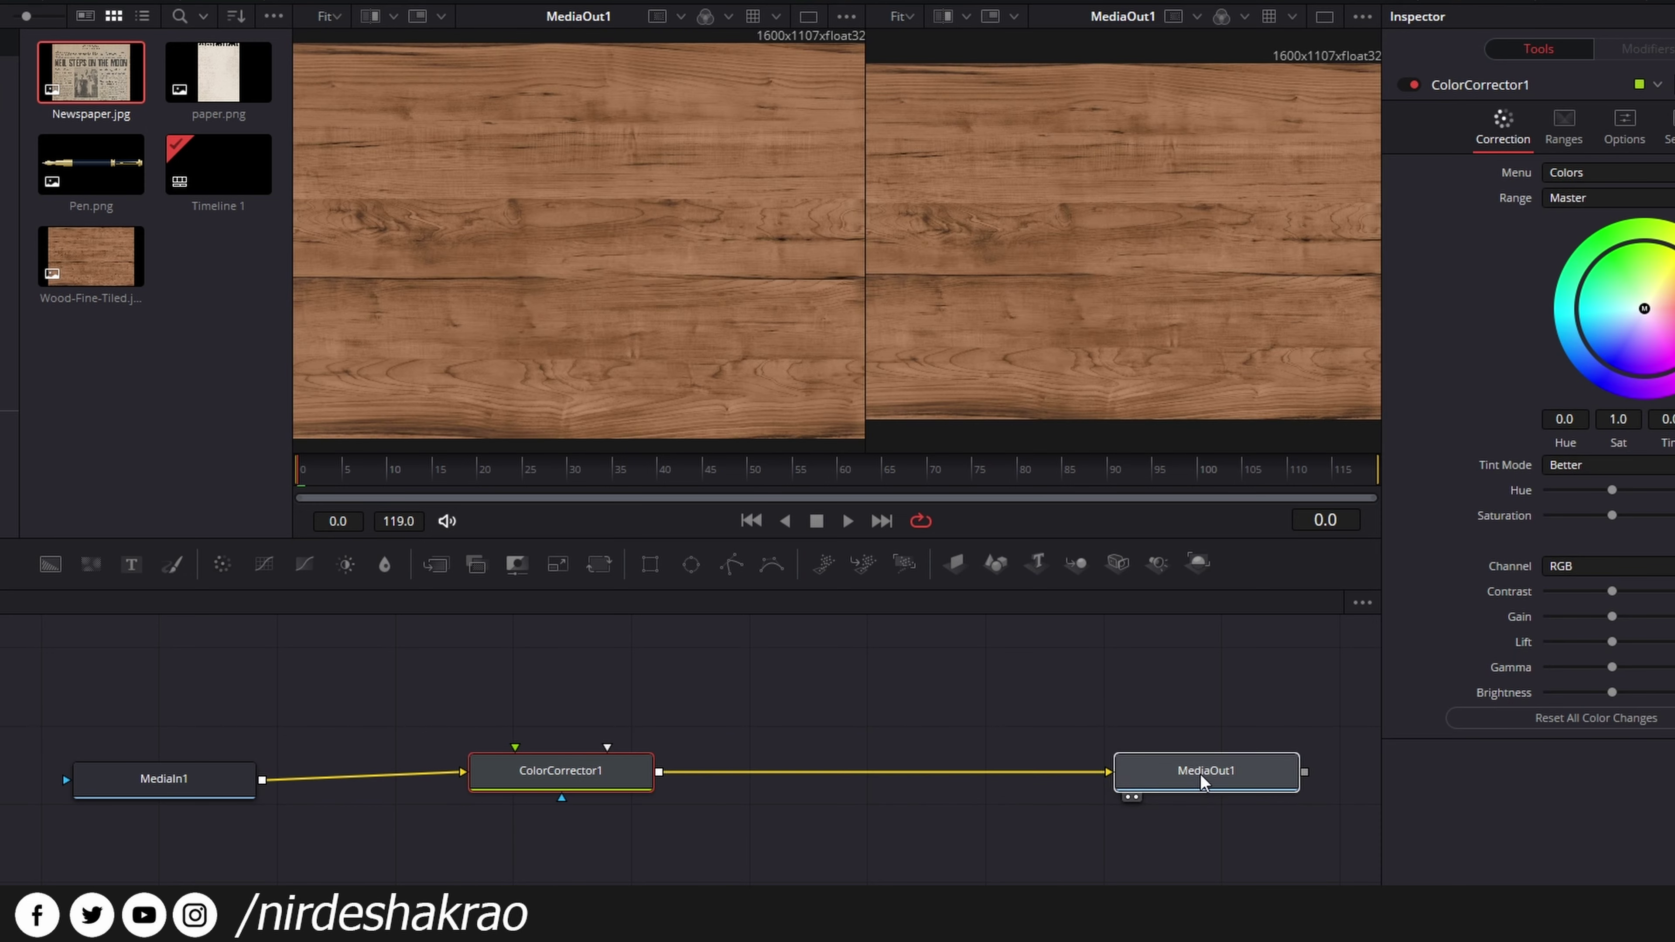
left_click_drag(1204, 790, 1208, 778)
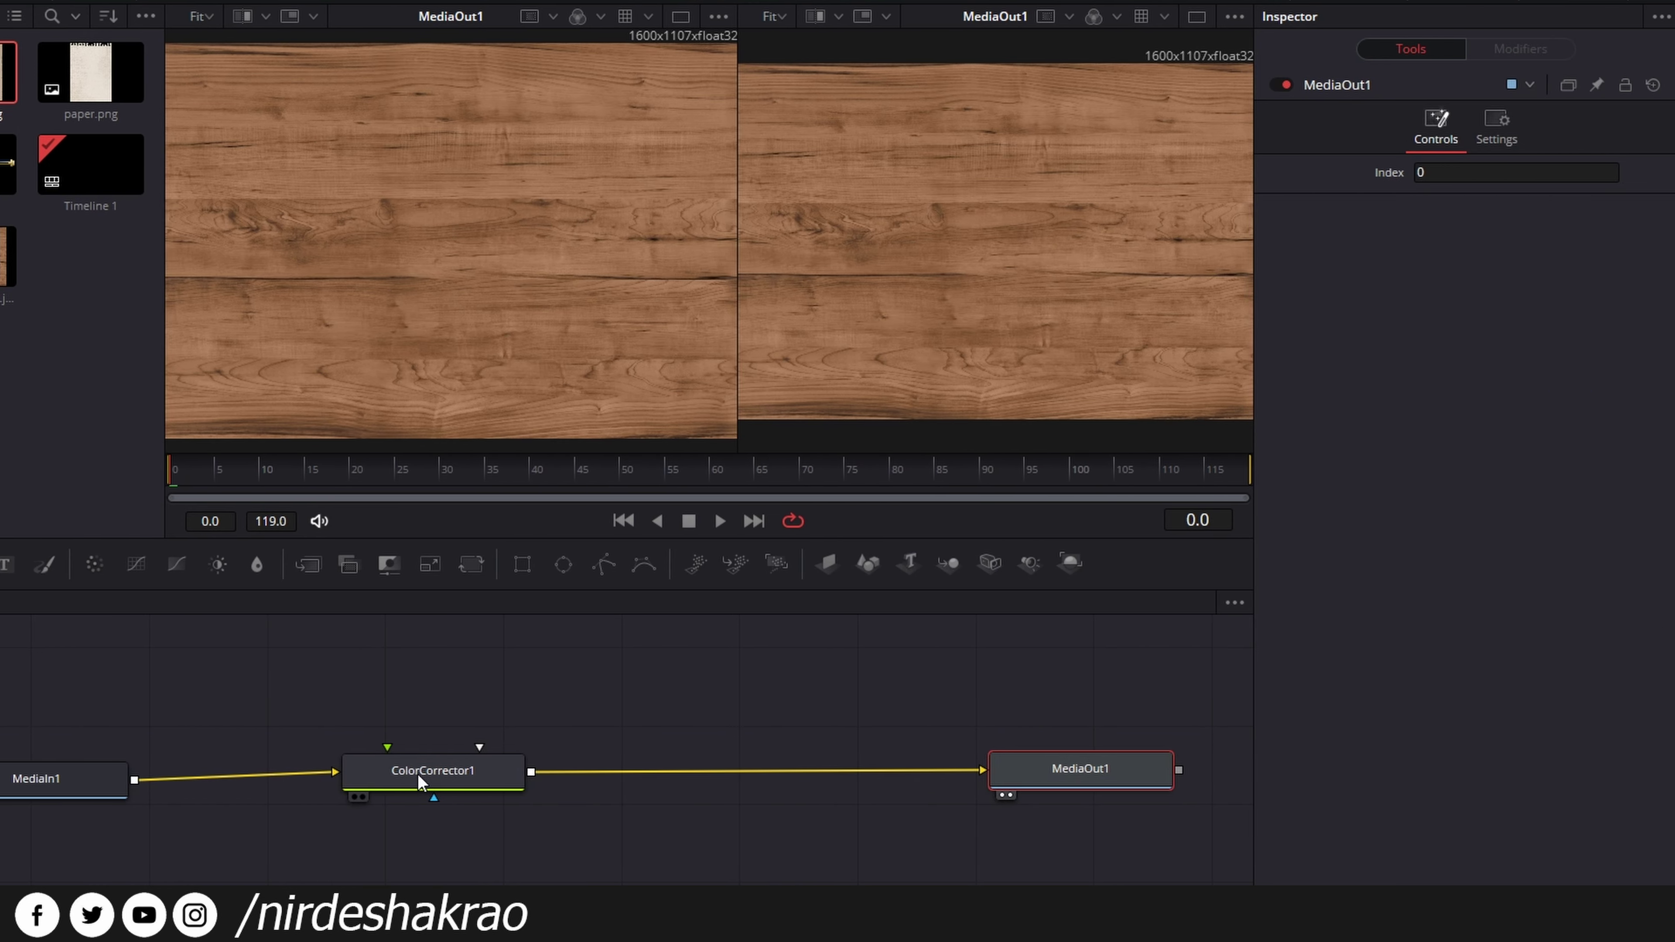
left_click_drag(418, 774, 417, 778)
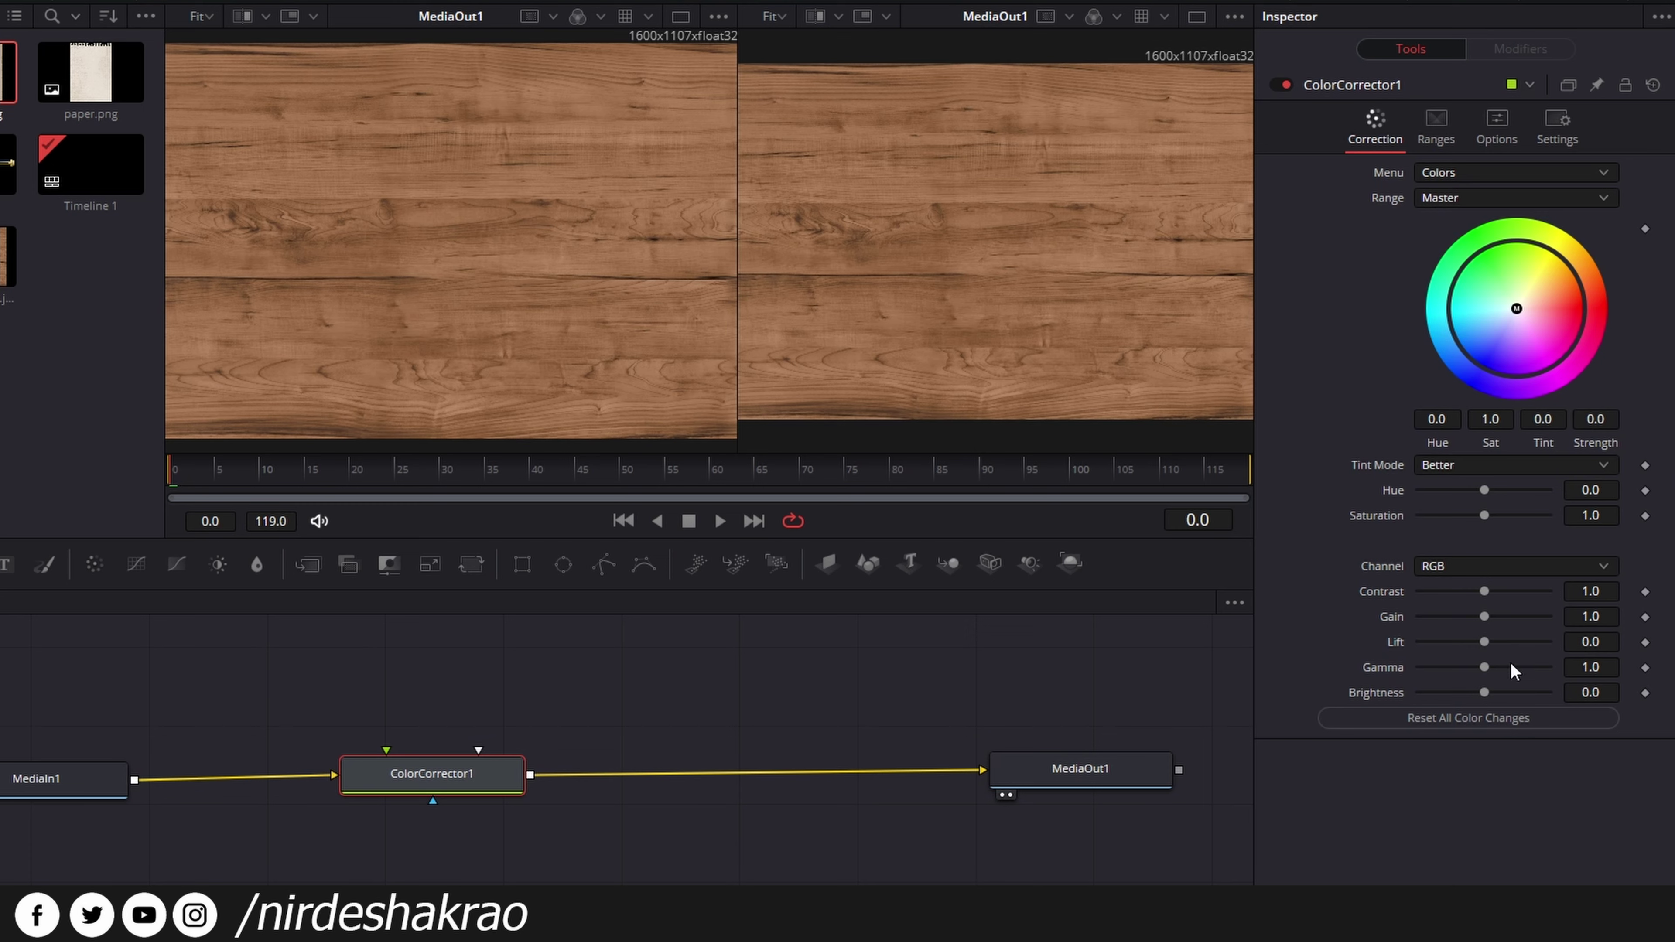
- Drag ColorCorrector1's Hue to 0.32 so the wood texture turns green
left_click_drag(1486, 490, 1510, 499)
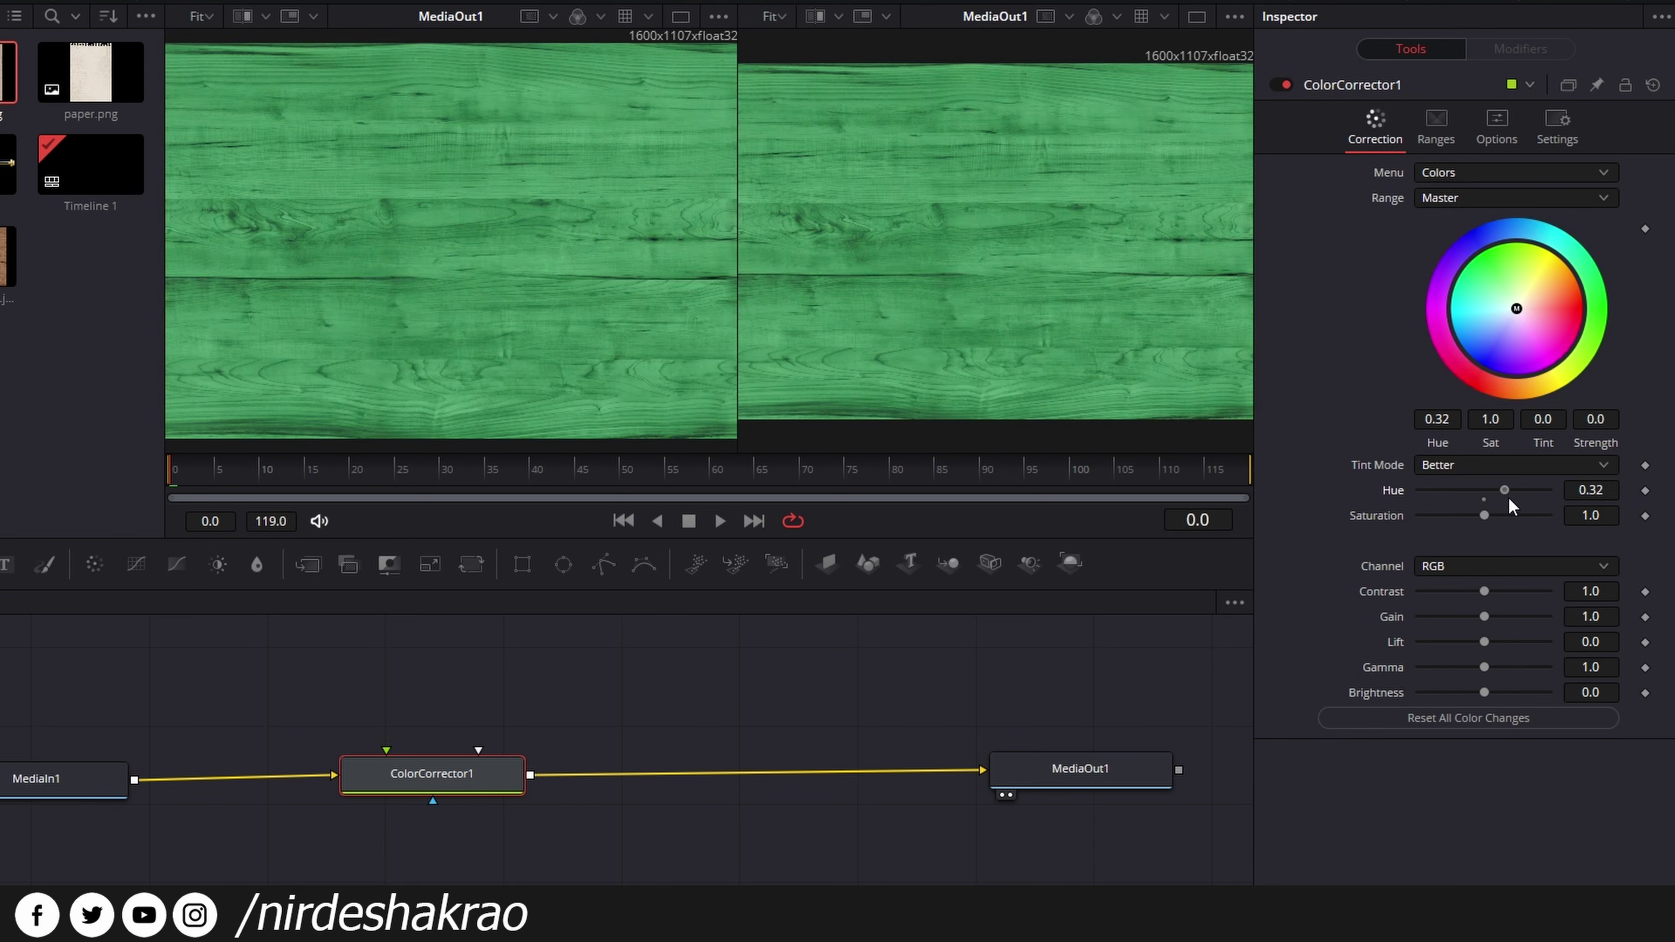
left_click(1088, 769)
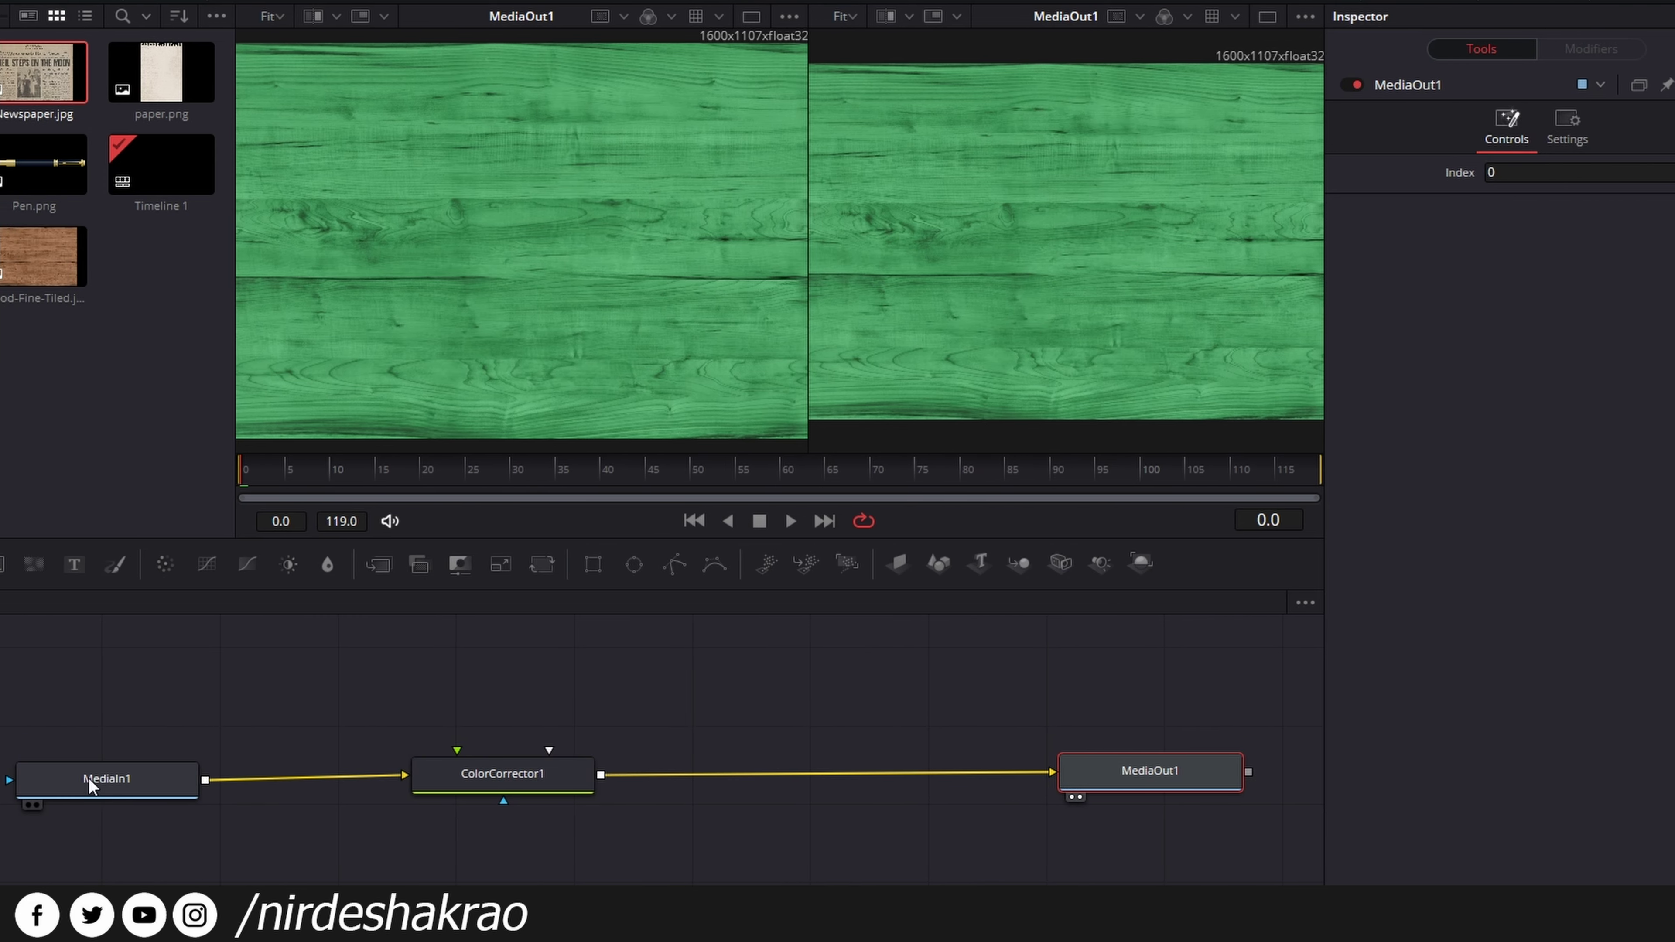
left_click_drag(89, 778, 93, 766)
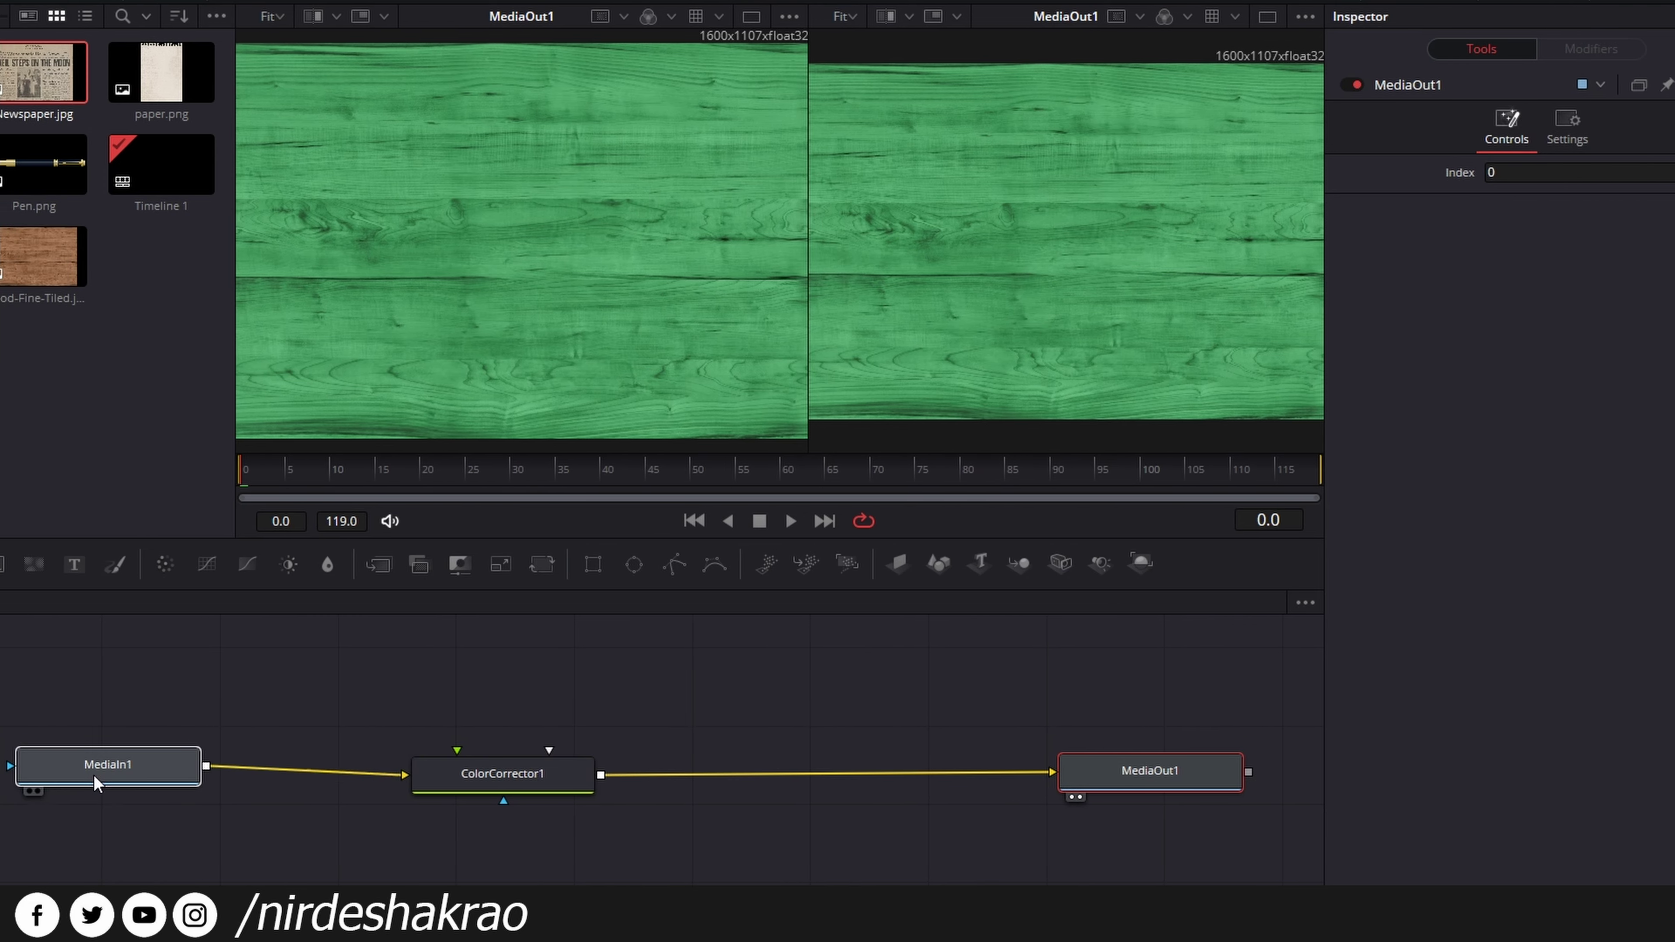
- Show the original brown MediaIn1 wood in viewer 1 beside the green output
key("1")
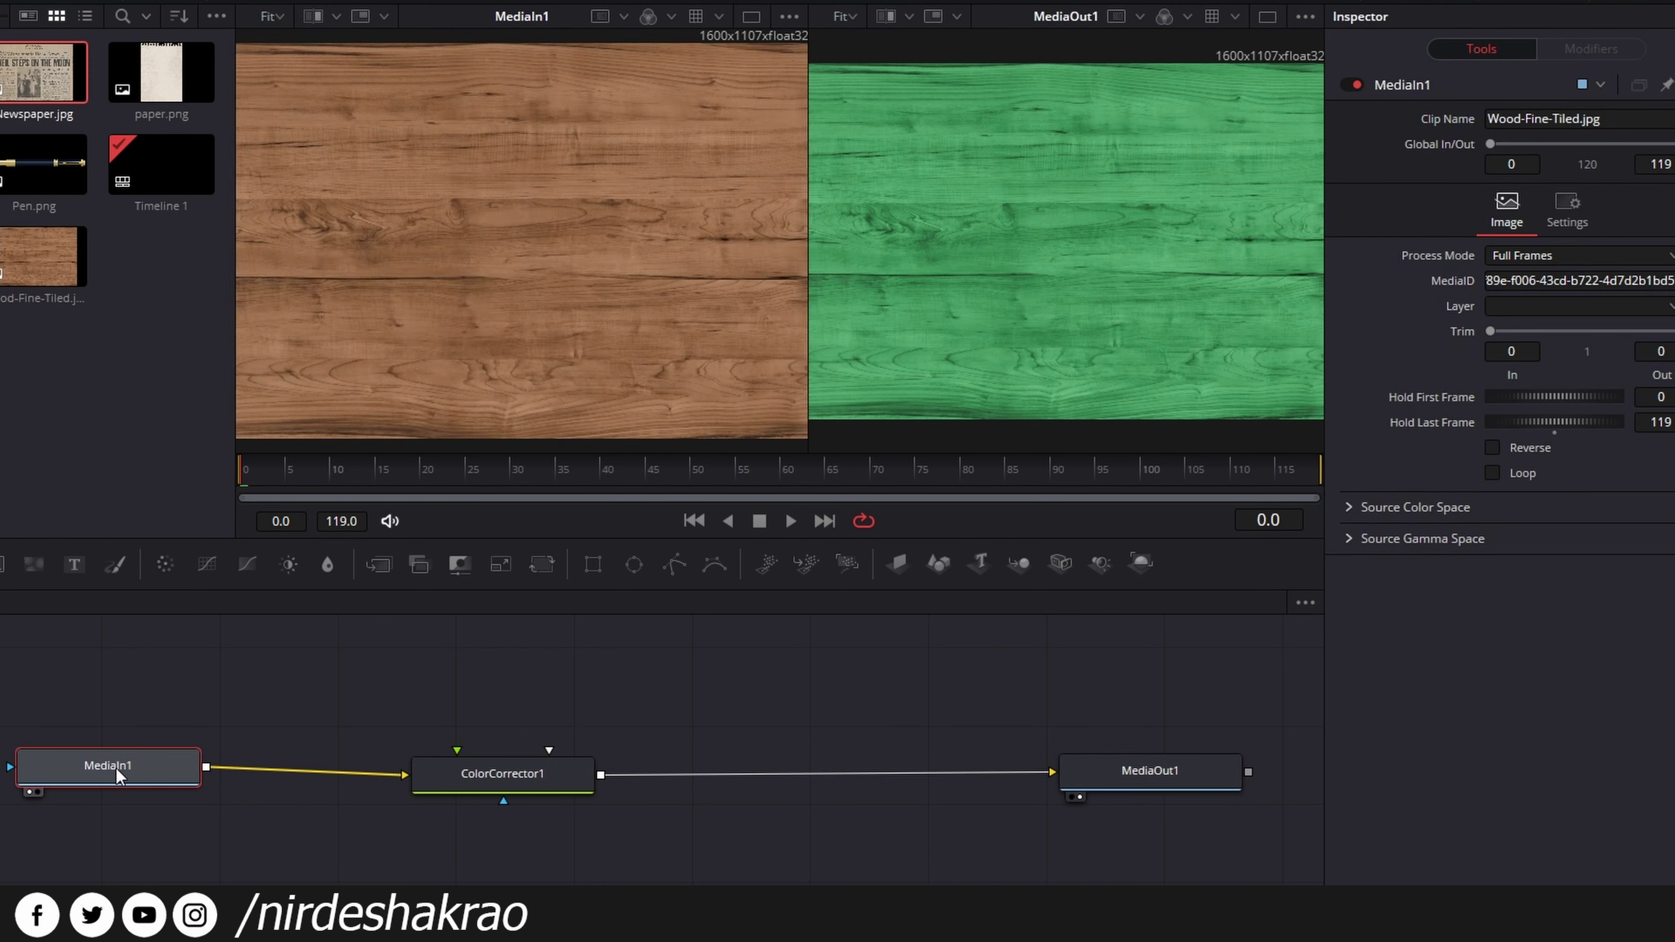
left_click_drag(1138, 775, 1091, 772)
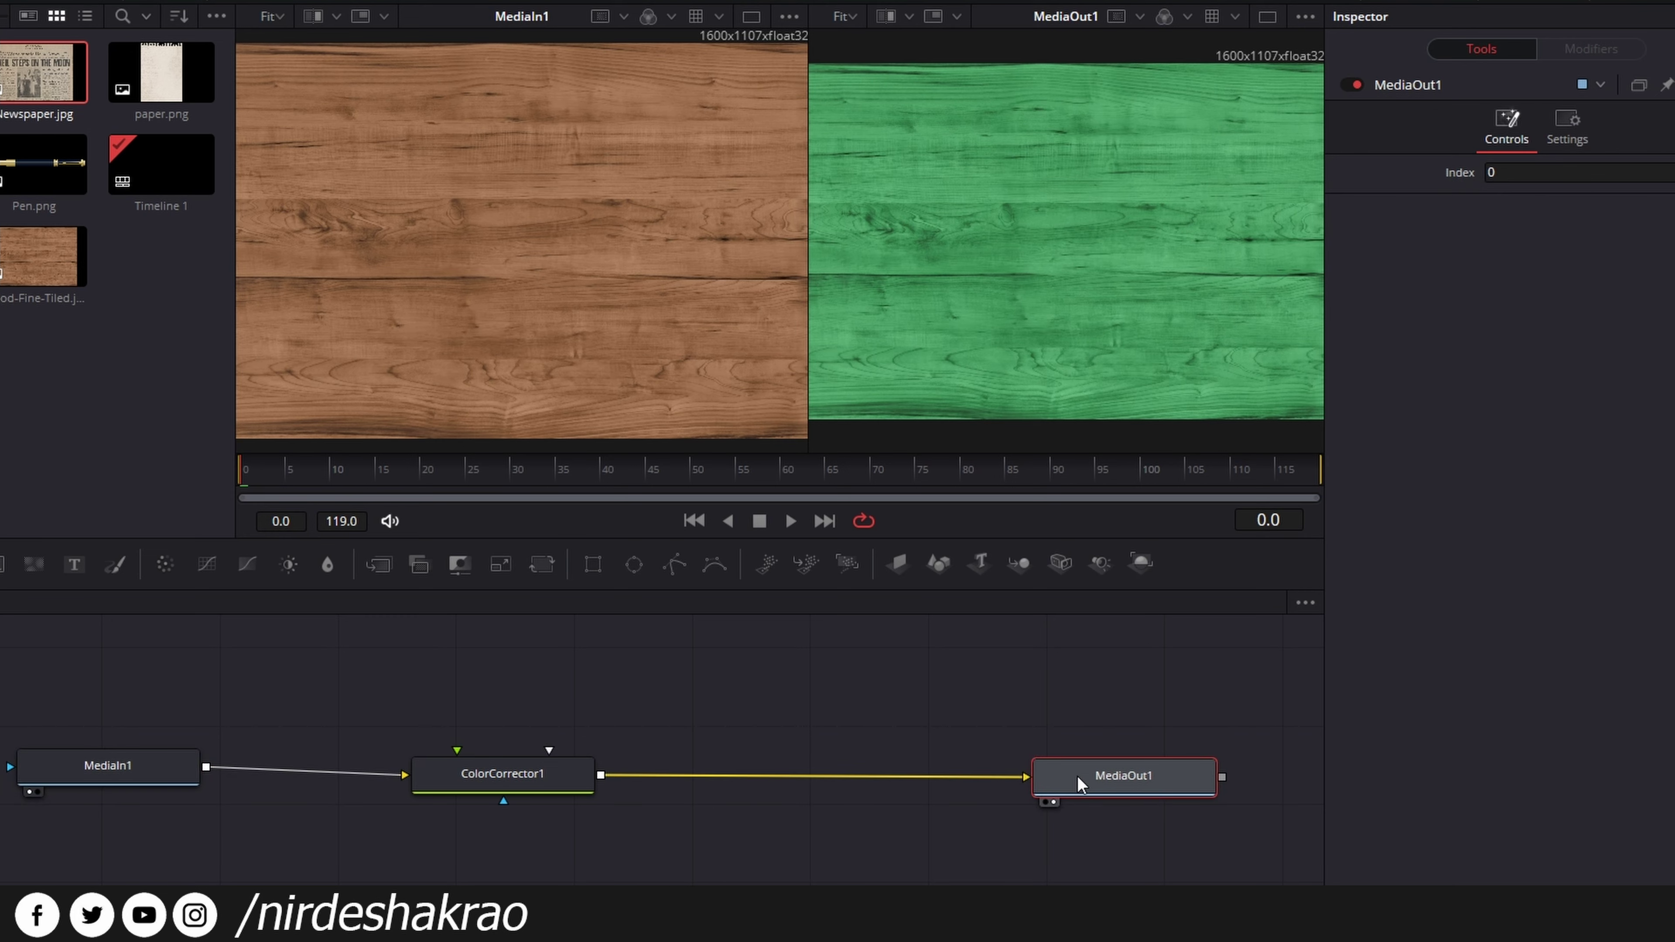
left_click(485, 789)
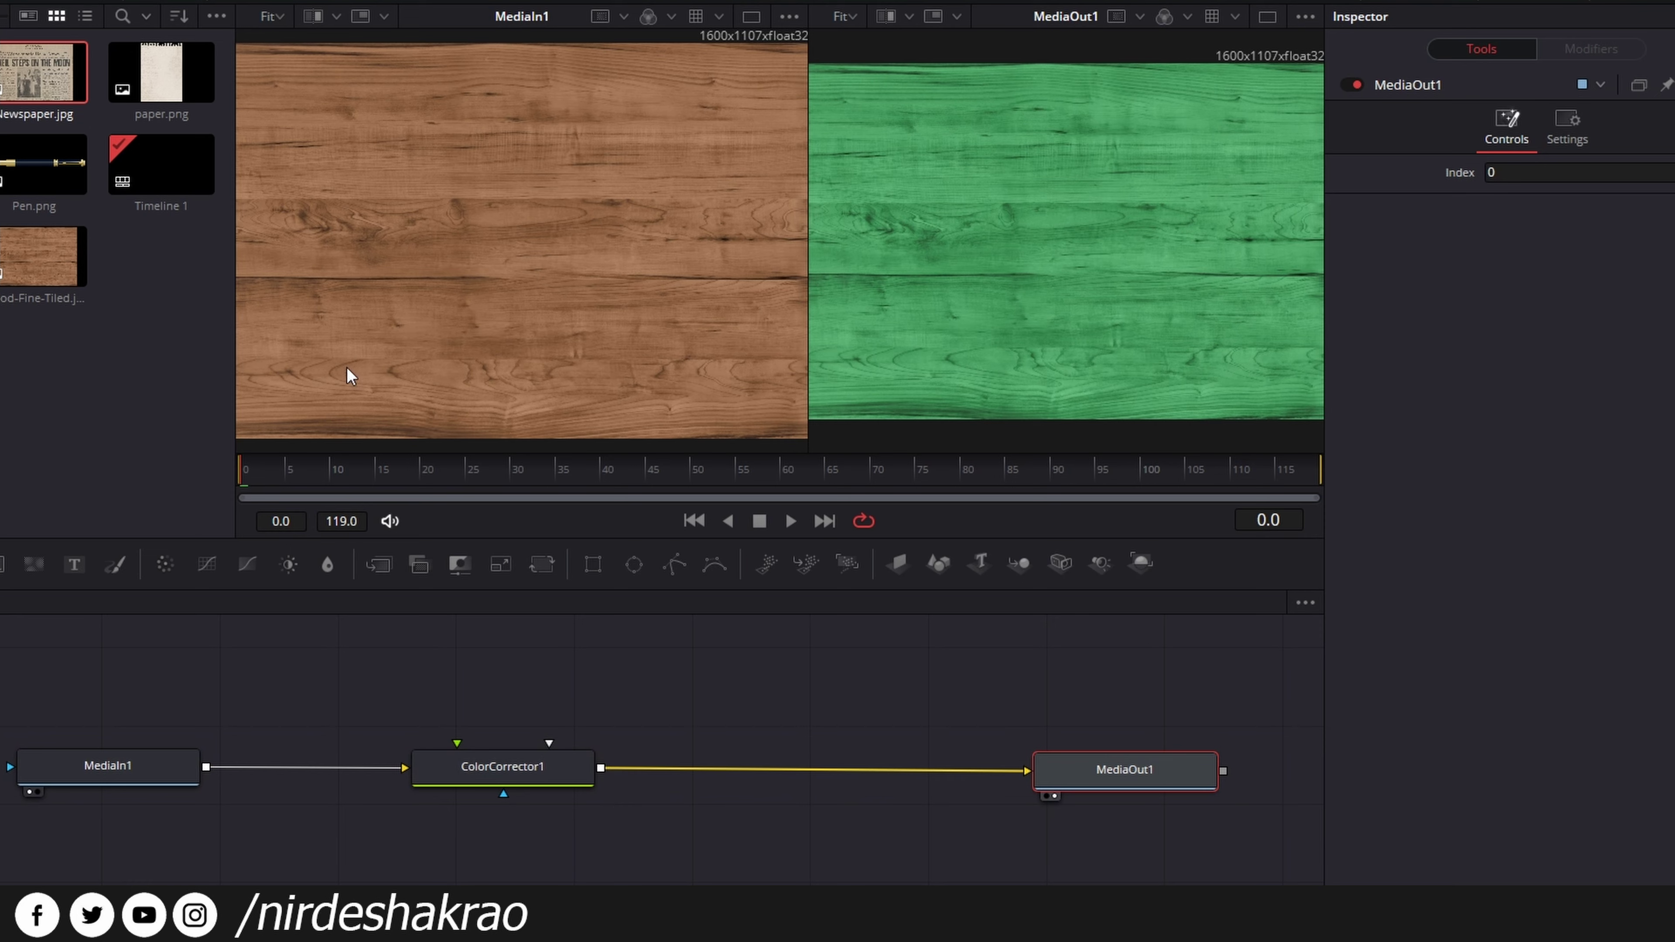
left_click_drag(1129, 774, 1154, 772)
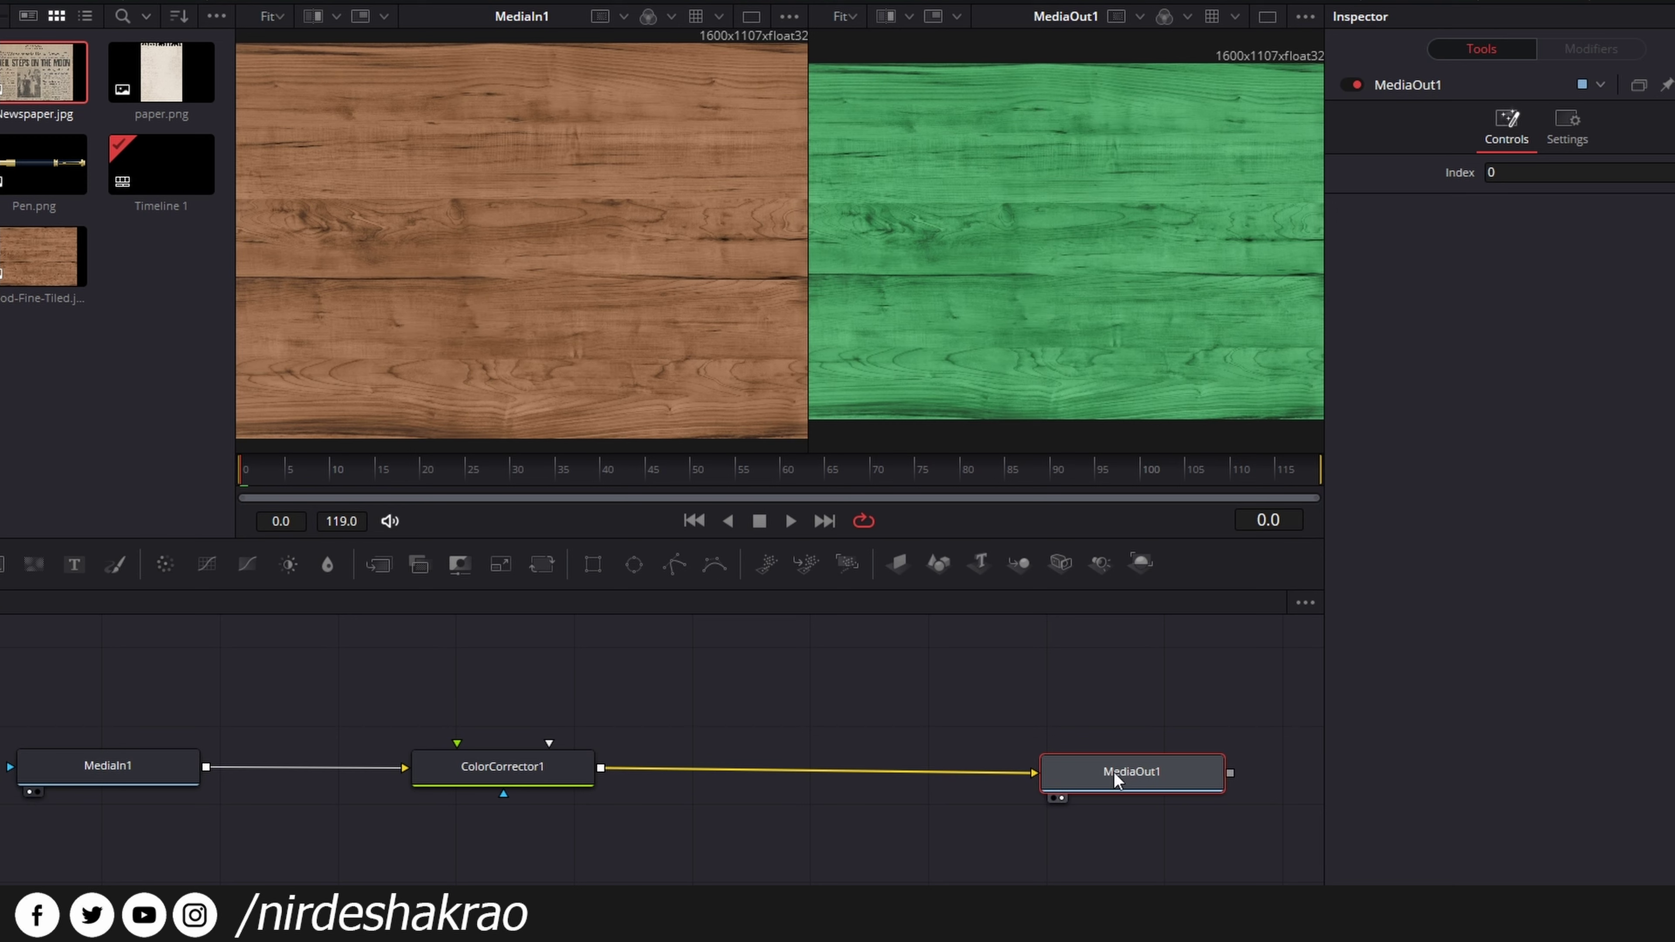
- Preview ColorCorrector1's result, then switch the preview back to MediaOut1
left_click_drag(515, 767, 515, 770)
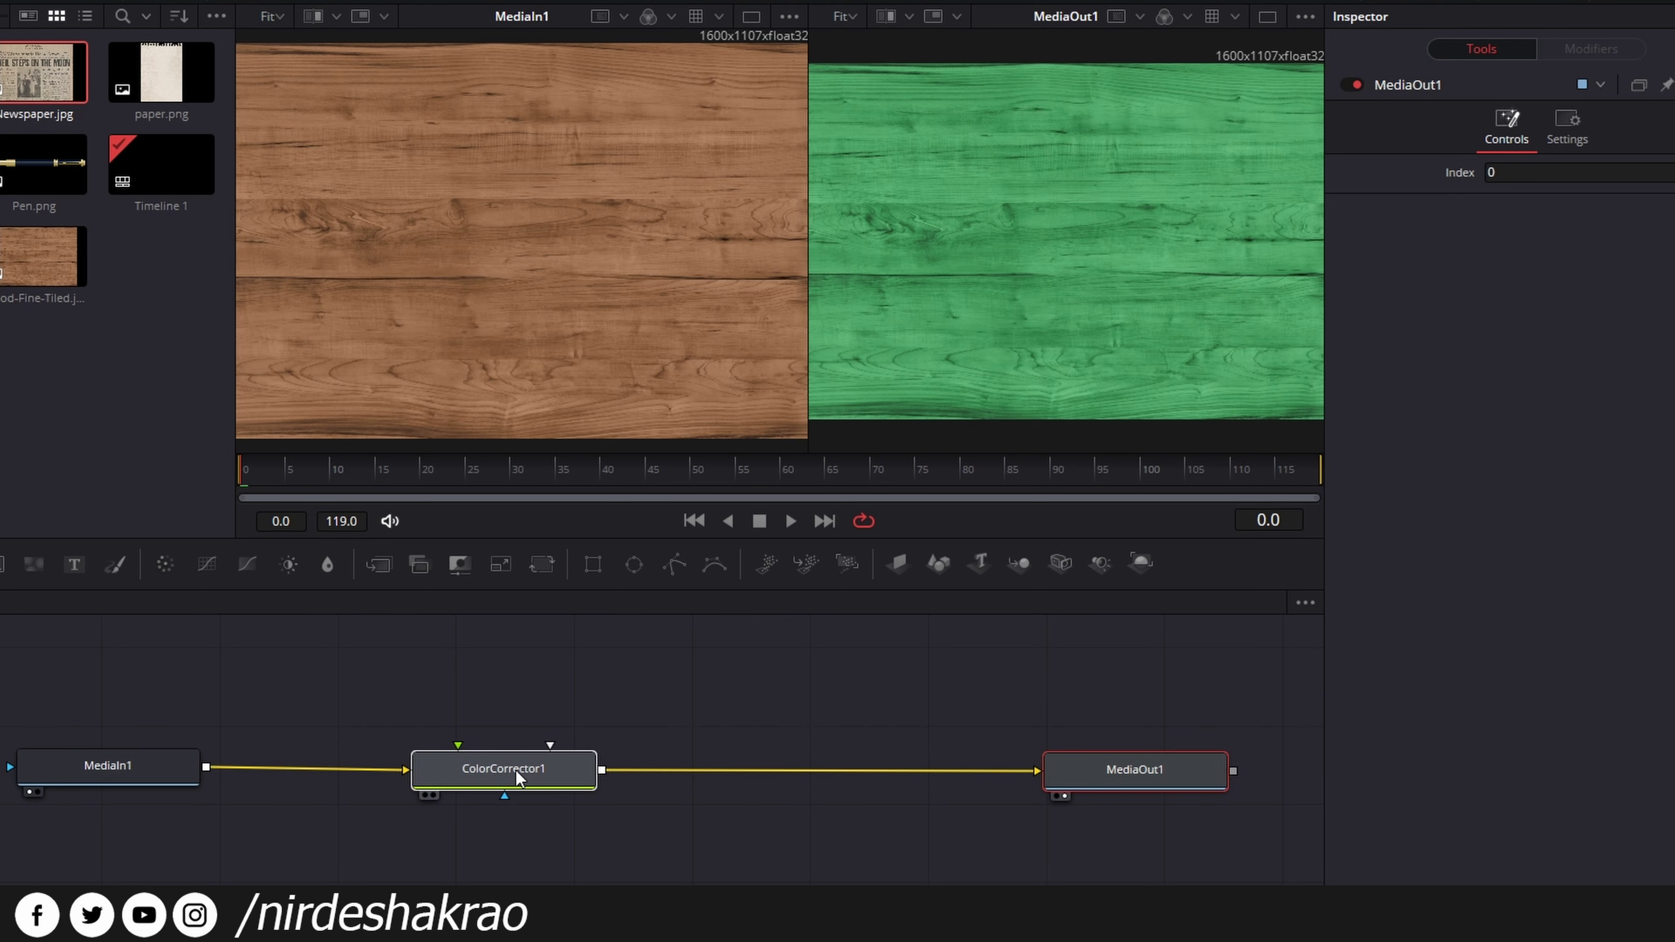
left_click(434, 794)
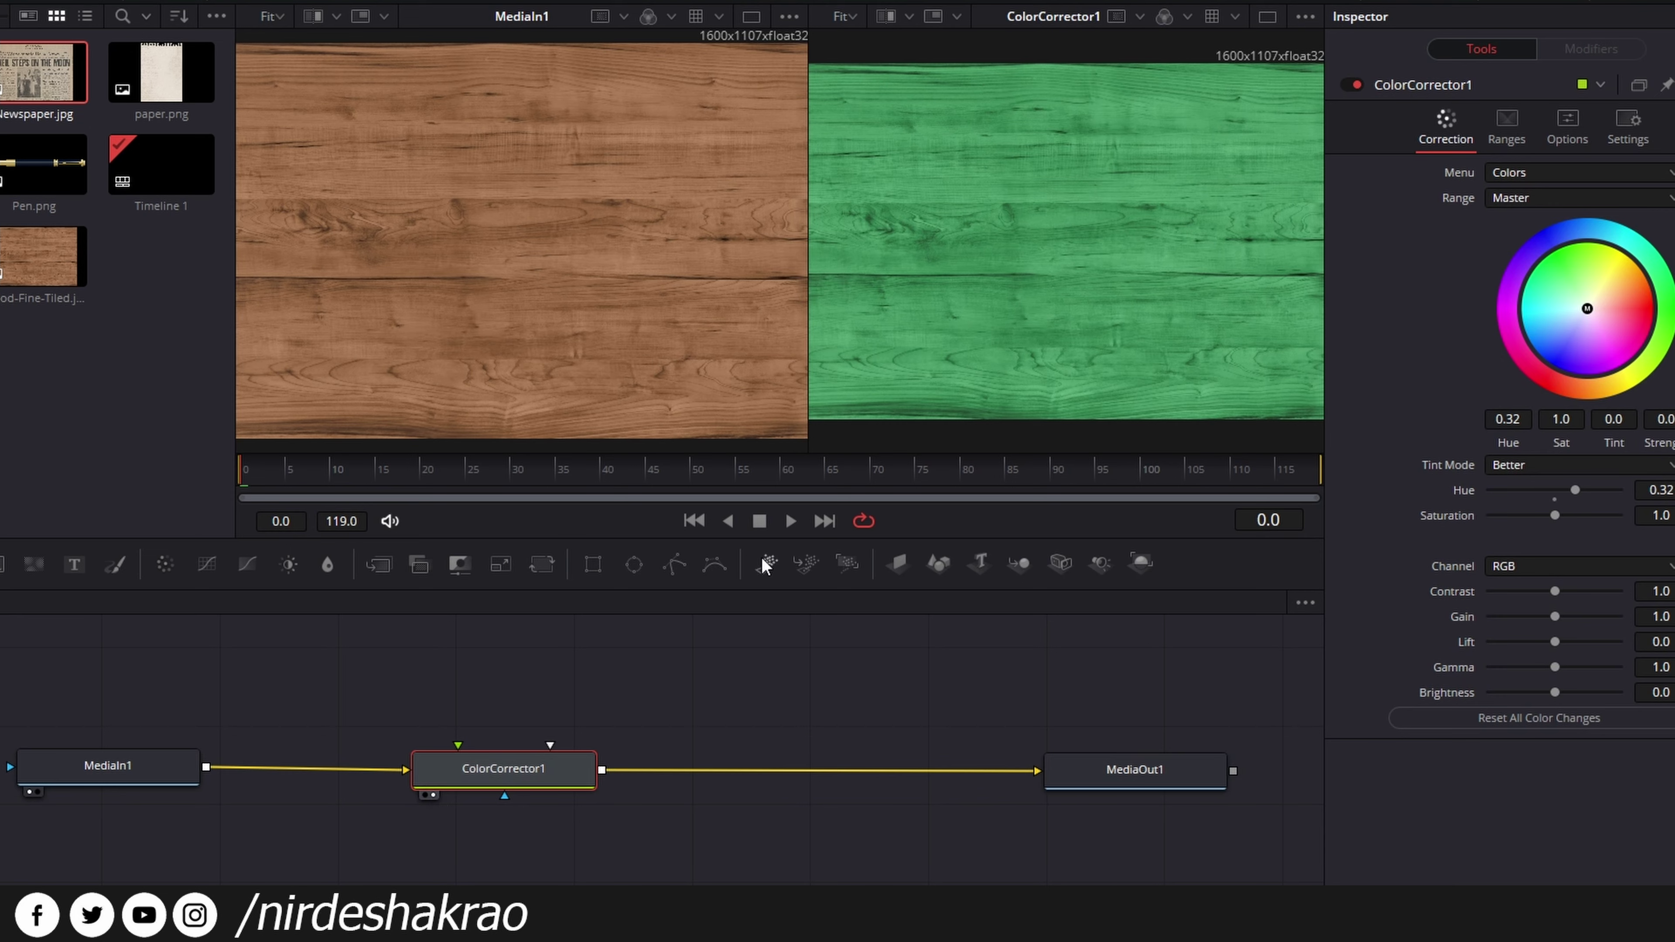
left_click(1129, 782)
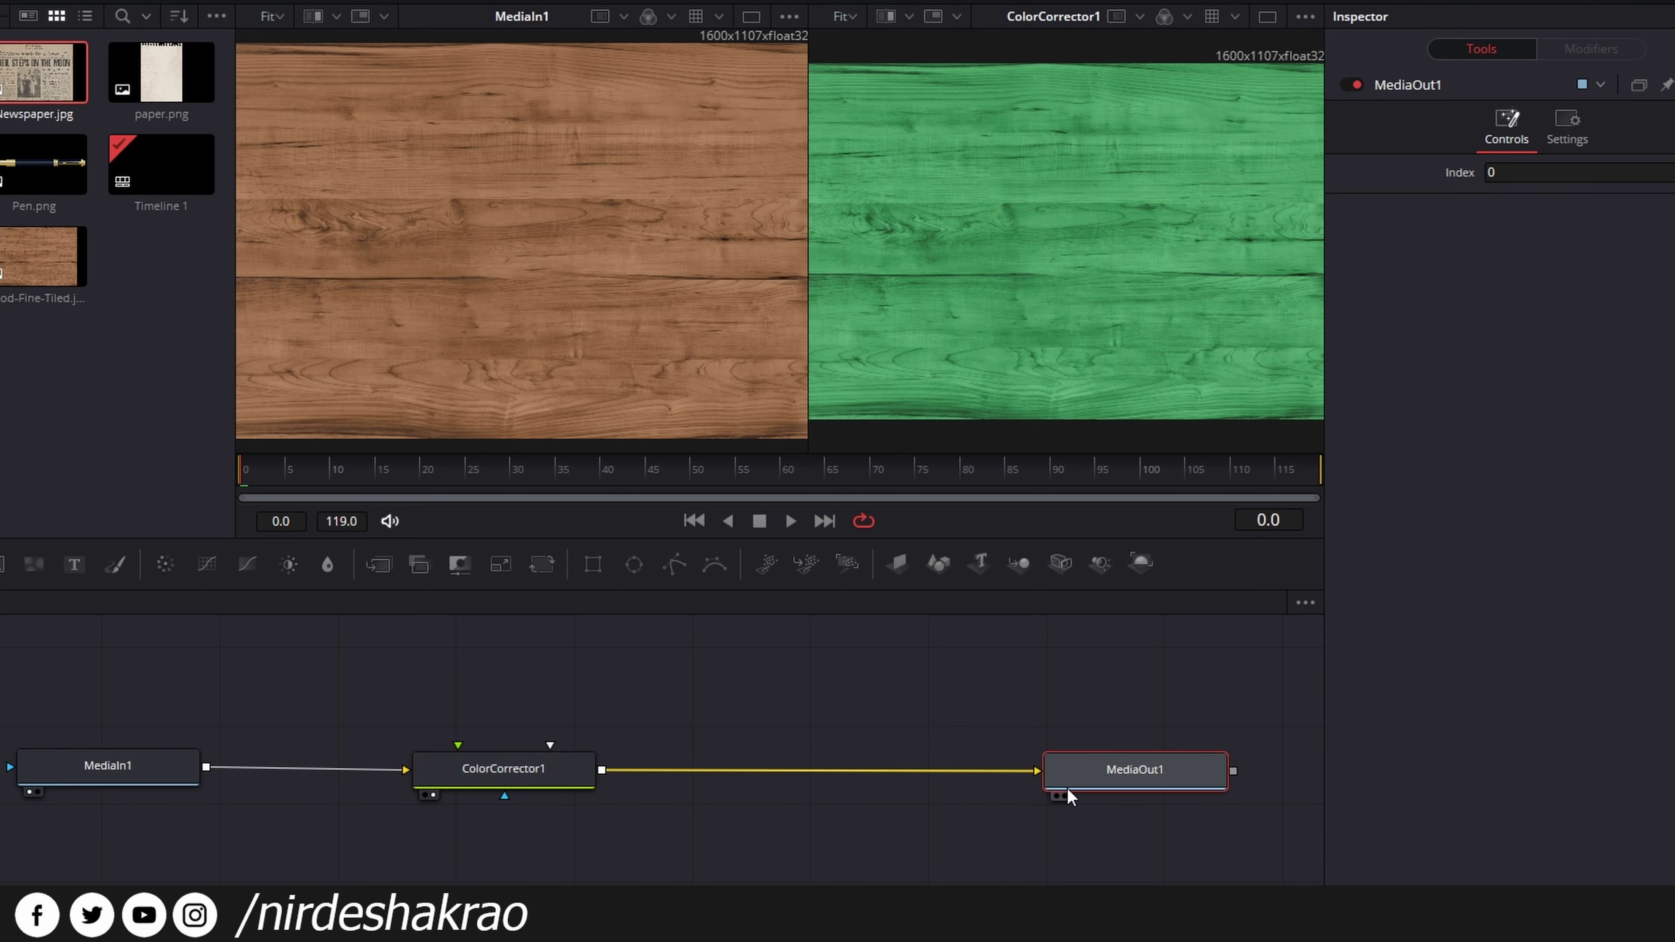
left_click(1062, 796)
- Move ColorCorrector1 further left and nudge it into line with the chain
left_click(500, 778)
left_click_drag(507, 784, 422, 780)
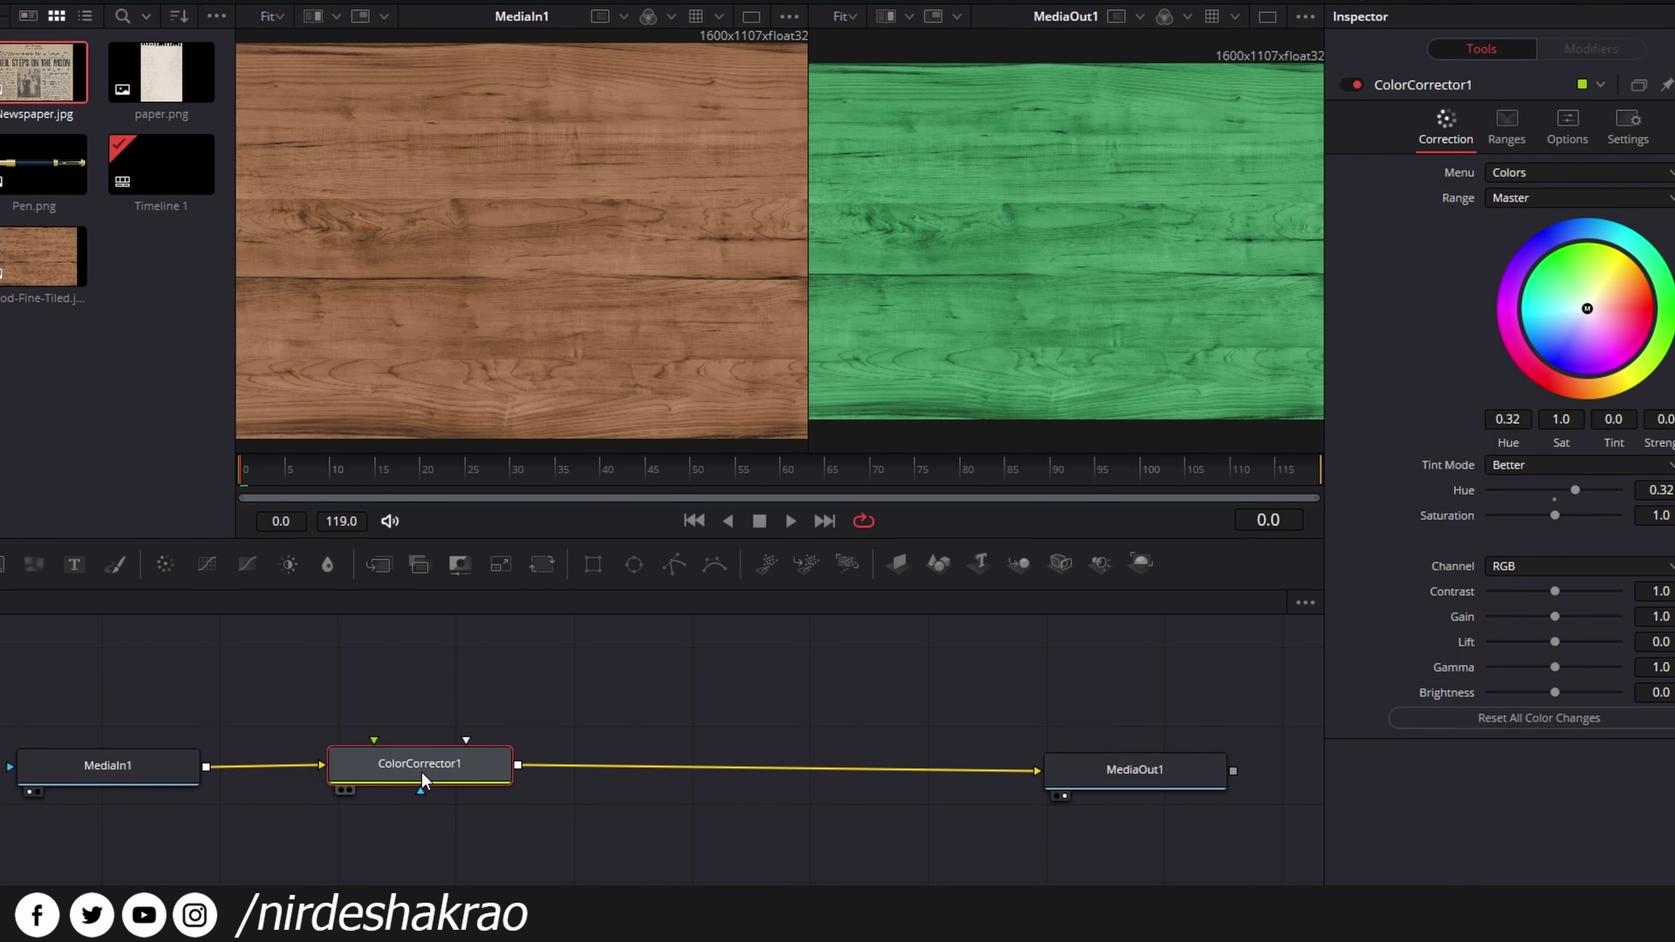
left_click_drag(423, 781, 424, 782)
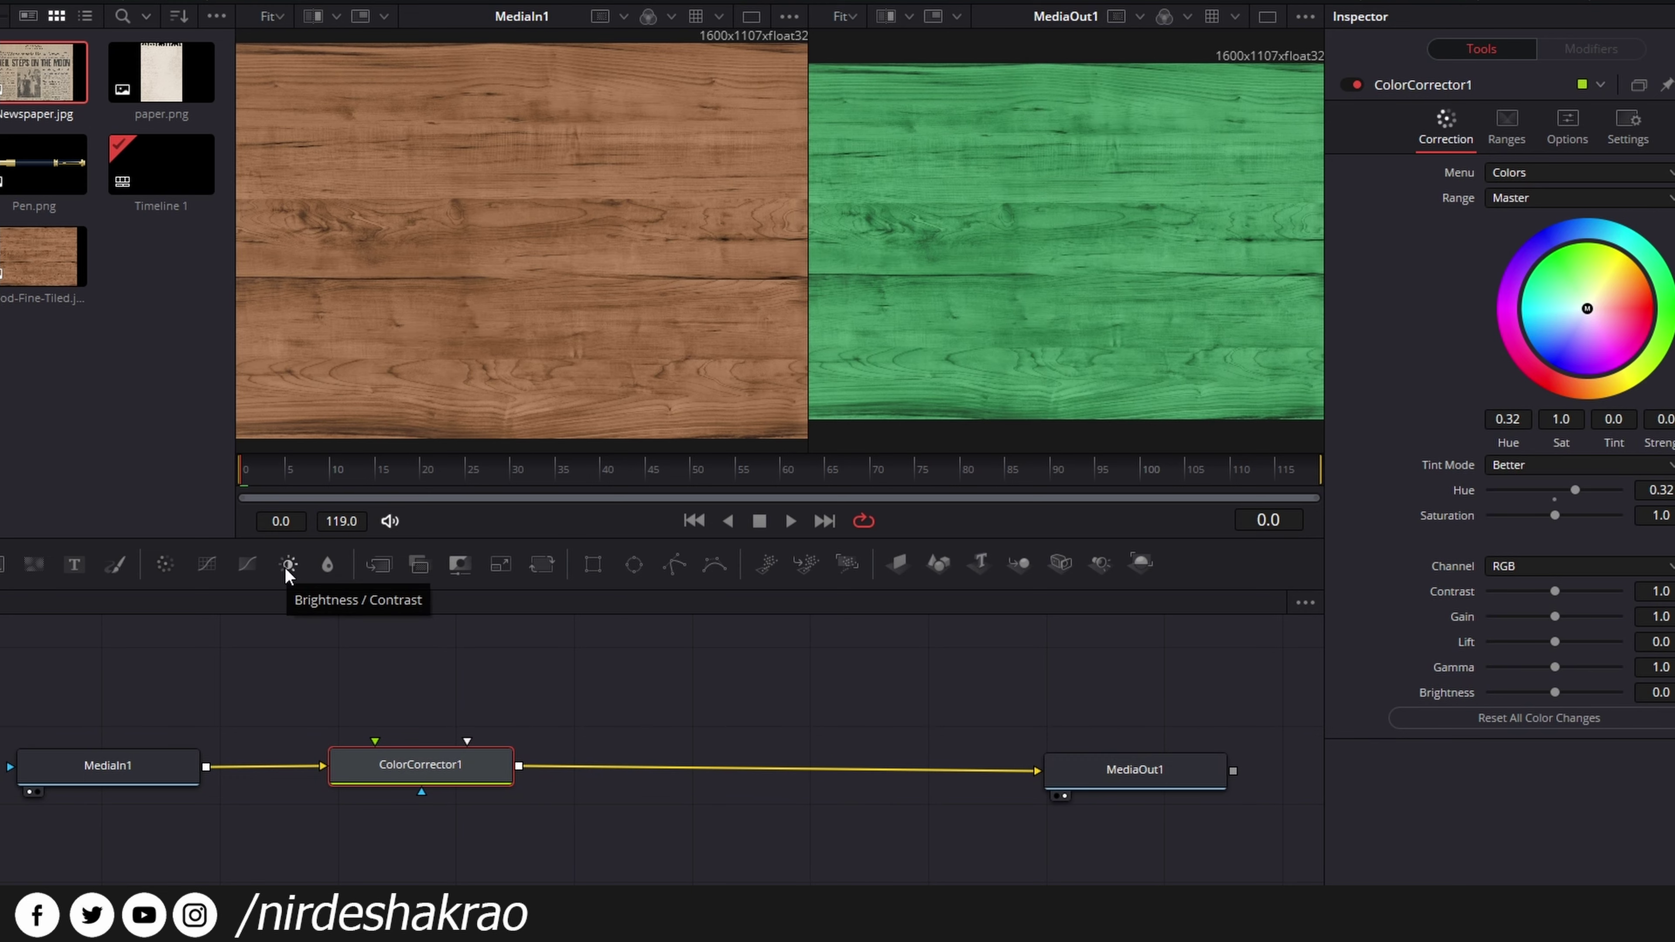
- Insert a BrightnessContrast1 node between ColorCorrector1 and MediaOut1
left_click(370, 666)
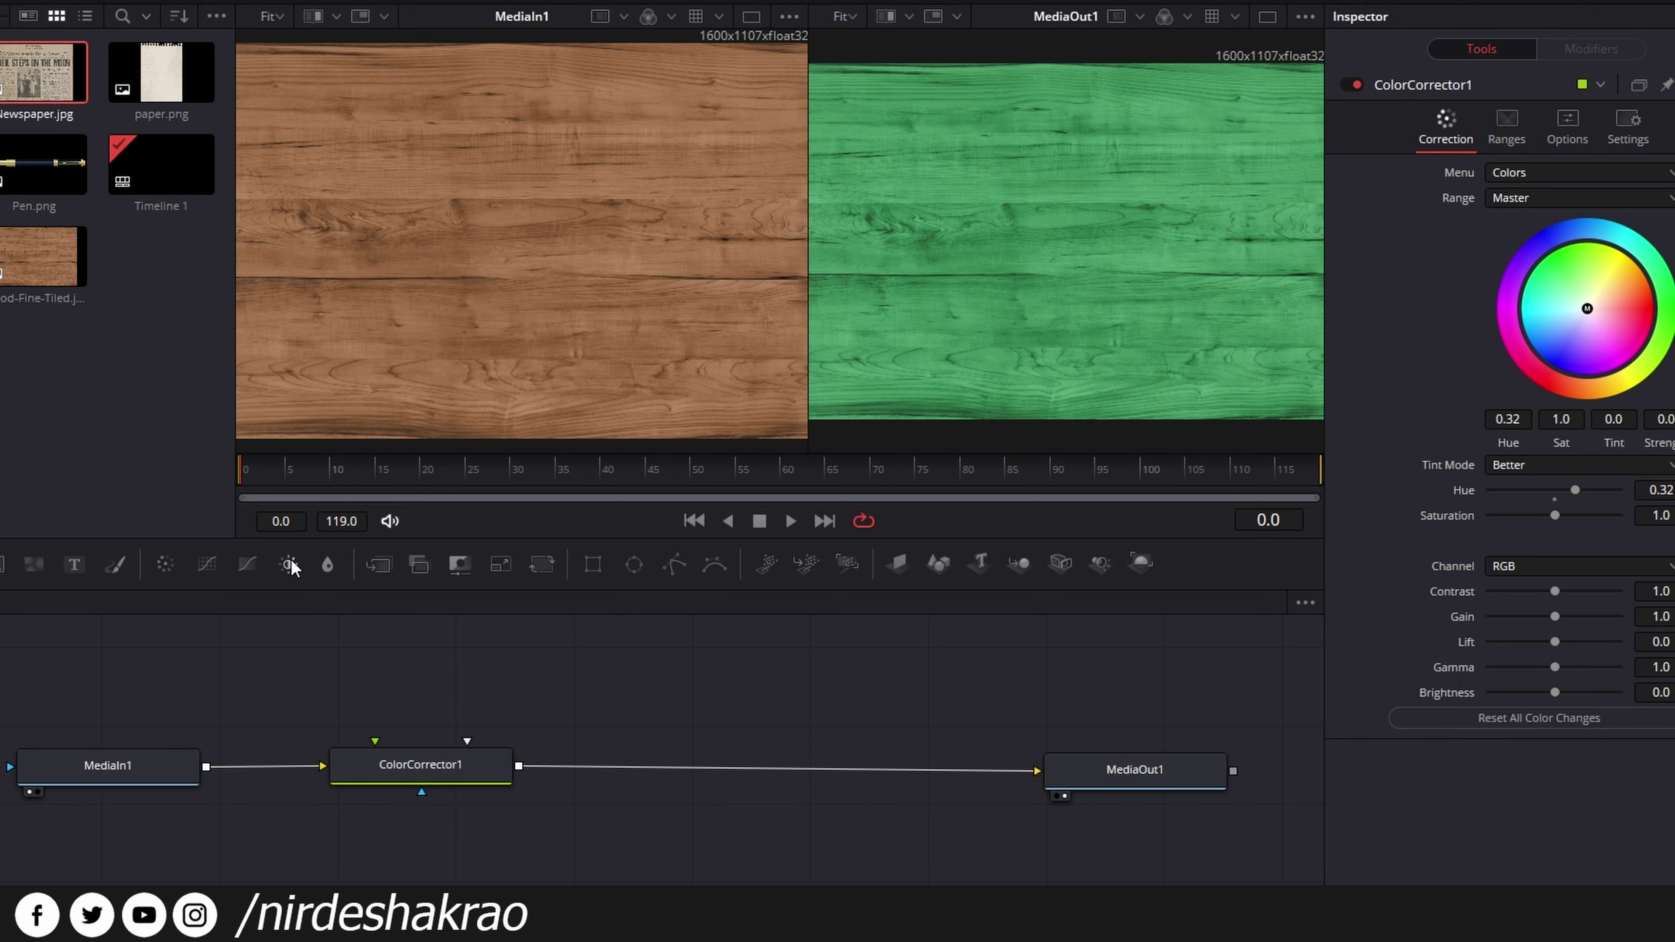
left_click(289, 564)
left_click_drag(422, 677, 842, 731)
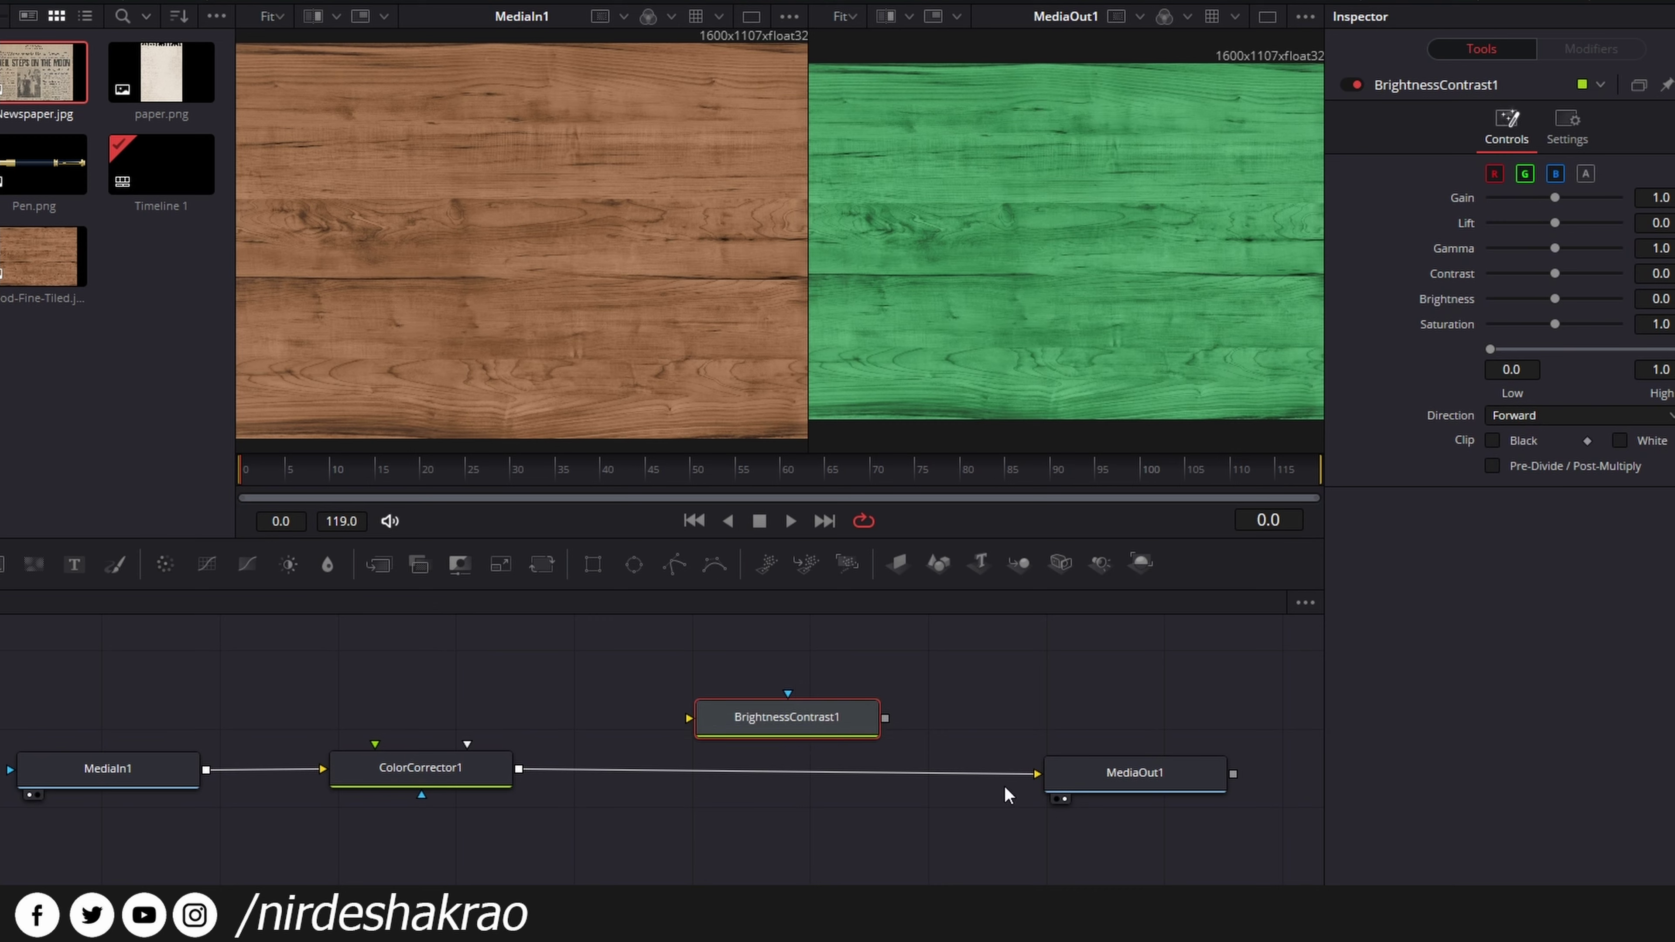
mouse_move(1001, 784)
left_mouse_down()
mouse_move(690, 719)
mouse_move(717, 786)
left_mouse_up()
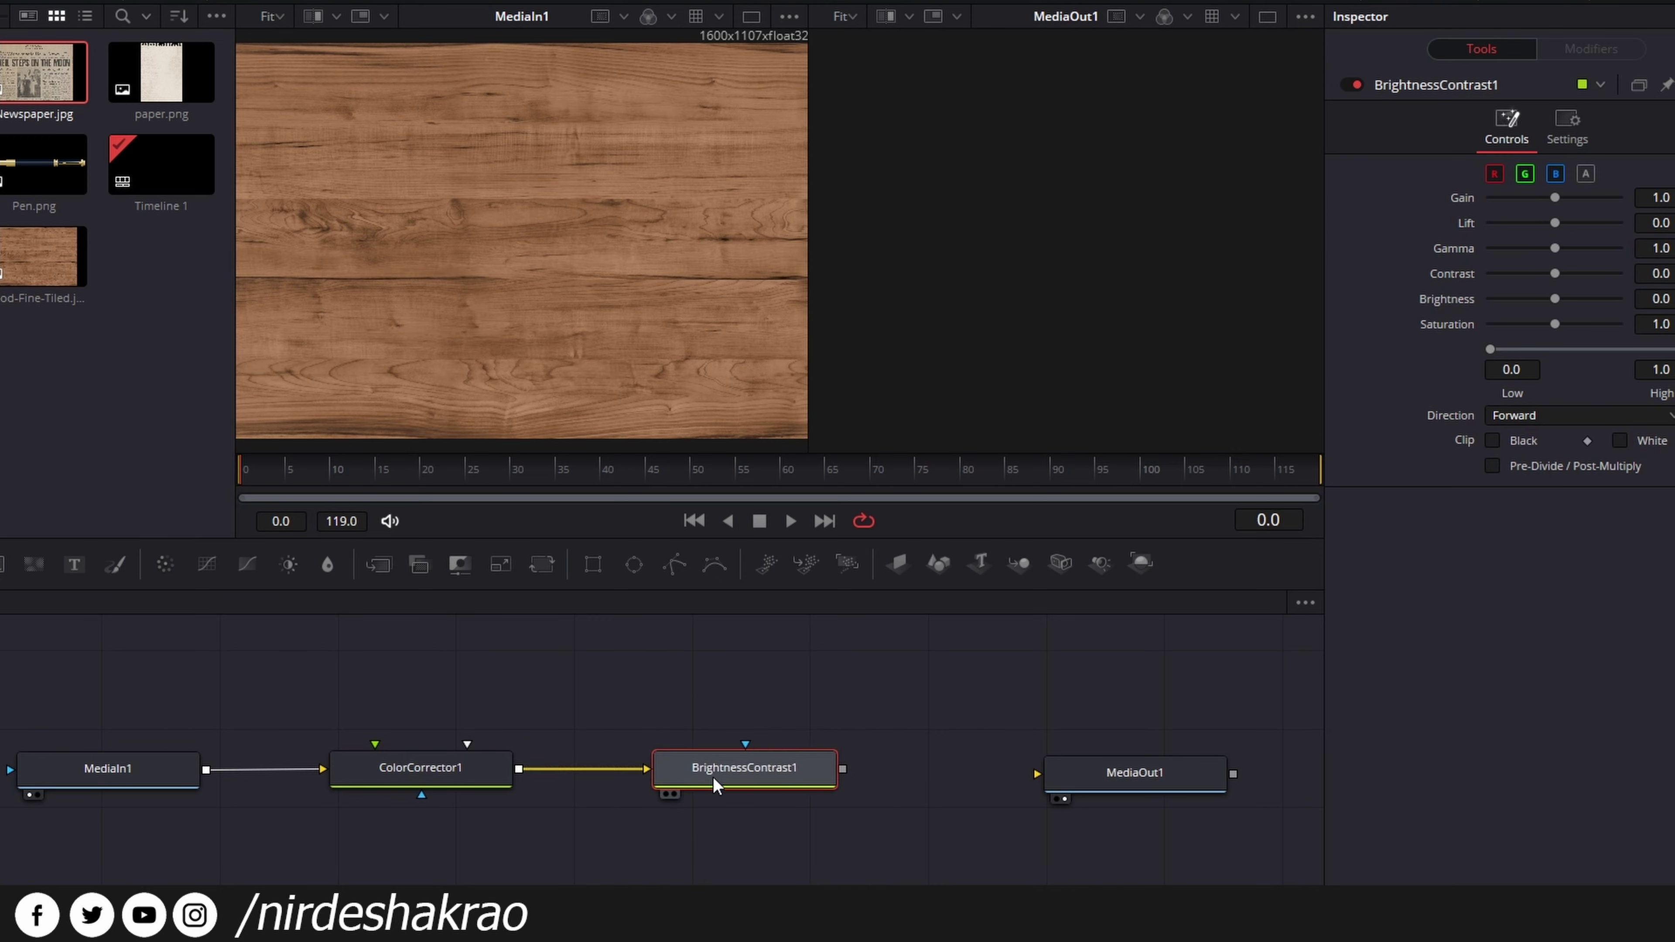
left_click_drag(843, 770, 1039, 774)
left_click_drag(737, 779, 761, 776)
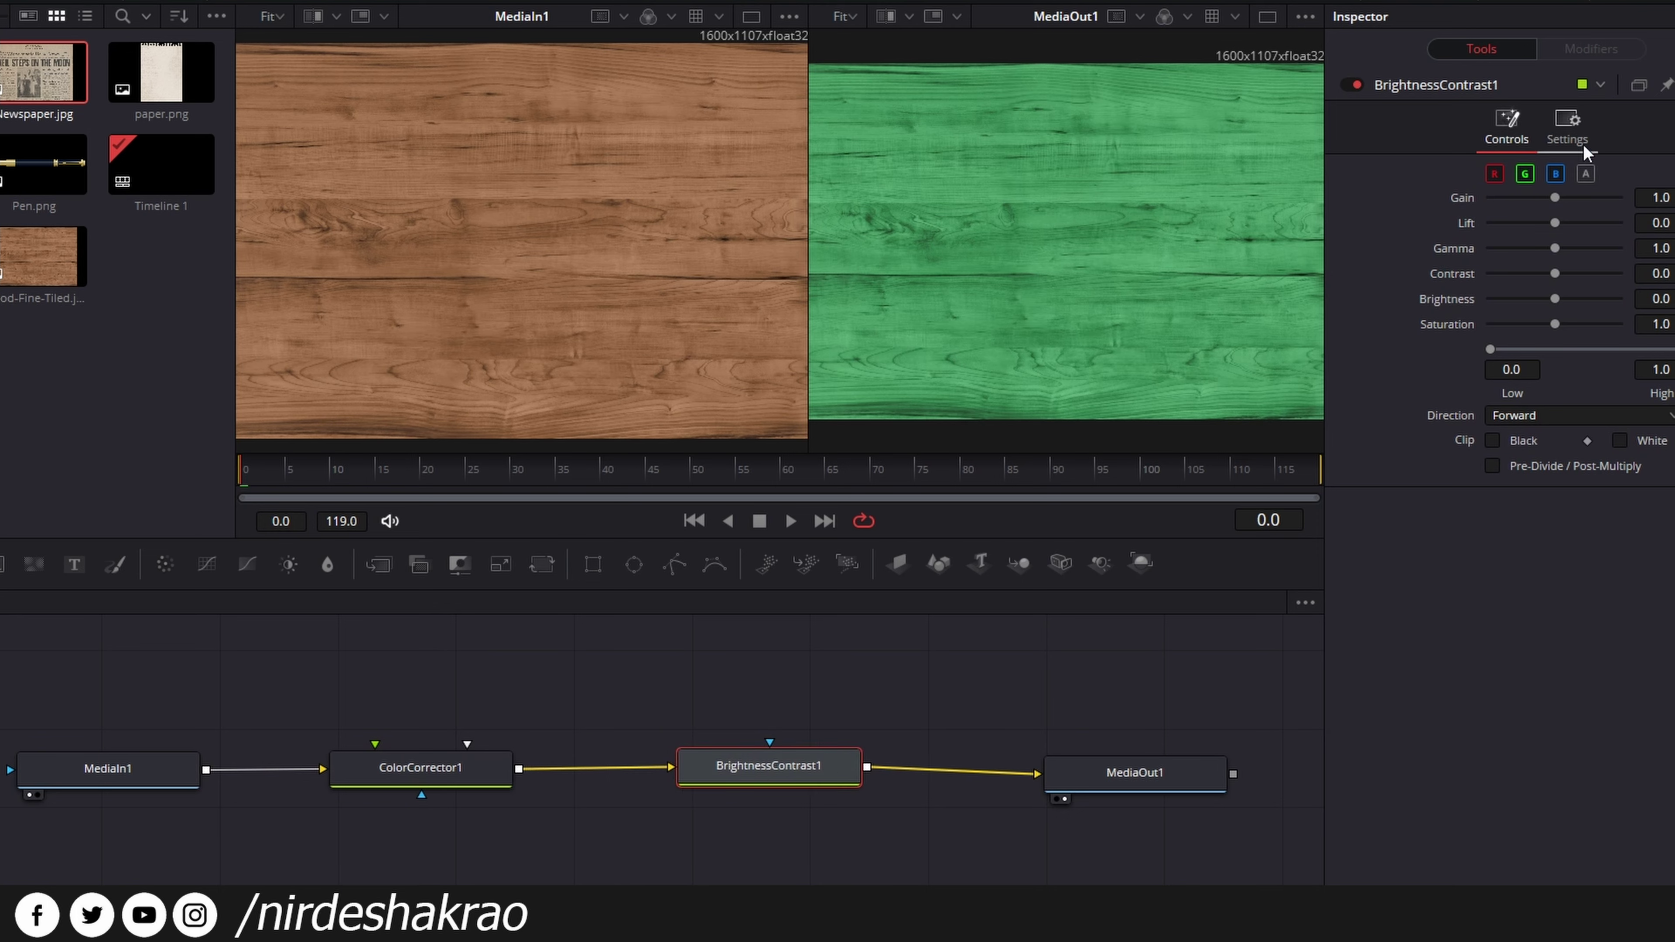
- Lower BrightnessContrast1's Gain to 0.55 and preview its result in viewer 2
mouse_move(1555, 198)
left_mouse_down()
mouse_move(1585, 205)
mouse_move(1531, 186)
left_mouse_up()
mouse_move(846, 798)
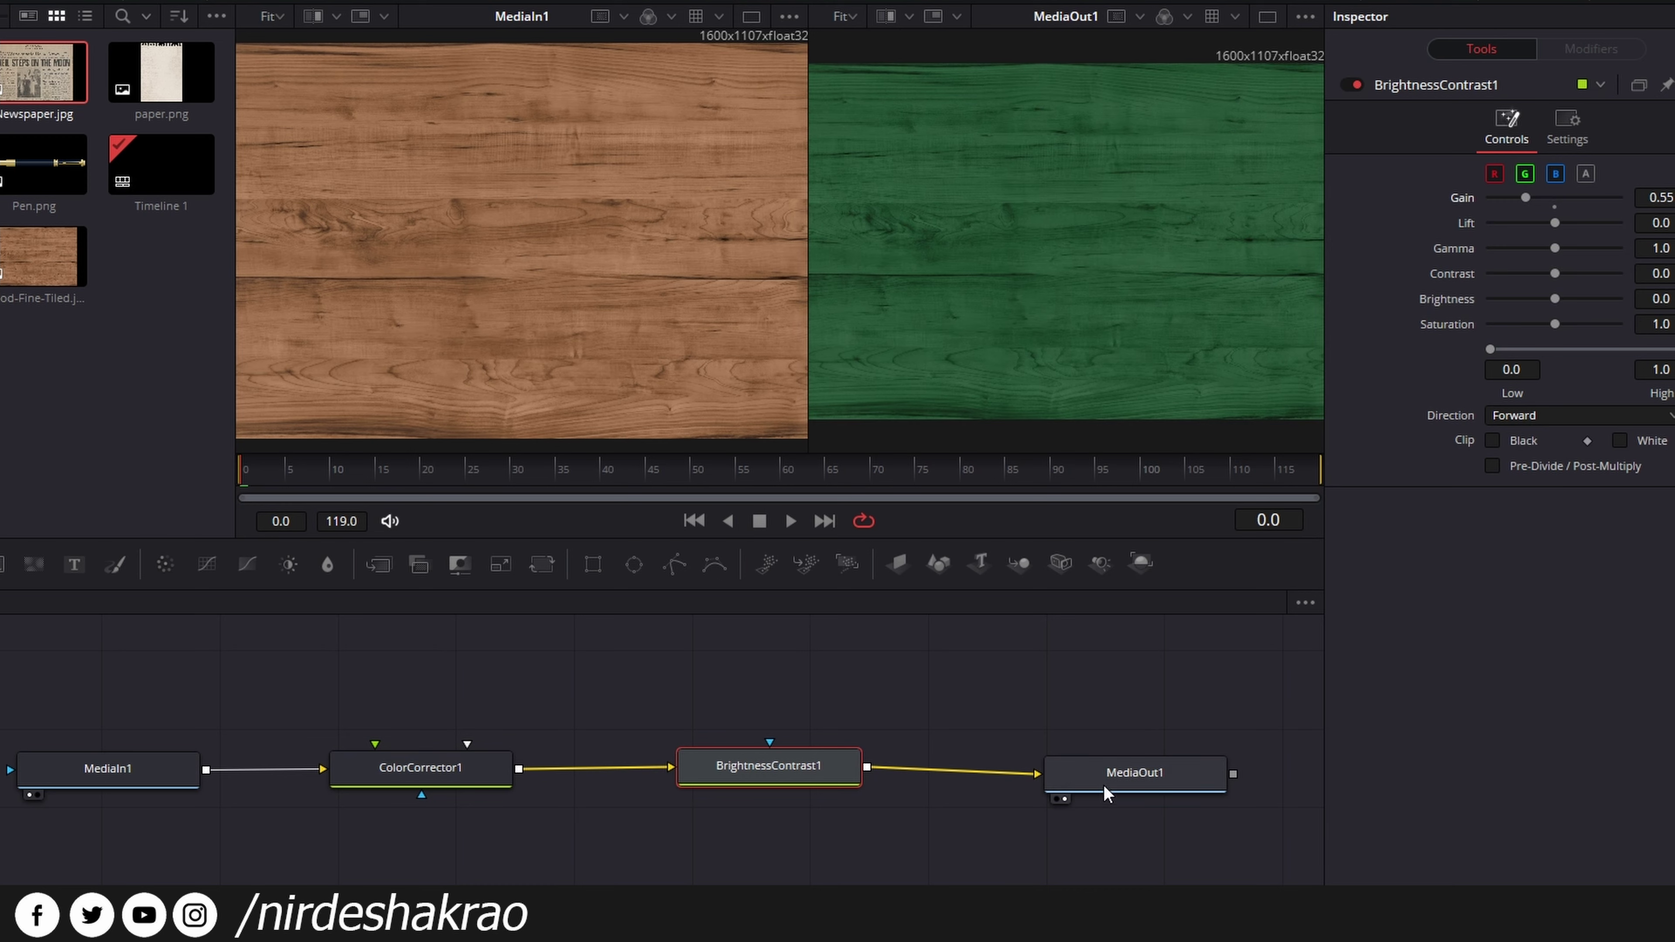
left_click(1121, 777)
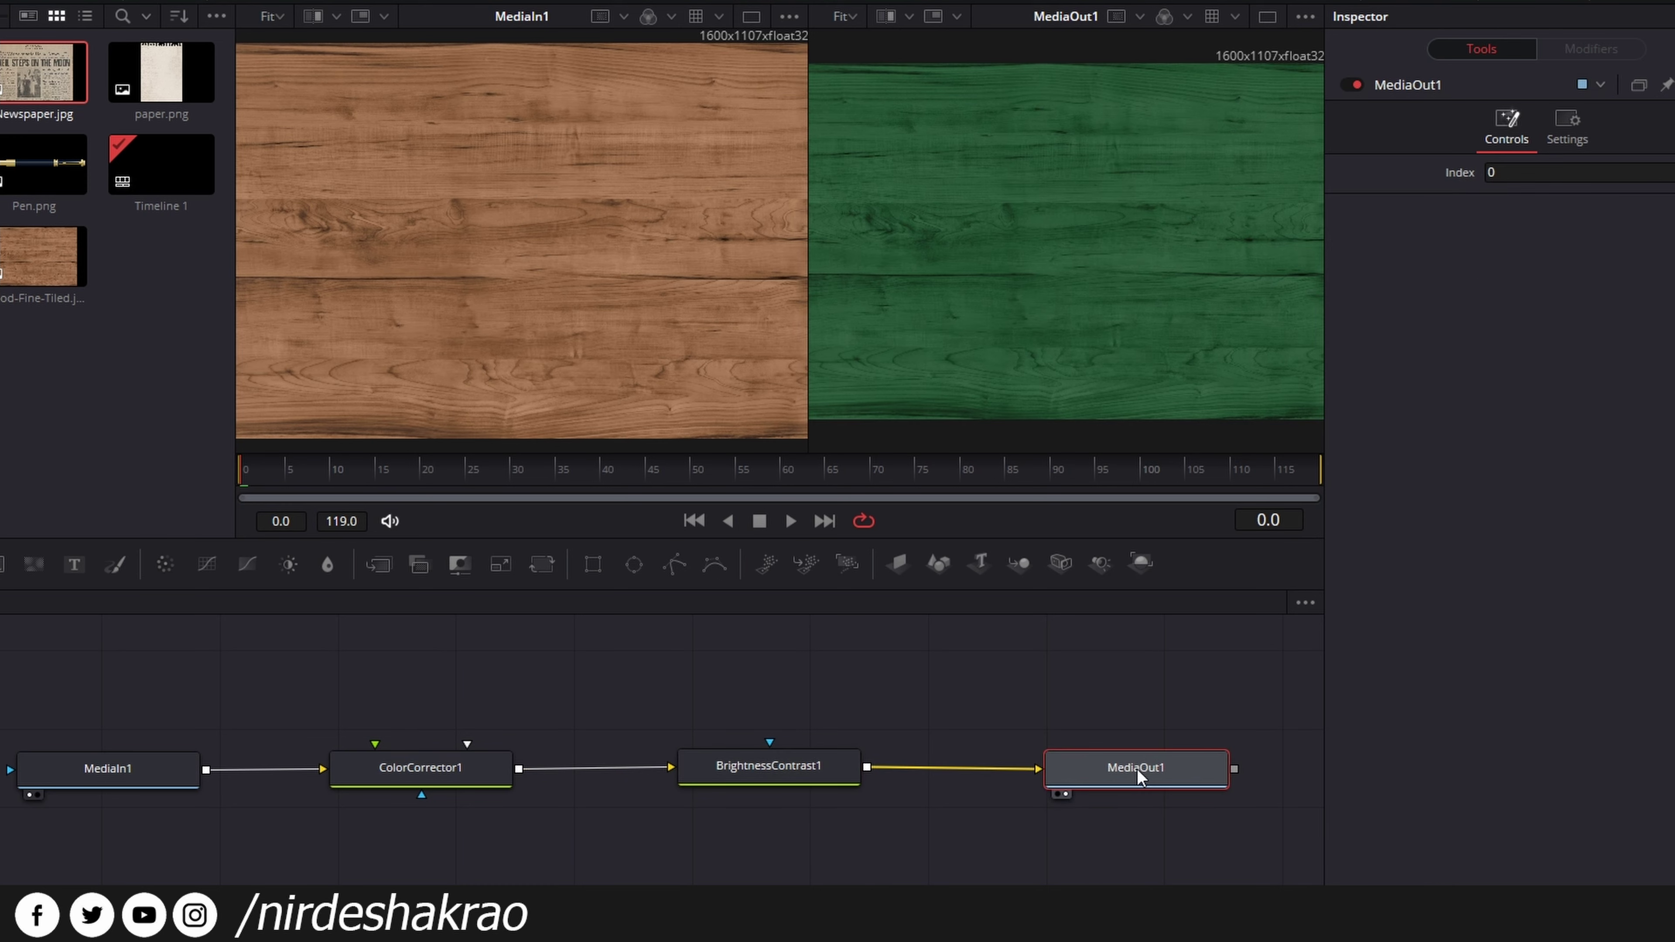
left_click(769, 768)
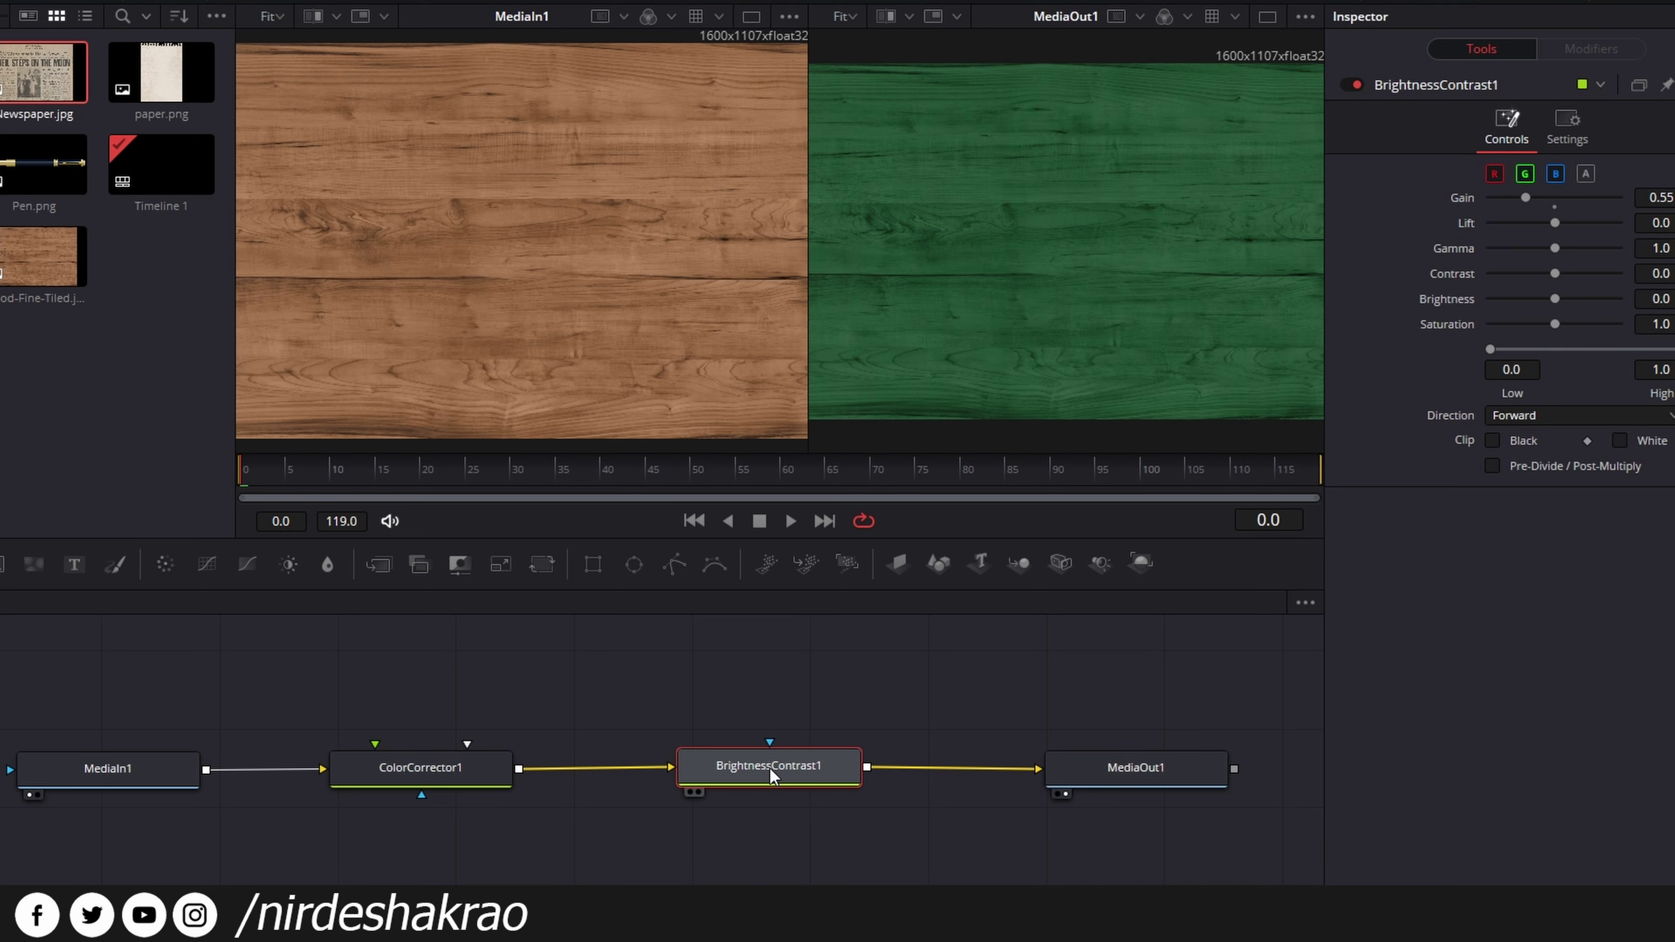
key("2")
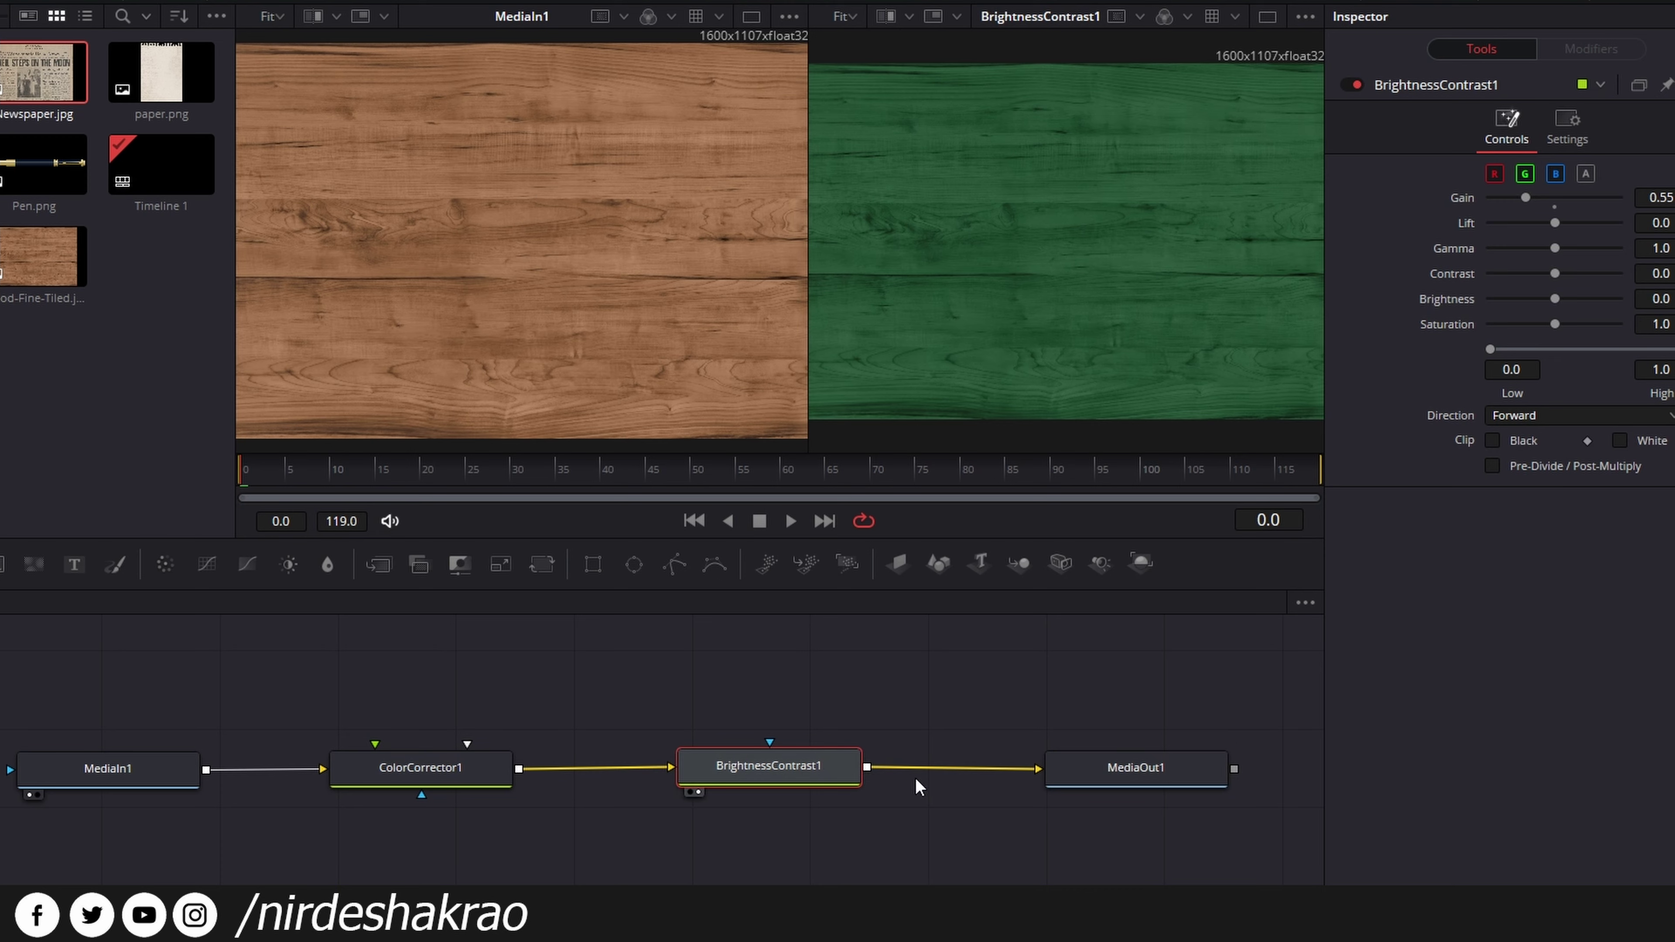
left_click(476, 772)
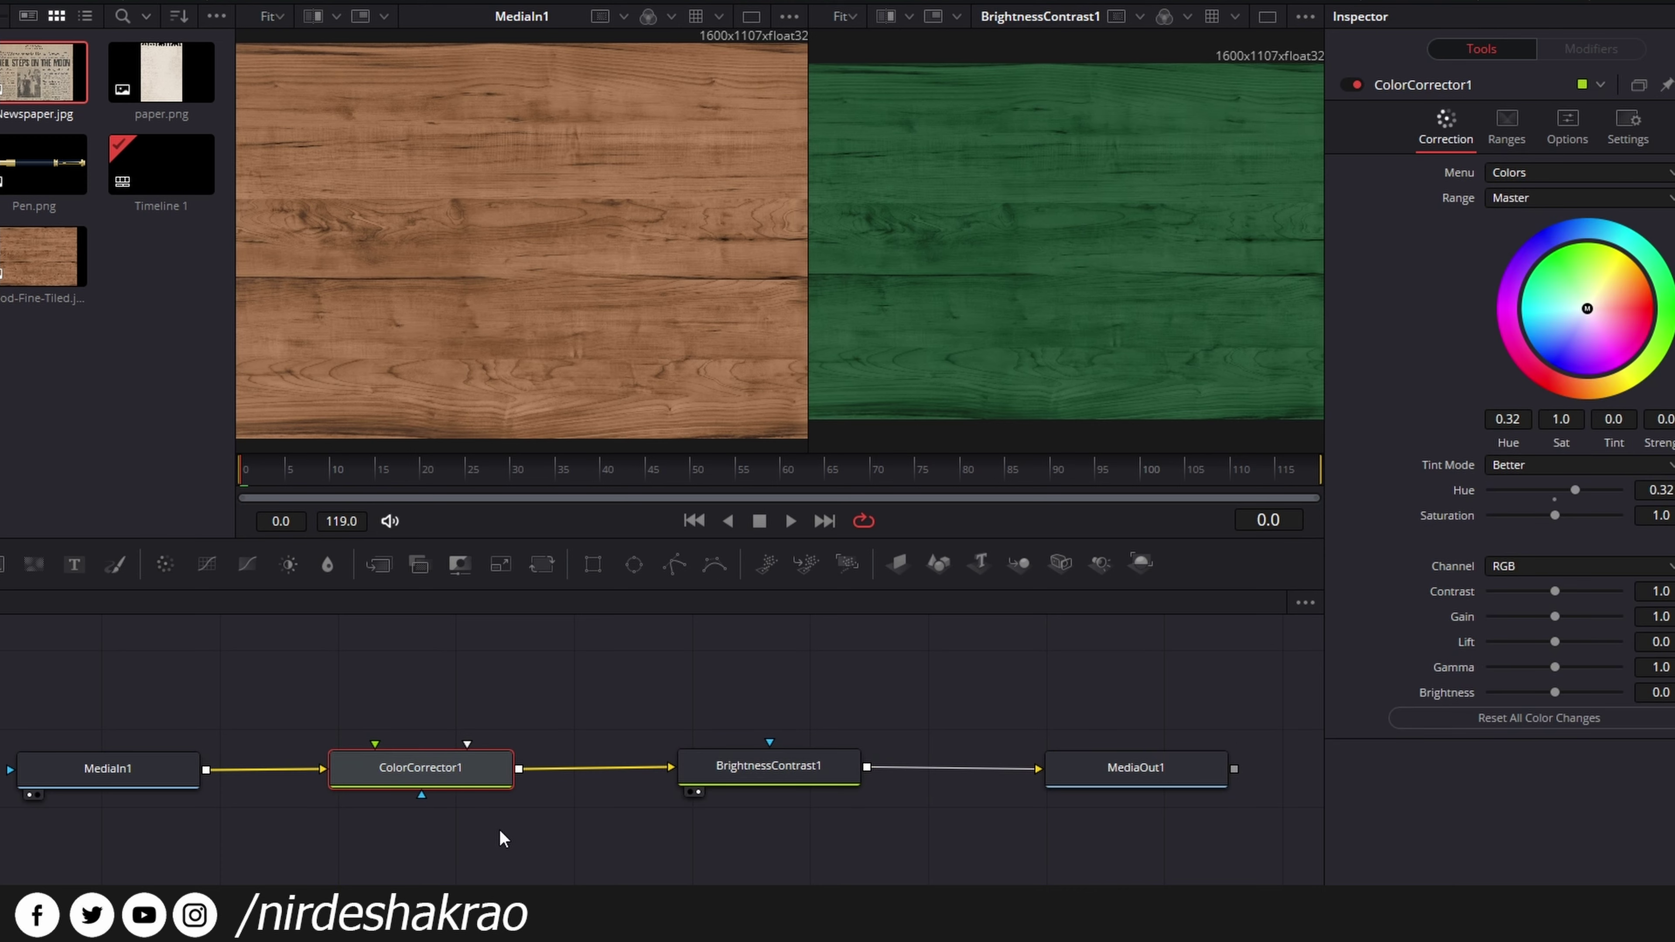
key("2")
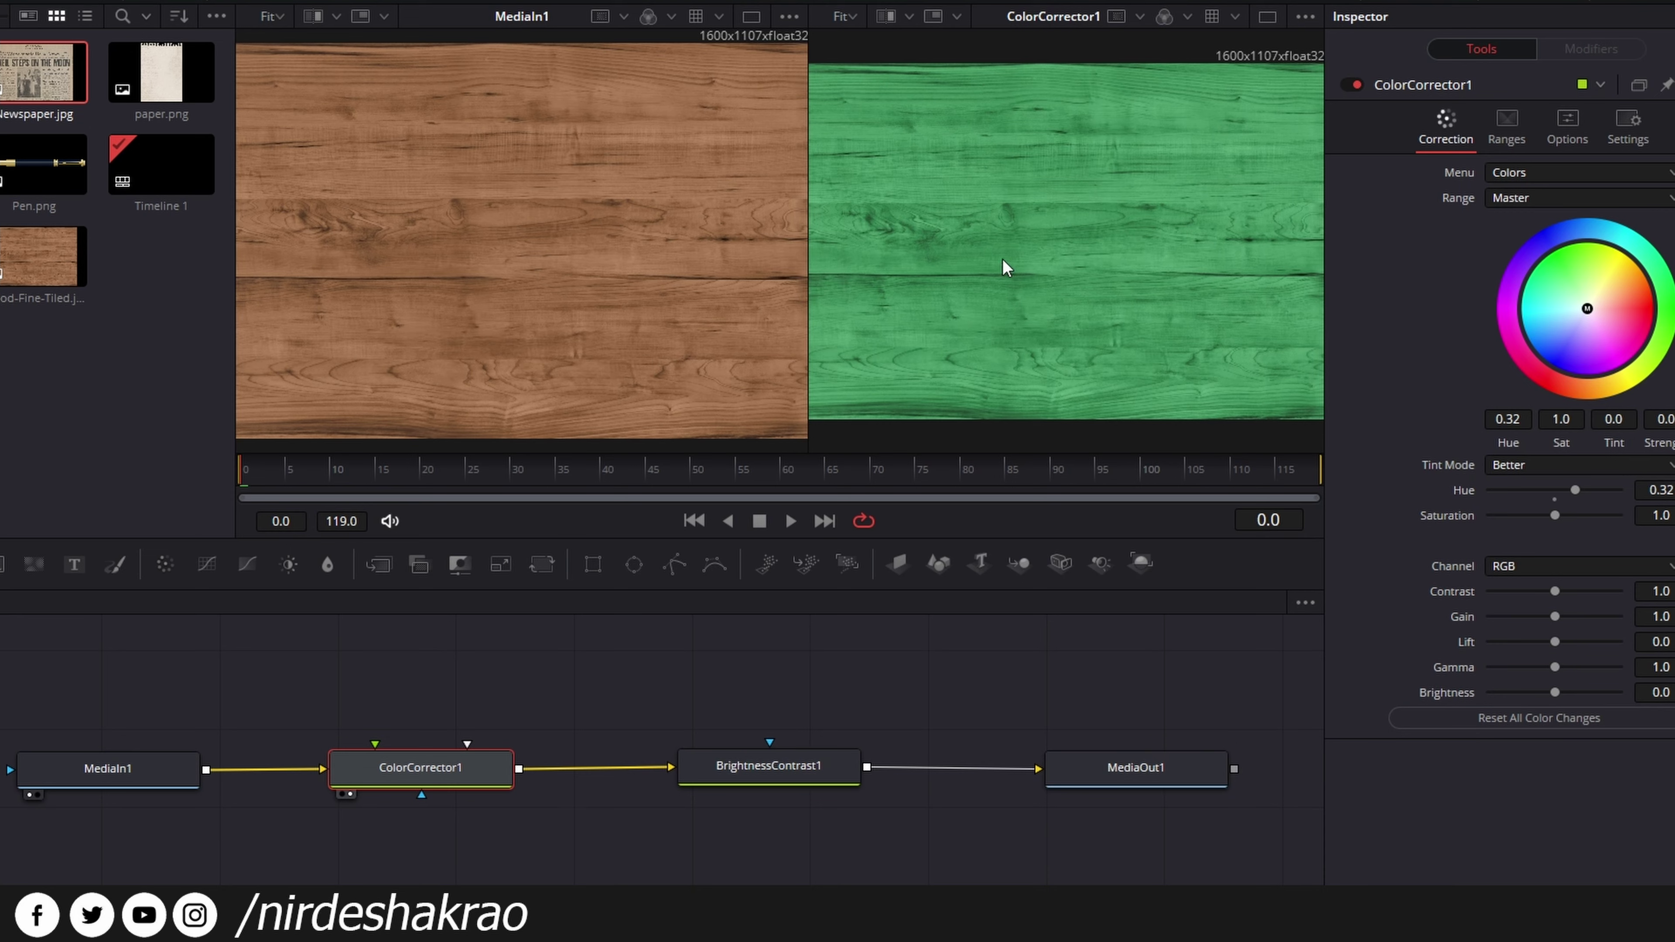
left_click_drag(418, 777, 442, 771)
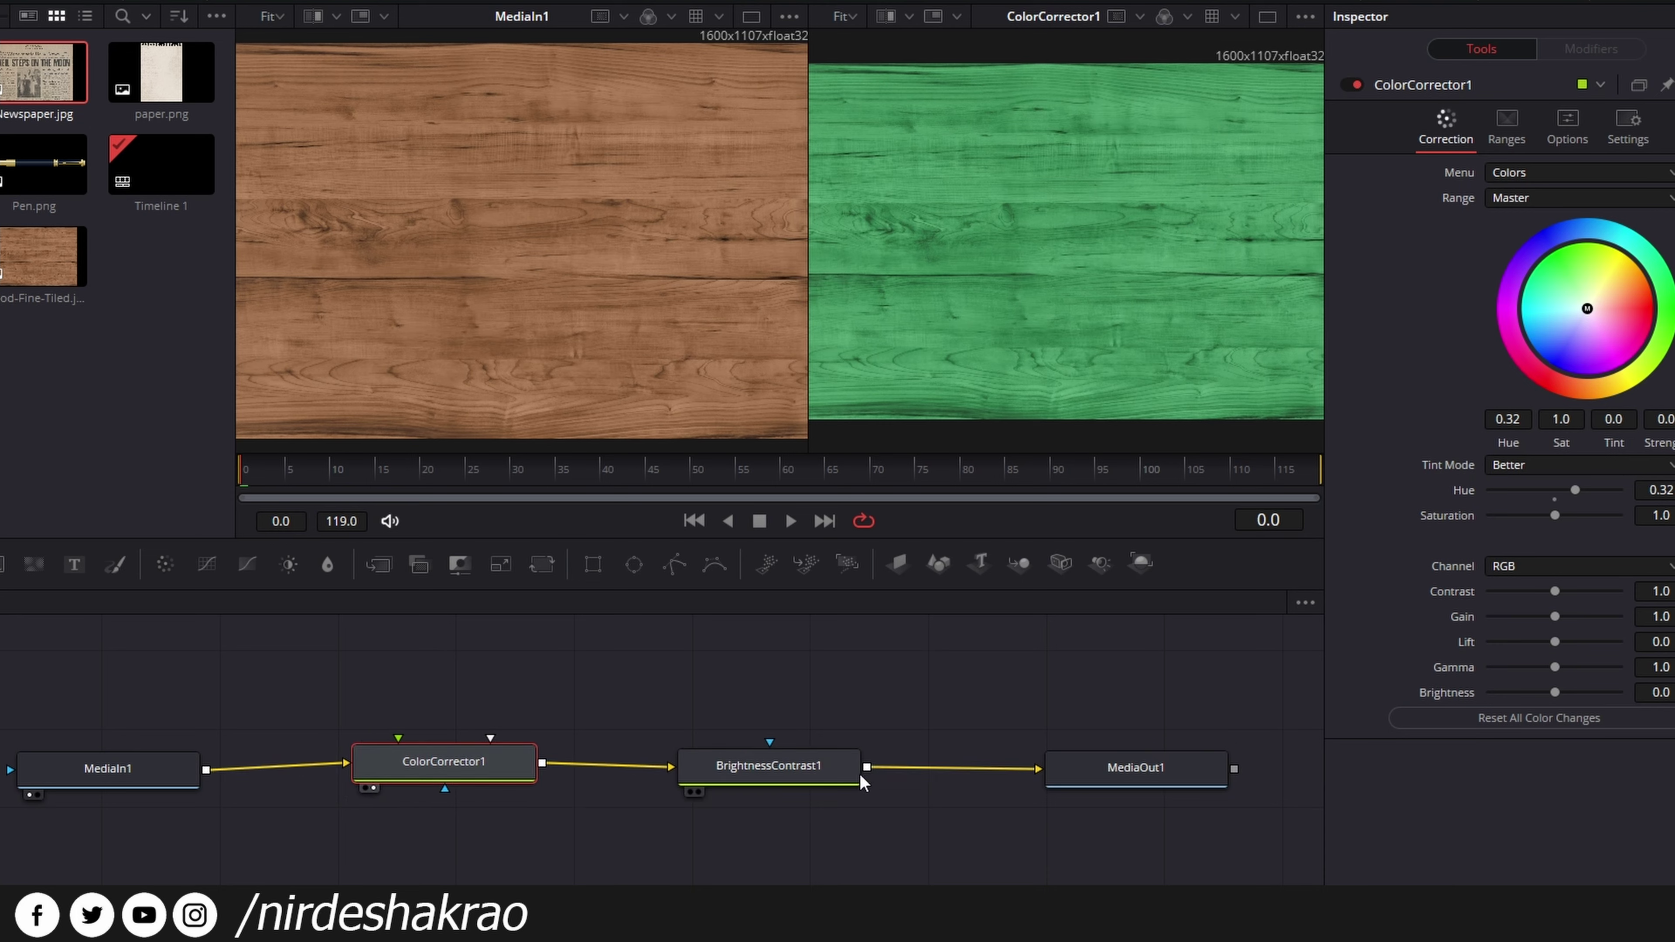
left_click(825, 766)
key("2")
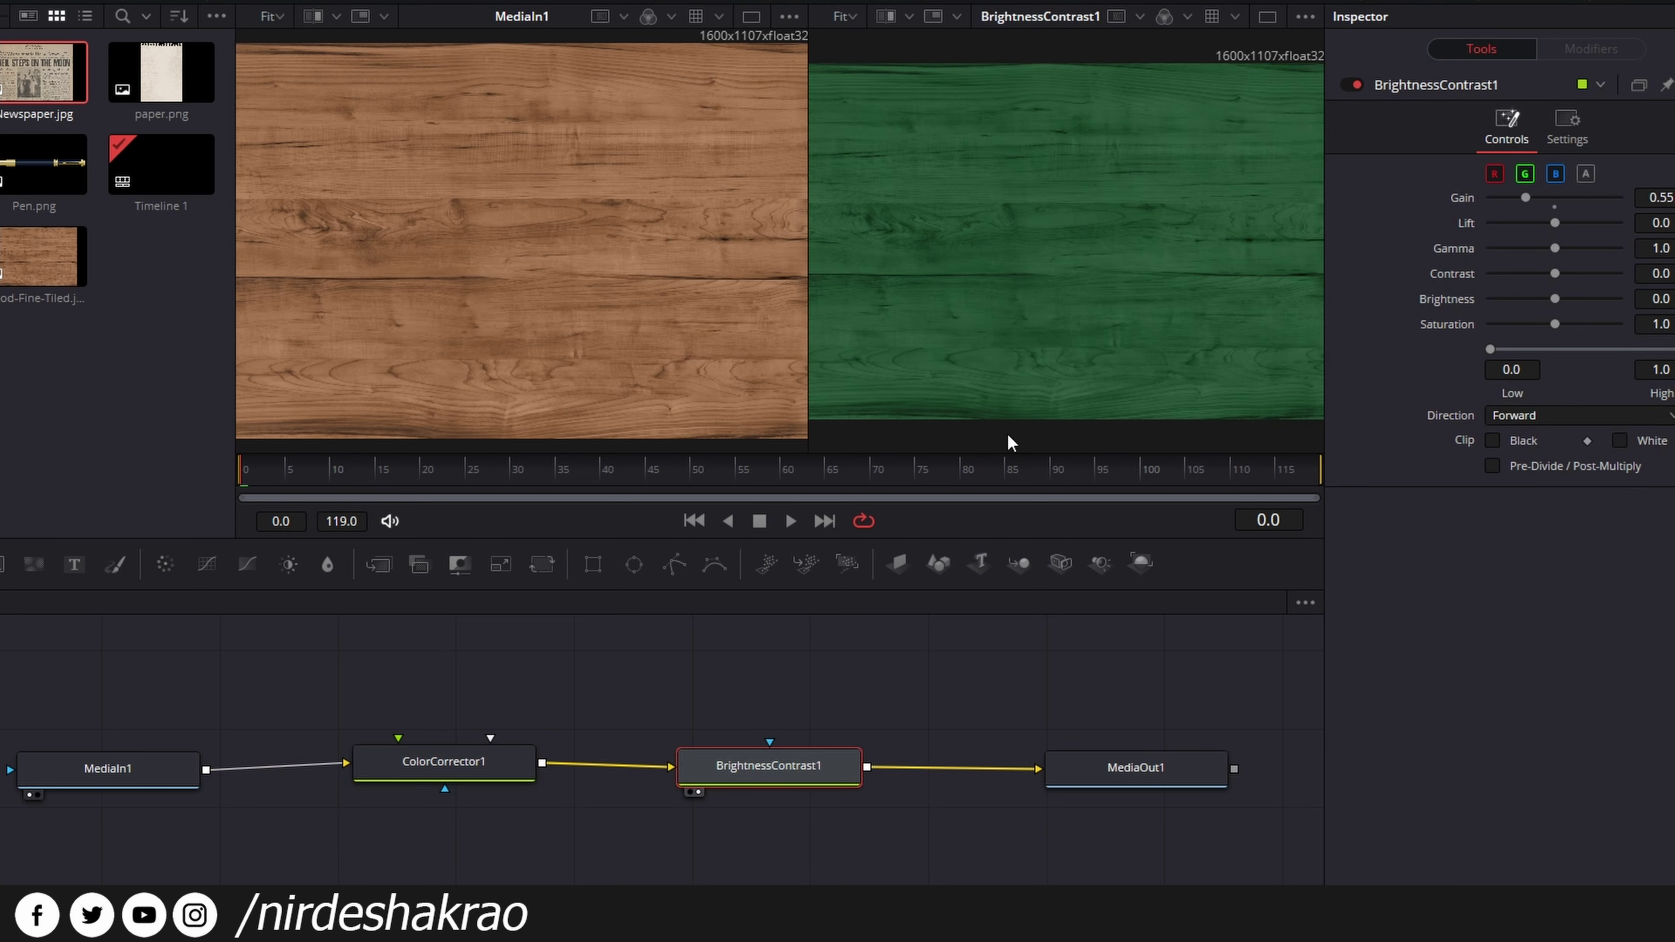
left_click(1134, 771)
key("2")
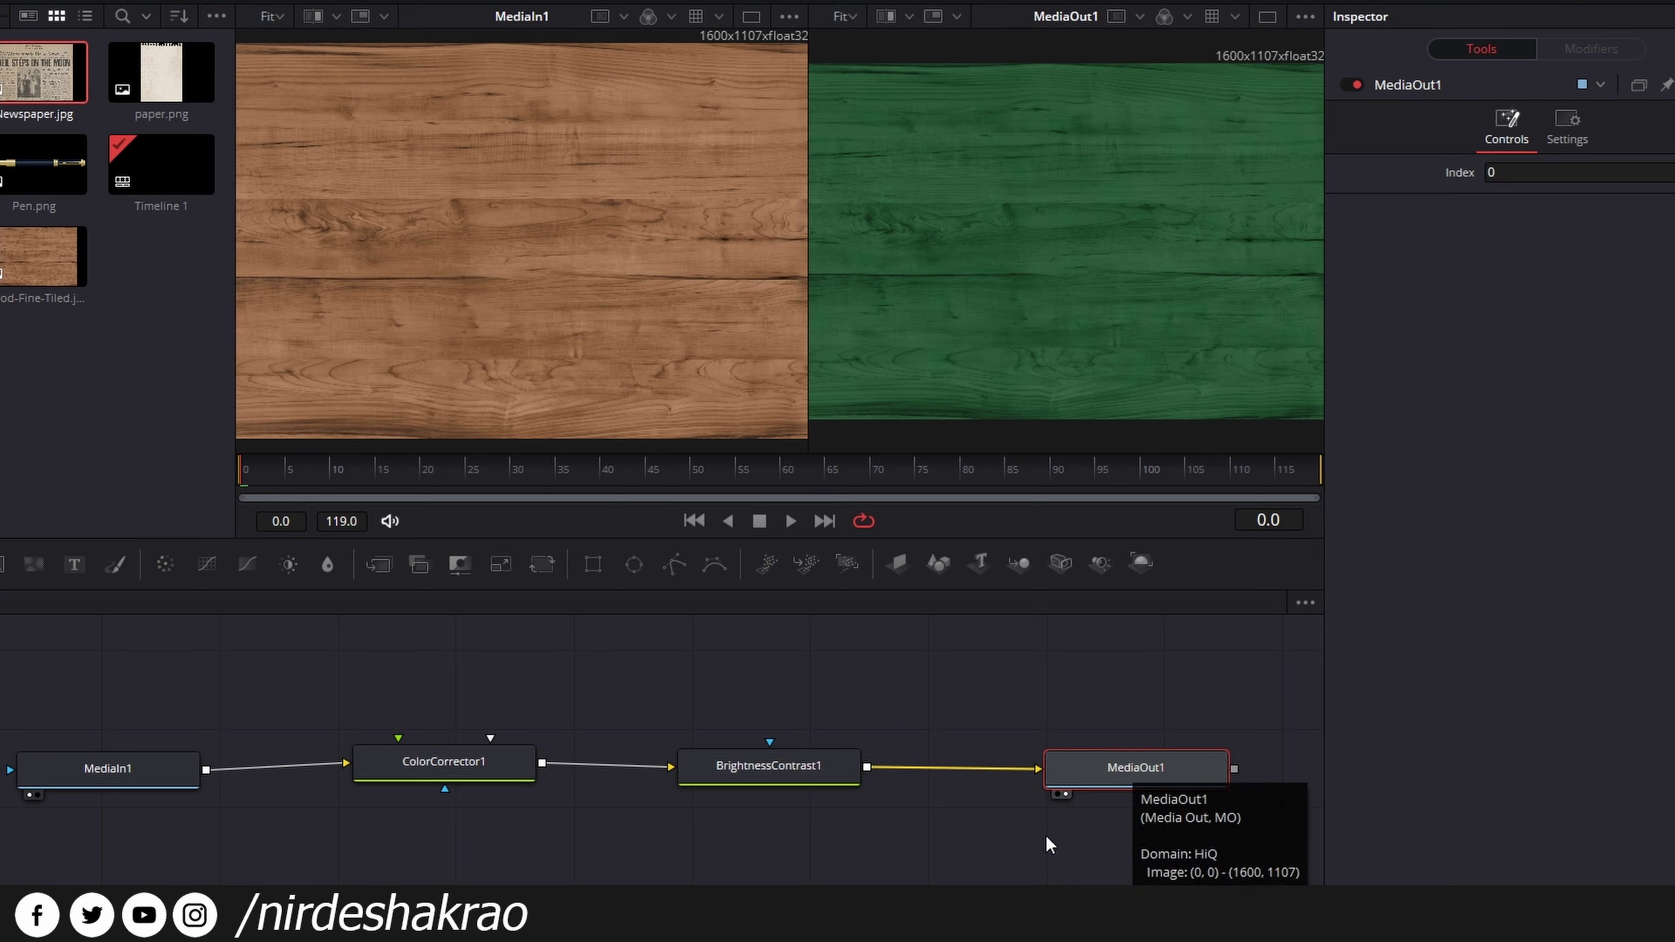
left_click_drag(159, 771, 119, 770)
left_click_drag(393, 768, 367, 773)
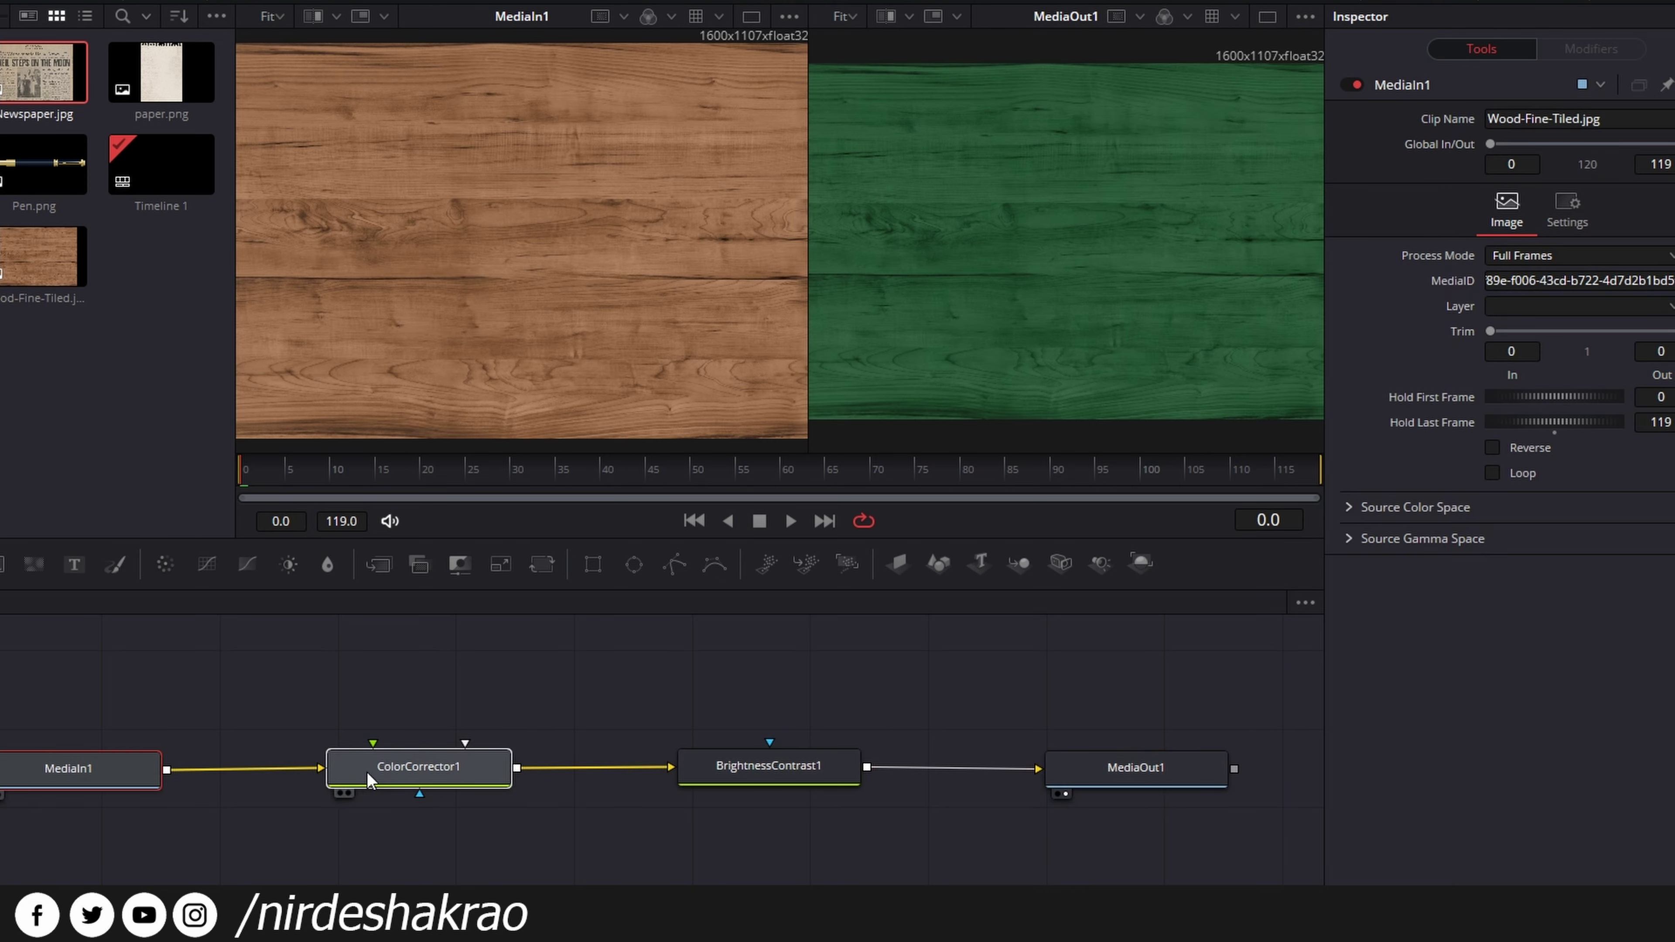
left_click_drag(791, 768, 785, 767)
left_click(784, 766)
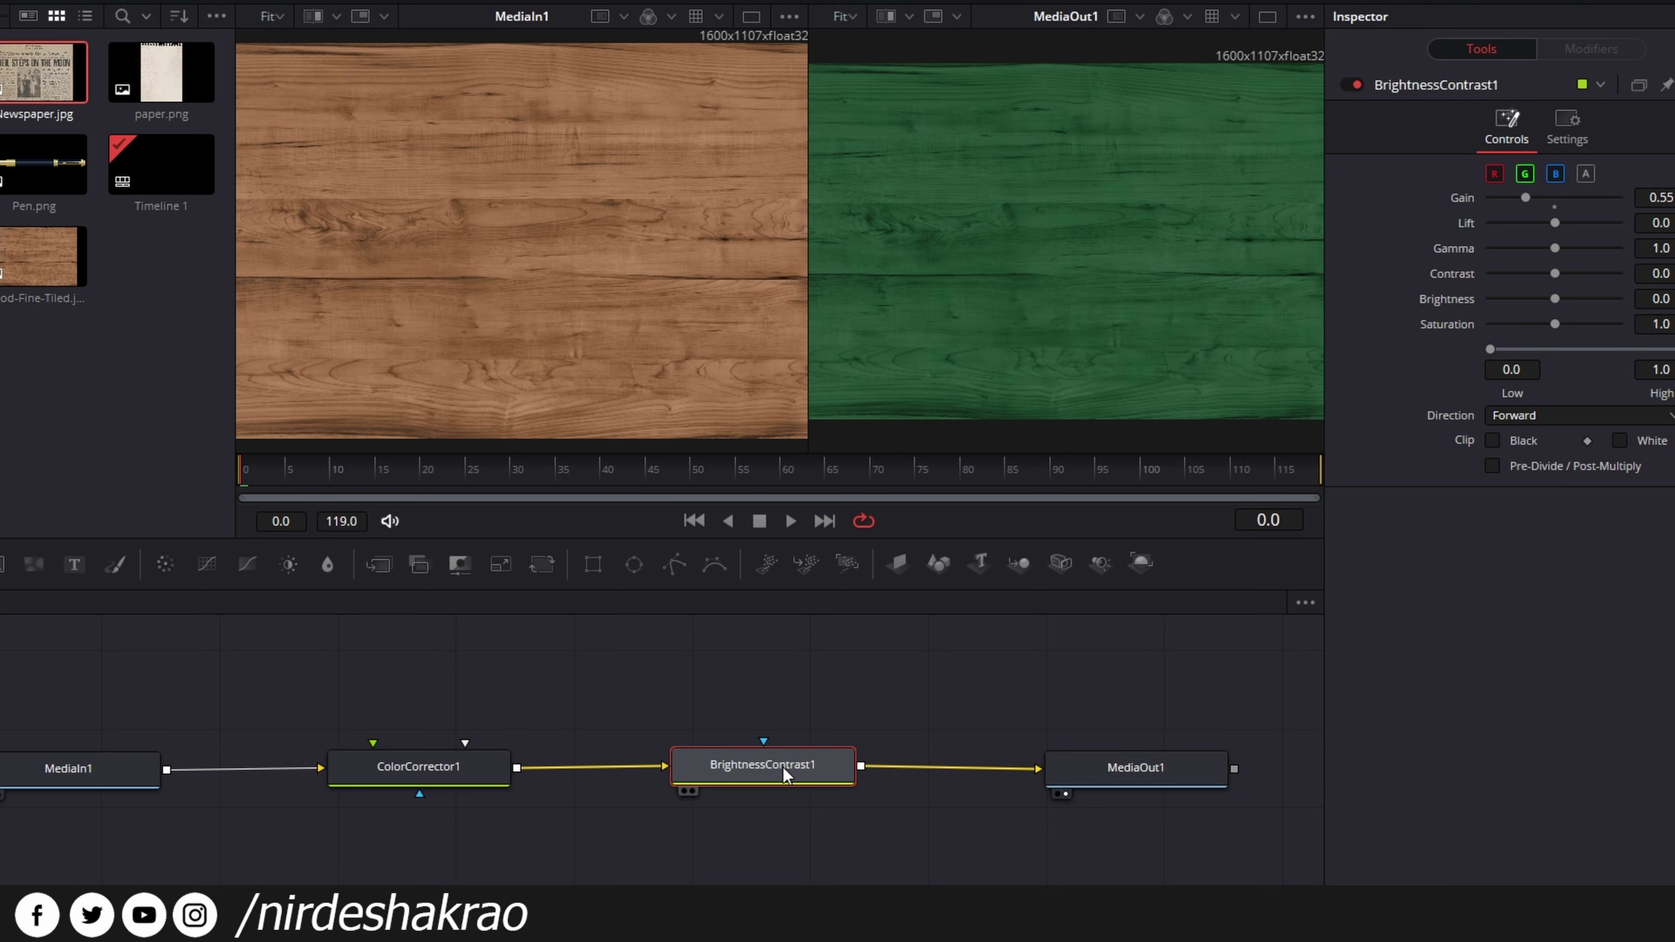
- Rearrange MediaIn1, ColorCorrector1, BrightnessContrast1 and MediaOut1 into a horizontal chain
left_click_drag(132, 778, 428, 850)
left_click_drag(419, 767, 382, 771)
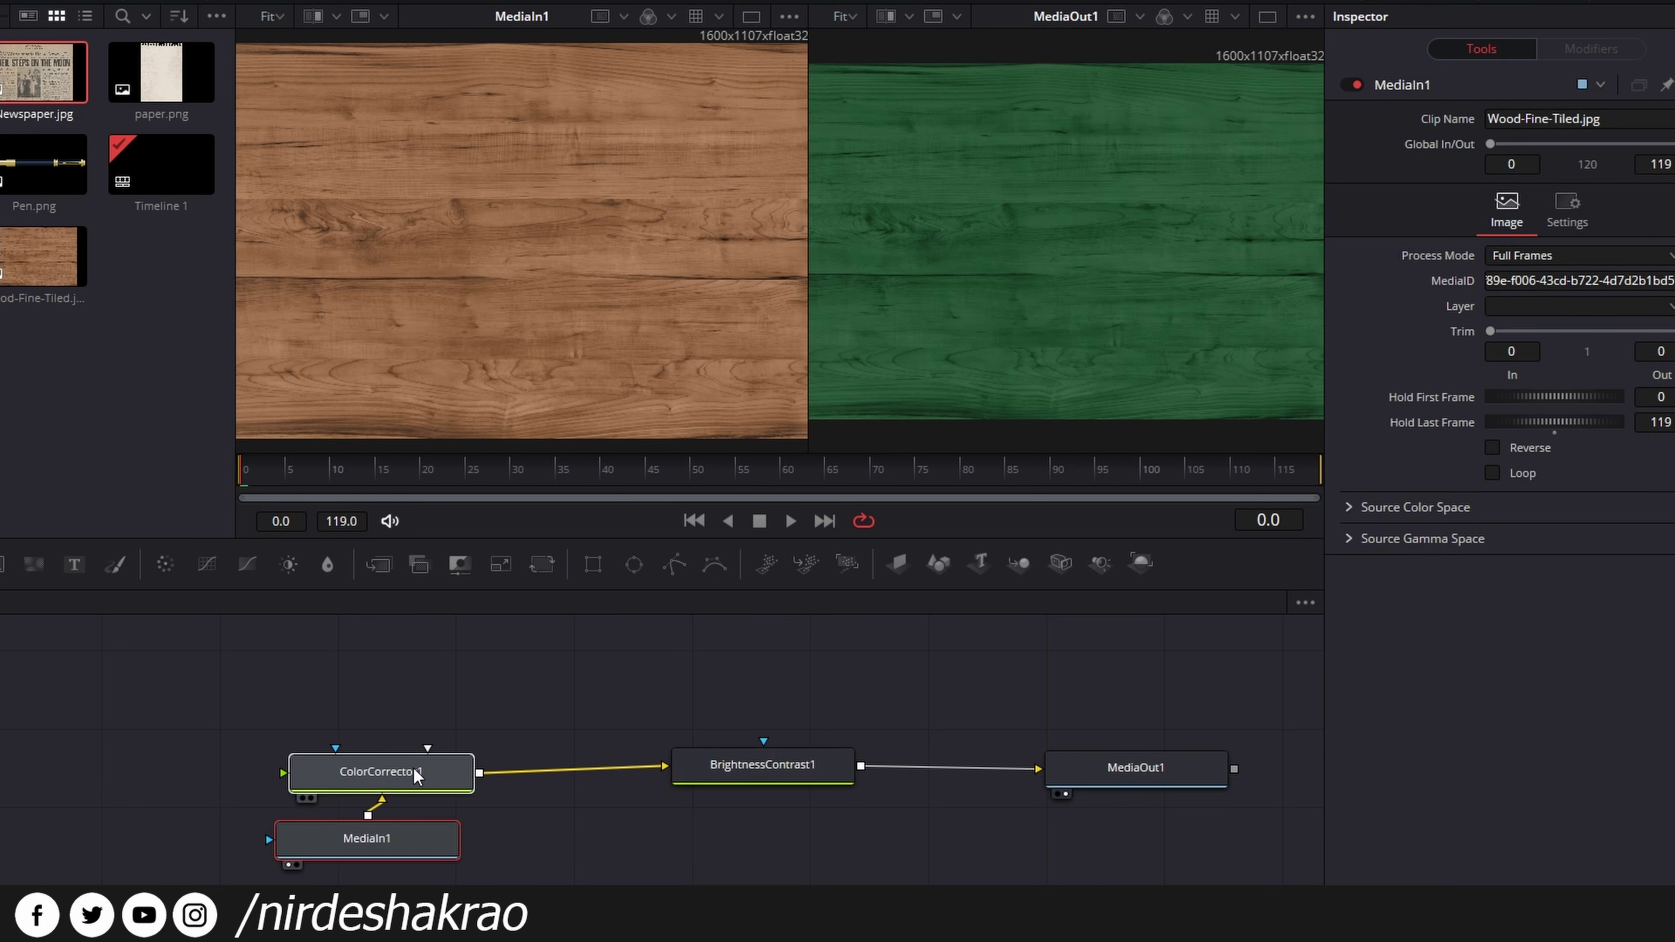
left_click_drag(762, 764, 377, 714)
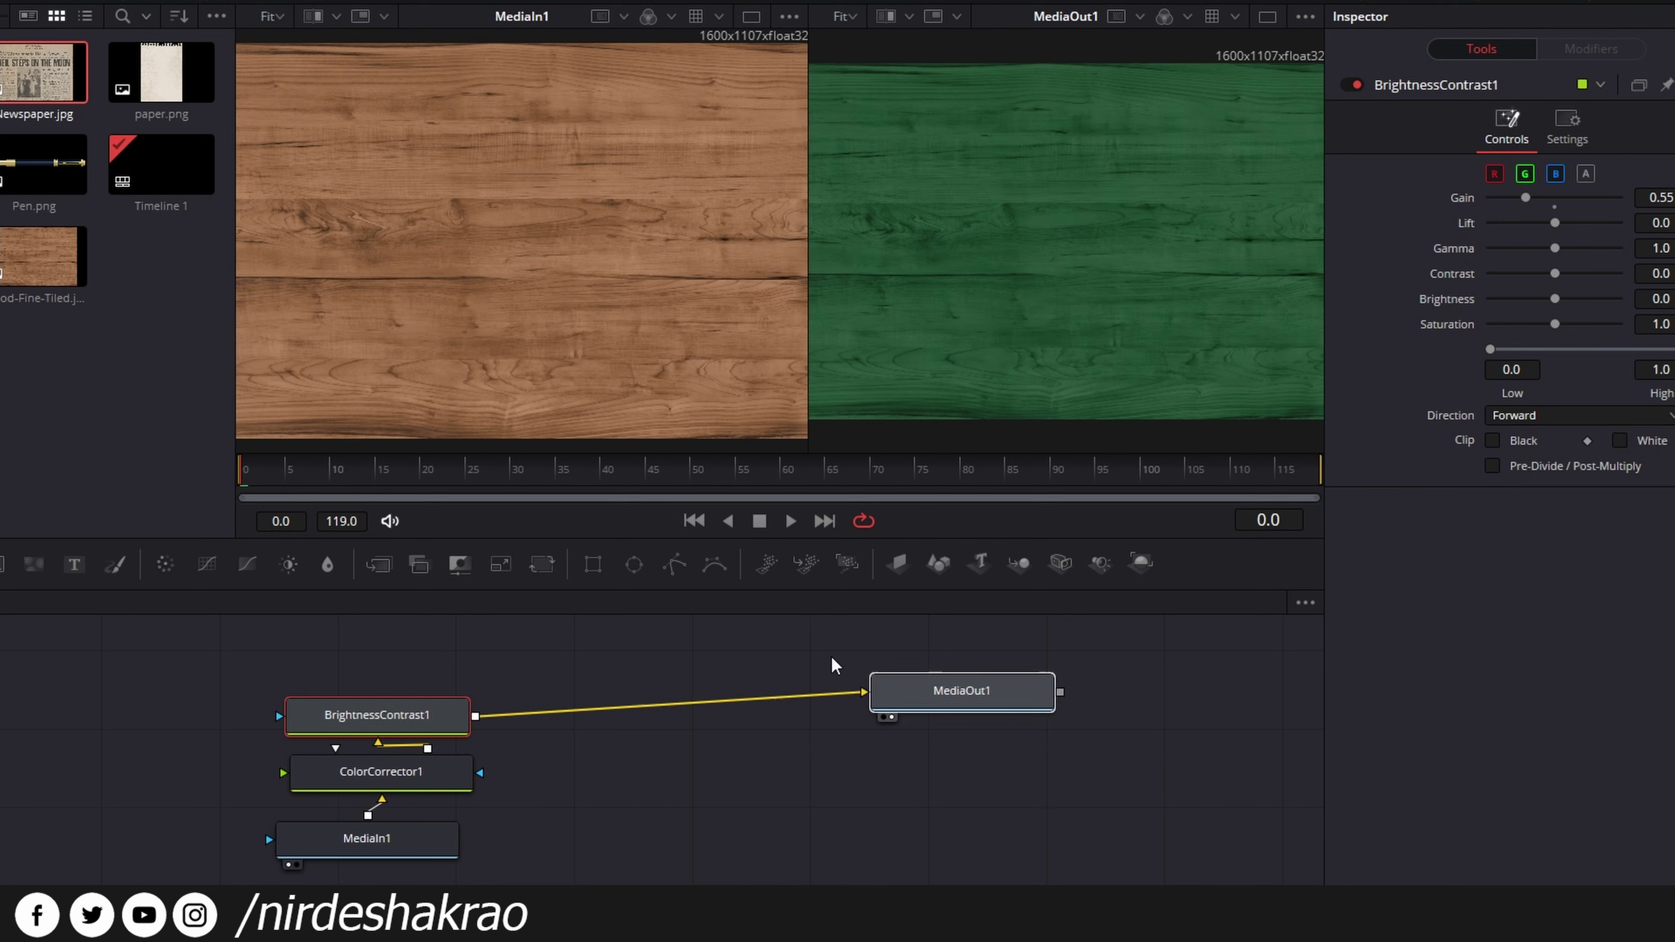
left_click_drag(1162, 770, 404, 661)
mouse_move(428, 832)
left_mouse_down()
mouse_move(442, 824)
mouse_move(415, 781)
left_mouse_up()
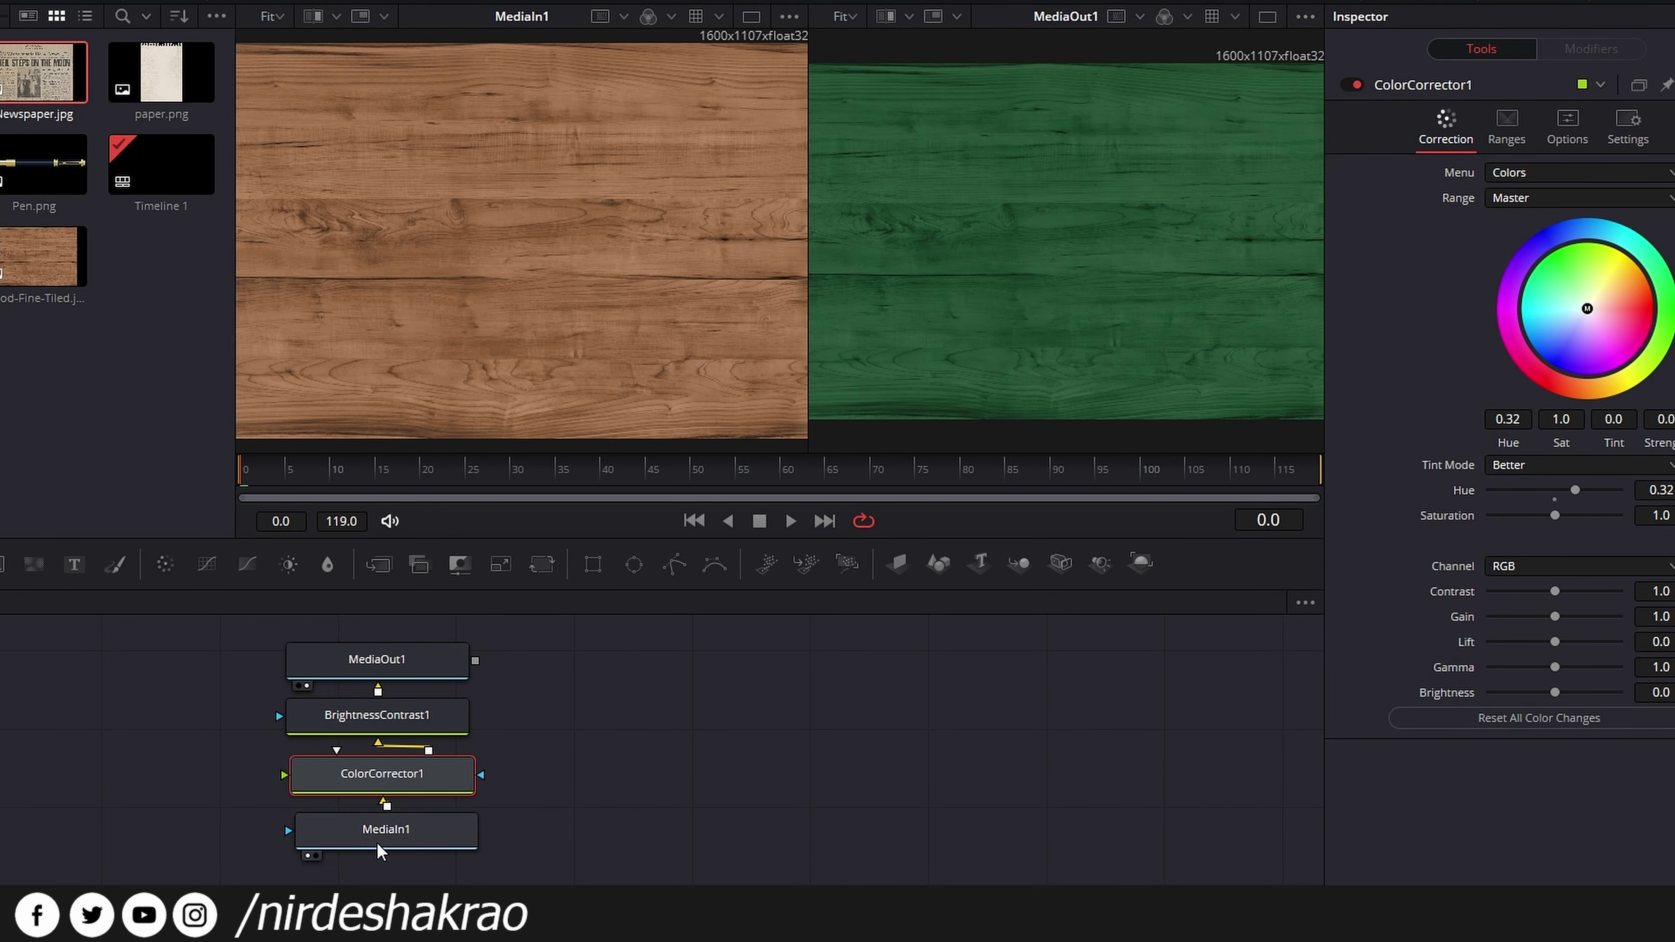
left_click_drag(396, 831, 59, 752)
left_click_drag(396, 779, 317, 768)
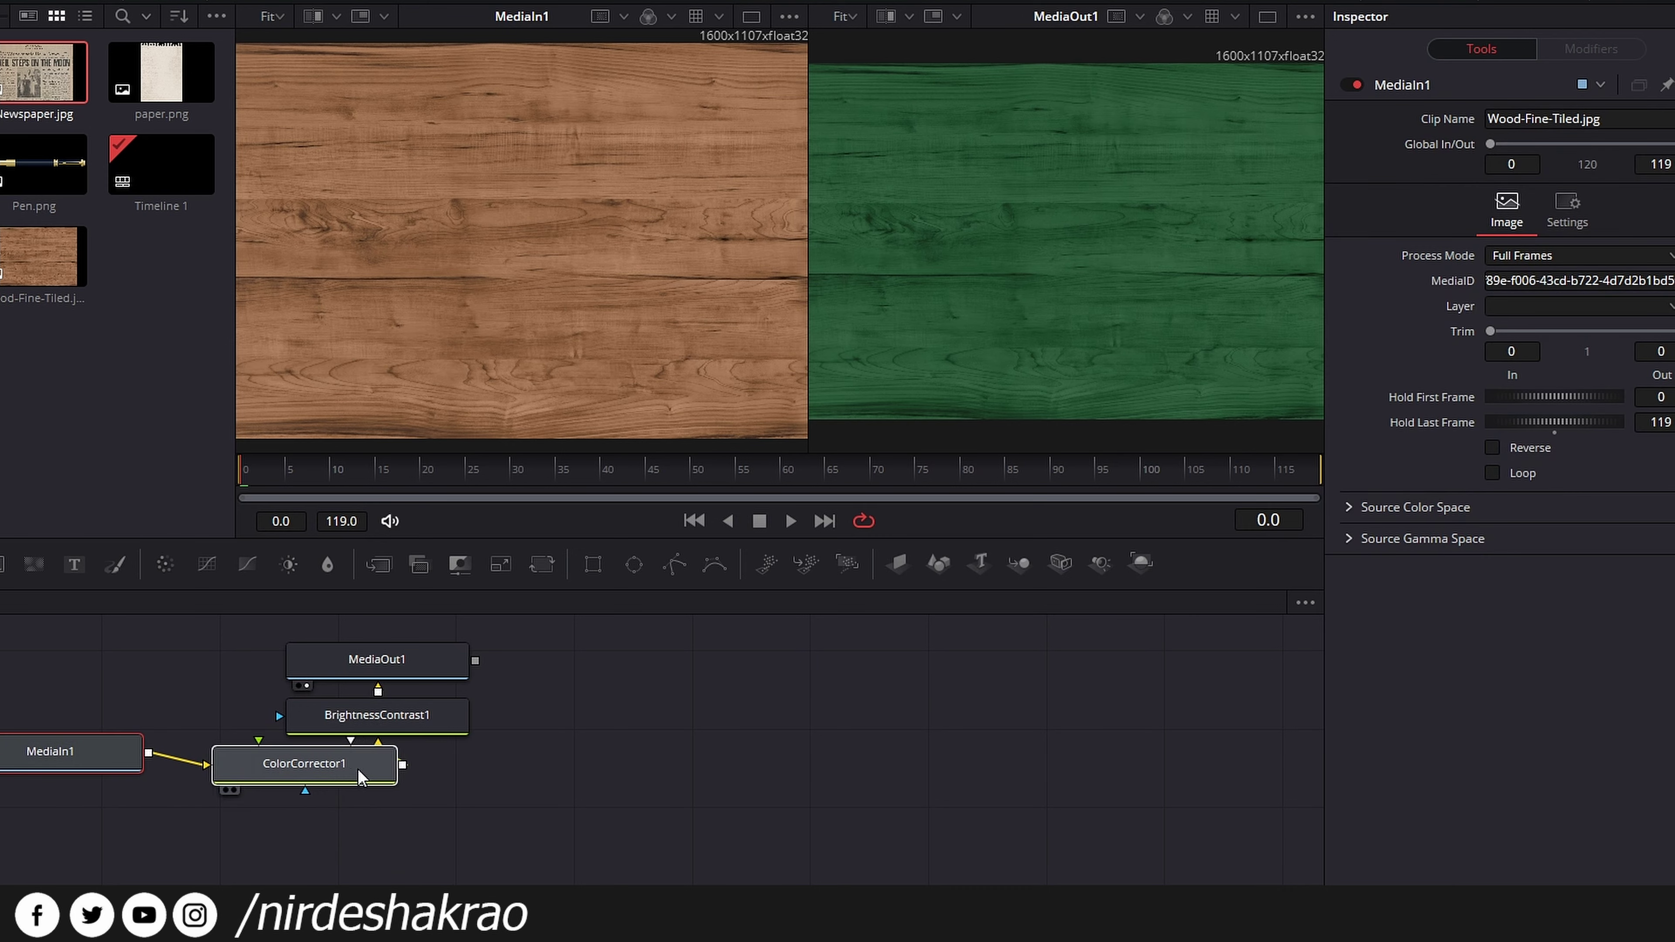
left_click_drag(396, 719, 593, 759)
mouse_move(450, 668)
left_mouse_down()
mouse_move(1045, 677)
mouse_move(1178, 766)
left_mouse_up()
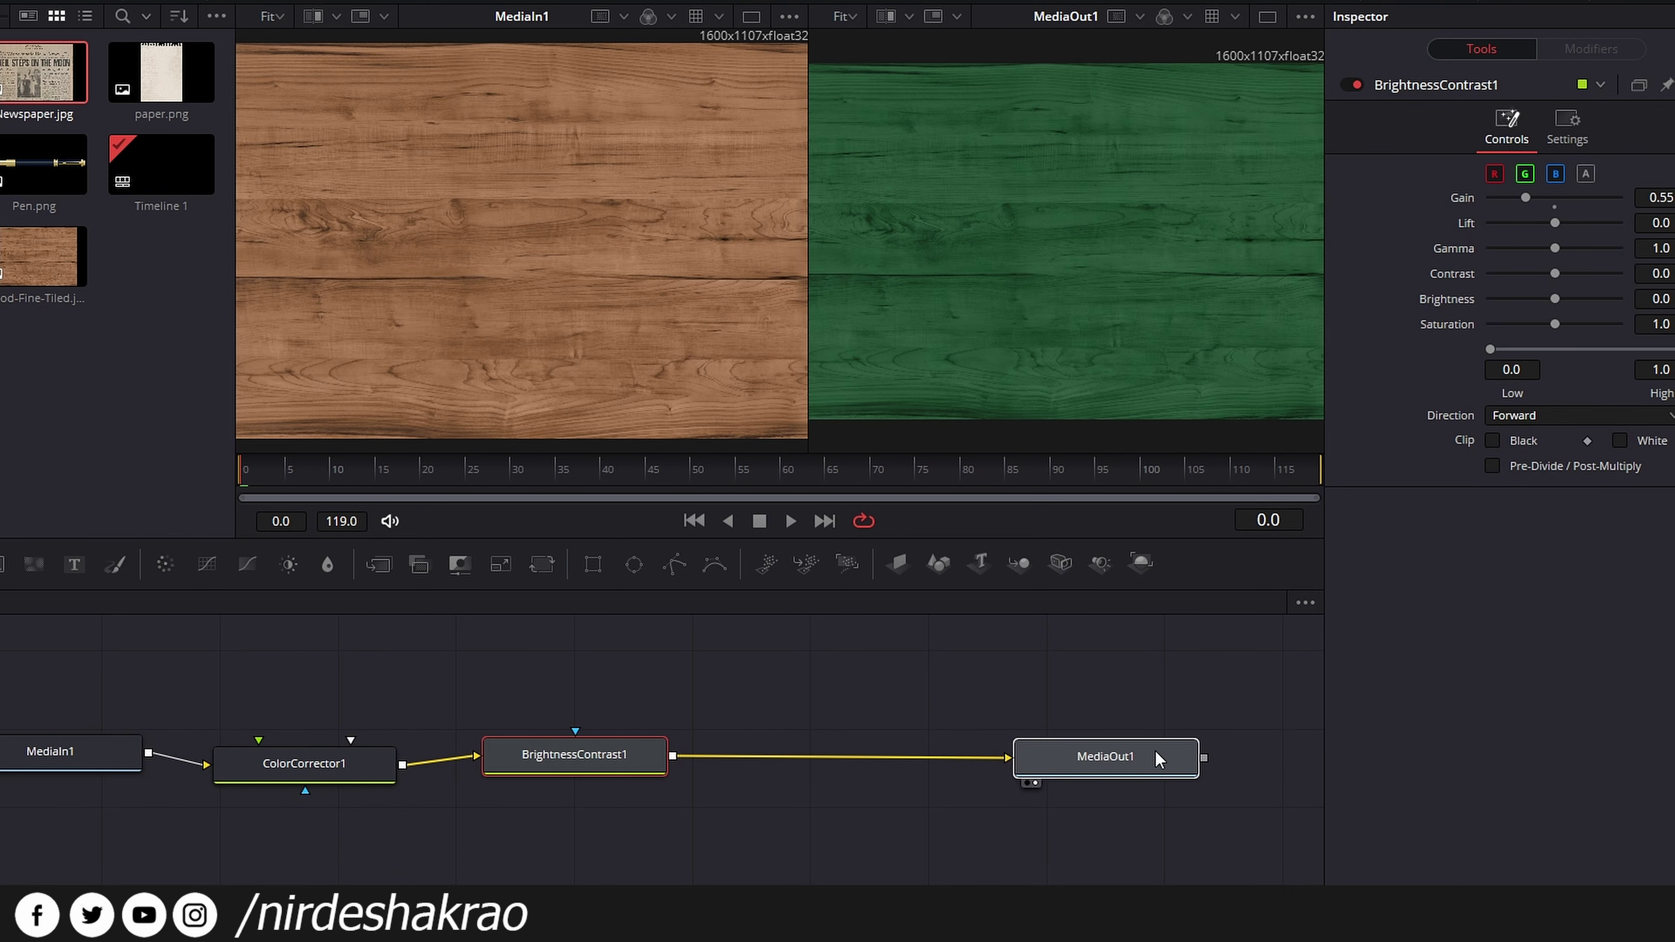
- Even out the node spacing in one row, review ColorCorrector1's Hue 0.32, and box-select both correction nodes
left_click_drag(612, 769, 765, 766)
left_click_drag(310, 790, 363, 779)
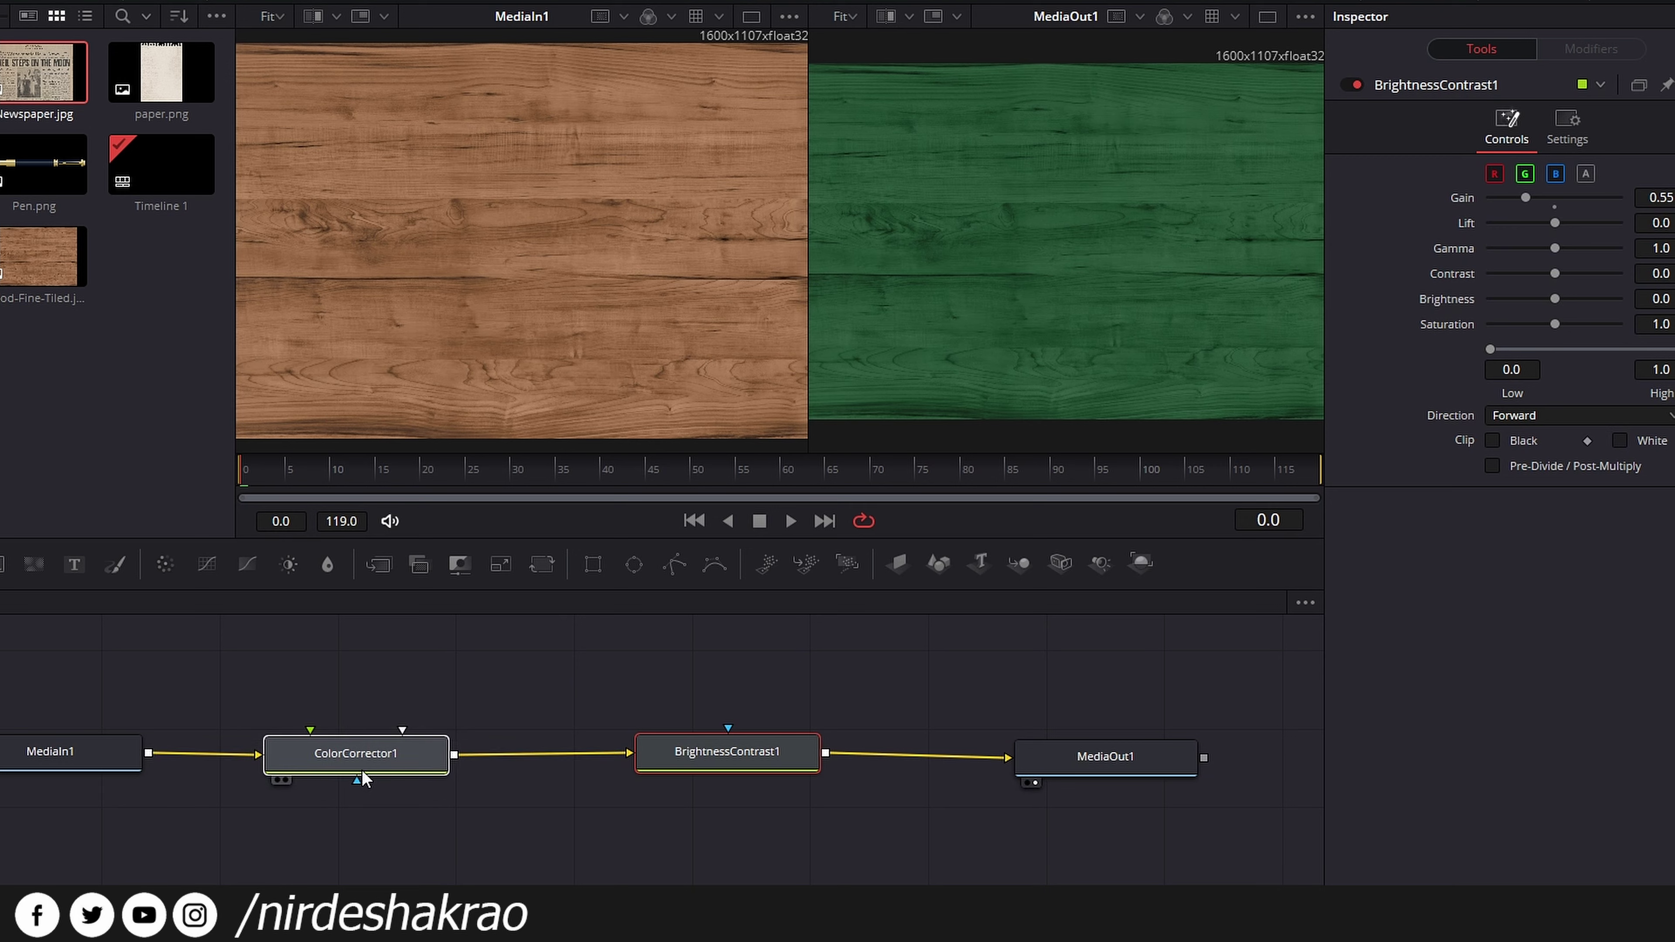
left_click_drag(742, 764, 739, 764)
left_click_drag(1138, 763, 1127, 758)
left_click(1128, 757)
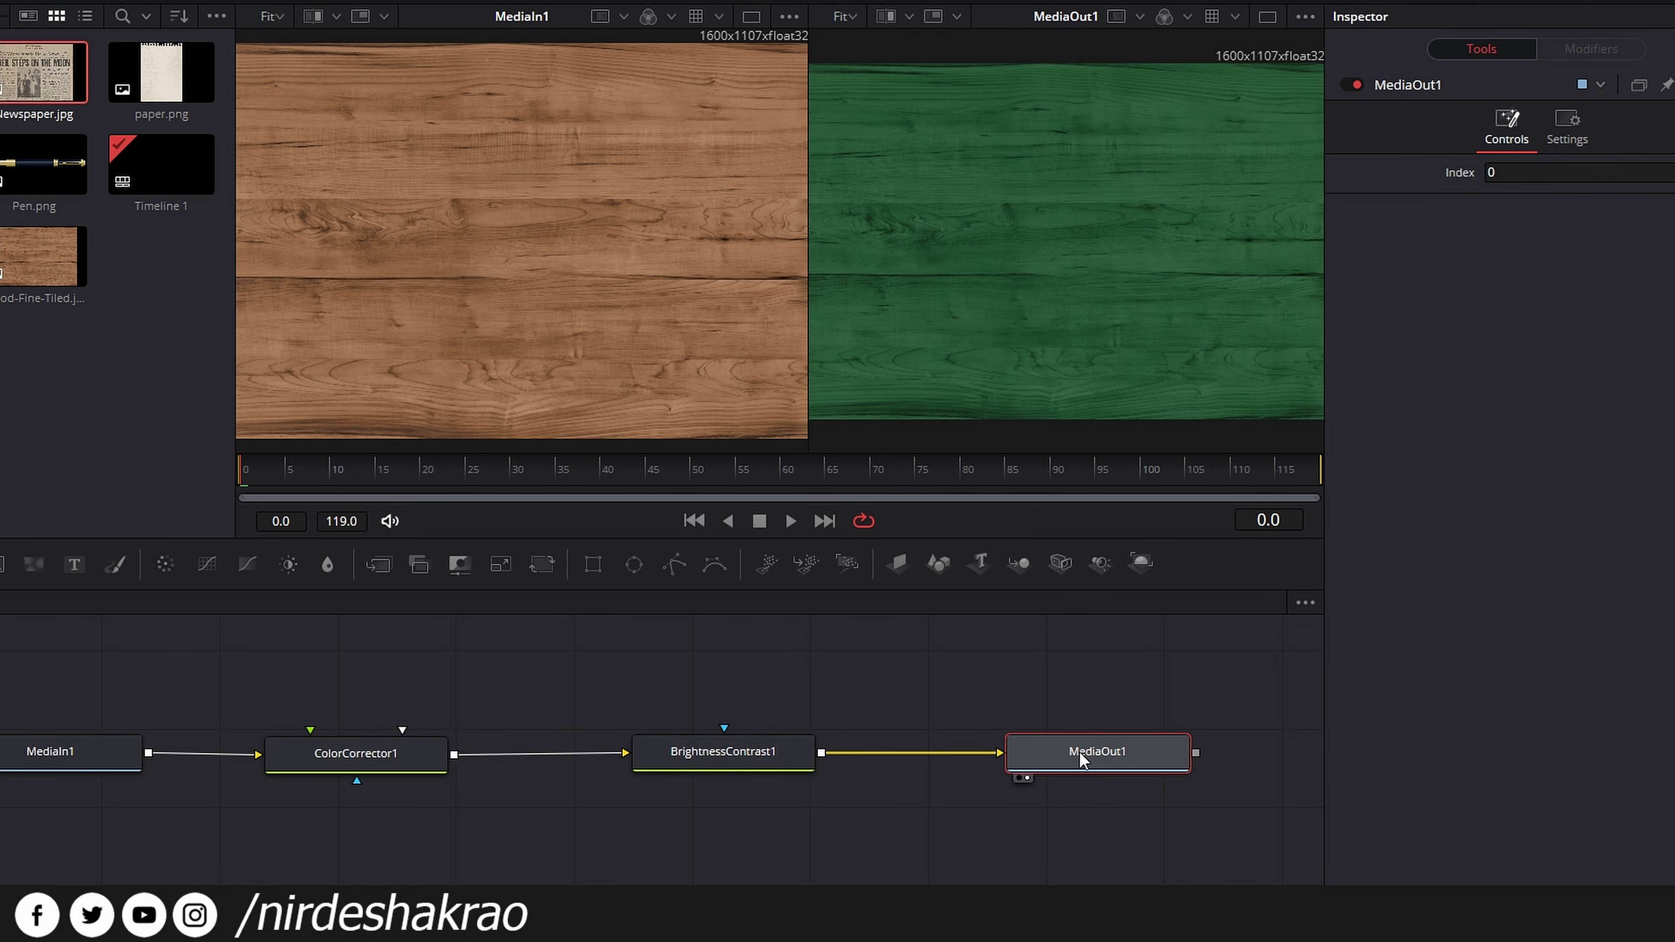
left_click_drag(415, 763, 421, 760)
left_click(422, 760)
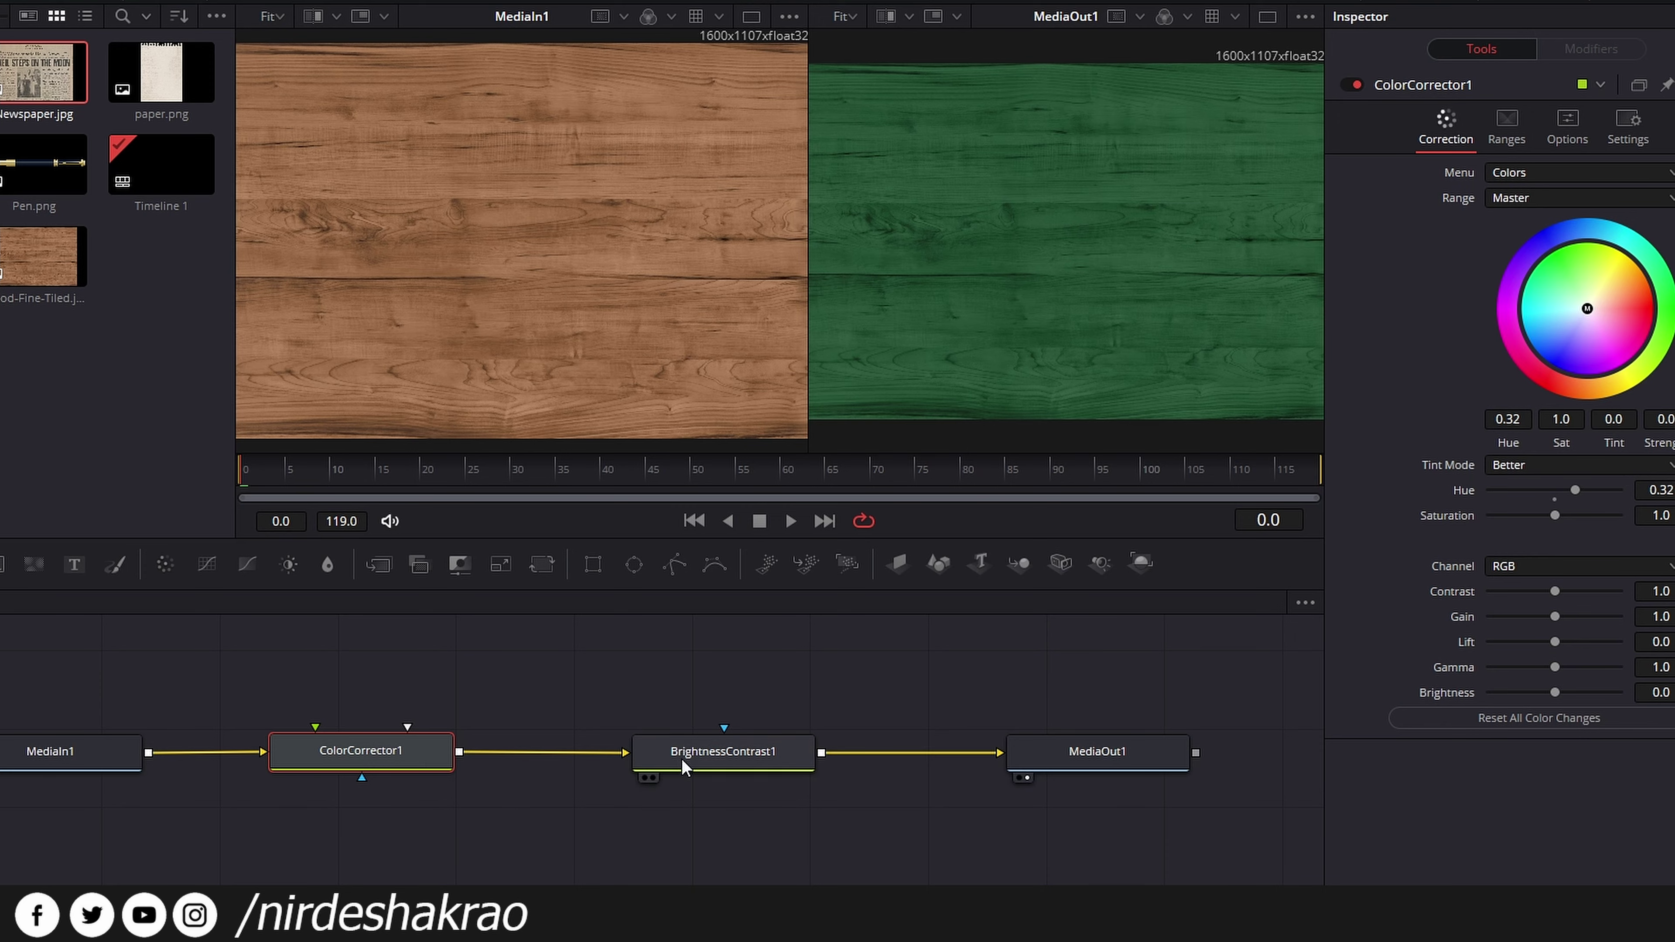
left_click_drag(800, 701, 397, 825)
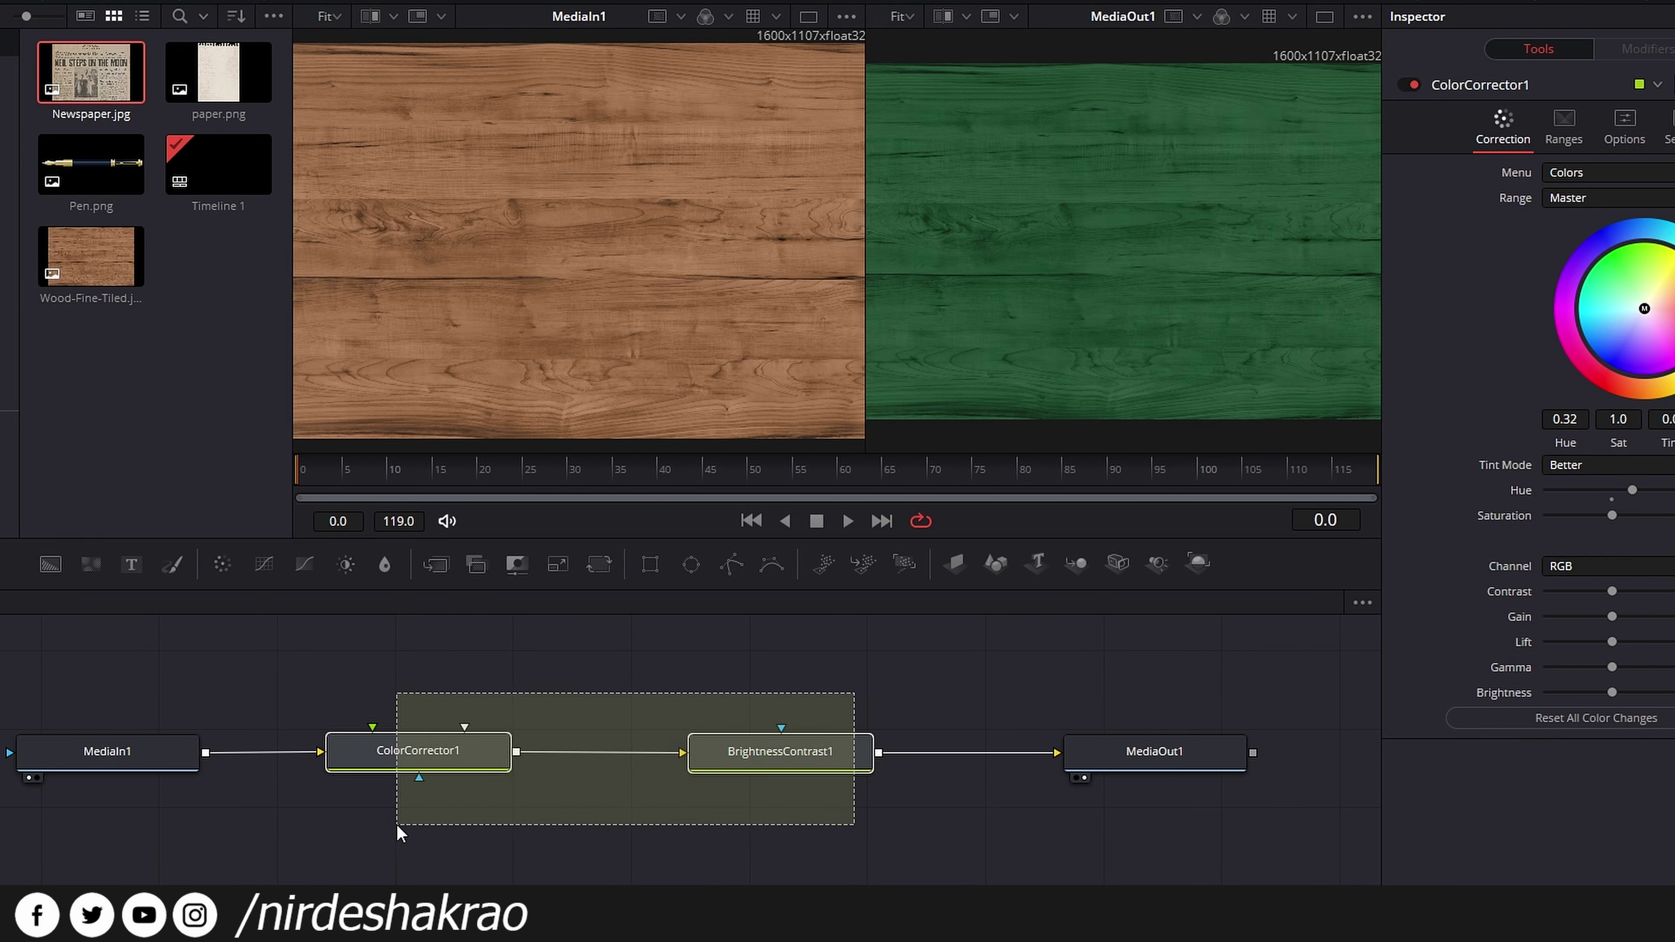
- Delete both correction nodes, then add and delete a test Color Corrector
key("Delete")
left_click(499, 637)
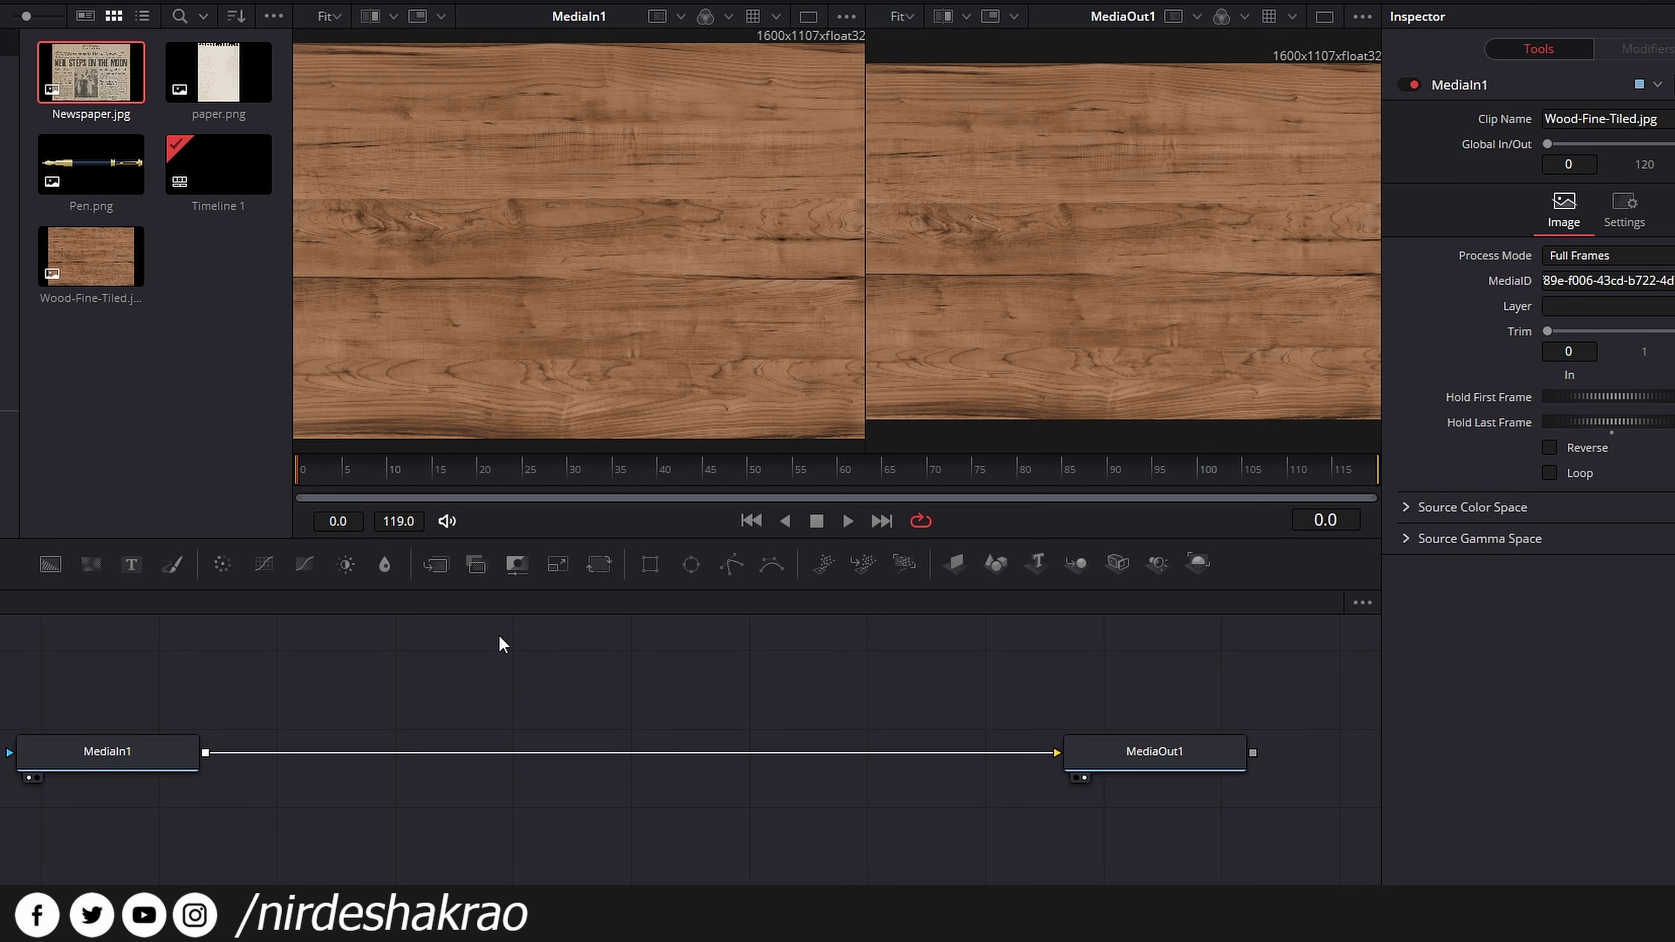
left_click(223, 566)
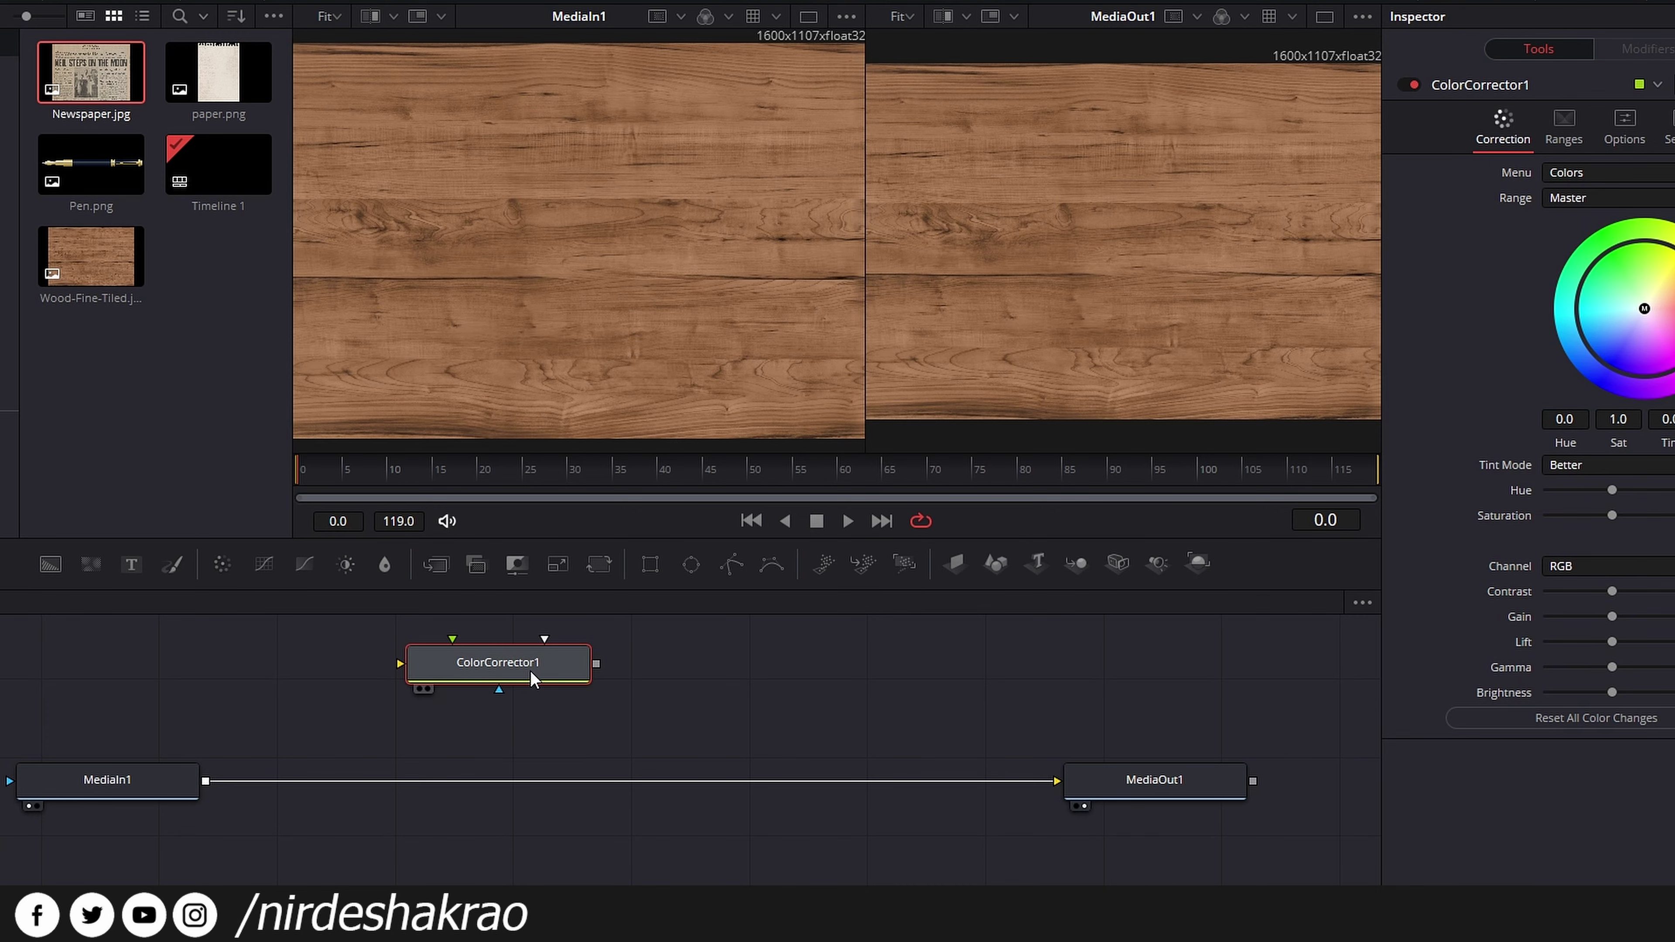
key("Delete")
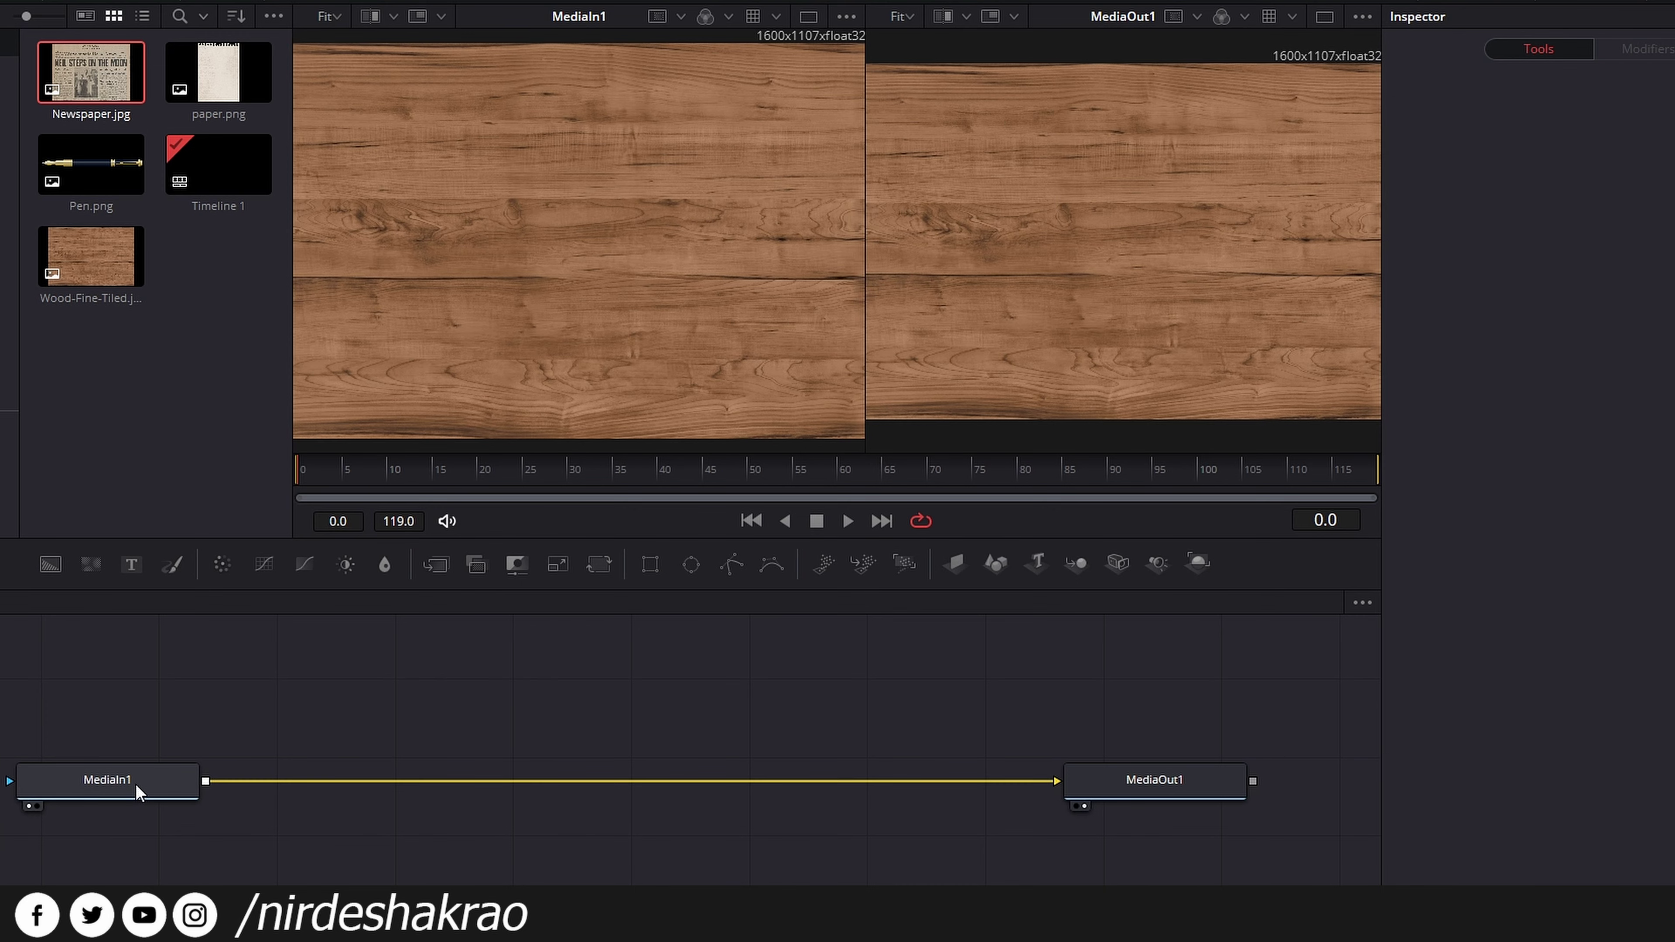
- Insert a Color Corrector after MediaIn1, drag it off and back into the link, then delete it
left_click(136, 784)
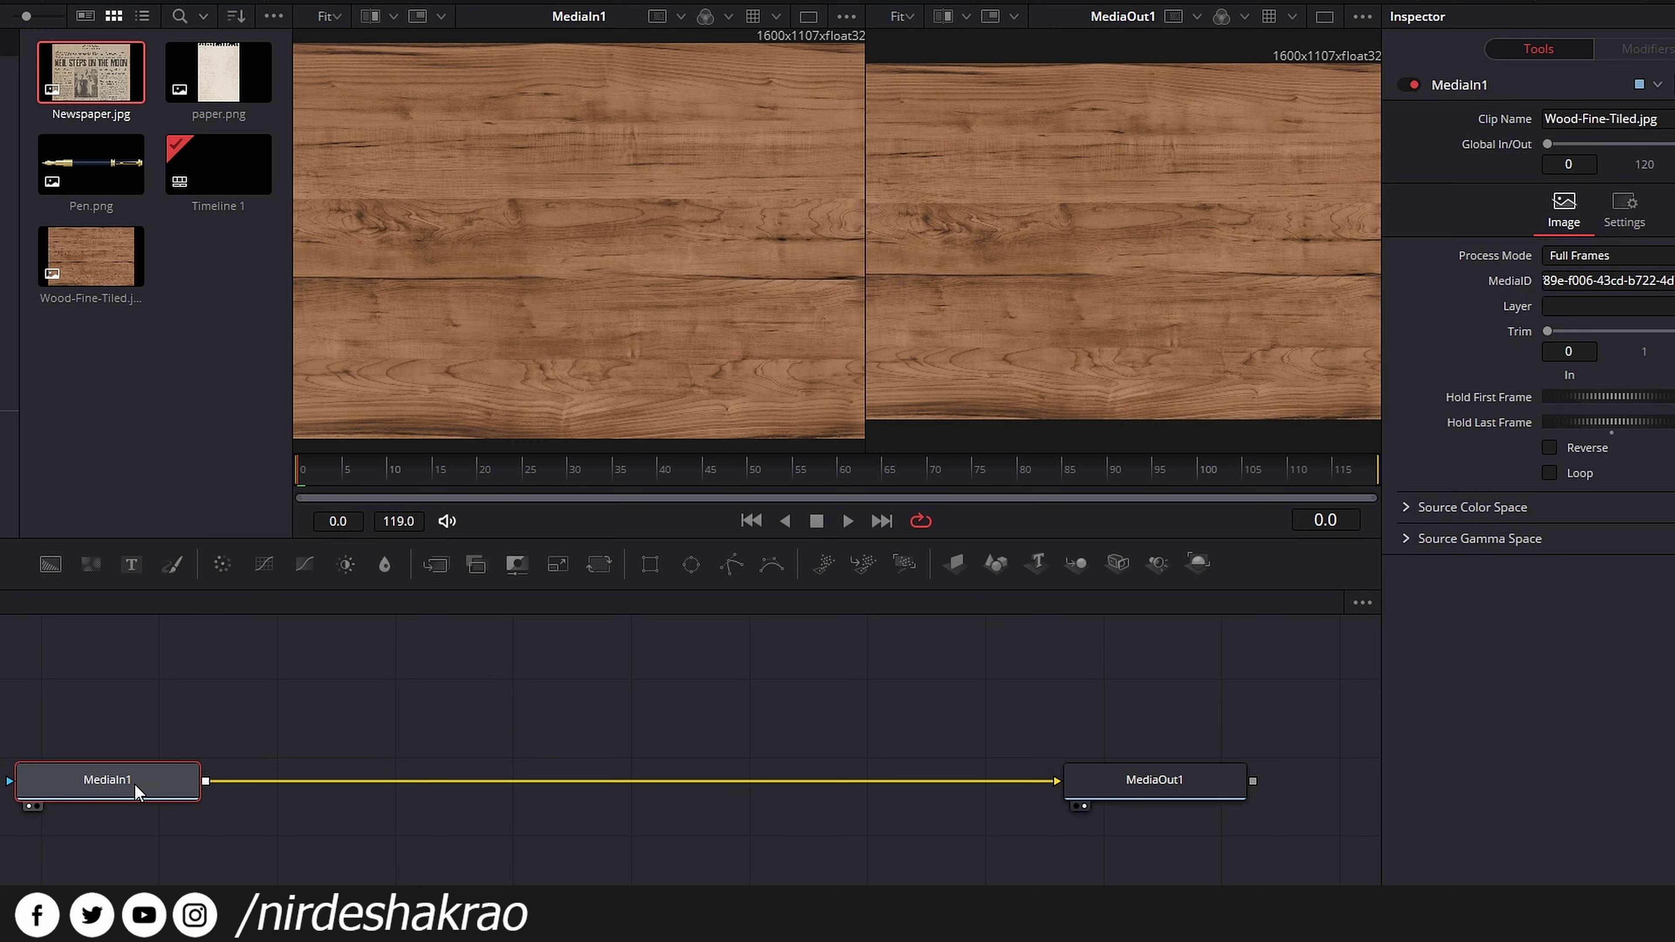
left_click(228, 571)
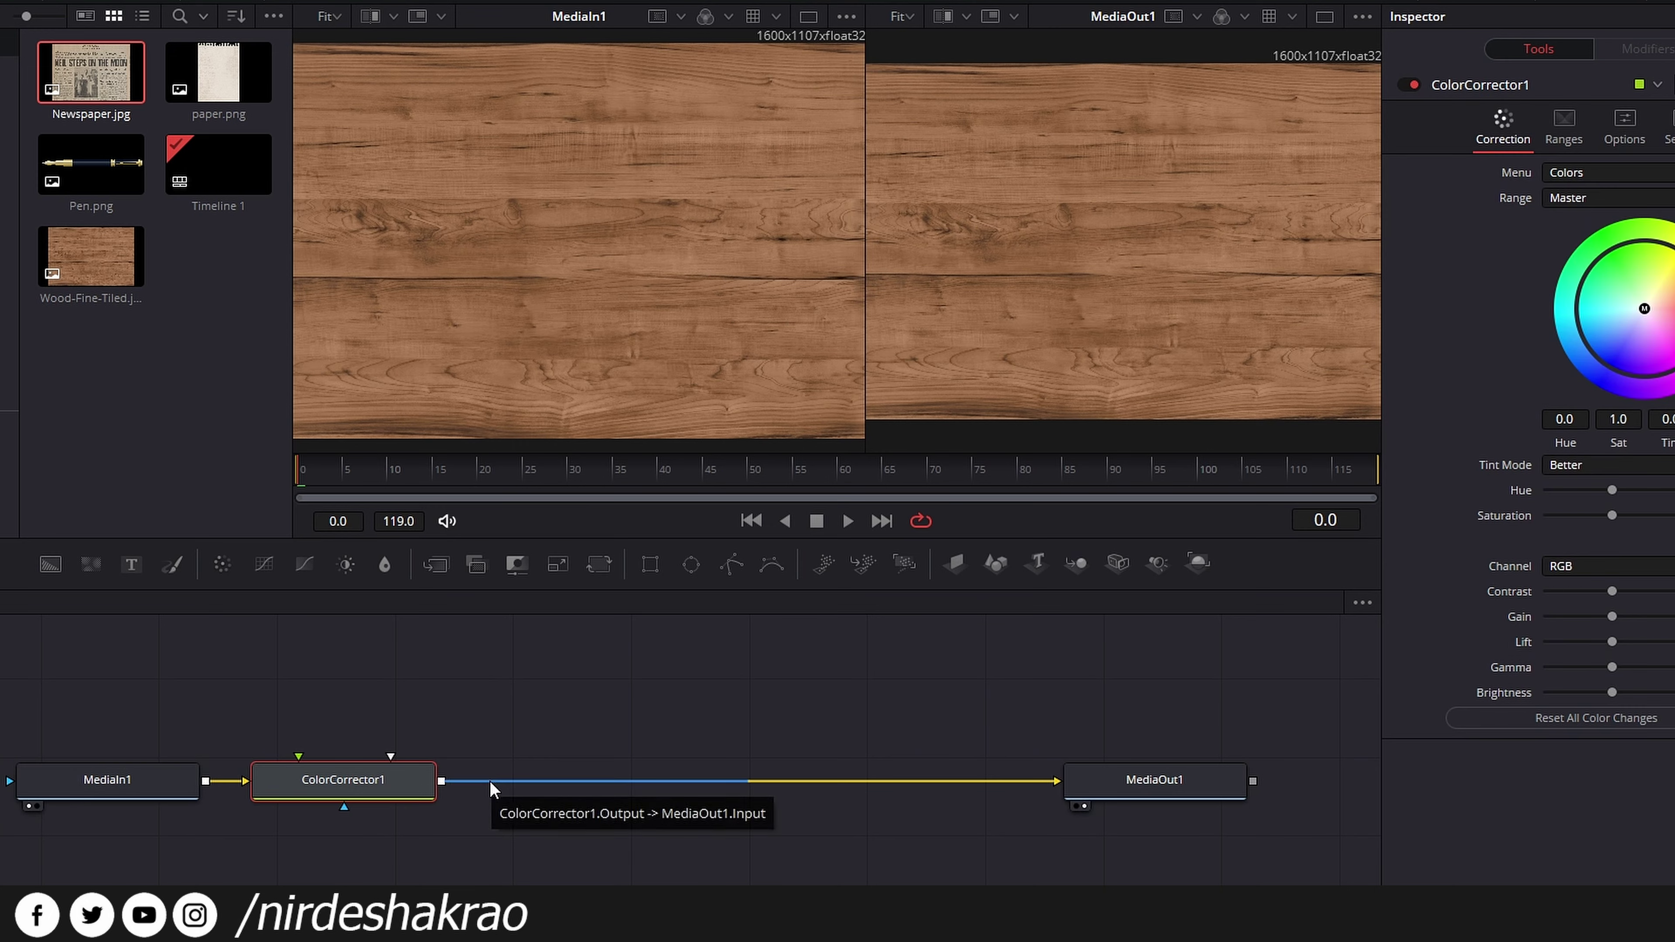
left_click_drag(380, 779, 613, 705)
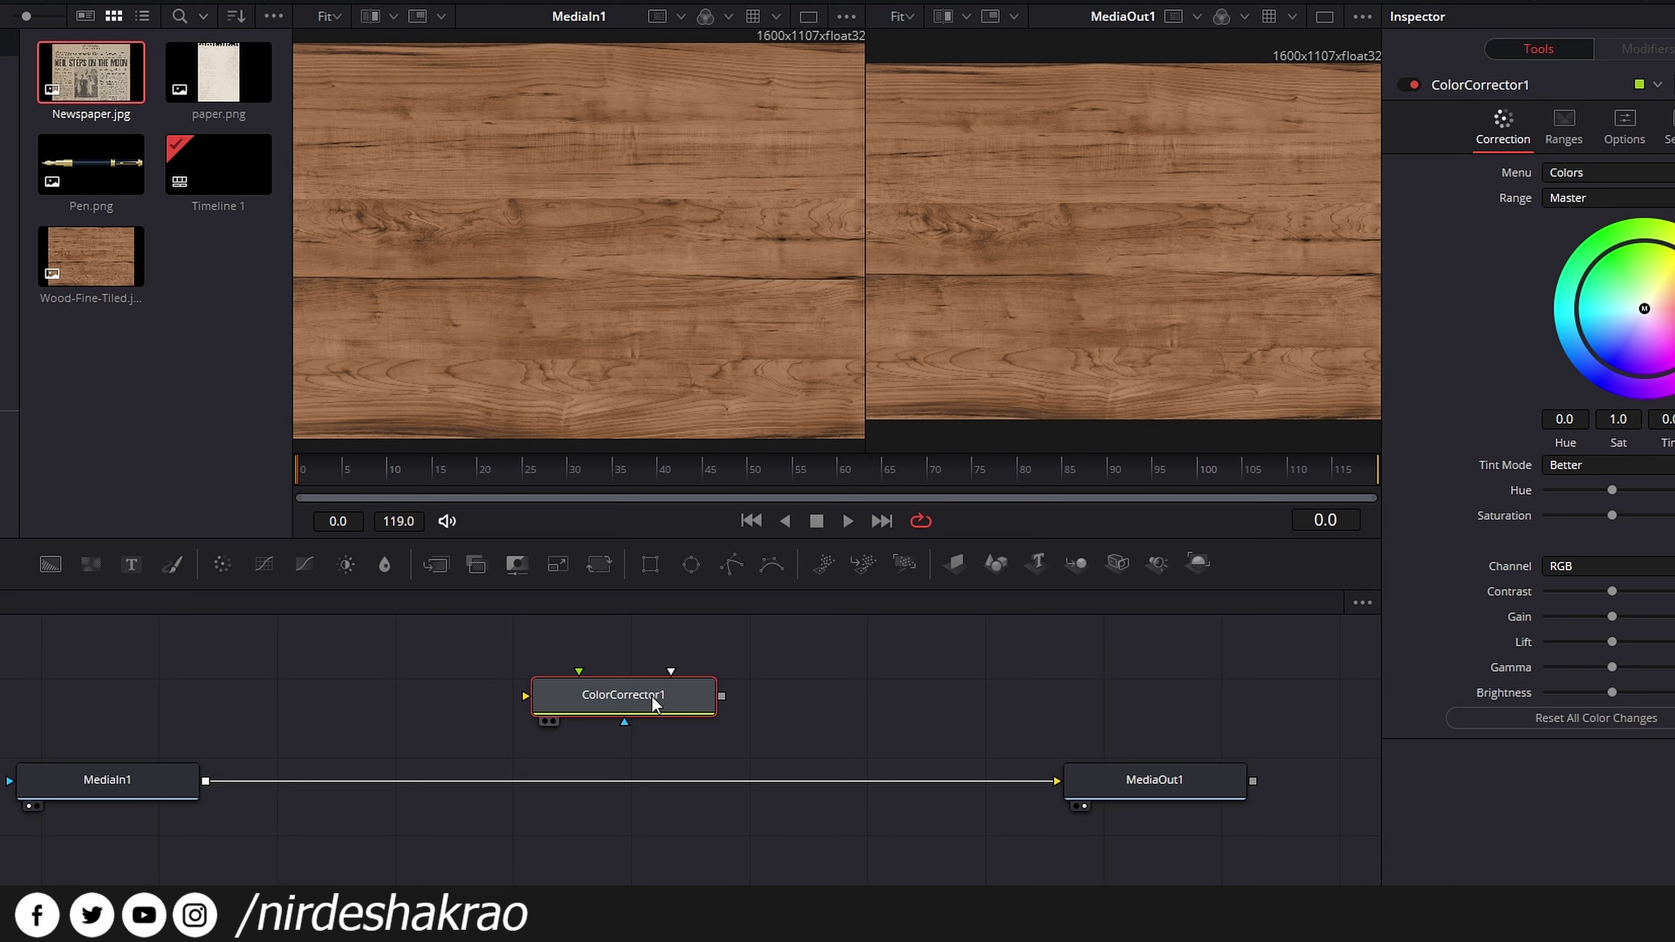
left_click_drag(653, 703, 374, 787)
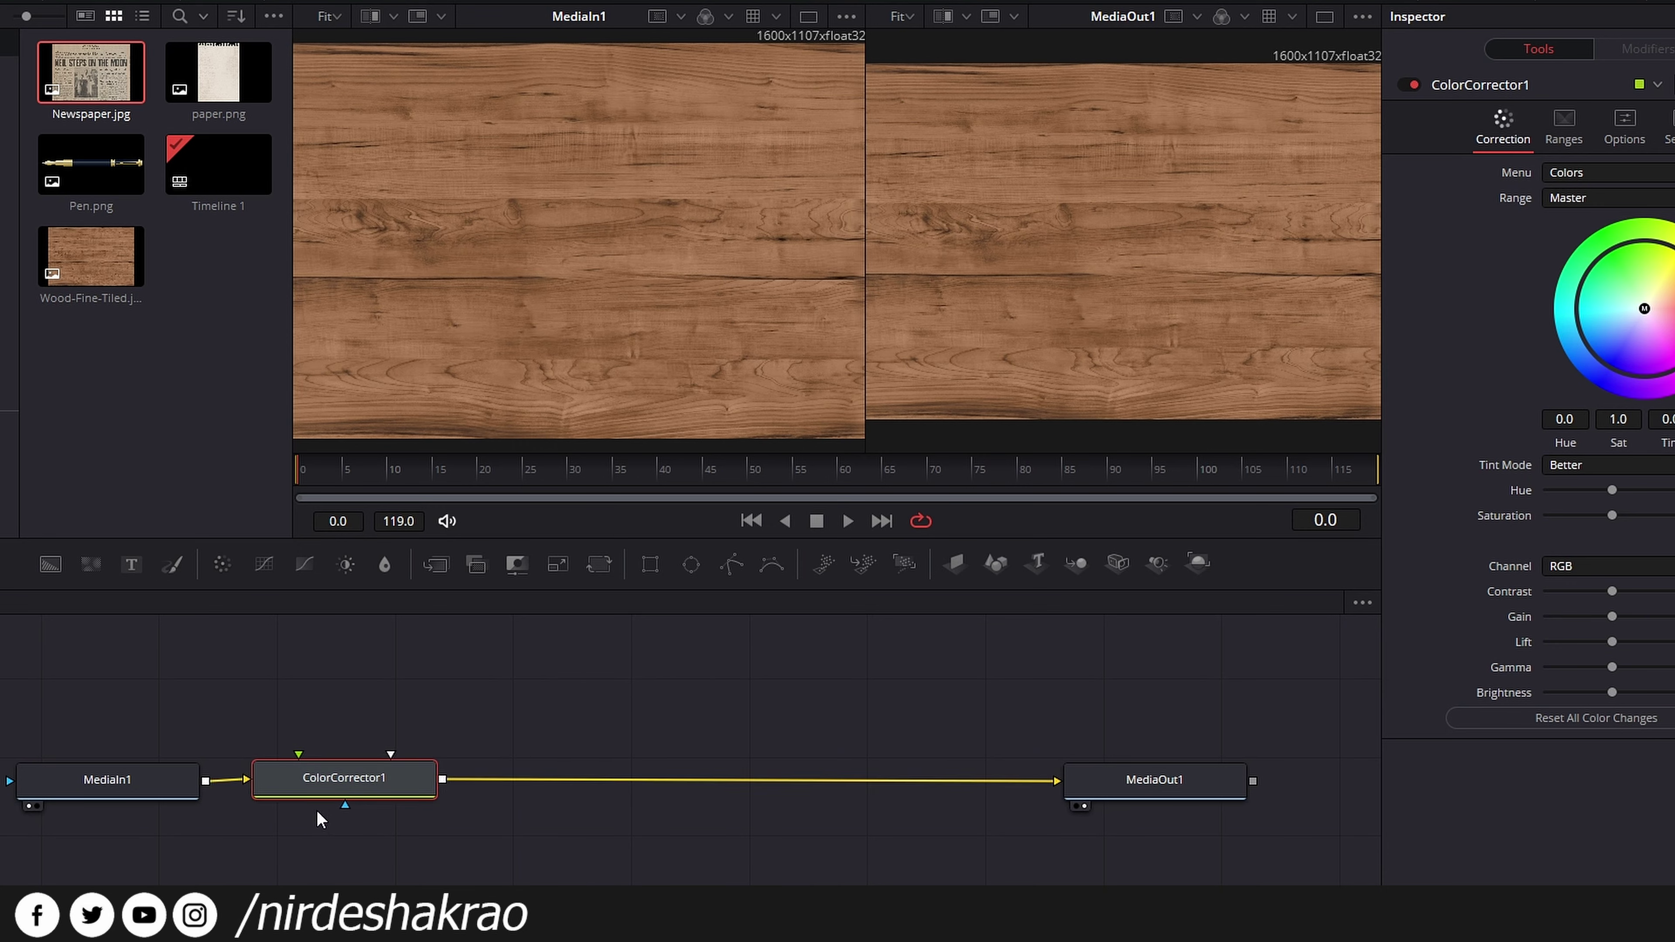
left_click_drag(382, 796, 409, 789)
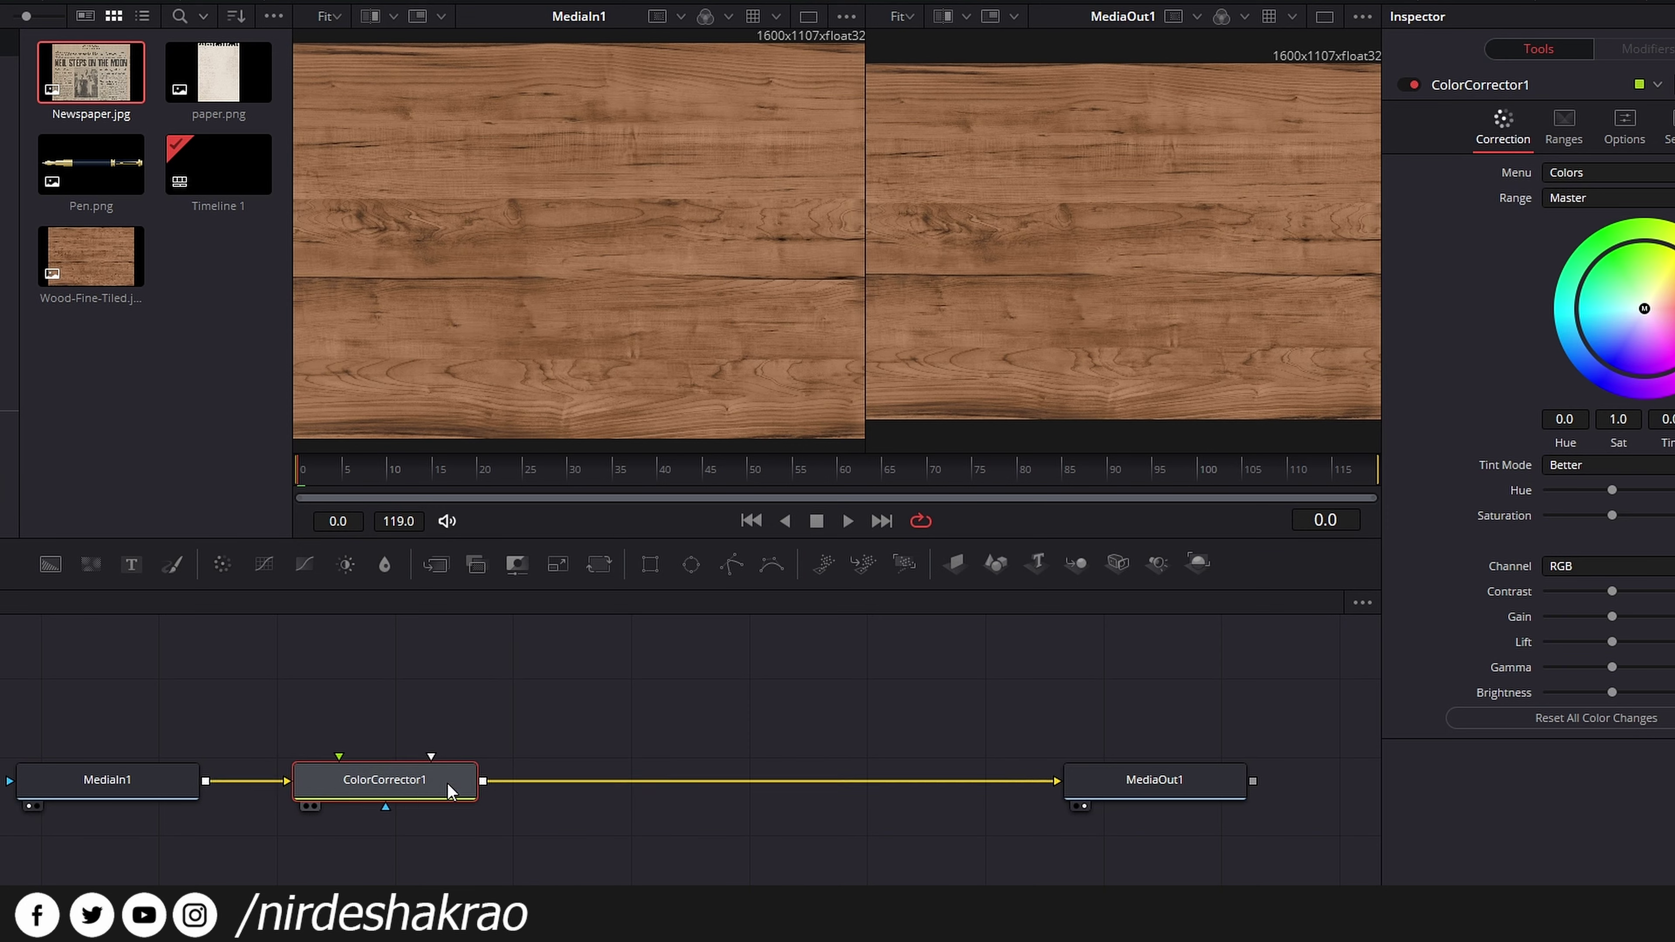
mouse_move(412, 791)
left_mouse_down()
mouse_move(394, 774)
mouse_move(623, 696)
left_mouse_up()
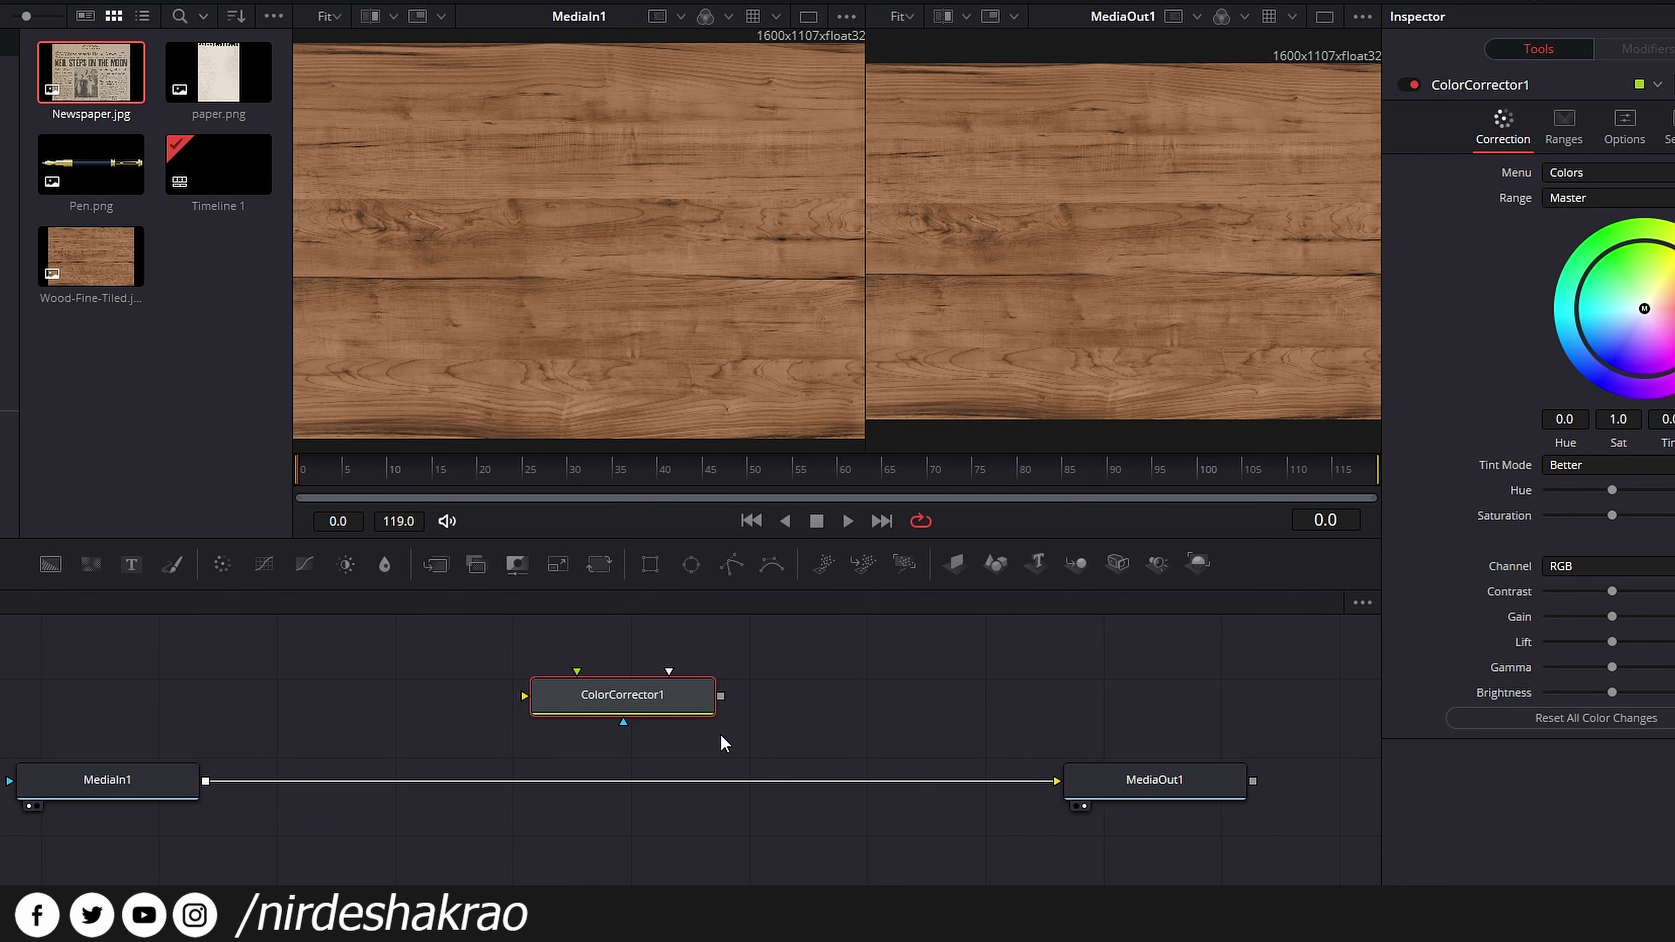
left_click_drag(655, 705, 368, 792)
key("Delete")
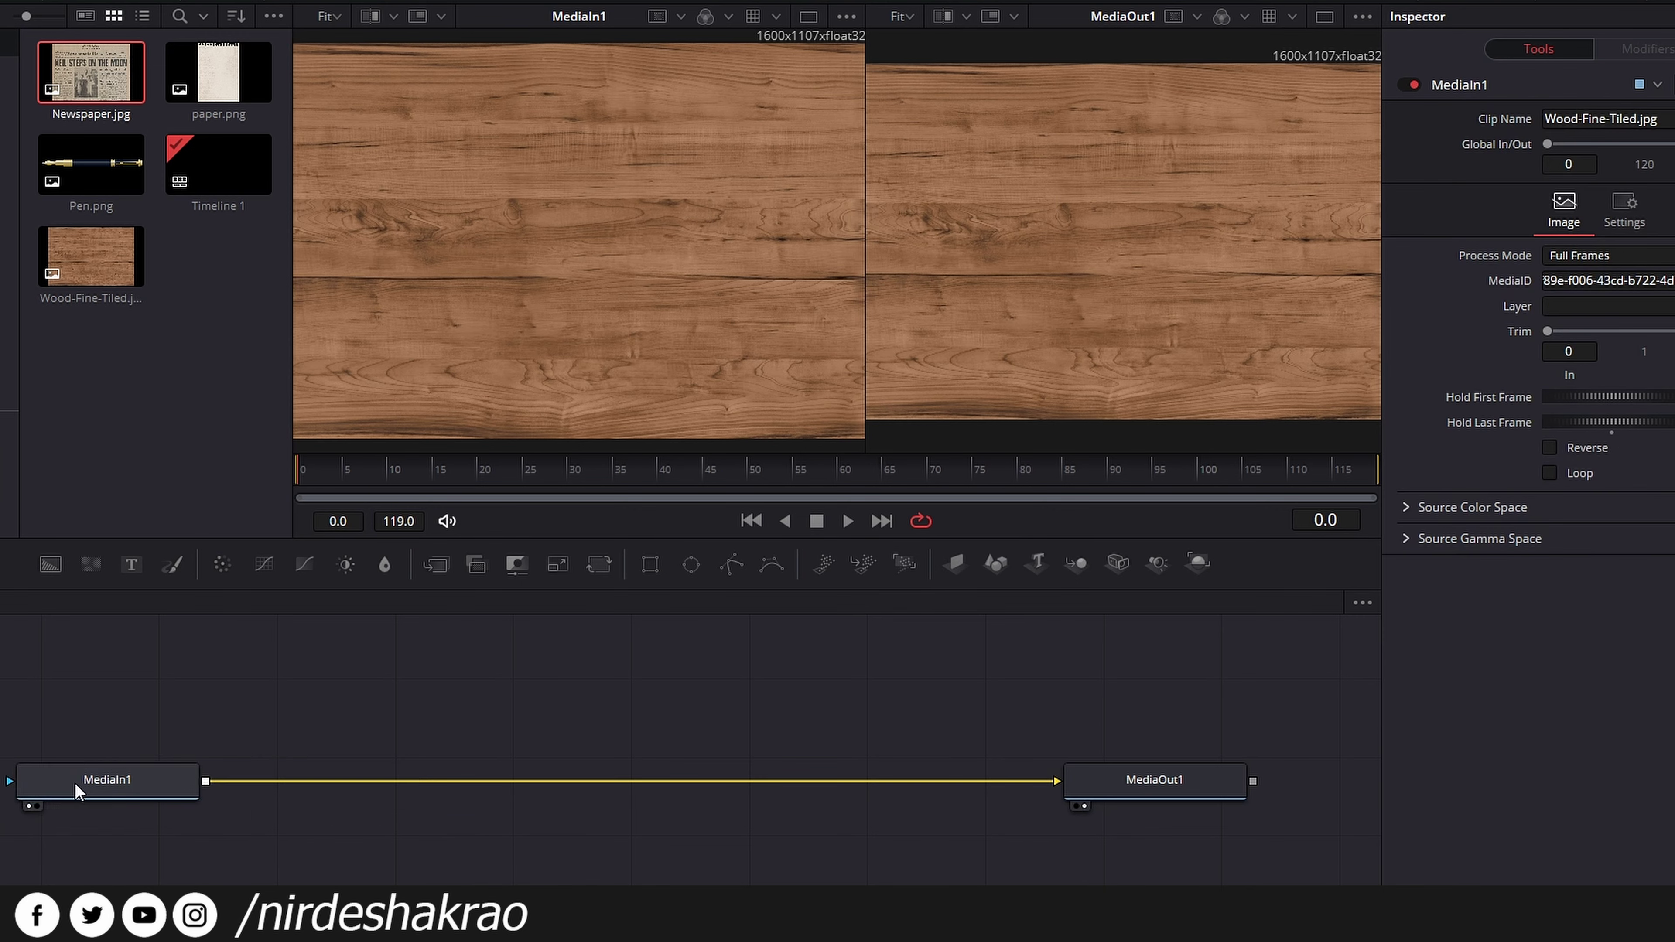
- Insert another Color Corrector after MediaIn1 and delete it again
left_click(107, 789)
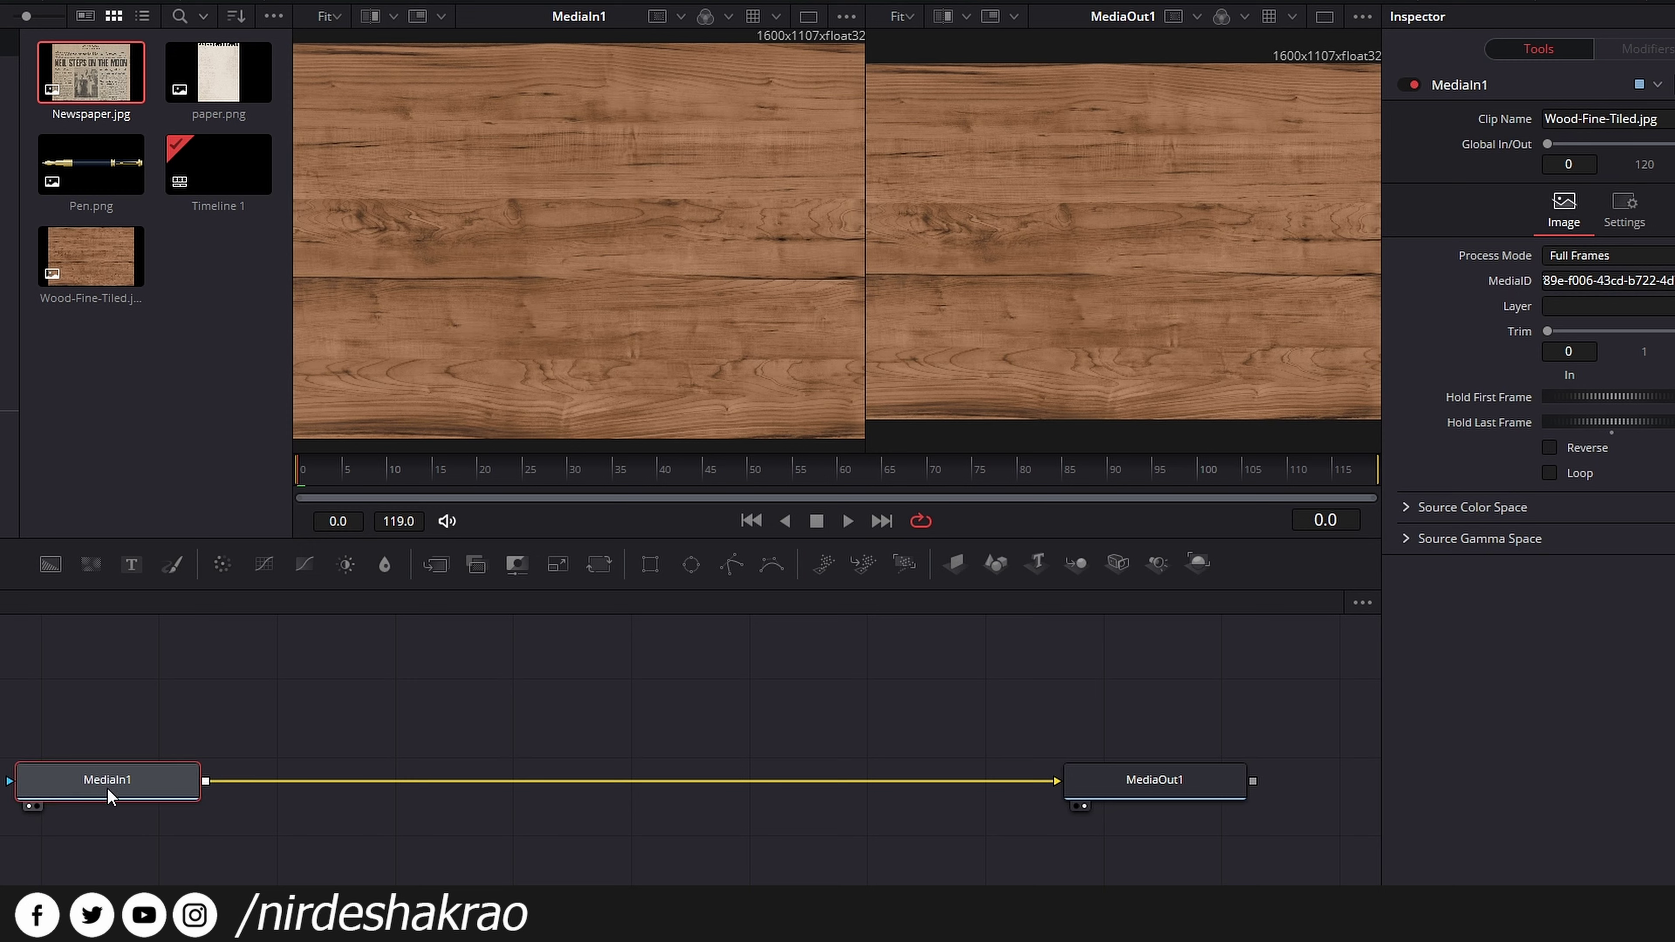
left_click(222, 566)
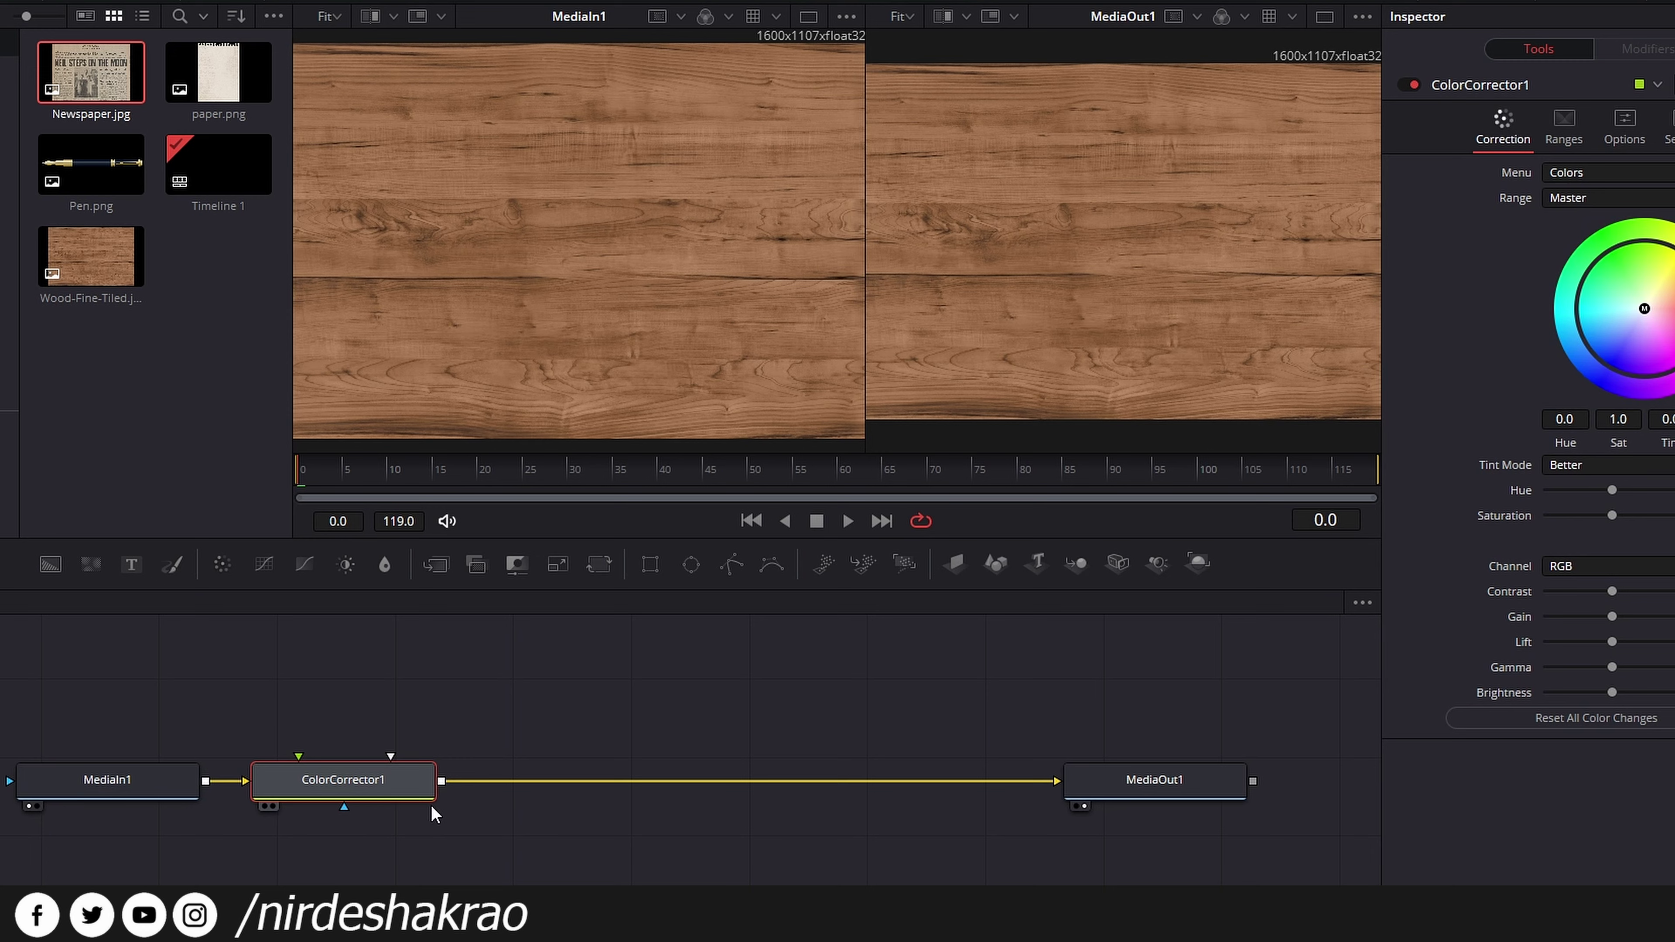
left_click(326, 787)
key("Delete")
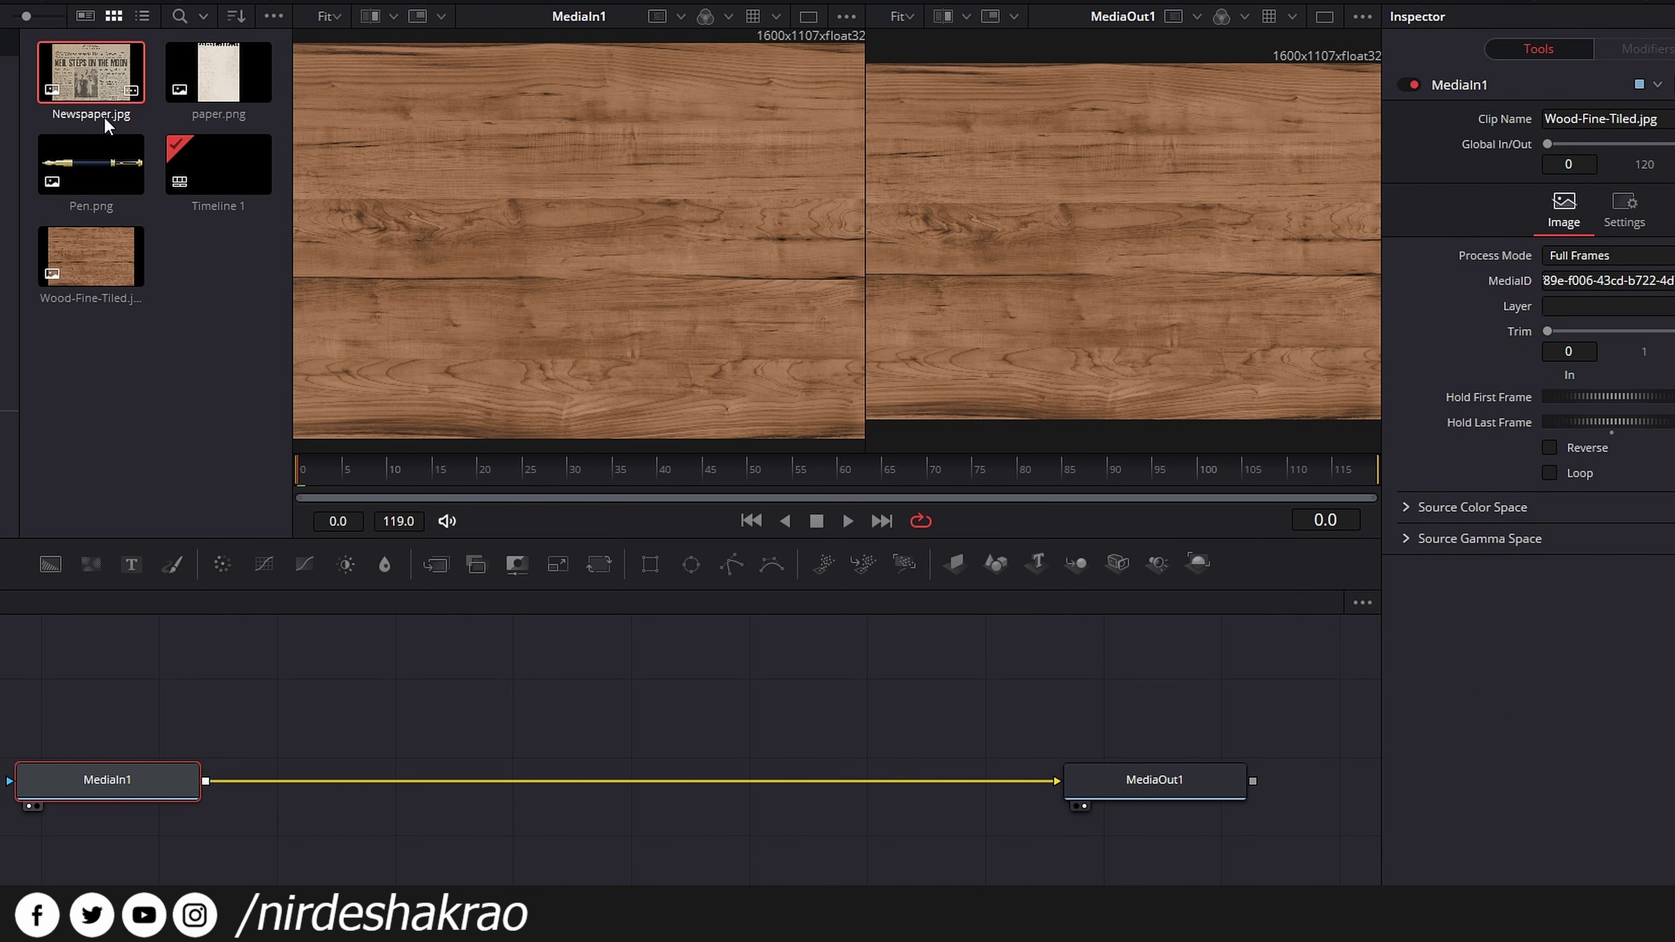
- Drop Newspaper.jpg into the node graph and place MediaIn2 above MediaIn1
left_click_drag(93, 71, 322, 660)
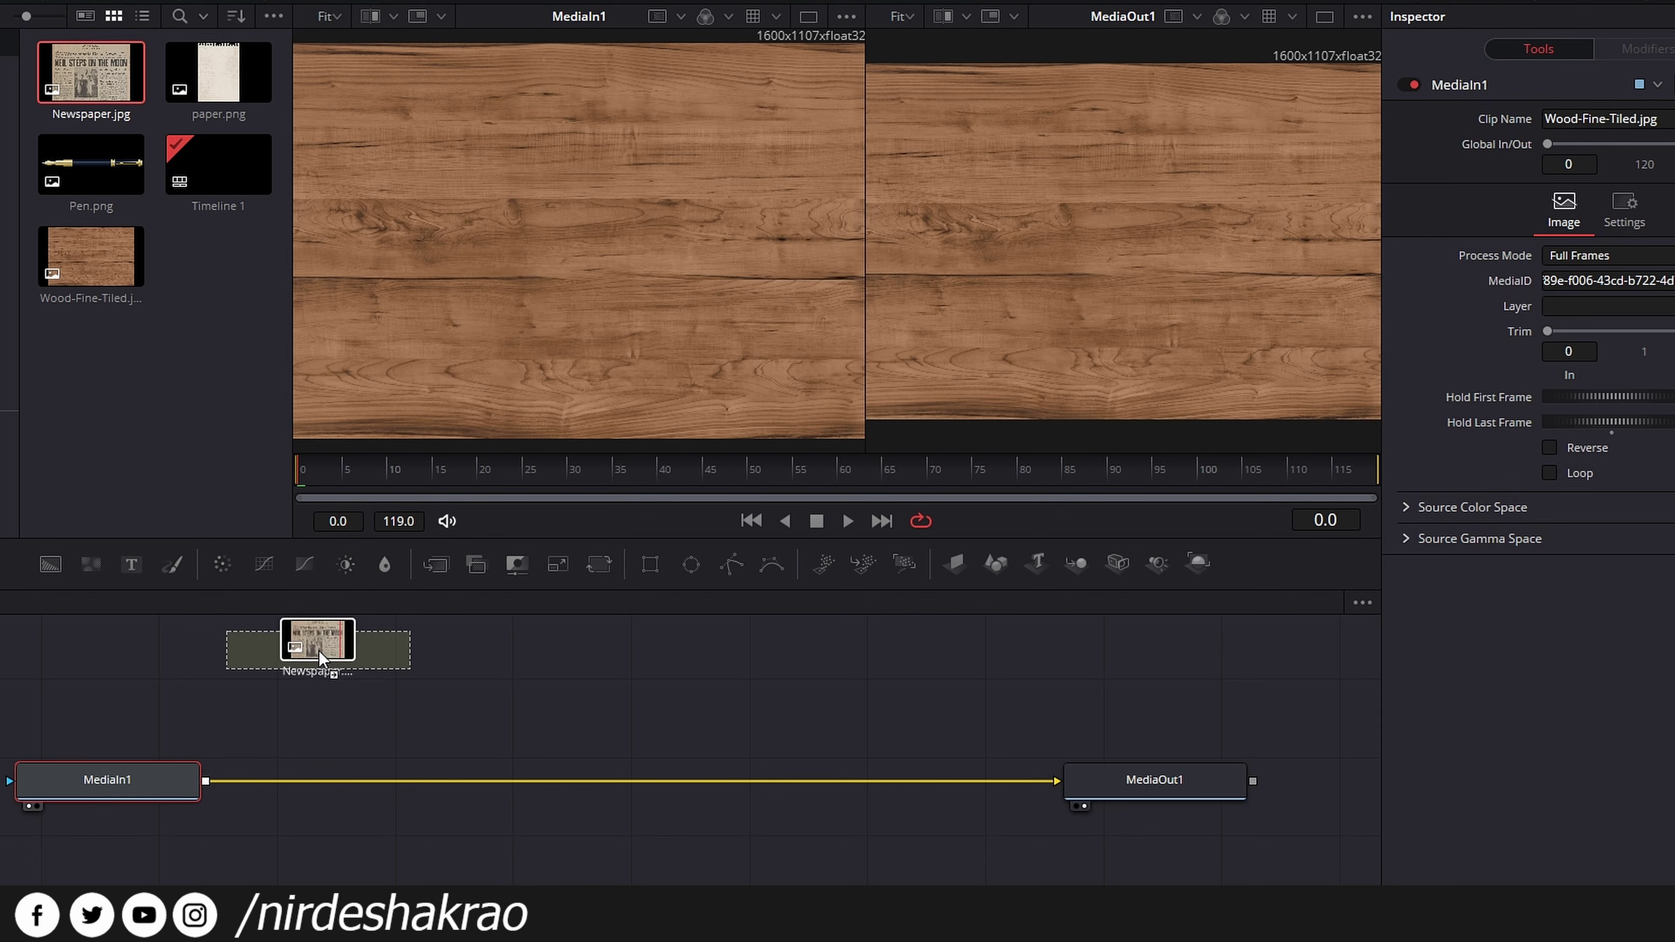
left_click_drag(363, 676, 462, 681)
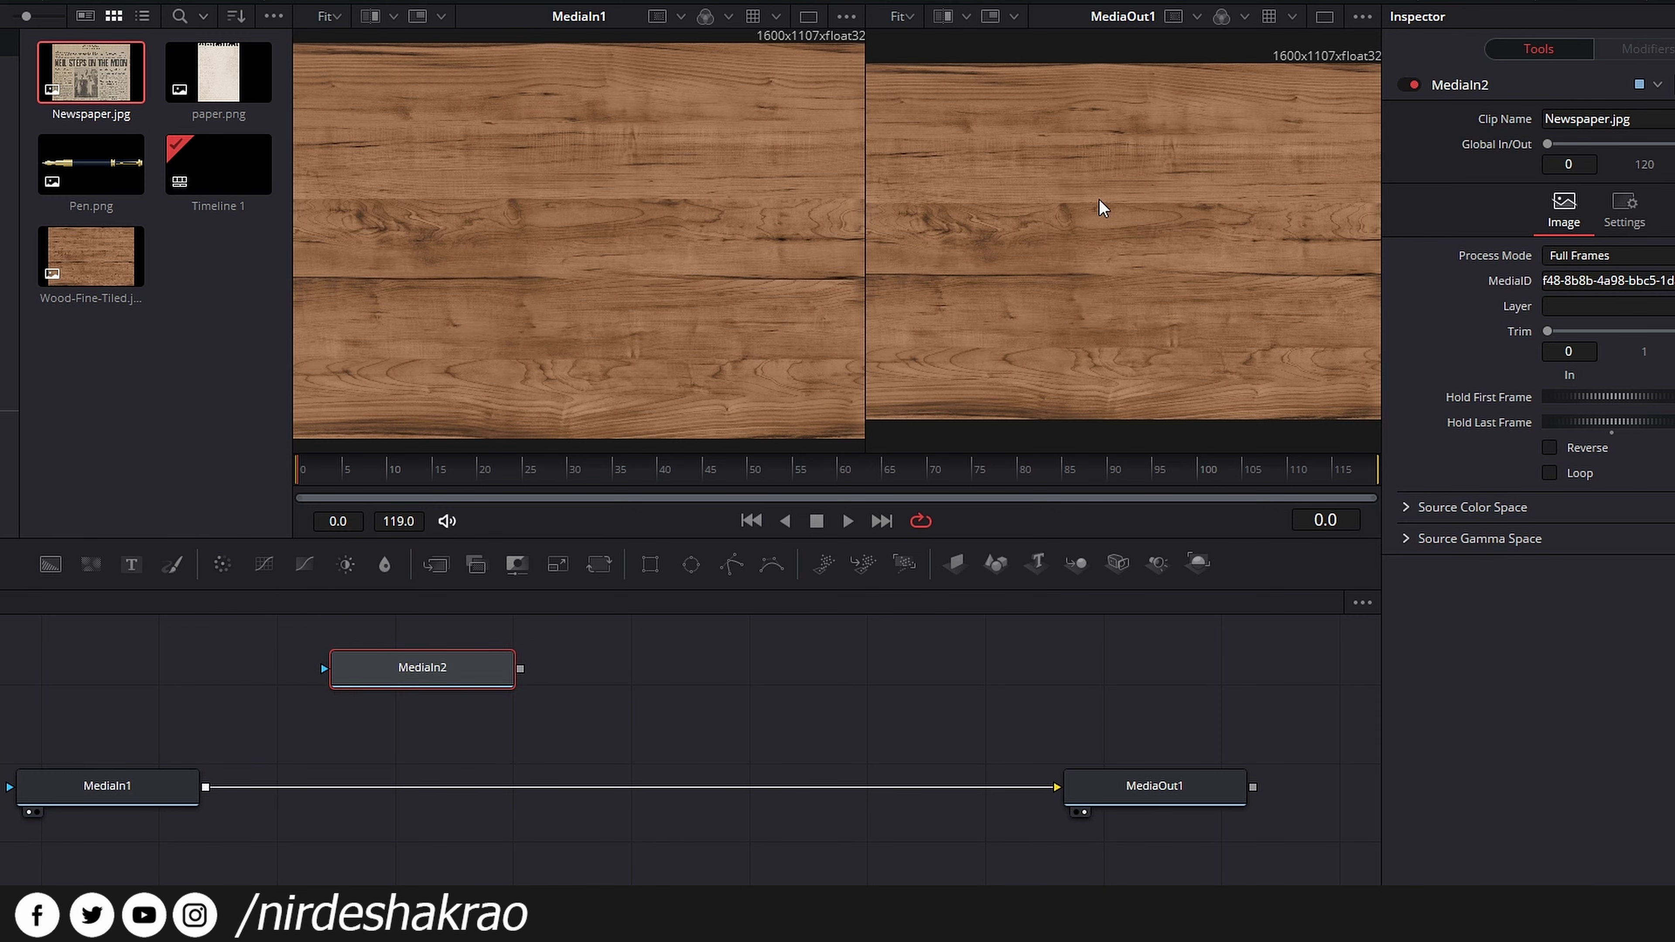
left_click_drag(437, 673, 399, 669)
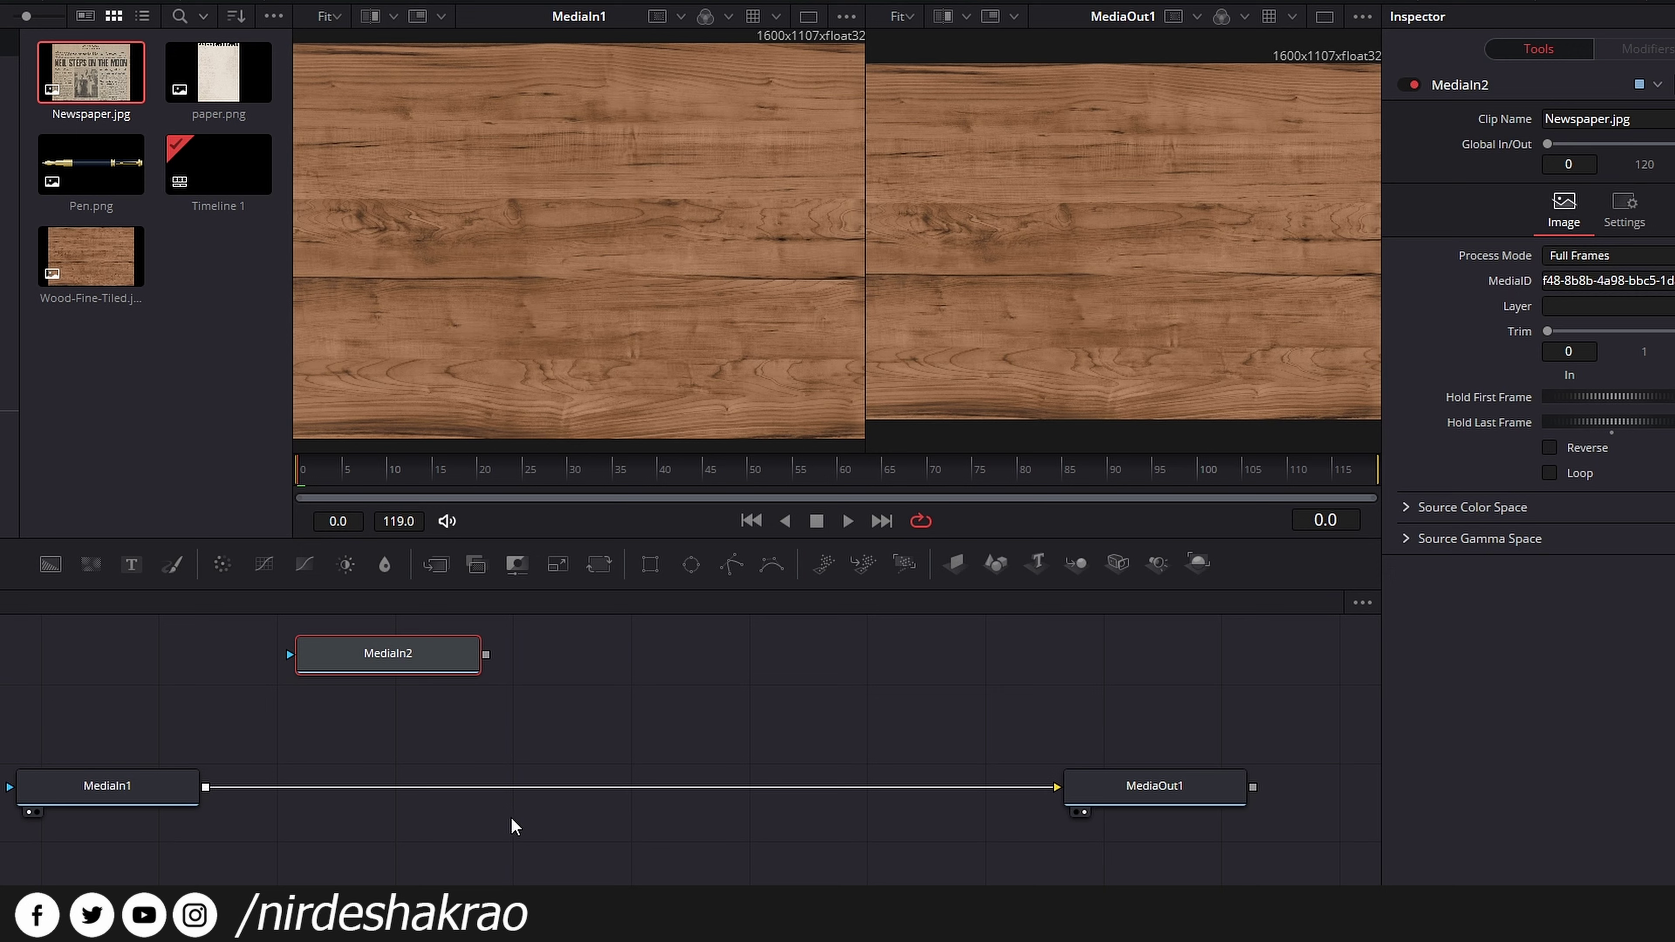
- Add Merge1 into the MediaIn1–MediaOut1 link and feed the newspaper into it
left_click(432, 568)
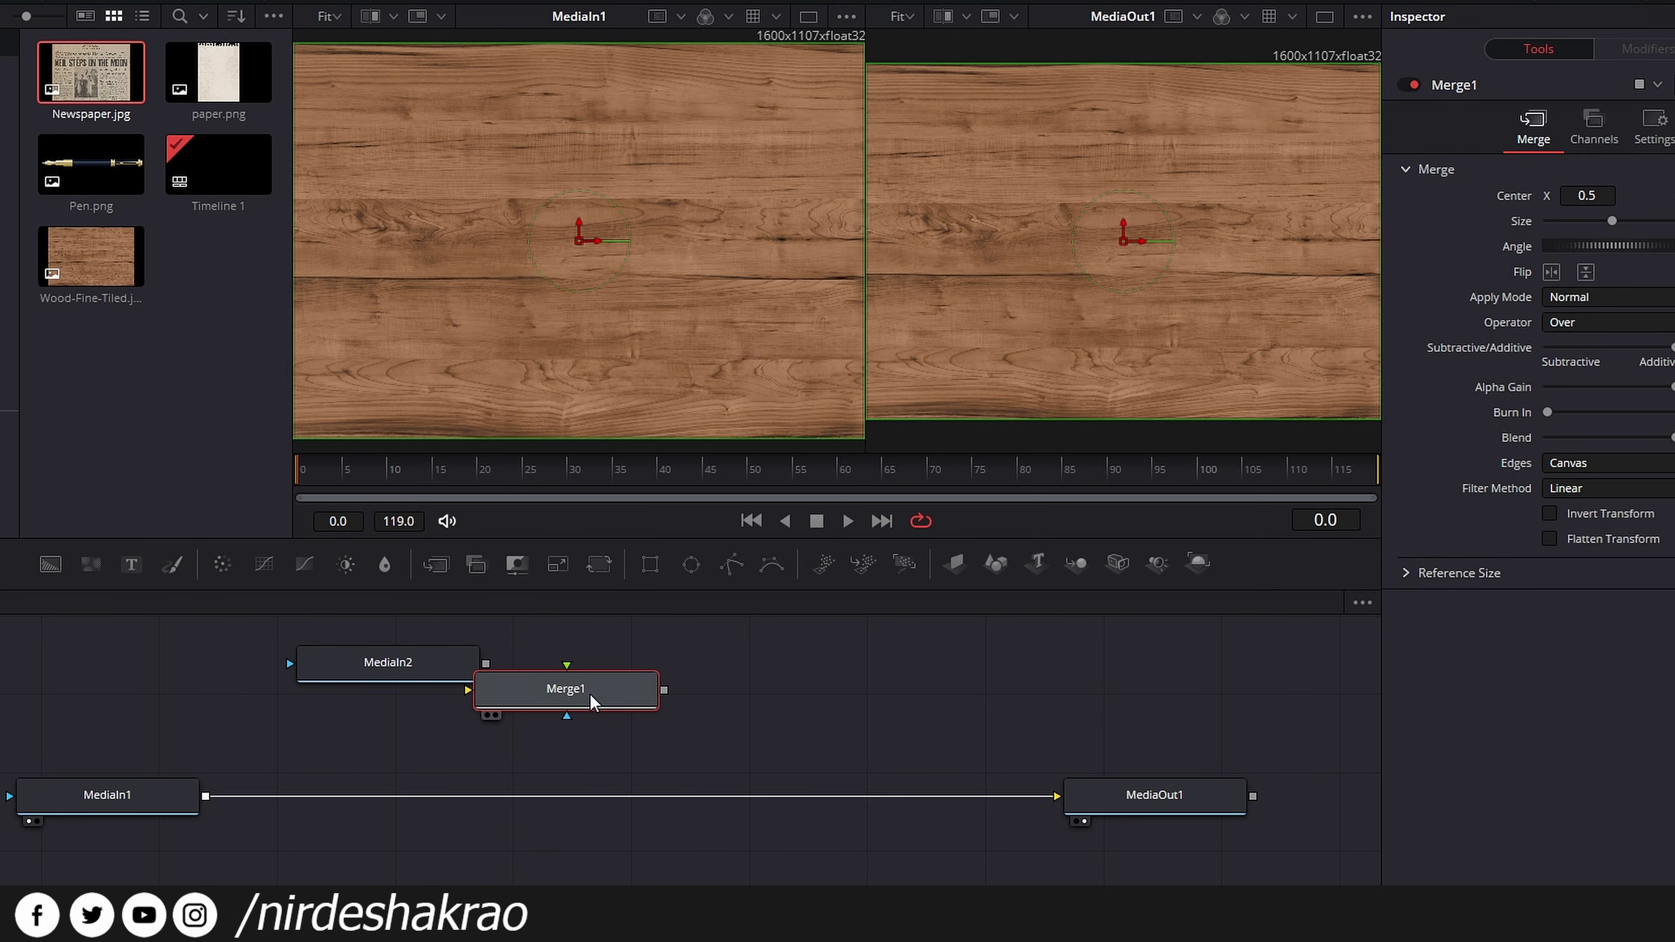
left_click_drag(591, 700, 728, 720)
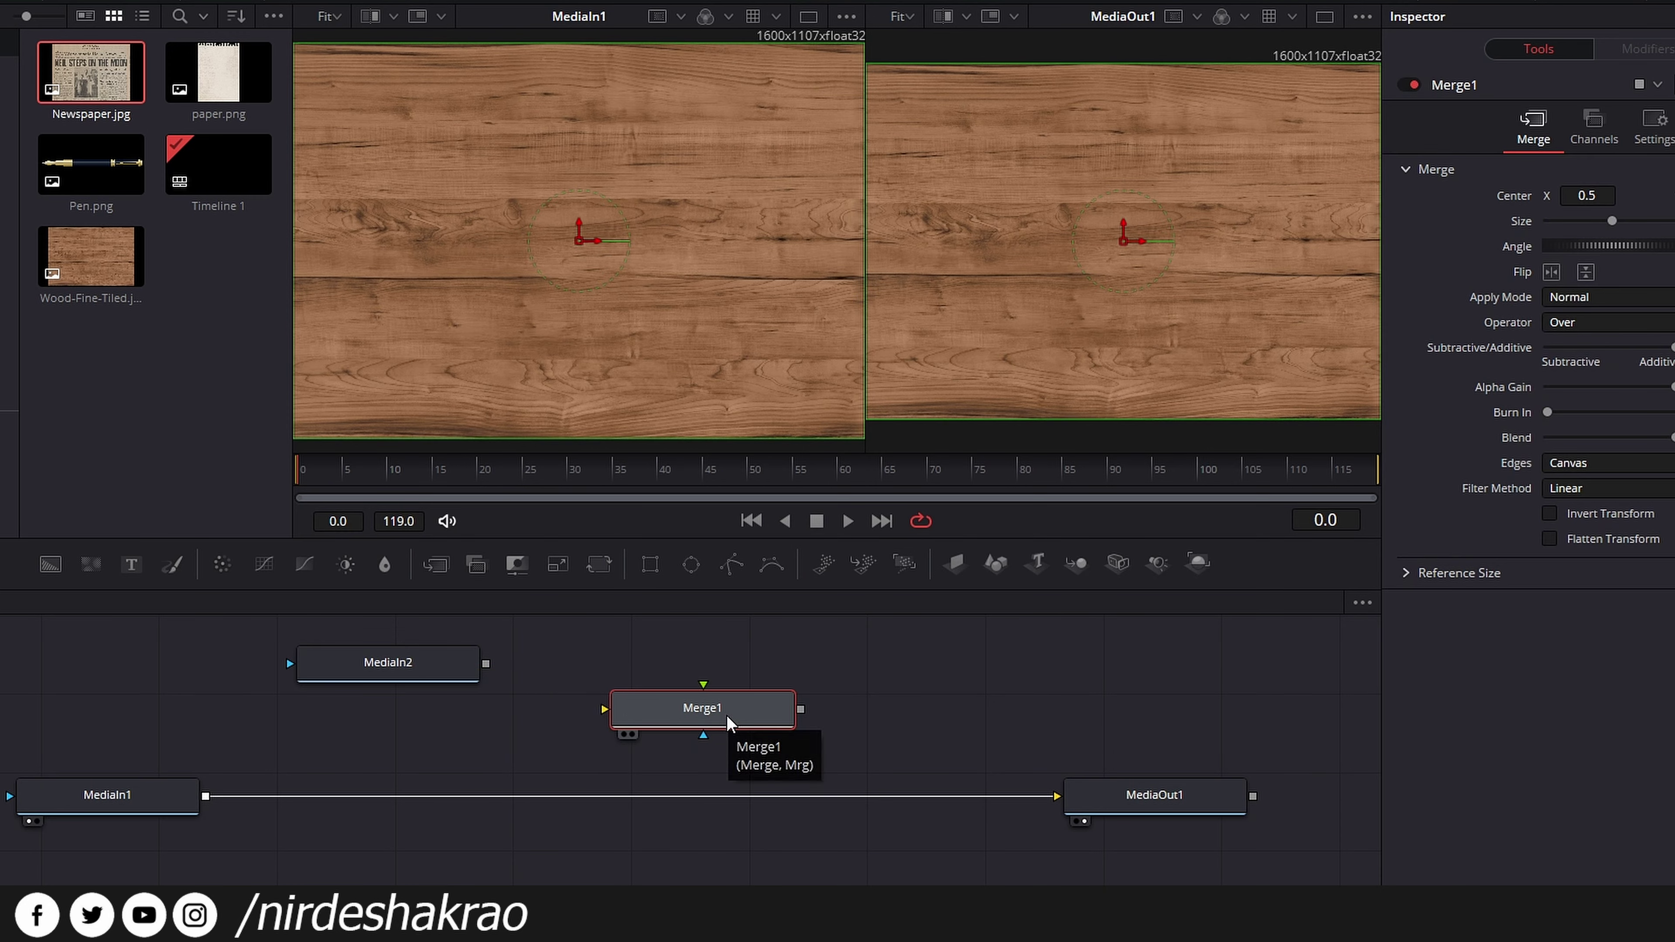
mouse_move(729, 722)
left_mouse_down()
mouse_move(352, 792)
mouse_move(414, 797)
left_mouse_up()
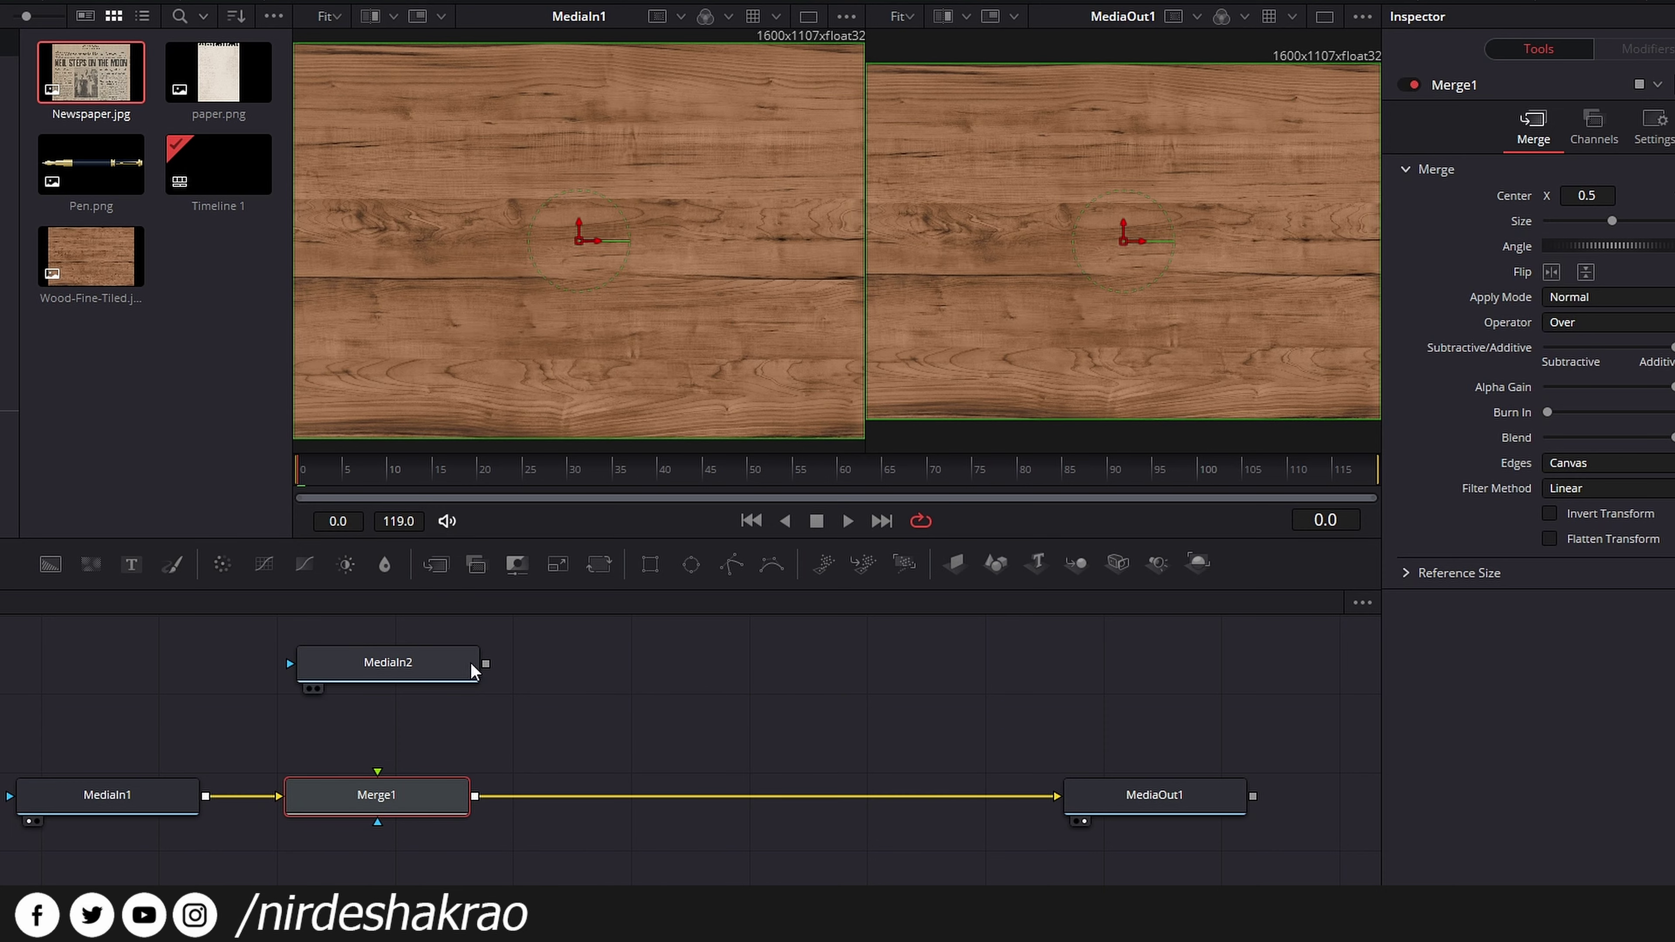
mouse_move(486, 664)
left_mouse_down()
mouse_move(378, 777)
mouse_move(411, 784)
left_mouse_up()
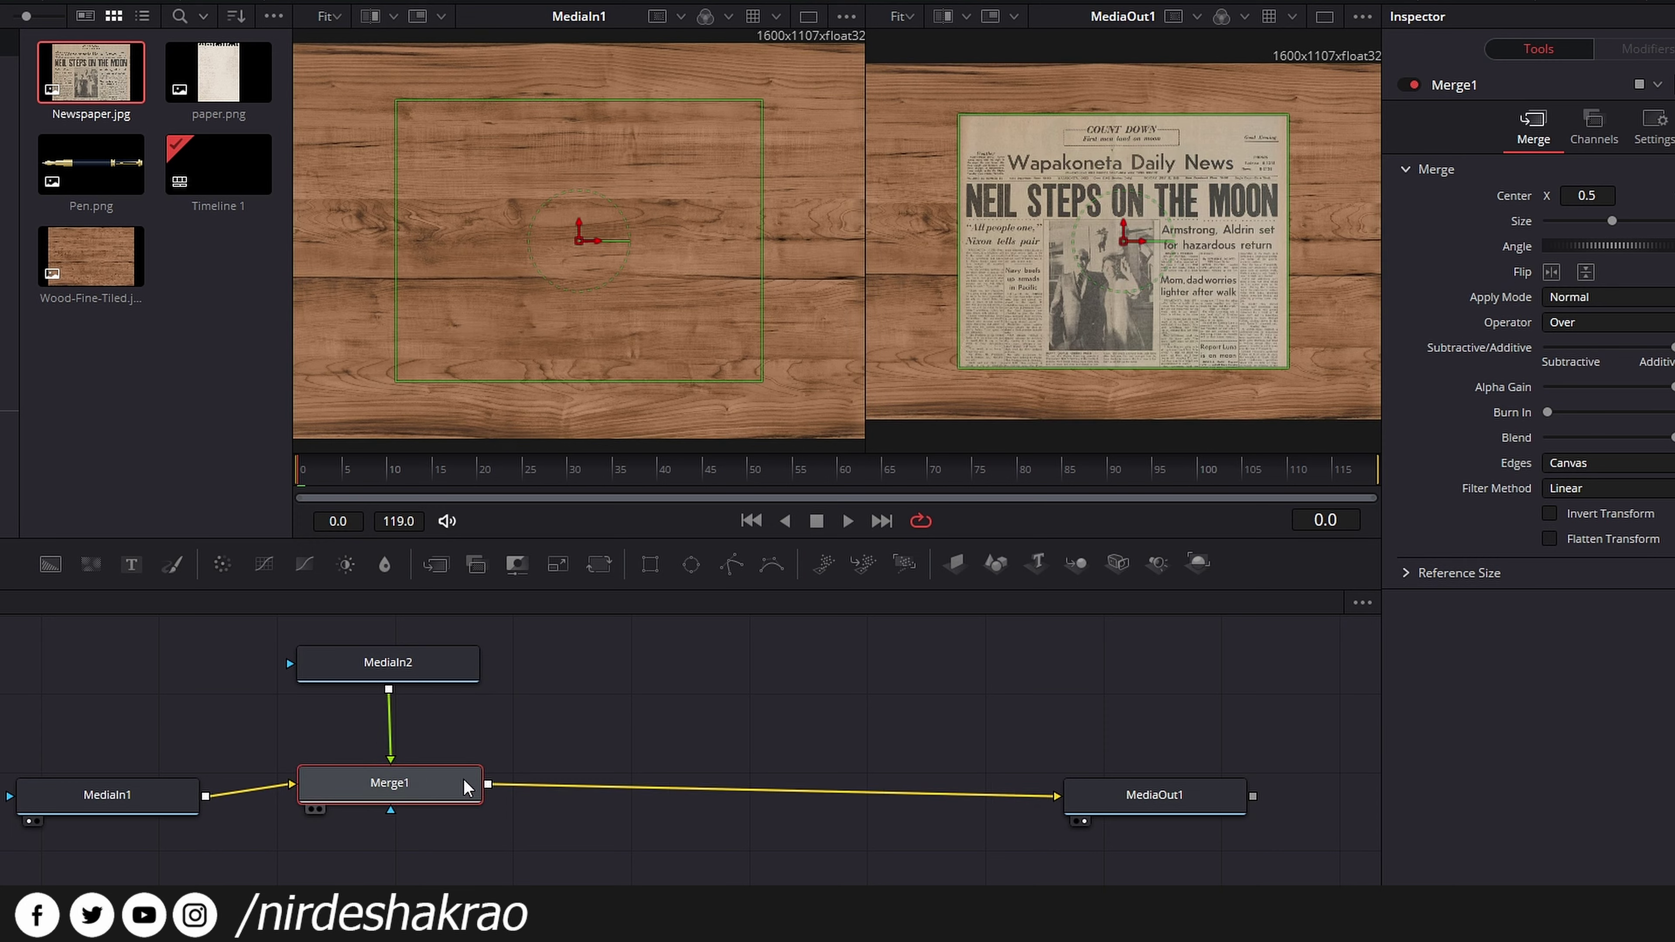
left_click_drag(423, 790, 424, 801)
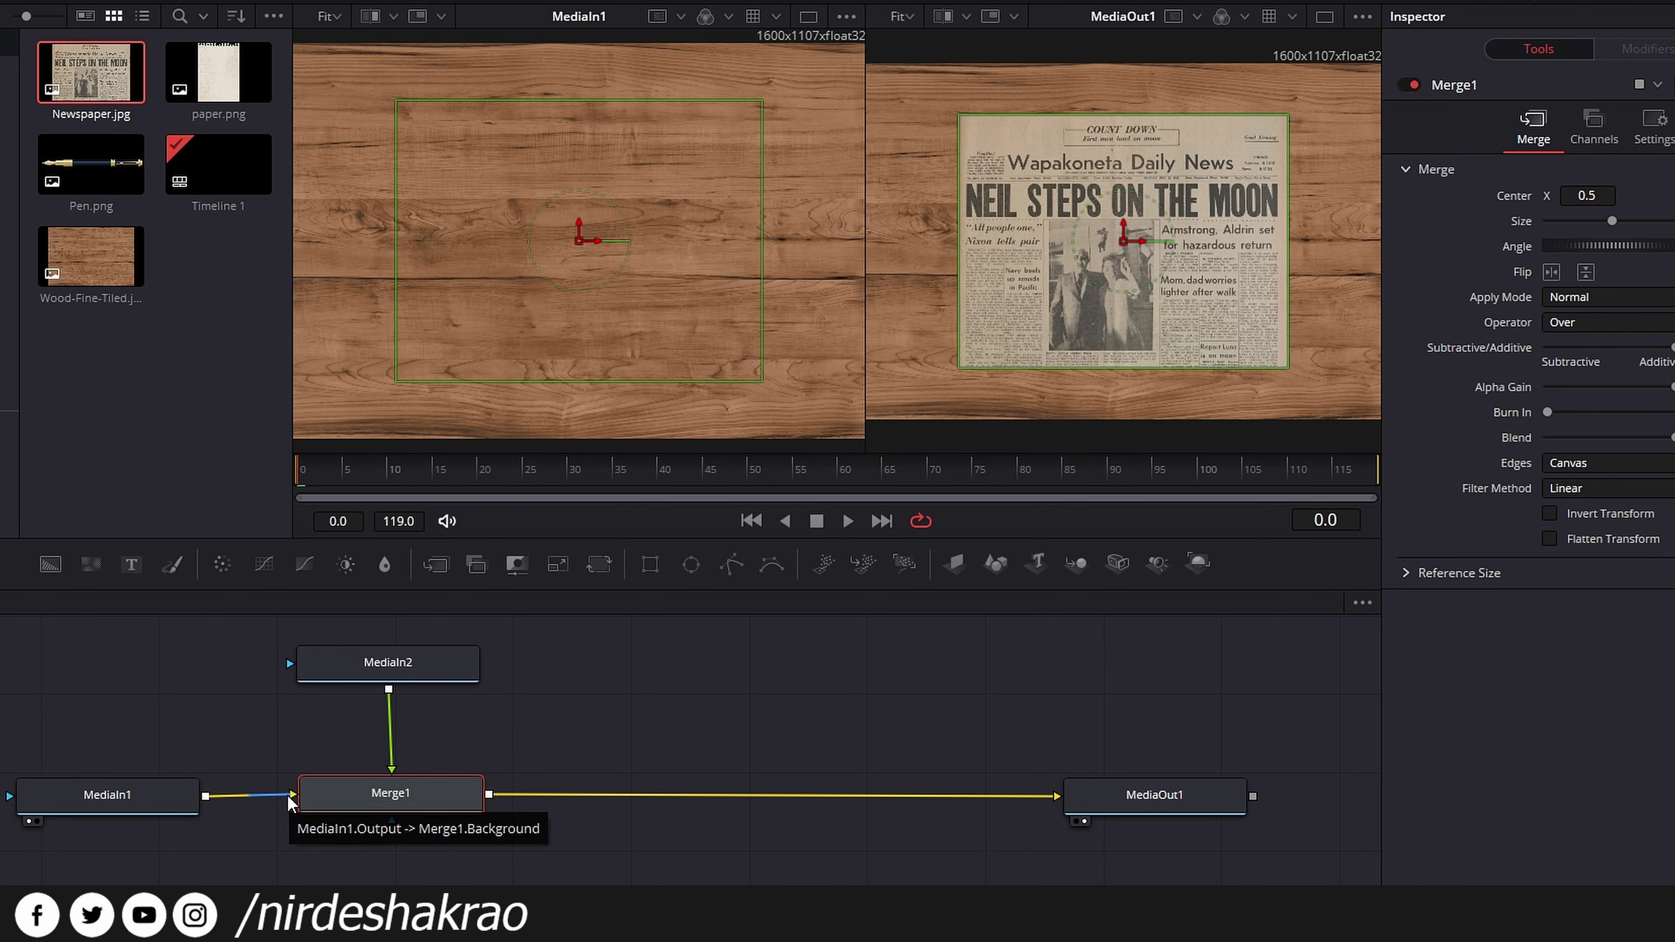
- Detach Merge1's inputs and reconnect MediaIn2's output to Merge1 as its background
left_click_drag(297, 800, 443, 754)
left_click_drag(485, 663, 295, 801)
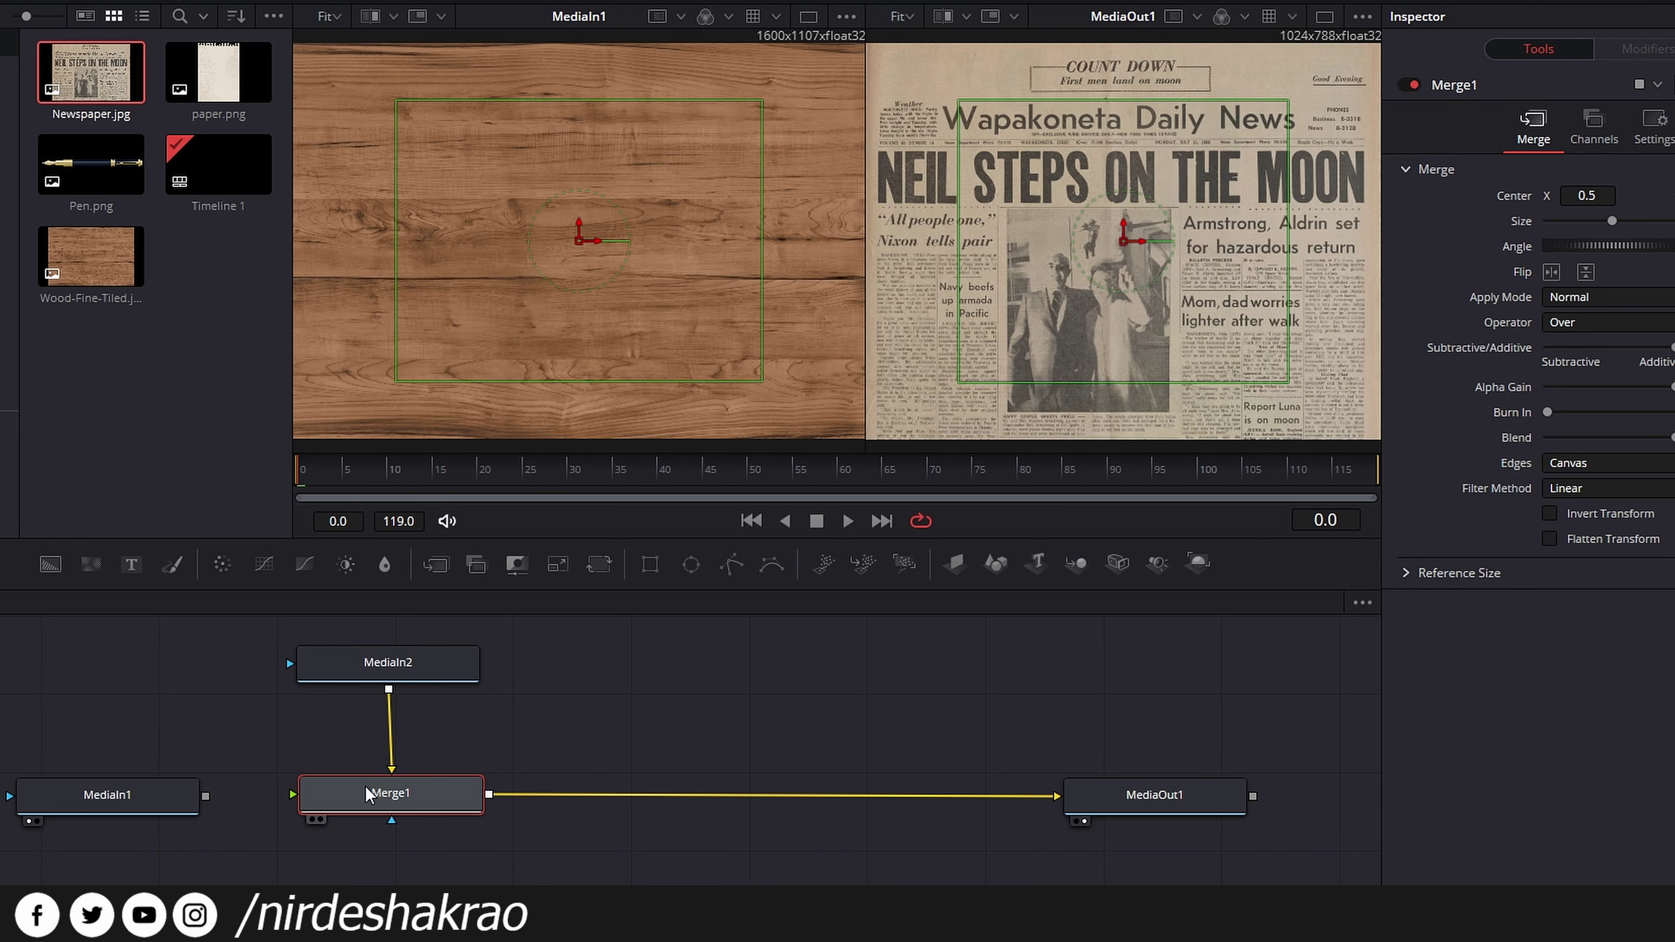
left_click_drag(402, 675, 400, 673)
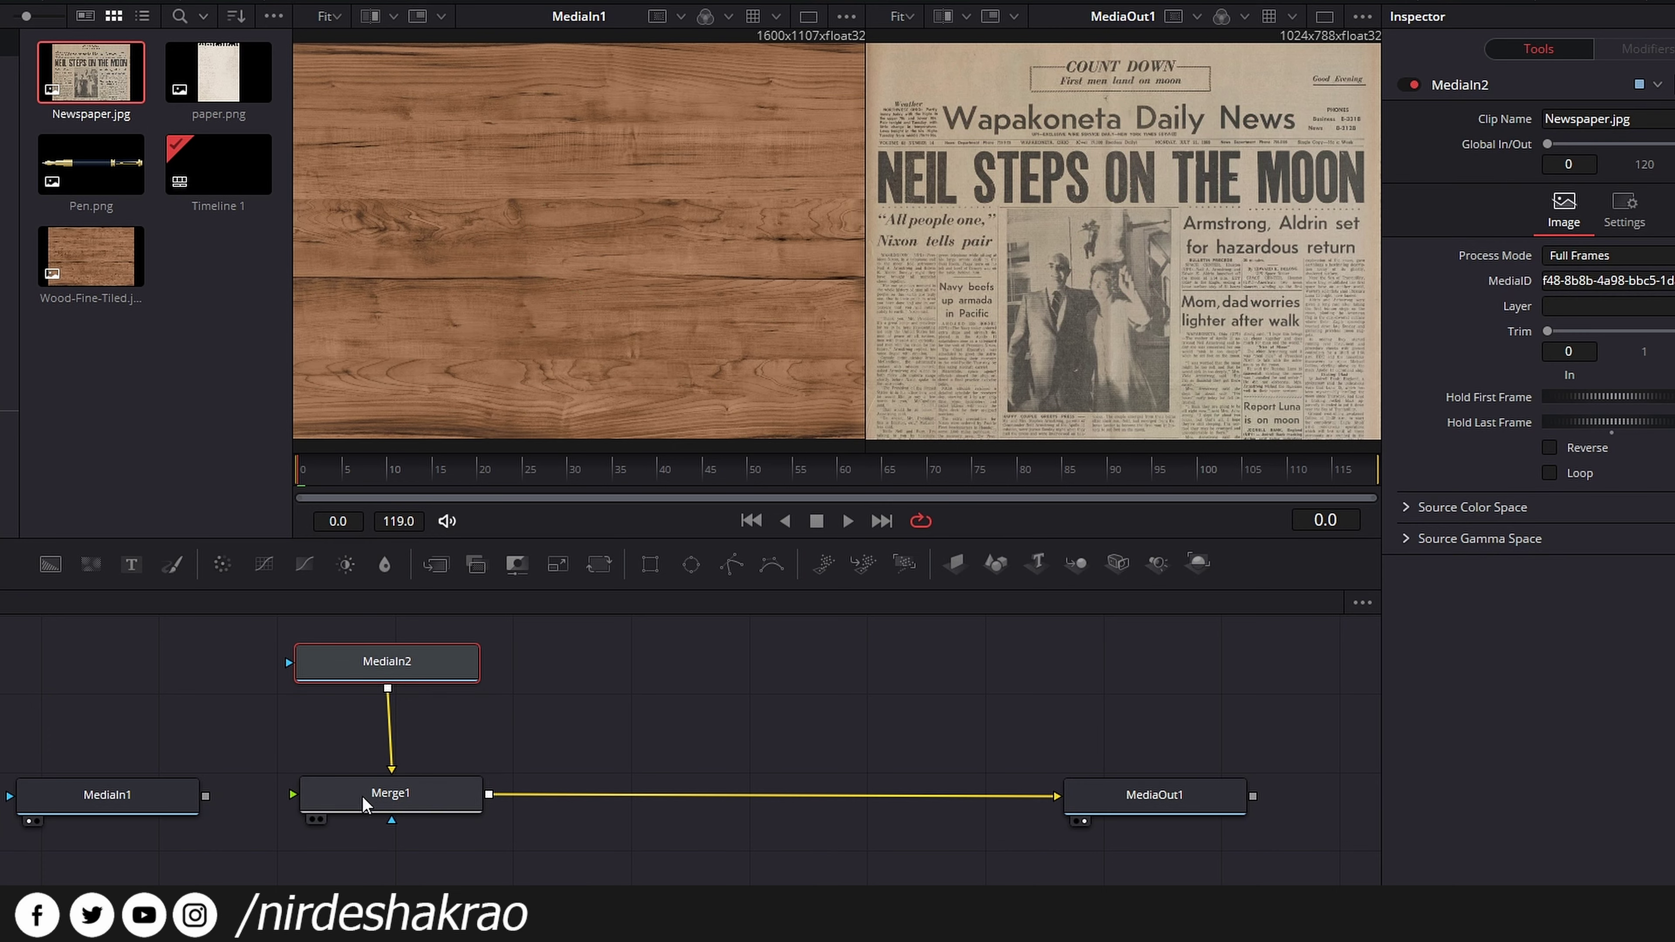
- Wire the wood clip MediaIn1 into Merge1's background, then spread MediaIn2 and Merge1 further right
left_click_drag(205, 797, 293, 795)
left_click(152, 792)
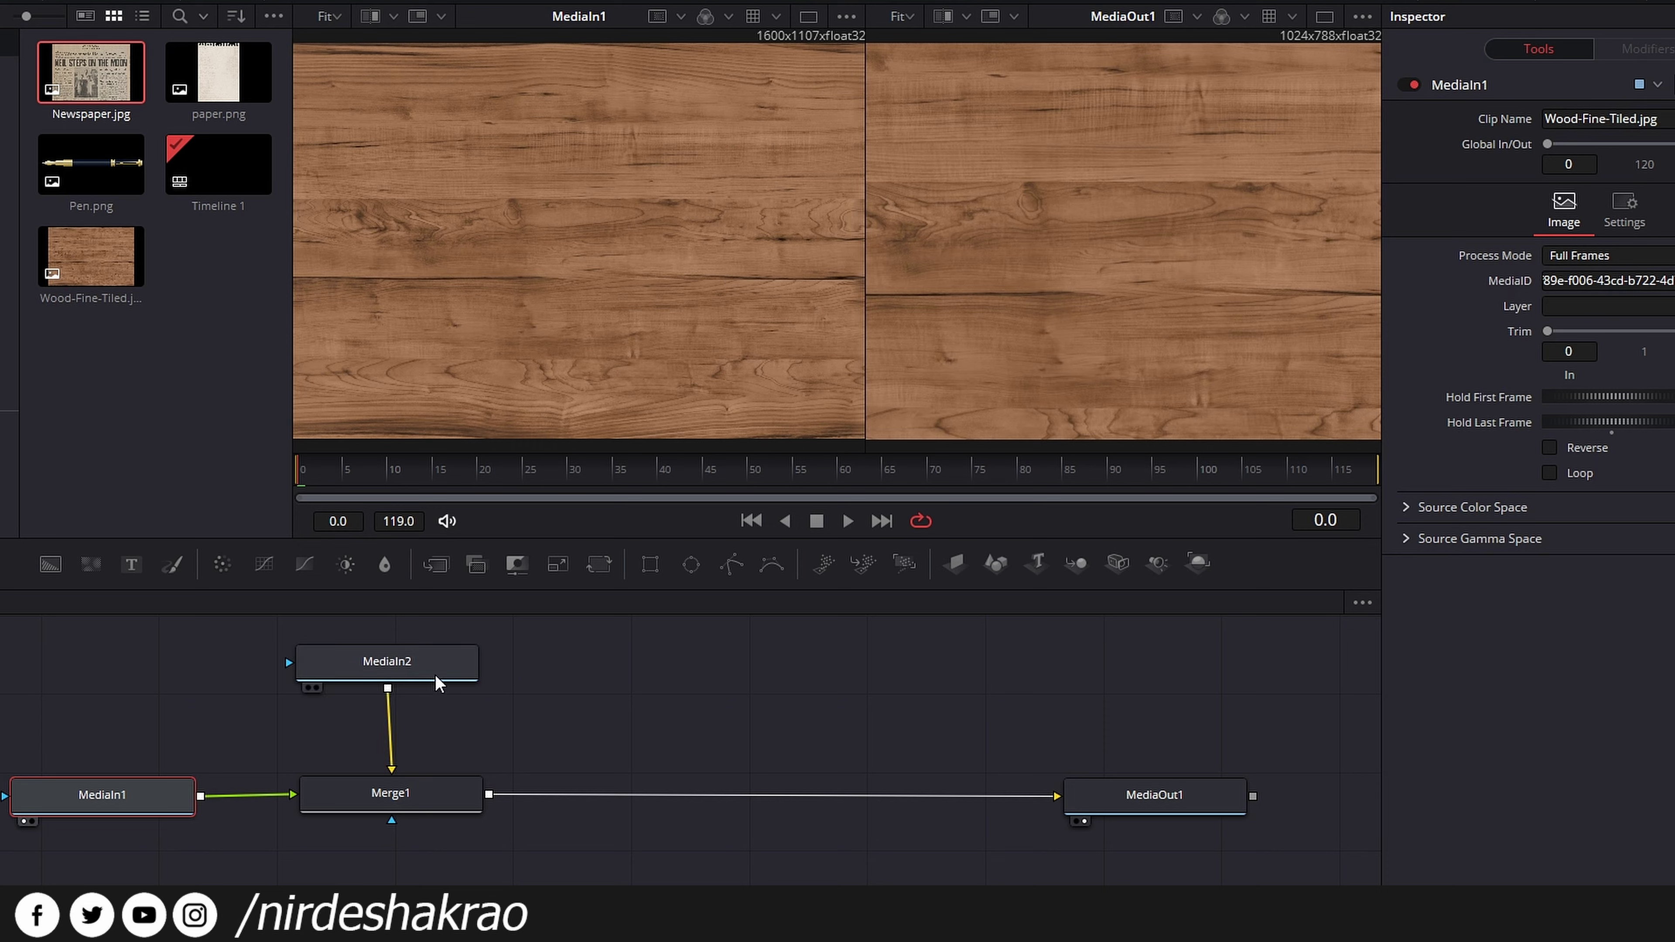
mouse_move(407, 652)
left_mouse_down()
mouse_move(424, 659)
mouse_move(409, 658)
left_mouse_up()
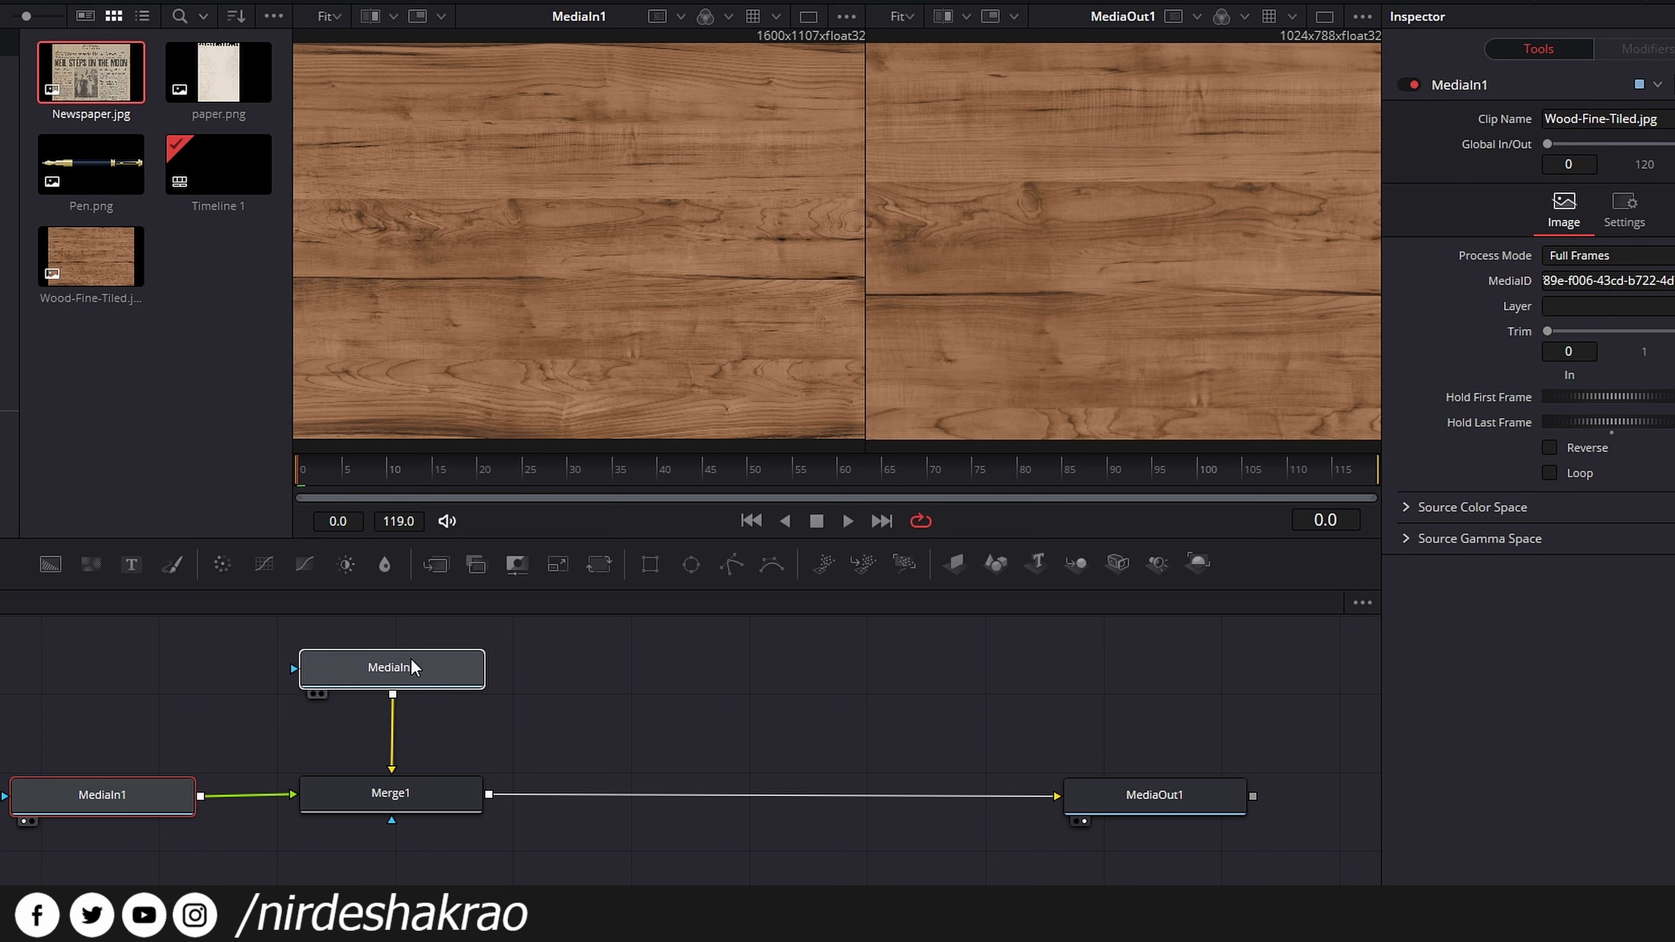
left_click(528, 634)
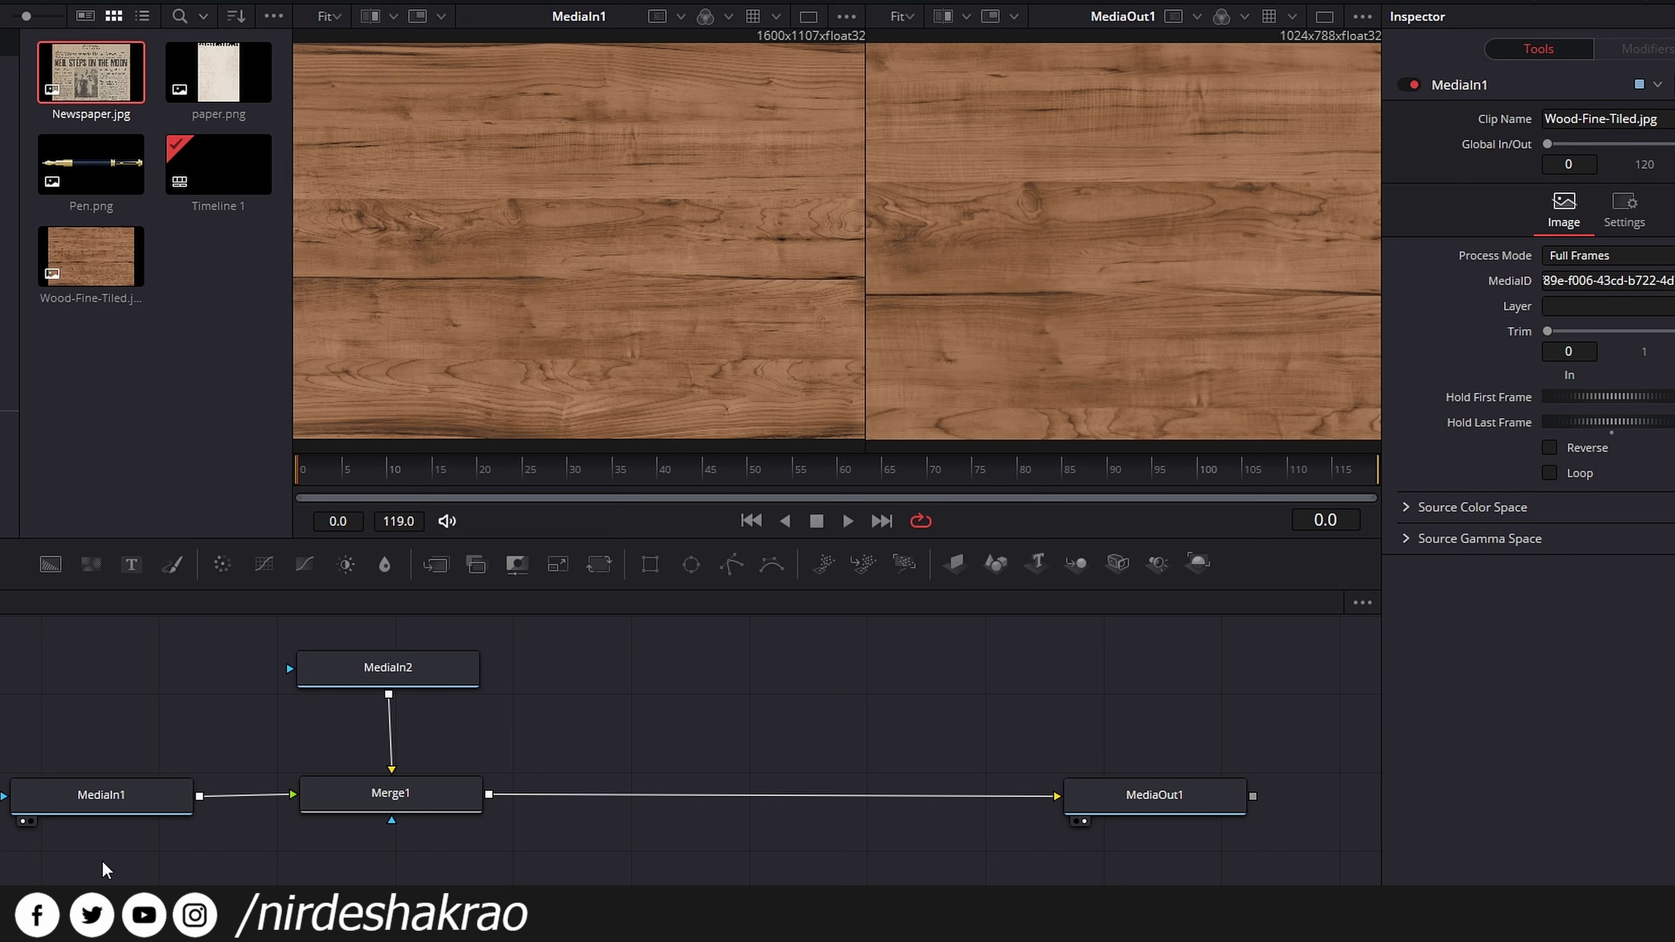
left_click_drag(105, 804, 47, 804)
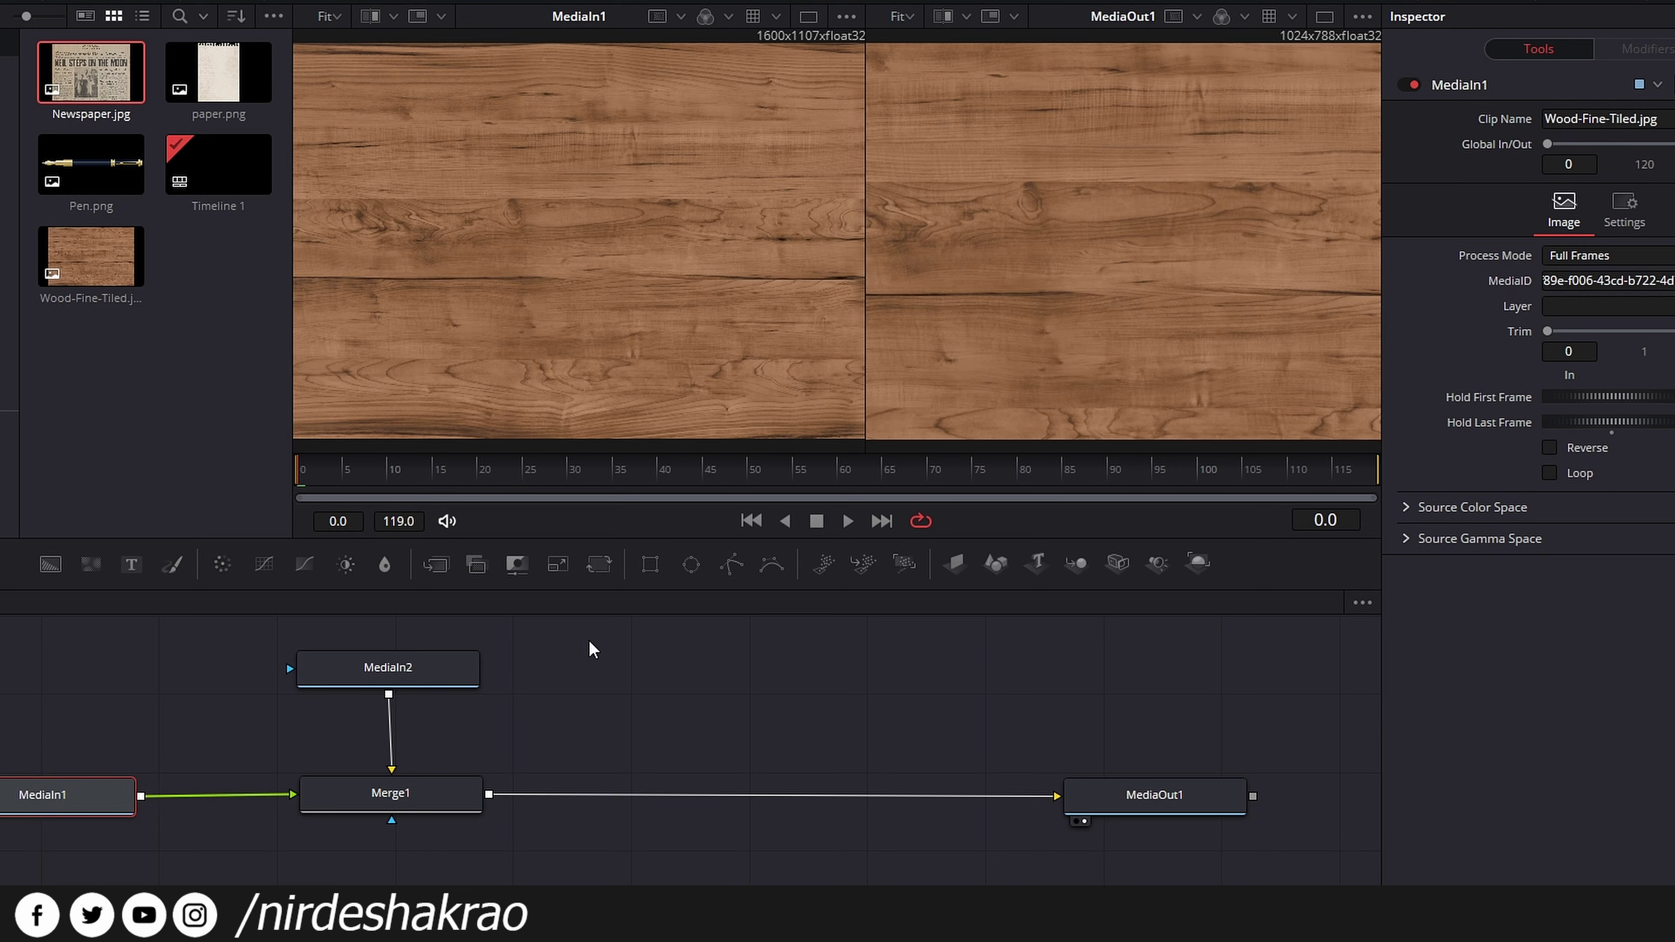
left_click_drag(589, 662, 296, 833)
left_click_drag(422, 799, 638, 799)
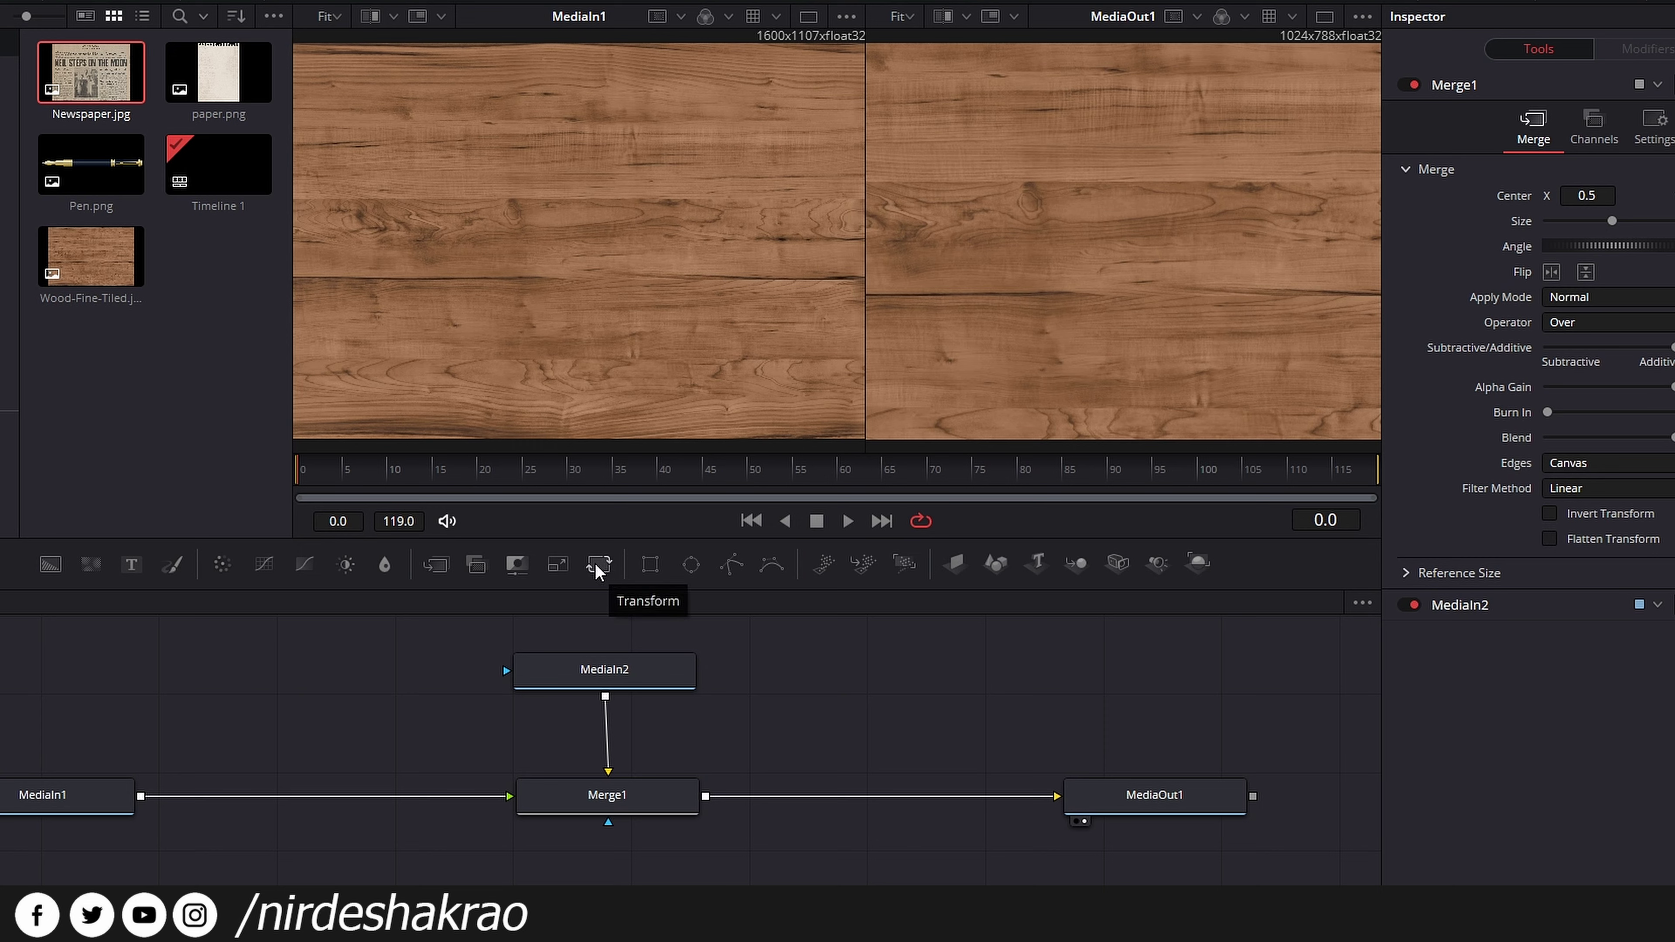
- Add a Transform node after the wood clip and test shrinking the wood with its Size slider
left_click(599, 564)
mouse_move(448, 705)
left_mouse_down()
mouse_move(344, 697)
mouse_move(305, 804)
left_mouse_up()
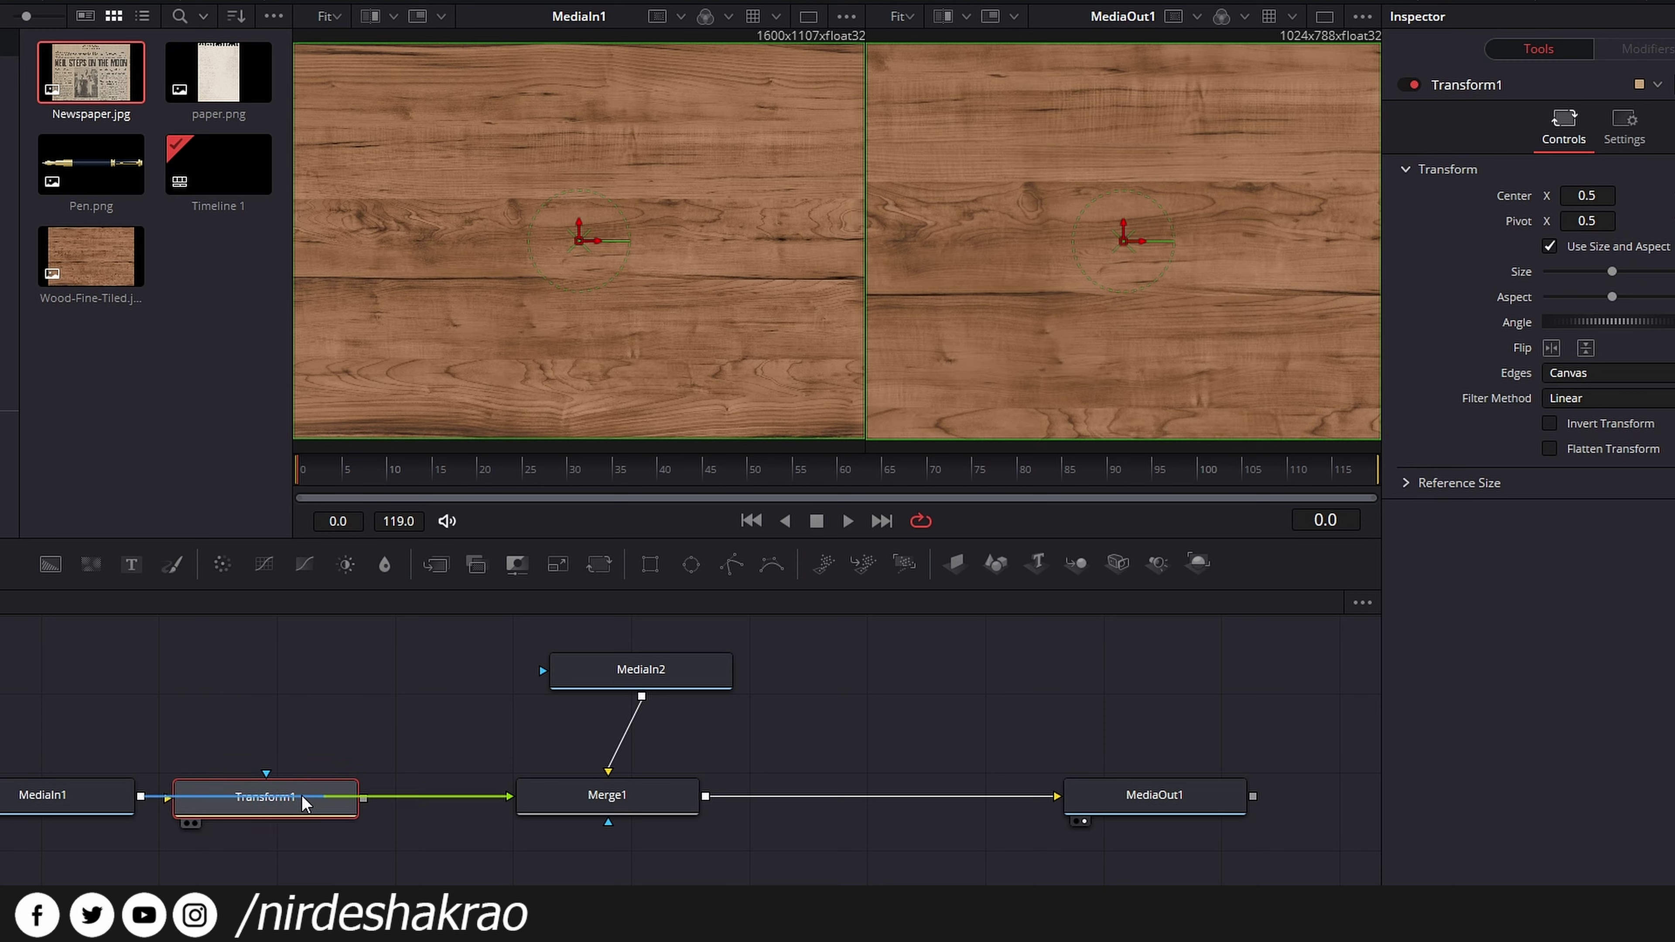
left_click_drag(71, 815, 59, 819)
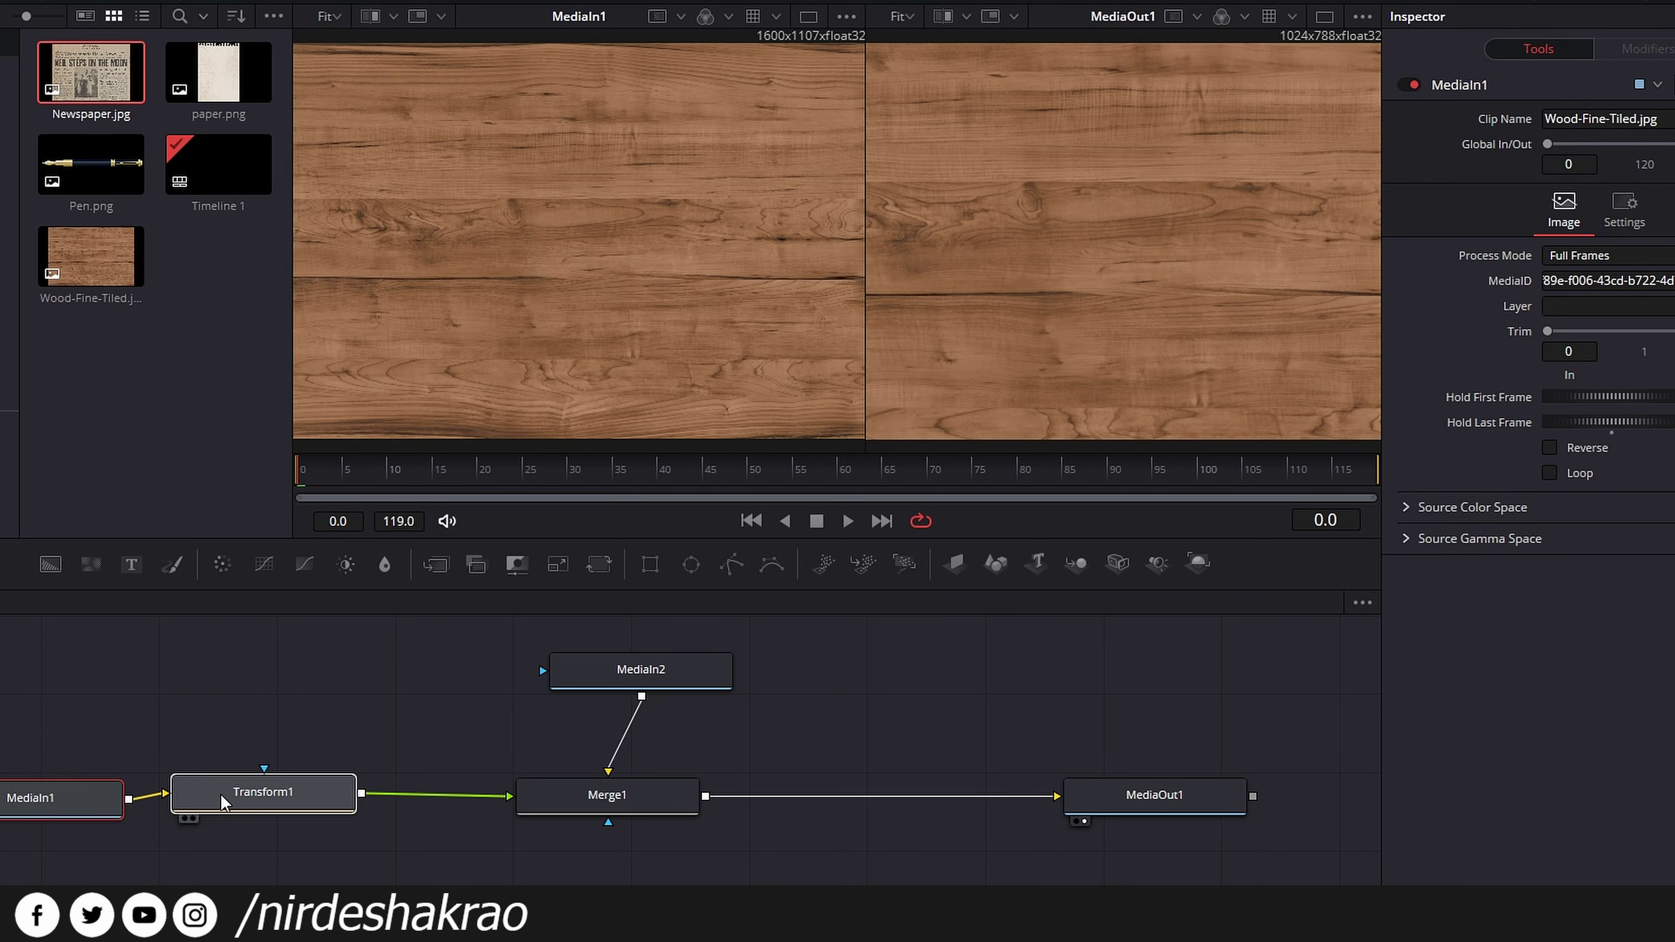
left_click_drag(264, 798, 264, 793)
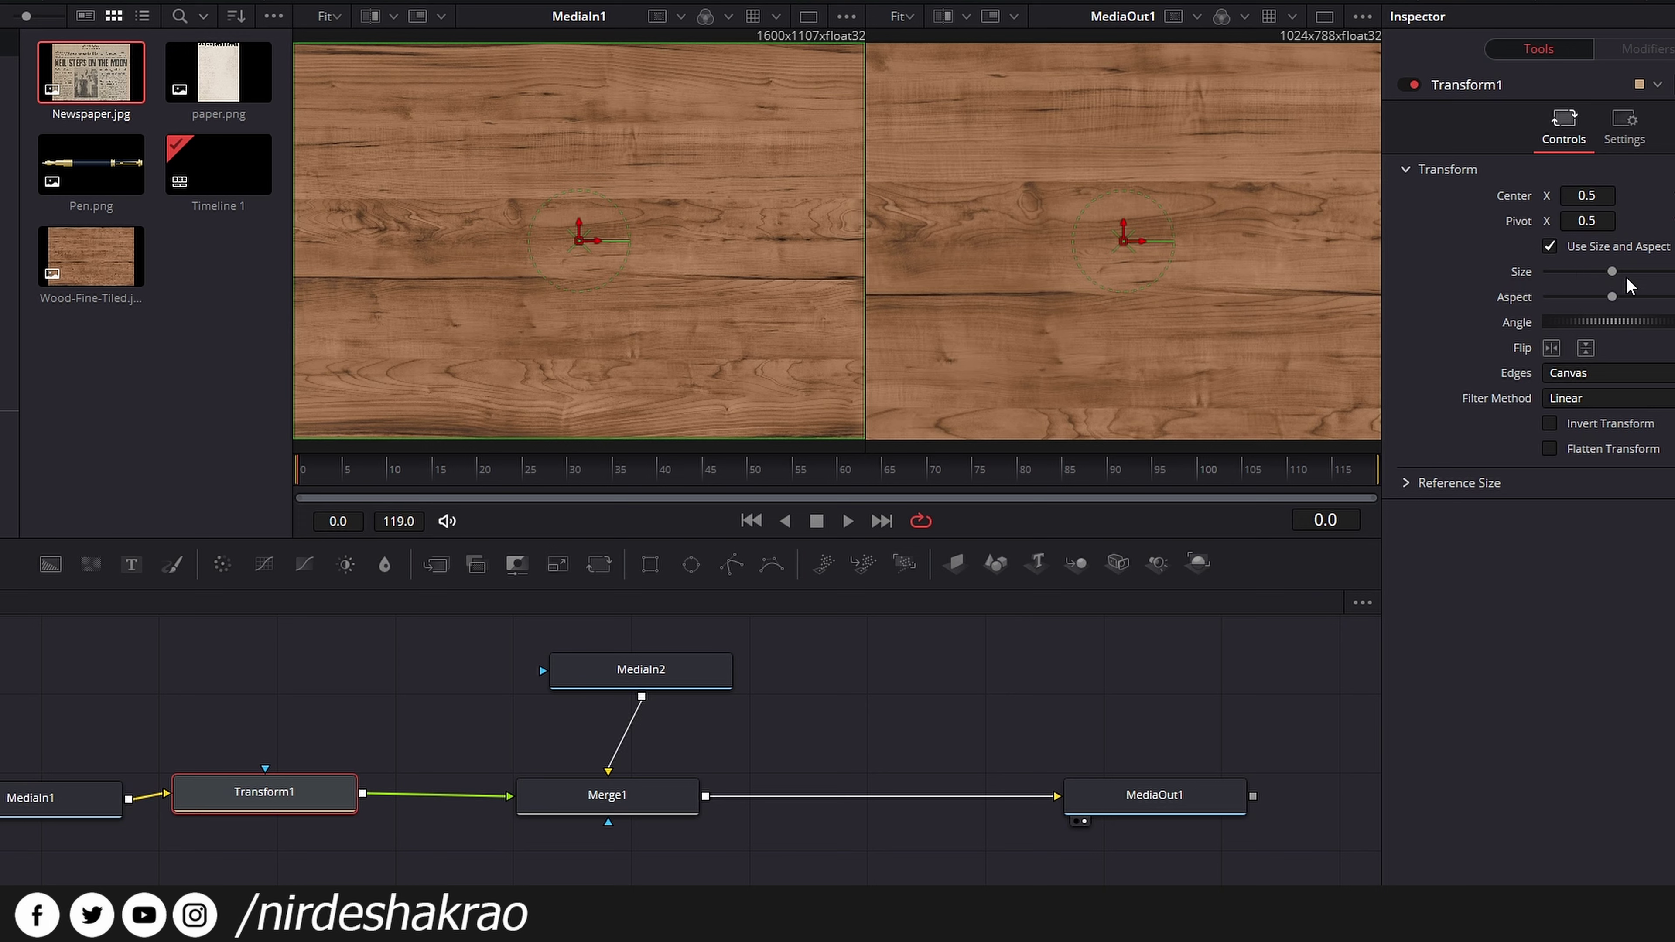
left_click_drag(1611, 272, 1574, 273)
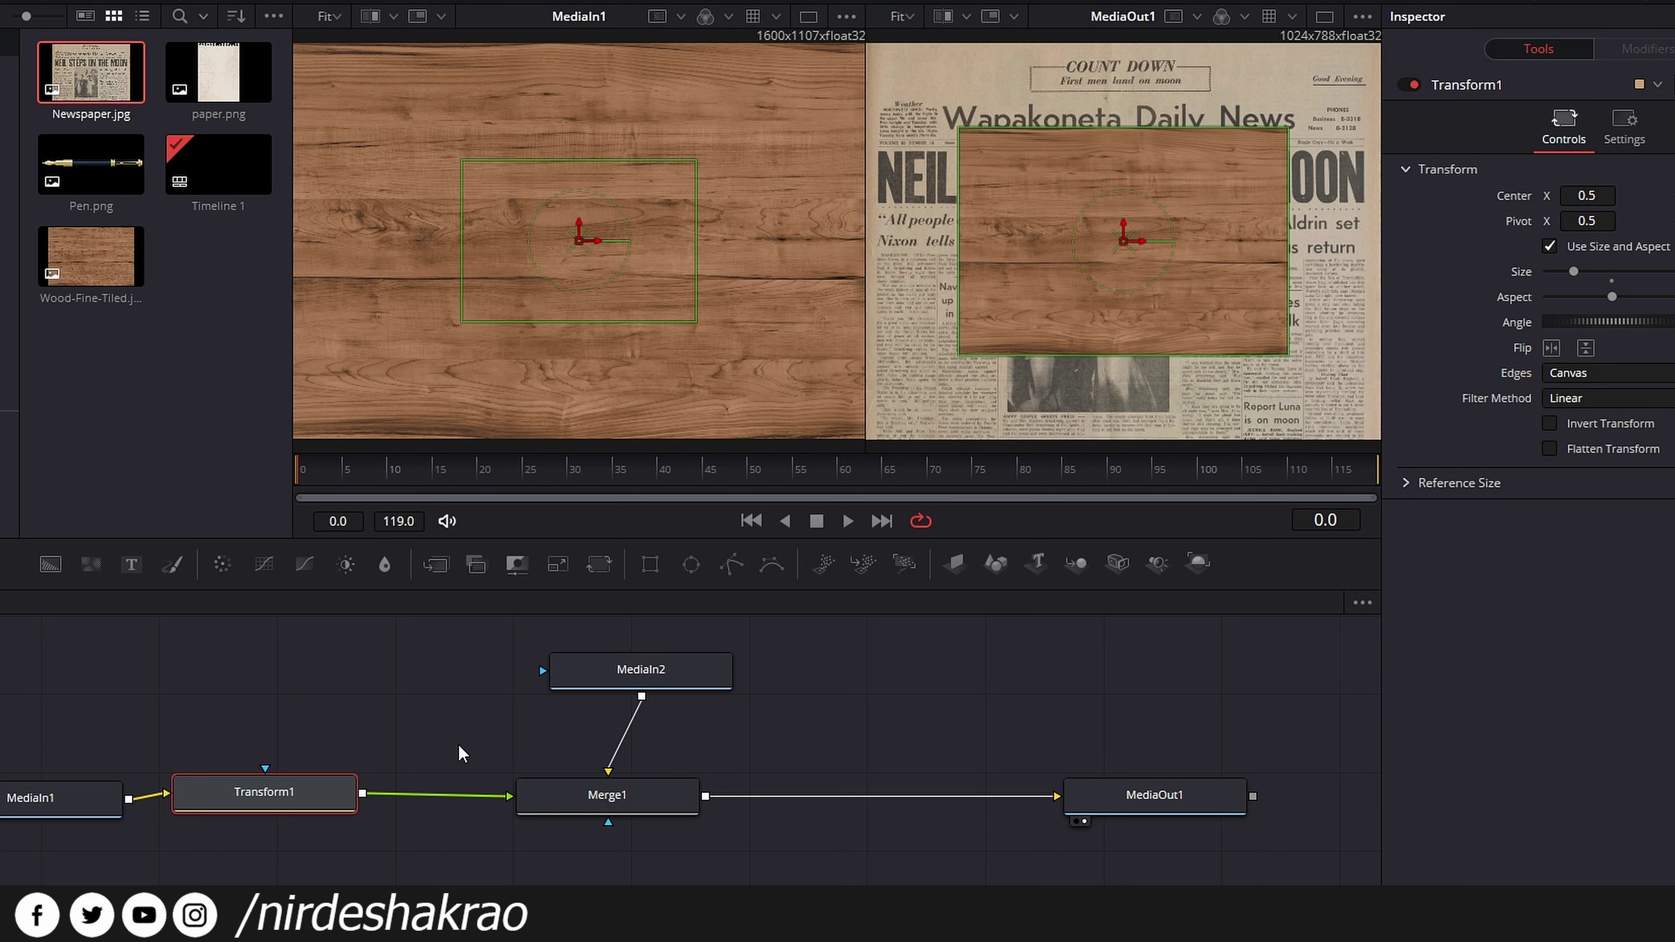
- Delete the wood's Transform node and detach the wood from Merge1's background
left_click_drag(294, 803, 355, 812)
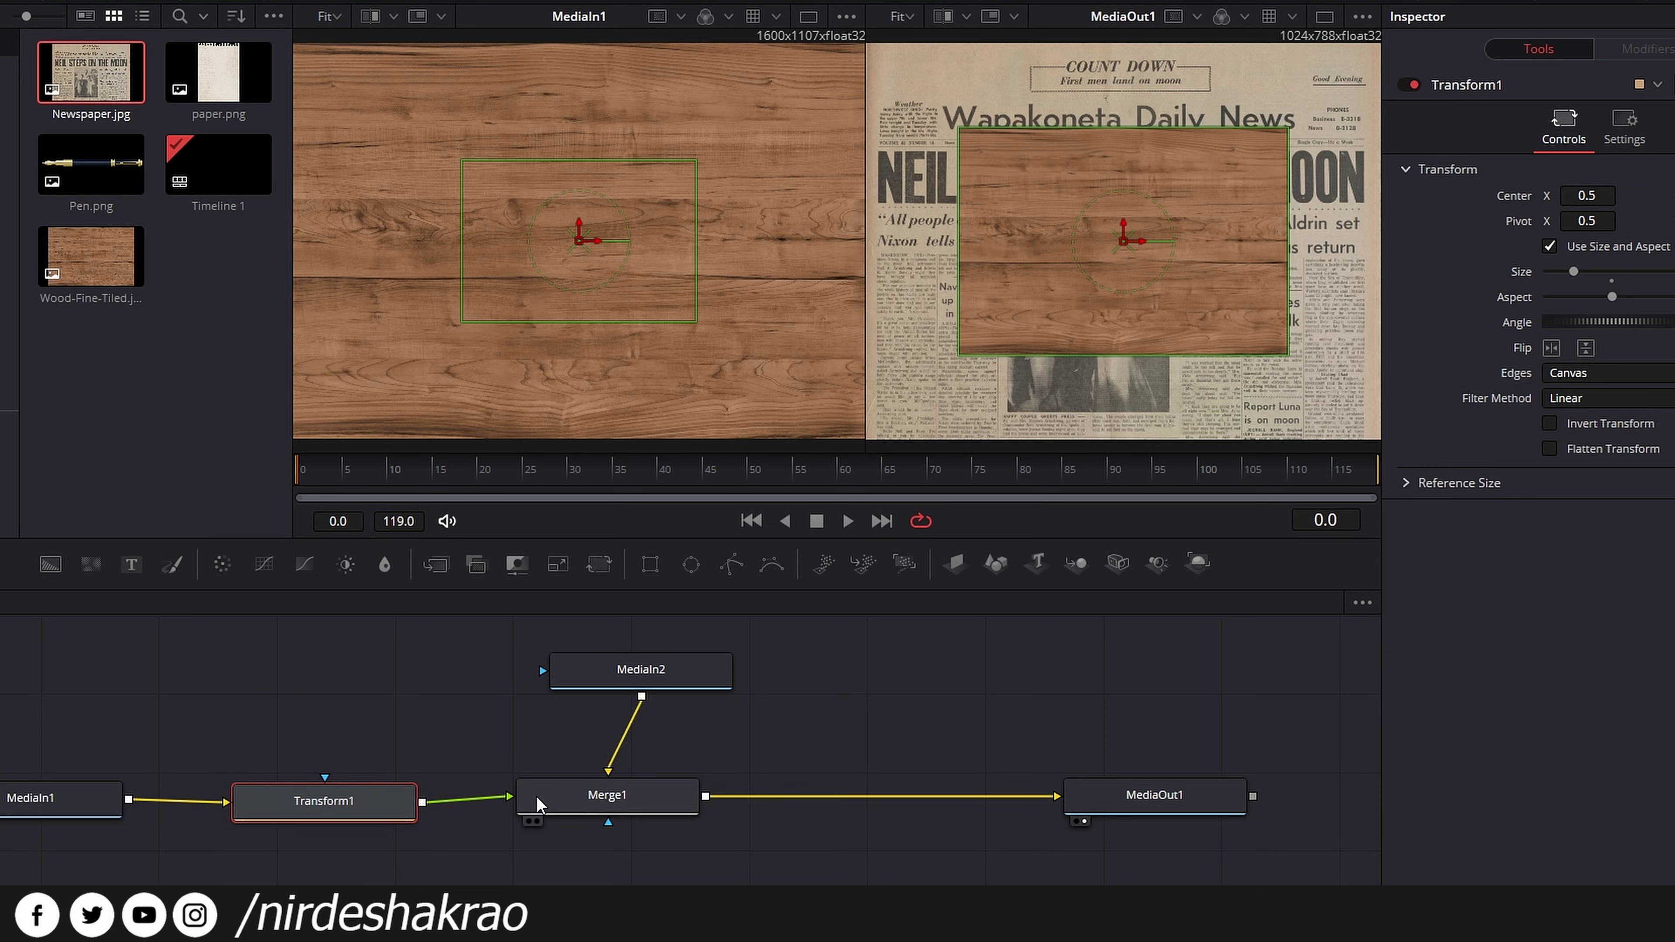
left_click_drag(607, 799, 602, 800)
left_click_drag(353, 817, 331, 799)
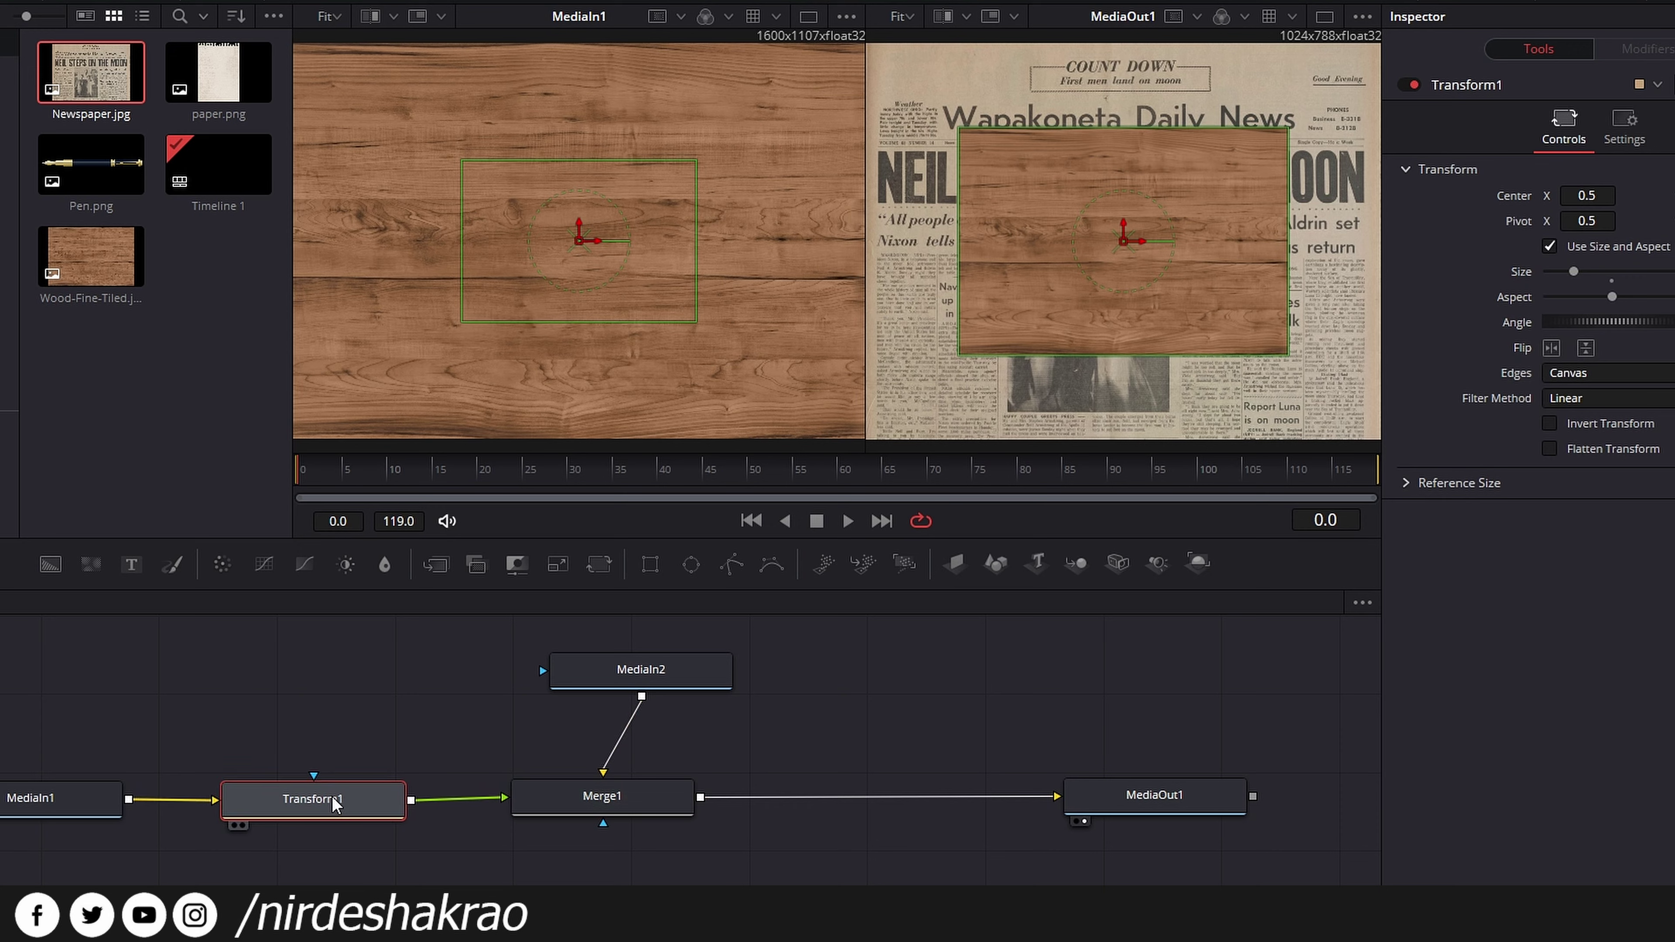
left_click(56, 801)
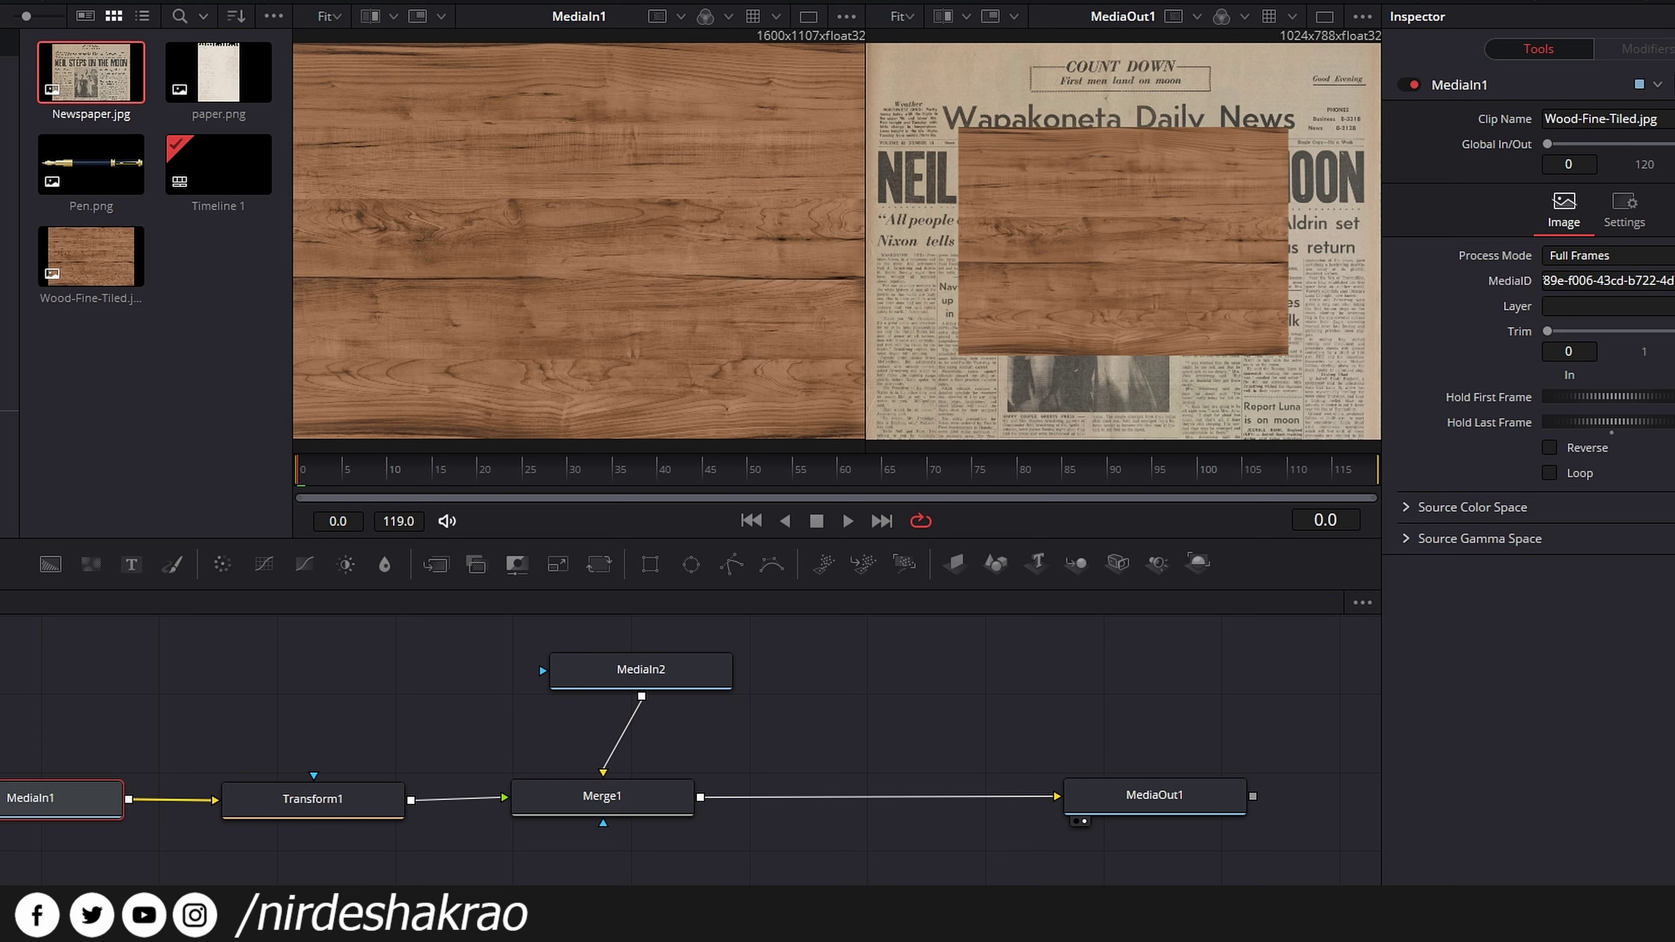
left_click_drag(317, 812, 306, 807)
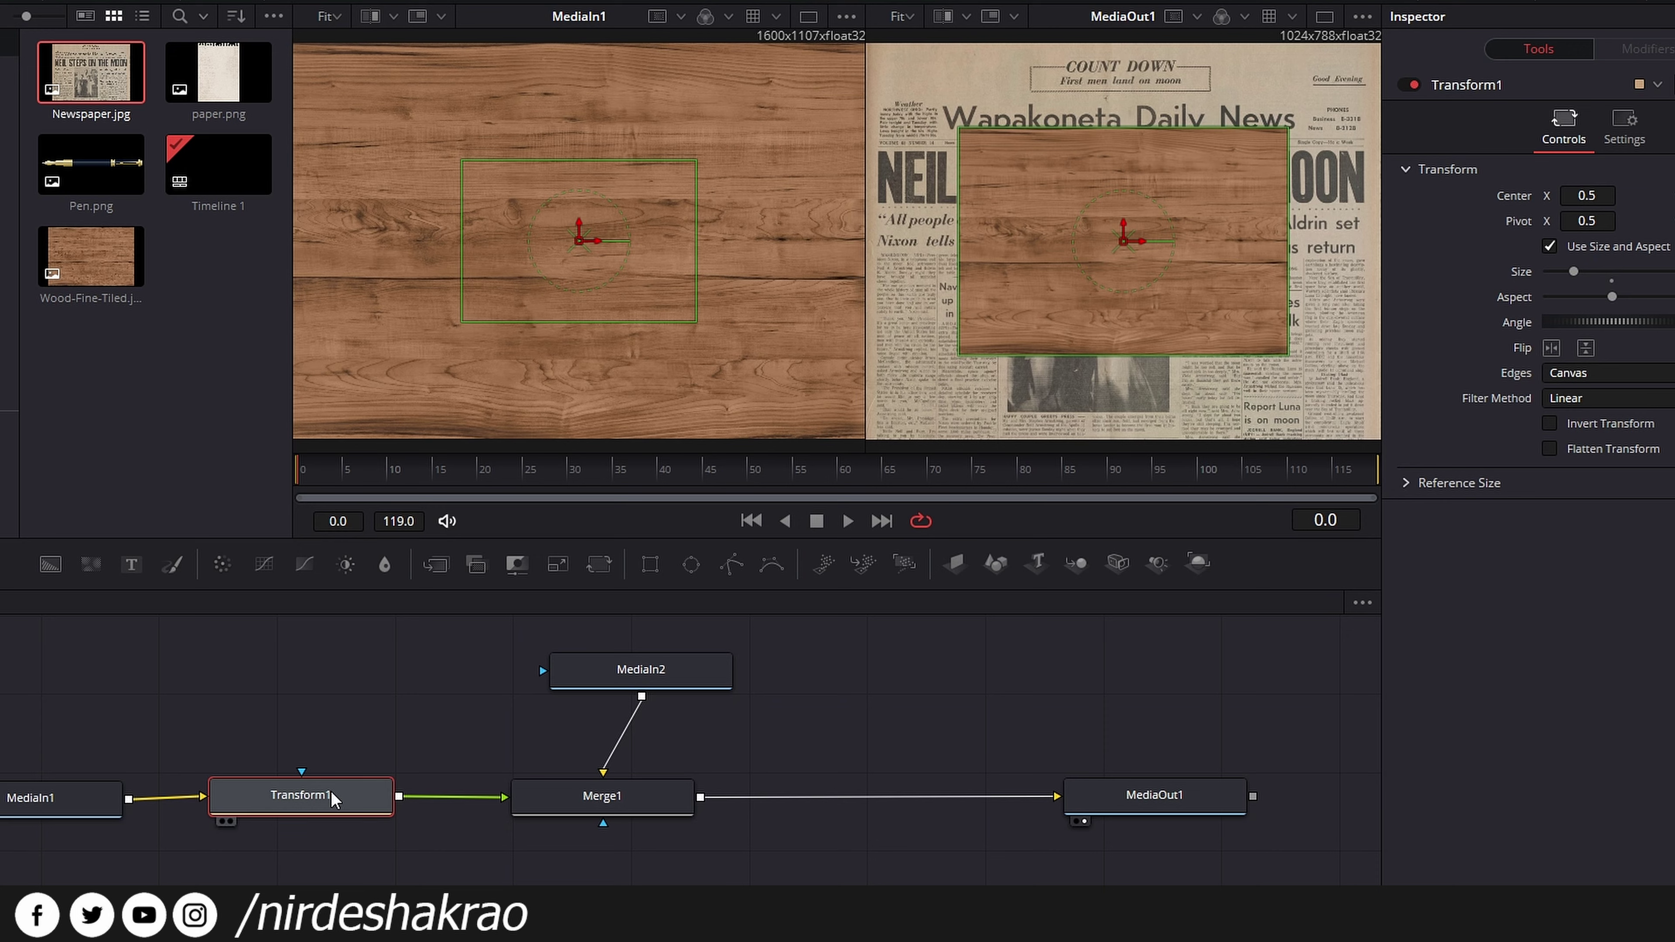
key("Delete")
left_click_drag(626, 672, 600, 673)
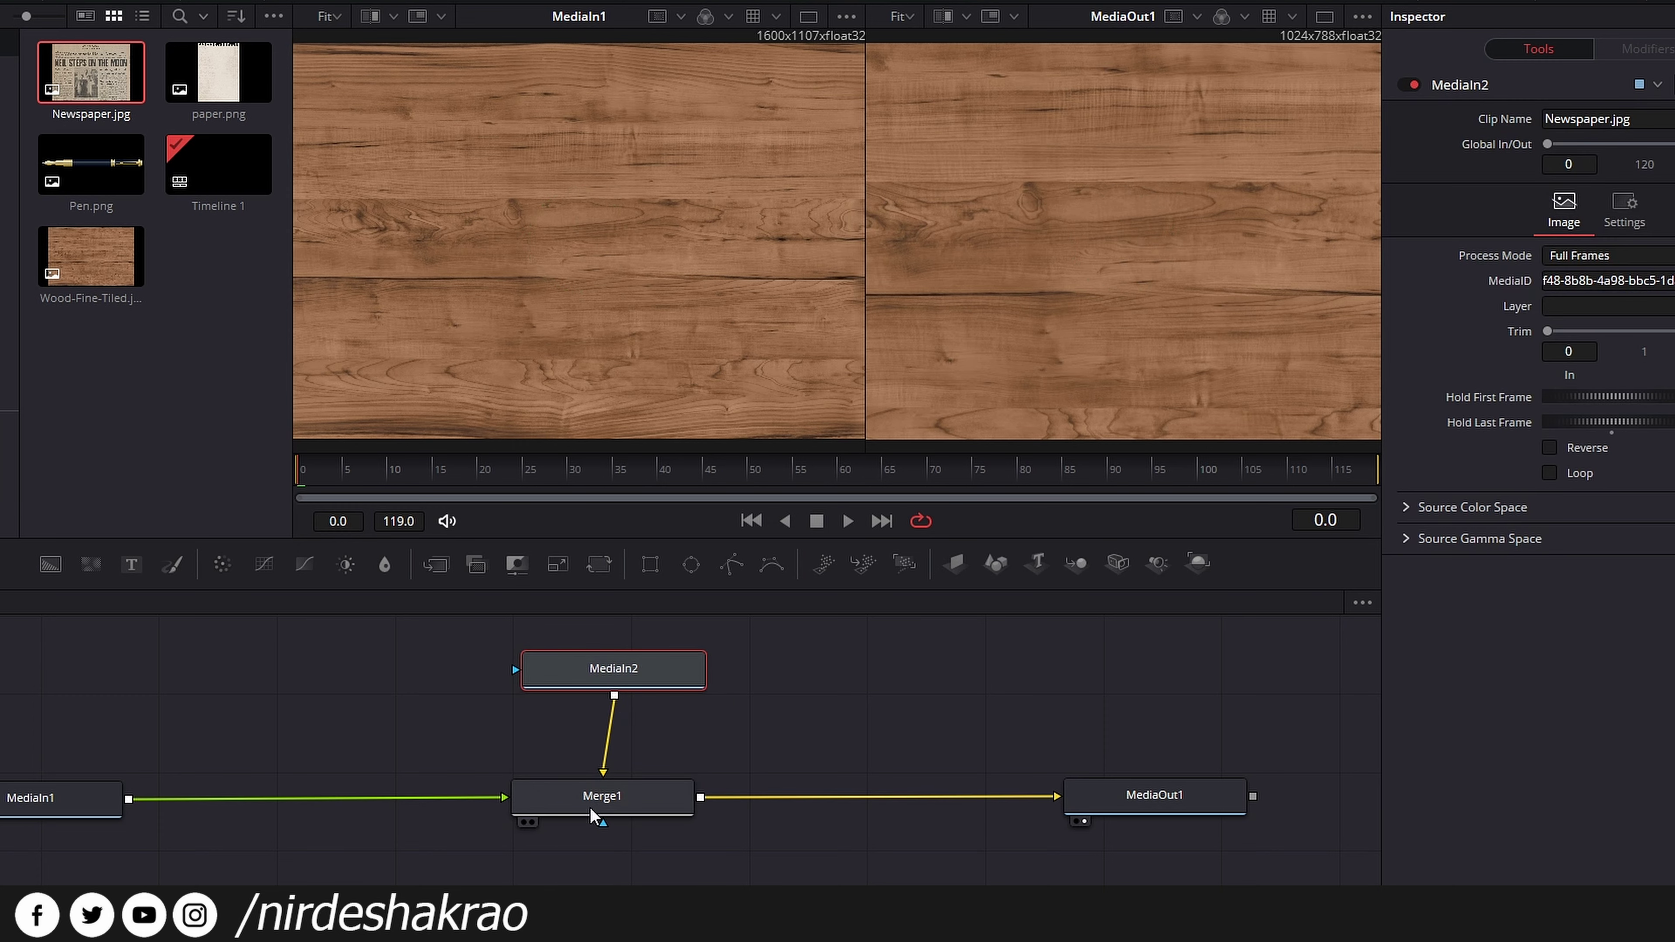
left_click(609, 803)
left_click_drag(608, 803, 636, 791)
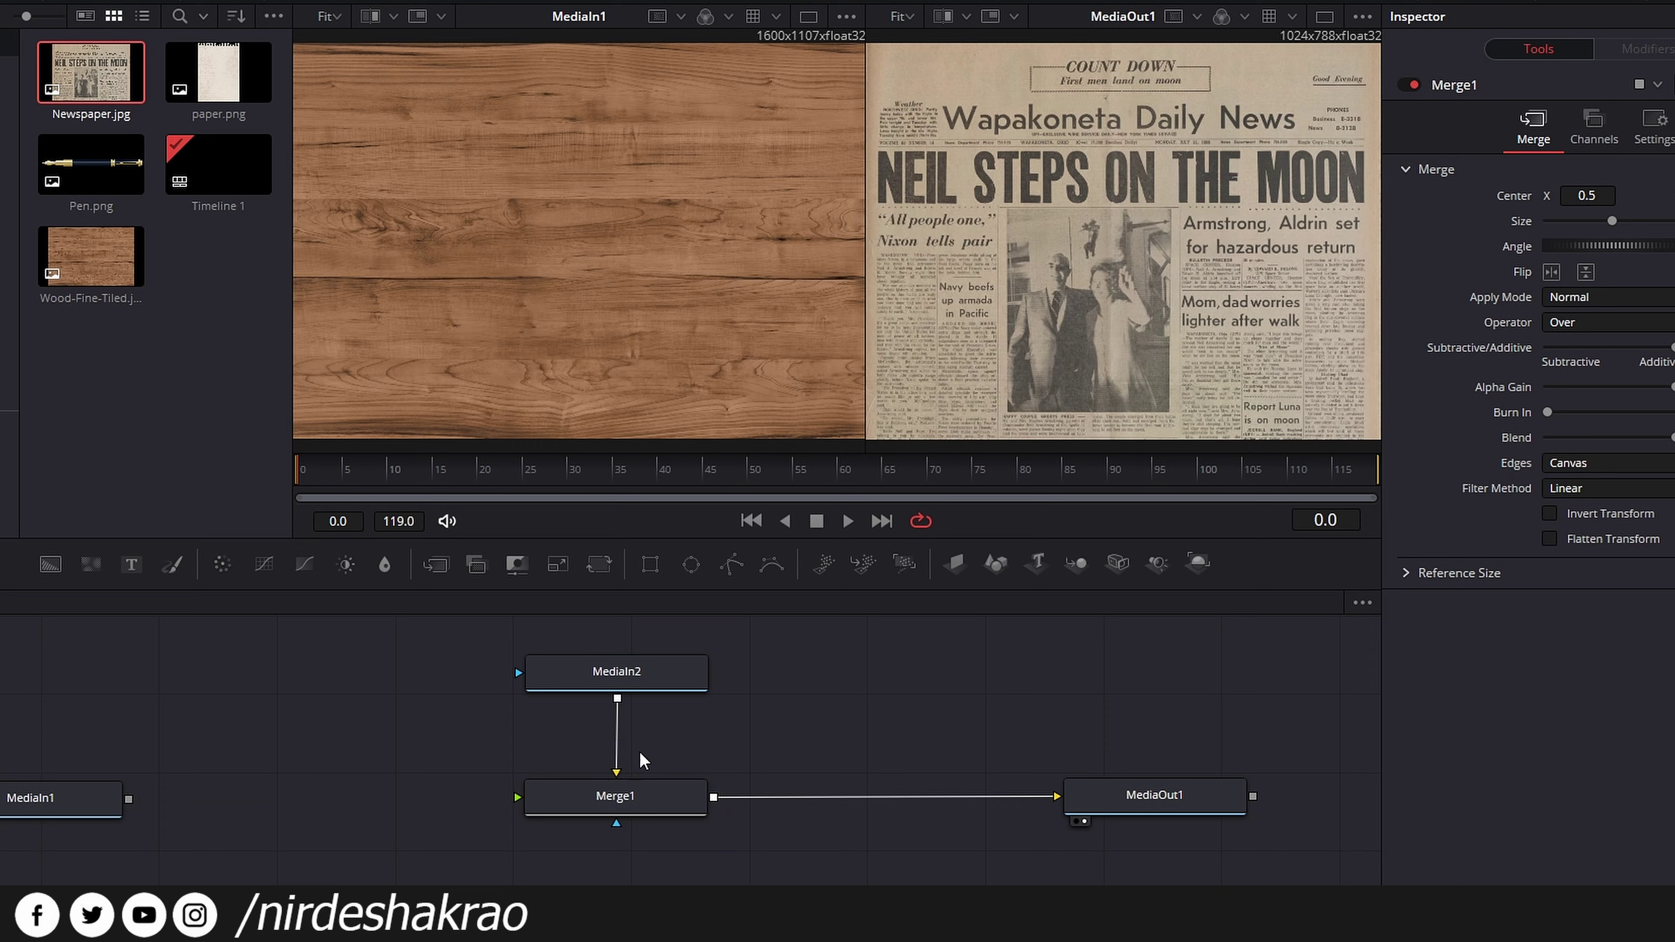
- Rewire Merge1 with the wood as Background and the newspaper as Foreground
left_click_drag(616, 776, 617, 792)
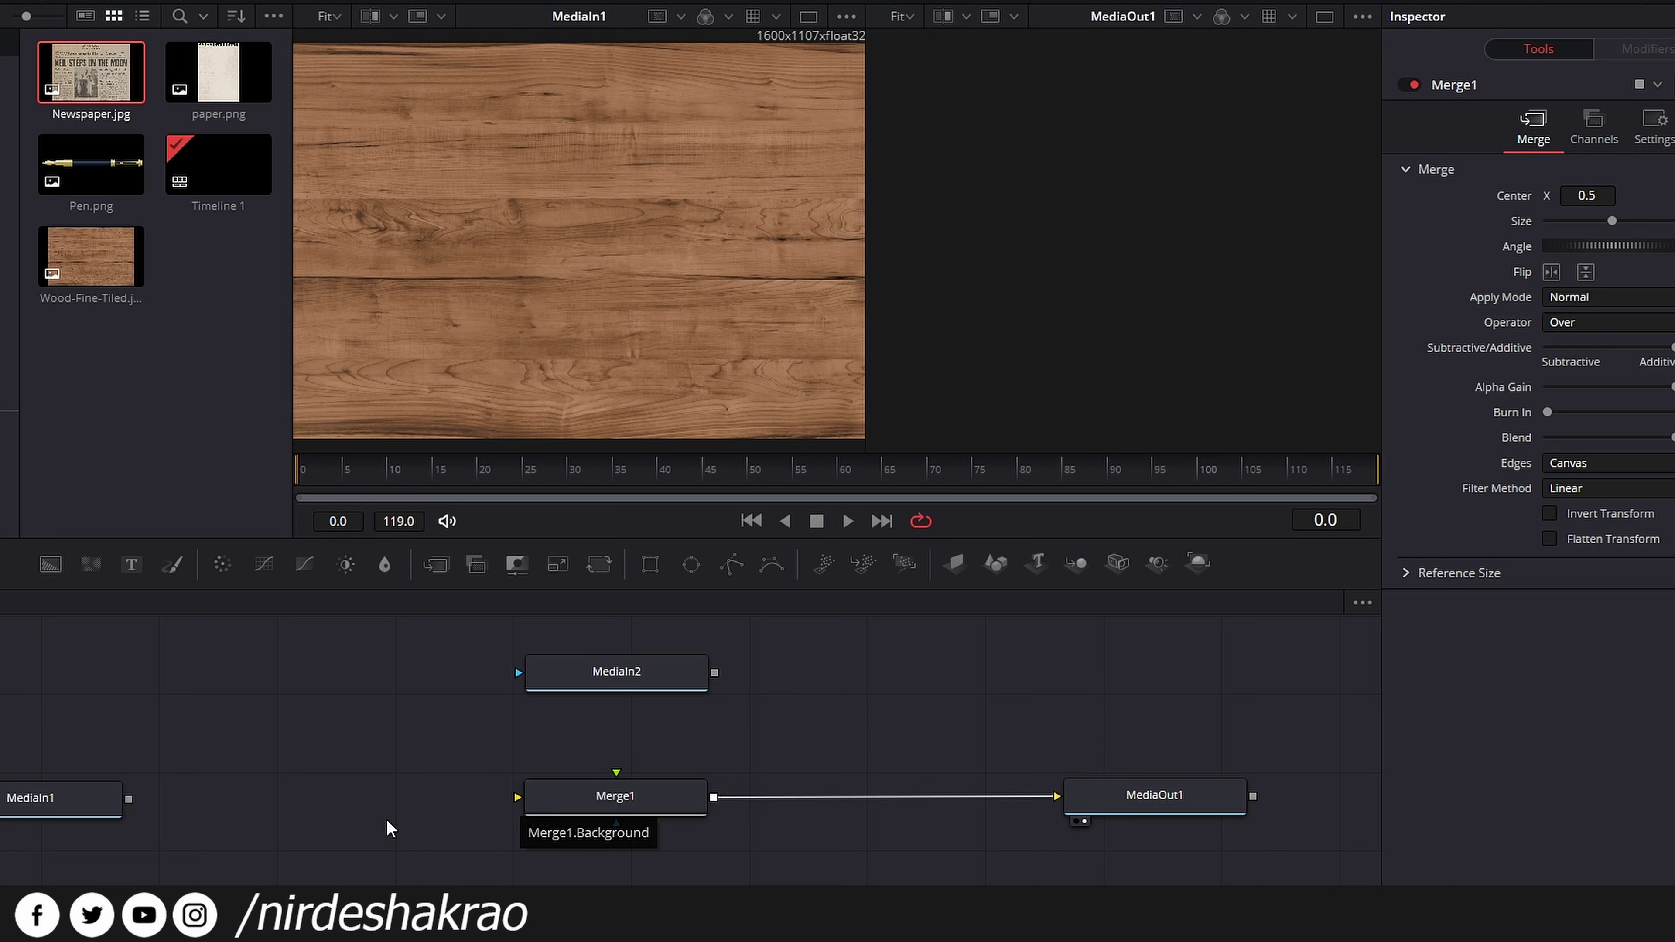
left_click_drag(130, 800, 518, 799)
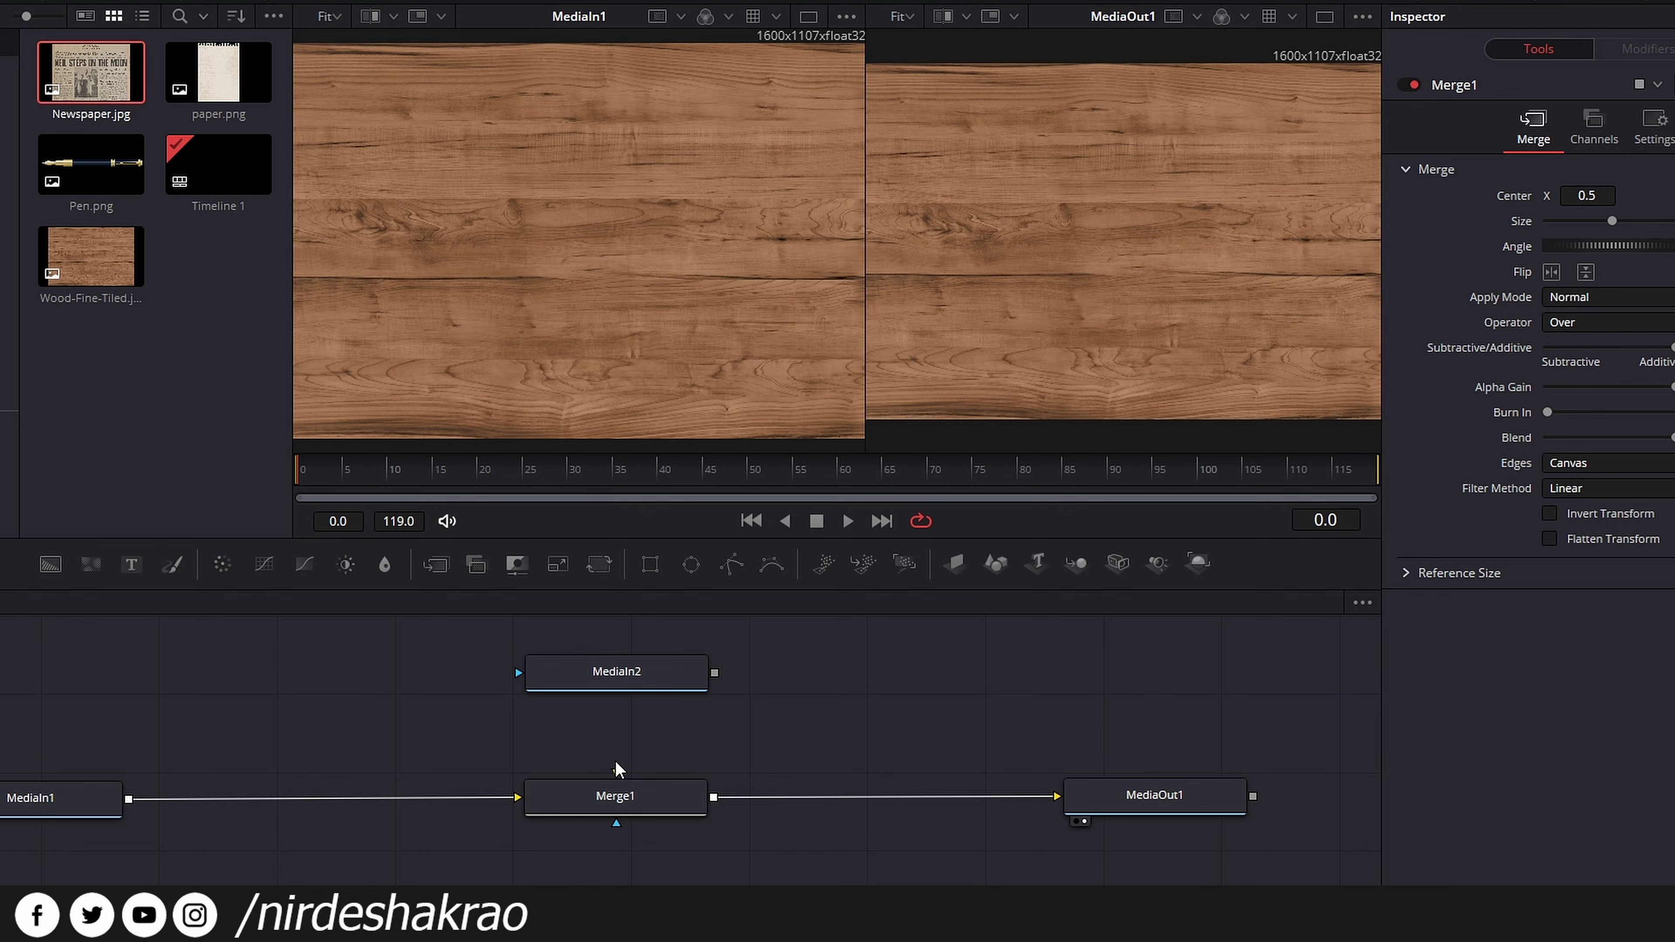
mouse_move(715, 672)
left_mouse_down()
mouse_move(728, 719)
mouse_move(617, 774)
left_mouse_up()
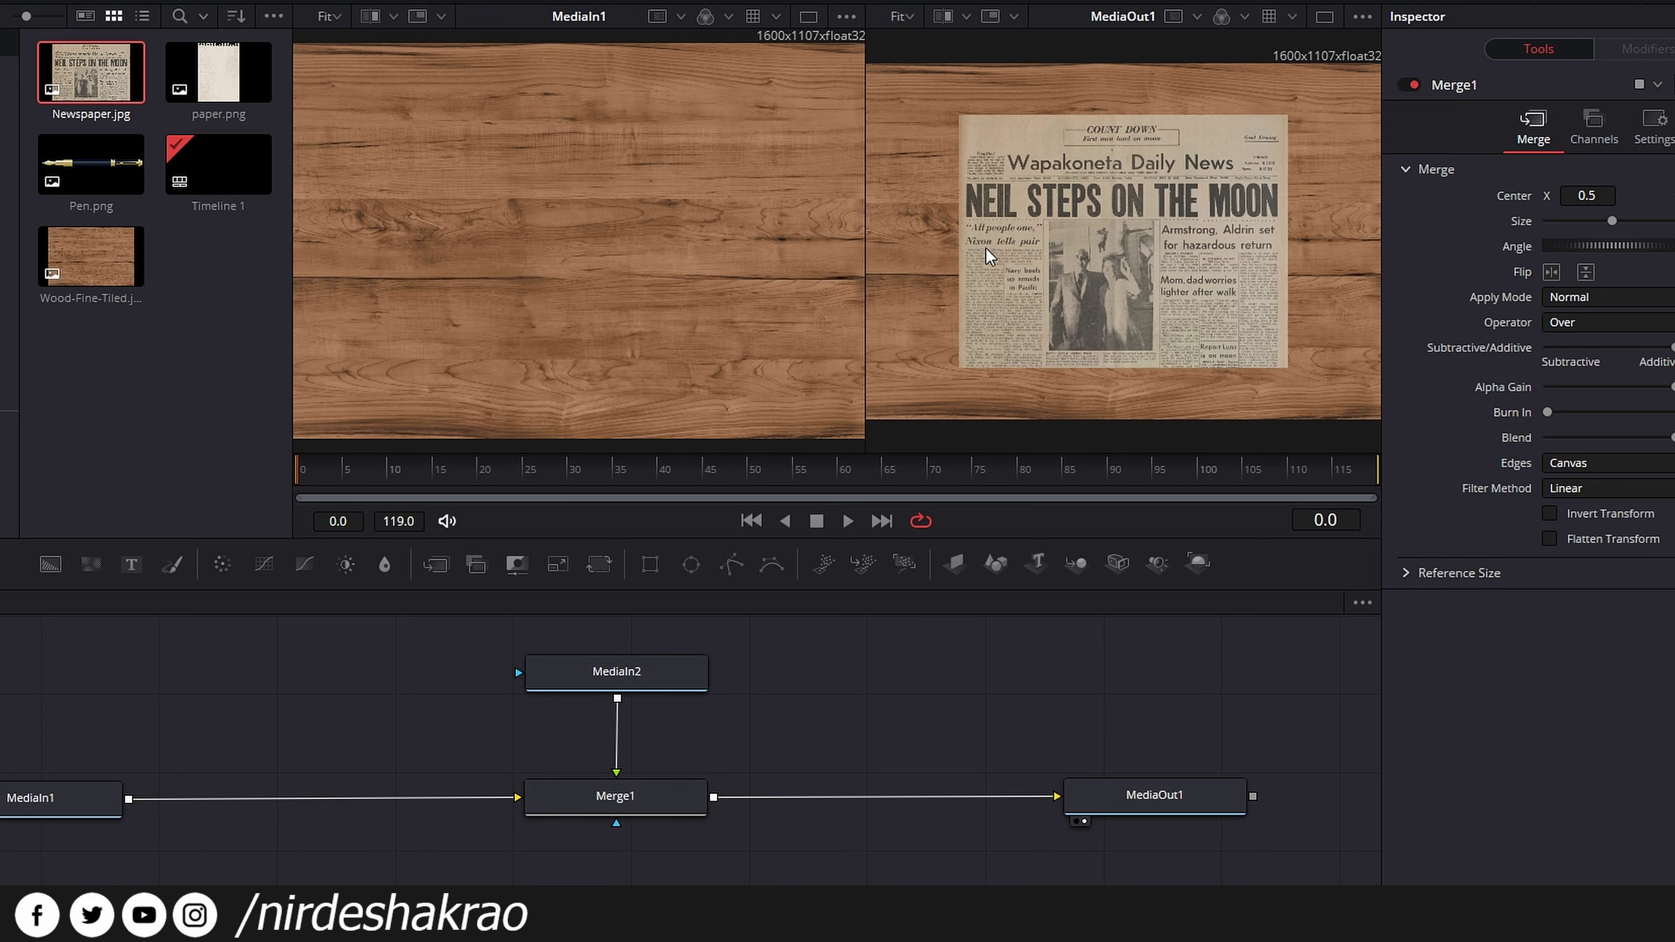
- Tidy the node layout, moving the wood, merge and newspaper nodes left and MediaOut1 right
left_click_drag(76, 797, 361, 792)
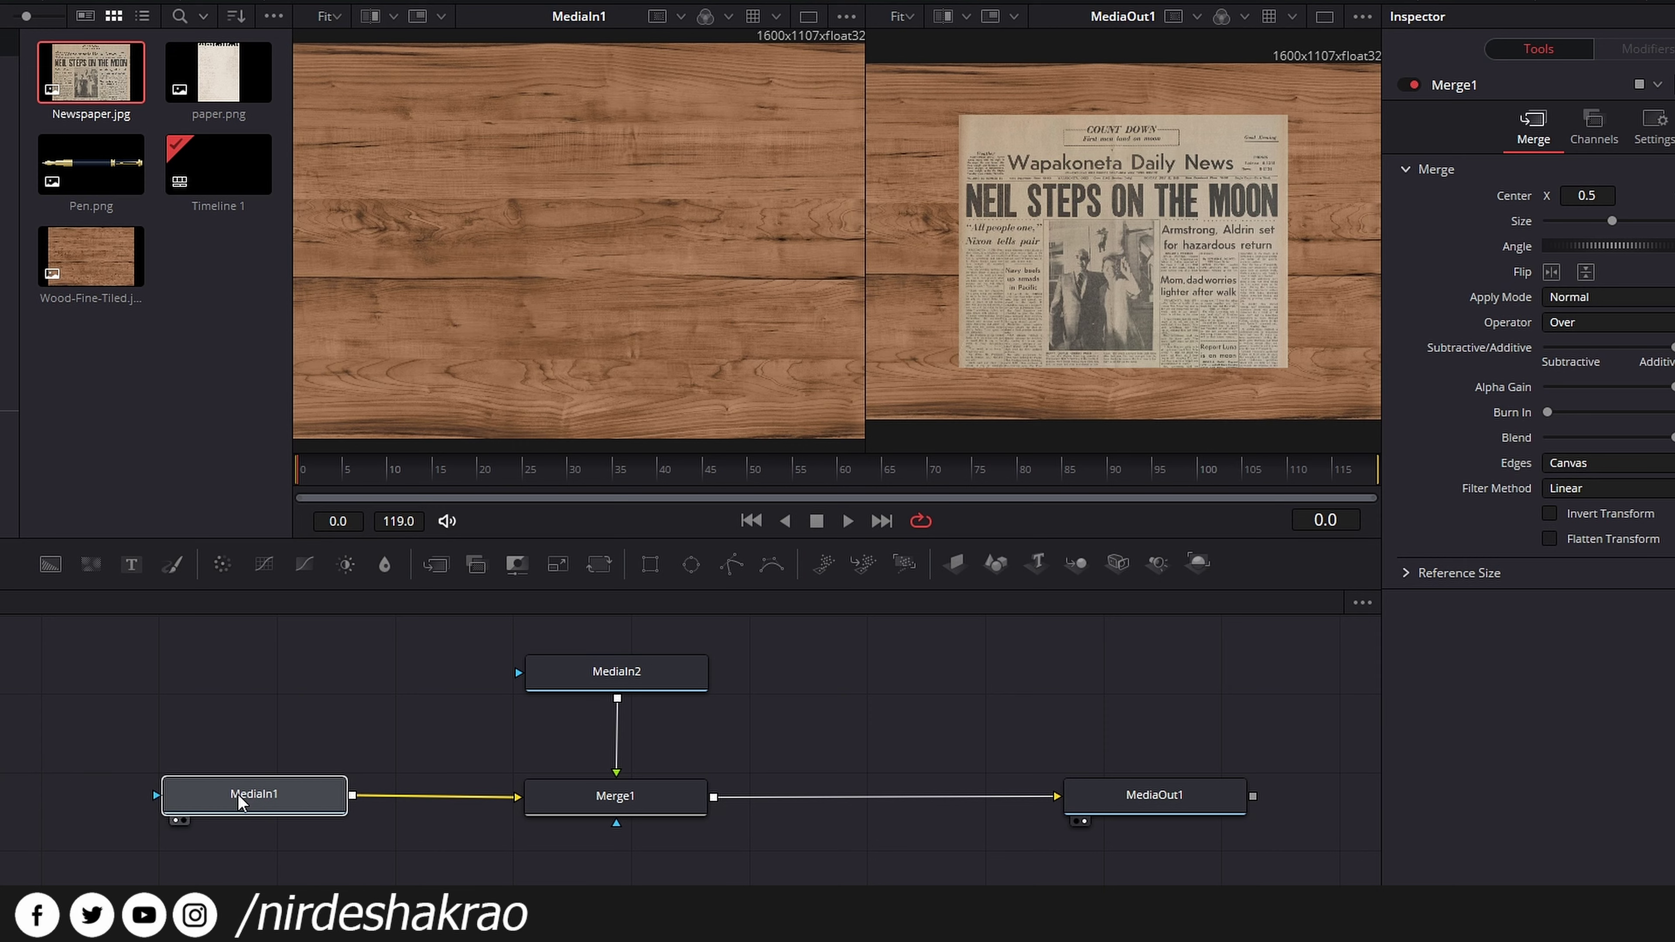
left_click_drag(615, 795, 548, 792)
left_click_drag(617, 678, 536, 680)
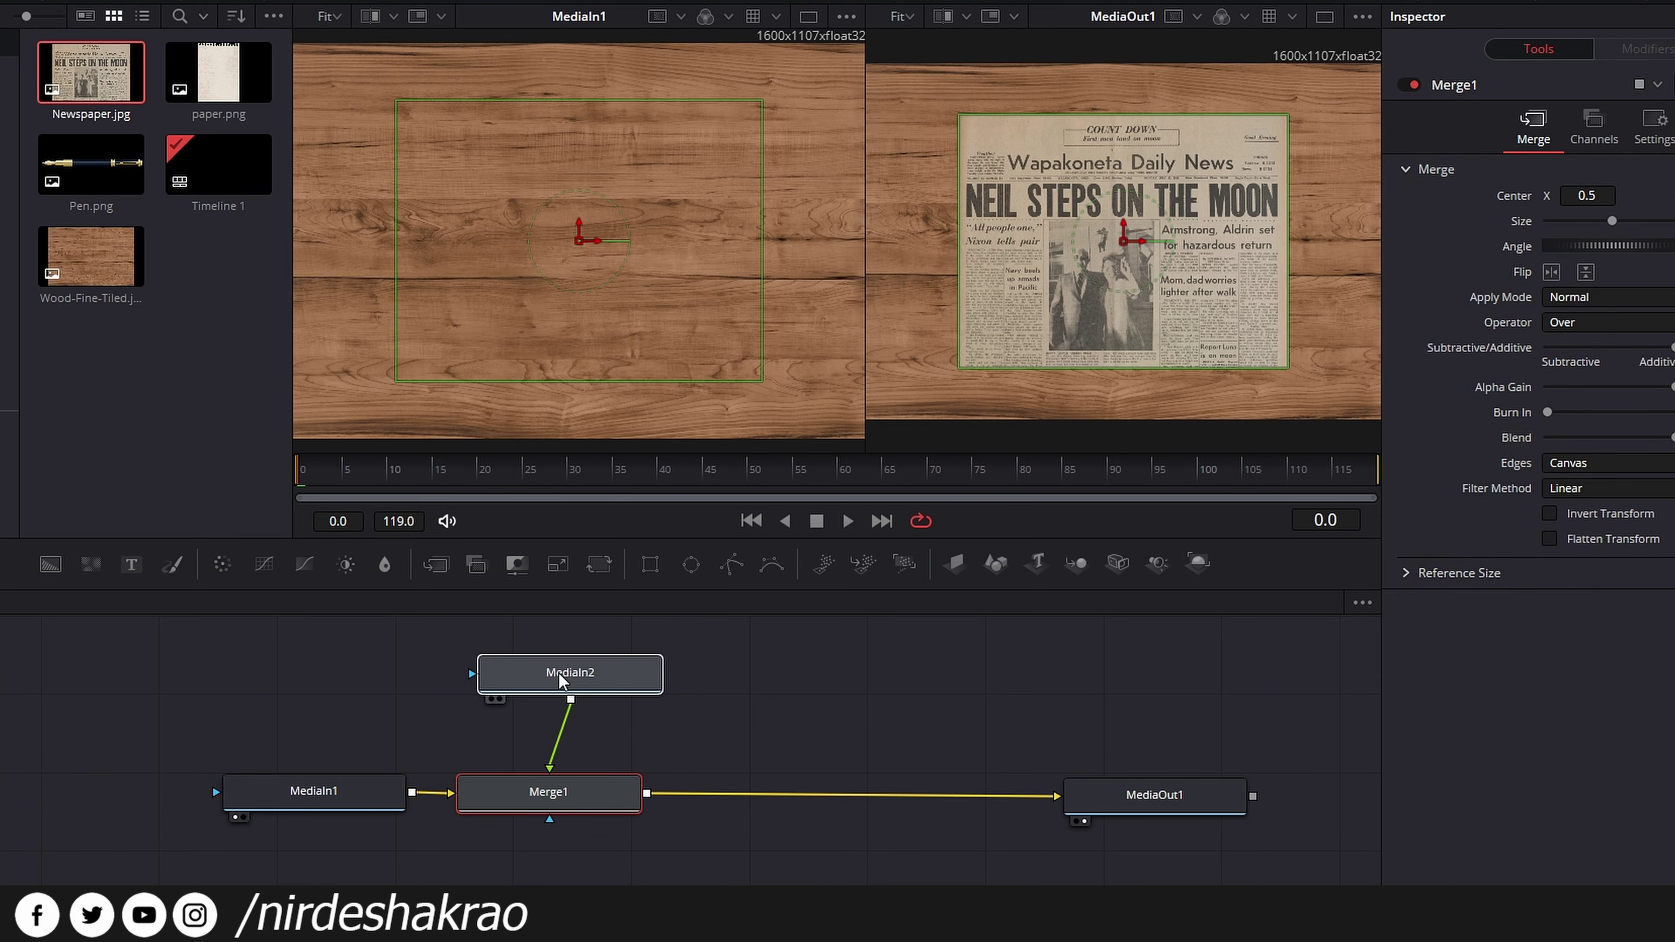
left_click(536, 680)
left_click_drag(797, 755, 598, 767)
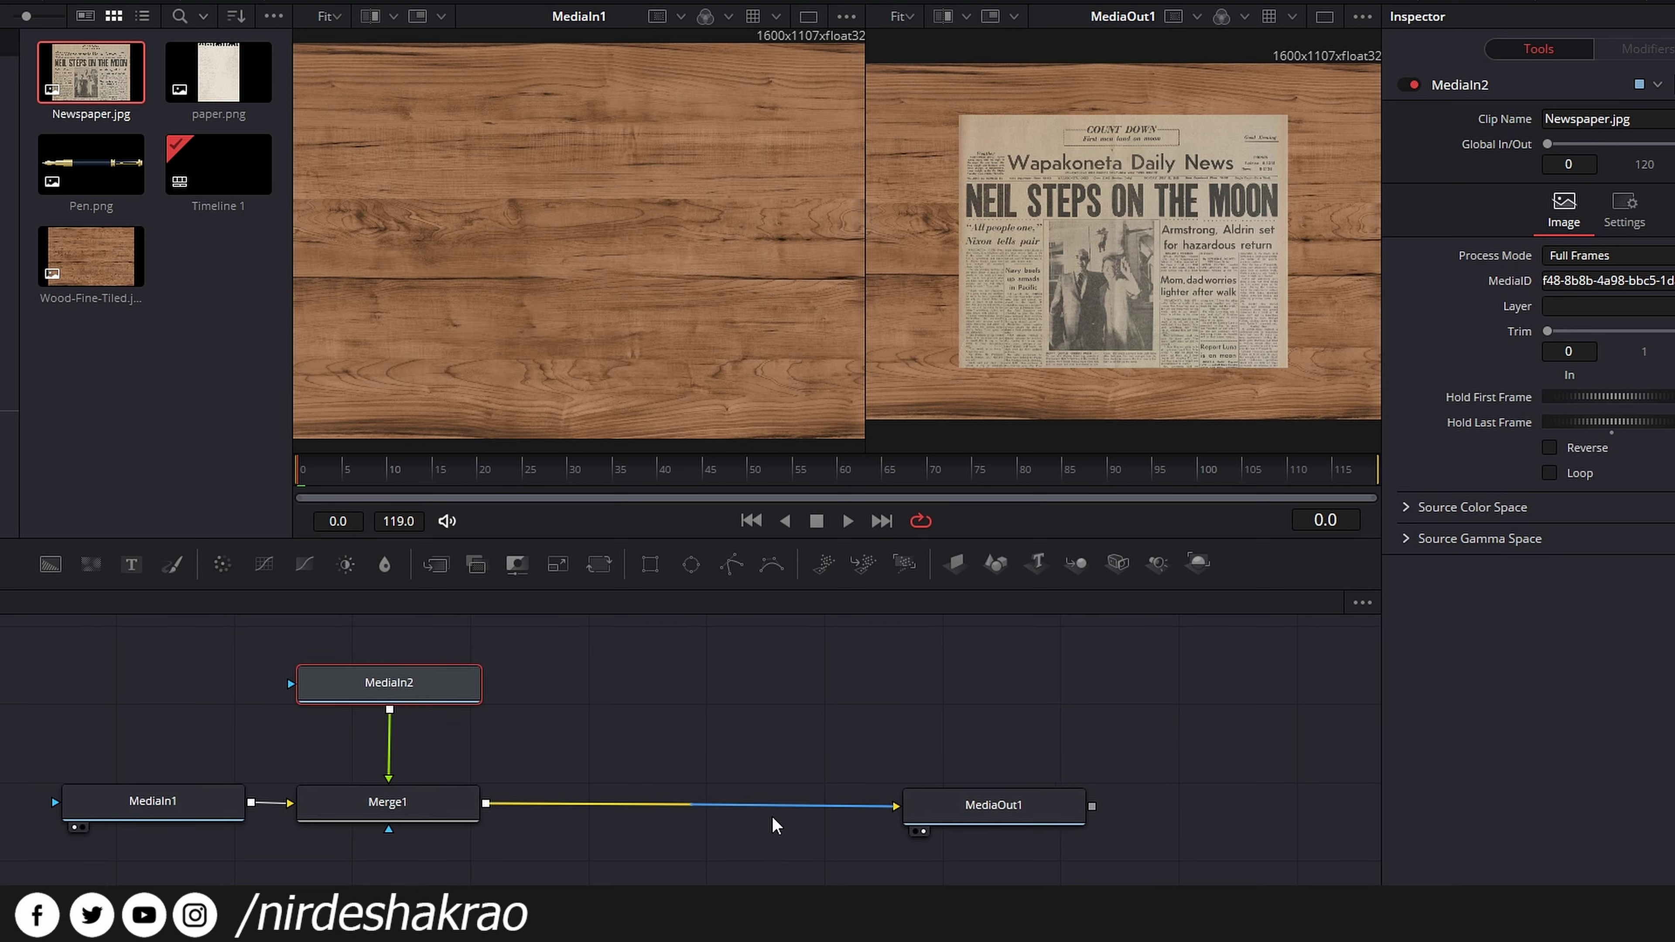
left_click_drag(1090, 828, 1252, 824)
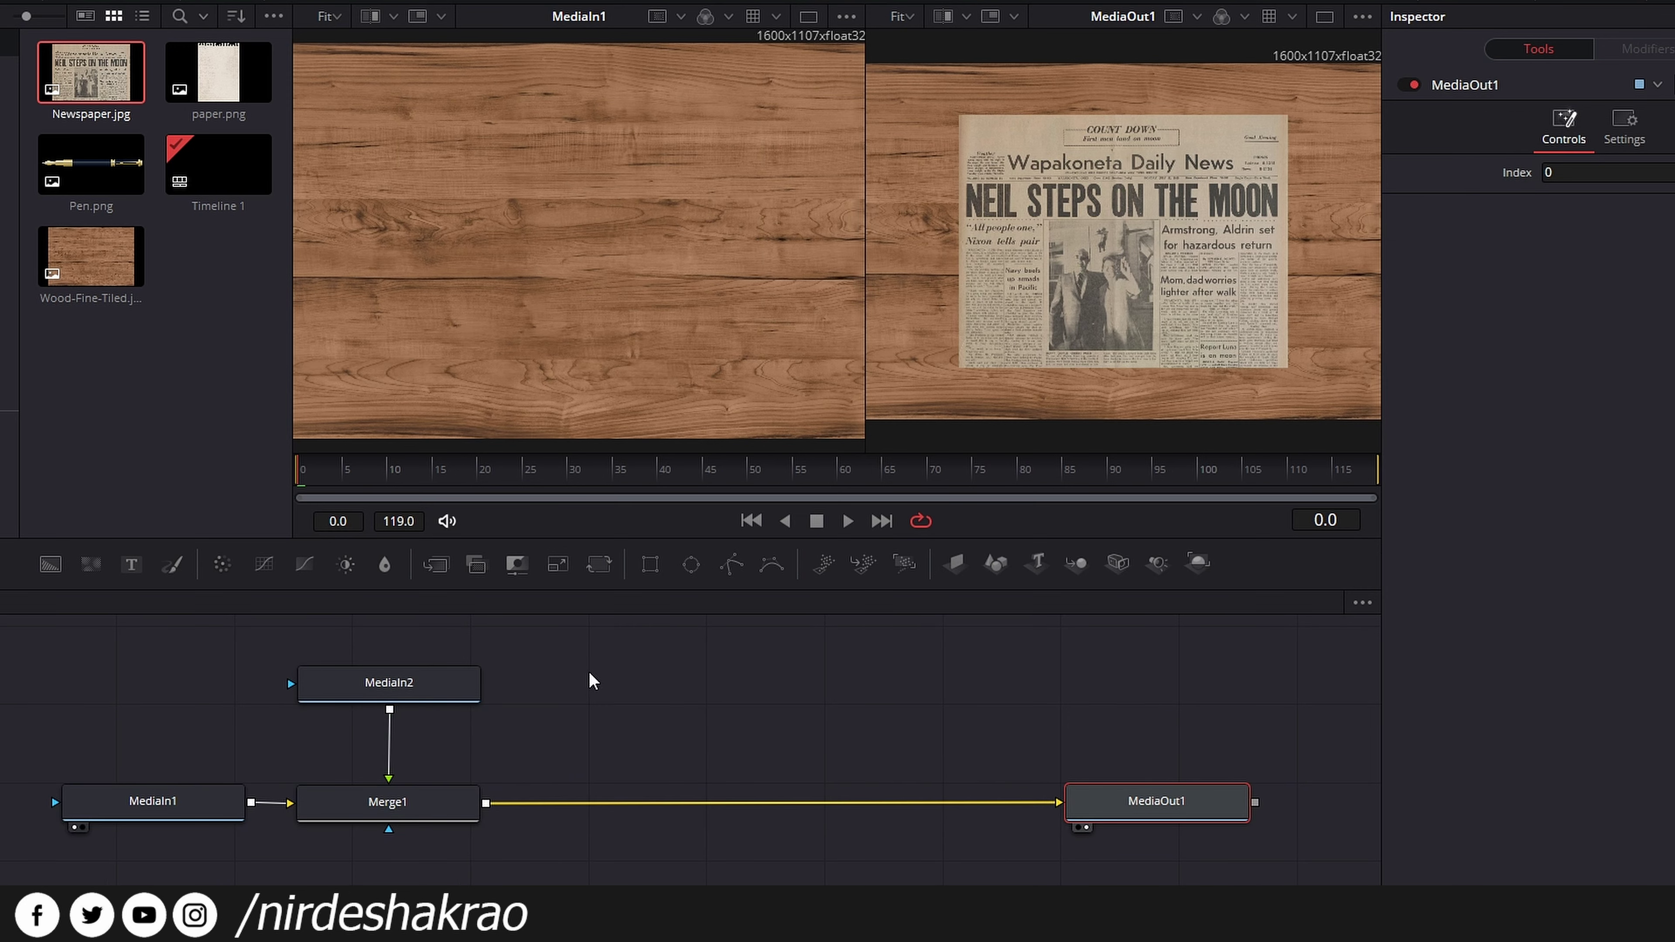
left_click(406, 688)
left_click_drag(589, 730, 637, 782)
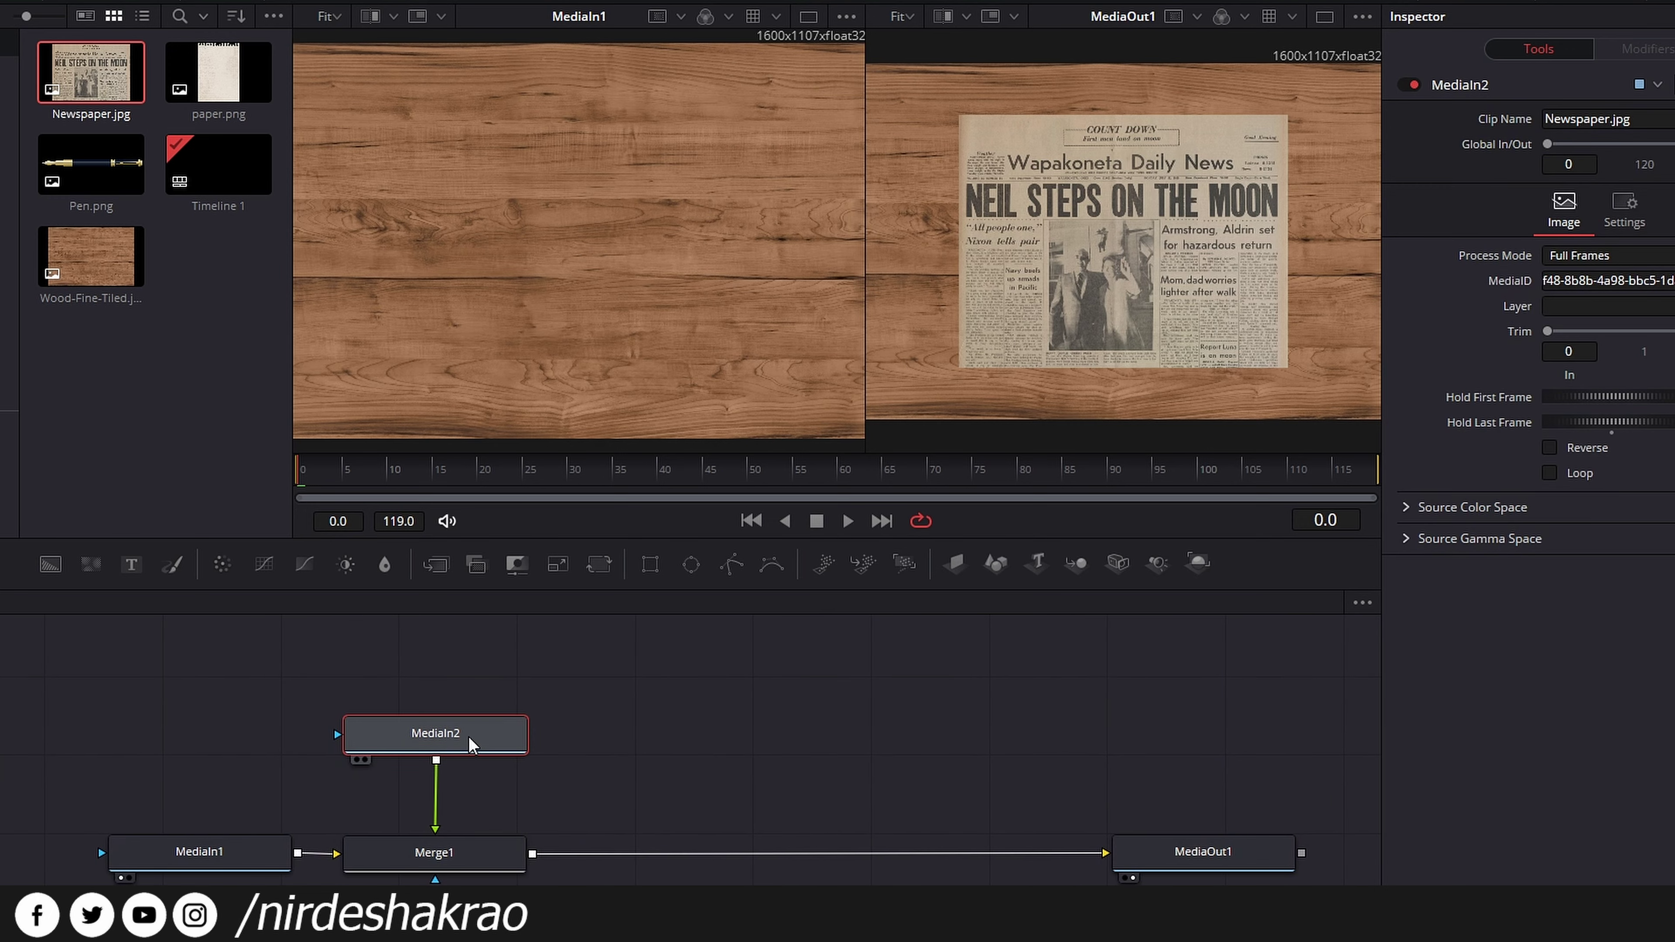
- Add a Polygon node as the newspaper's mask and enable its Invert option
left_click_drag(471, 744, 535, 746)
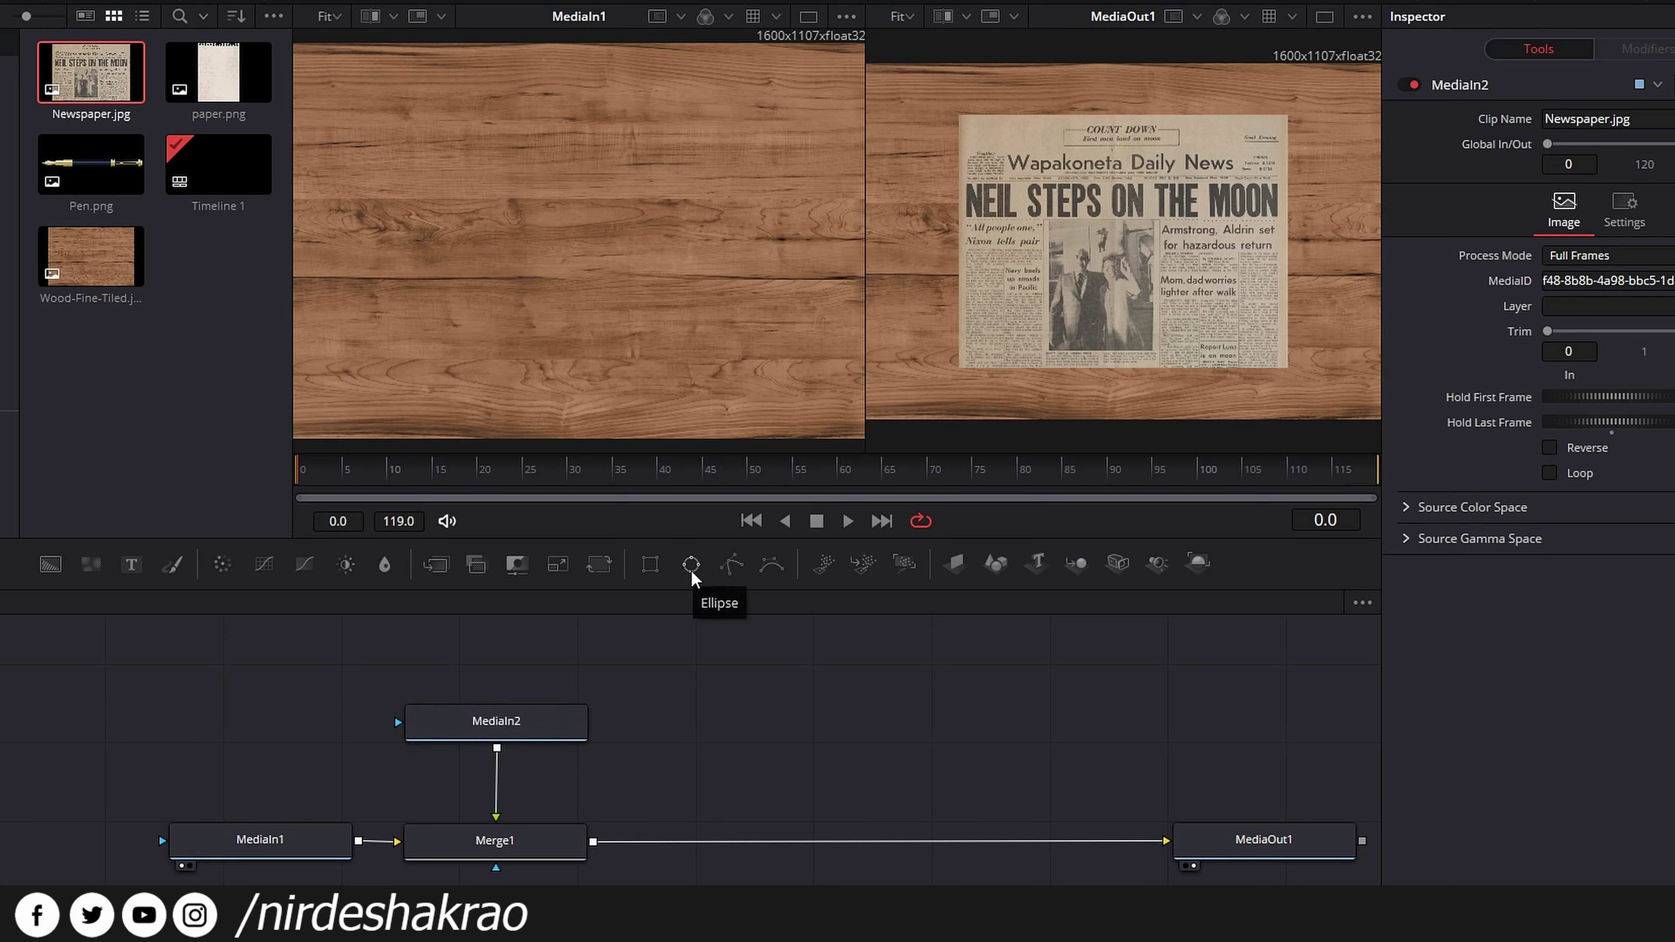
left_click(734, 565)
mouse_move(890, 713)
left_mouse_down()
mouse_move(855, 695)
mouse_move(495, 671)
mouse_move(515, 752)
left_mouse_up()
left_click_drag(573, 654, 541, 739)
left_click_drag(512, 656, 529, 659)
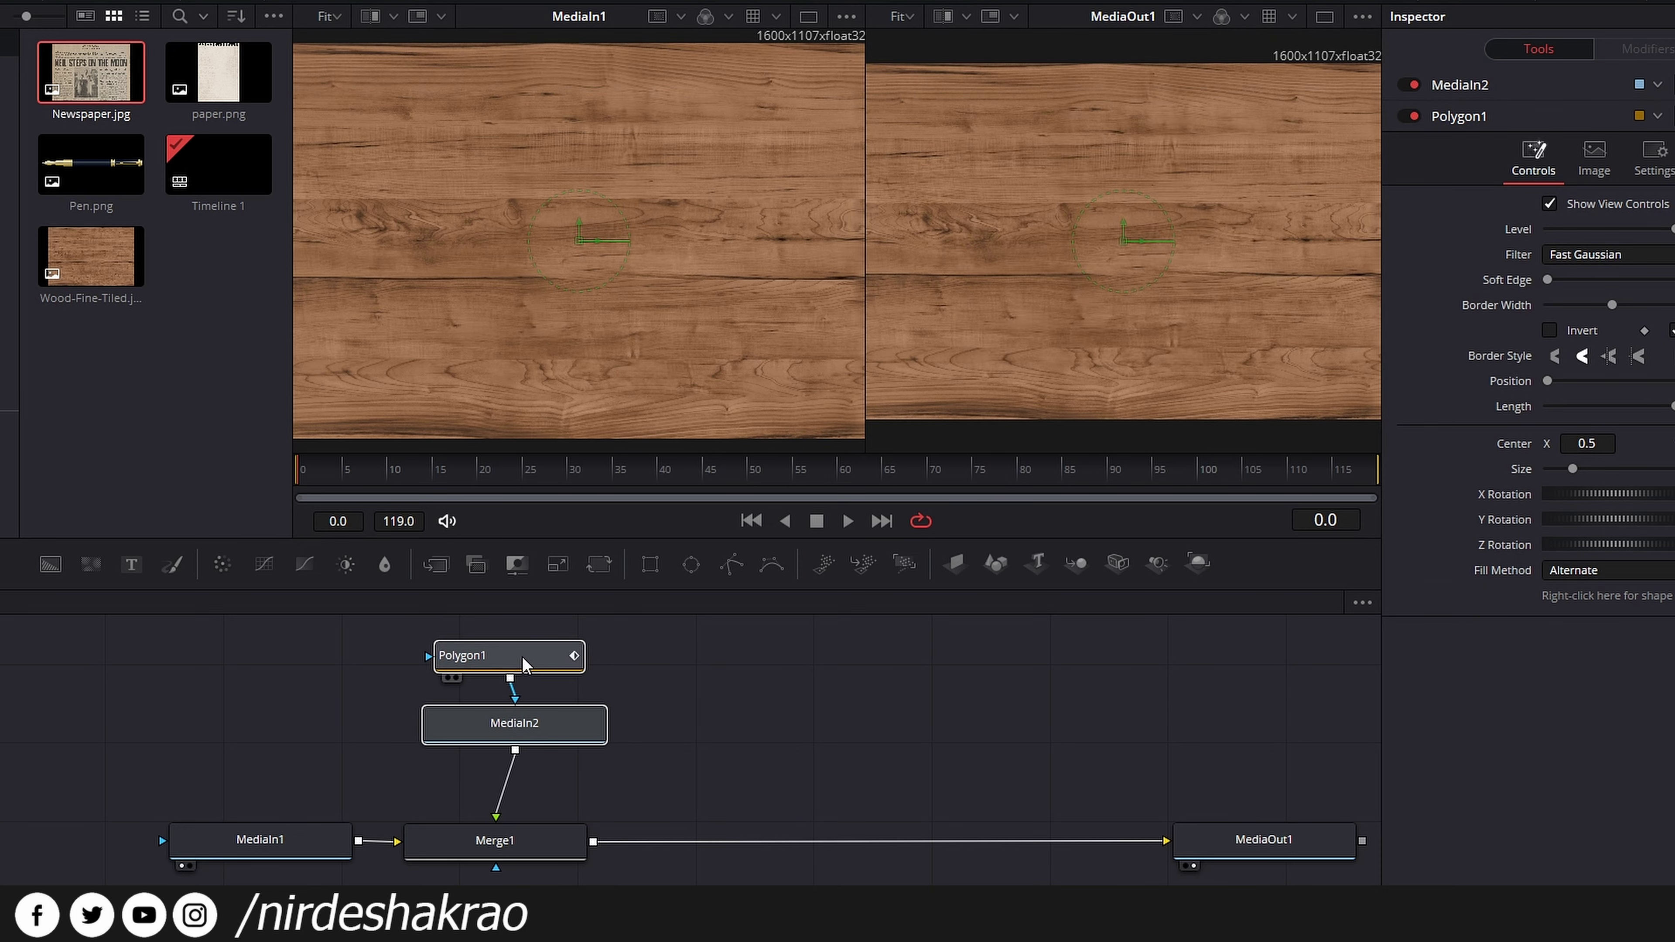
left_click_drag(549, 731, 542, 748)
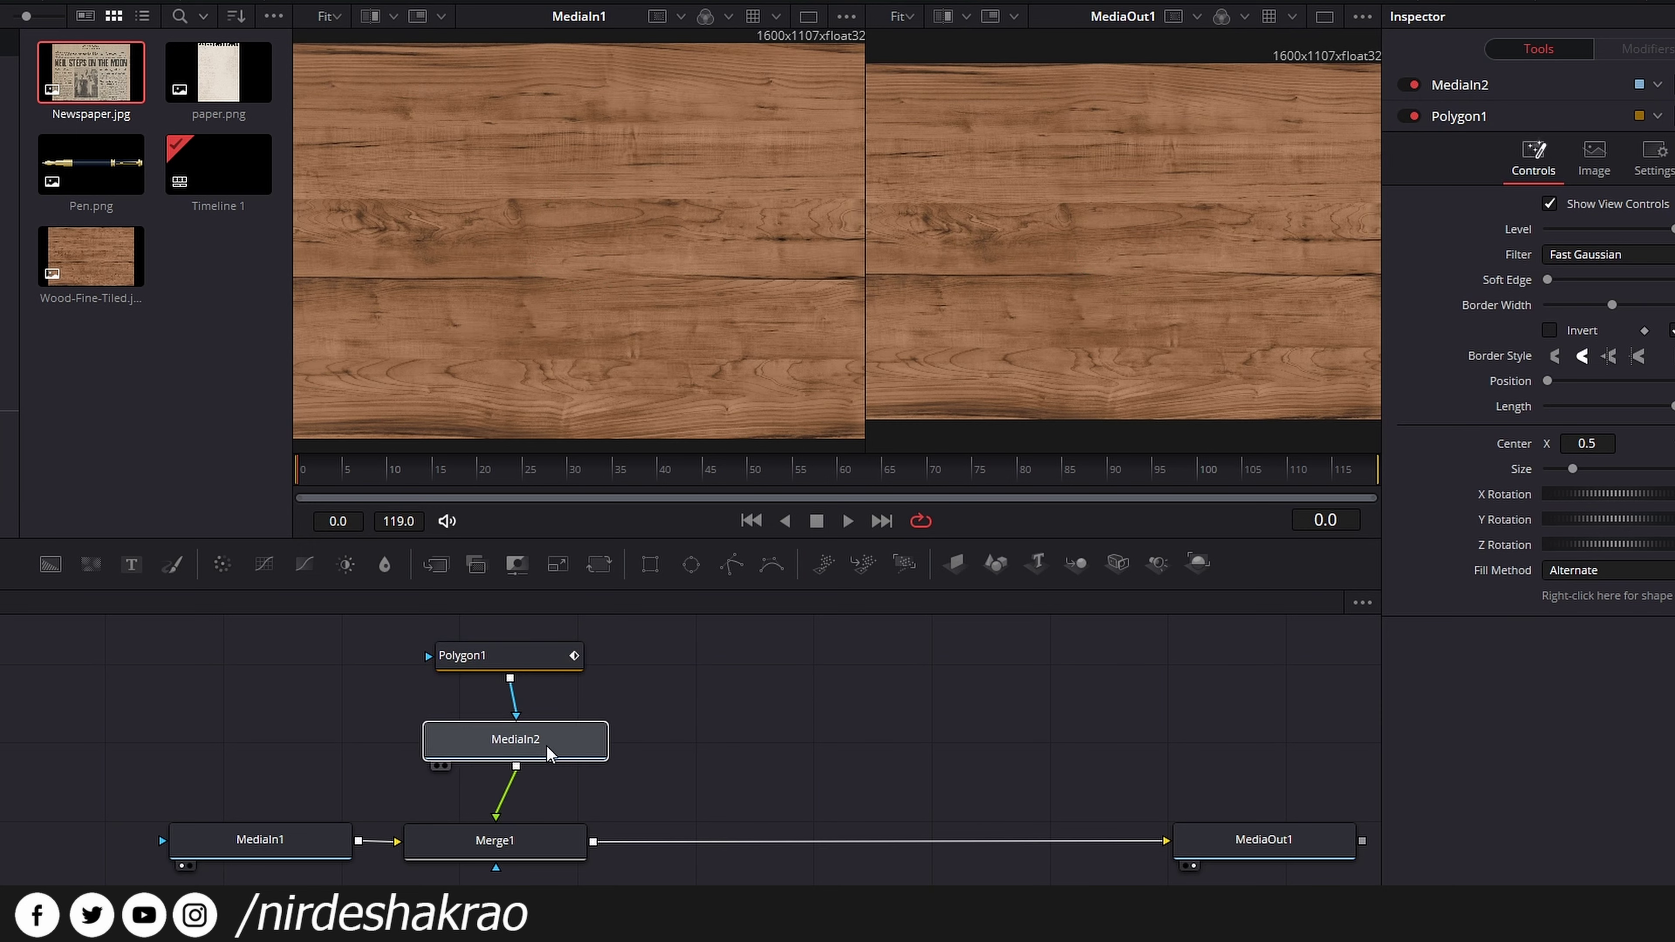
left_click_drag(545, 740, 539, 734)
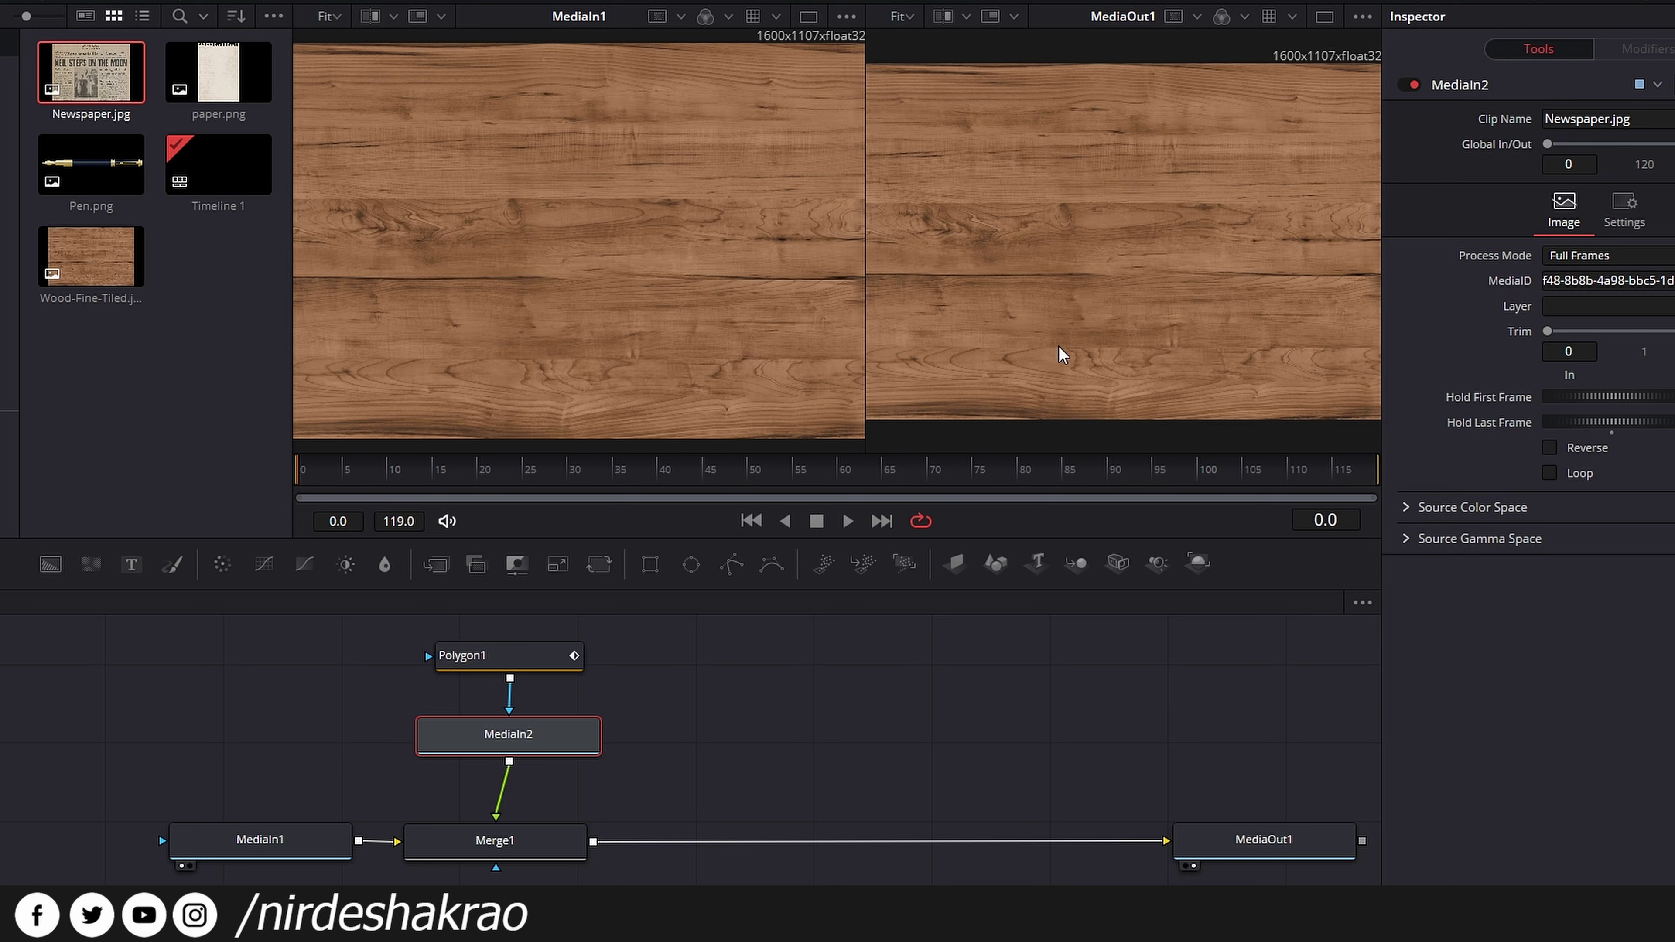
left_click_drag(535, 662, 555, 666)
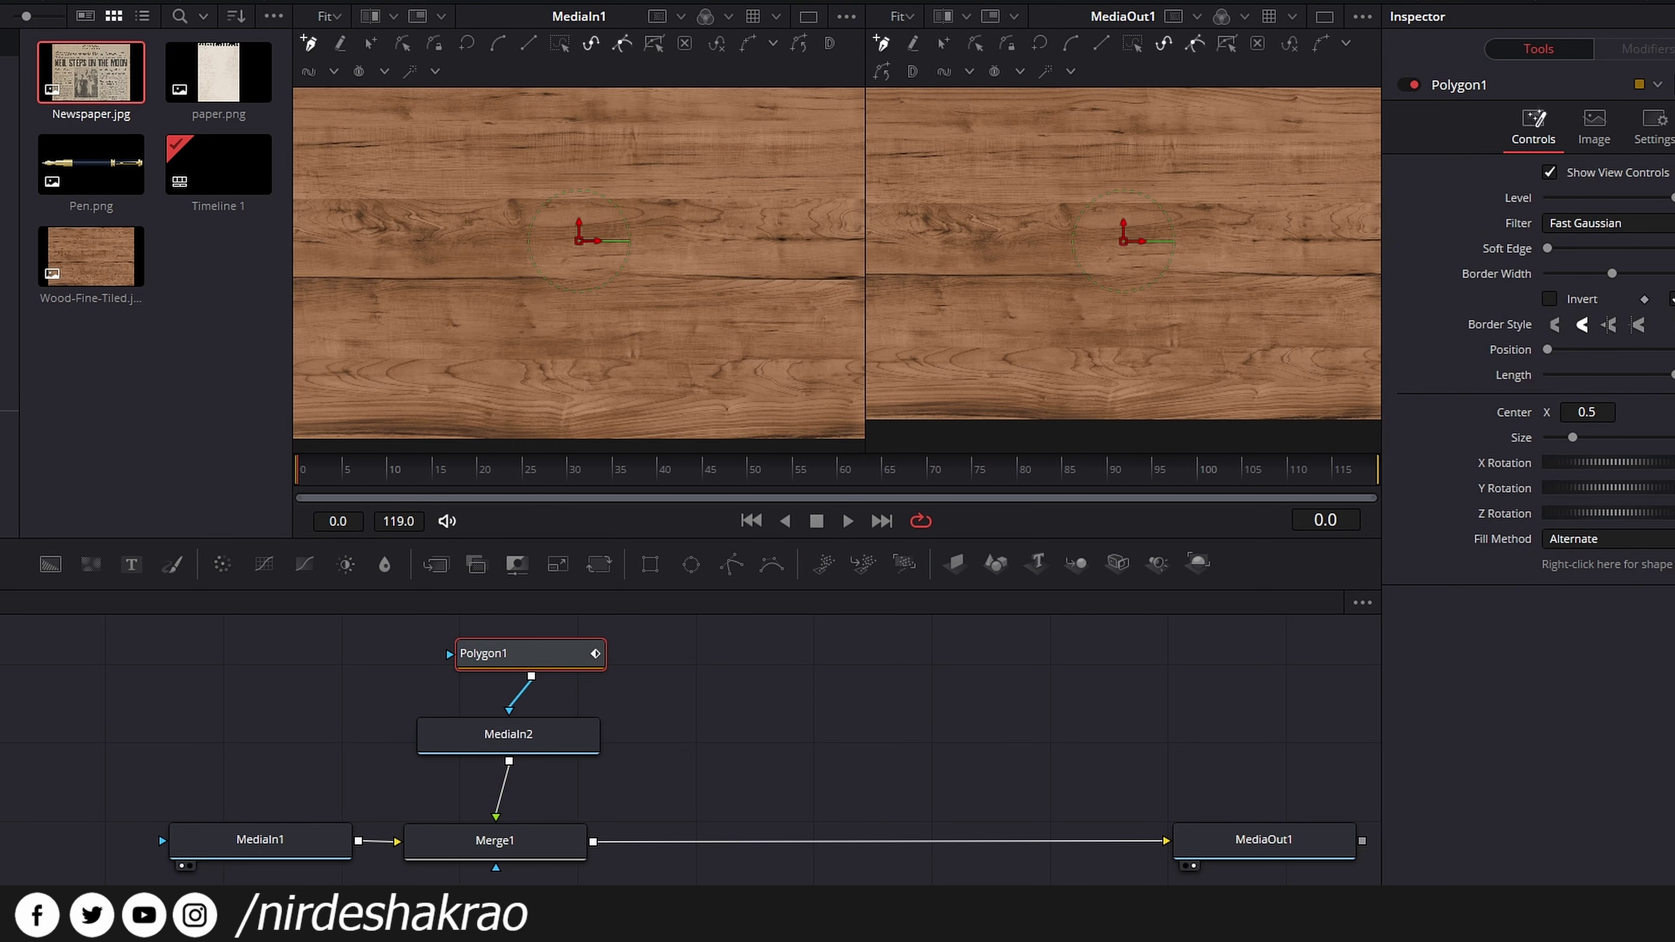
left_click(1549, 300)
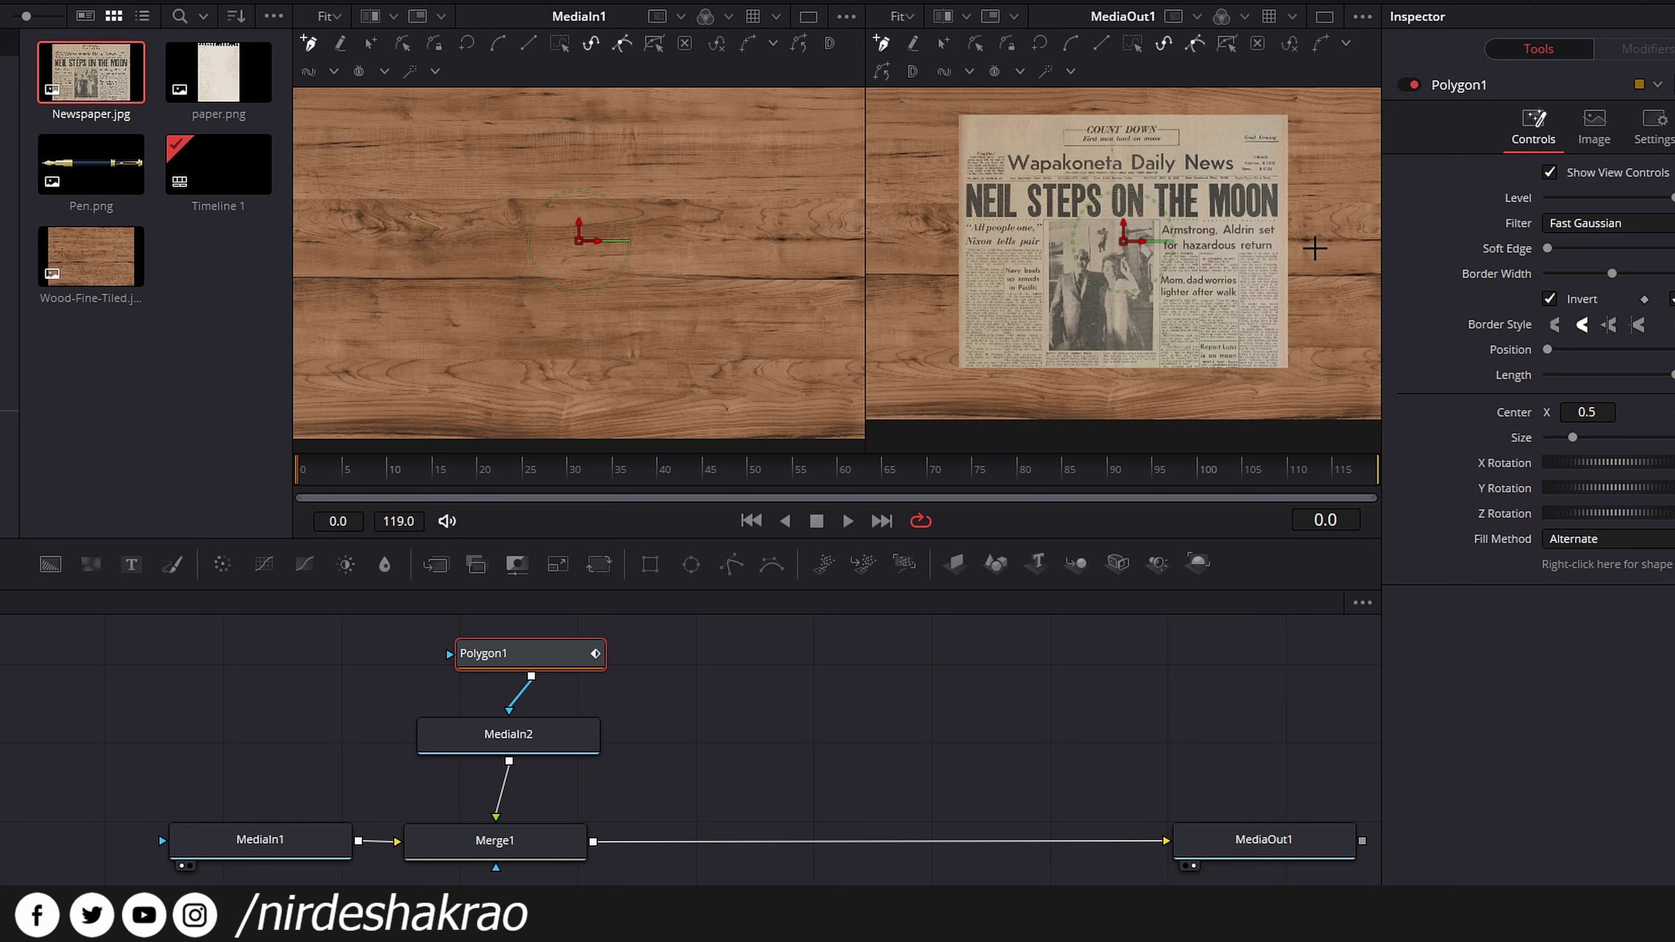
- Draw and close an irregular hole shape over the newspaper headline in the viewer
left_click(1042, 198)
left_click(1020, 230)
left_click(1030, 246)
left_click(1040, 263)
left_click(1069, 257)
left_click_drag(1098, 196, 1124, 201)
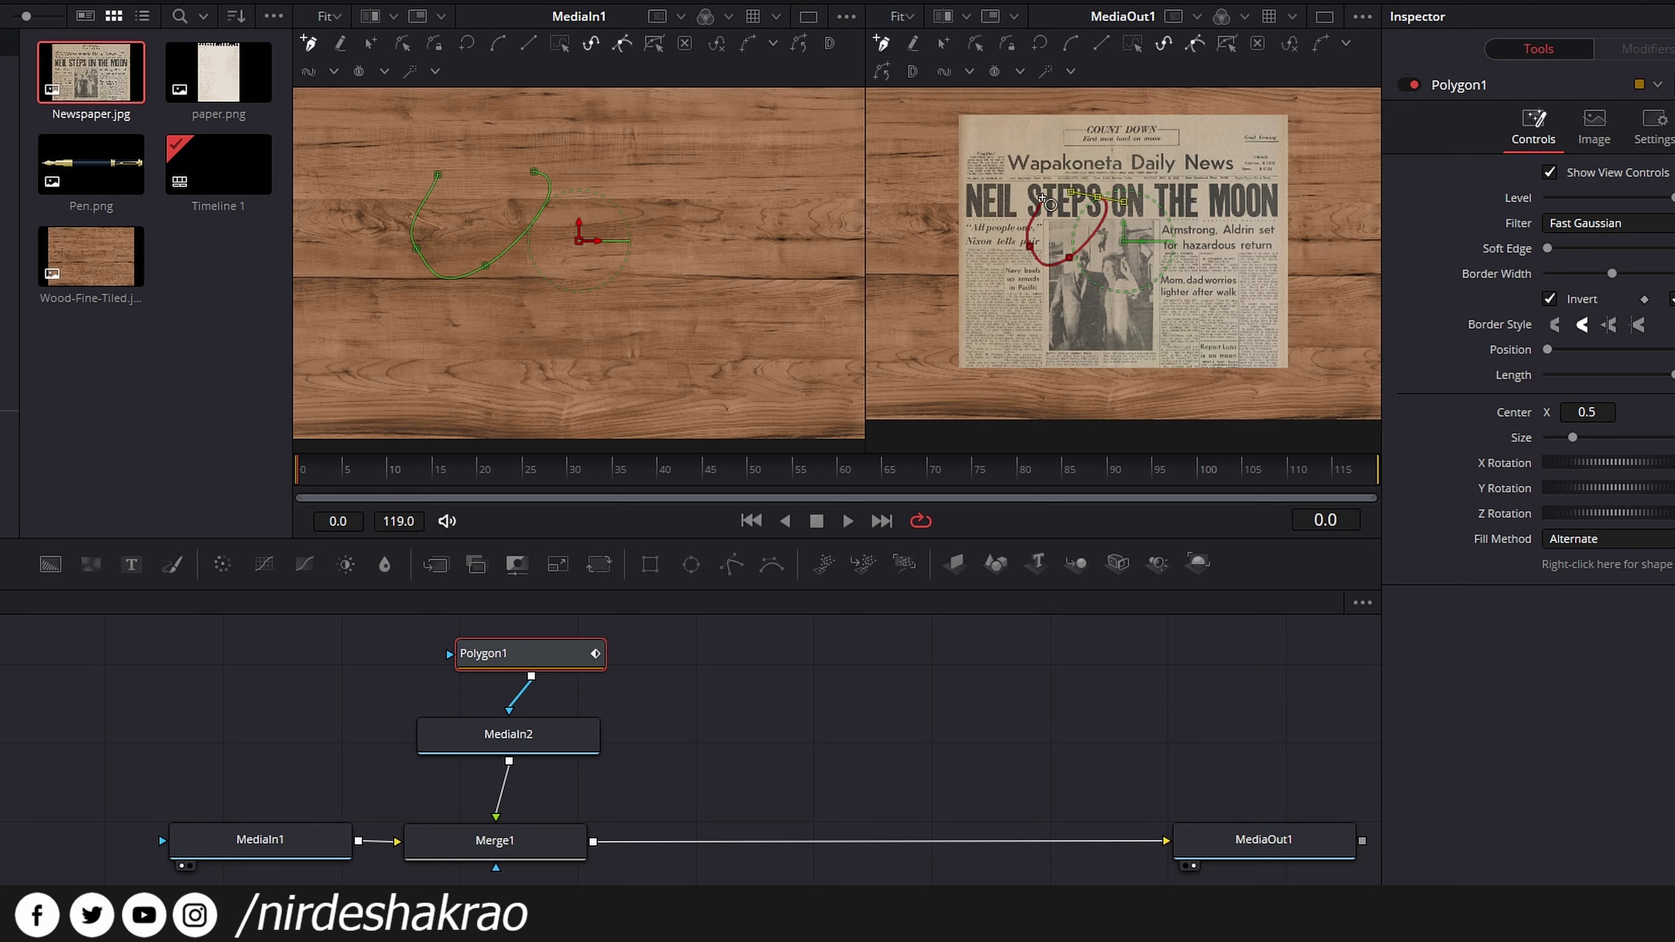
left_click(1043, 198)
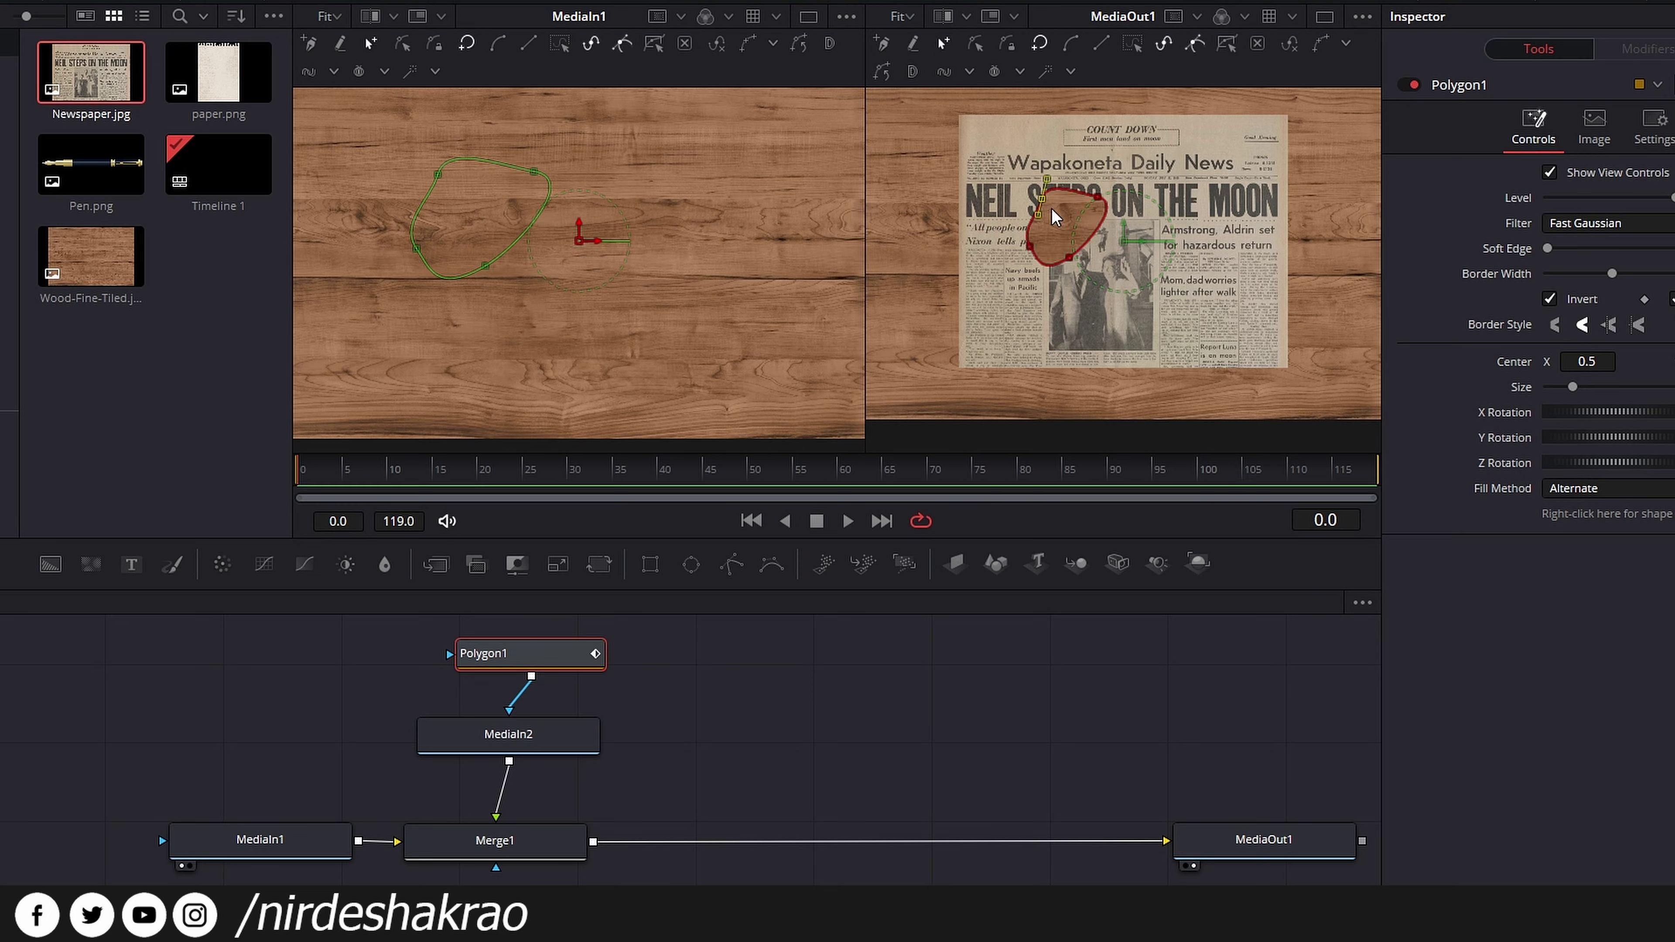
left_click(510, 749)
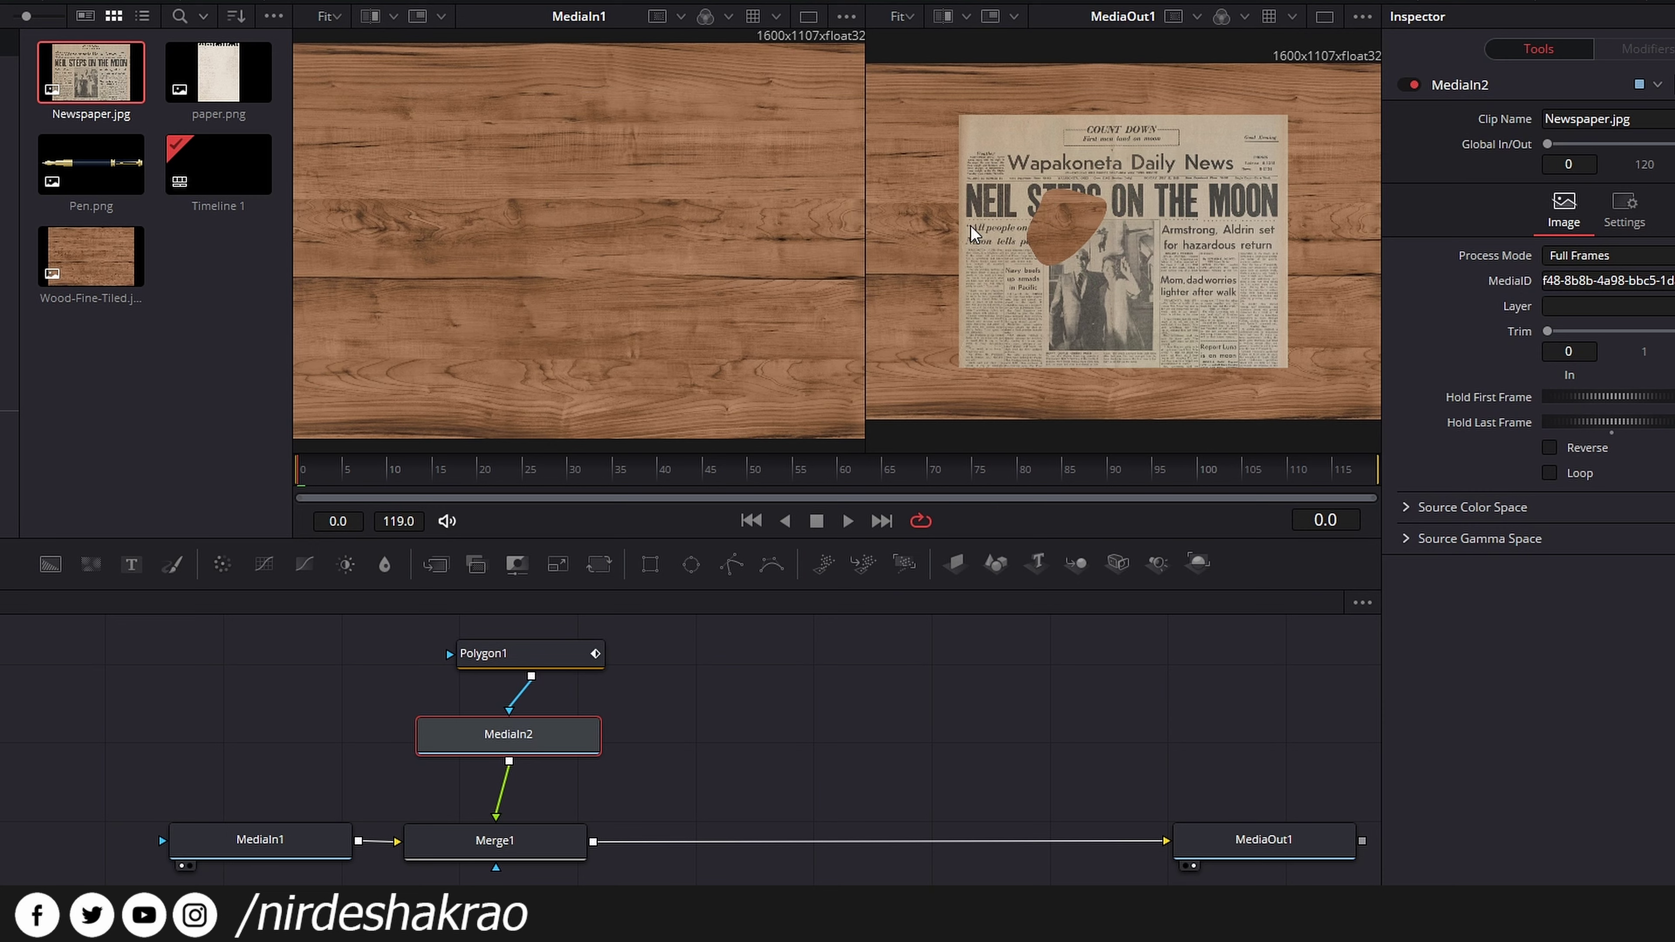
mouse_move(536, 655)
left_mouse_down()
mouse_move(513, 655)
mouse_move(527, 657)
left_mouse_up()
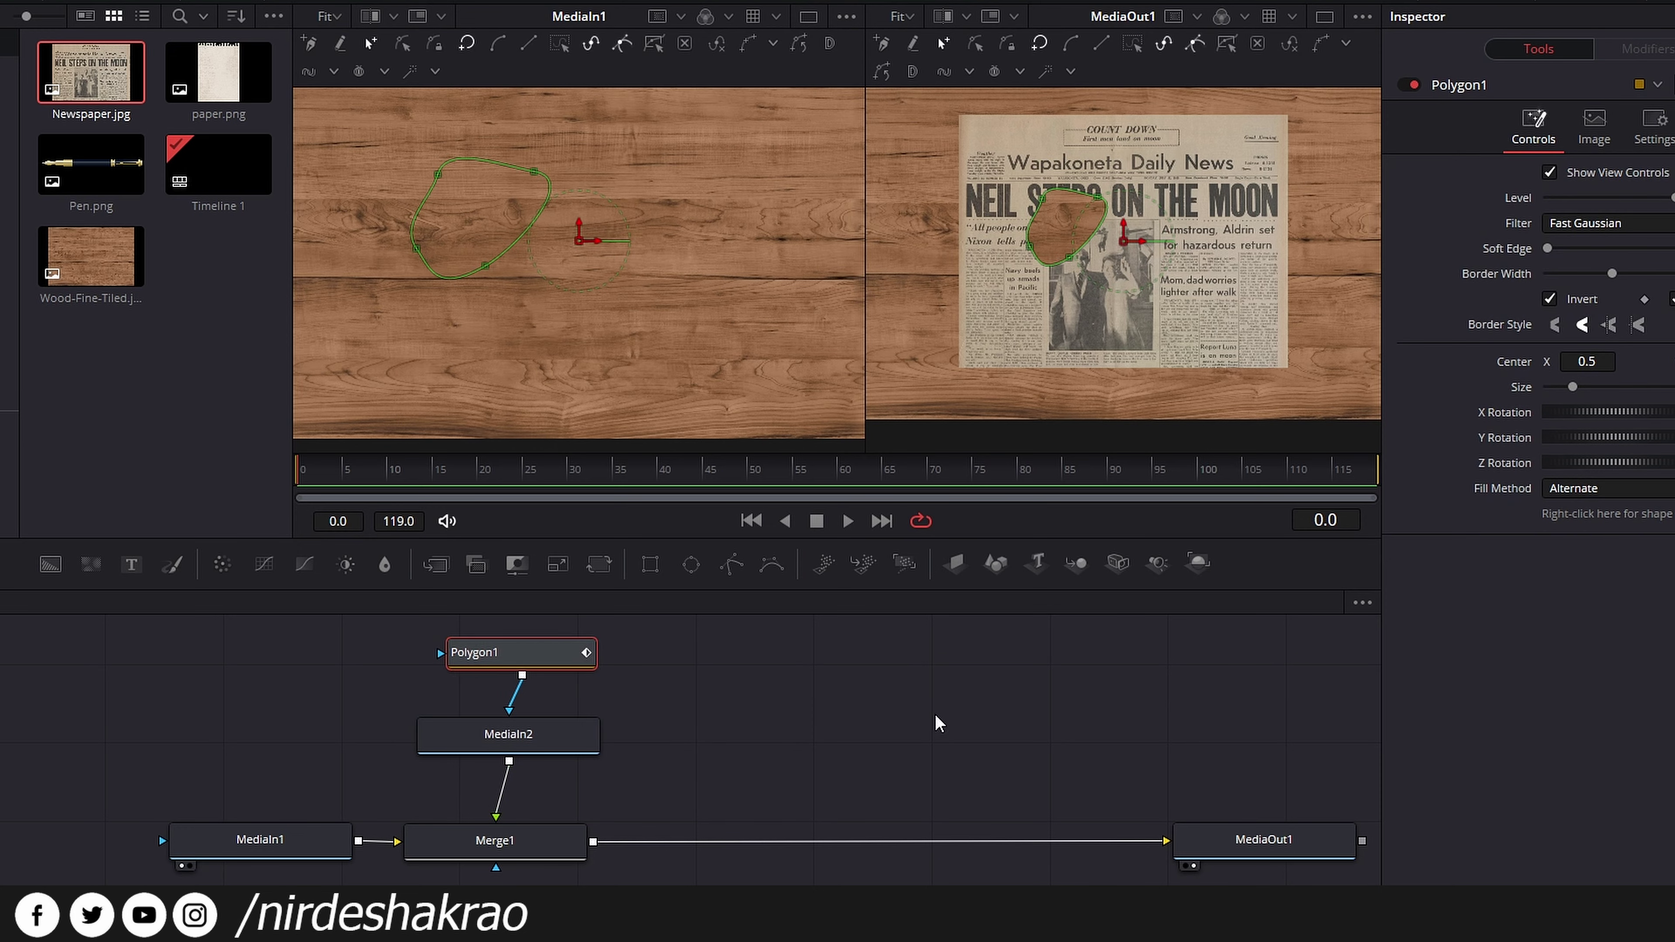
left_click(699, 744)
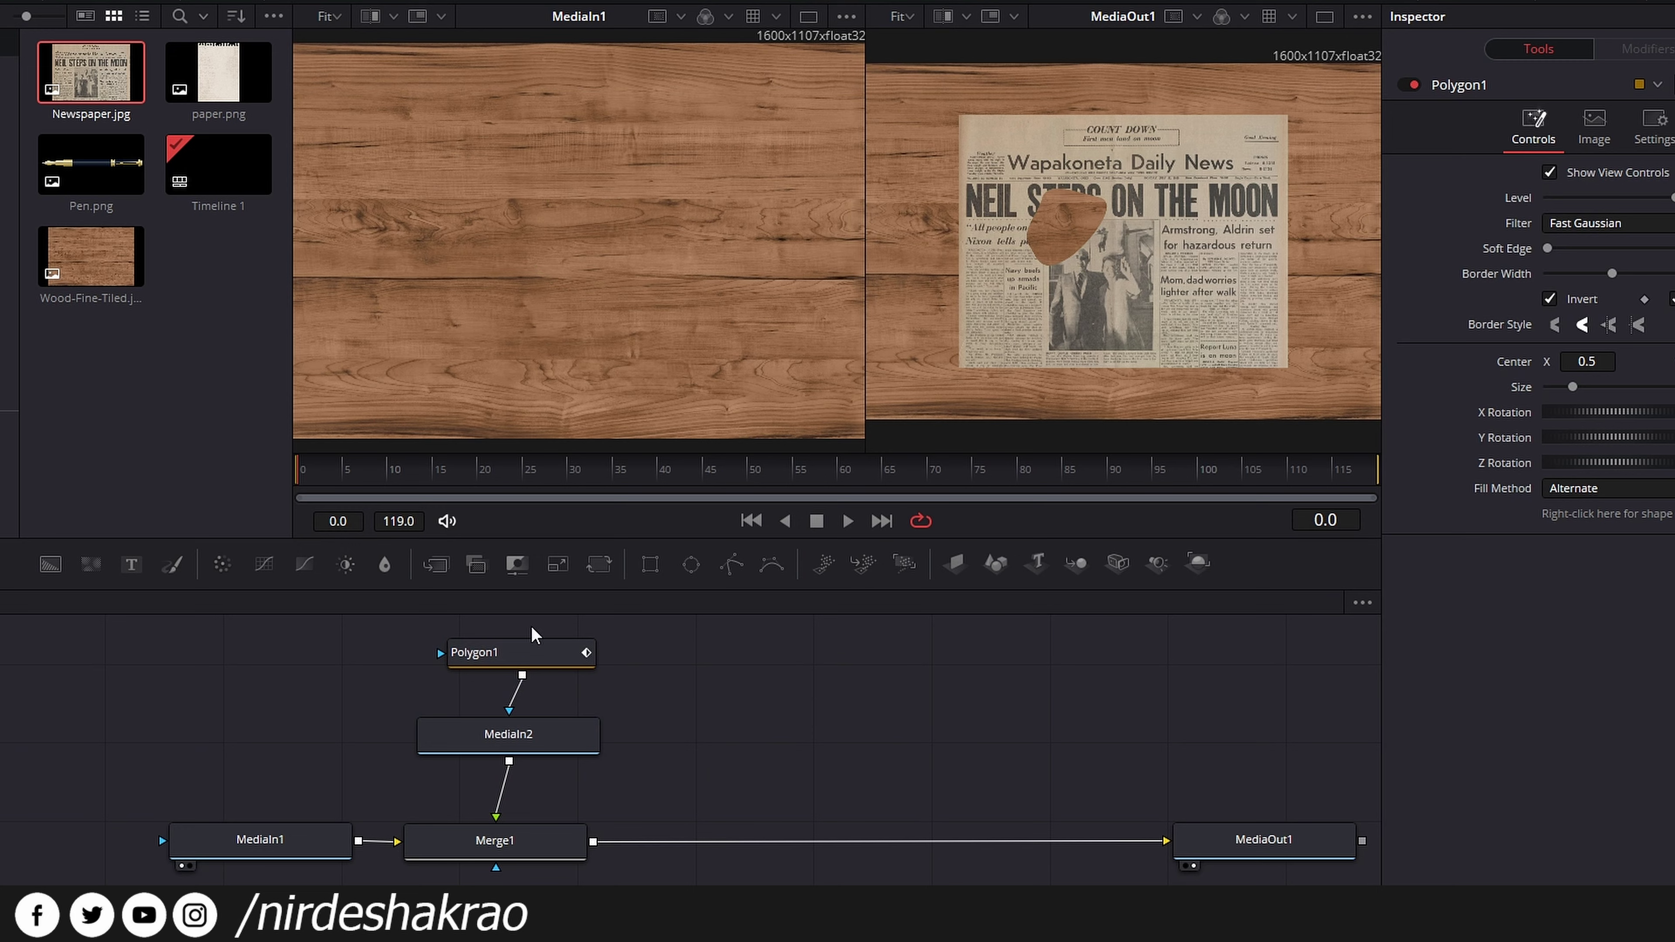
left_click_drag(535, 623, 496, 884)
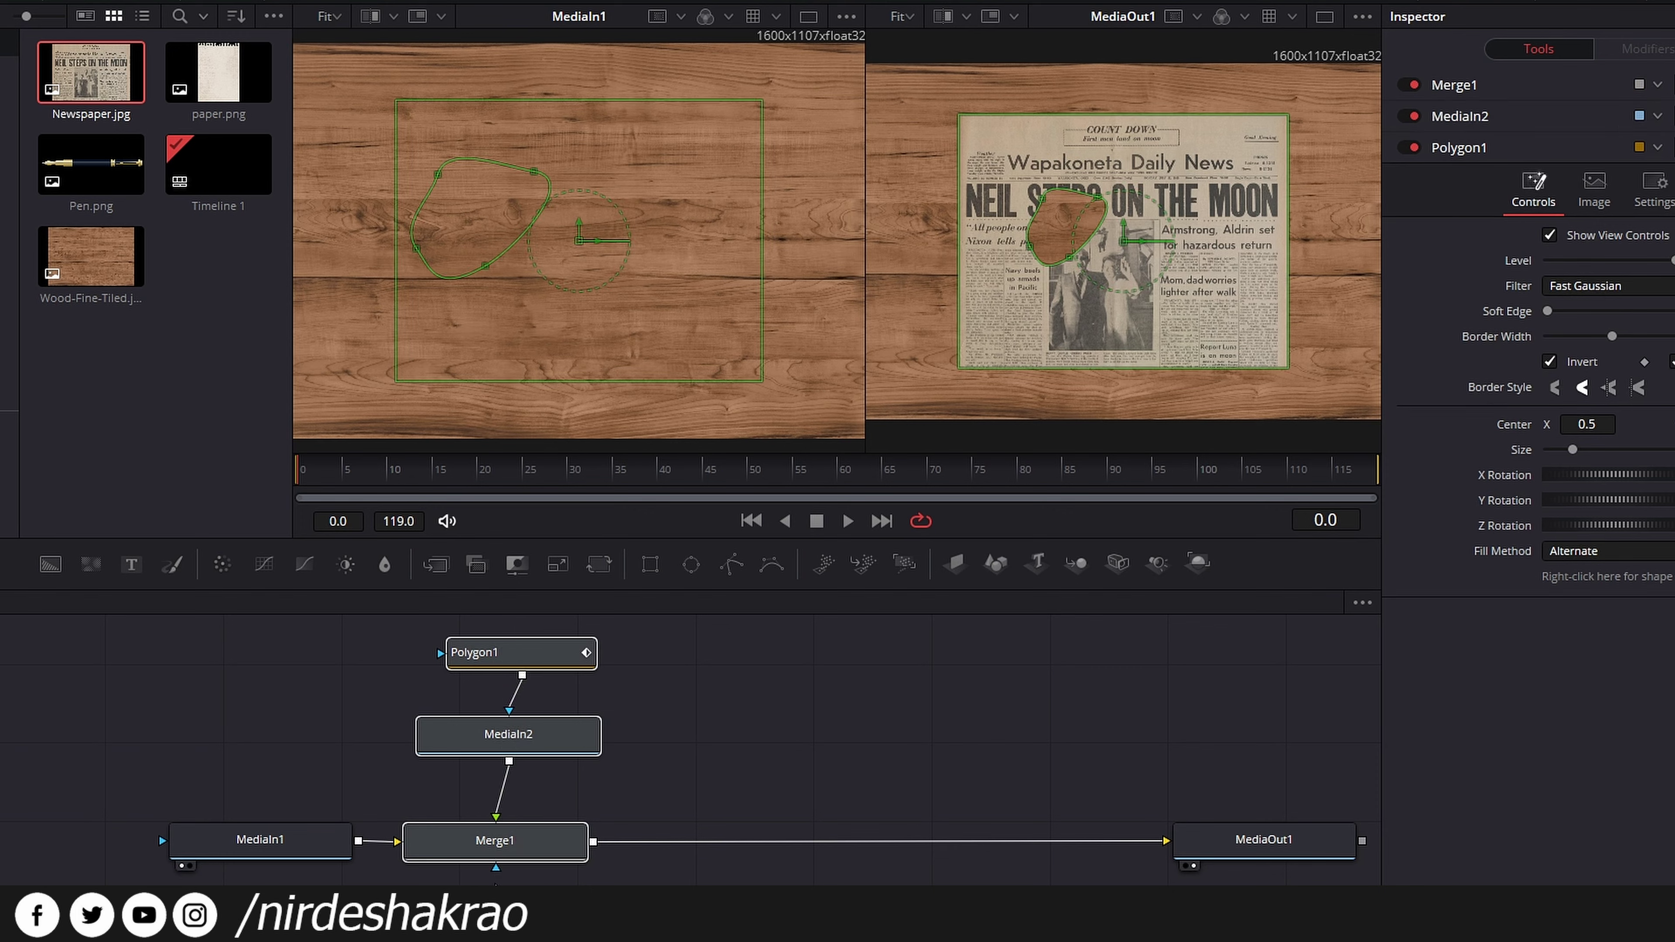
- Delete the polygon, newspaper and merge nodes, then re-add Newspaper.jpg merged over the wood
key("Delete")
left_click_drag(201, 830, 193, 828)
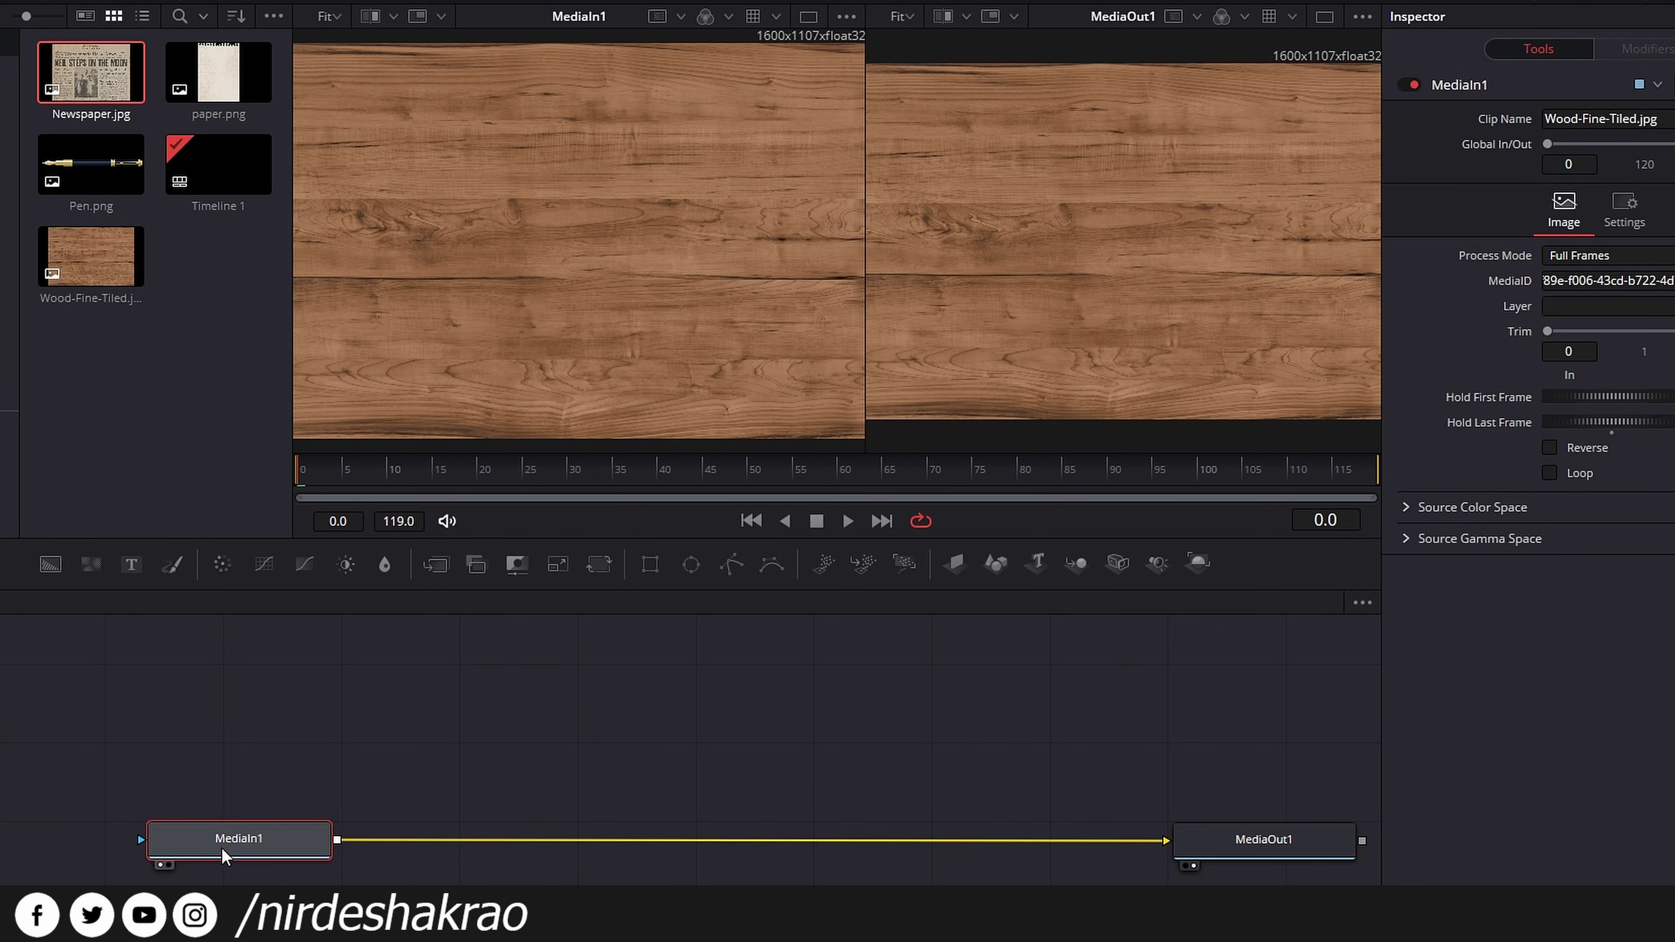
left_click(384, 746)
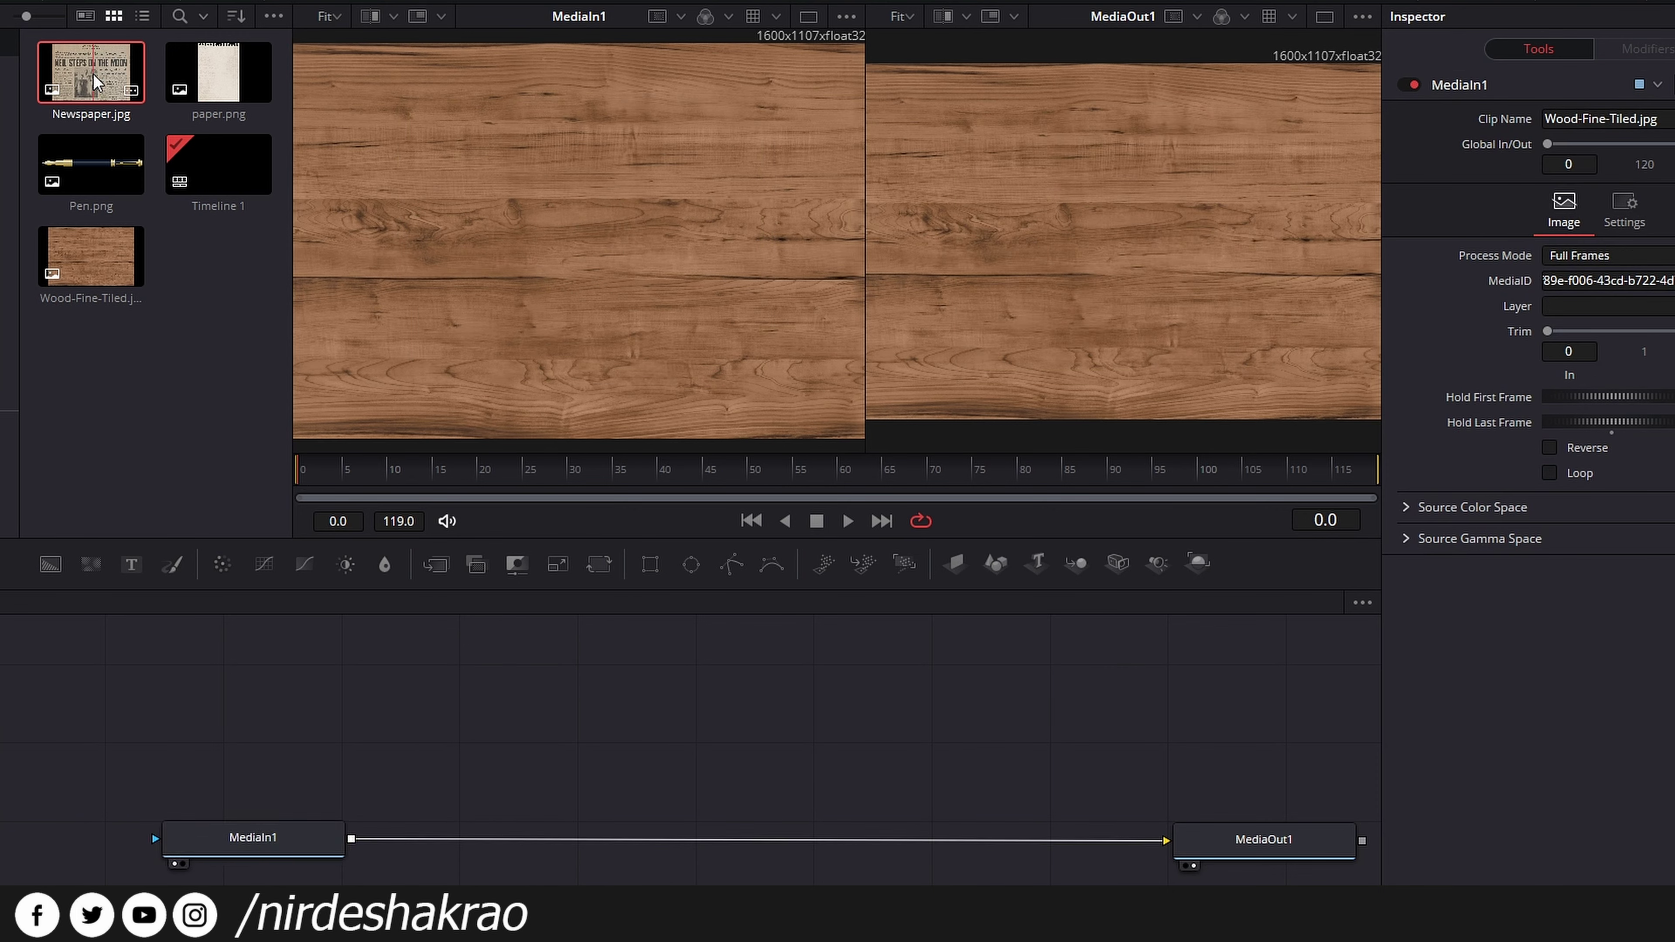
left_click_drag(95, 83, 372, 666)
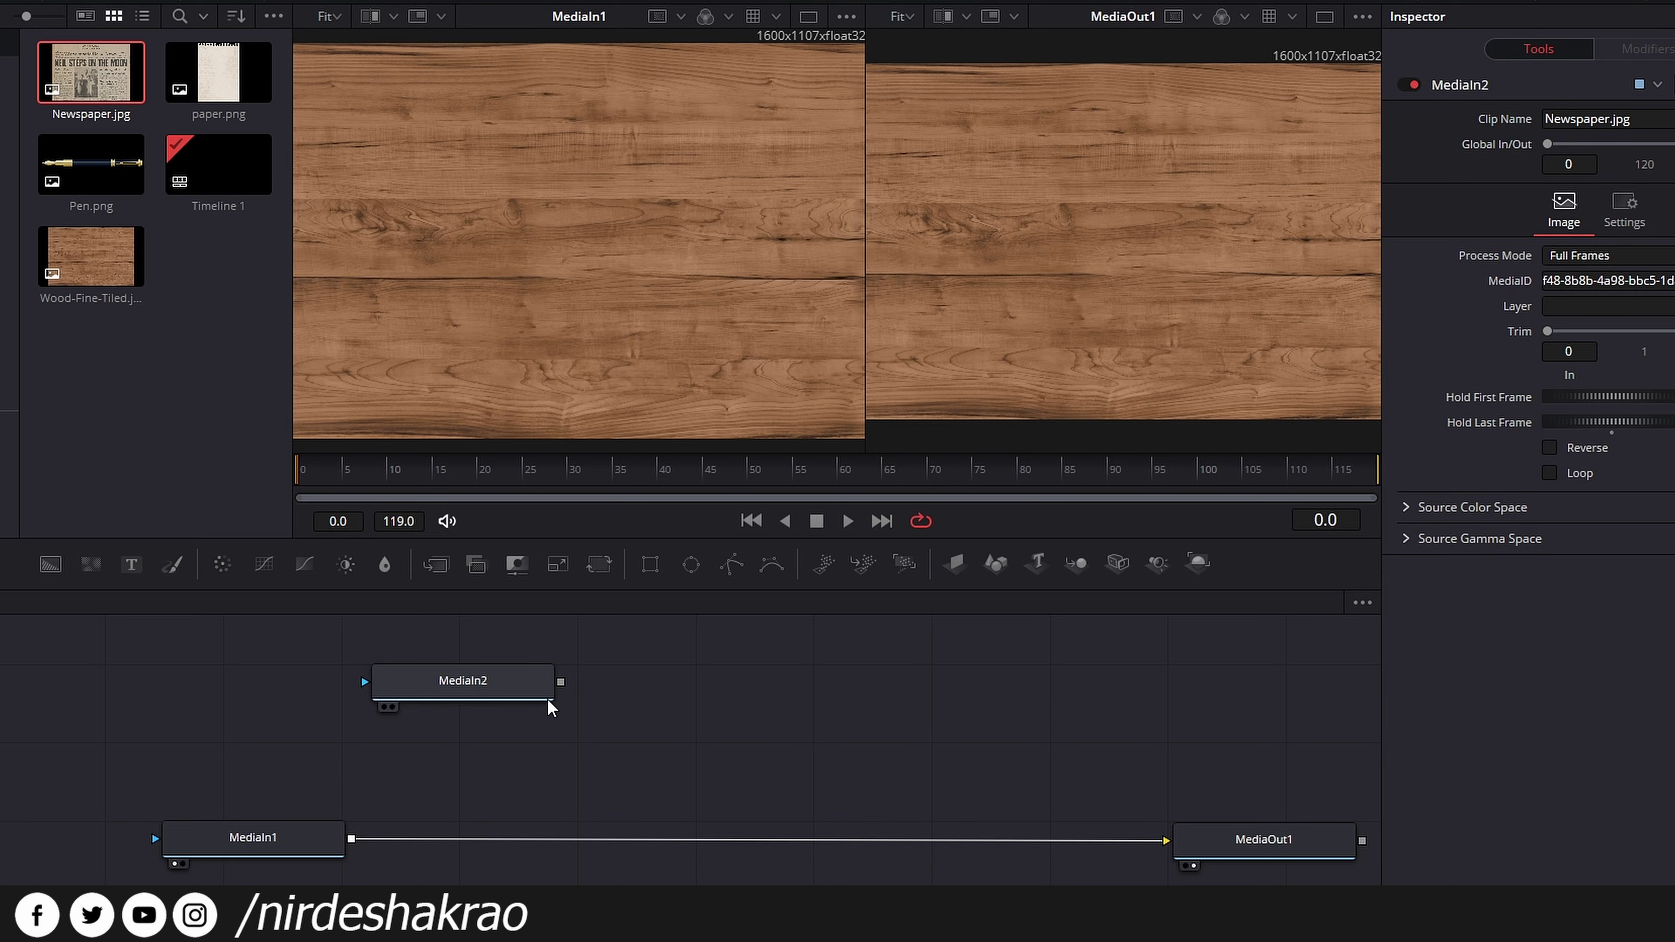
mouse_move(561, 682)
left_mouse_down()
mouse_move(350, 848)
mouse_move(330, 805)
left_mouse_up()
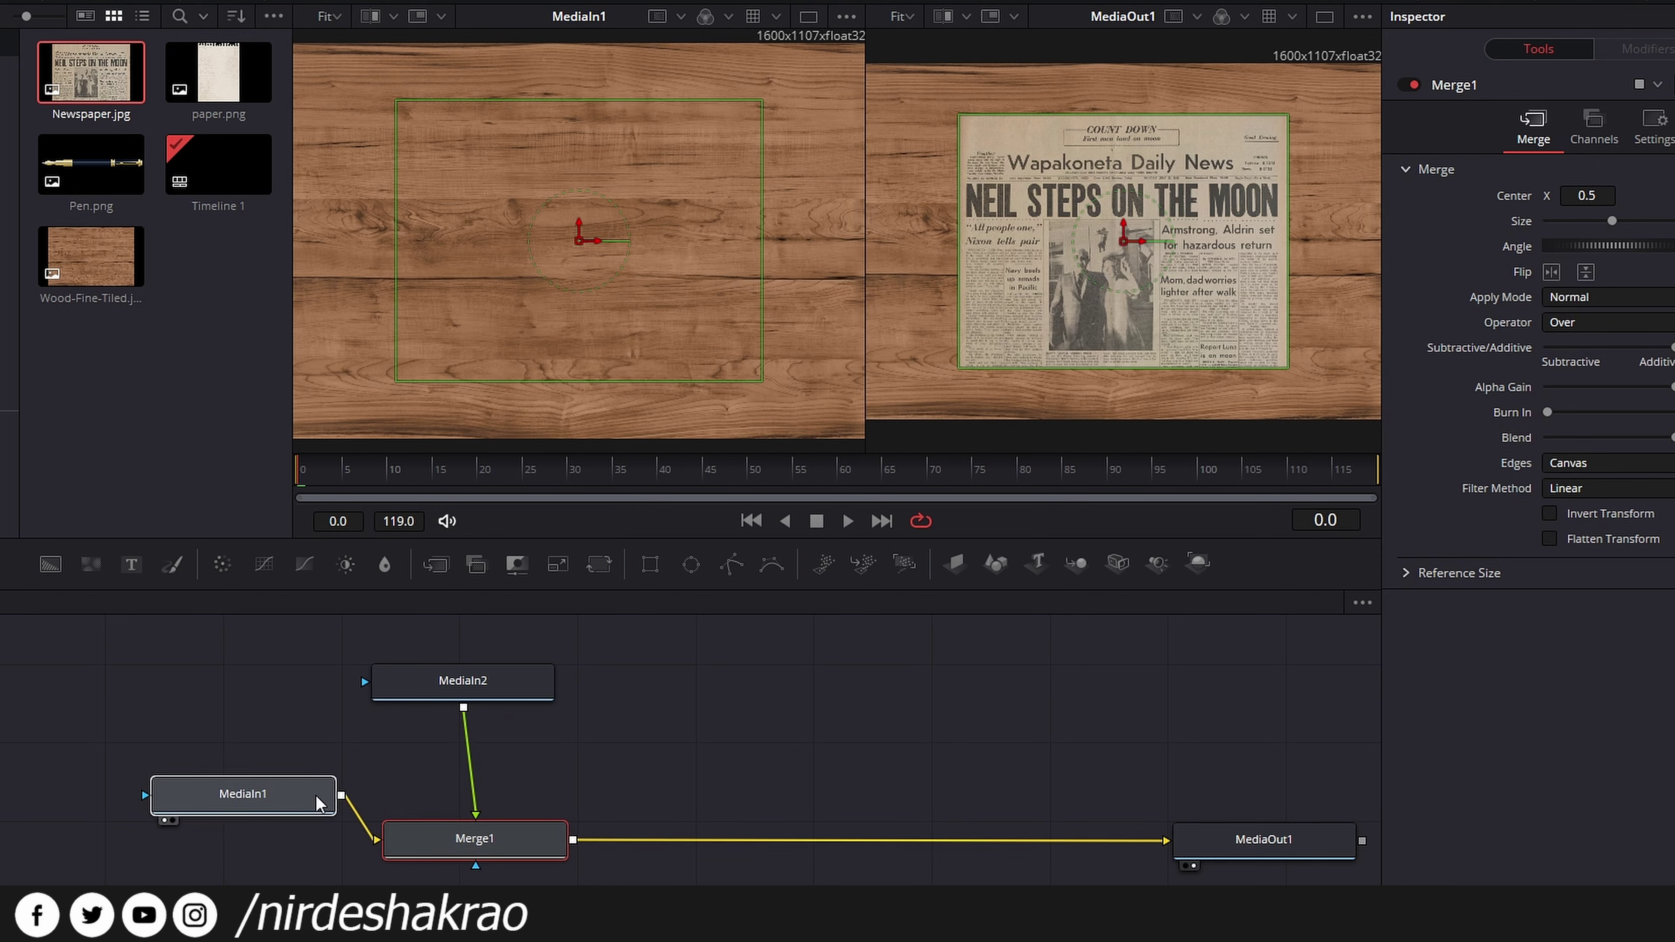
- Tidy the positions of the wood, merge and newspaper nodes in the graph
left_click_drag(508, 849, 494, 806)
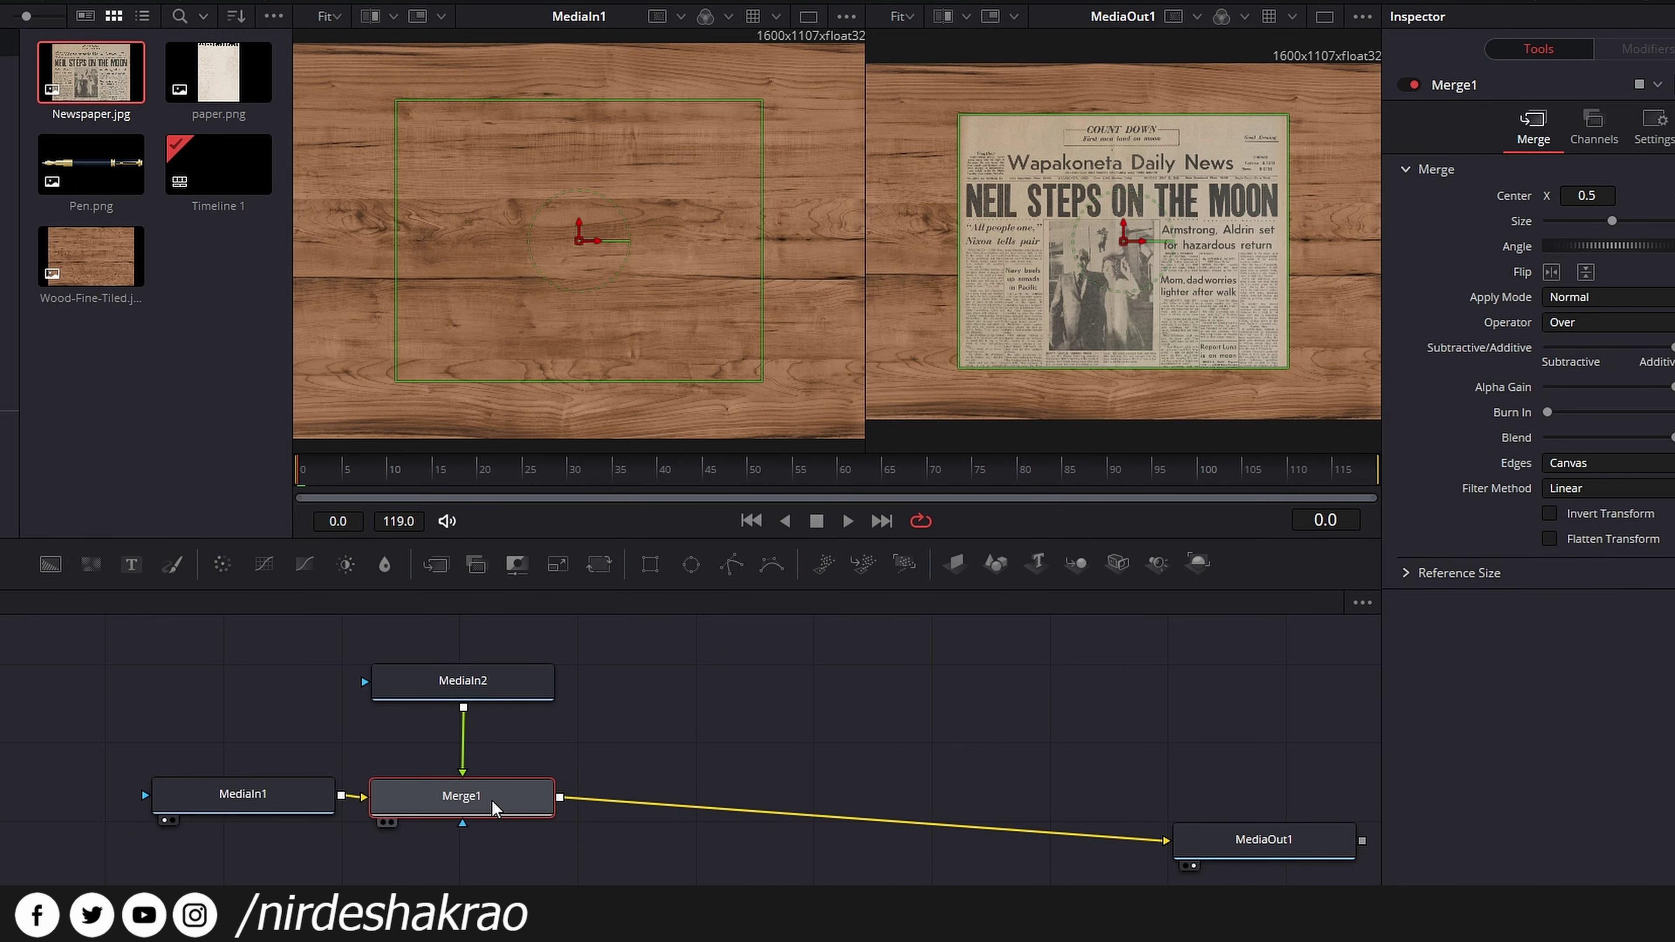
left_click_drag(501, 695, 505, 706)
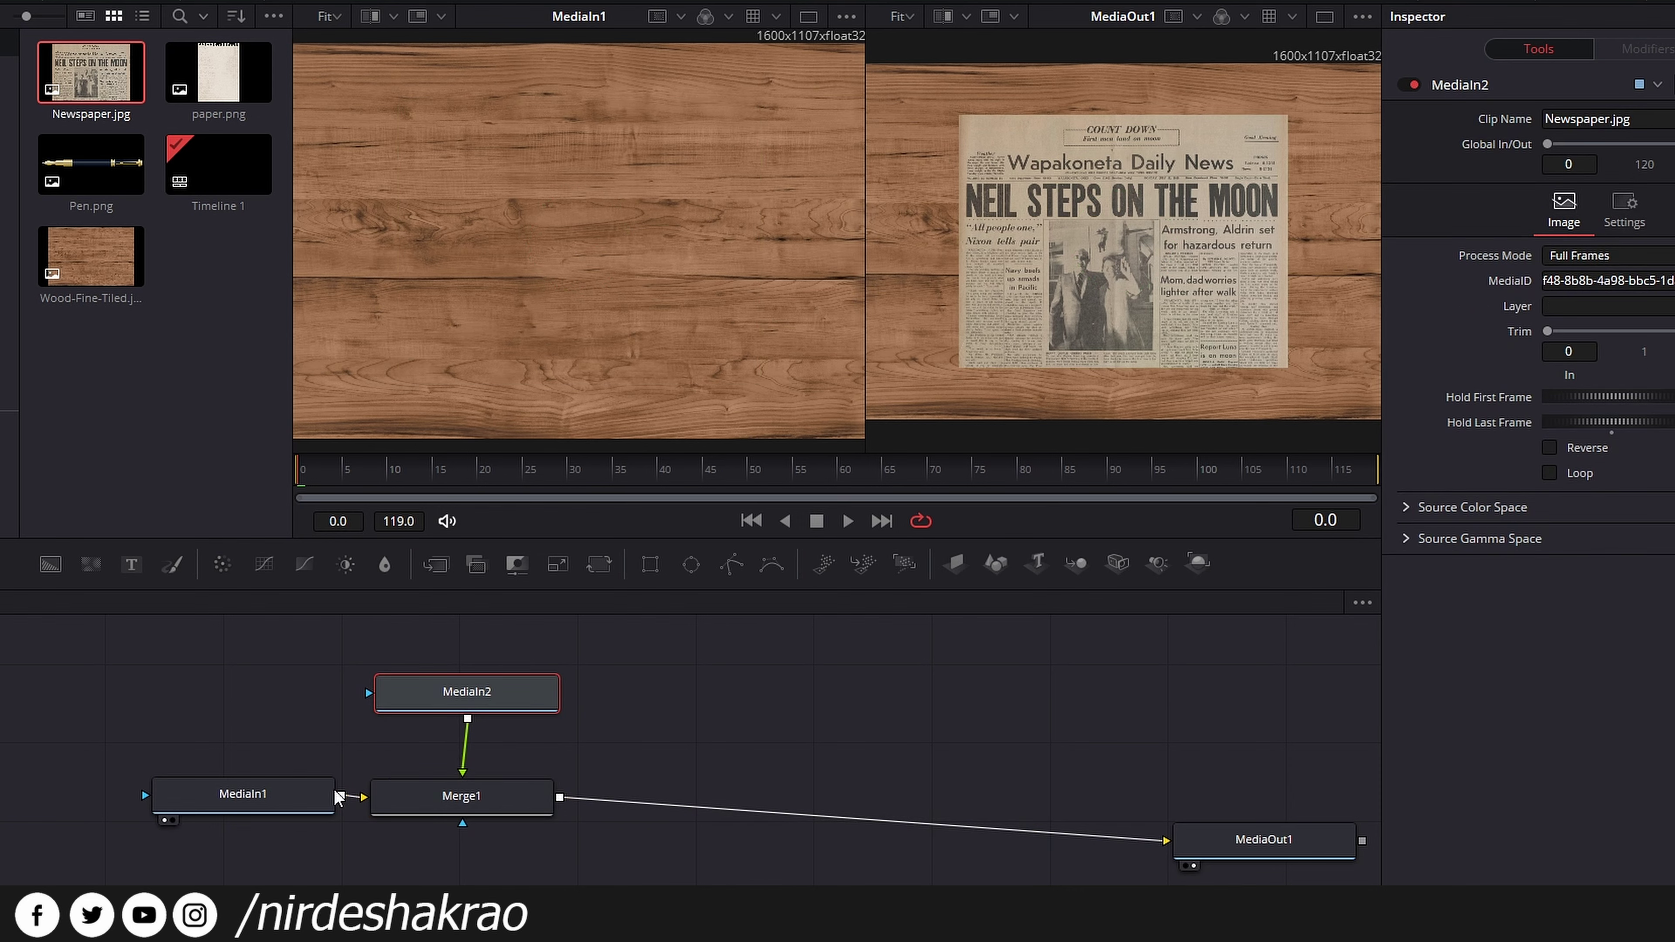
left_click_drag(305, 794, 305, 800)
left_click_drag(445, 816, 446, 822)
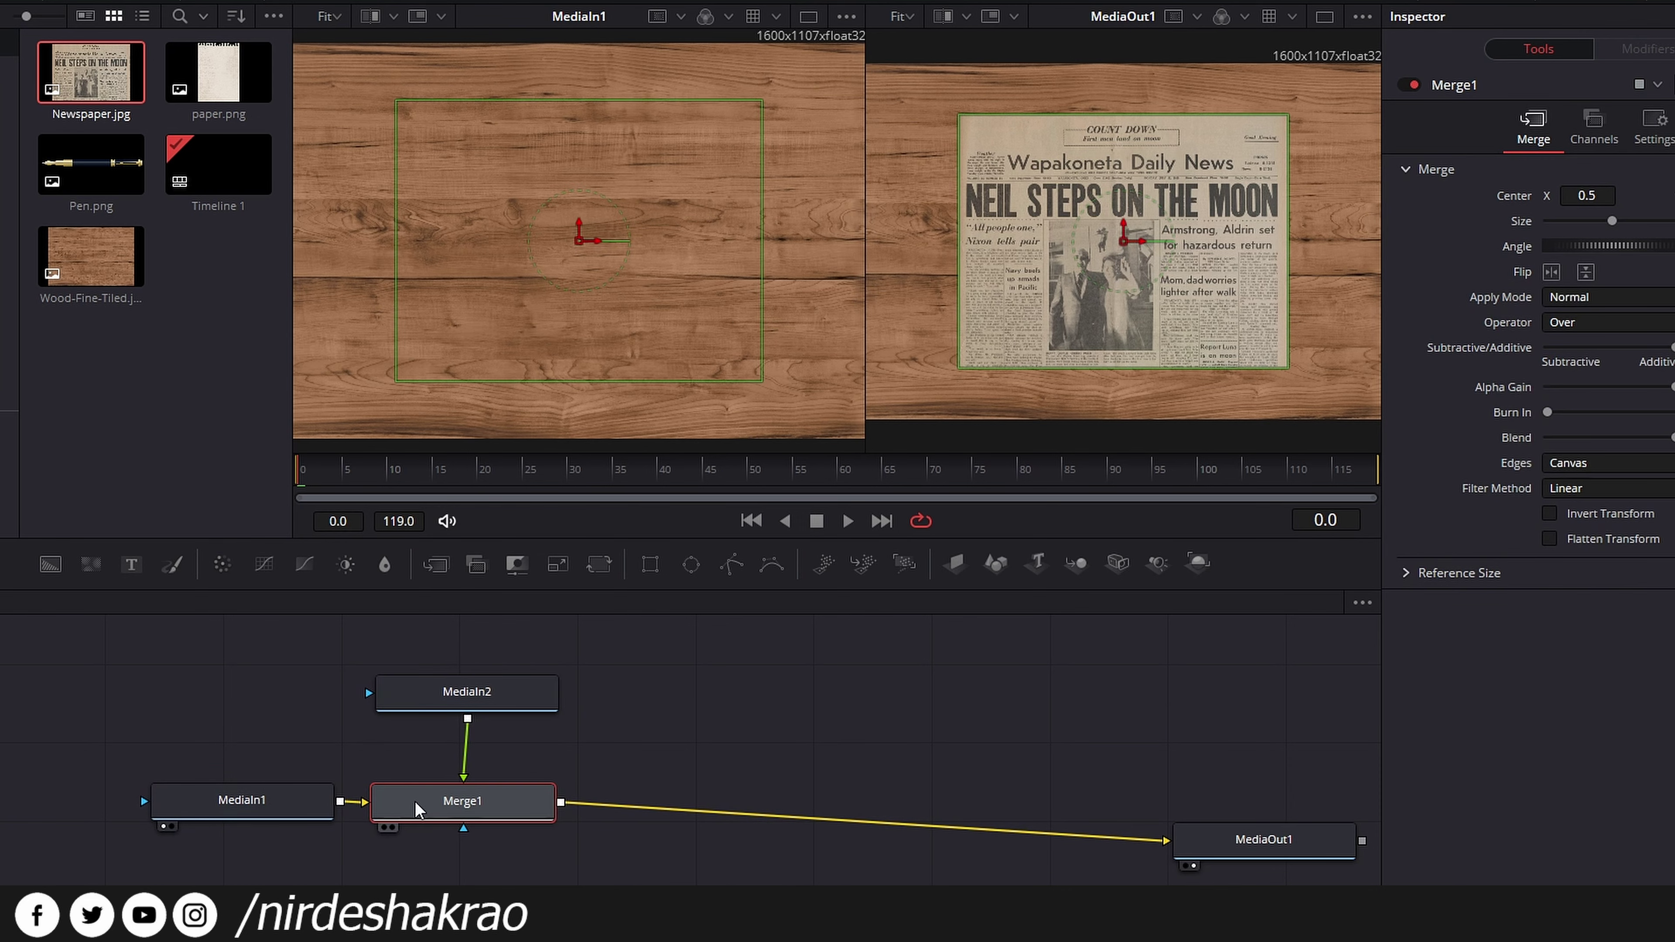
left_click(472, 696)
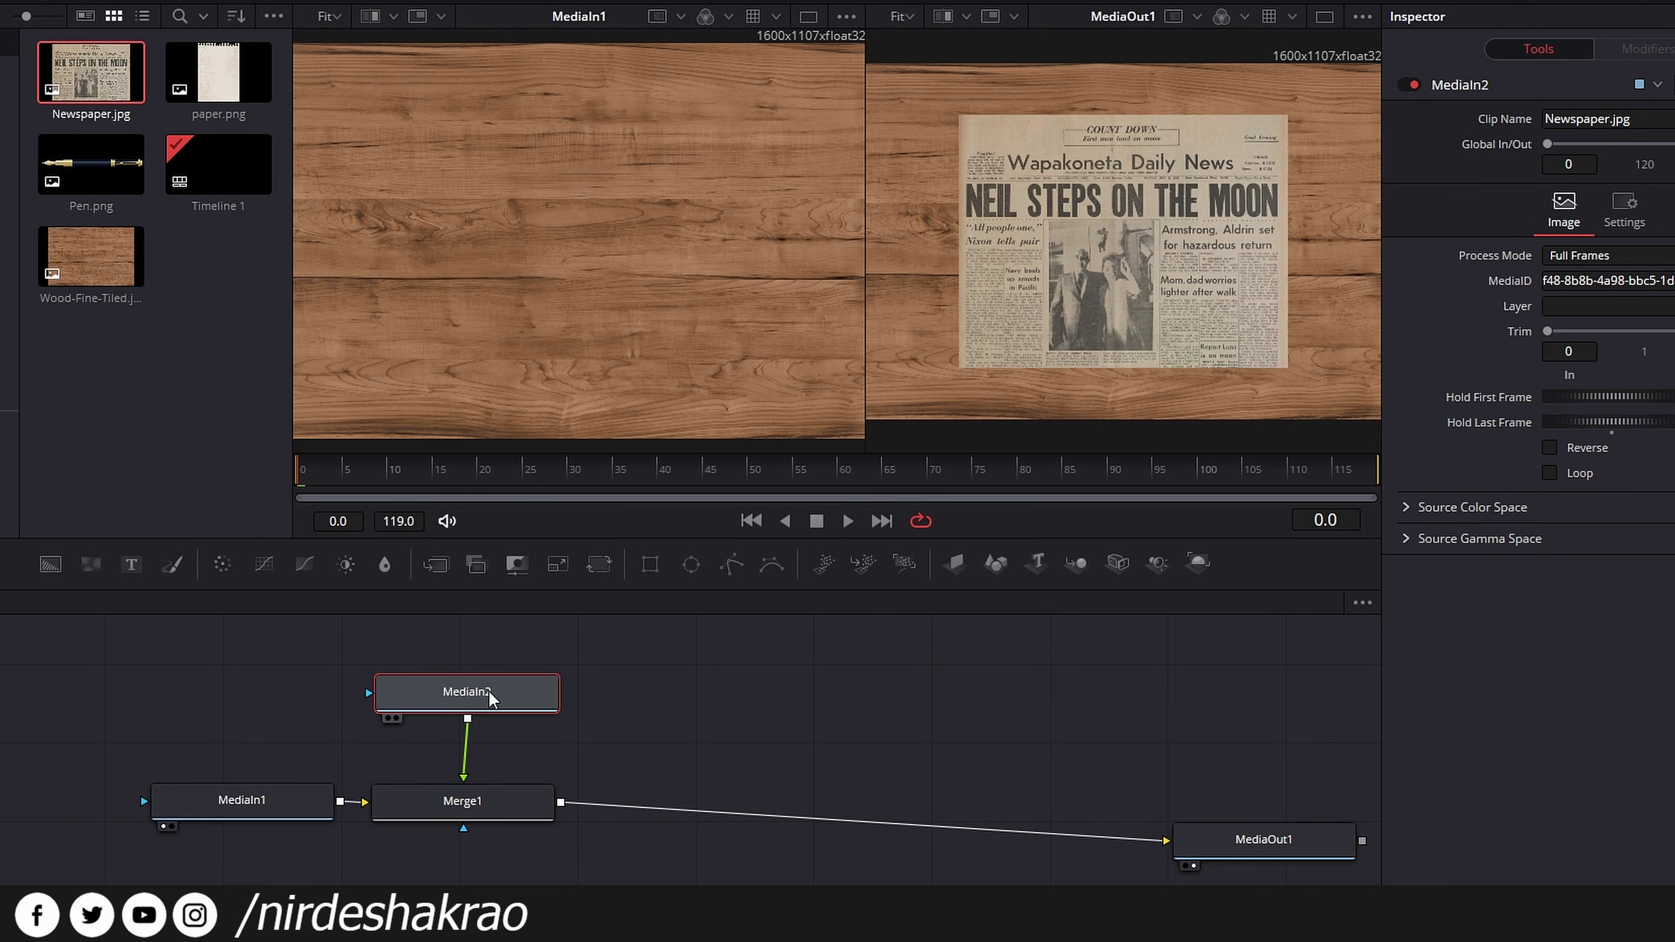
- Rename MediaIn2 to 'Newspaper' and MediaIn1 to 'Table' with F2
mouse_move(490, 698)
key("F2")
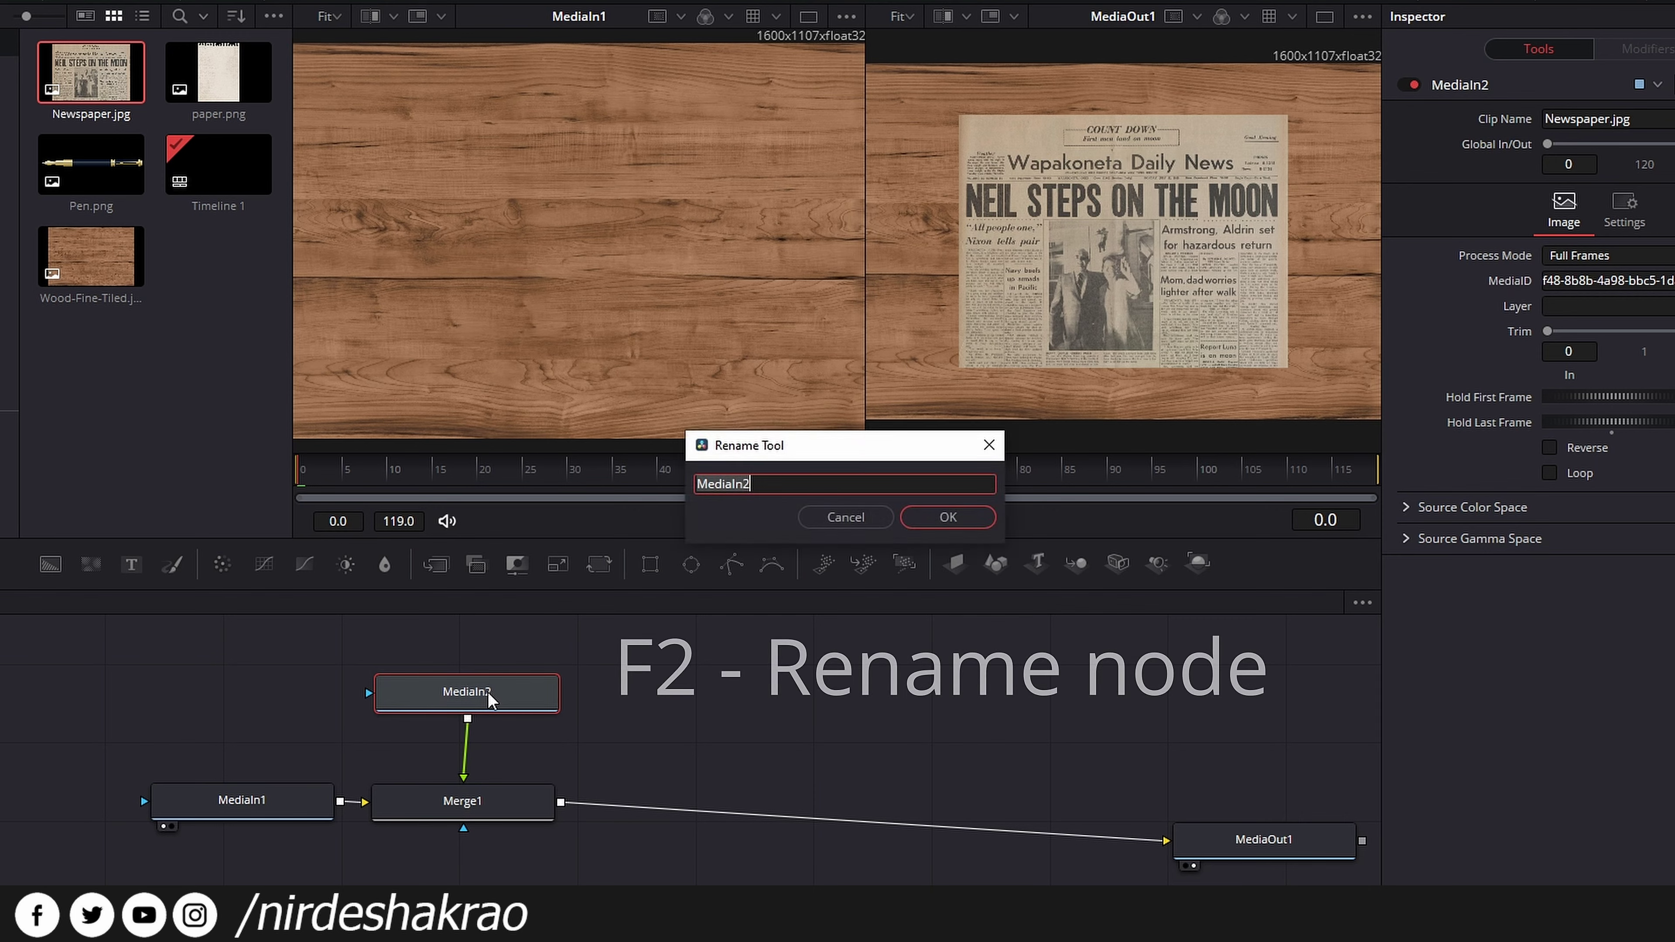
type("Ne")
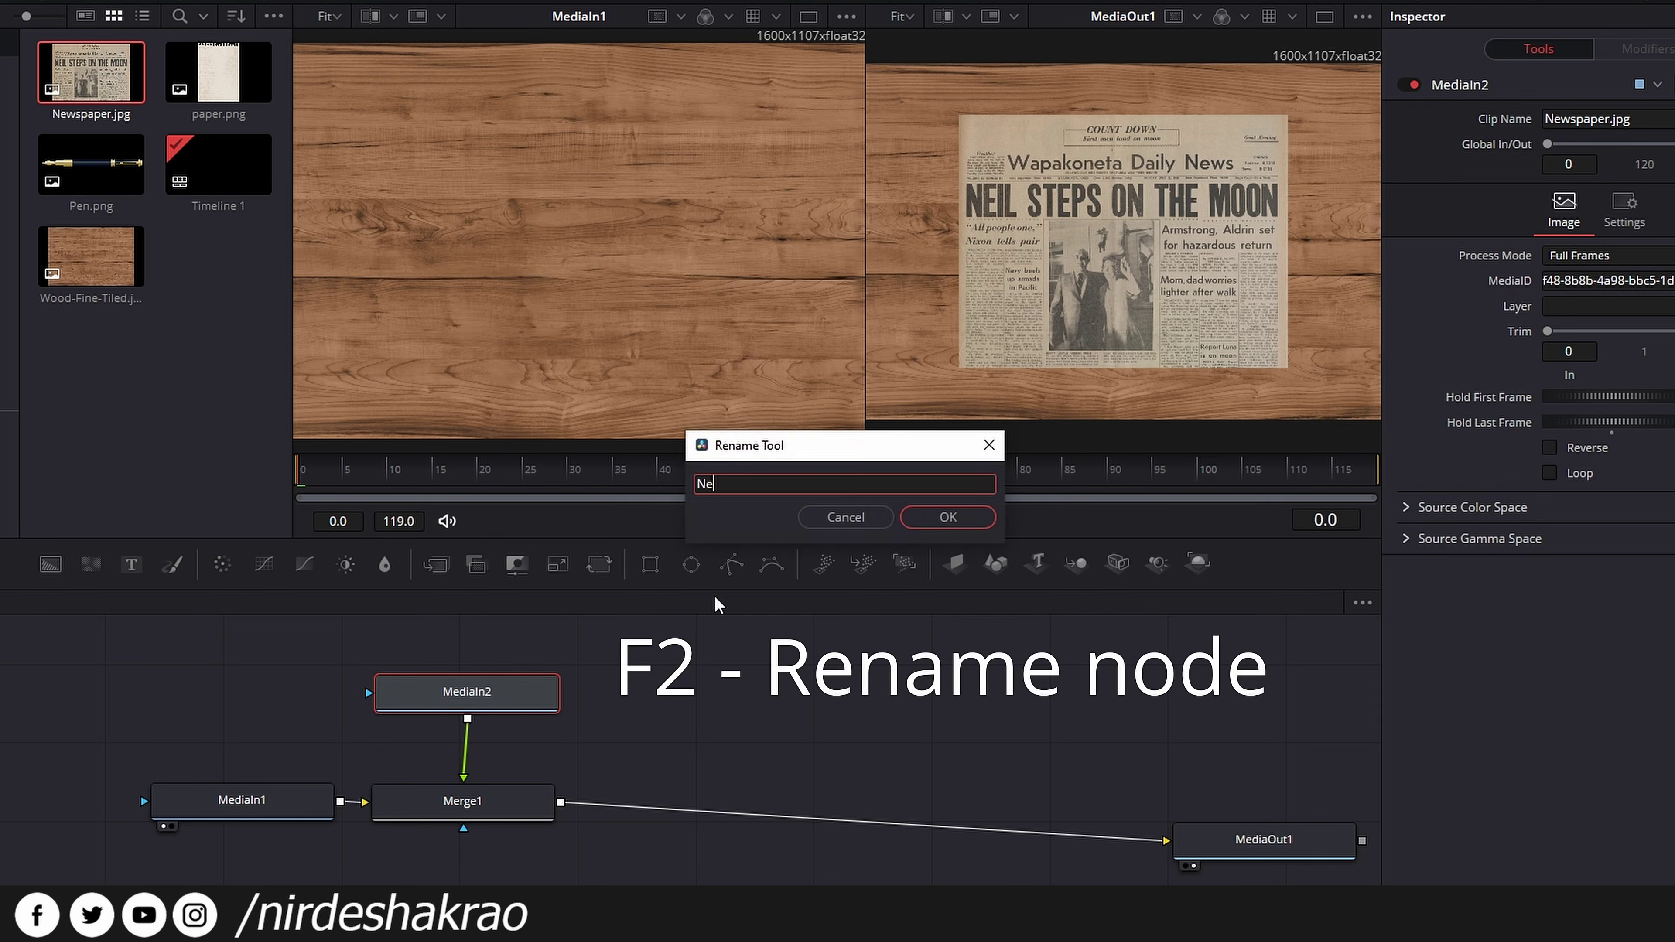
type("er")
key("Return")
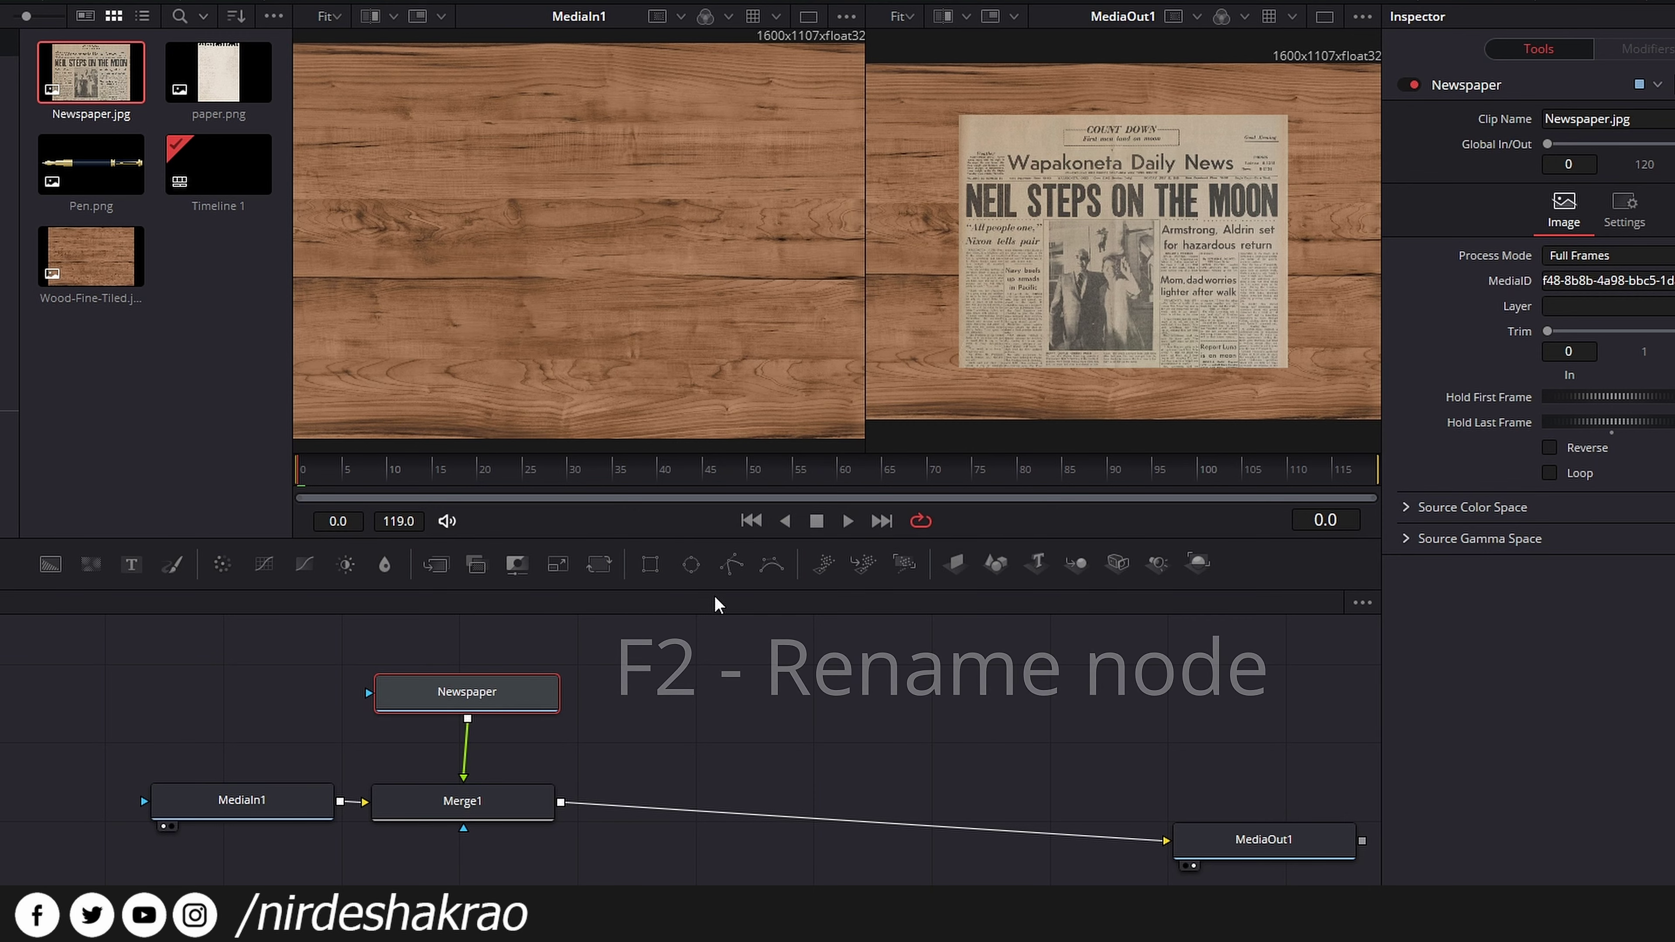
left_click(292, 795)
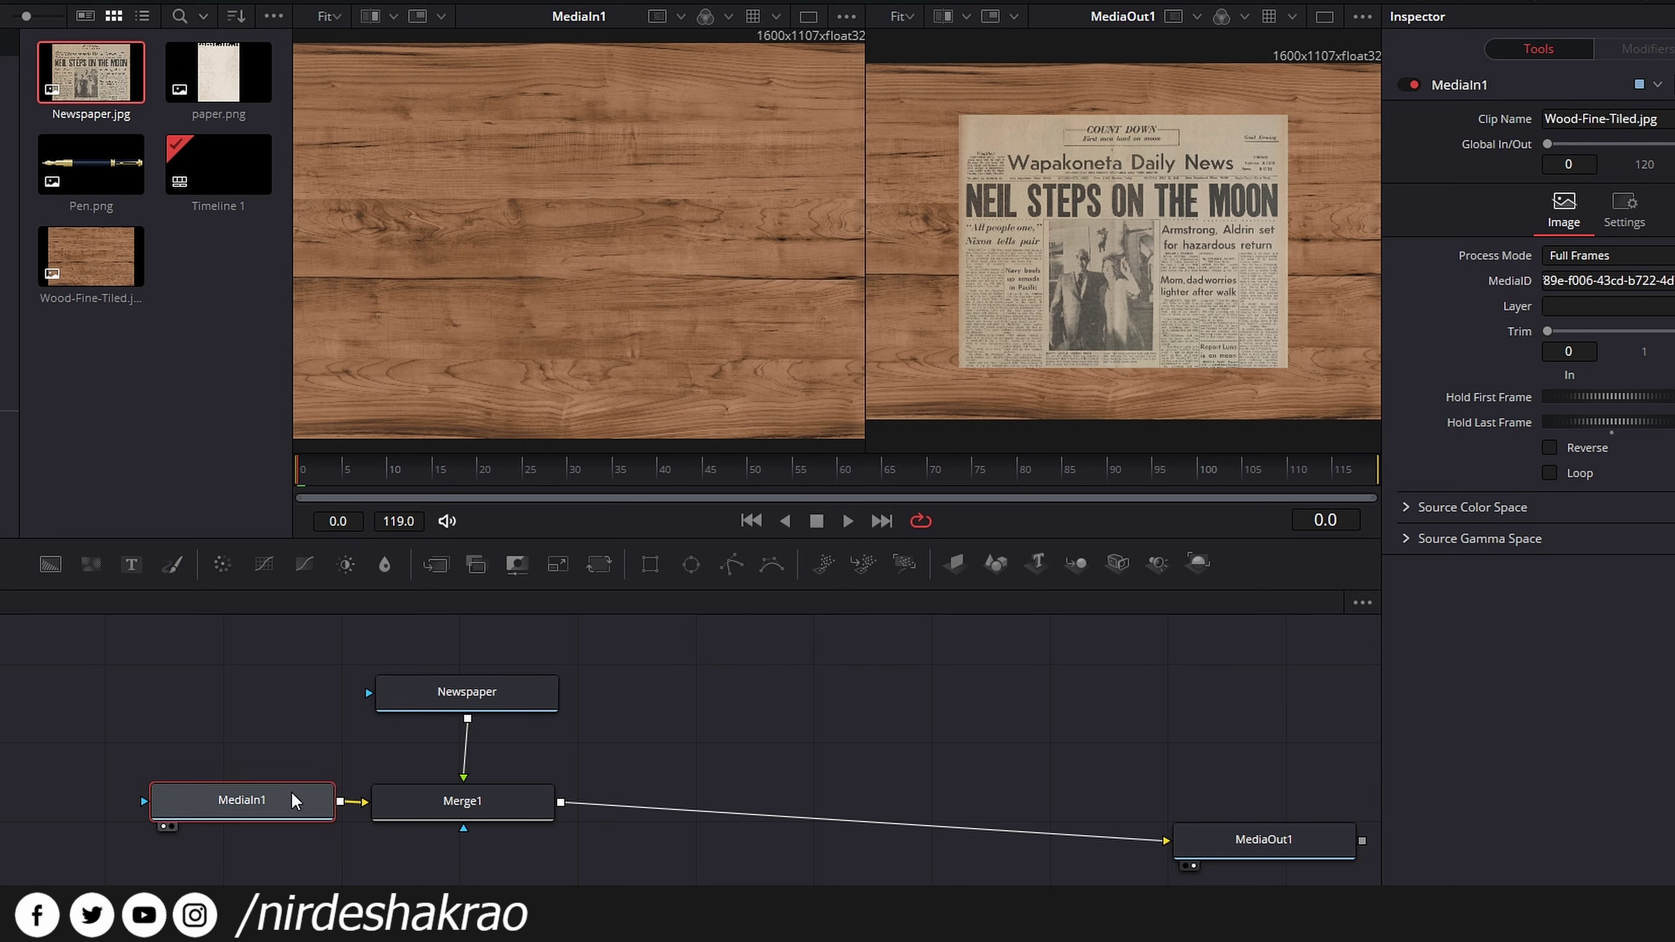
key("F2")
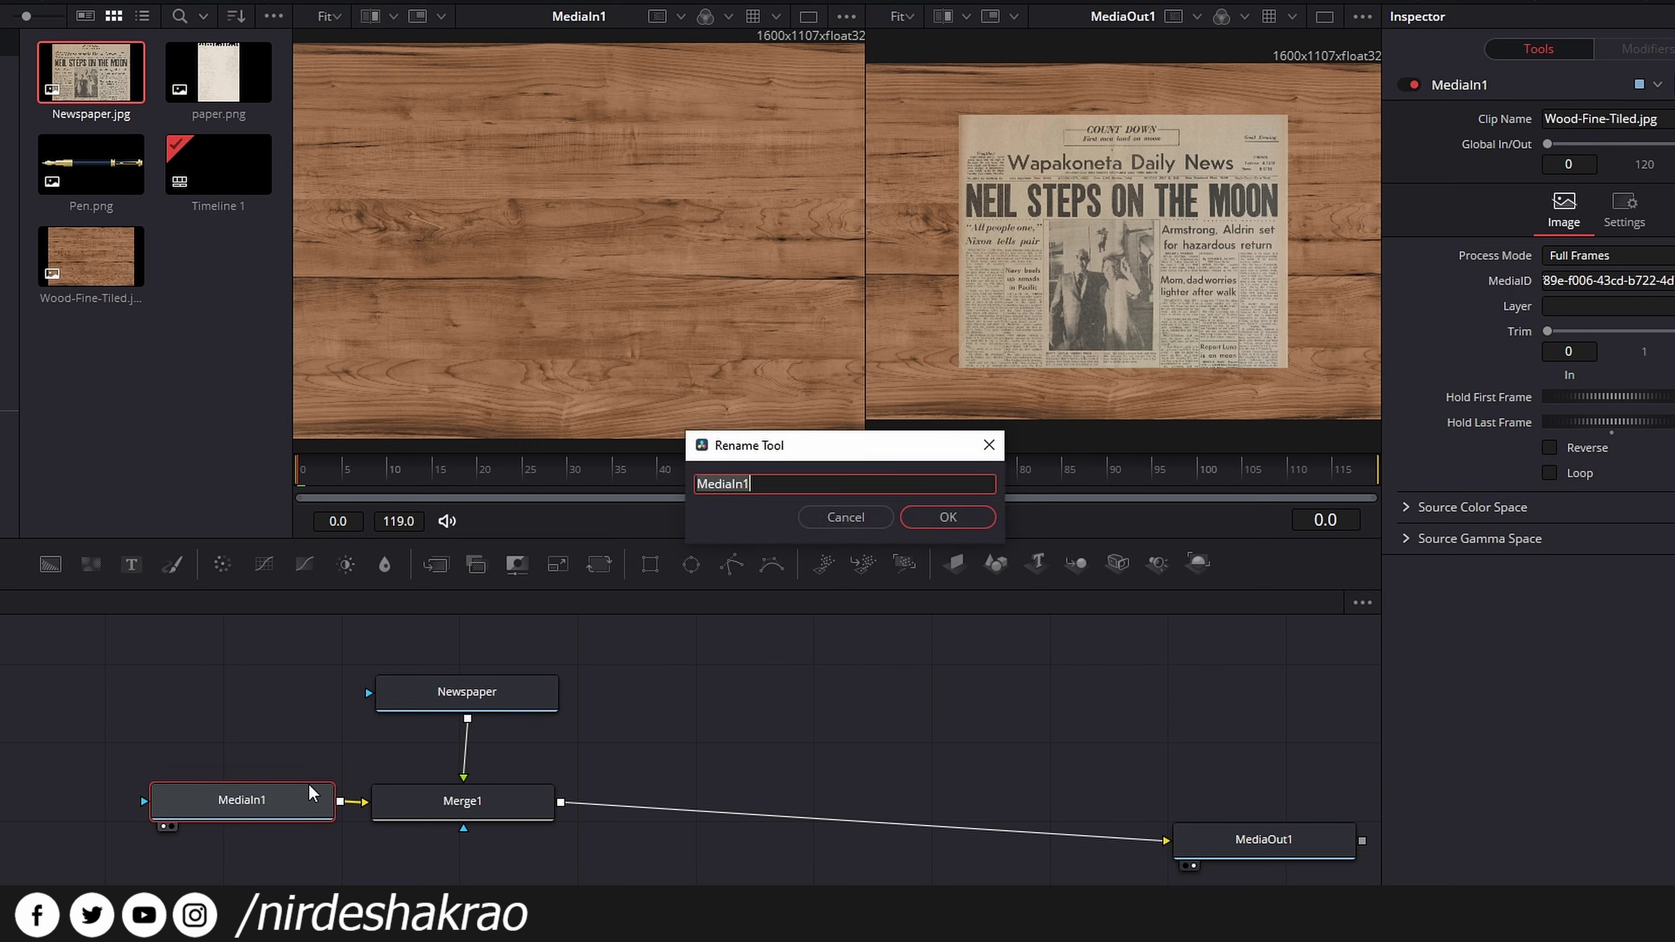
type("Table")
key("Return")
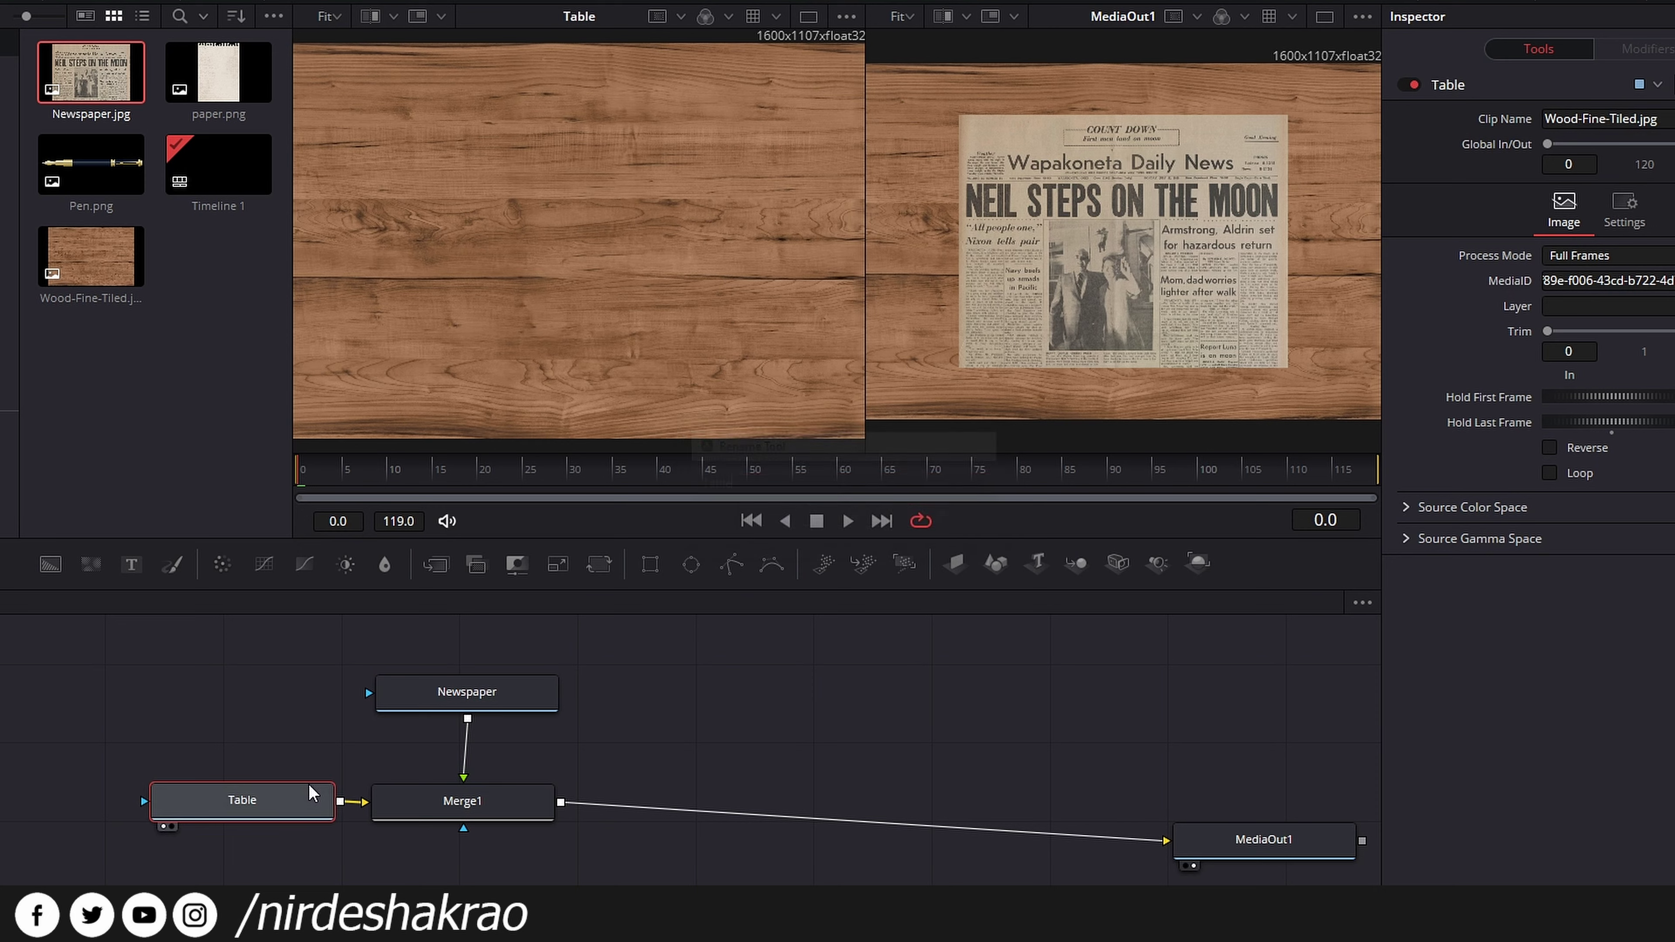
left_click(501, 812)
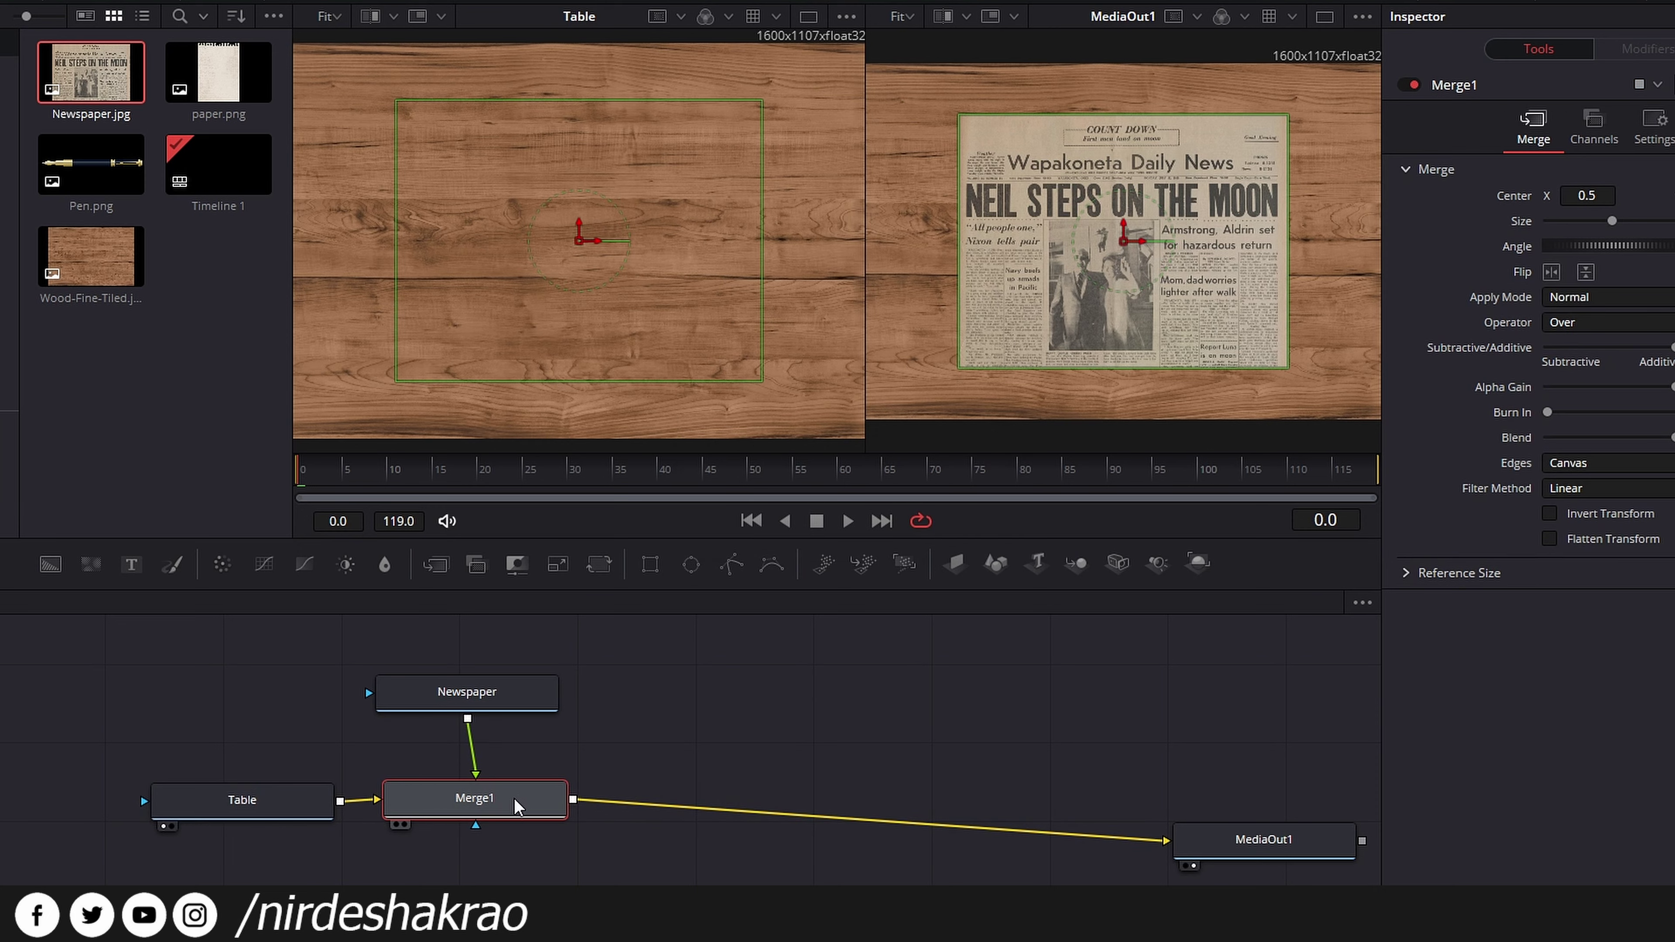
- Add a Polygon mask to Newspaper, draw a closed shape on the headline, and invert it
left_click(518, 694)
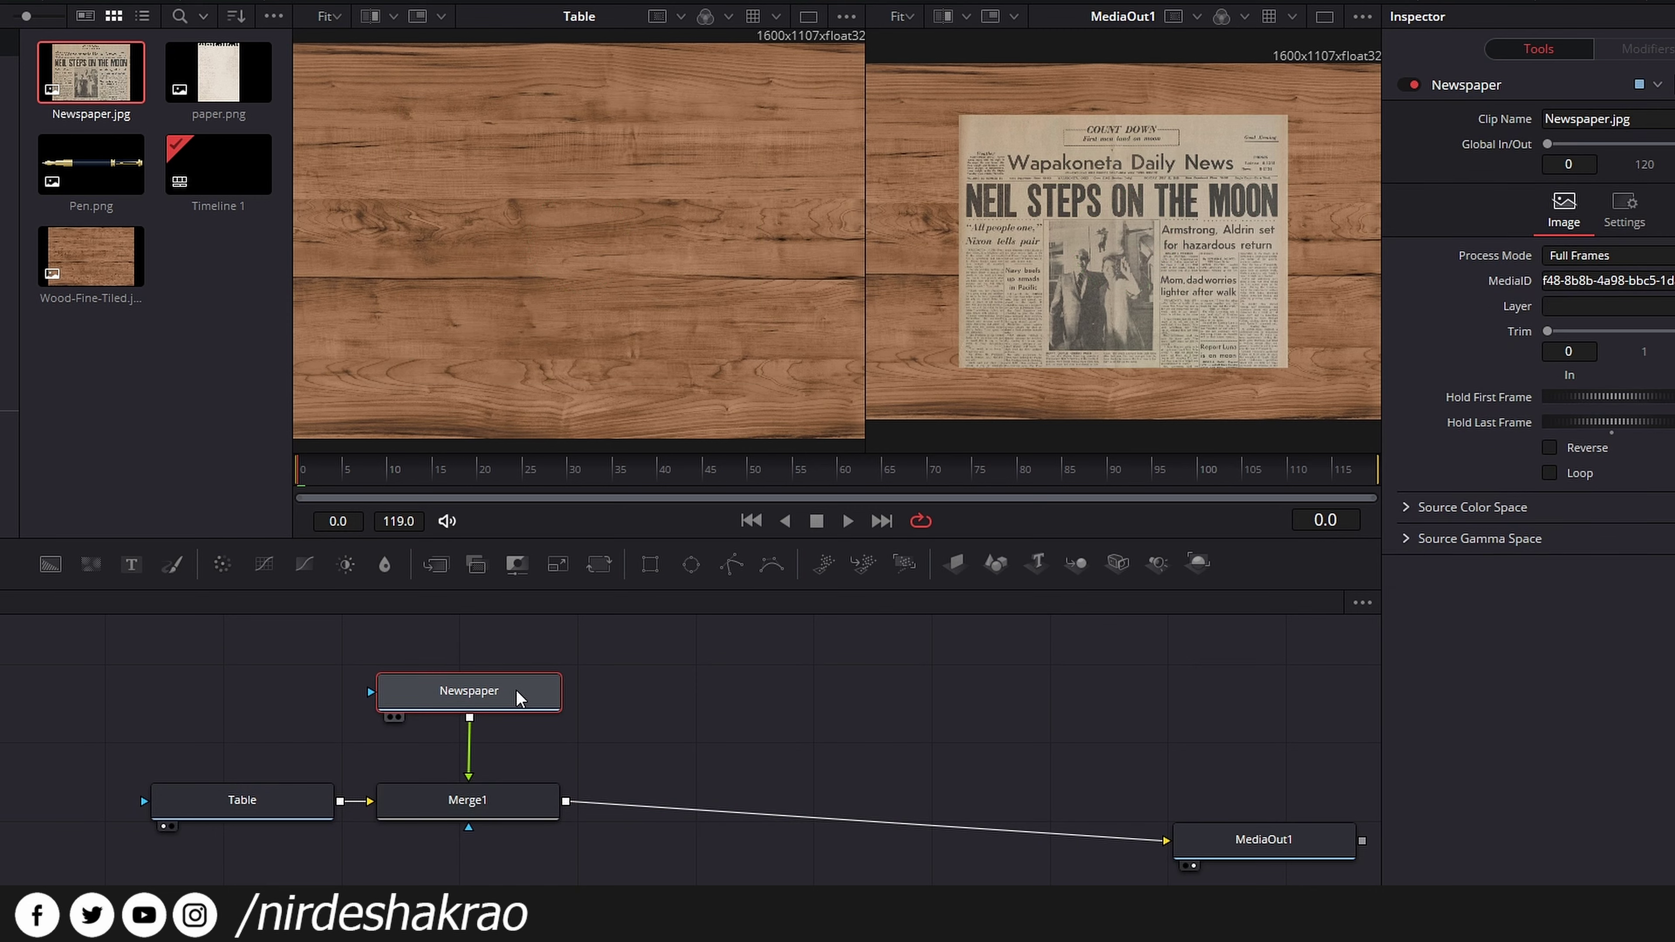
left_click(732, 565)
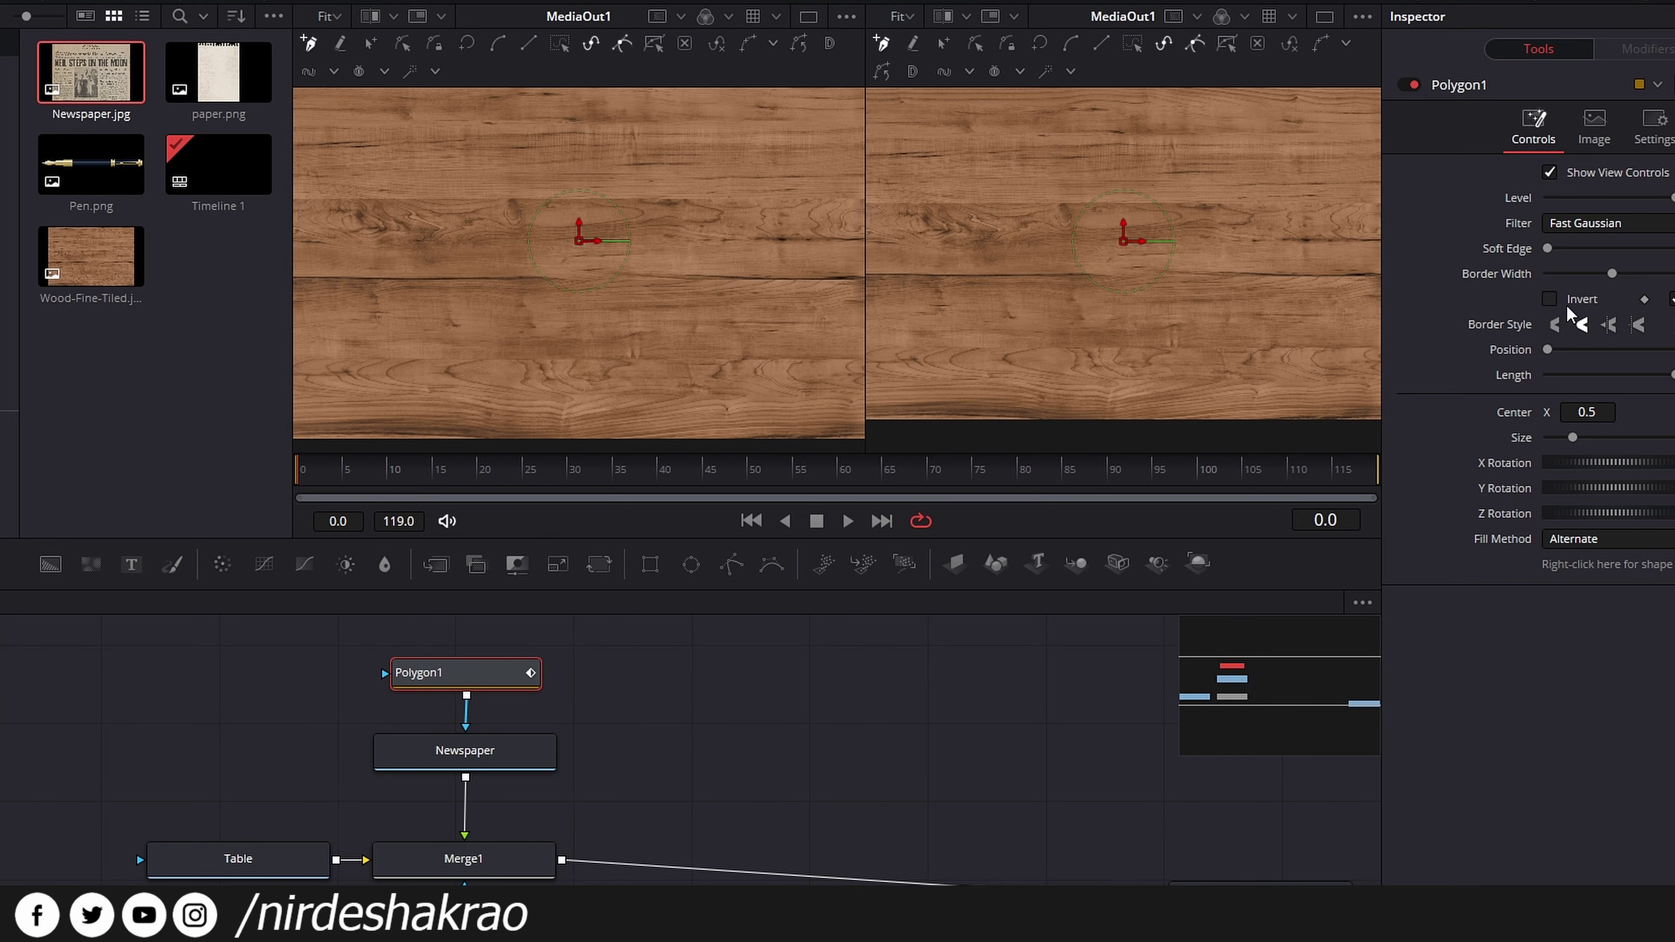
left_click(1060, 180)
left_click(1048, 250)
left_click_drag(1104, 235, 1119, 205)
left_click(1060, 178)
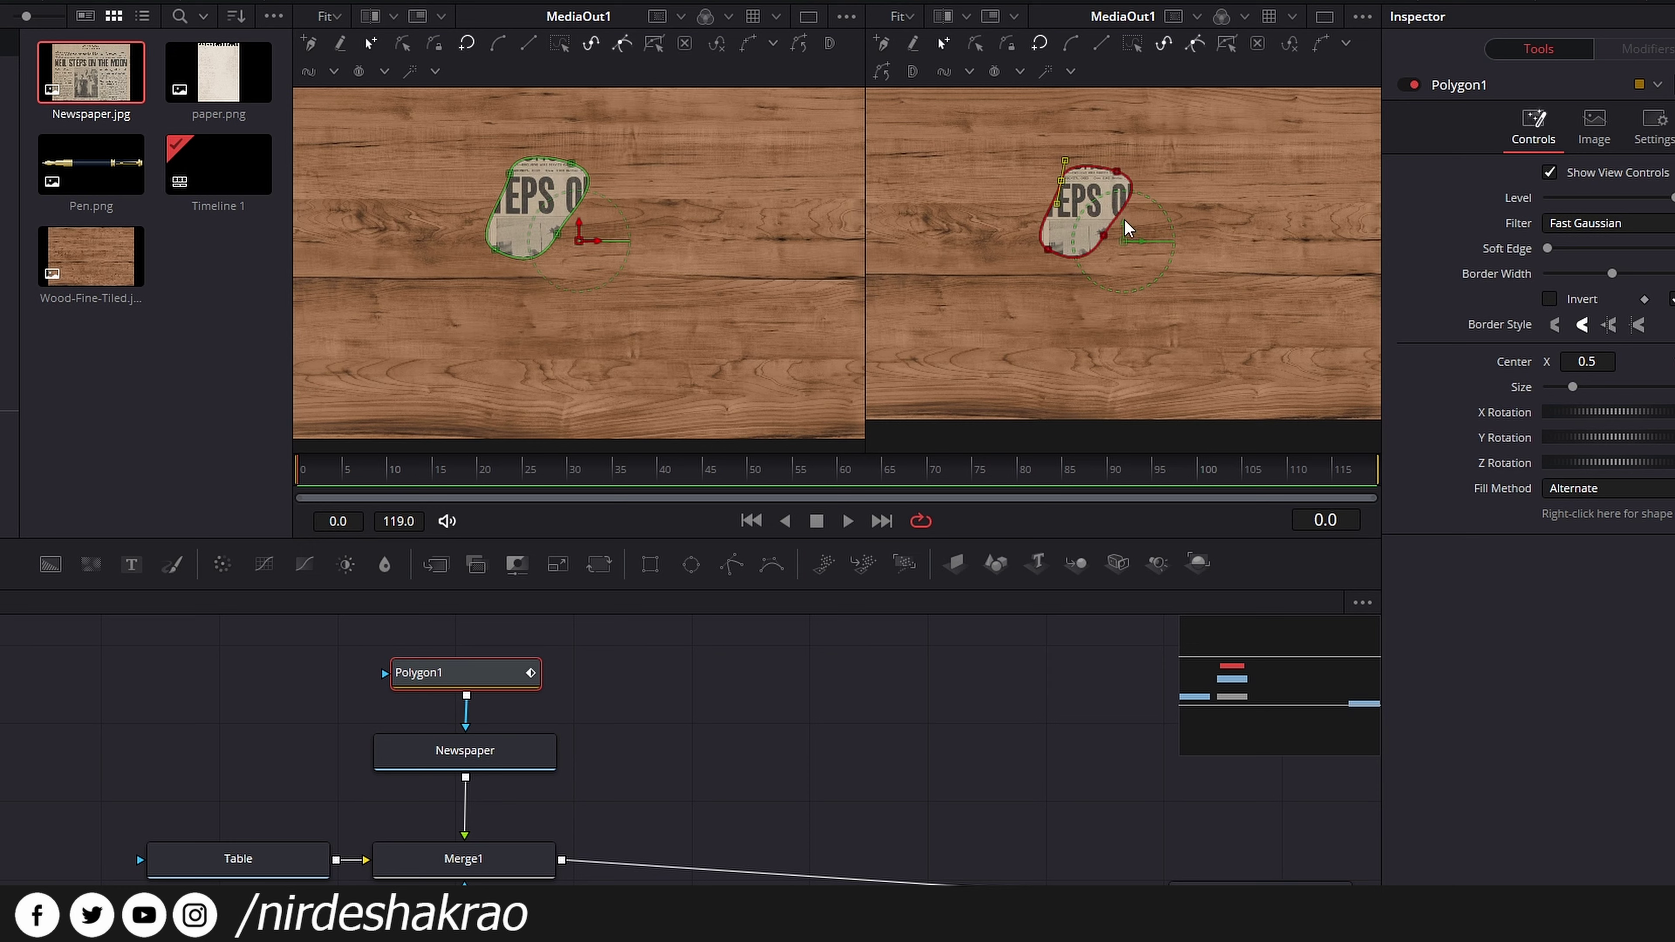
left_click(1553, 300)
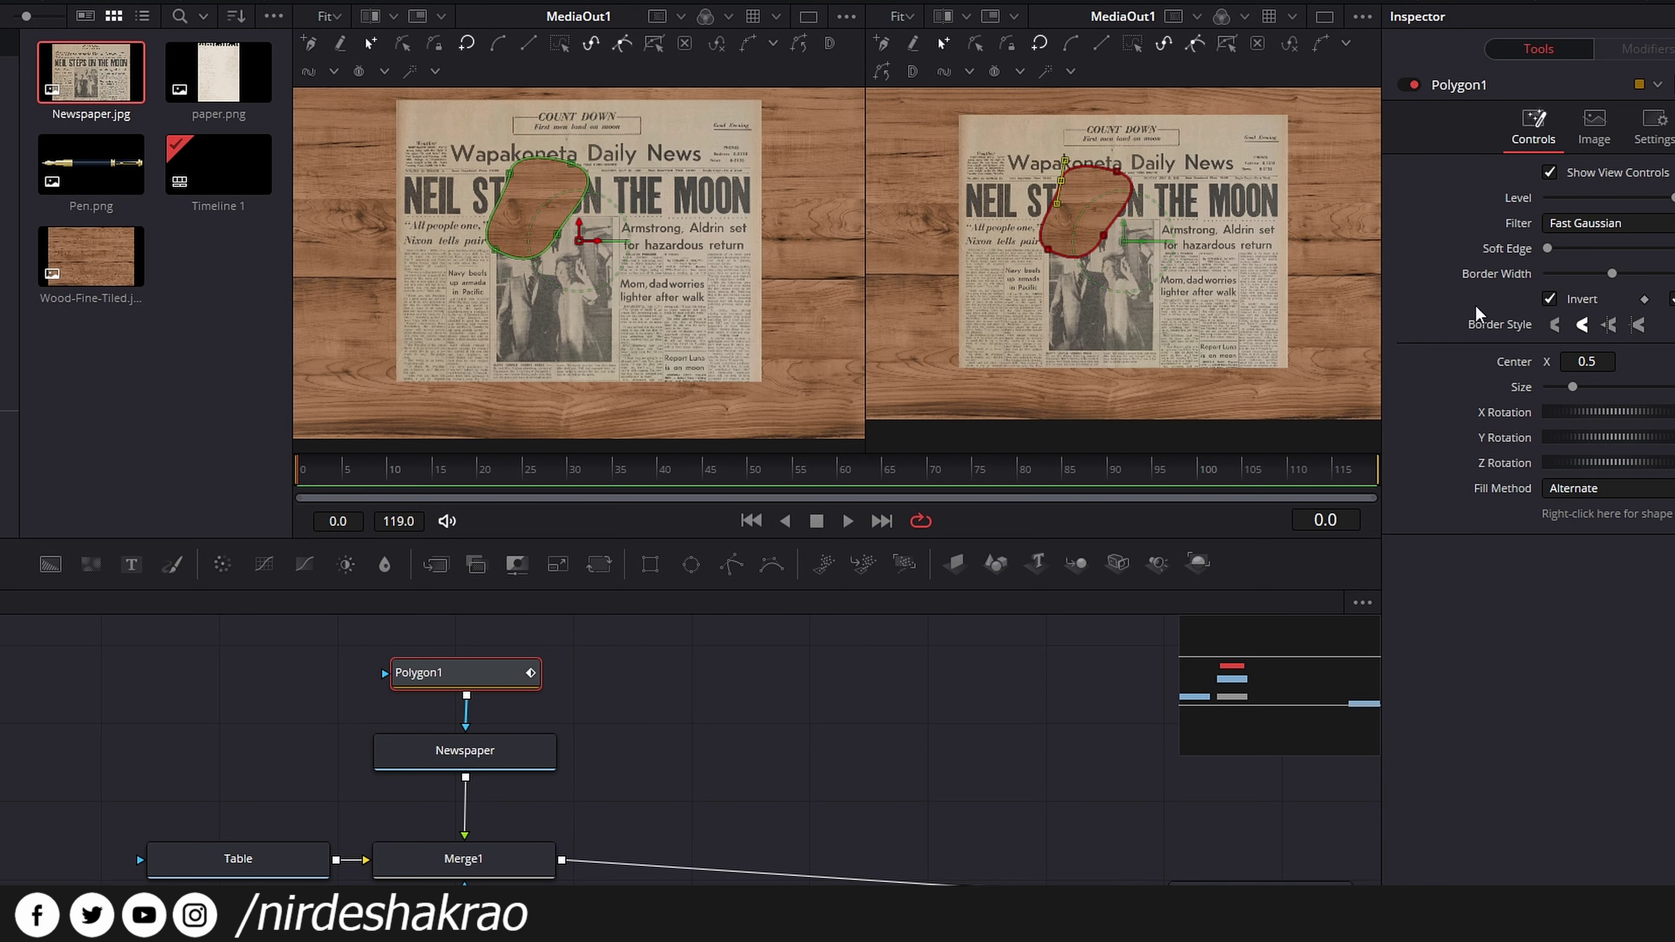
- Reshape the hole's points toward the left, then move MediaOut1 closer to the merge
left_click_drag(1062, 190, 1002, 180)
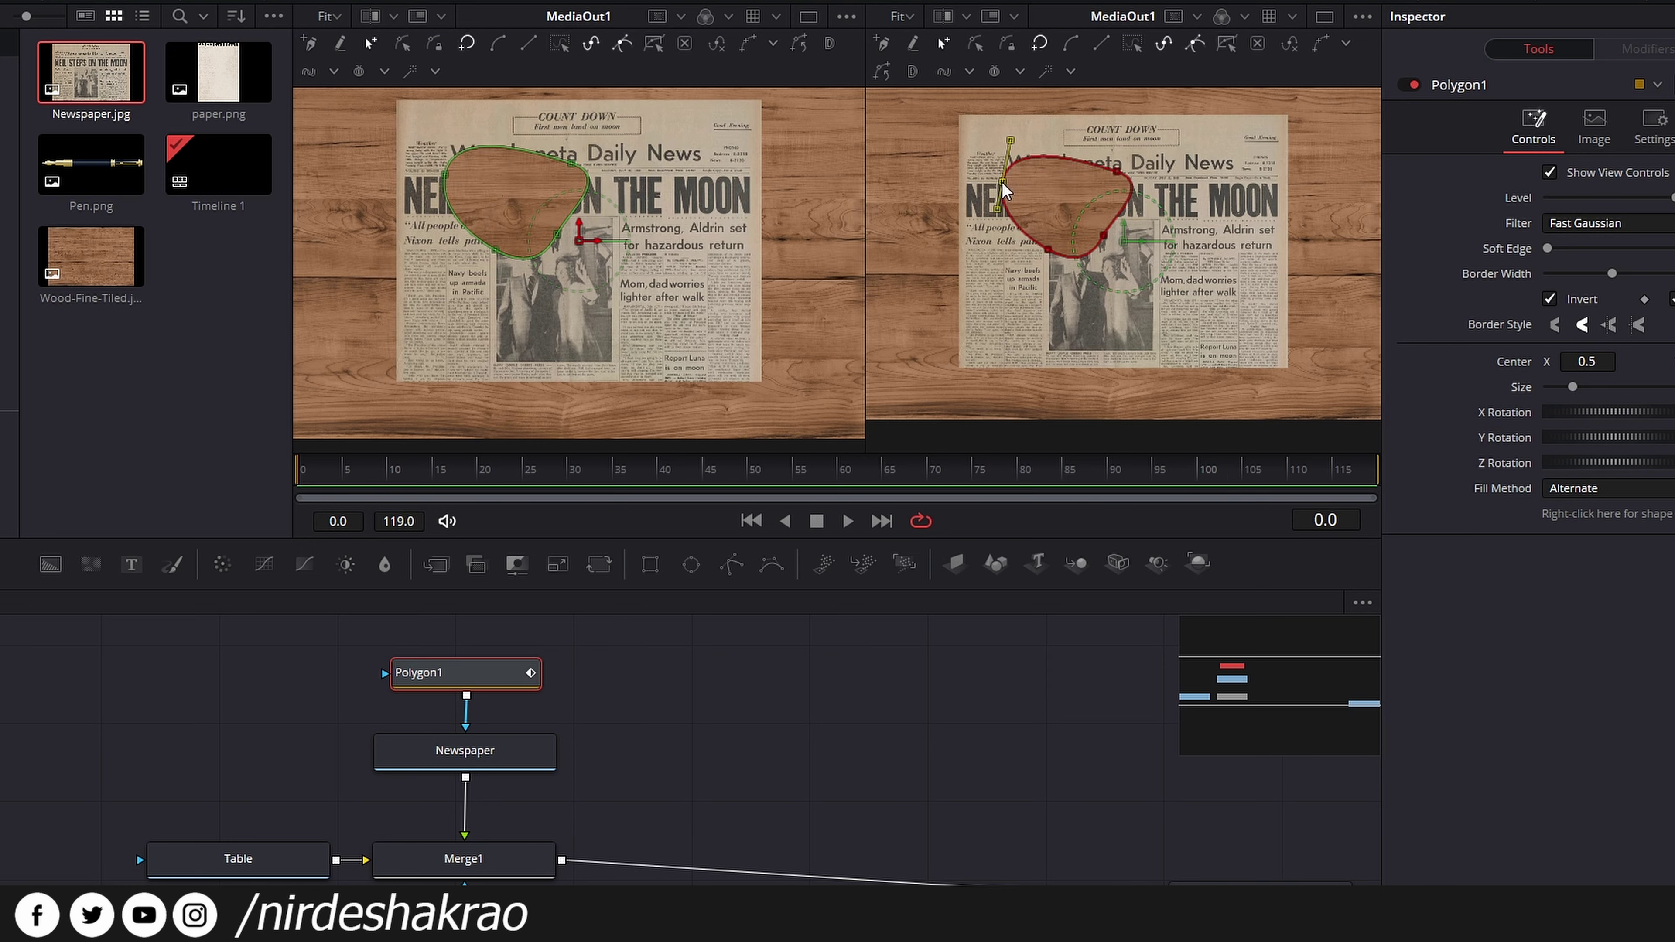
mouse_move(1103, 234)
left_mouse_down()
mouse_move(1046, 222)
mouse_move(1002, 240)
left_mouse_up()
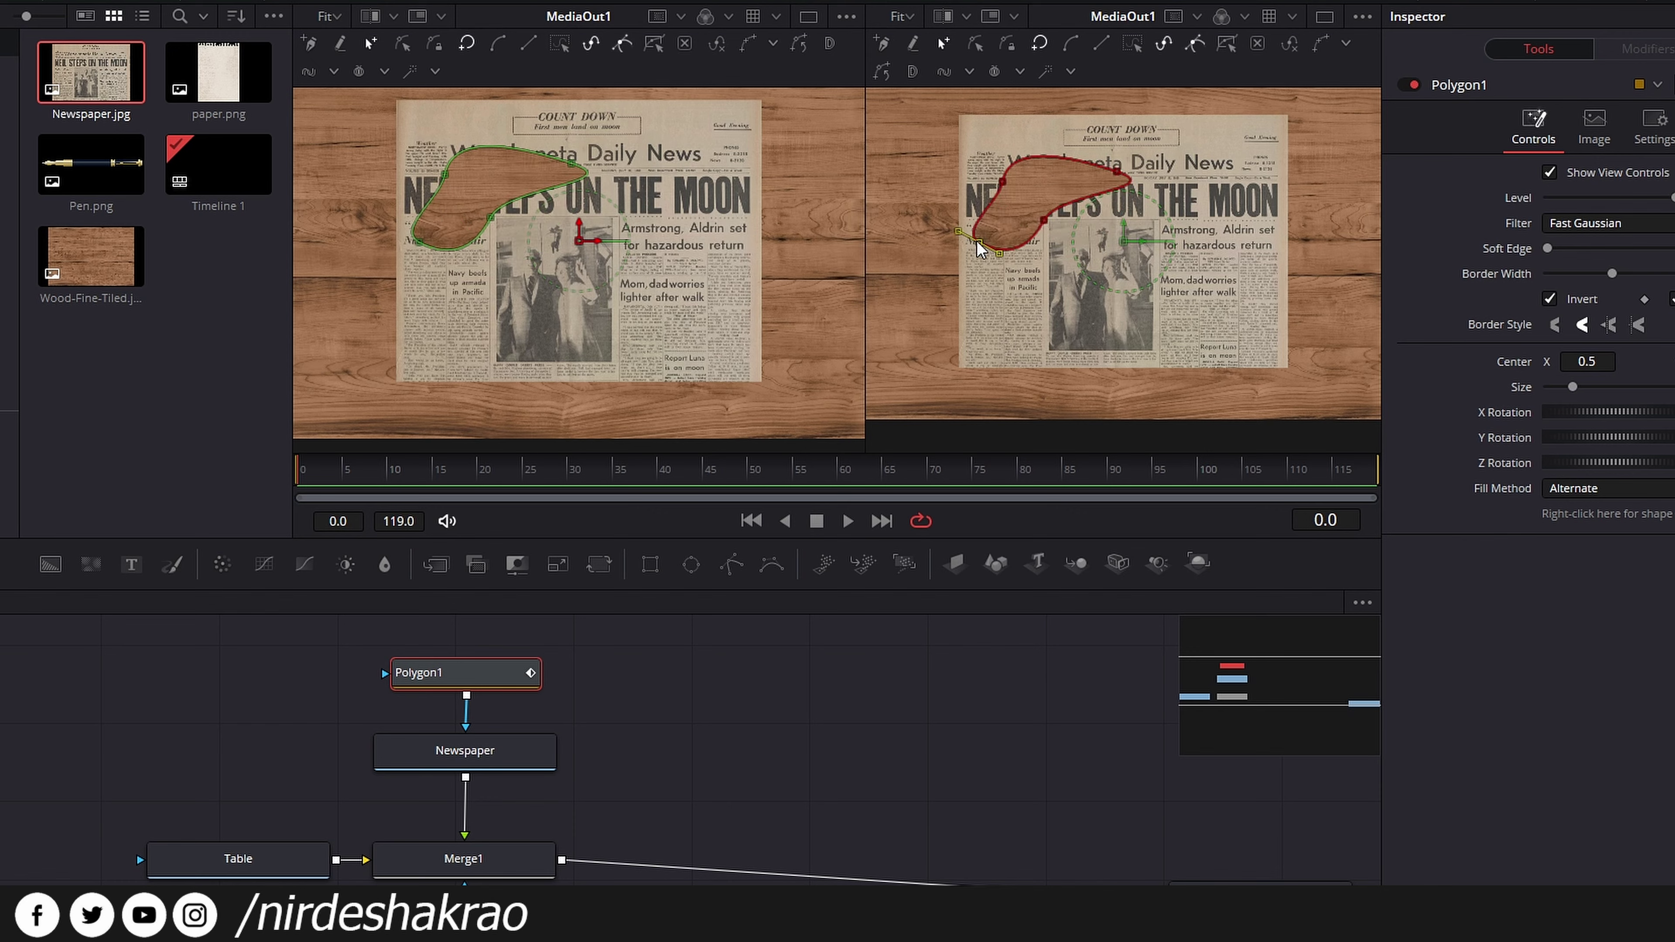
mouse_move(1055, 160)
left_mouse_down()
mouse_move(1049, 190)
mouse_move(1039, 163)
mouse_move(997, 188)
left_mouse_up()
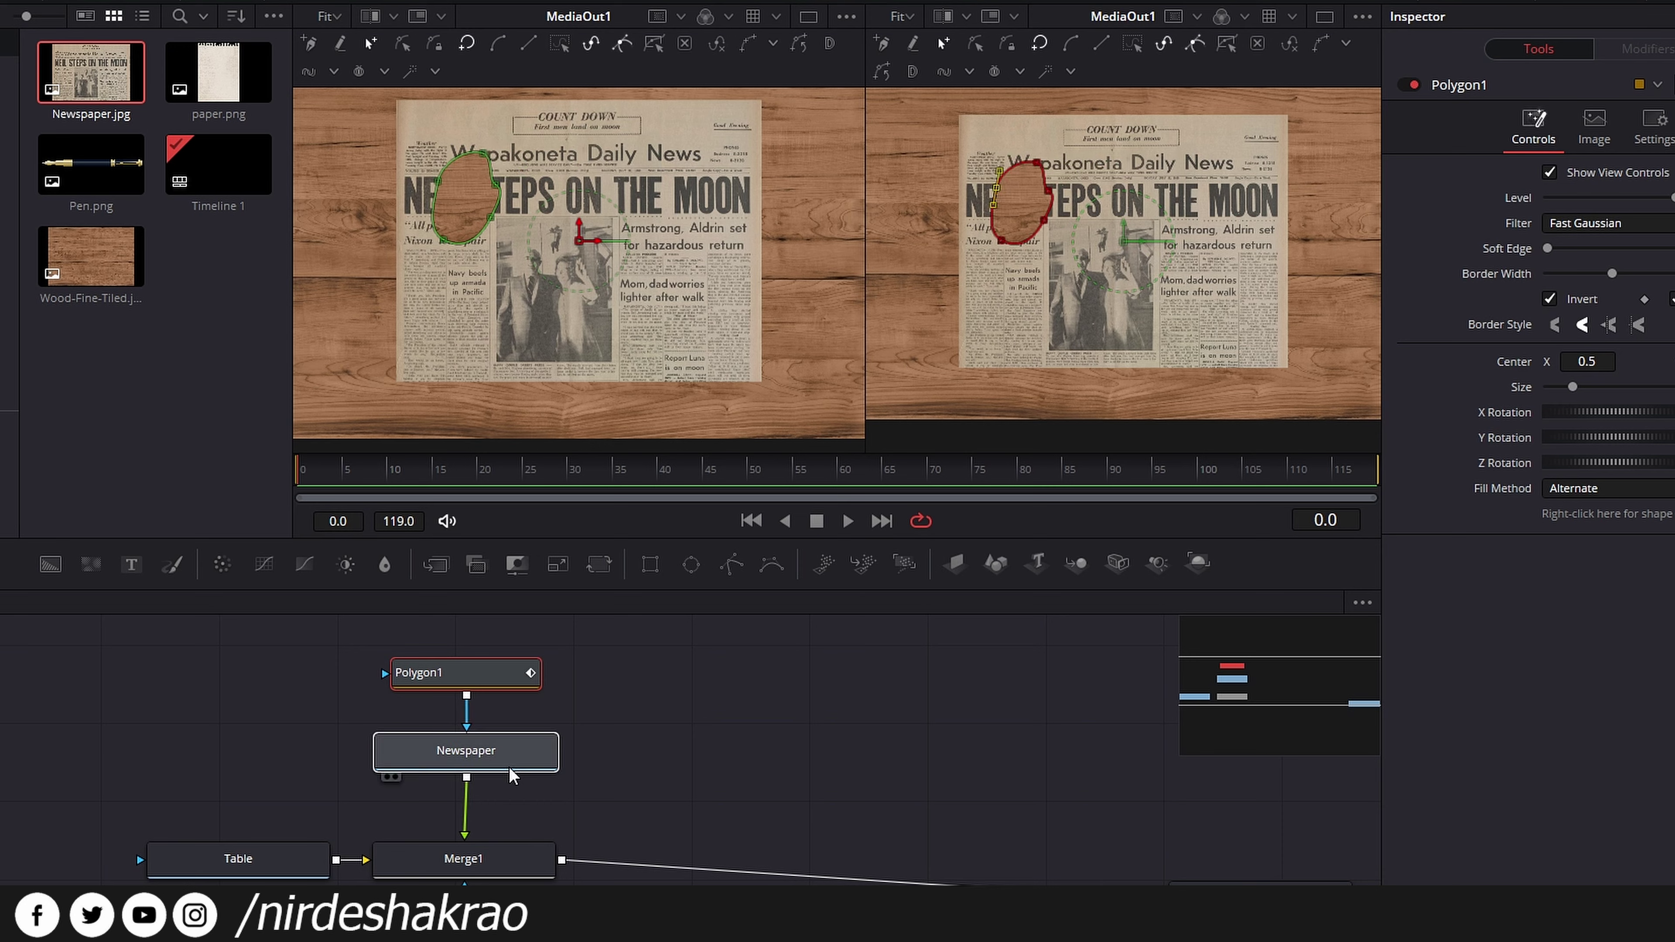
left_click(465, 752)
scroll(950, 785, "down", 1)
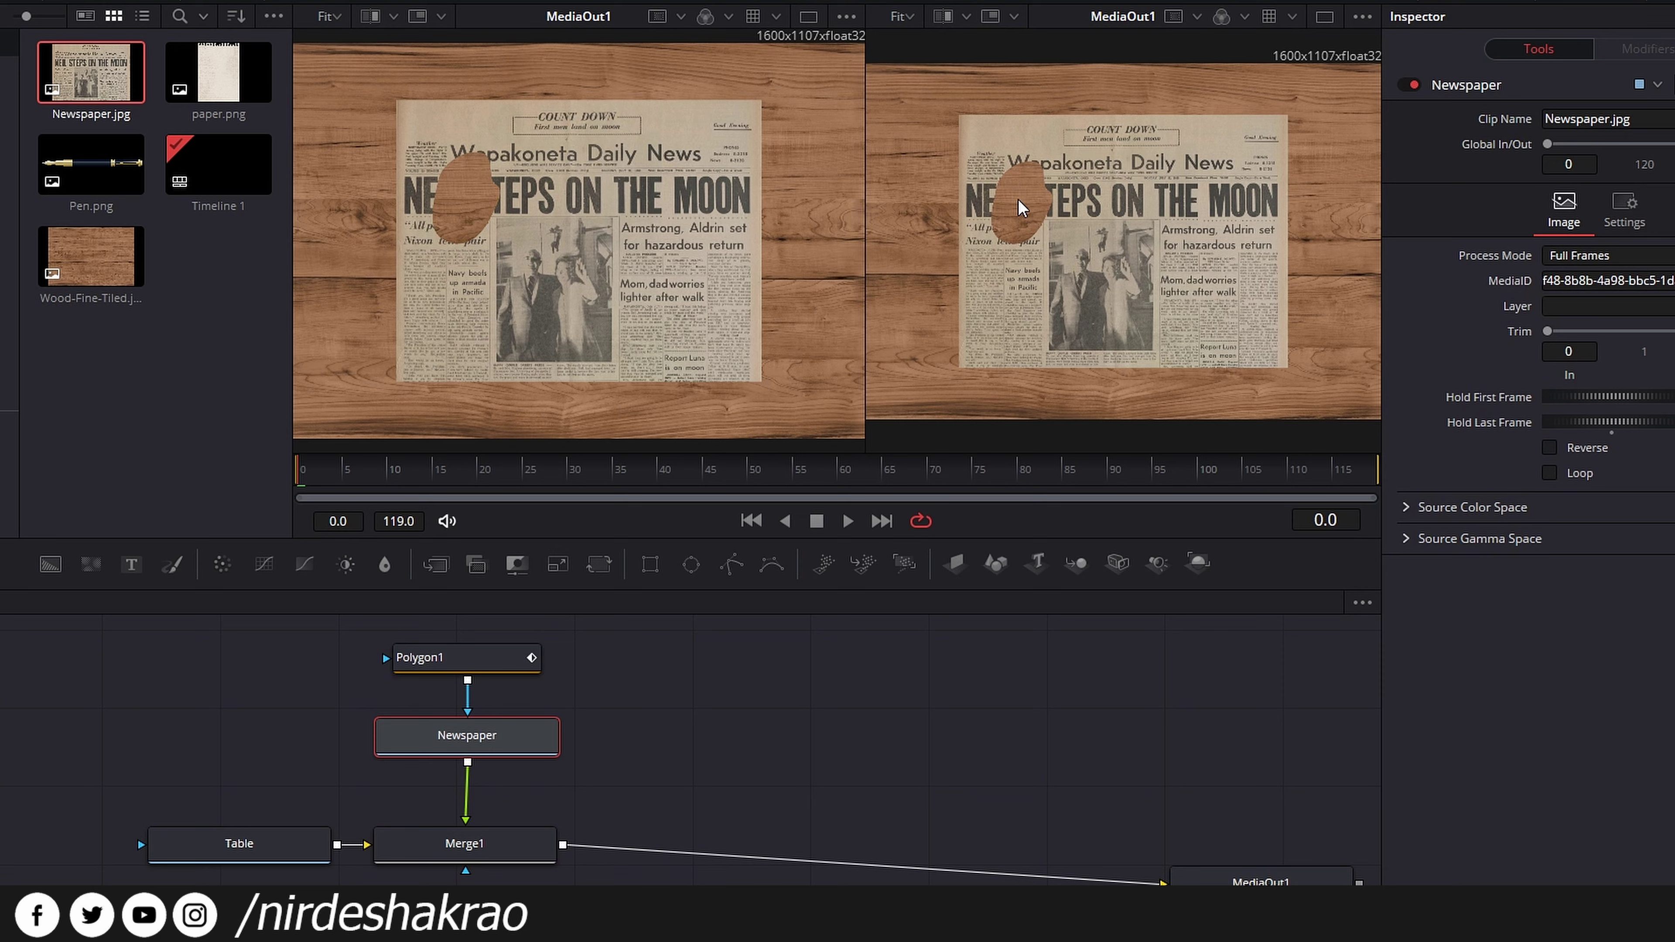
scroll(976, 732, "down", 2)
left_click_drag(1280, 857, 1166, 824)
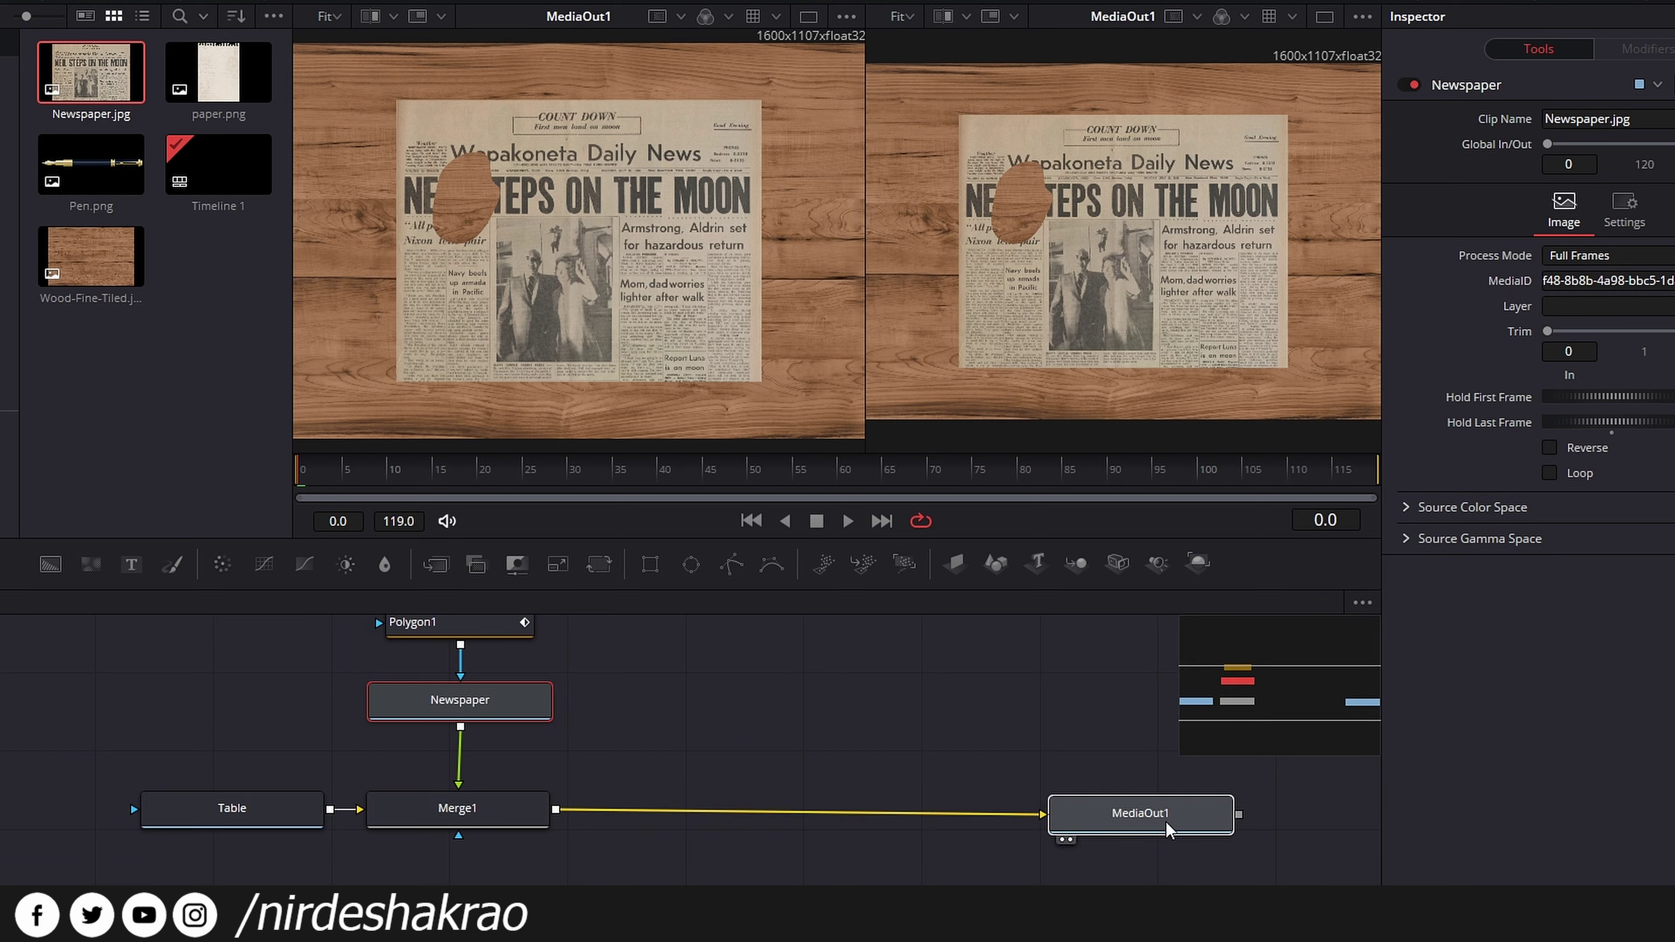
- Bring paper.png into the graph and merge it over the composite as Merge2
left_click_drag(218, 72, 719, 674)
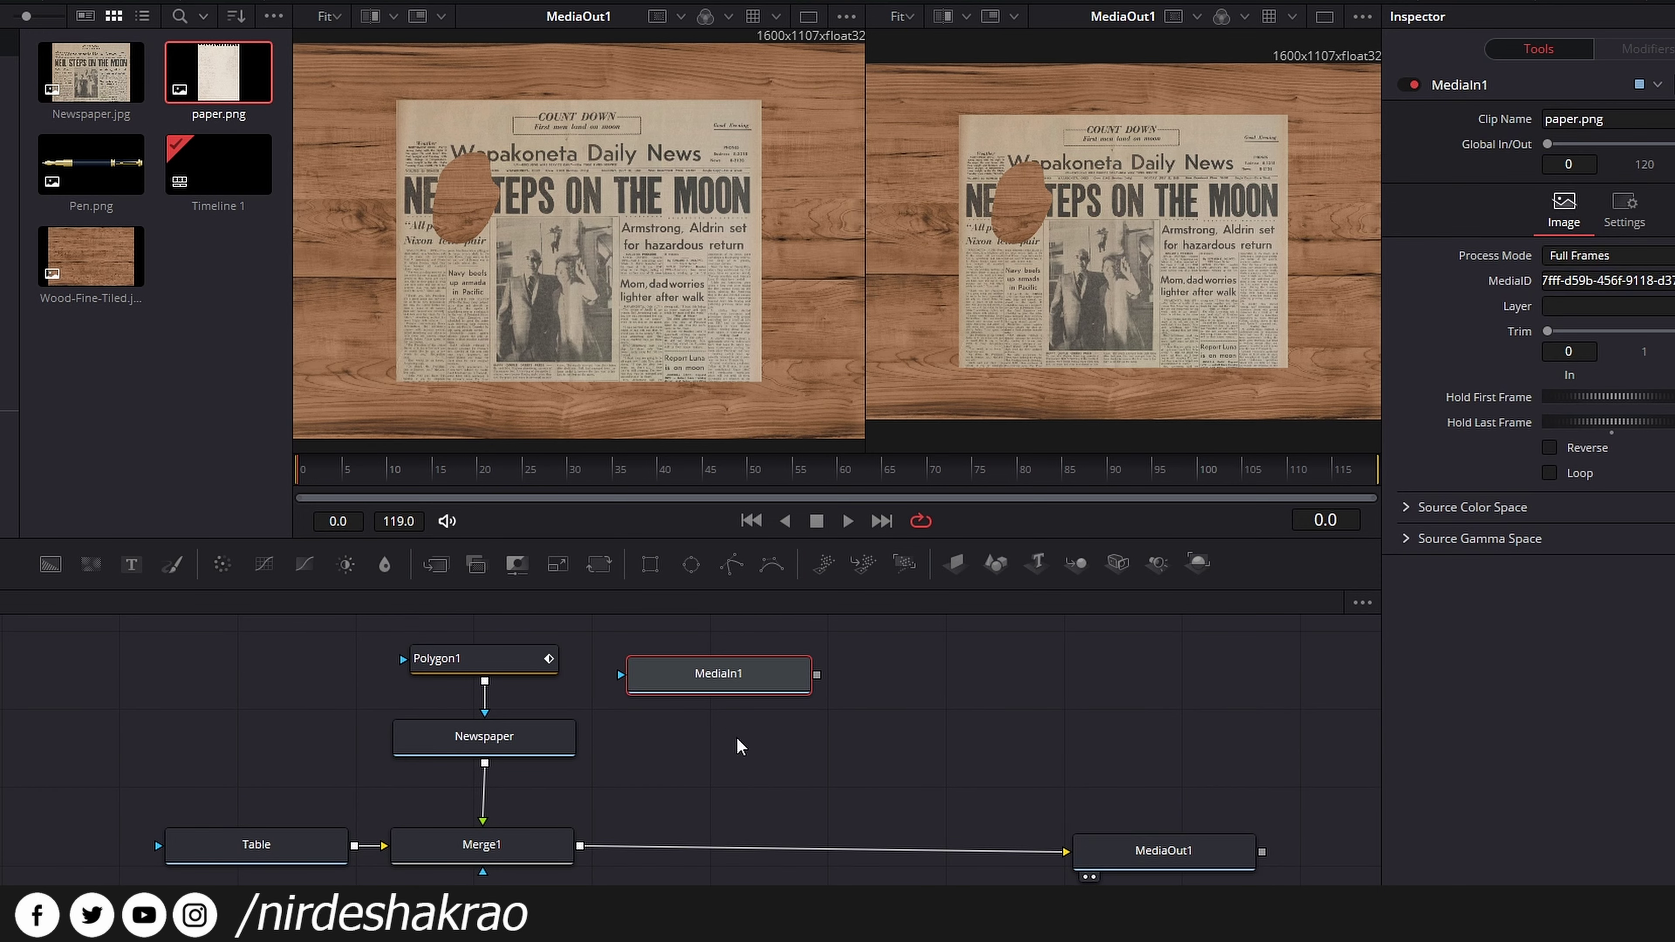
left_click_drag(817, 675, 581, 851)
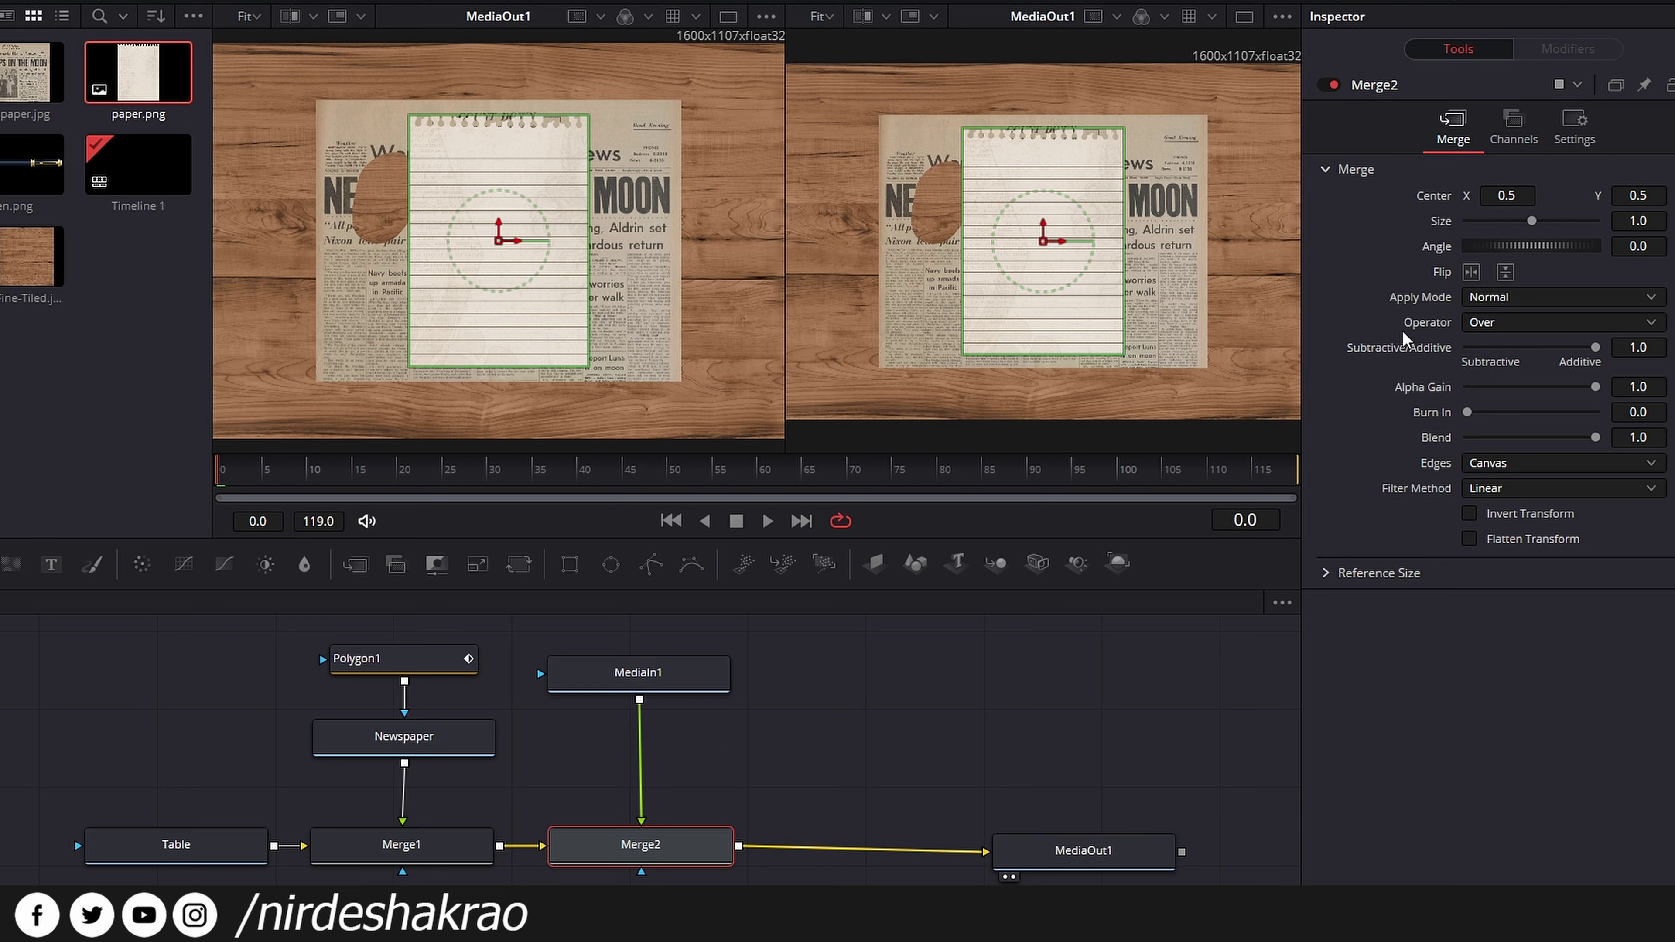
left_click_drag(1531, 220, 1535, 247)
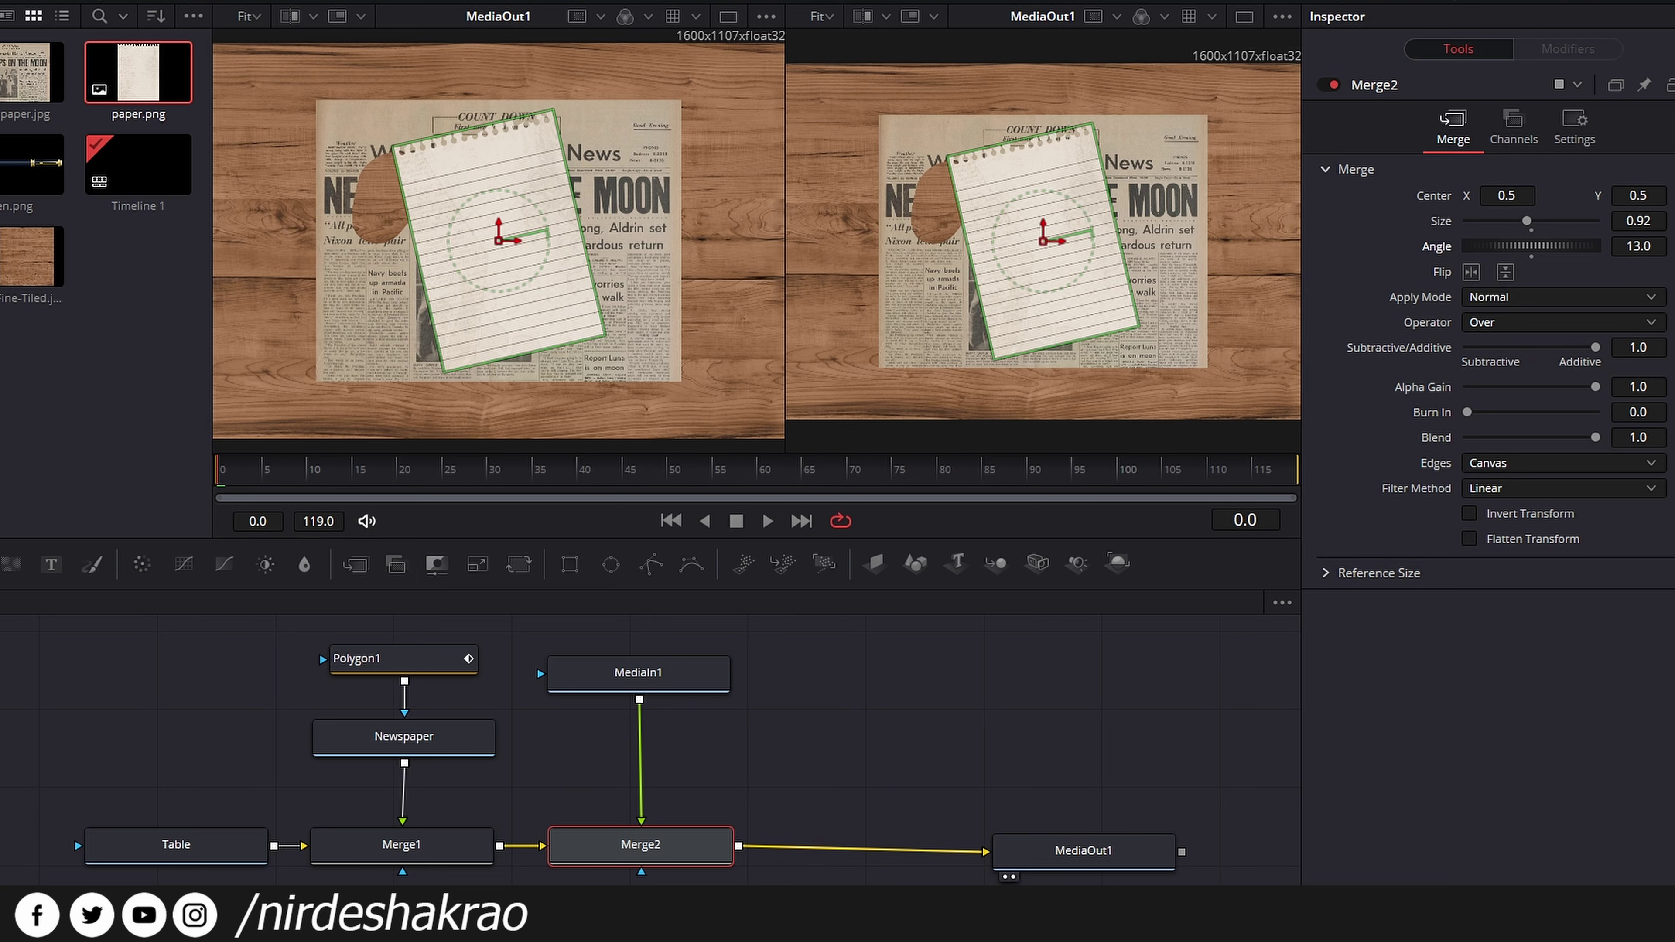
- Move the Table node further left in the node graph
left_click_drag(136, 861, 58, 860)
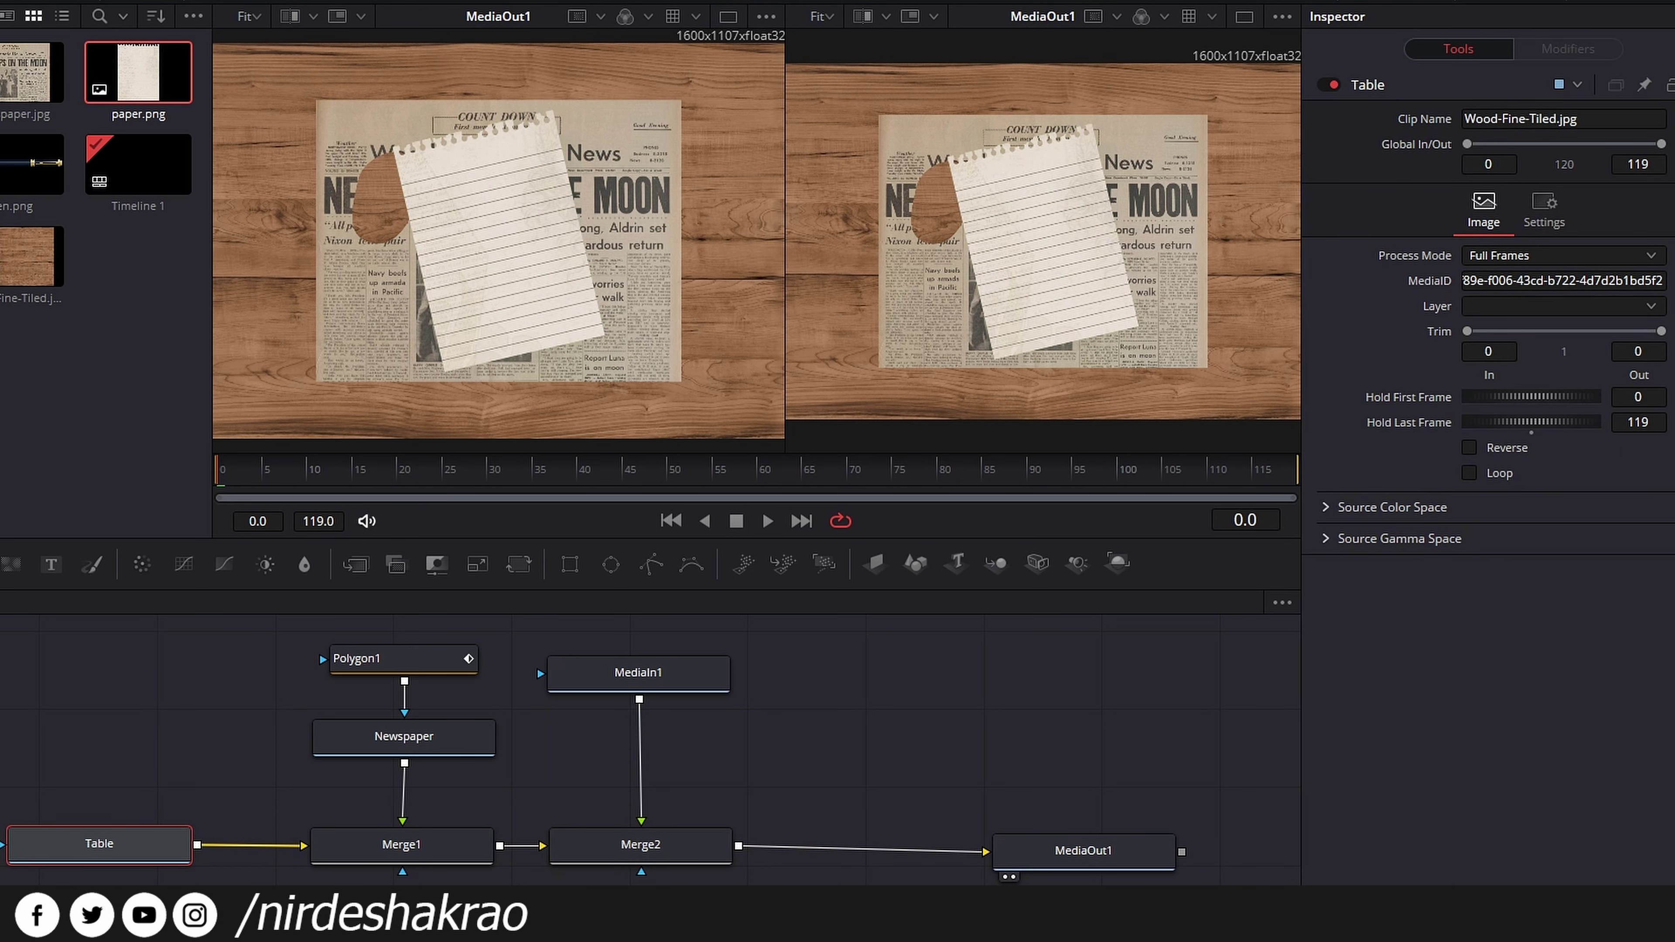
left_click_drag(88, 846, 66, 843)
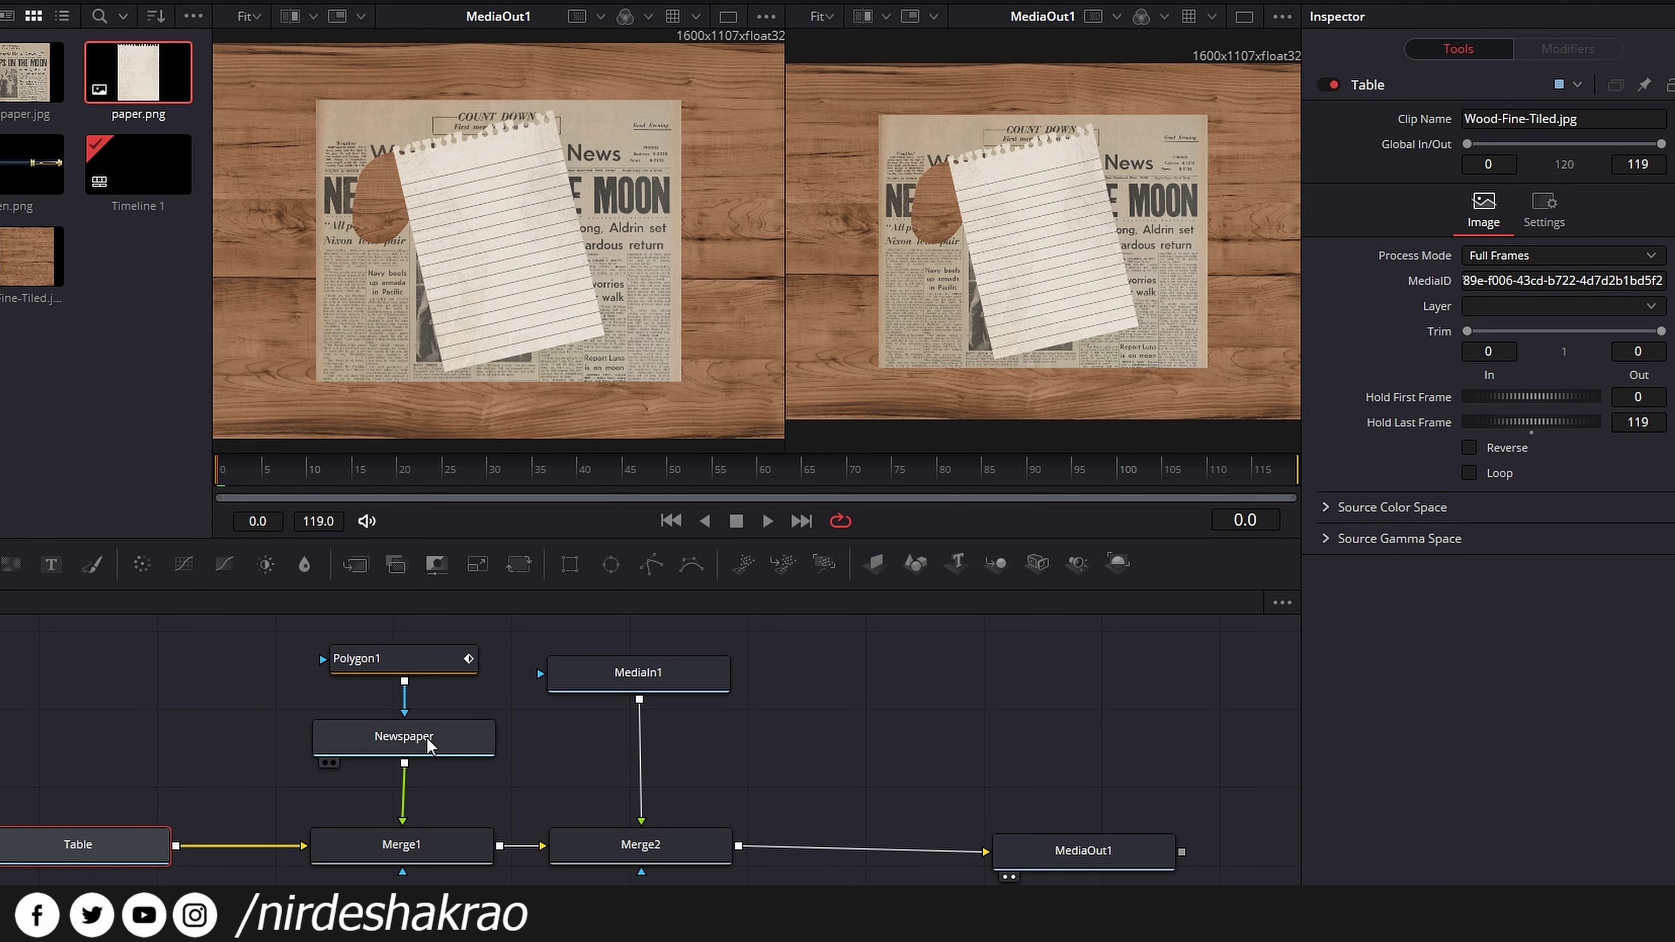
- Set Merge1's Angle to -2.6 to tilt the newspaper slightly on the table
left_click(419, 855)
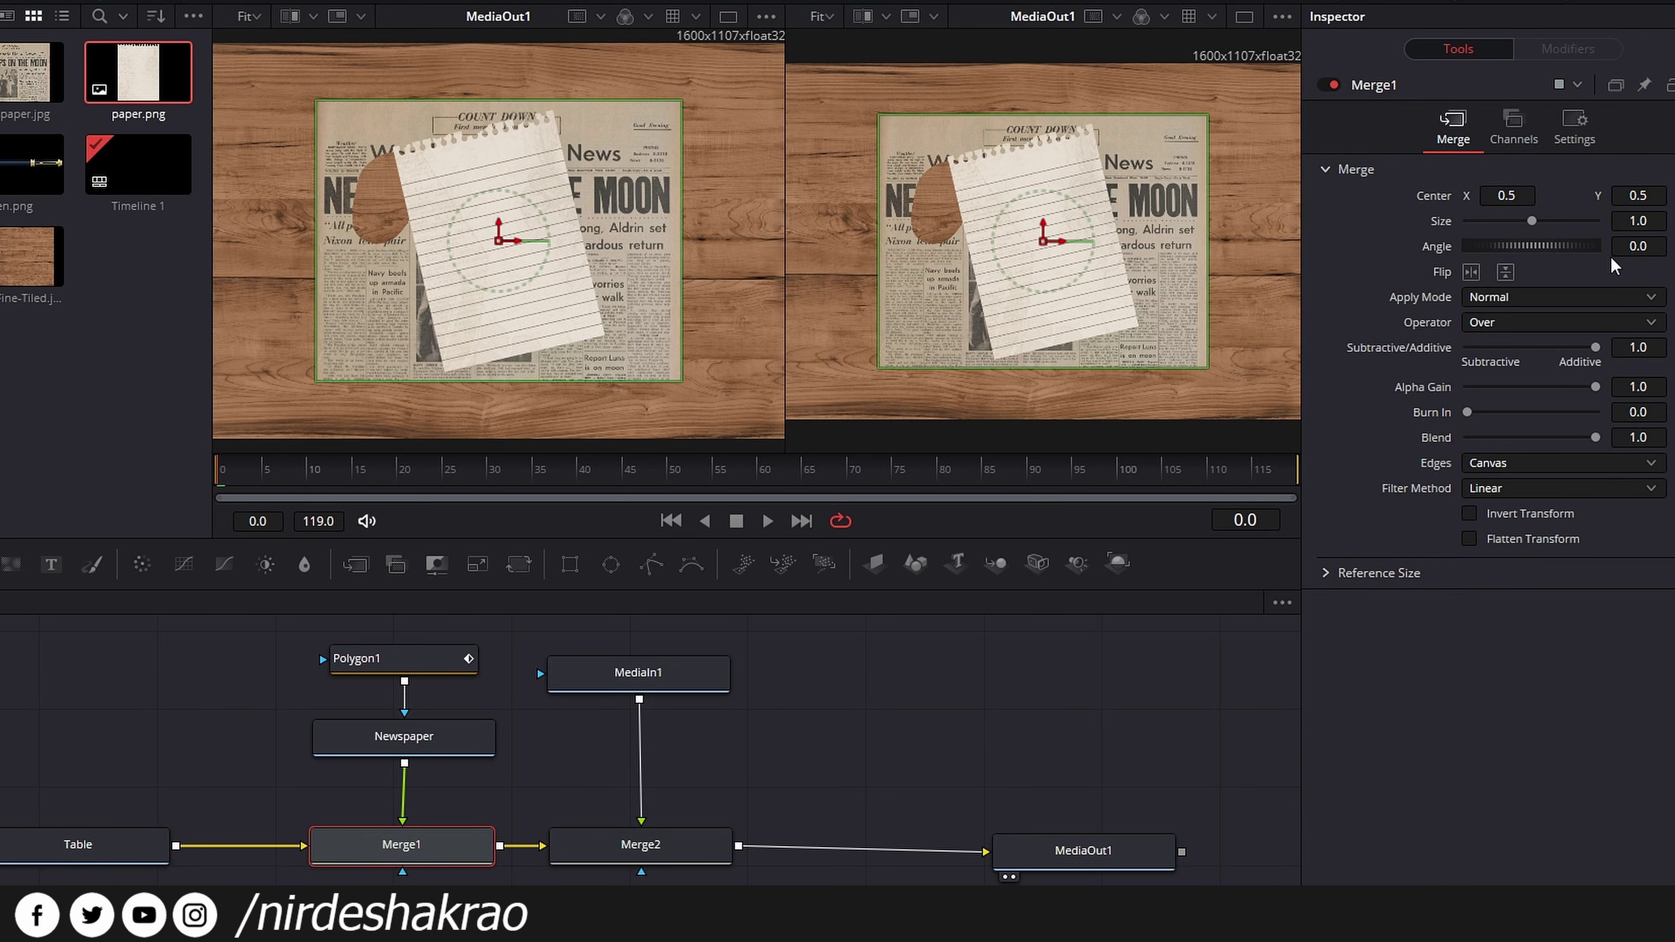
left_click_drag(1507, 196, 1537, 239)
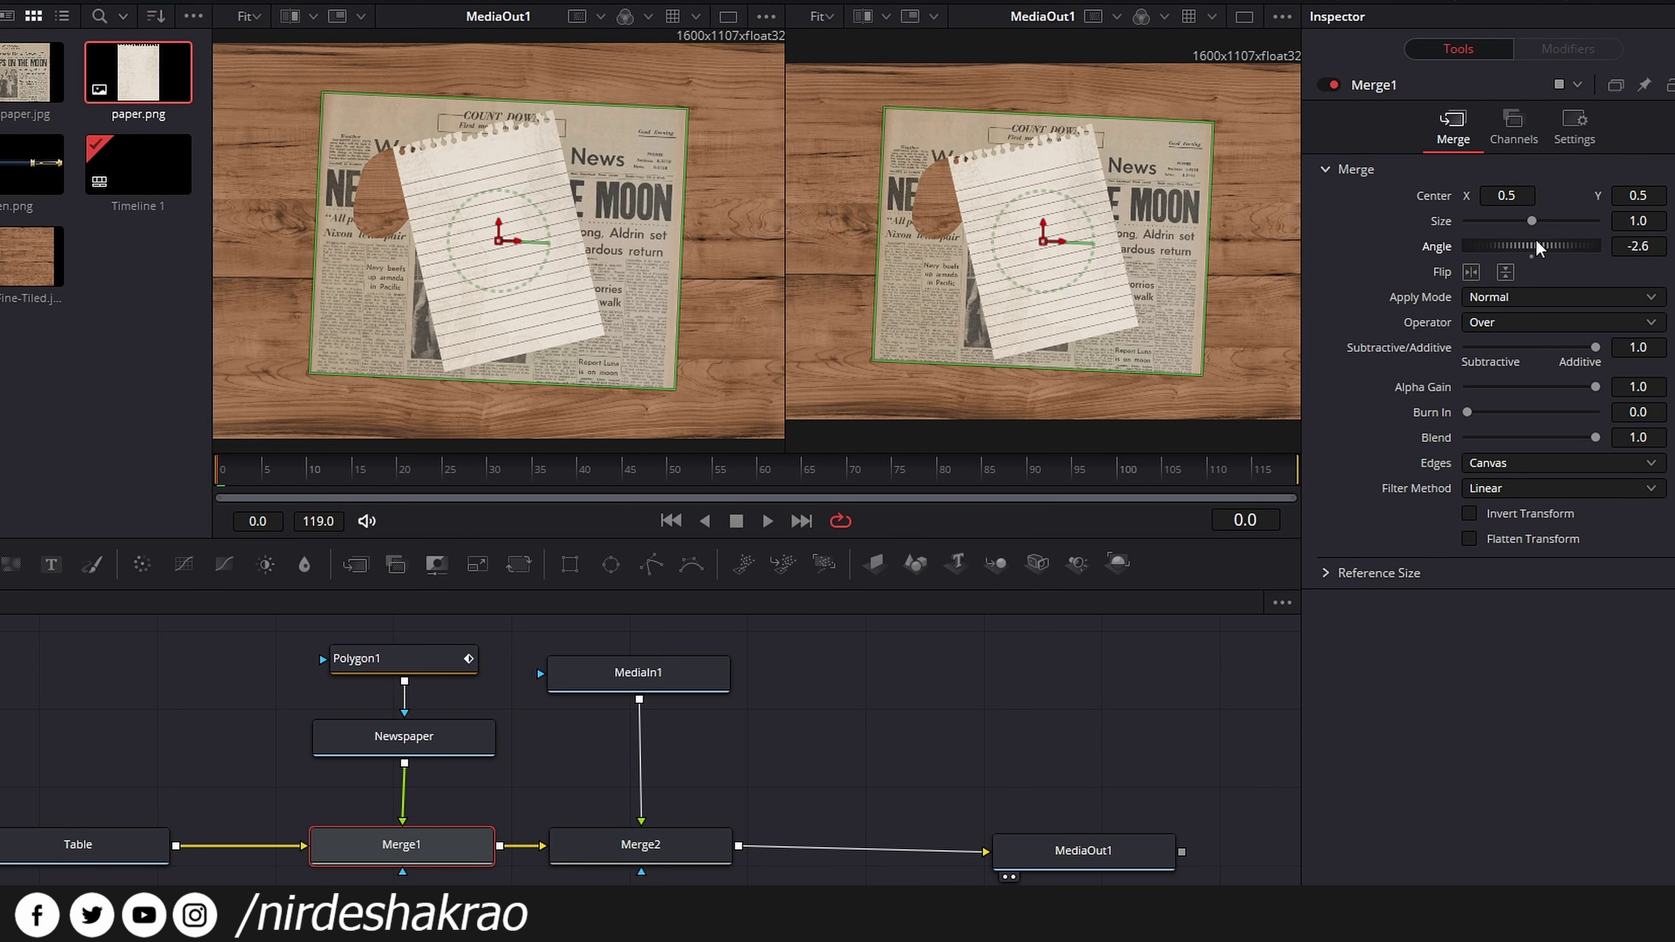
left_click(660, 856)
- Rename the notepad image node (MediaIn1) to Paper
left_click(655, 678)
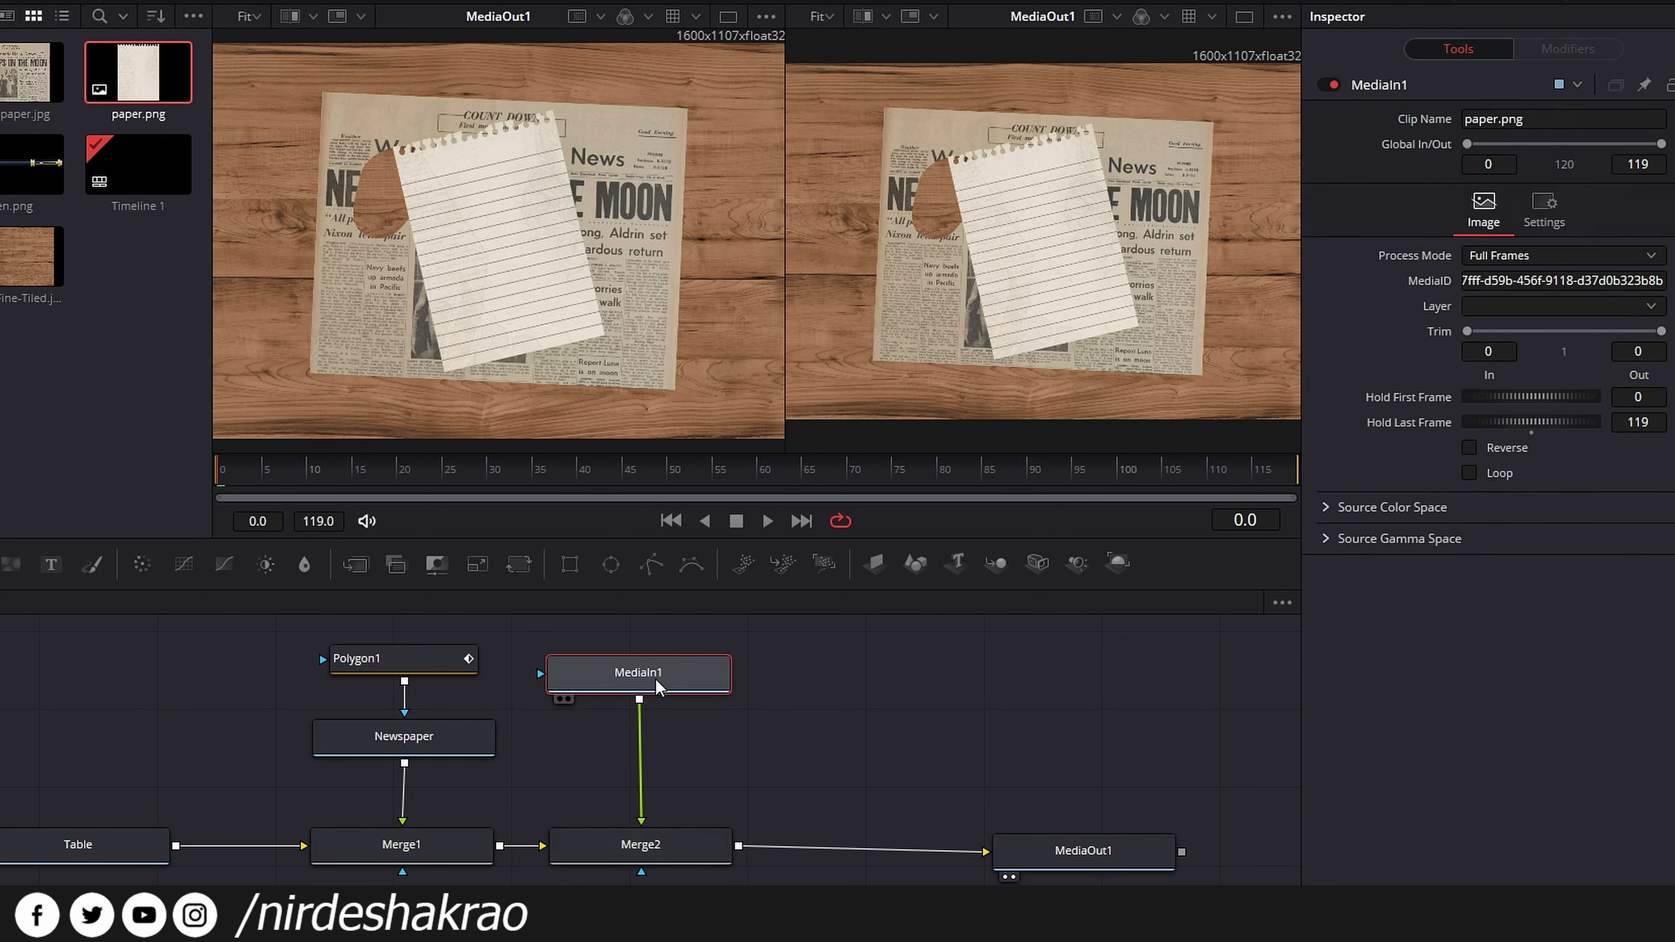
key("F2")
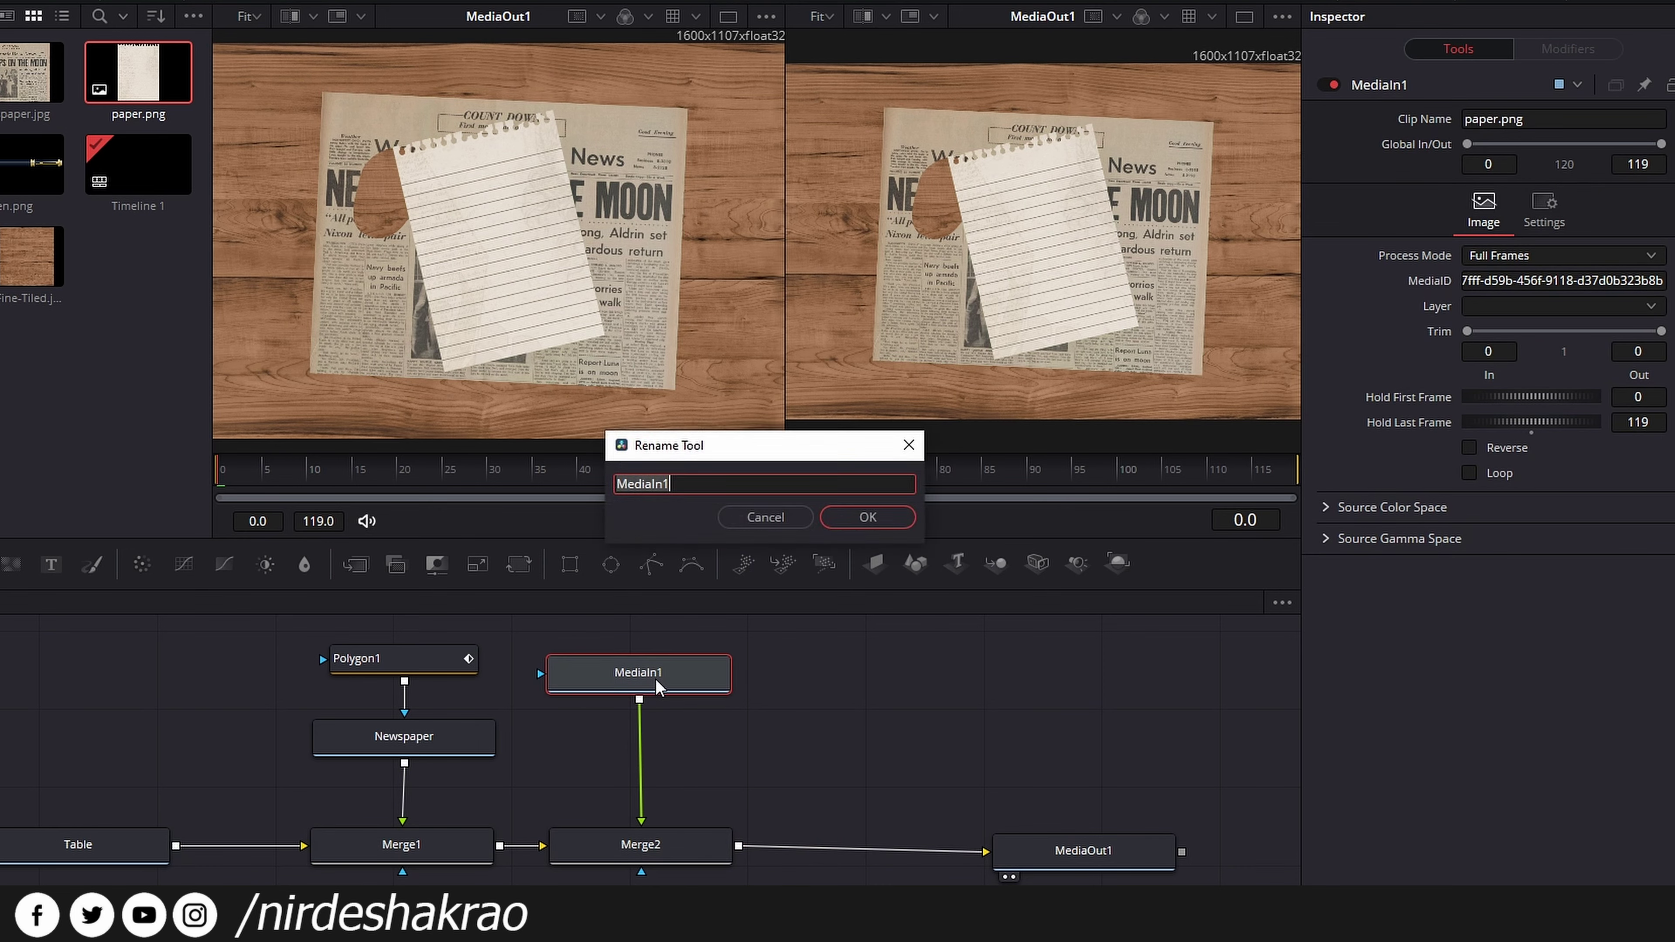
type("Paper")
key("Return")
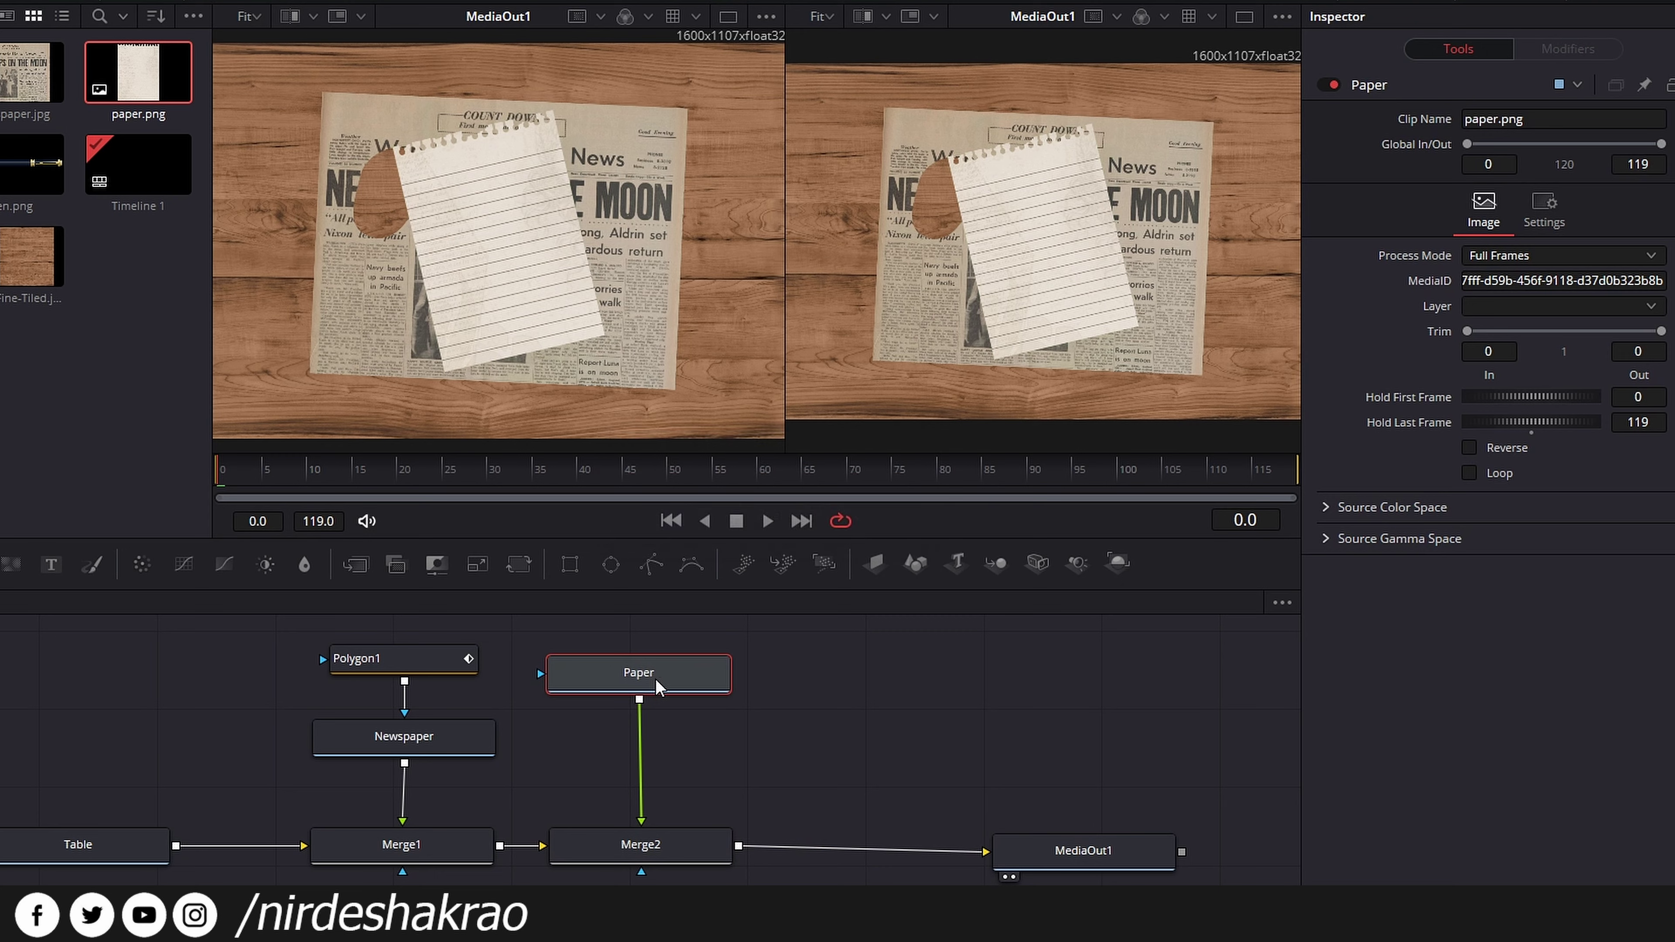
- Shrink the paper to Merge2 Size 0.91 and bring pen.png into the node graph
left_click(668, 845)
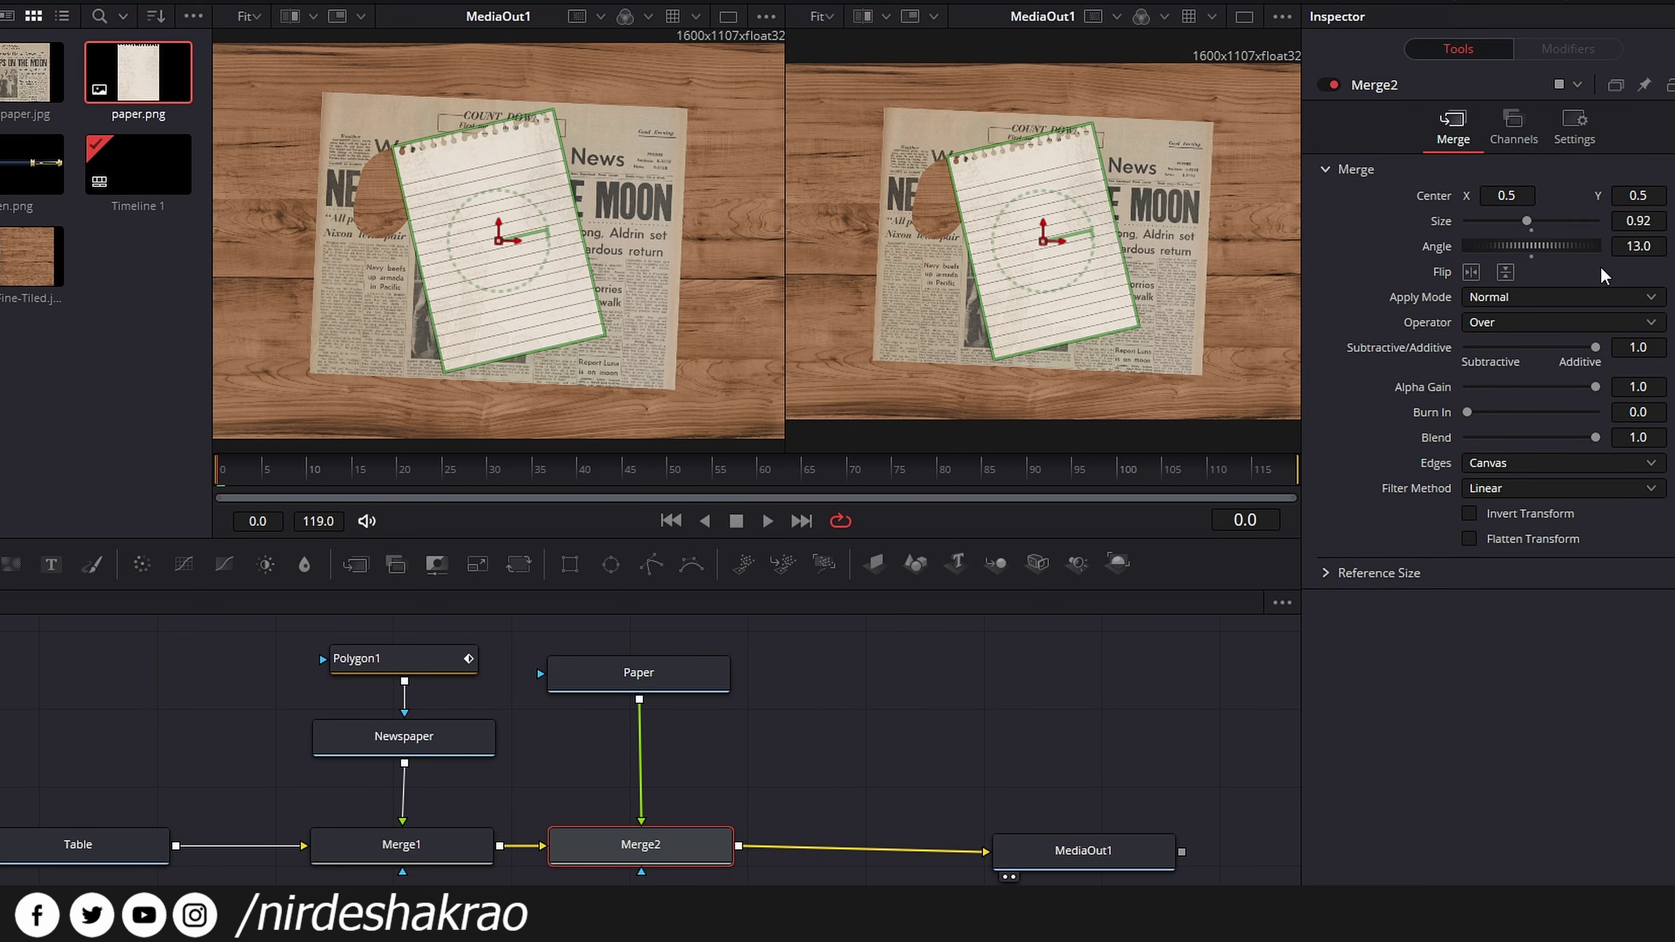
left_click_drag(1528, 223, 1525, 223)
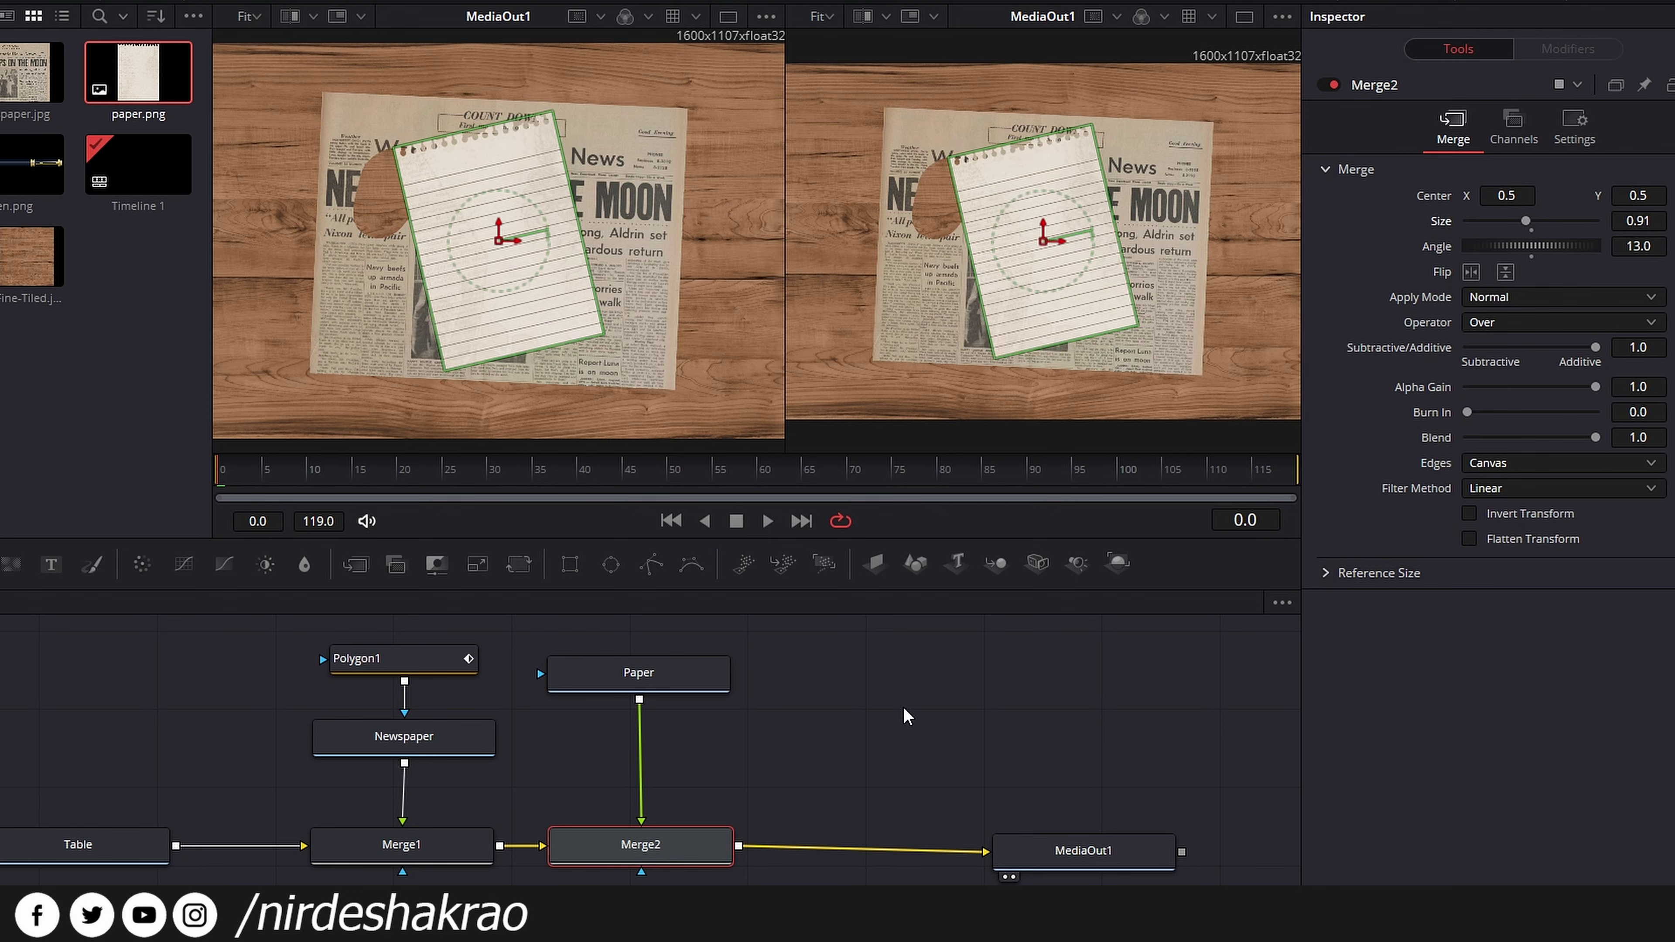
left_click(915, 705)
mouse_move(33, 165)
left_mouse_down()
mouse_move(851, 694)
mouse_move(834, 685)
mouse_move(904, 681)
mouse_move(740, 852)
left_mouse_up()
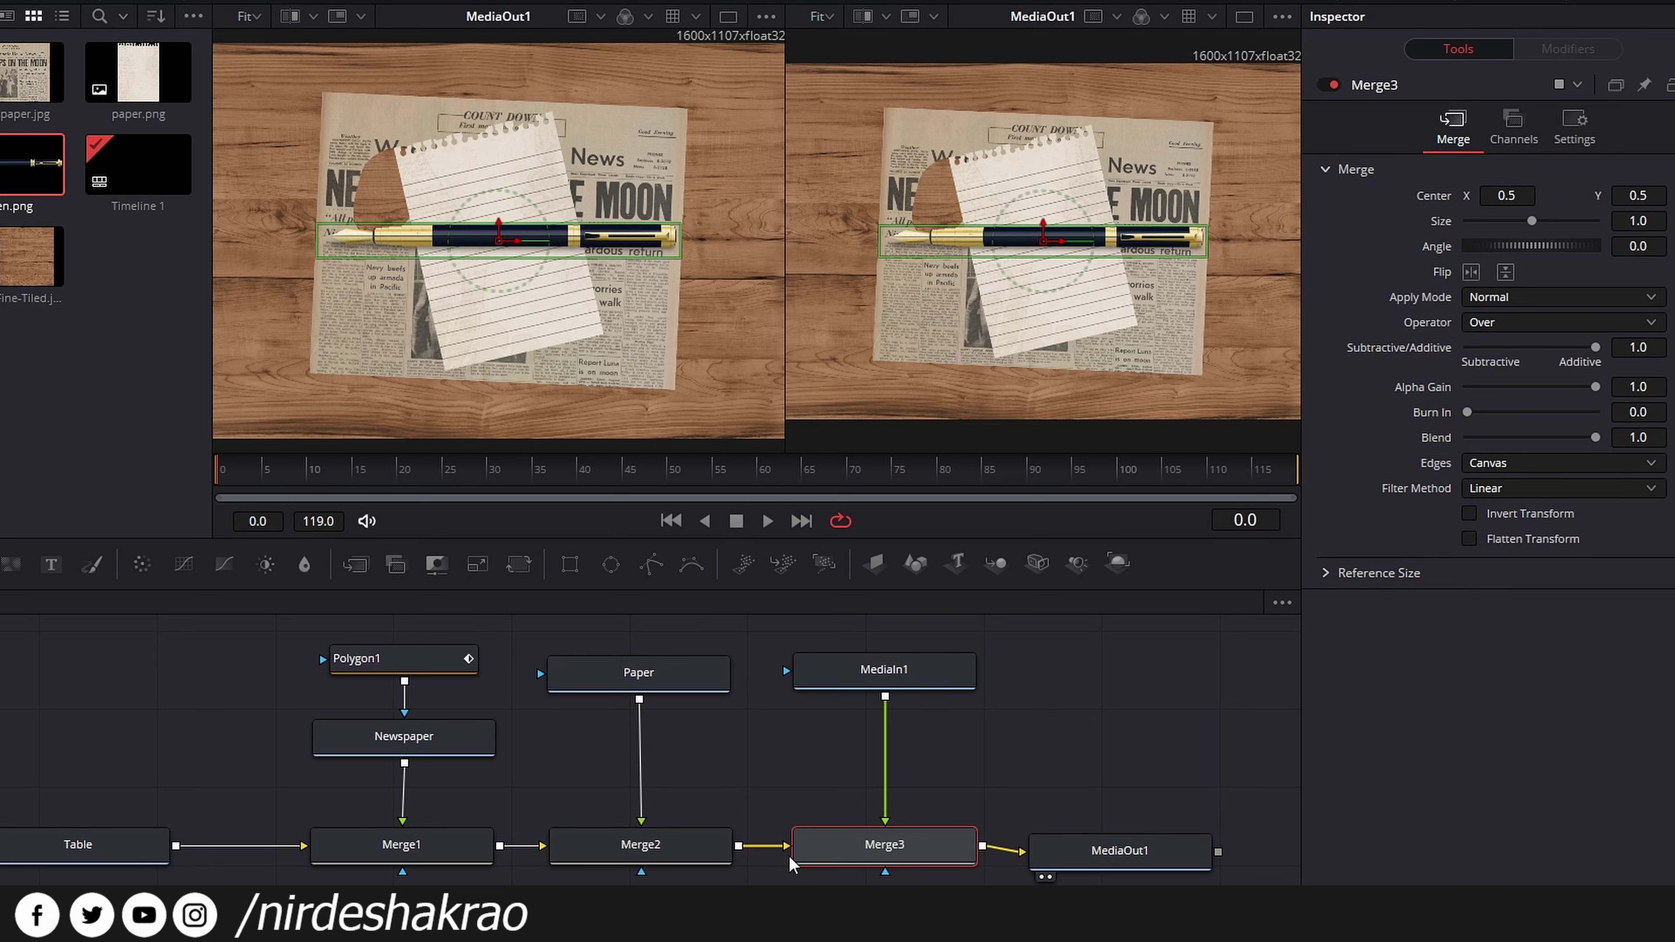
- Merge the pen over the composite at Size 0.53, Angle -83.5, centred on the notepad
left_click_drag(1148, 857, 1188, 849)
left_click(927, 860)
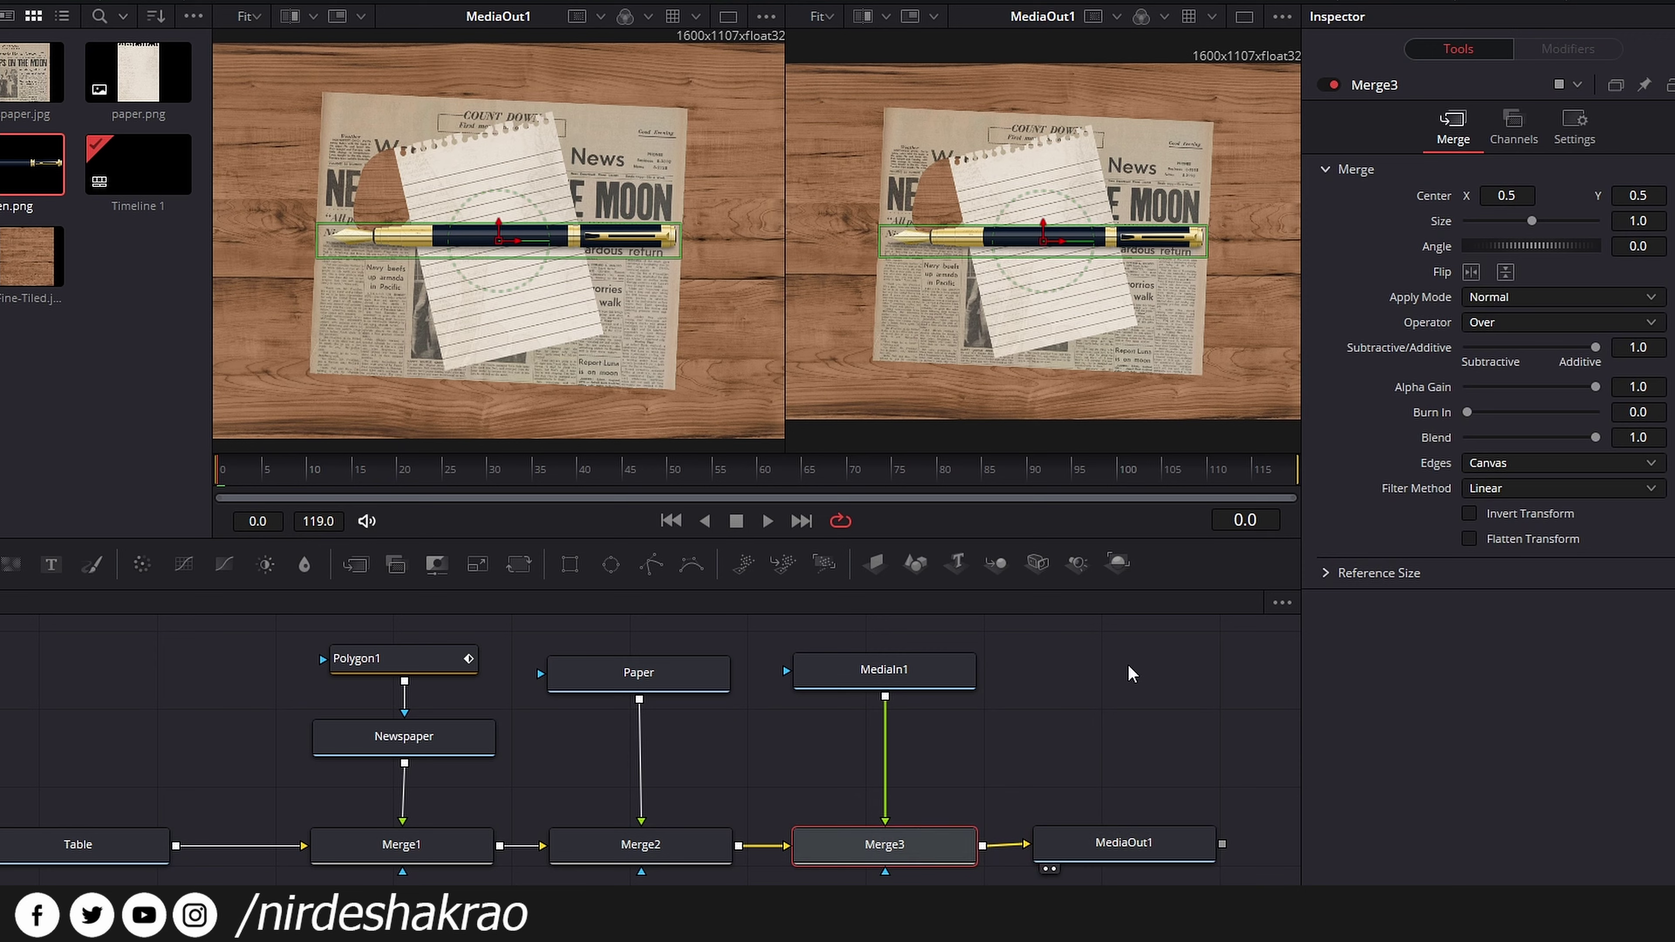
mouse_move(1561, 222)
left_mouse_down()
mouse_move(1512, 222)
mouse_move(1530, 246)
mouse_move(1496, 253)
mouse_move(1502, 222)
left_mouse_up()
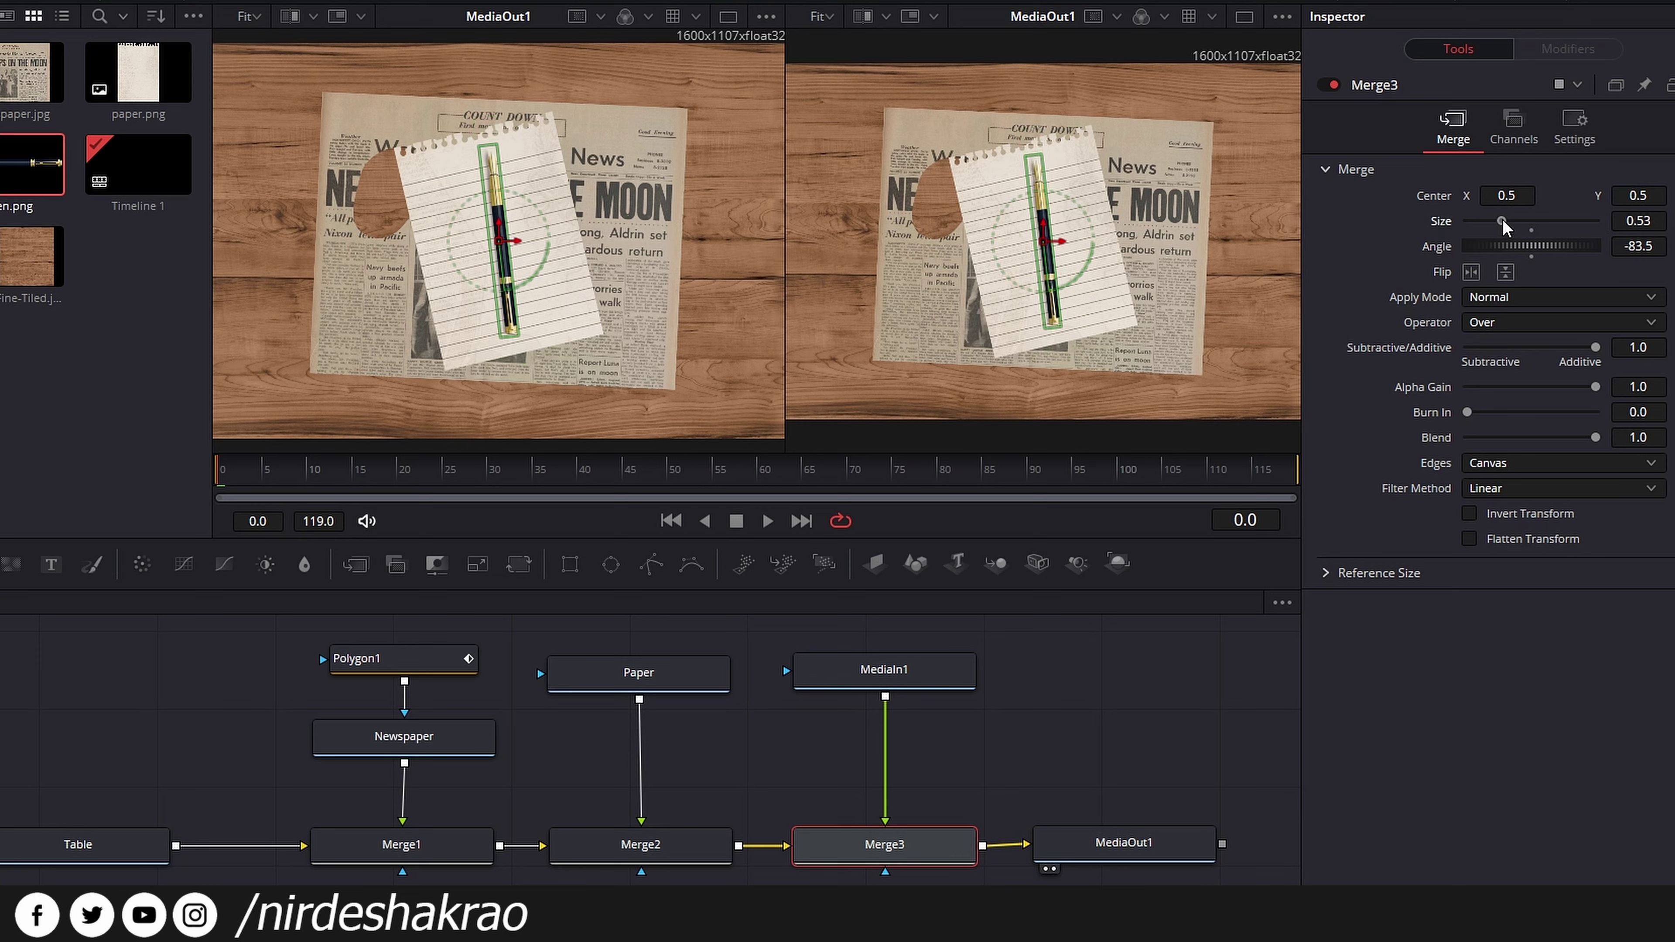
left_click_drag(1050, 246, 1062, 254)
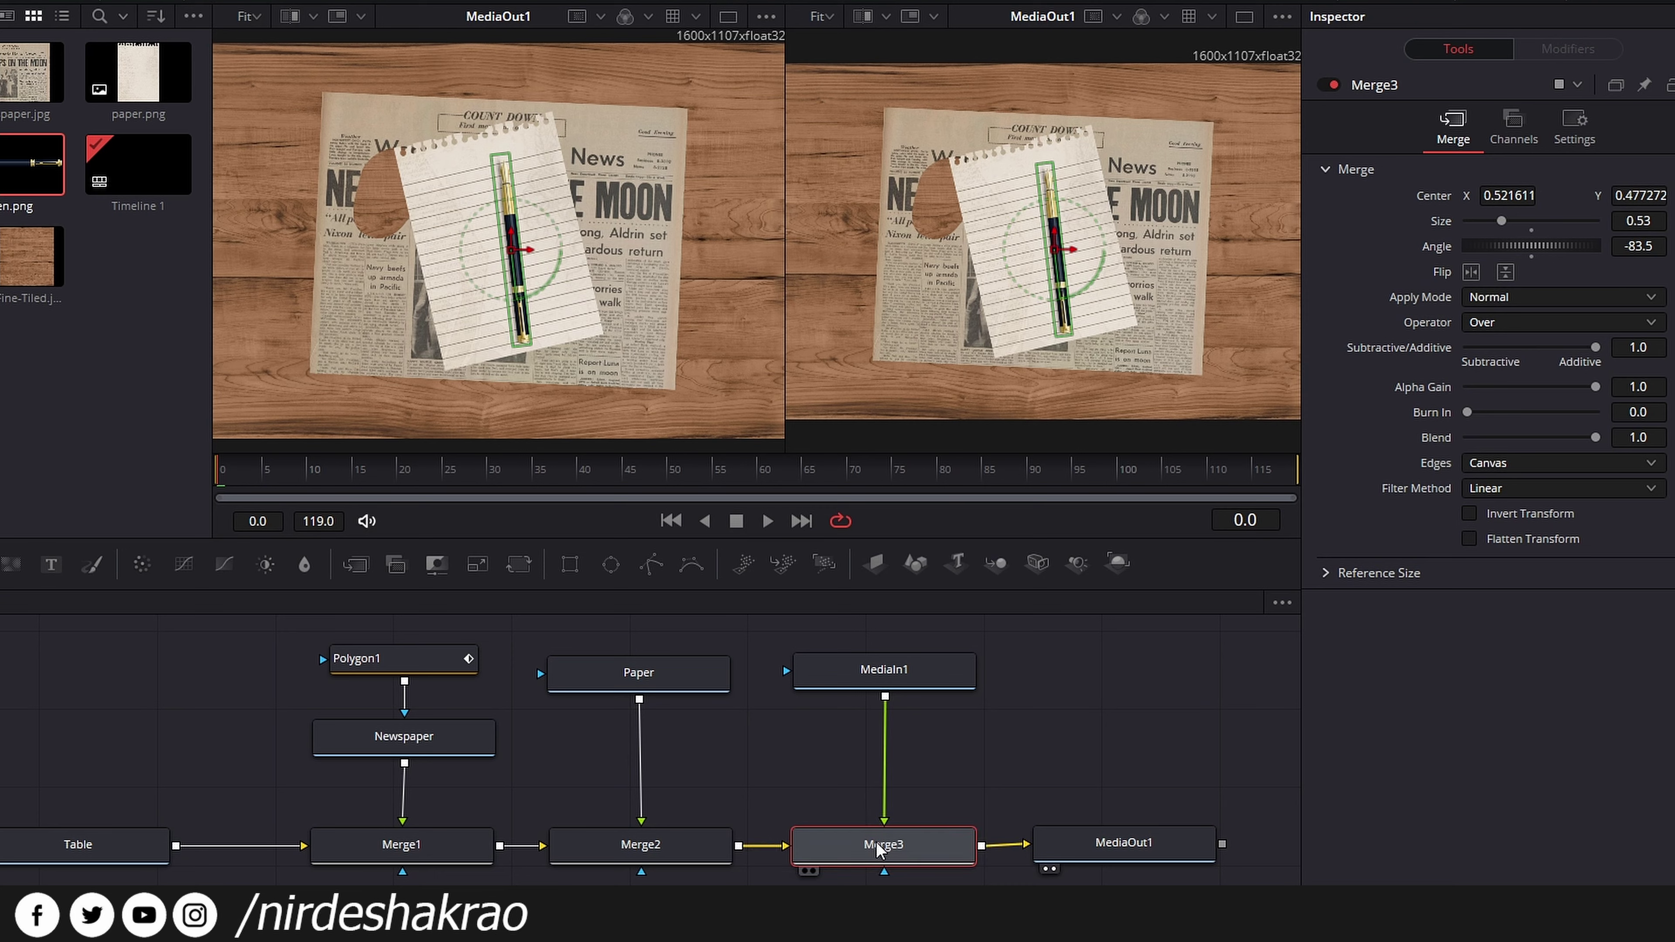
- Rename the pen image node to Pen and move the output node further right
left_click(902, 680)
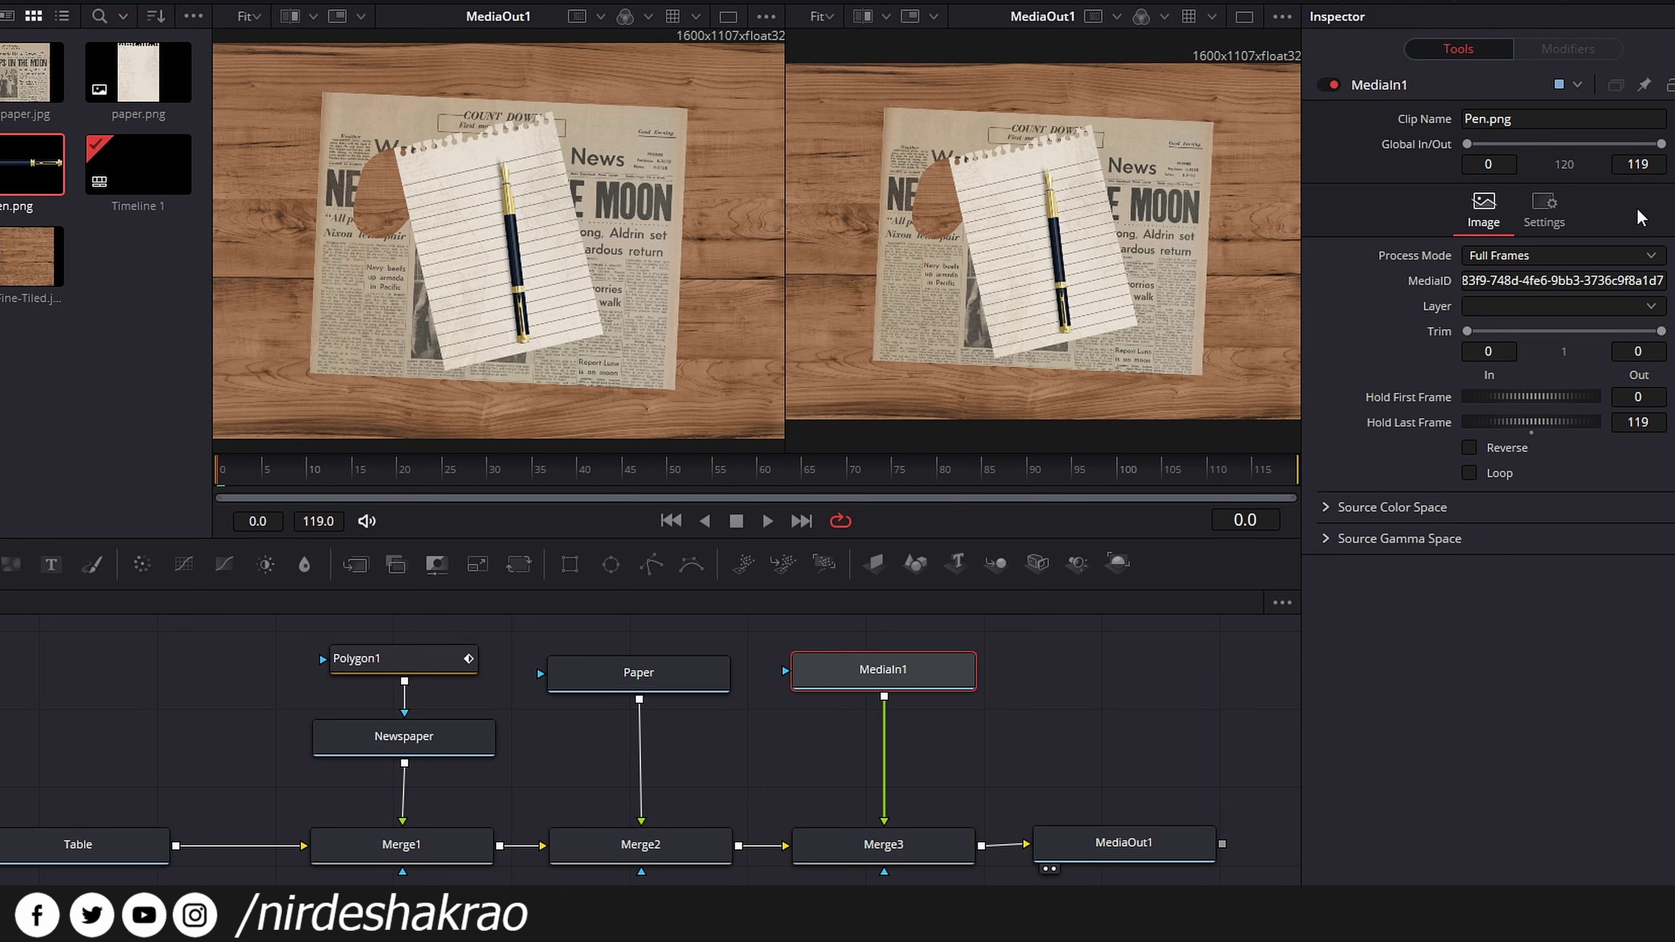
left_click(900, 844)
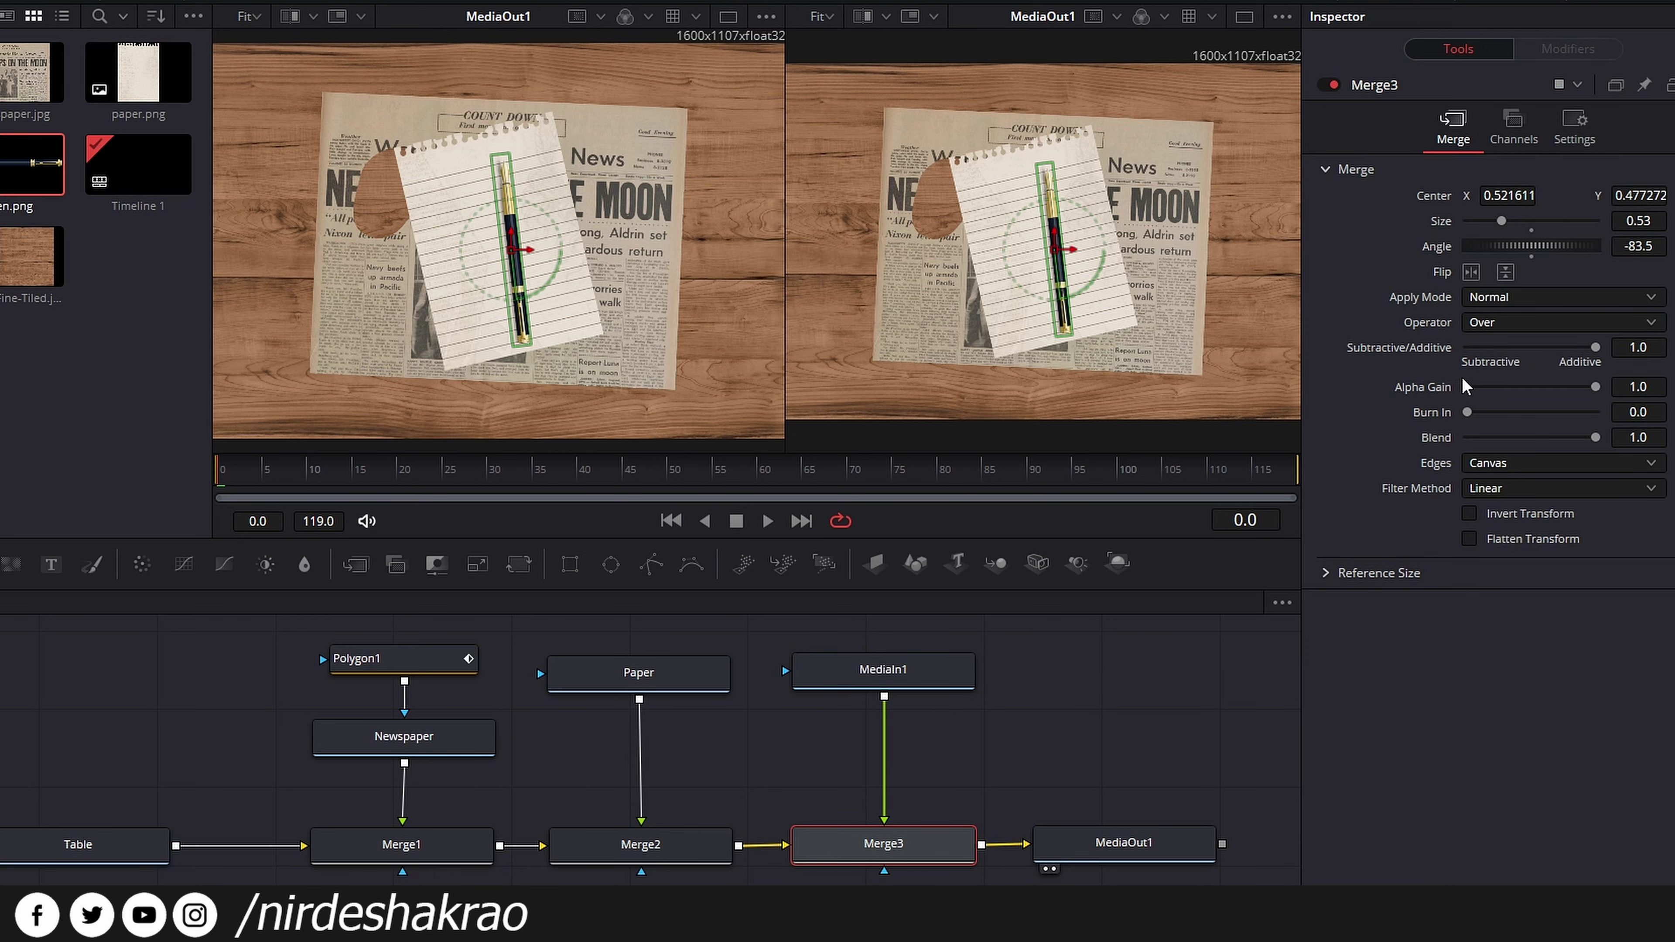
left_click(899, 671)
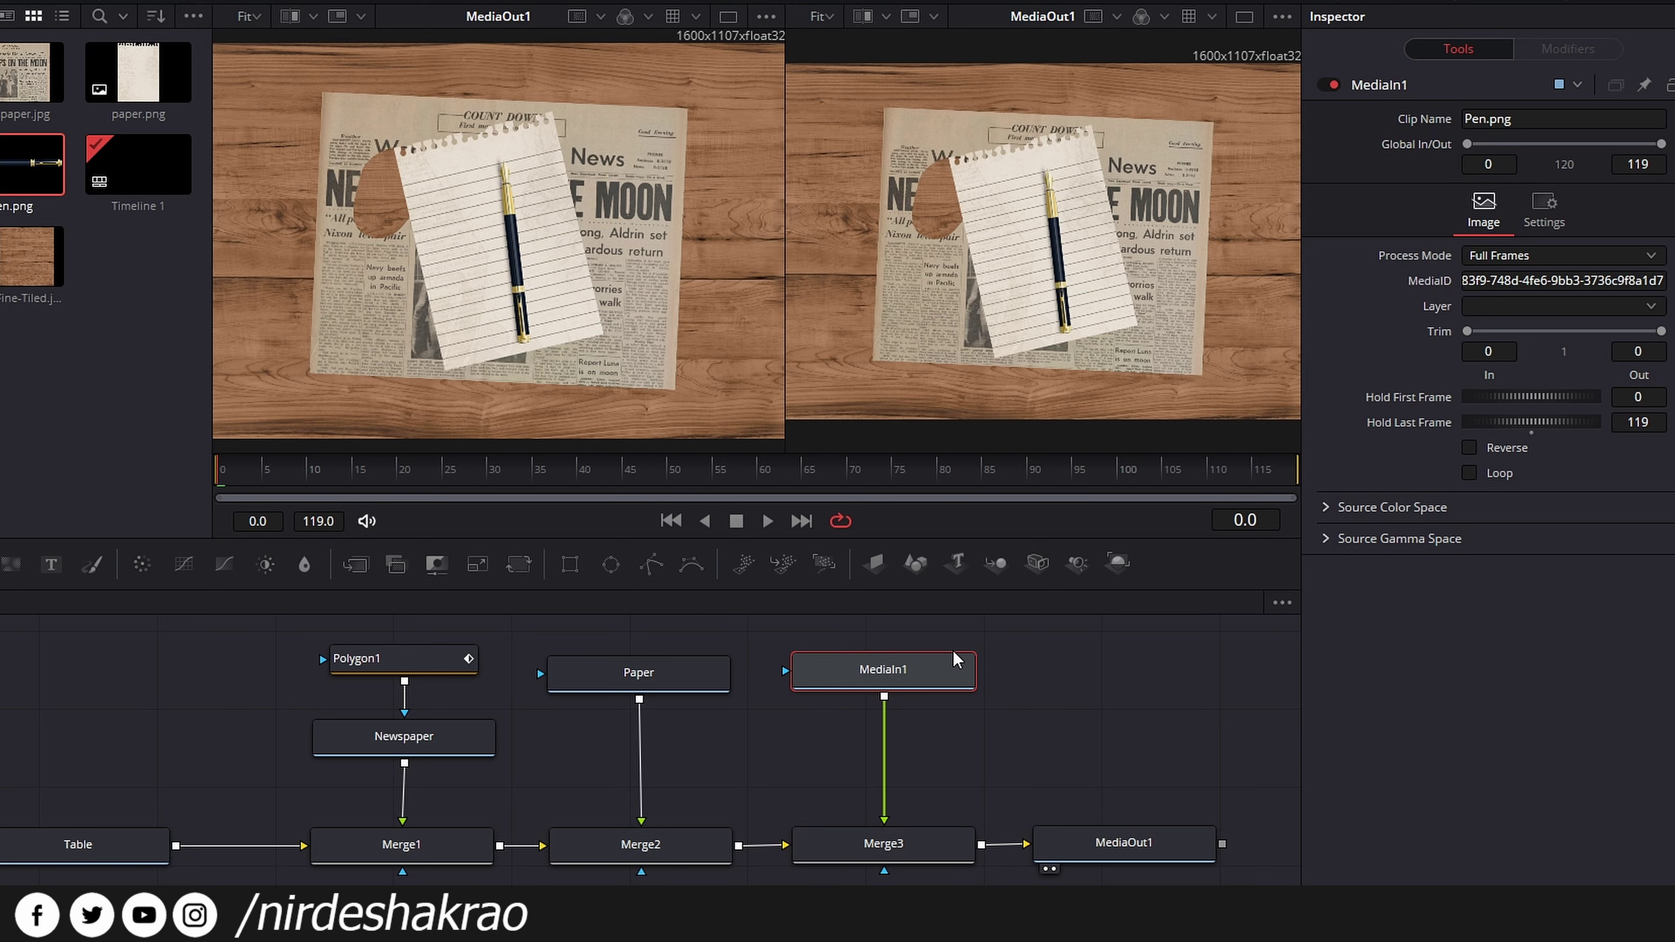
key("F2")
type("P")
key("Return")
left_click_drag(1122, 847, 1162, 847)
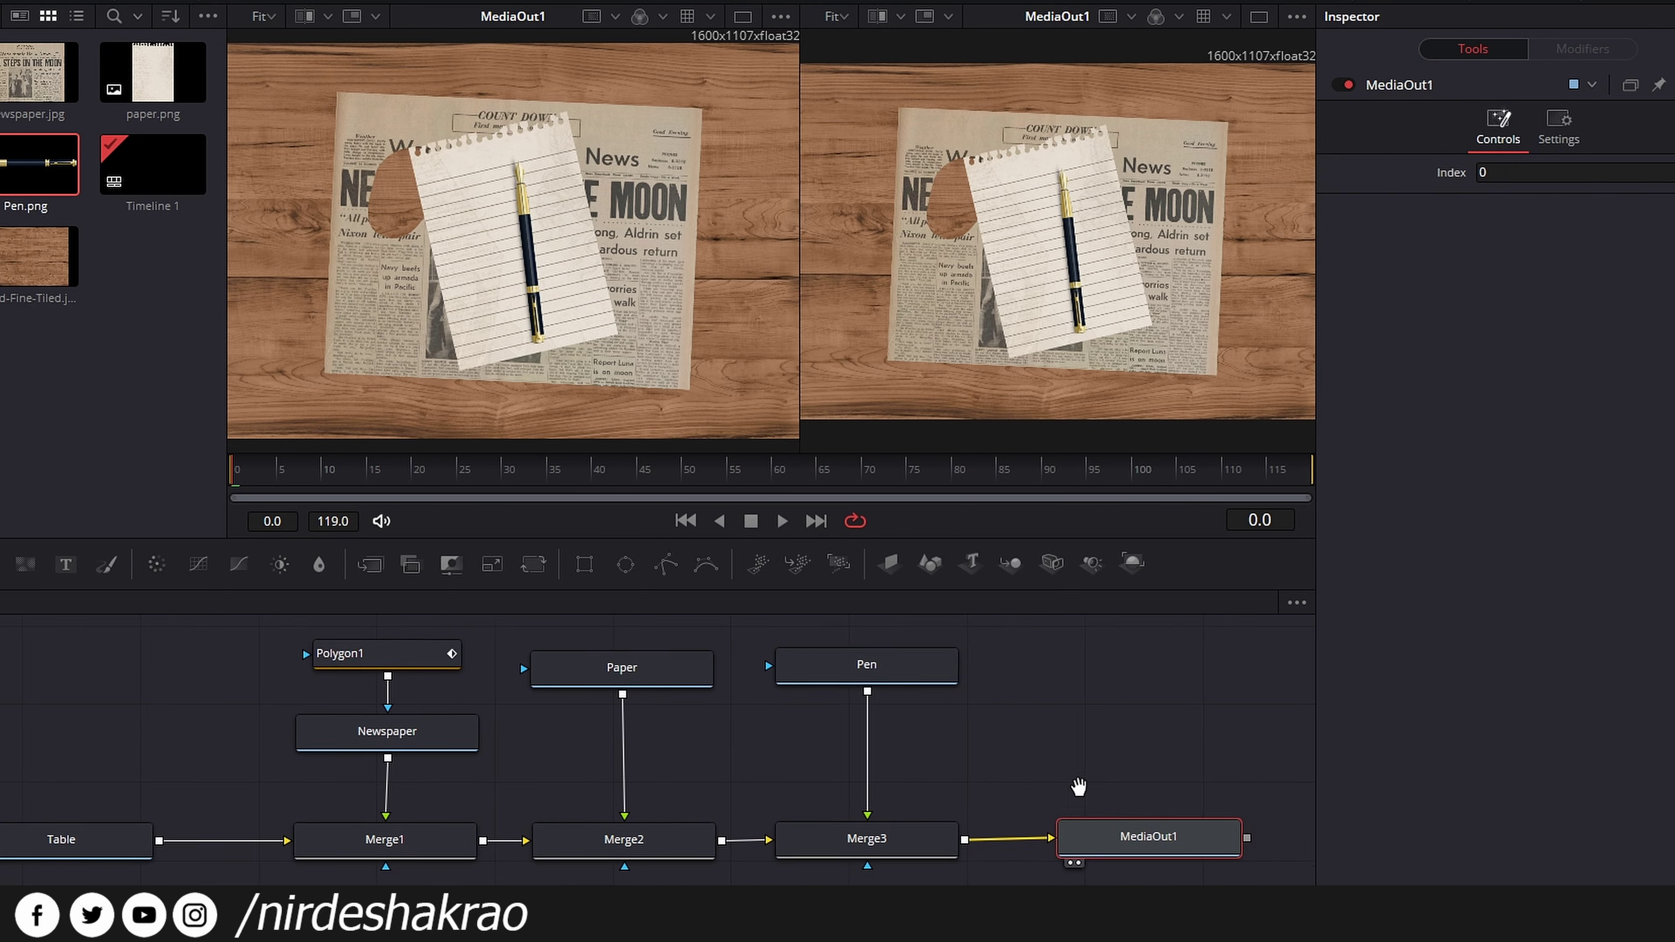
- Select all nodes and nudge the Table node slightly right
left_click_drag(1087, 805, 1090, 804)
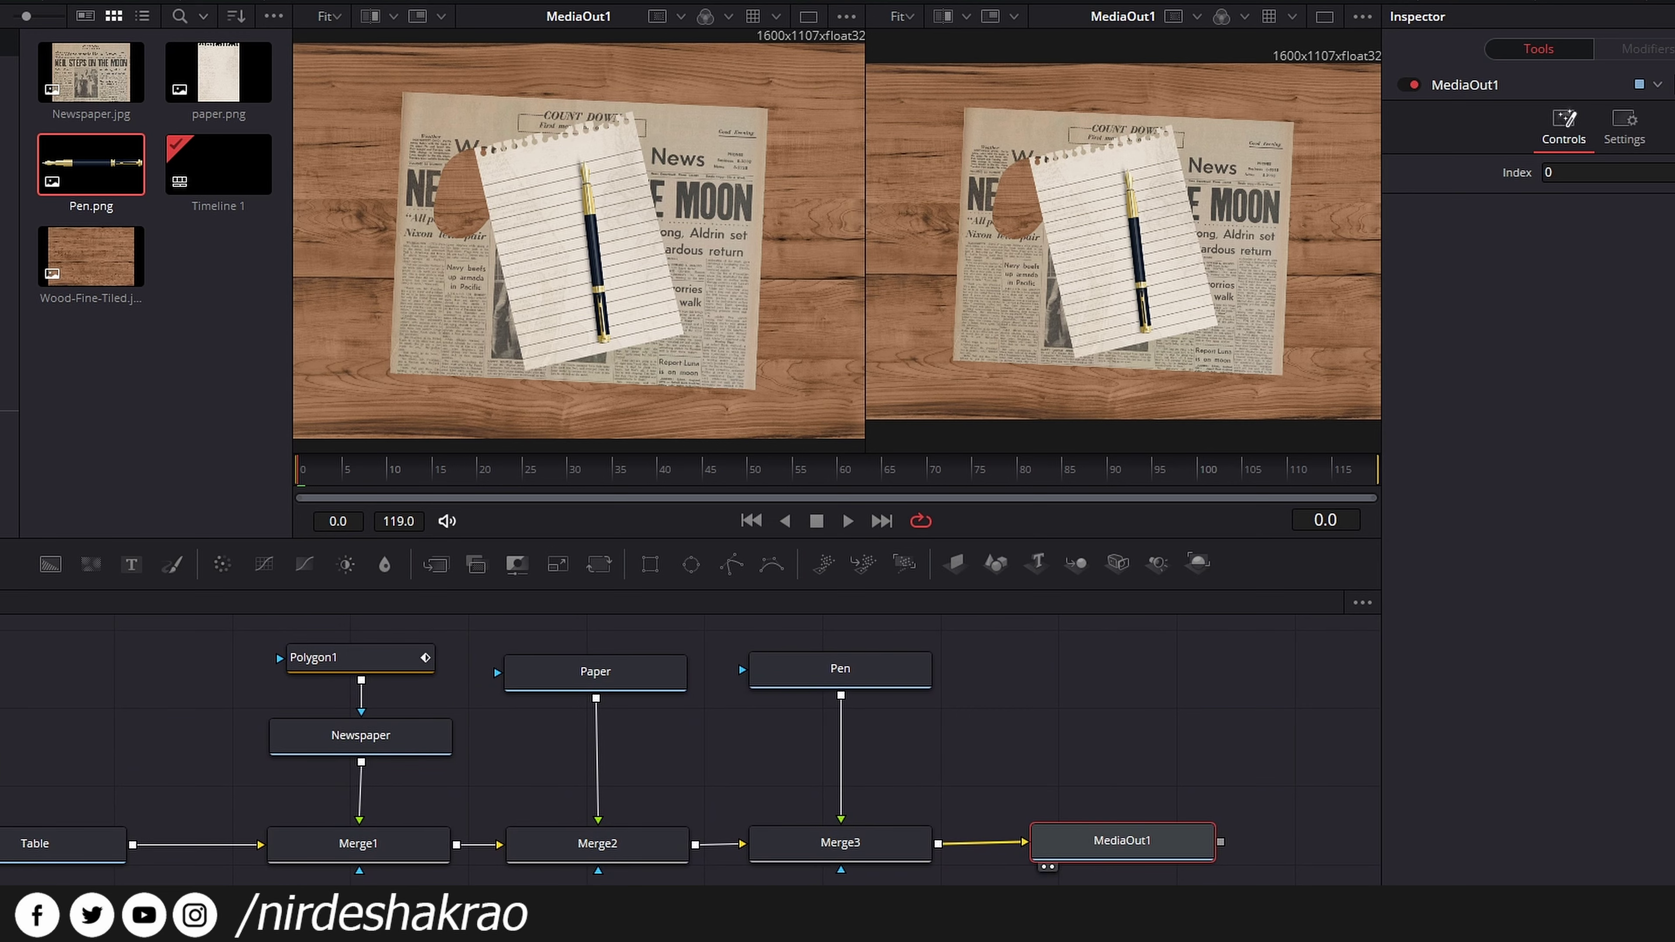
left_click_drag(7, 881, 1286, 690)
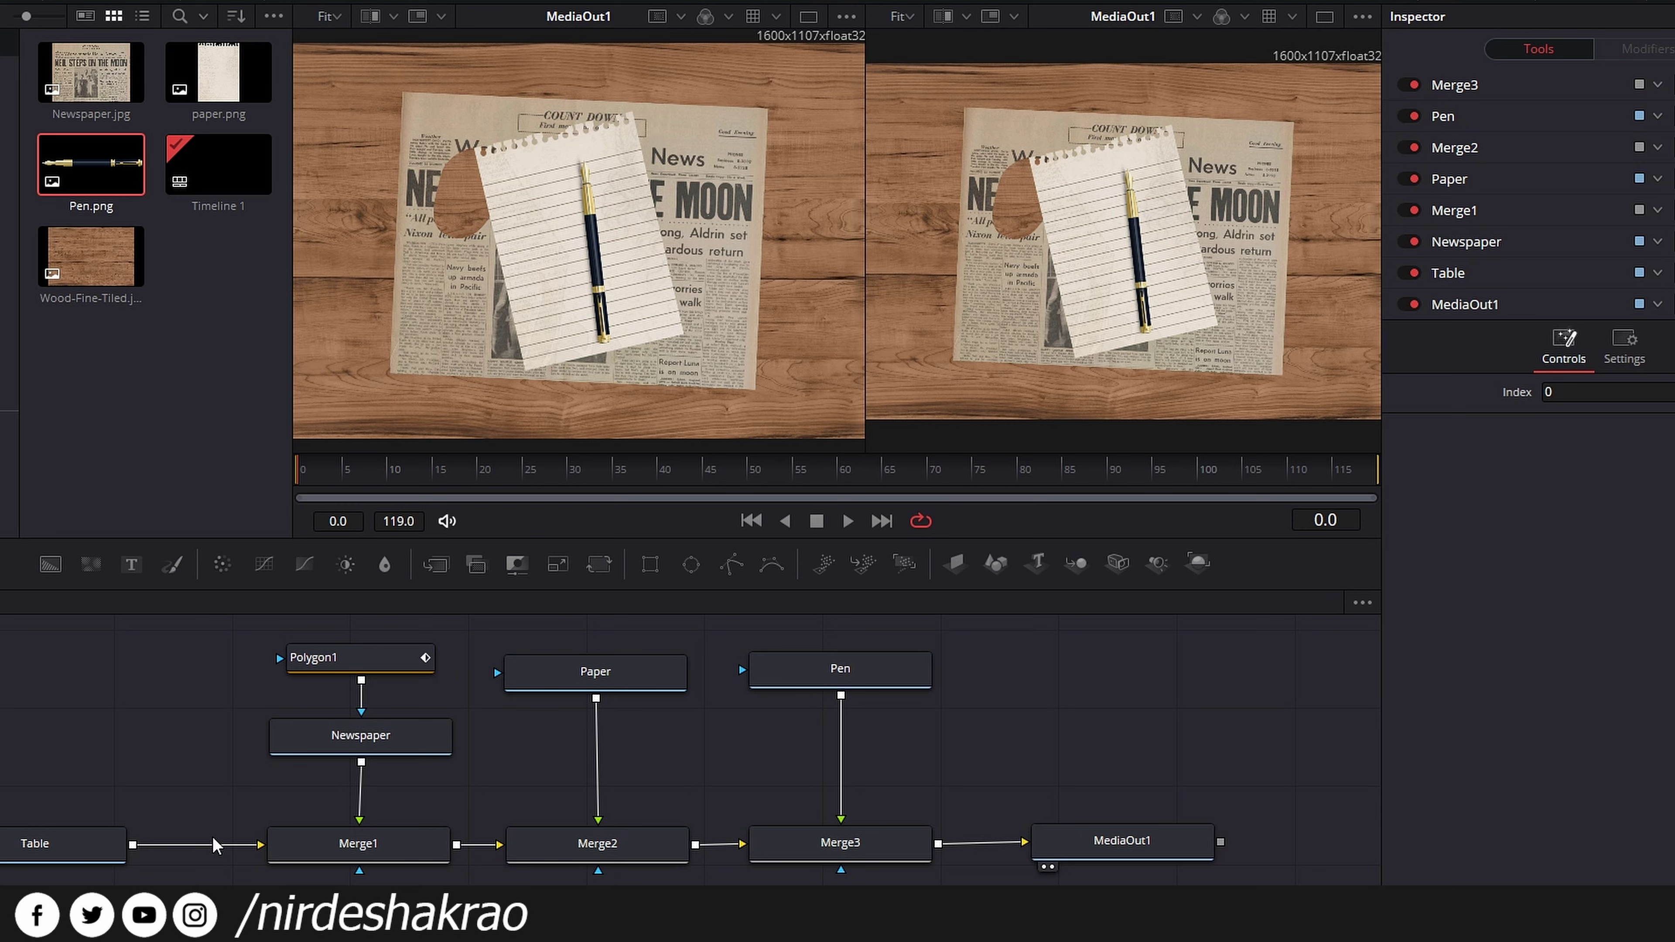
left_click_drag(91, 850, 95, 850)
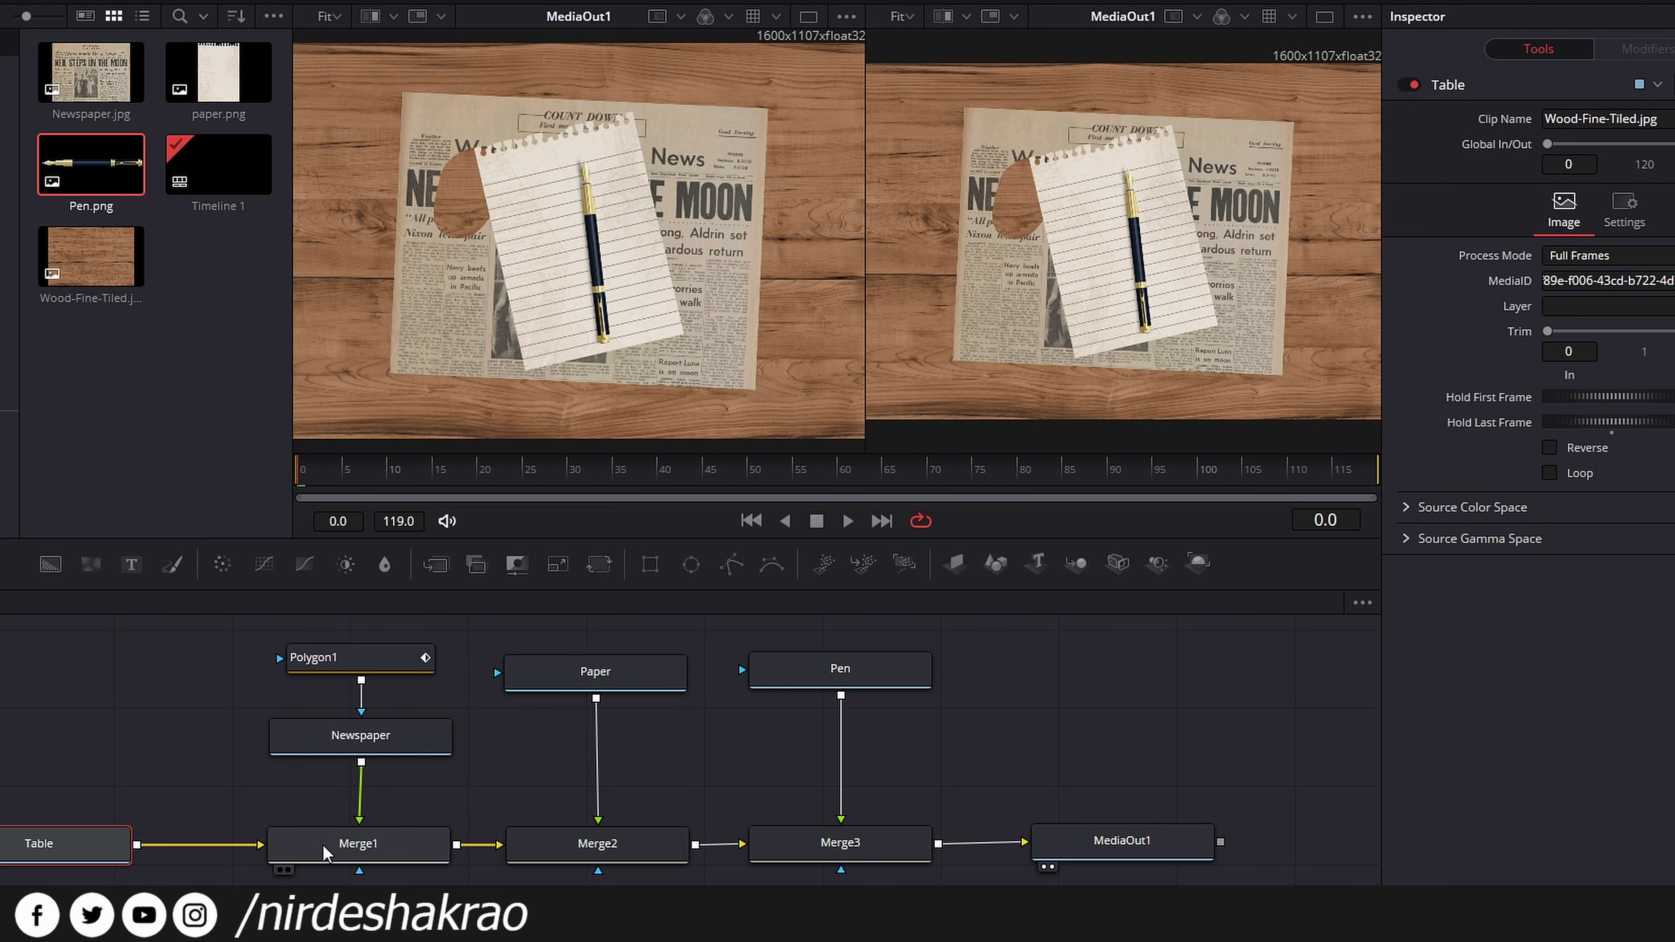
left_click(346, 847)
left_click(354, 744)
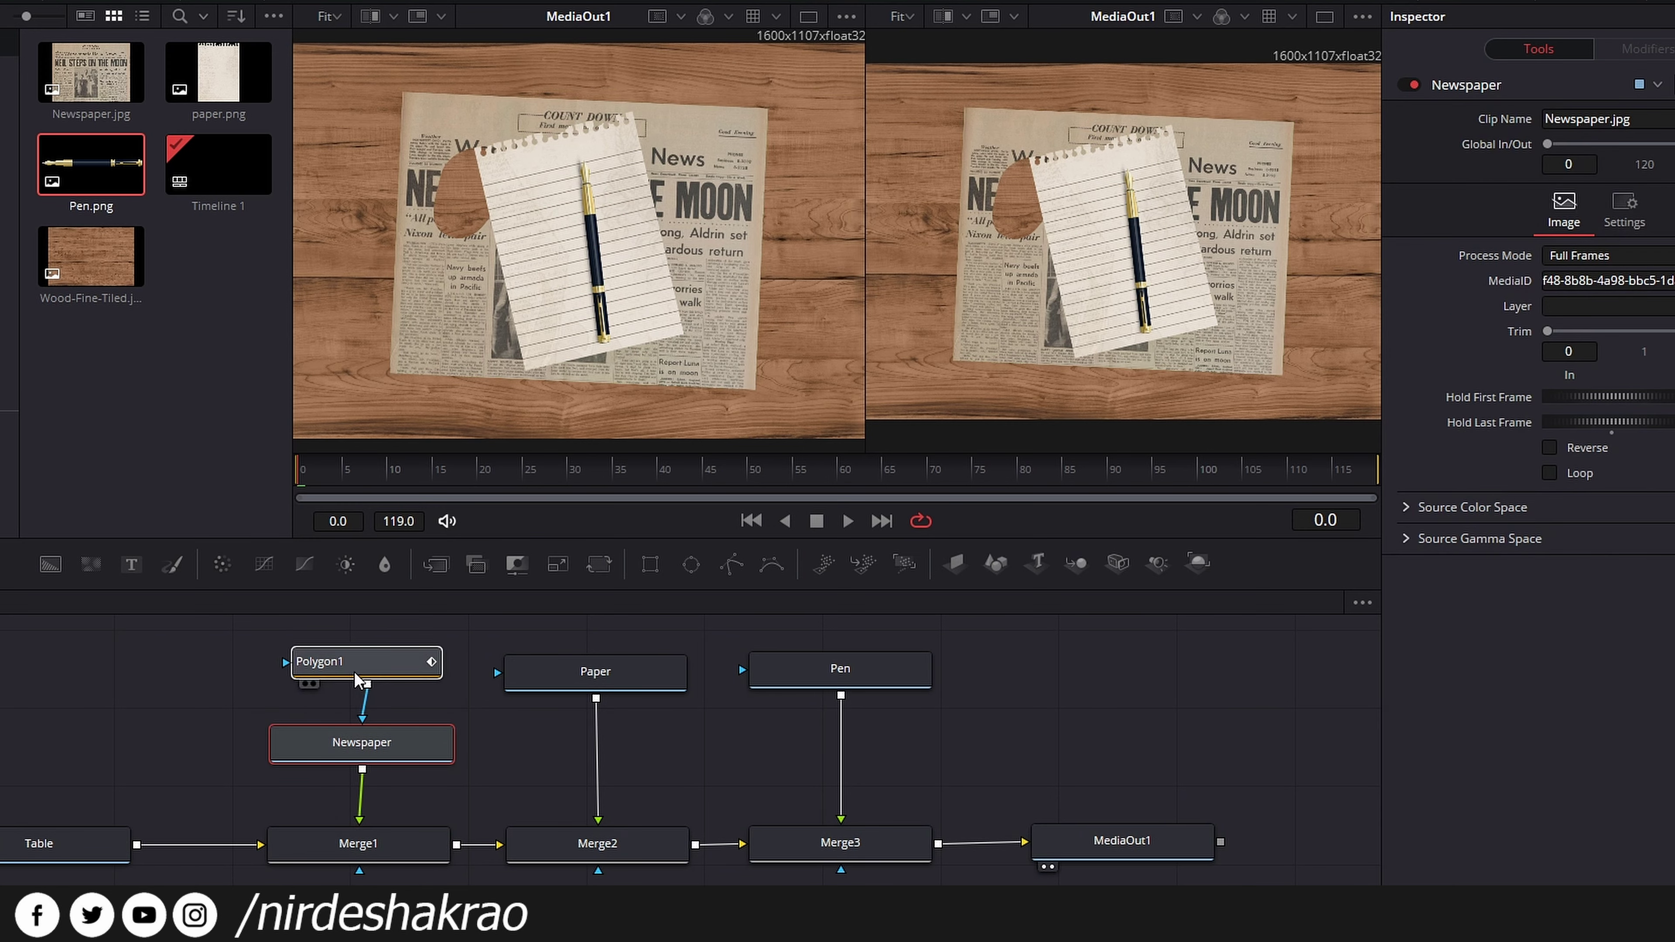
left_click(345, 673)
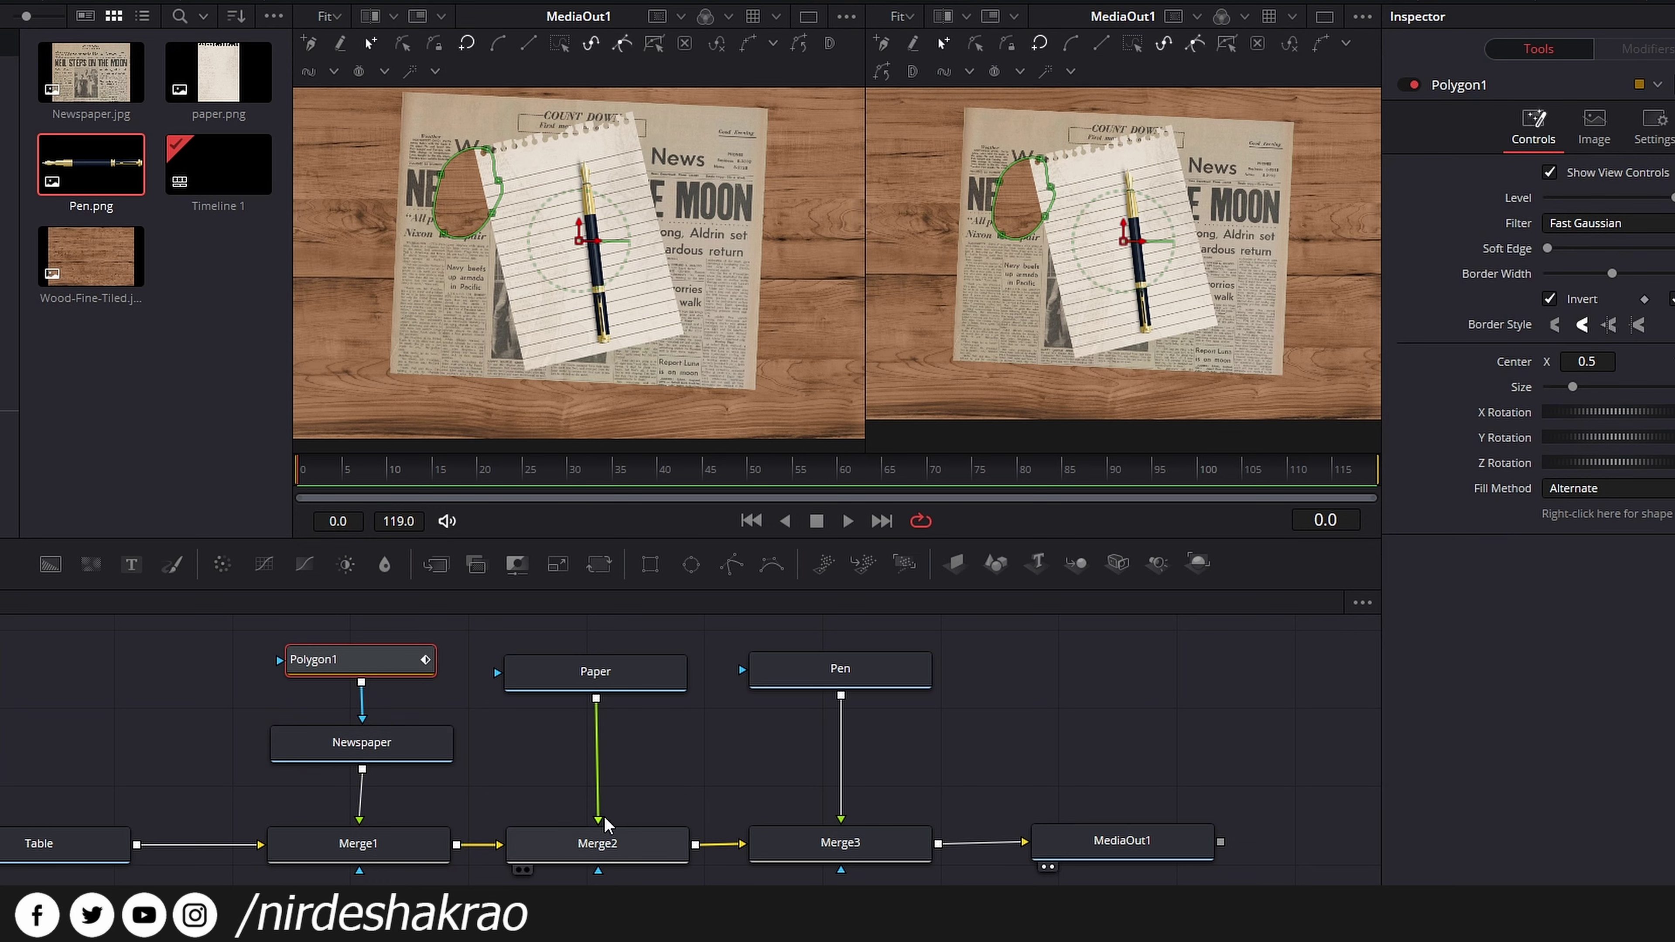
- Line up the Paper and Pen nodes and move MediaOut1 further right
left_click_drag(596, 674, 601, 687)
left_click_drag(833, 669, 833, 684)
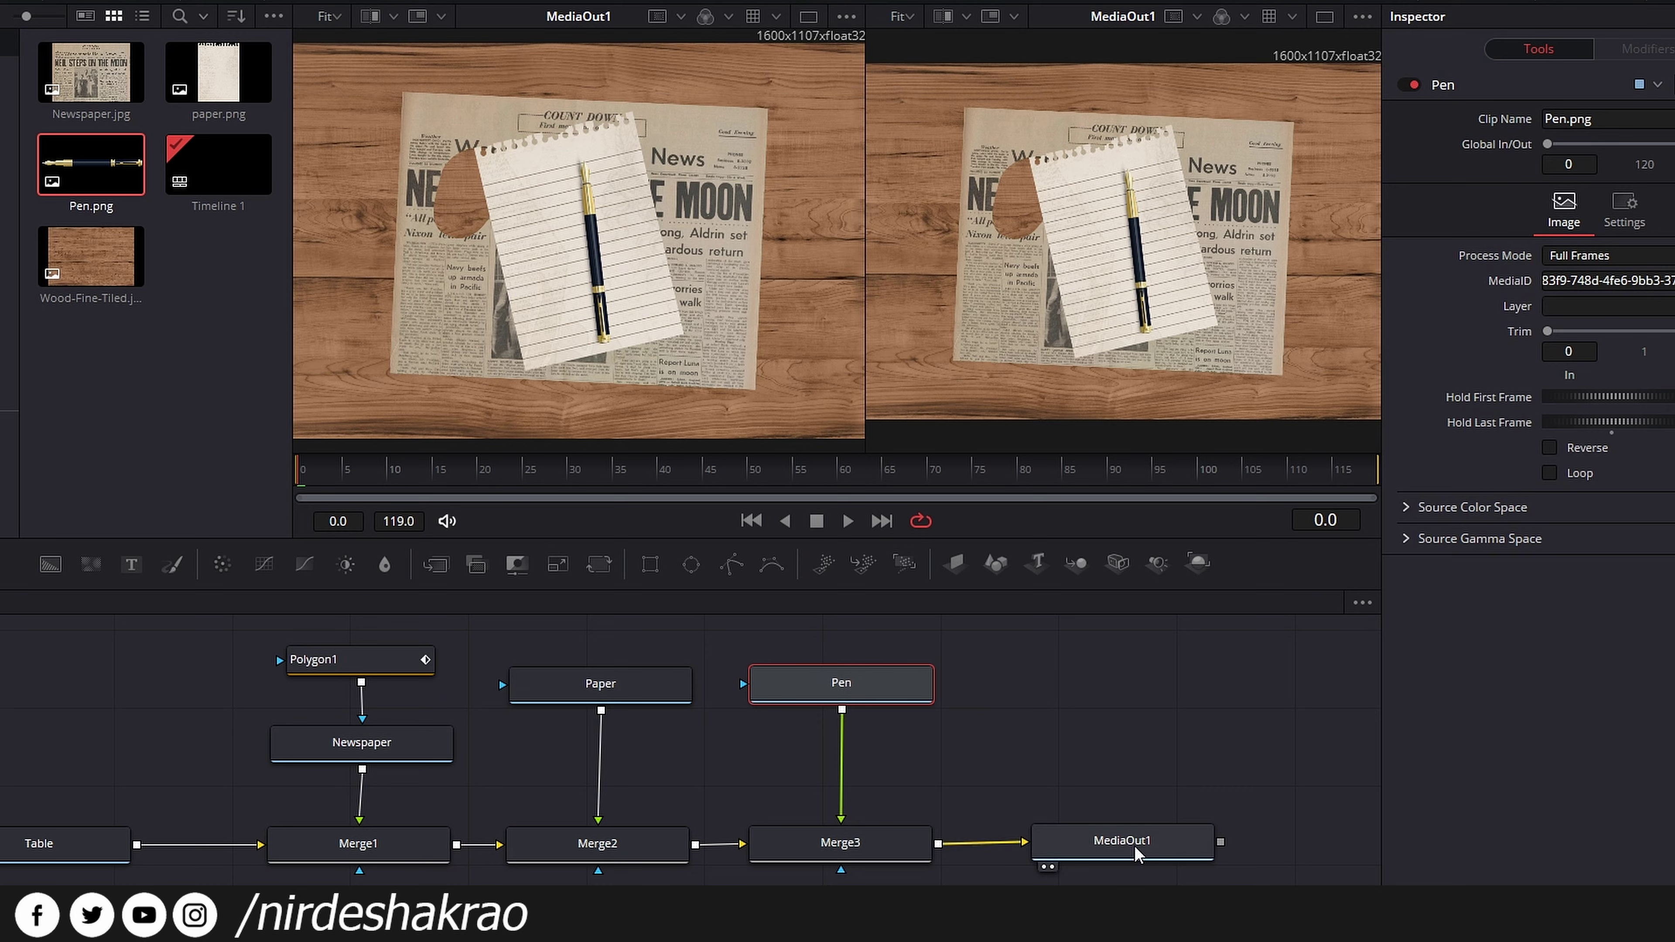
left_click_drag(1138, 843, 1162, 842)
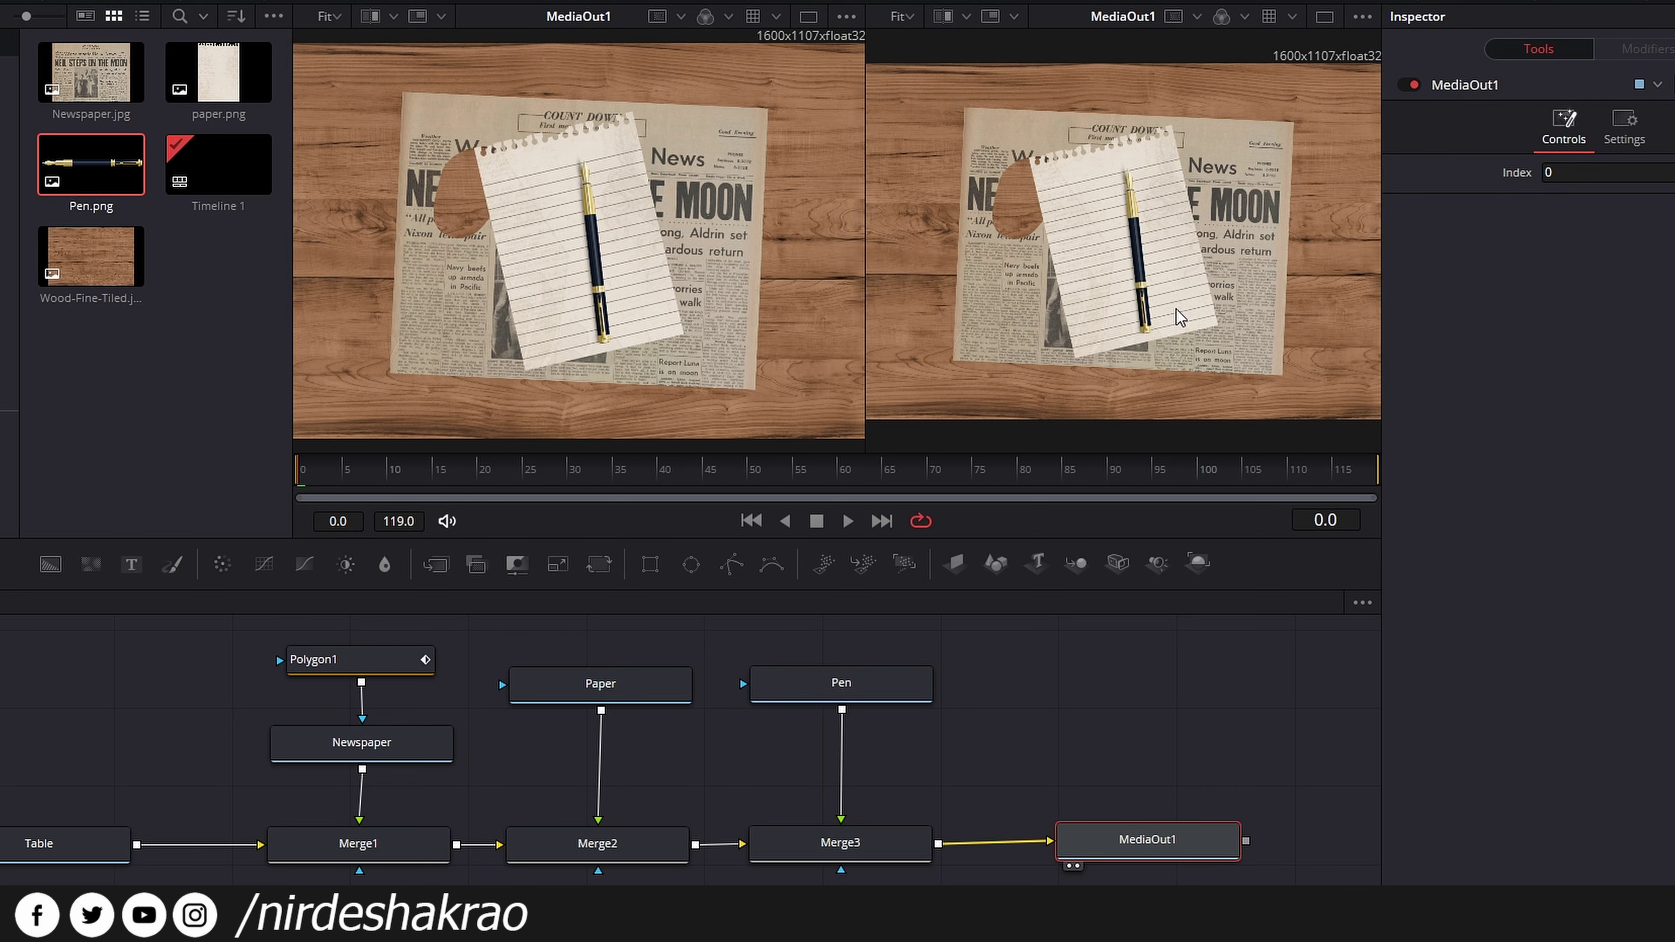
left_click_drag(10, 624, 1276, 855)
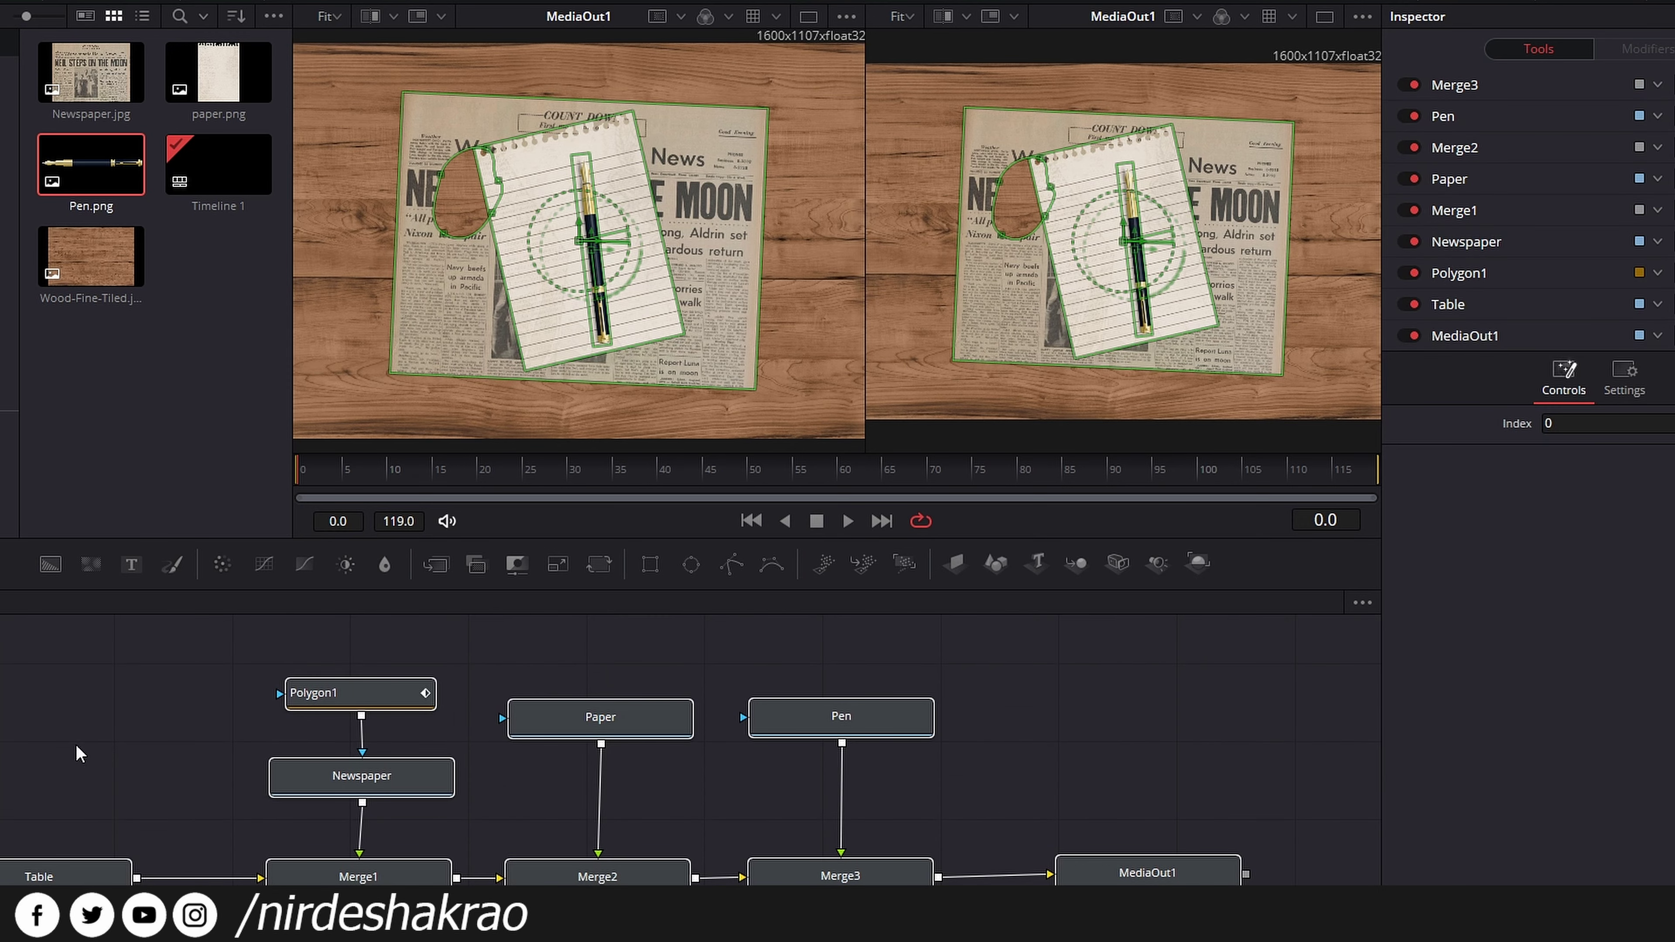
left_click(1083, 804)
scroll(1083, 786, "down", 1)
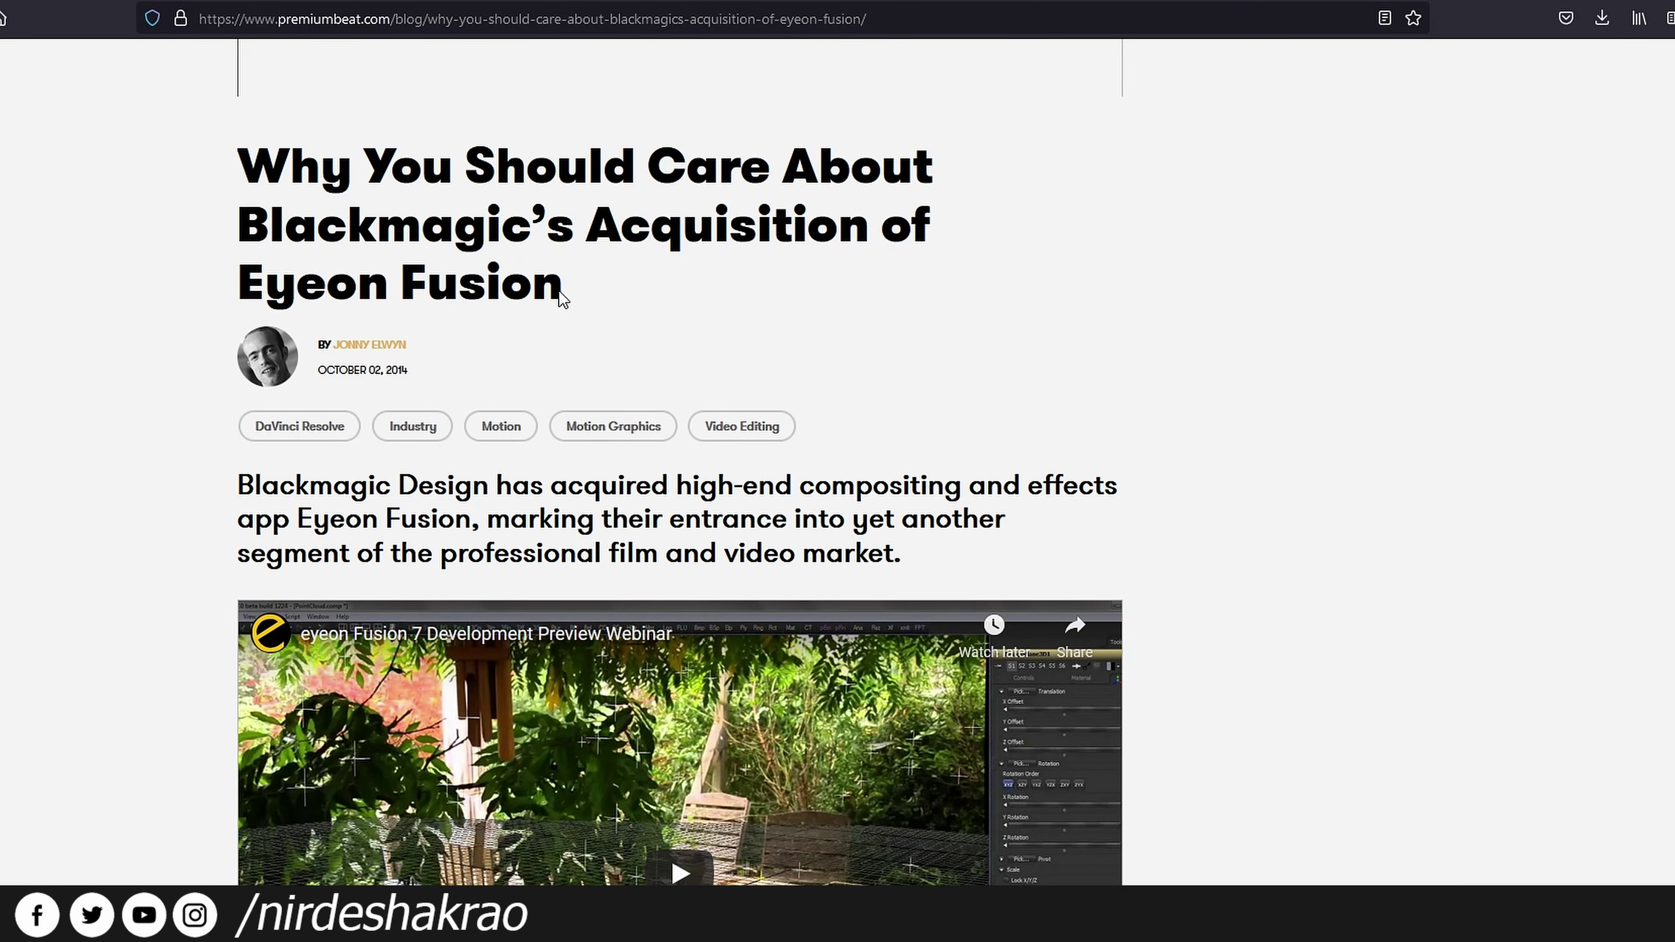
left_click_drag(250, 228, 940, 265)
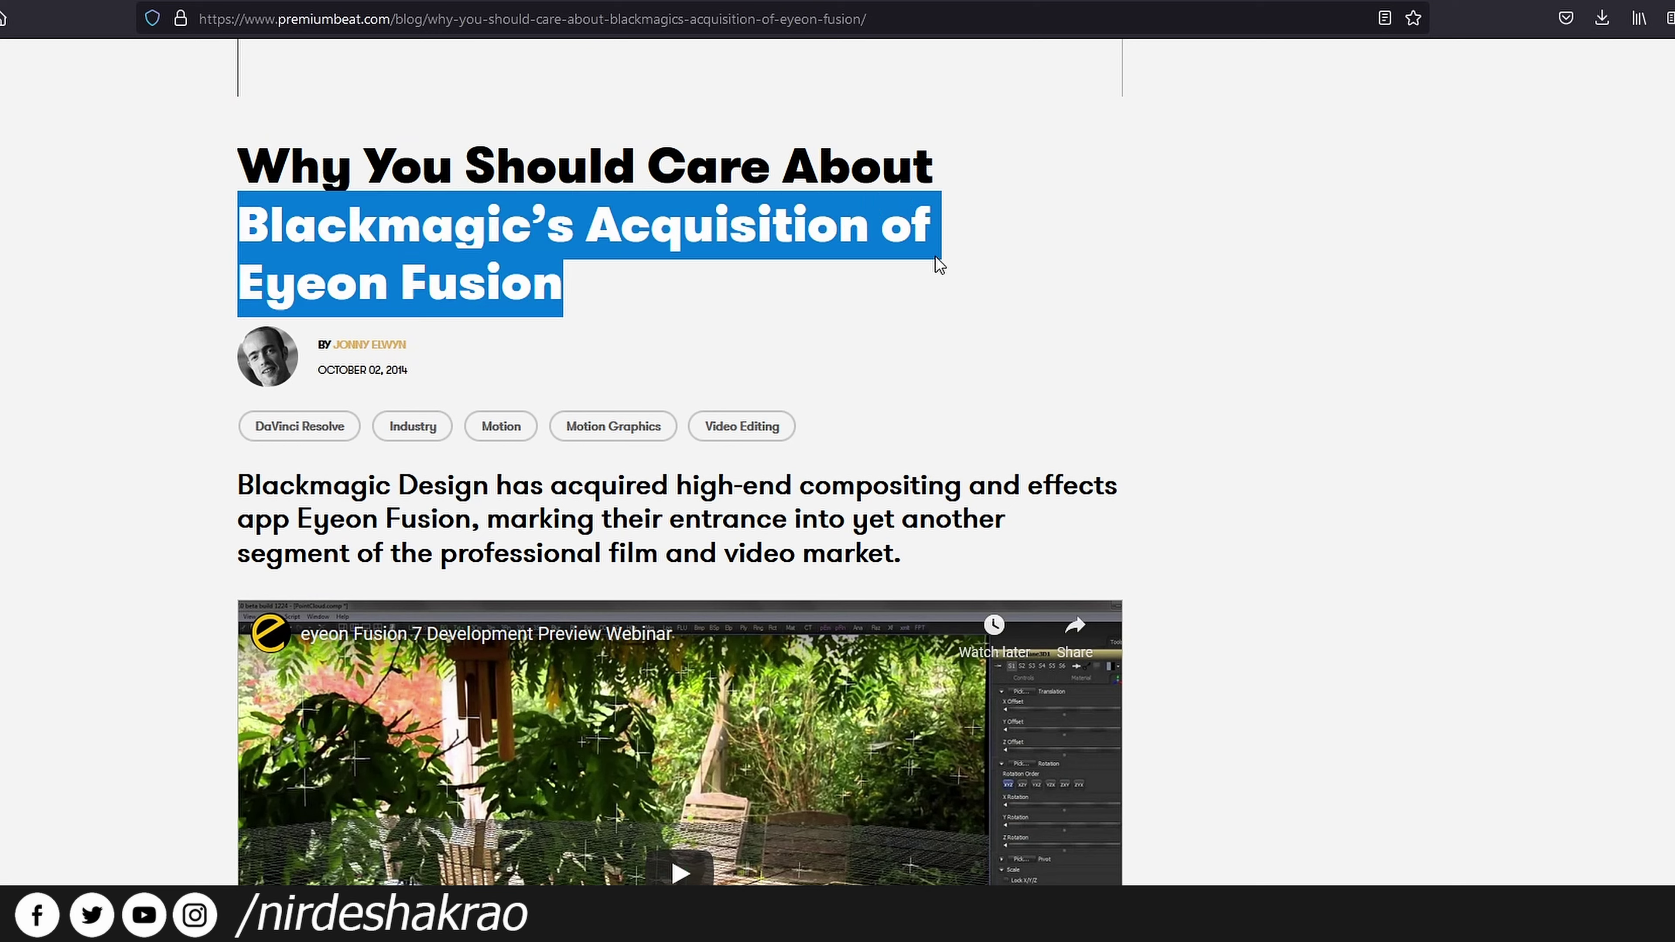
left_click(398, 272)
left_click_drag(903, 553, 599, 298)
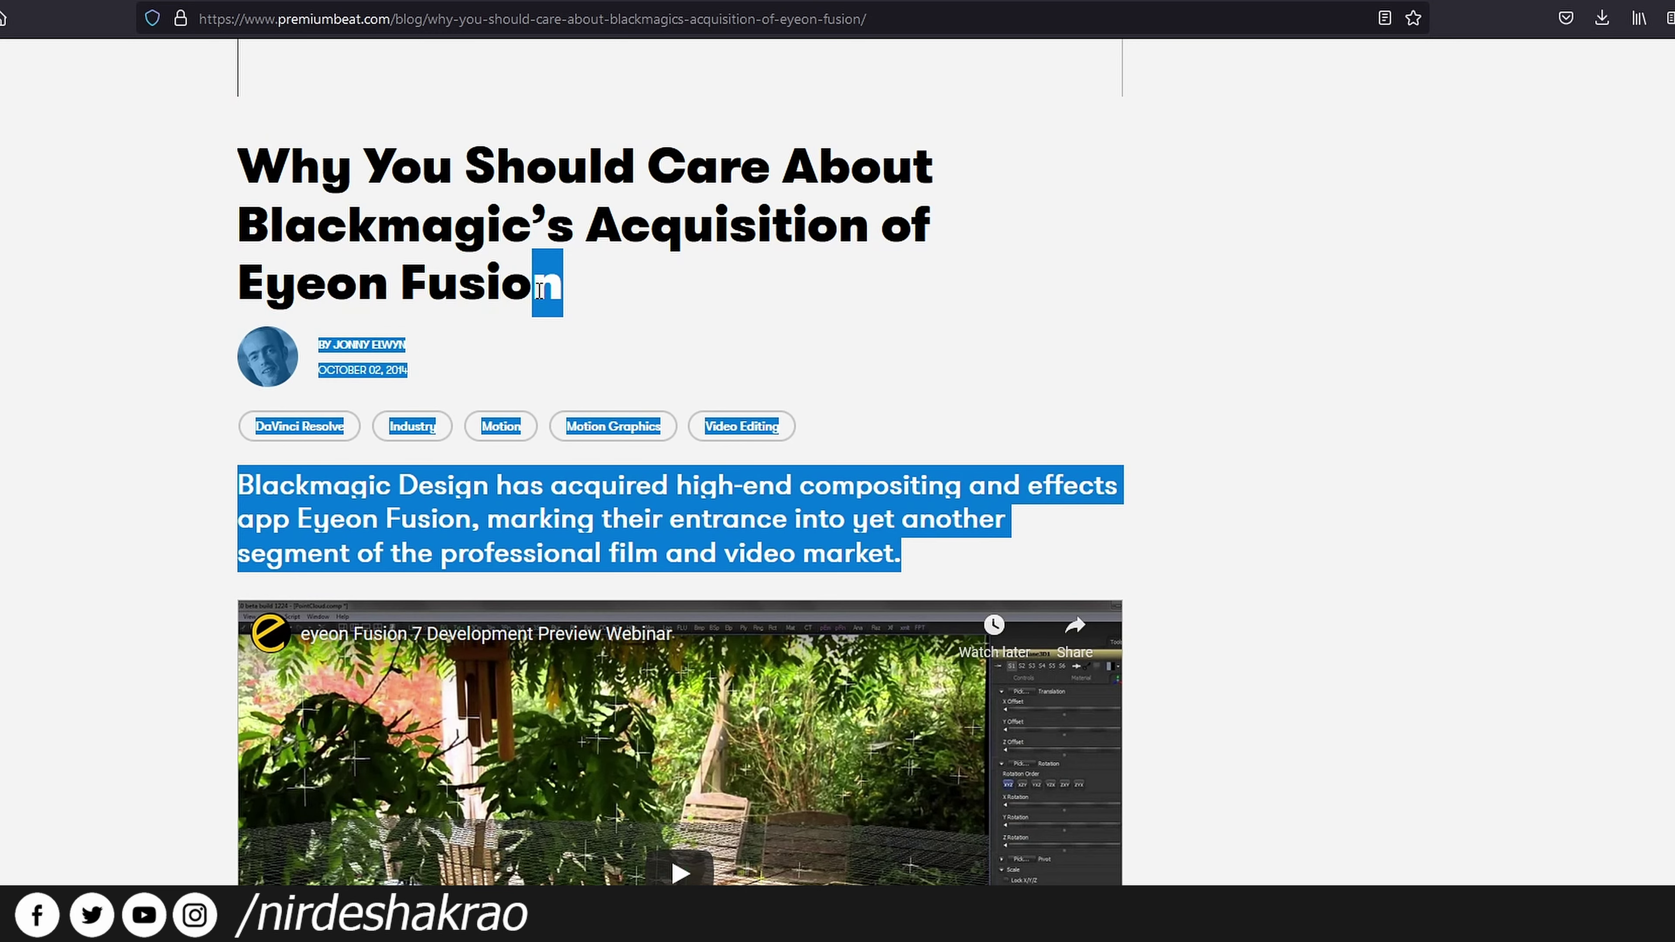
left_click(600, 299)
double_click(383, 285)
left_click(383, 285)
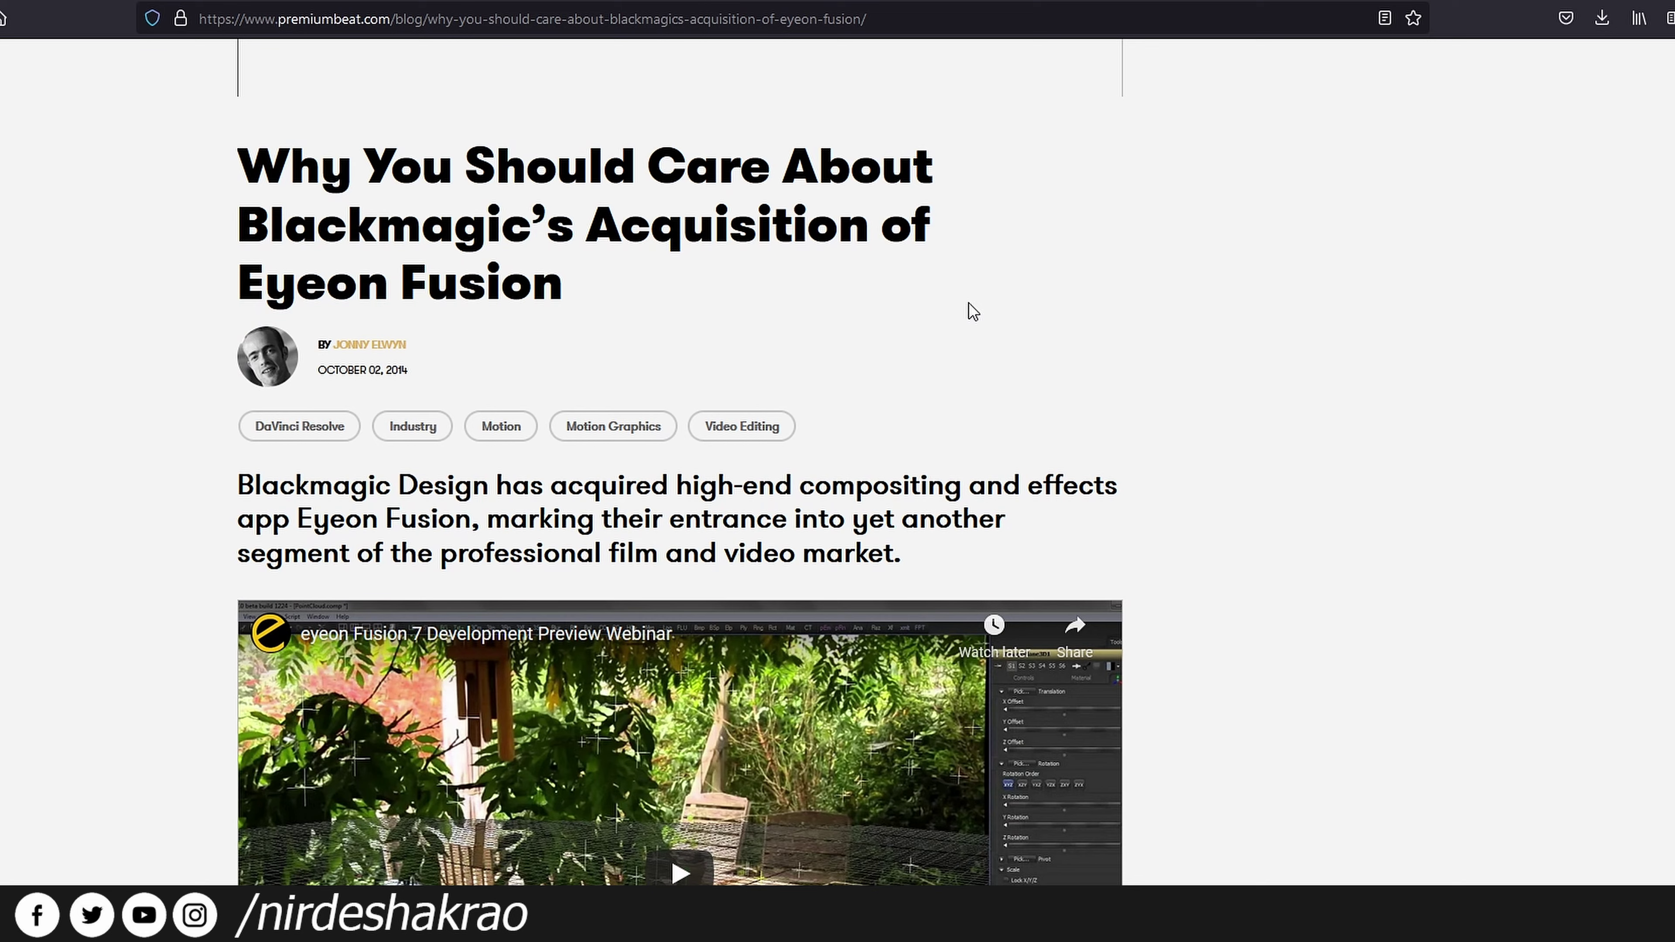
scroll(1111, 558, "down", 2)
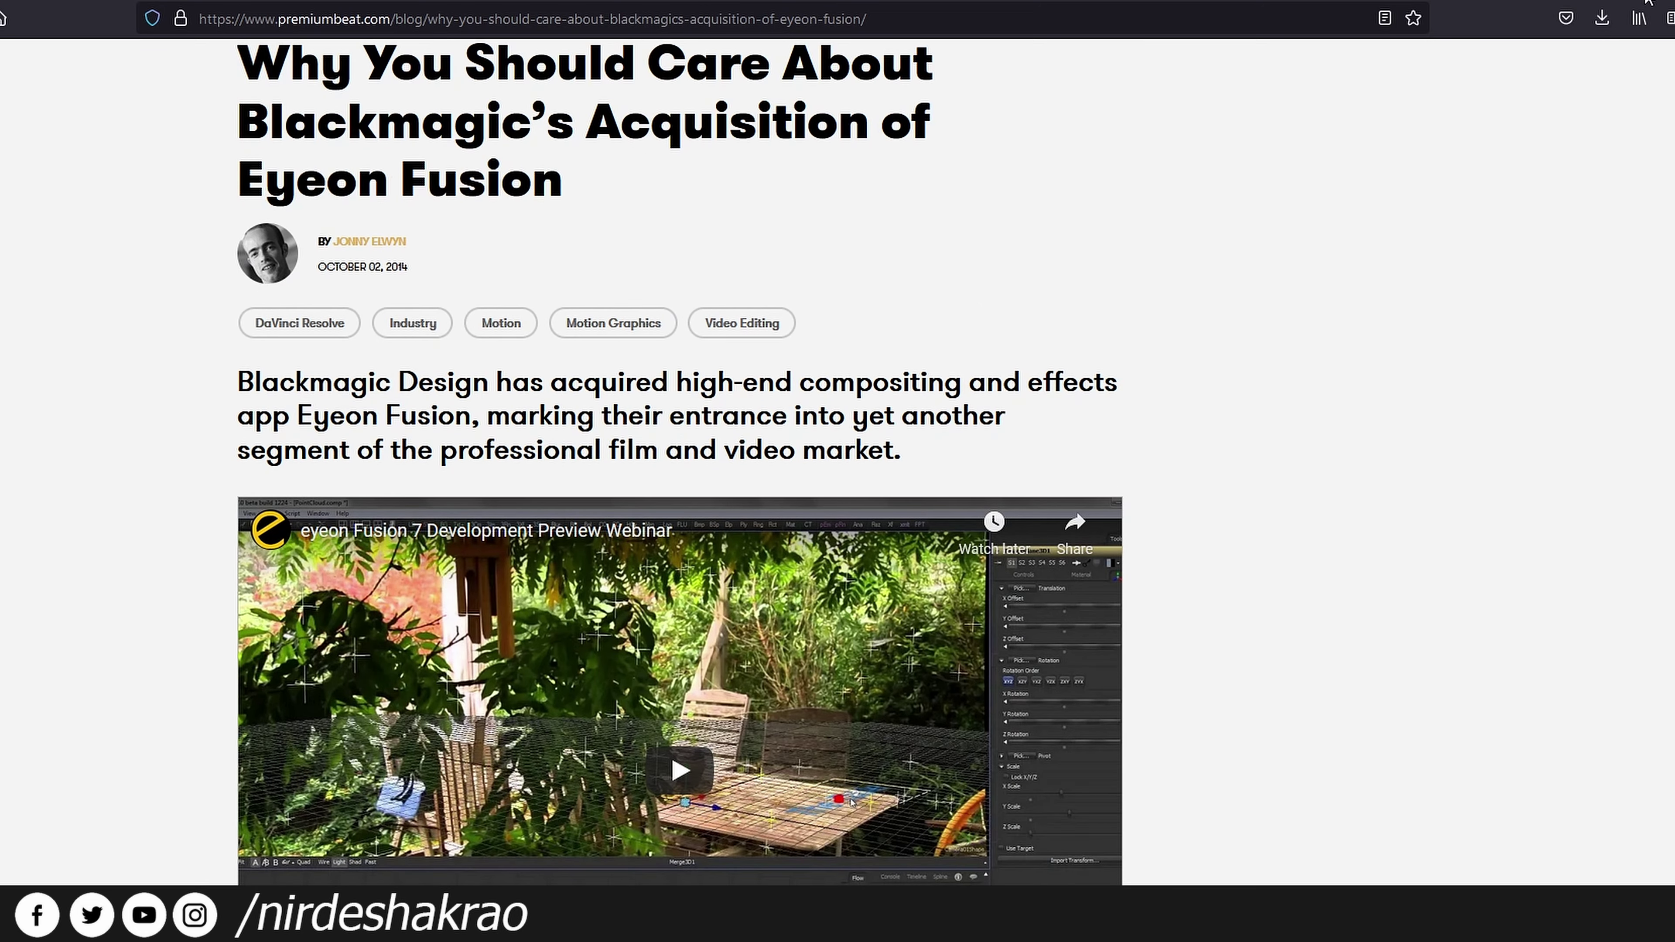
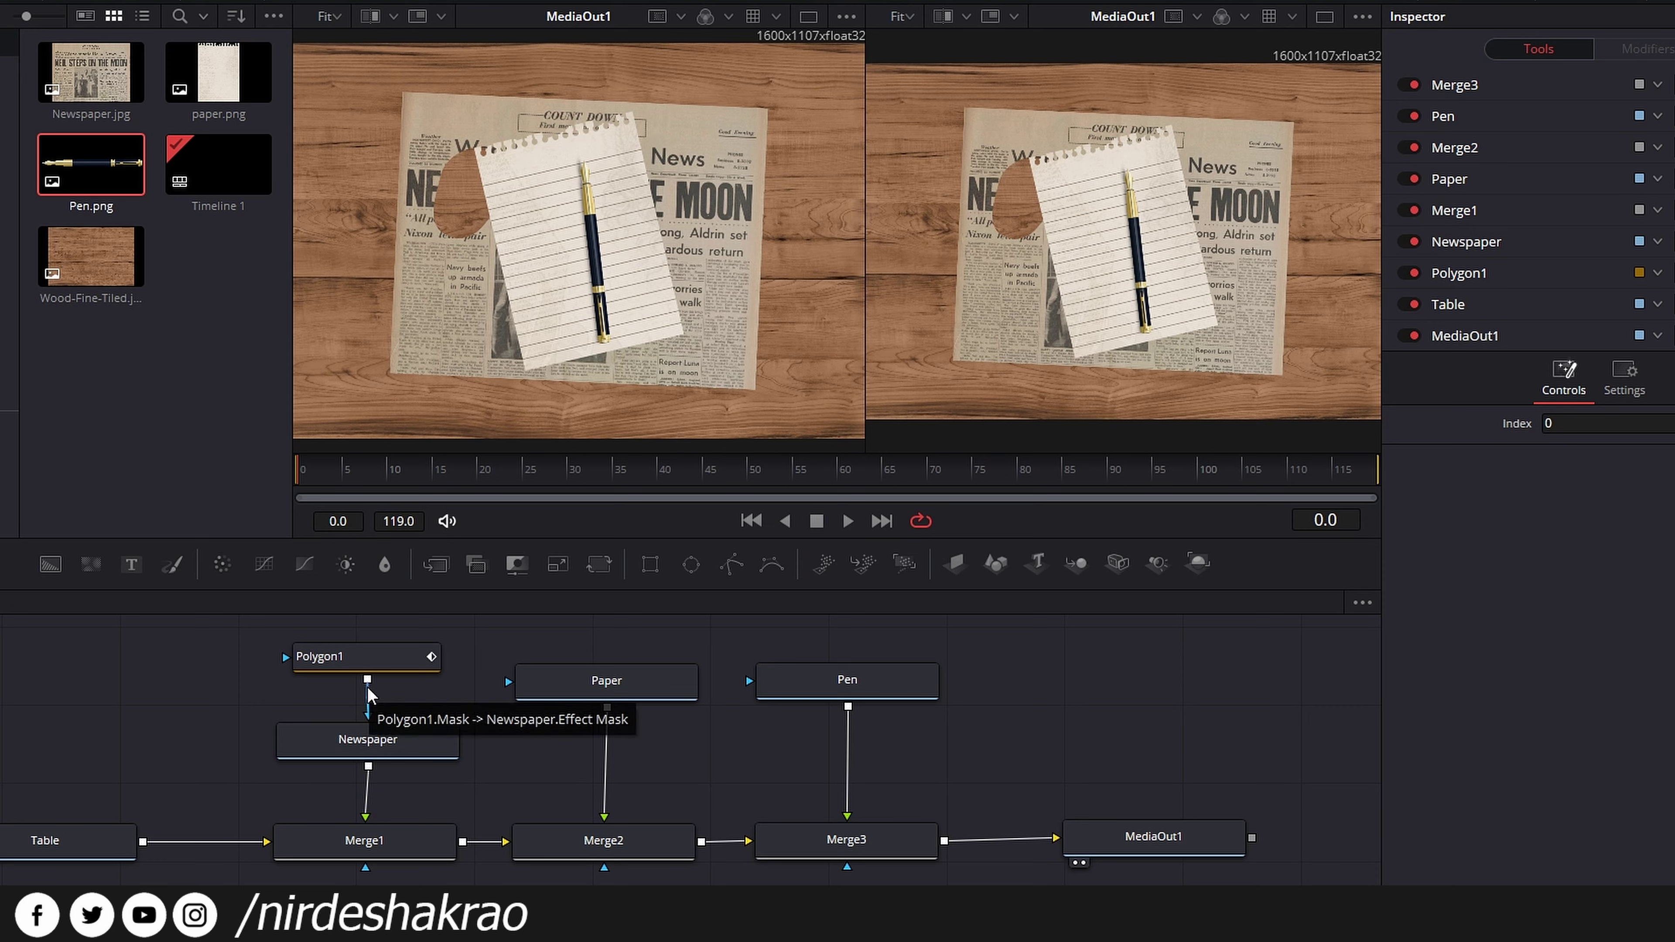
- Inspect Merge1 and Polygon1, then move MediaOut1 further right, leaving room after Merge3
left_click(356, 850)
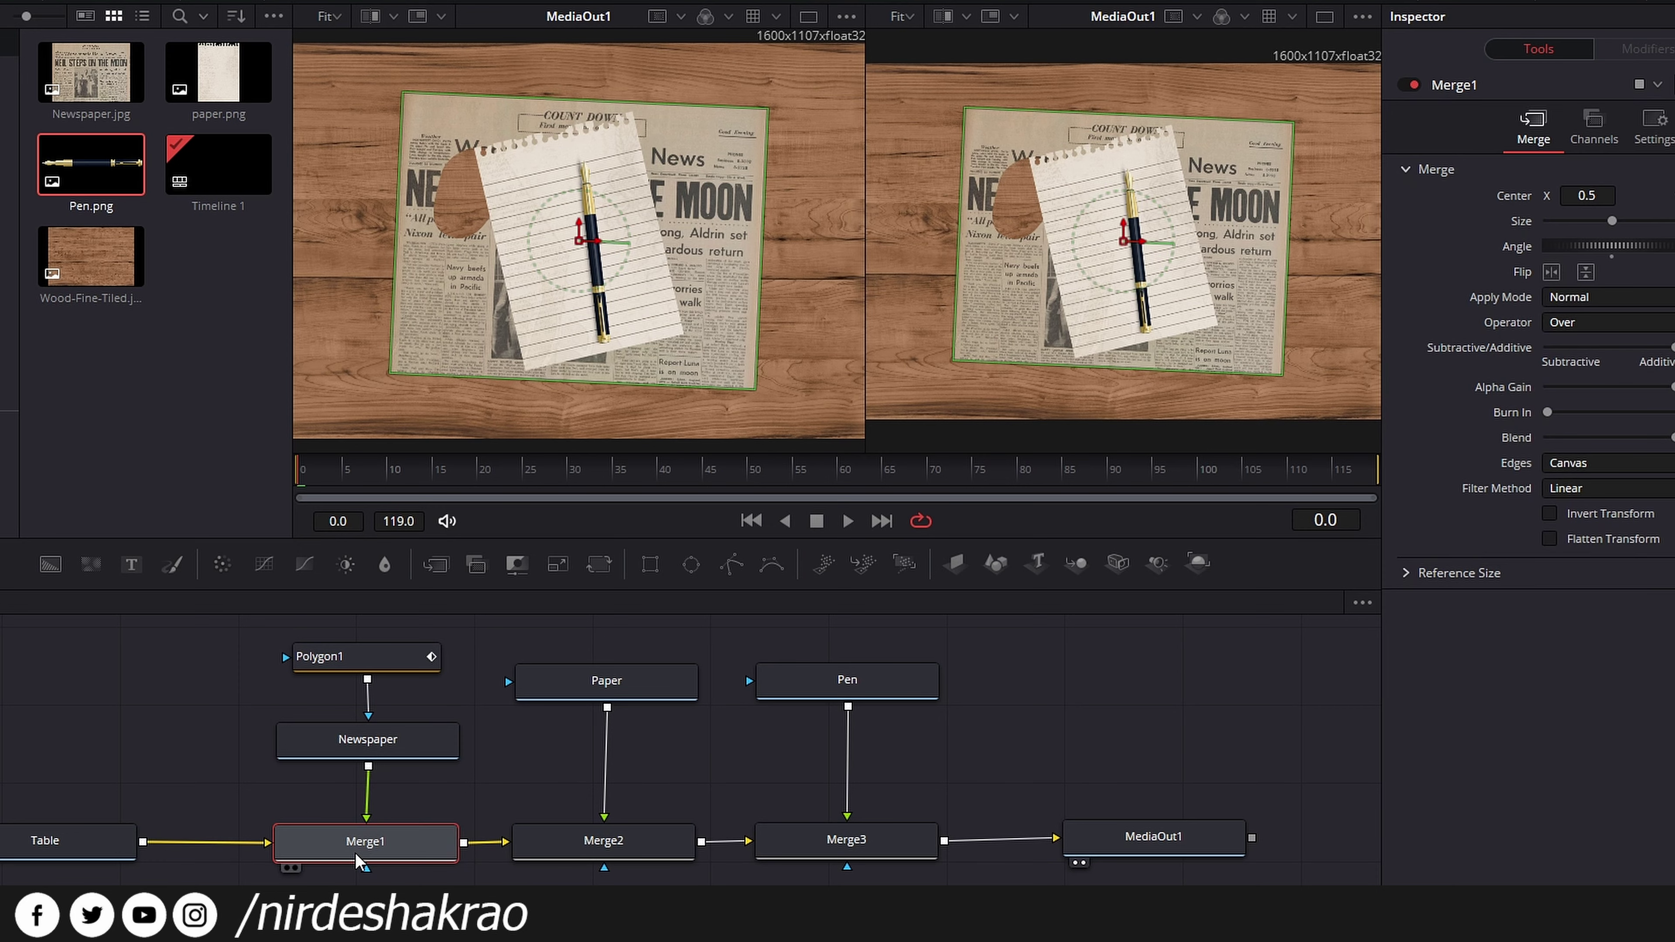
left_click(373, 660)
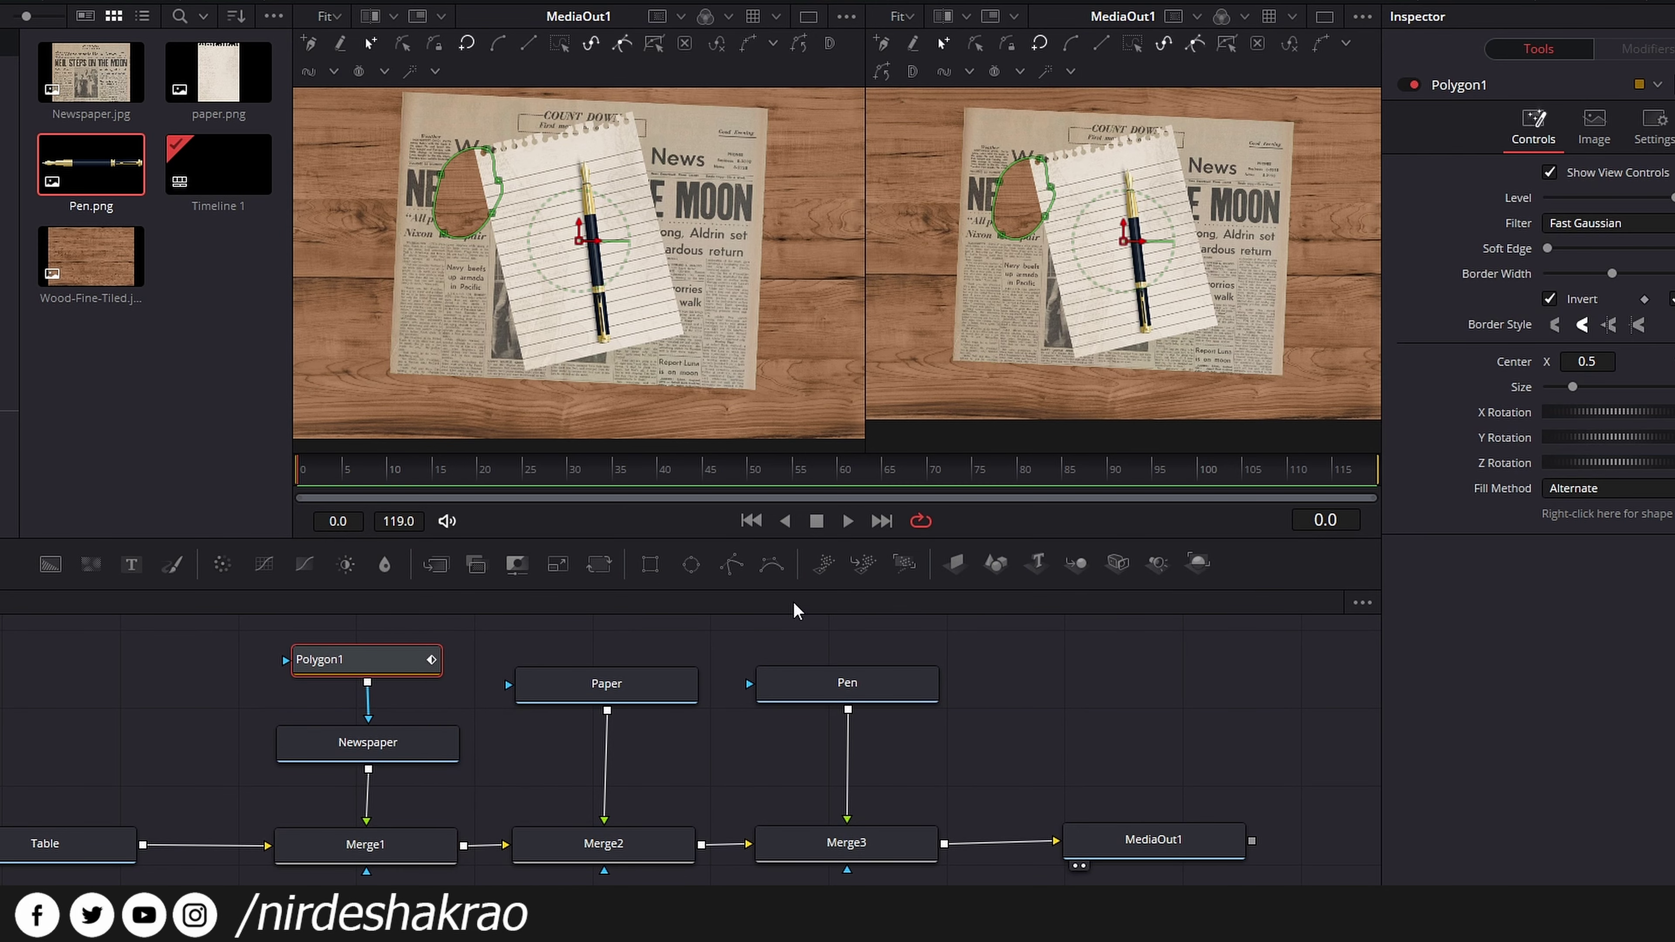
left_click_drag(1180, 843, 1306, 840)
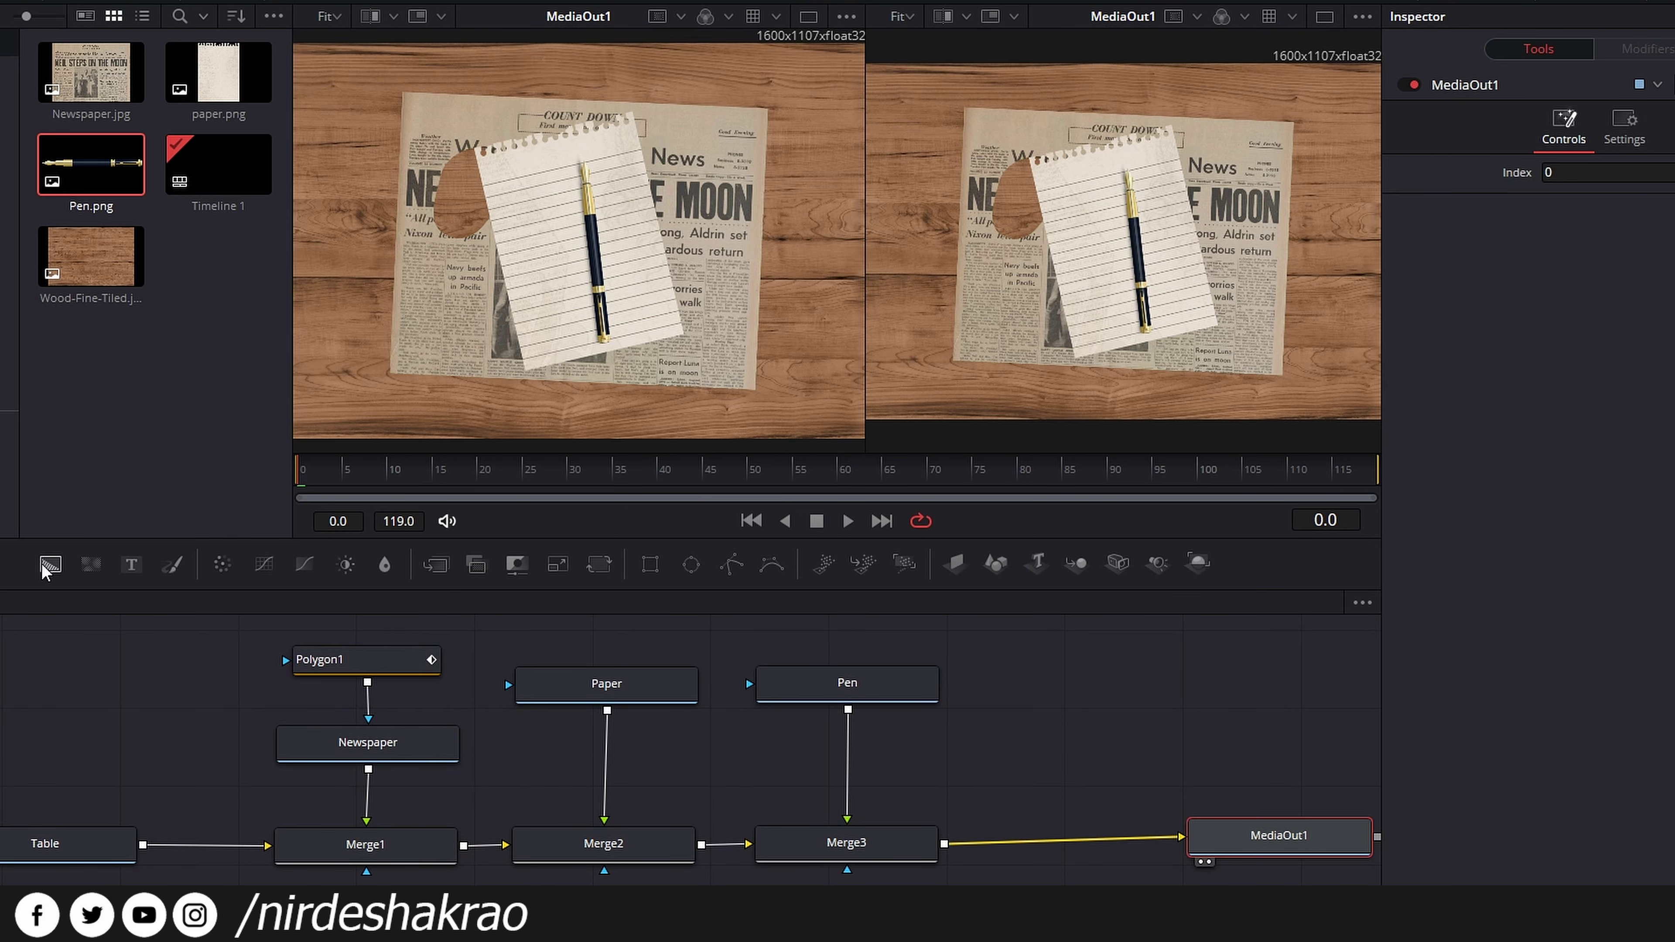
scroll(1043, 729, "right", 3)
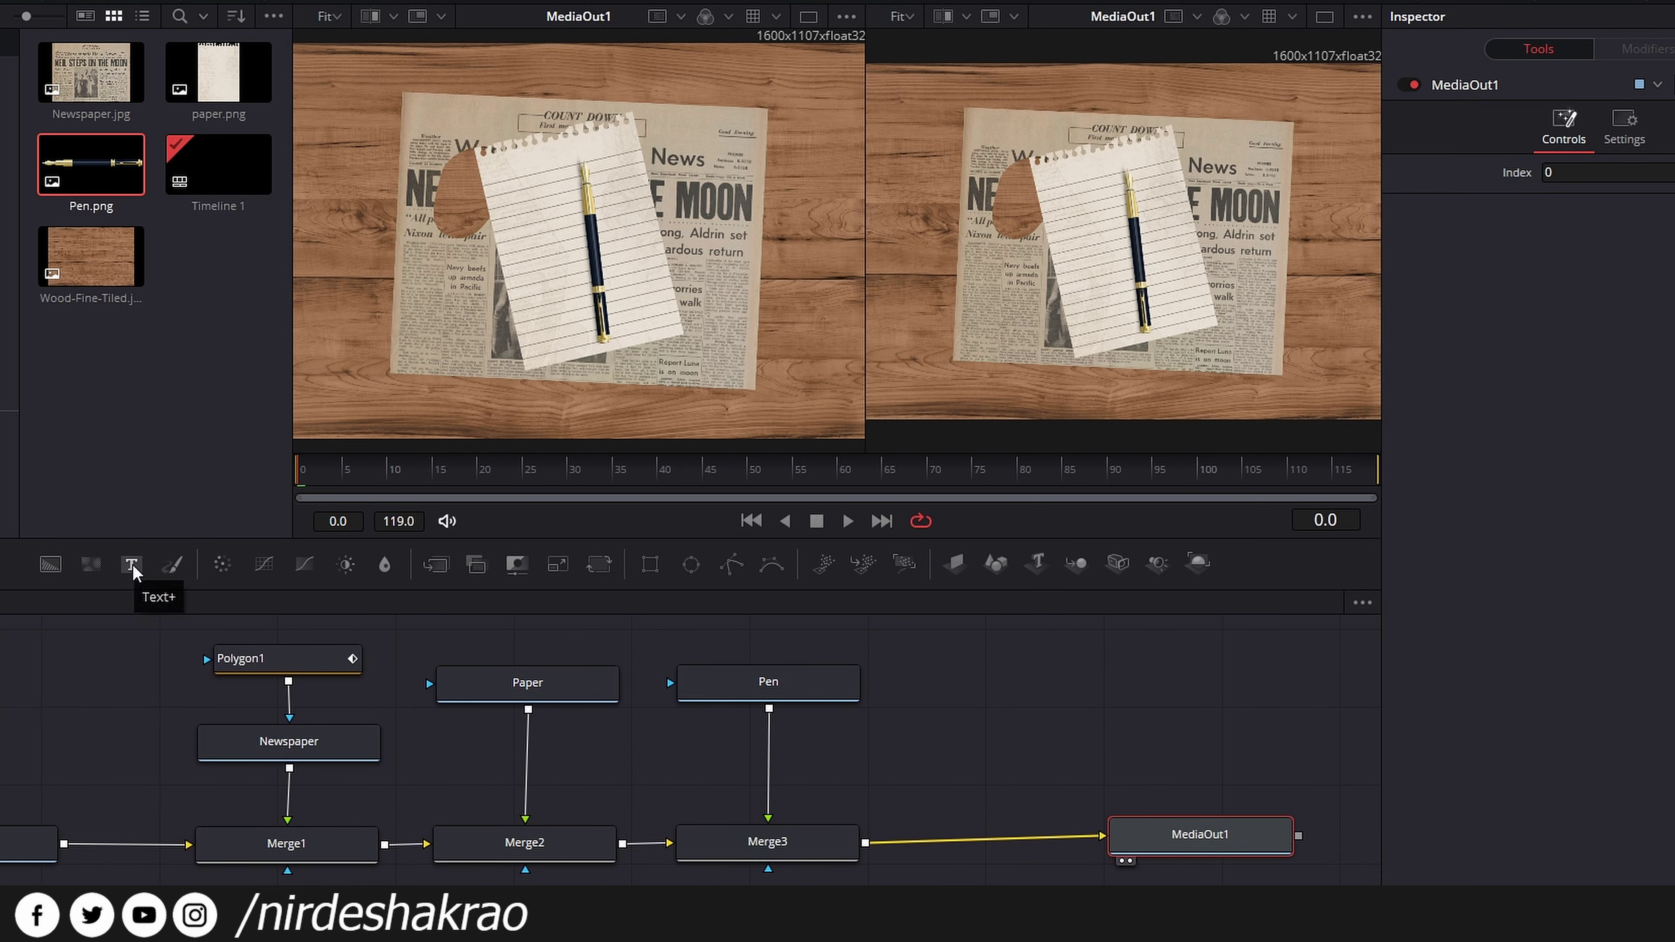
left_click(838, 851)
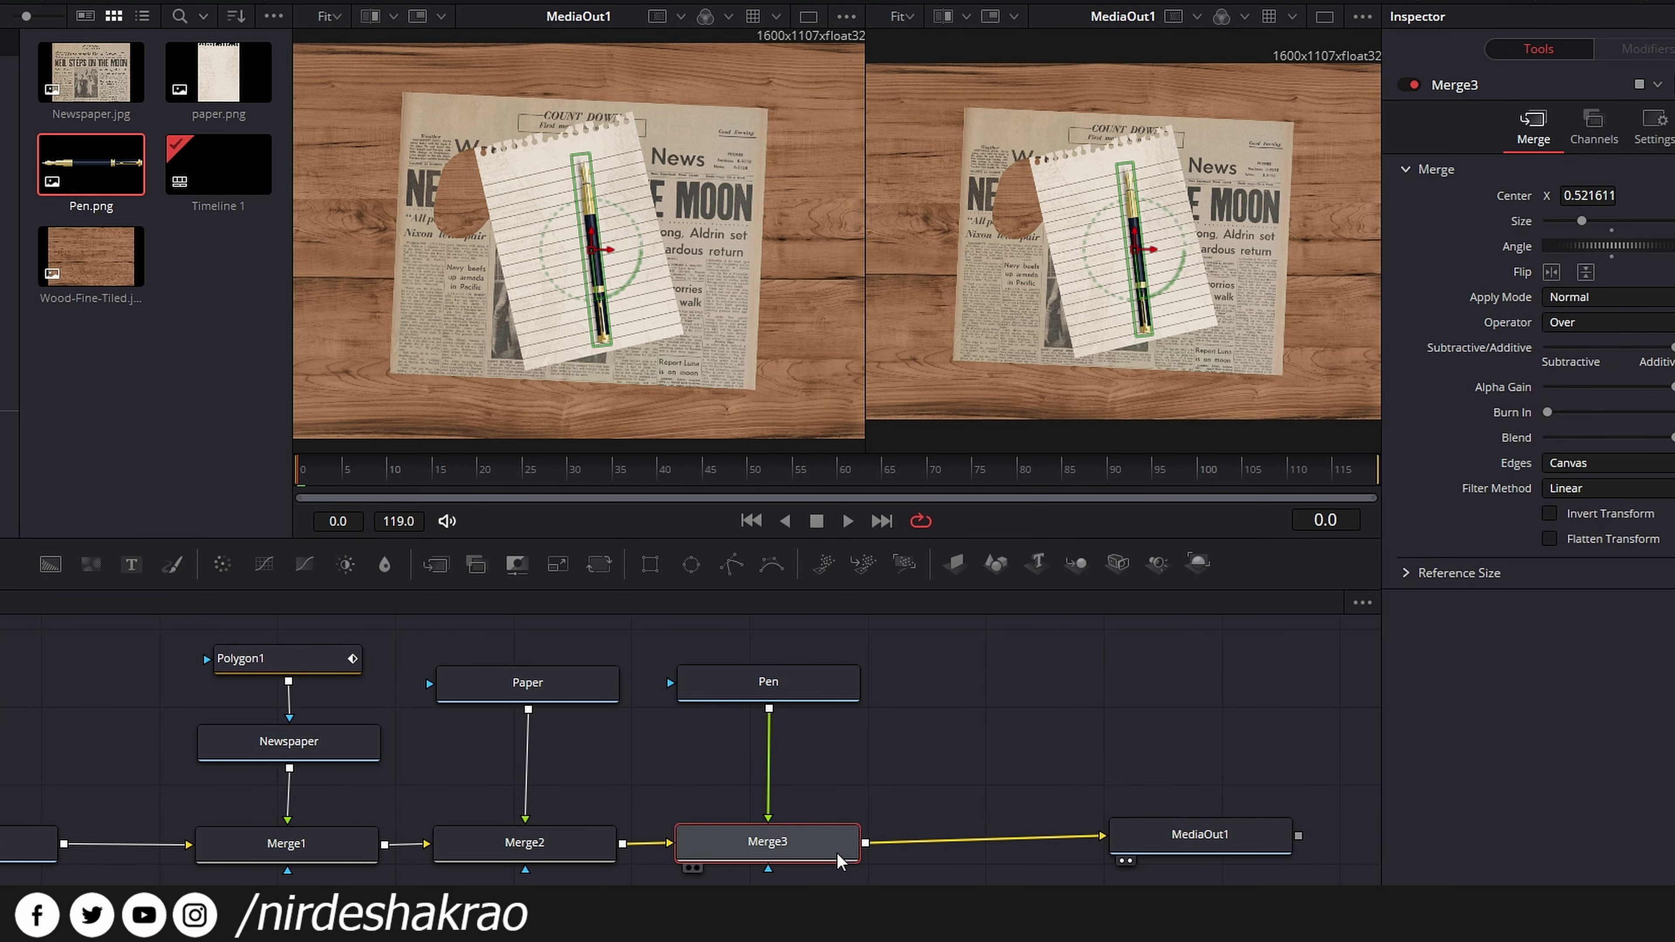
- Add a Text+ node after Merge3 and arrange Text1 directly above Merge4
left_click(135, 566)
scroll(1056, 791, "right", 5)
left_click_drag(759, 871, 737, 798)
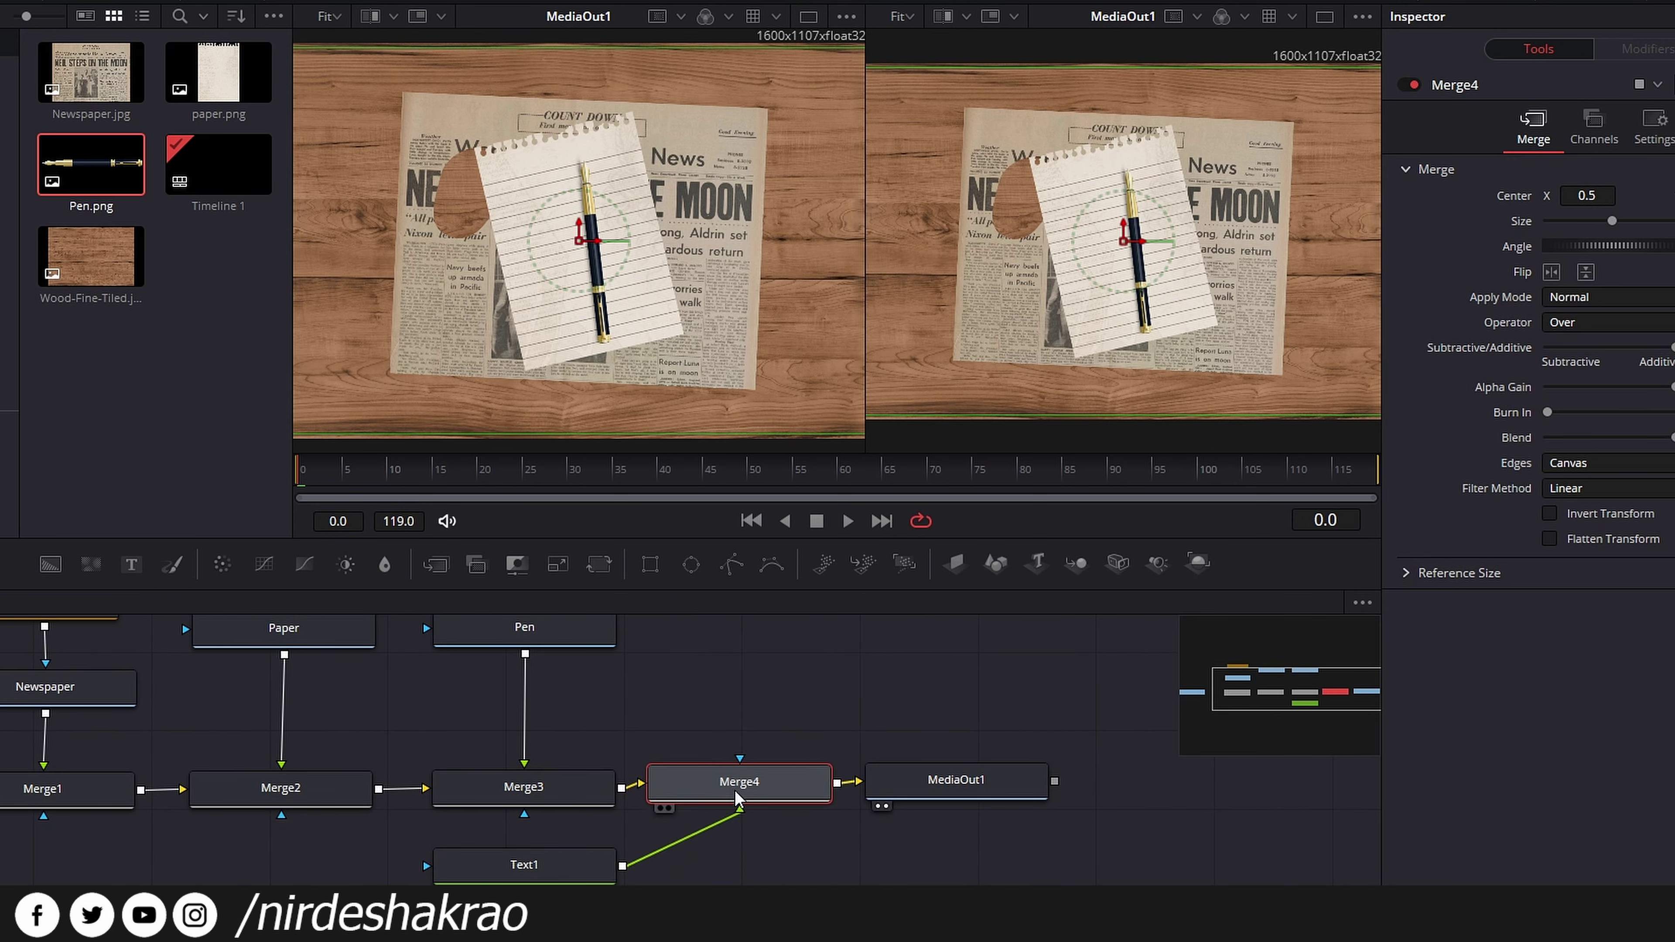
left_click_drag(524, 865, 753, 661)
left_click_drag(814, 775, 836, 787)
left_click_drag(773, 685, 769, 670)
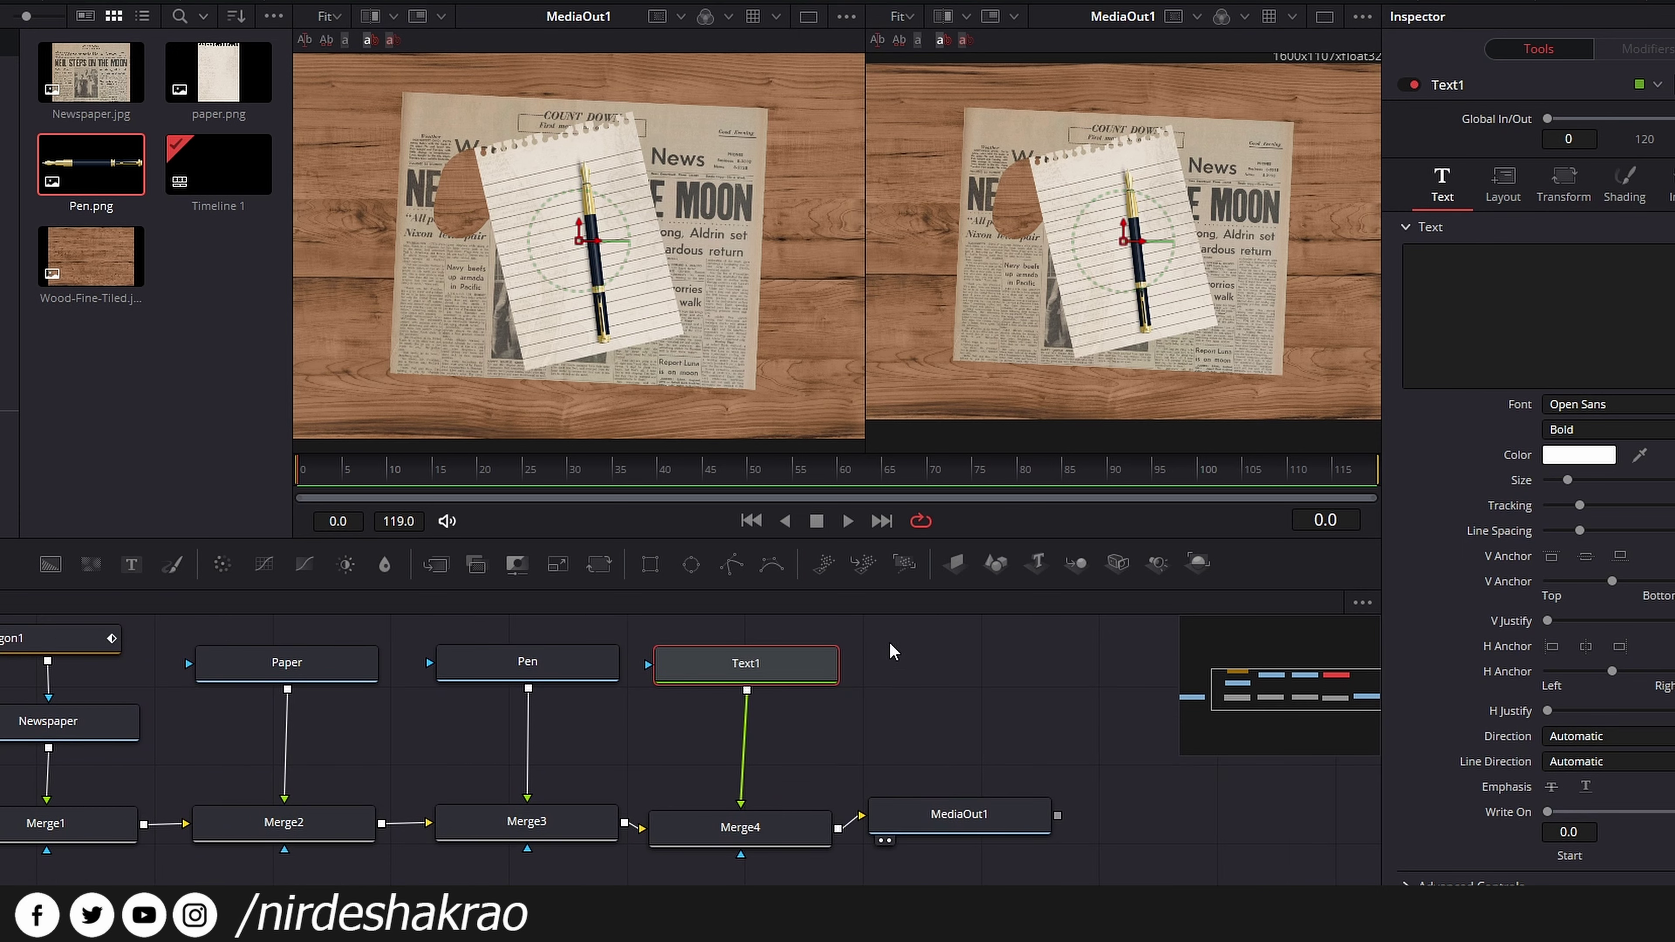
- Enter 'DEMO TEXT' as the text and show Text1 alone in the left viewer
left_click(1481, 292)
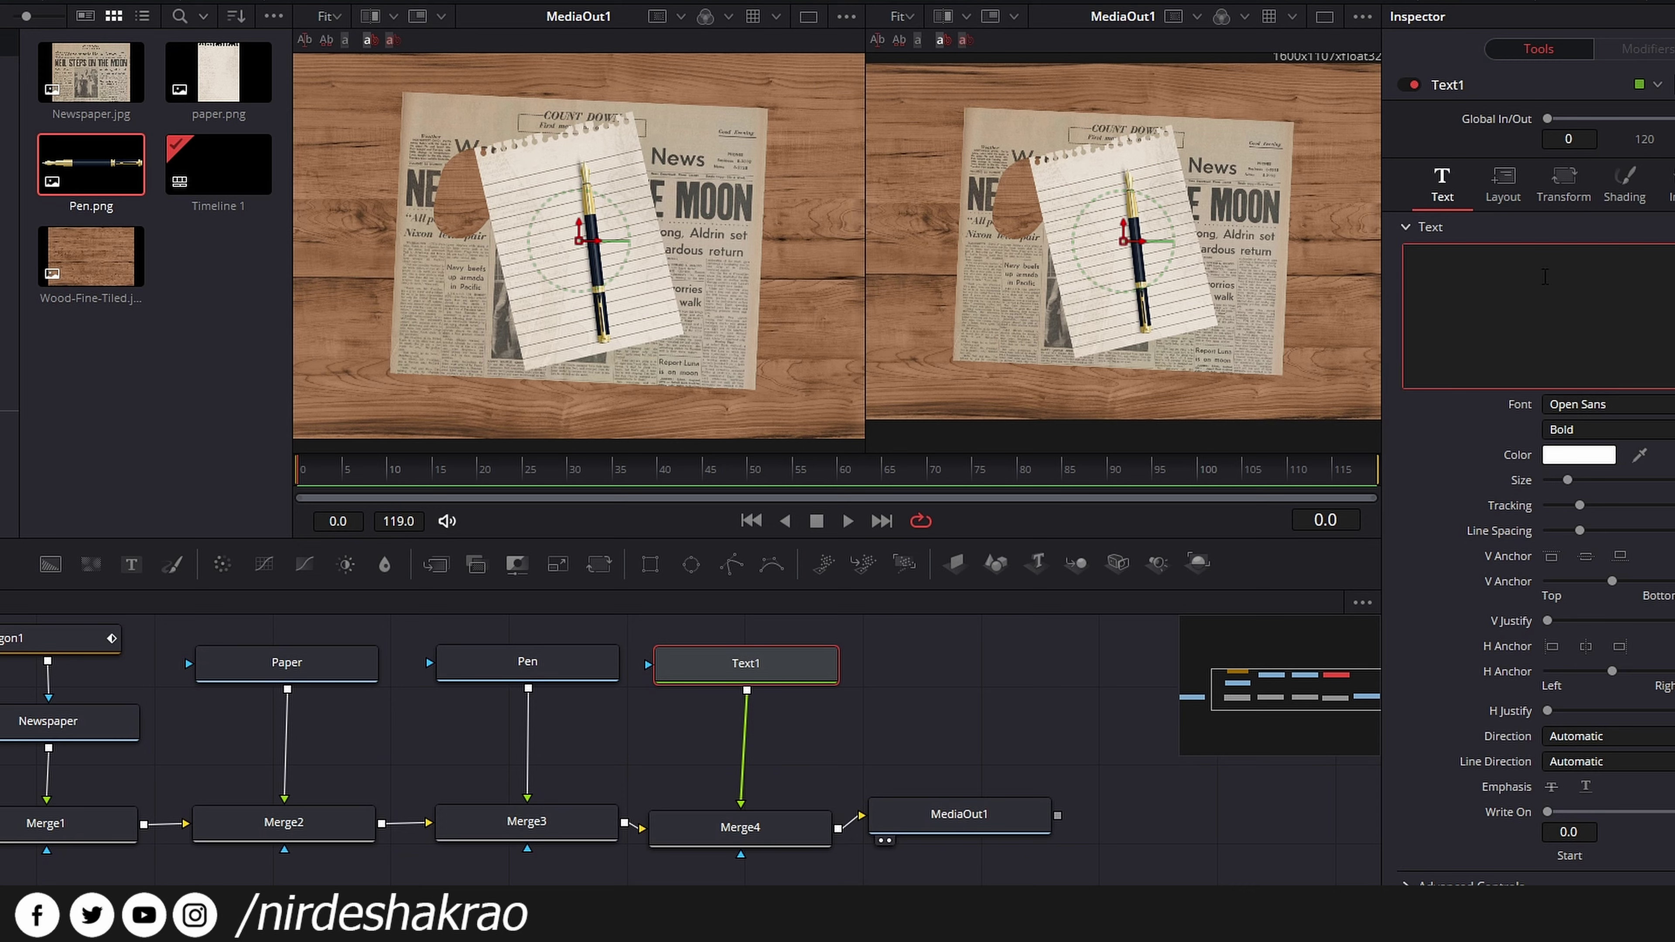
type("DEMO TEXT")
left_click(724, 683)
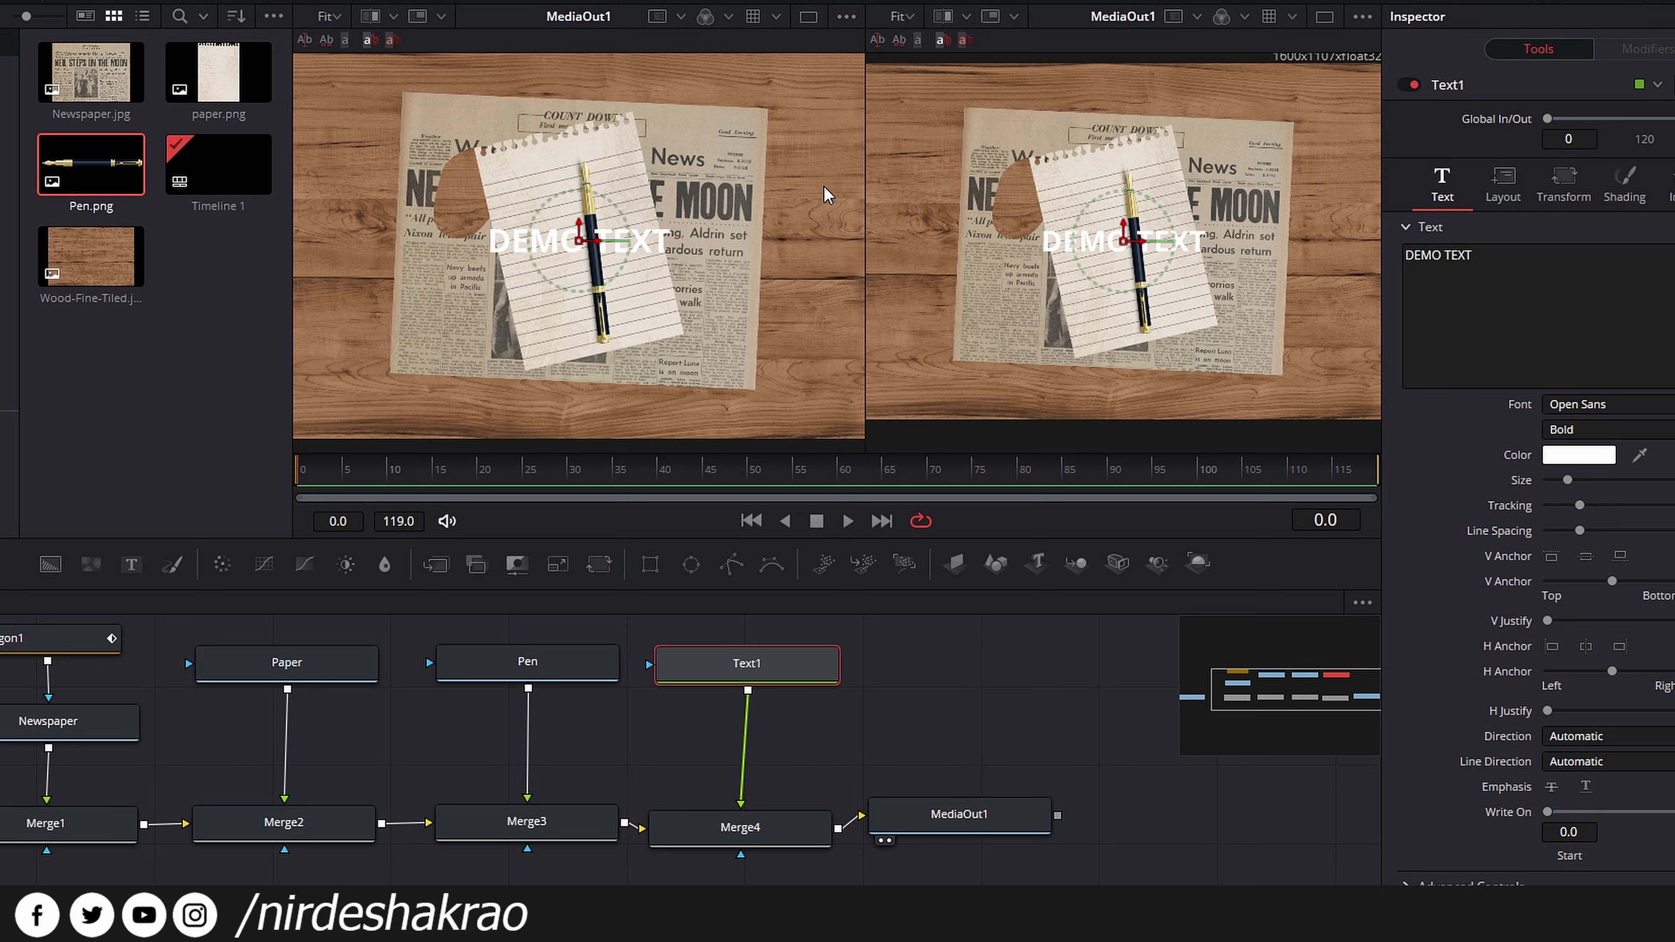
scroll(278, 791, "left", 2)
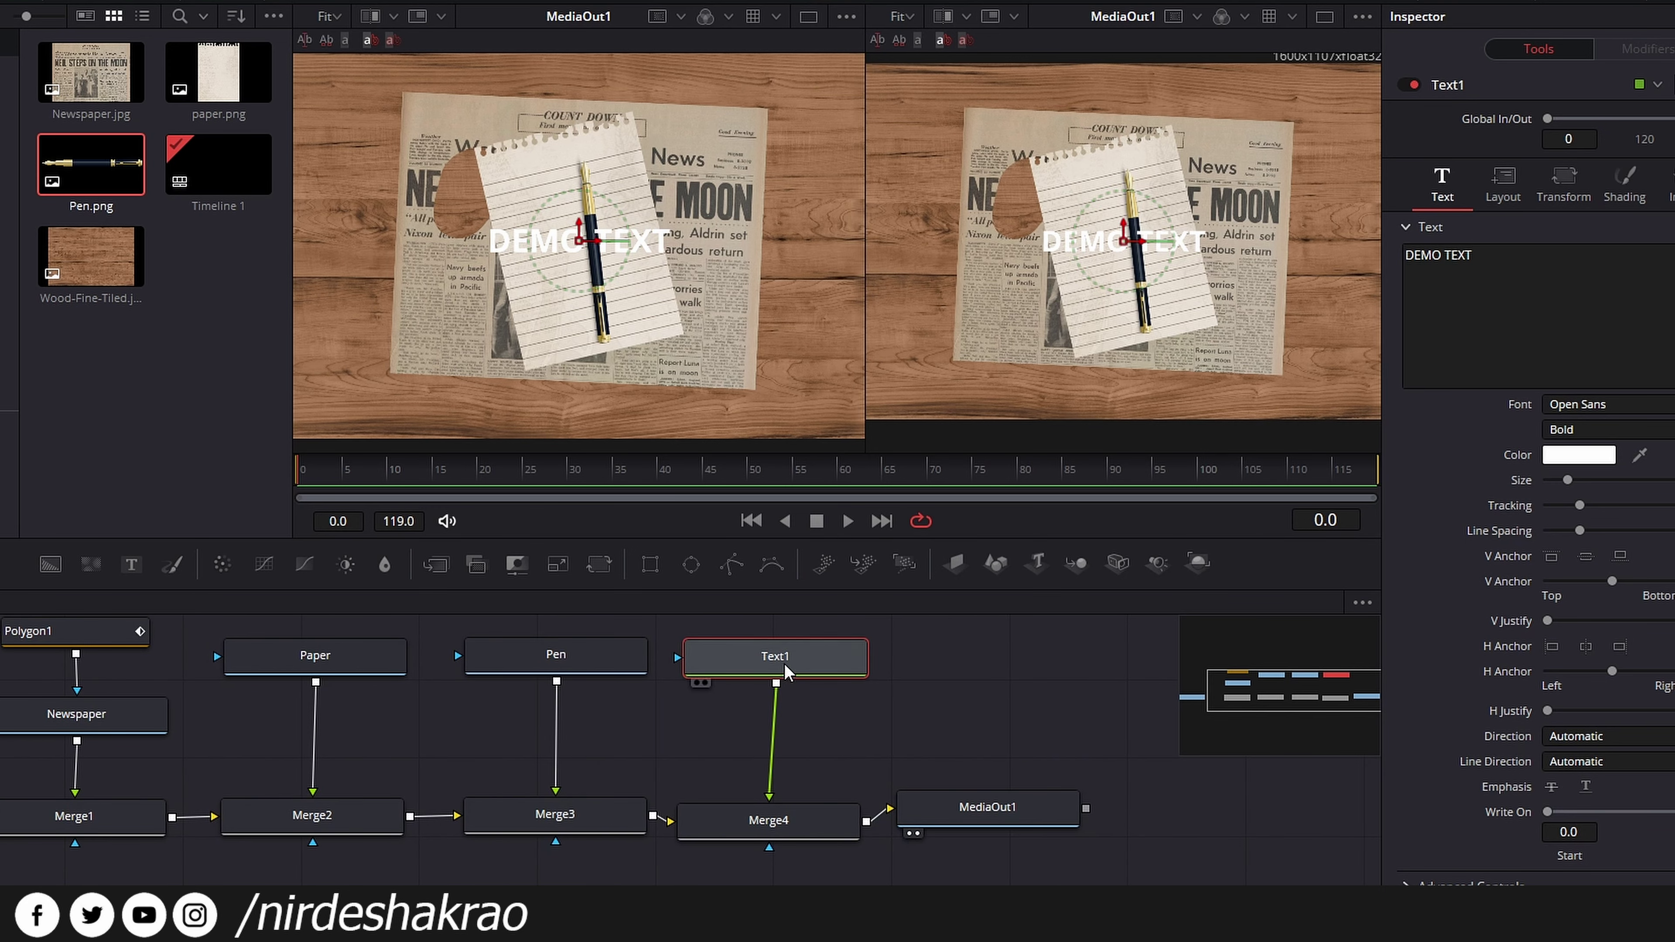
key("1")
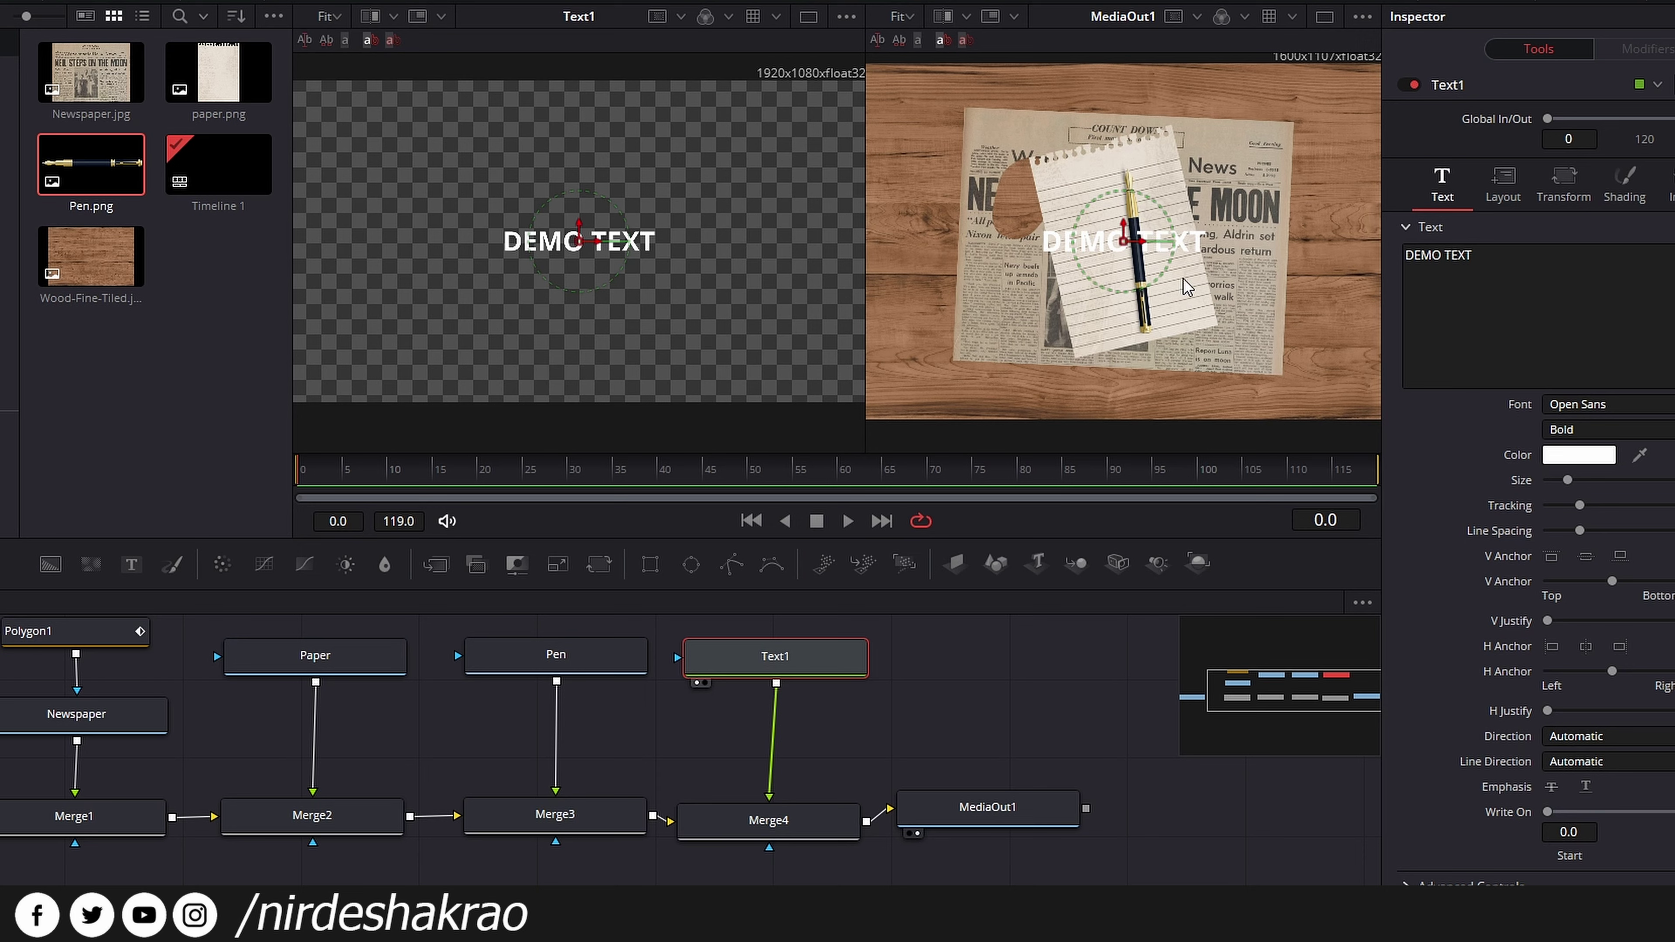
- Colour DEMO TEXT red and make it much larger with the Size slider
left_click(1581, 463)
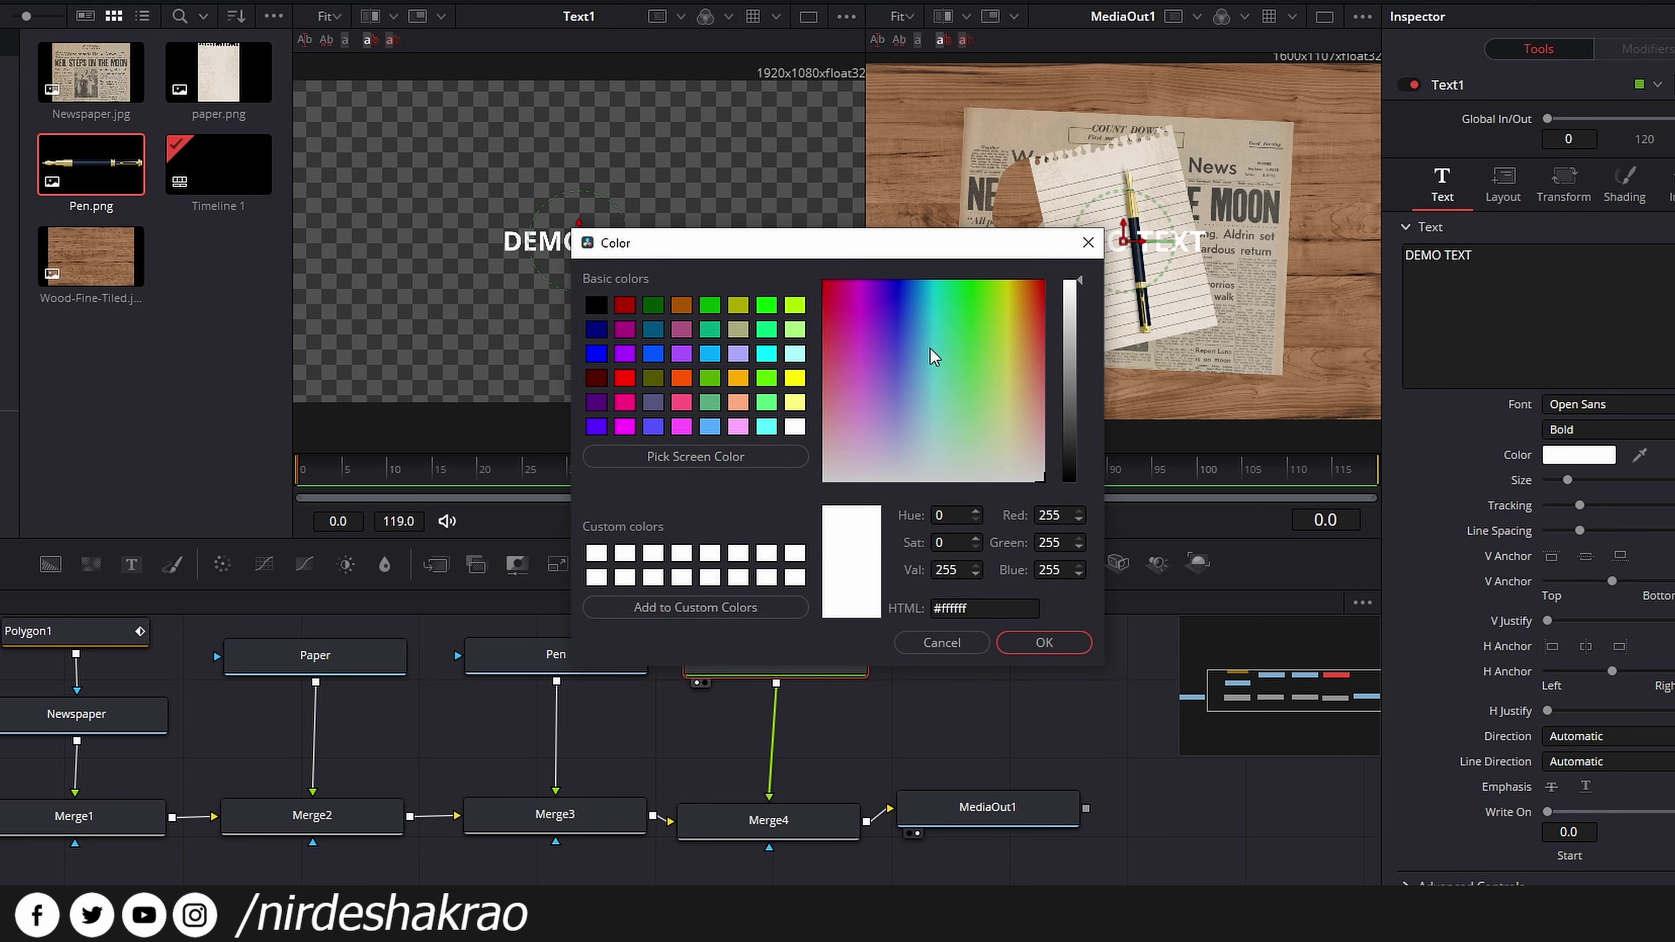
left_click_drag(939, 348, 789, 225)
left_click(1040, 644)
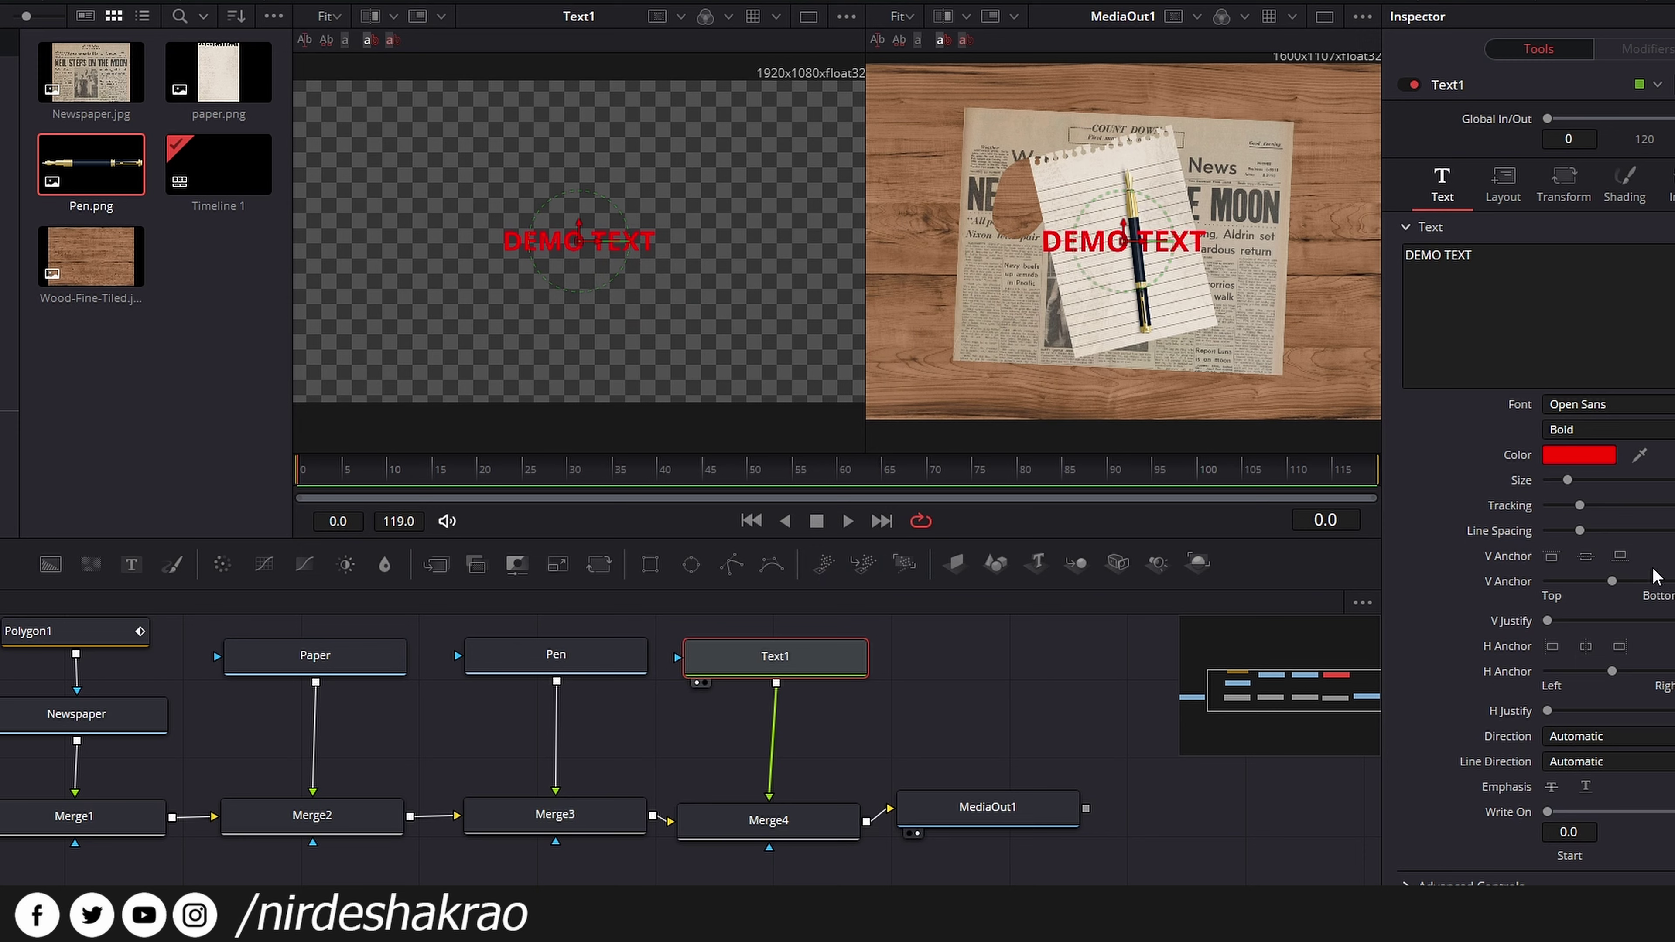
left_click_drag(1580, 484, 1591, 491)
- Recolour the text through a rust tone to a final bright teal (#20deb5)
left_click(1567, 464)
left_click(1071, 333)
left_click(1035, 322)
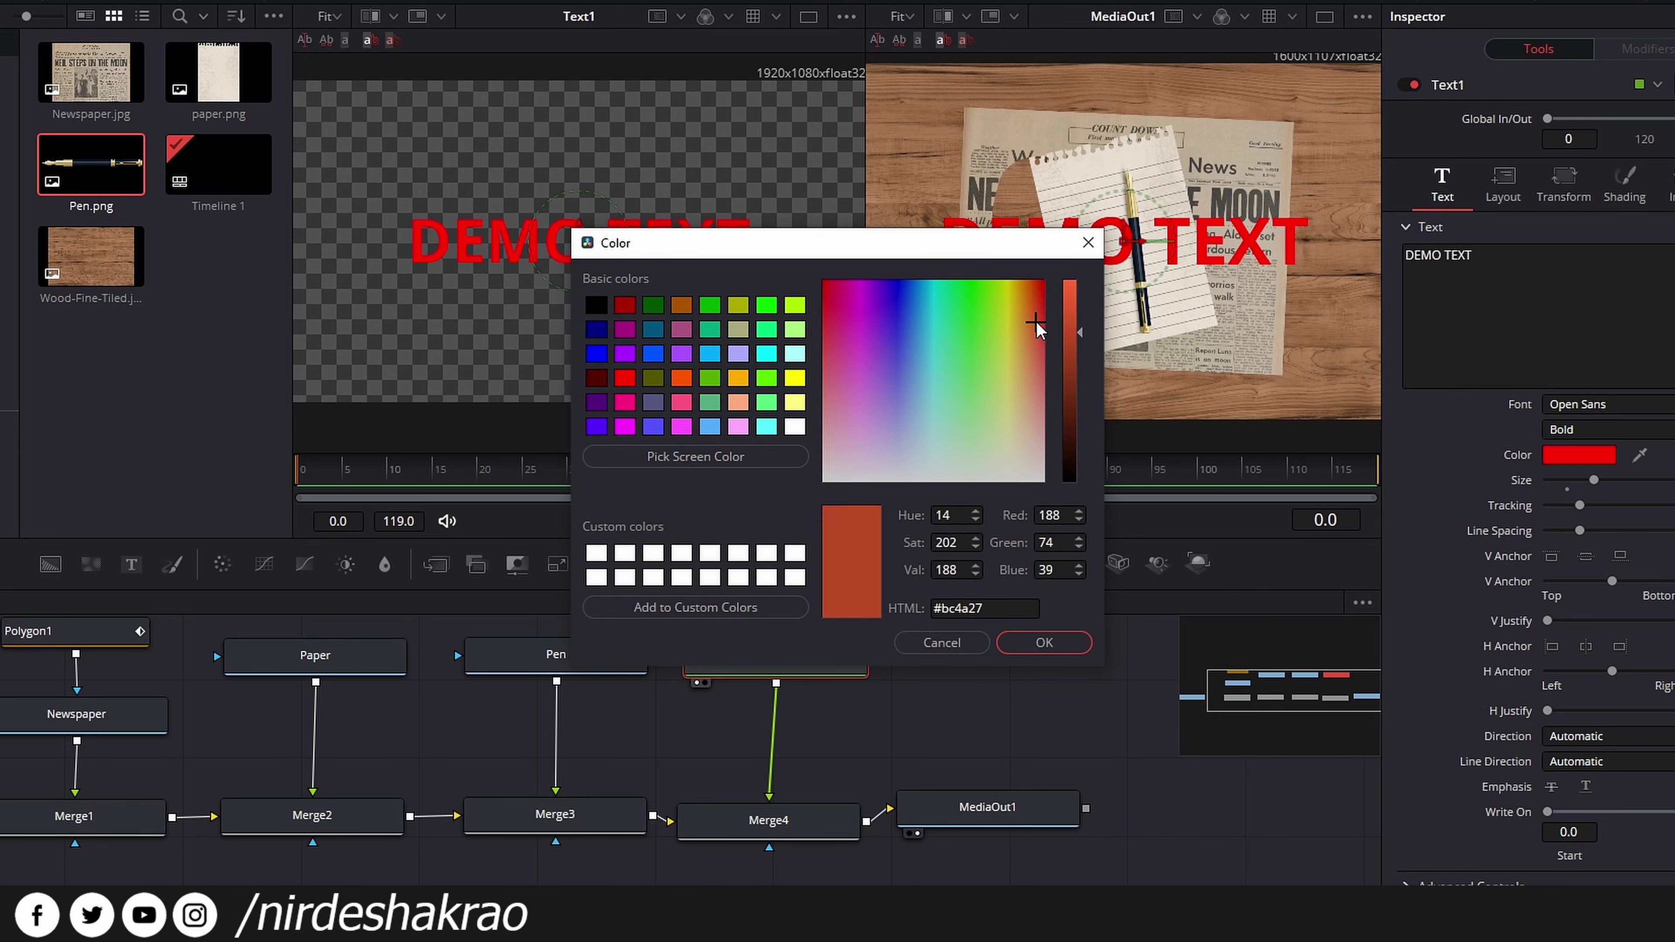
left_click(1053, 639)
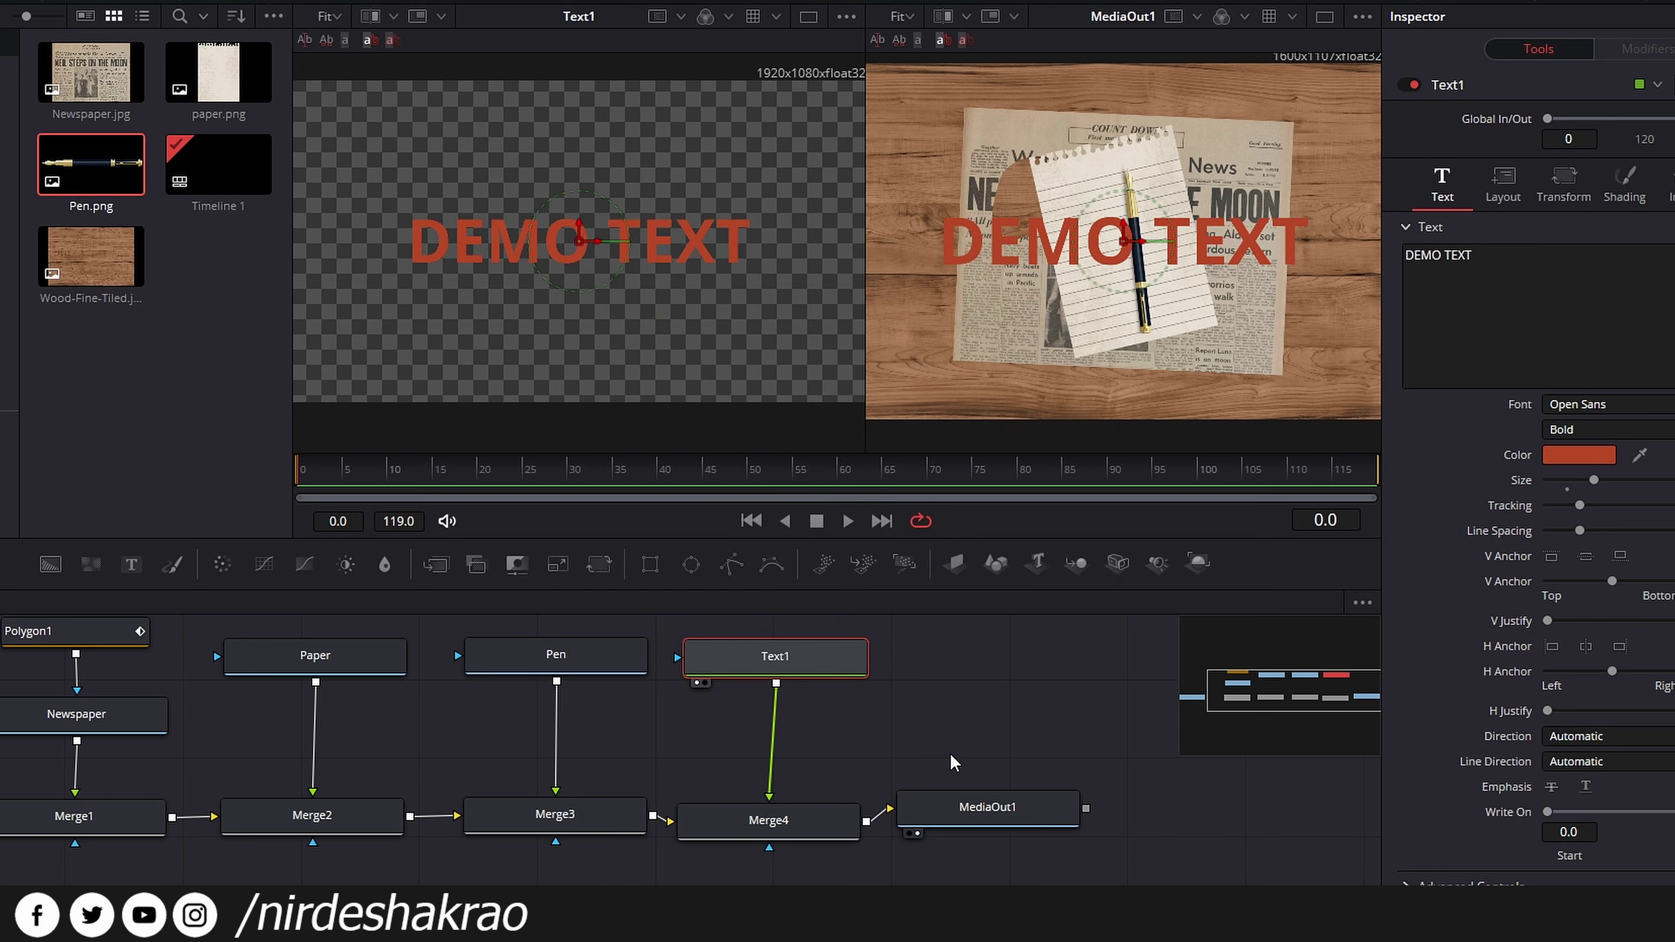
left_click(1578, 457)
left_click(967, 328)
left_click_drag(1077, 322, 1076, 306)
left_click_drag(975, 327, 942, 309)
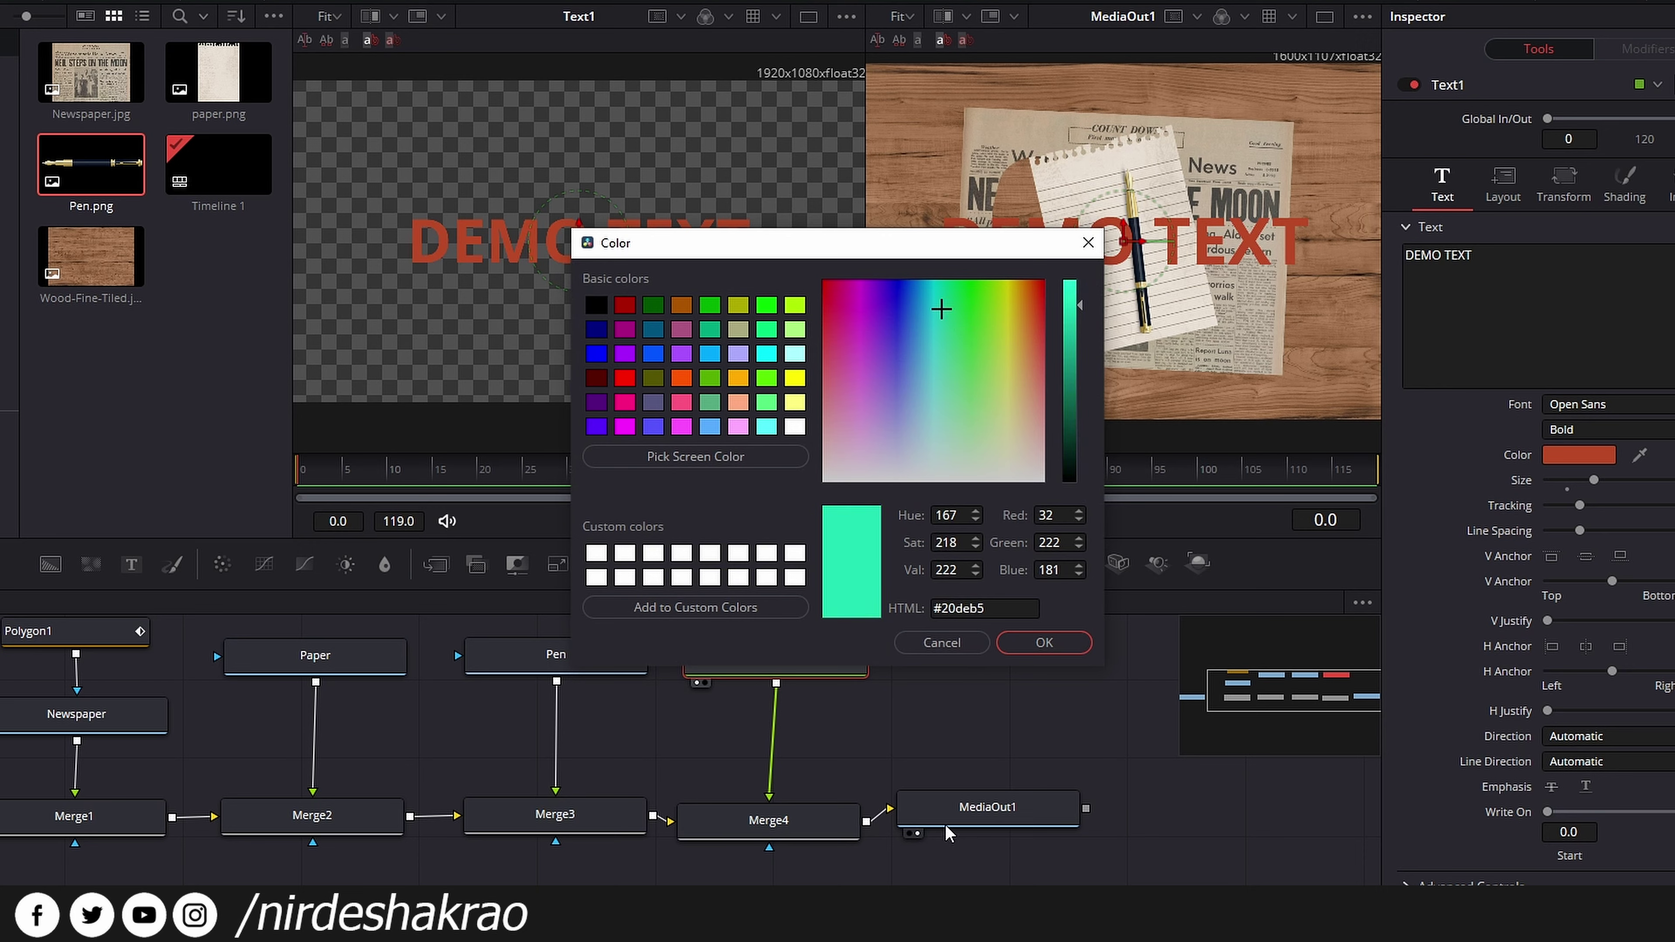
left_click(1043, 645)
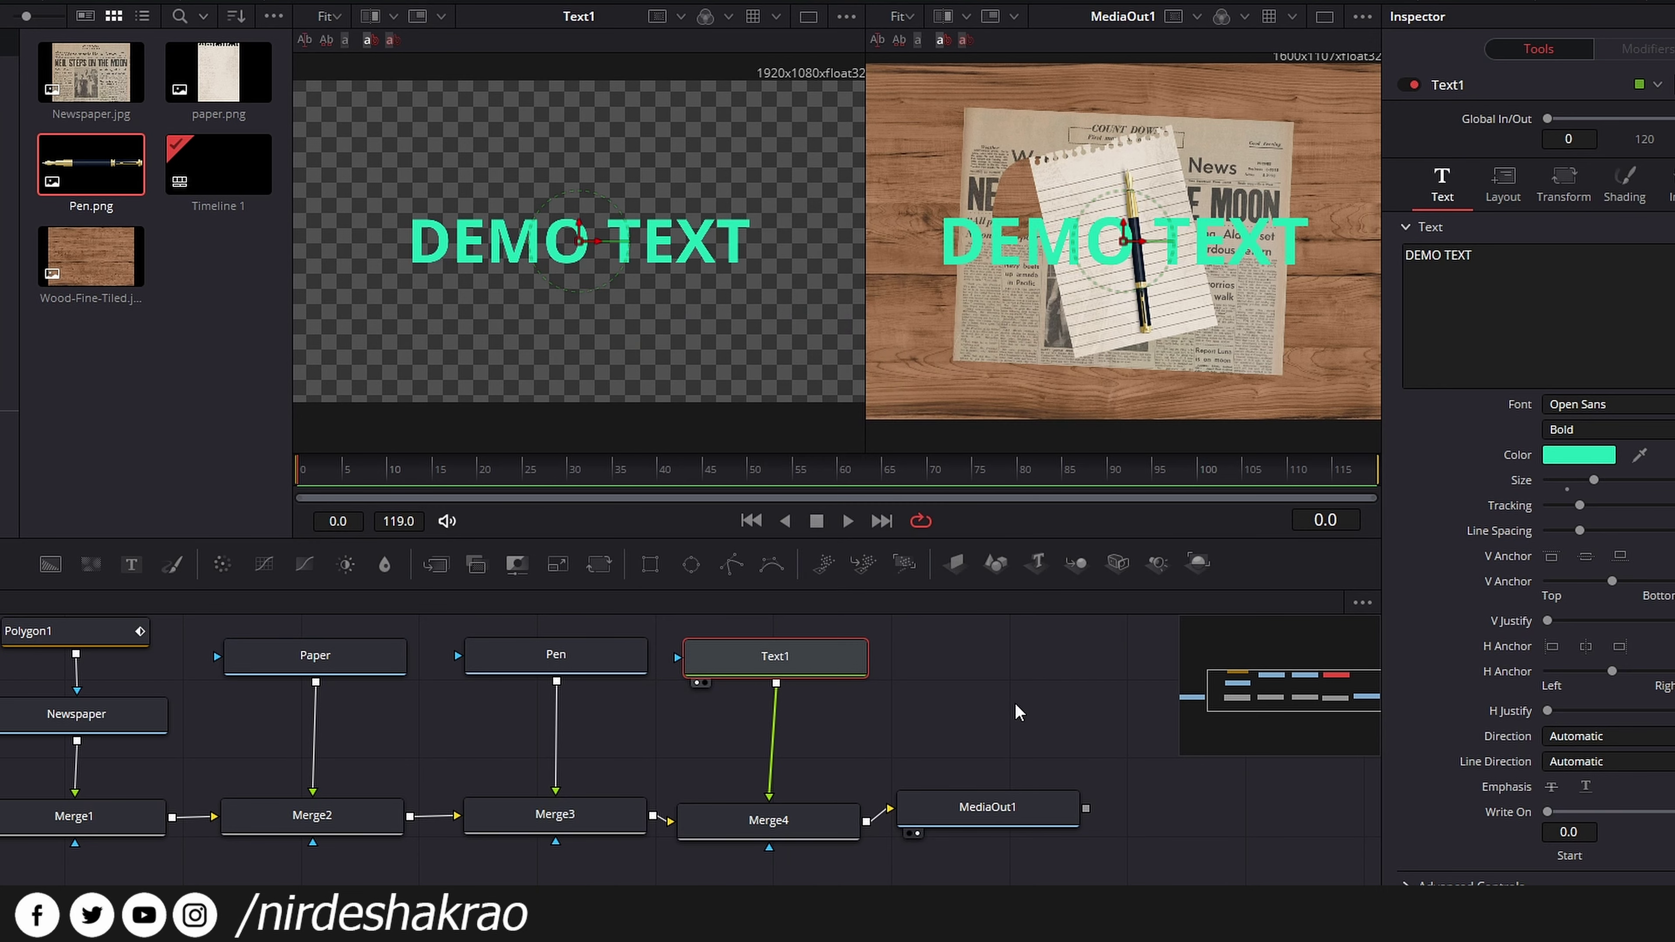
mouse_move(976, 769)
left_mouse_down()
mouse_move(827, 760)
mouse_move(852, 767)
left_mouse_up()
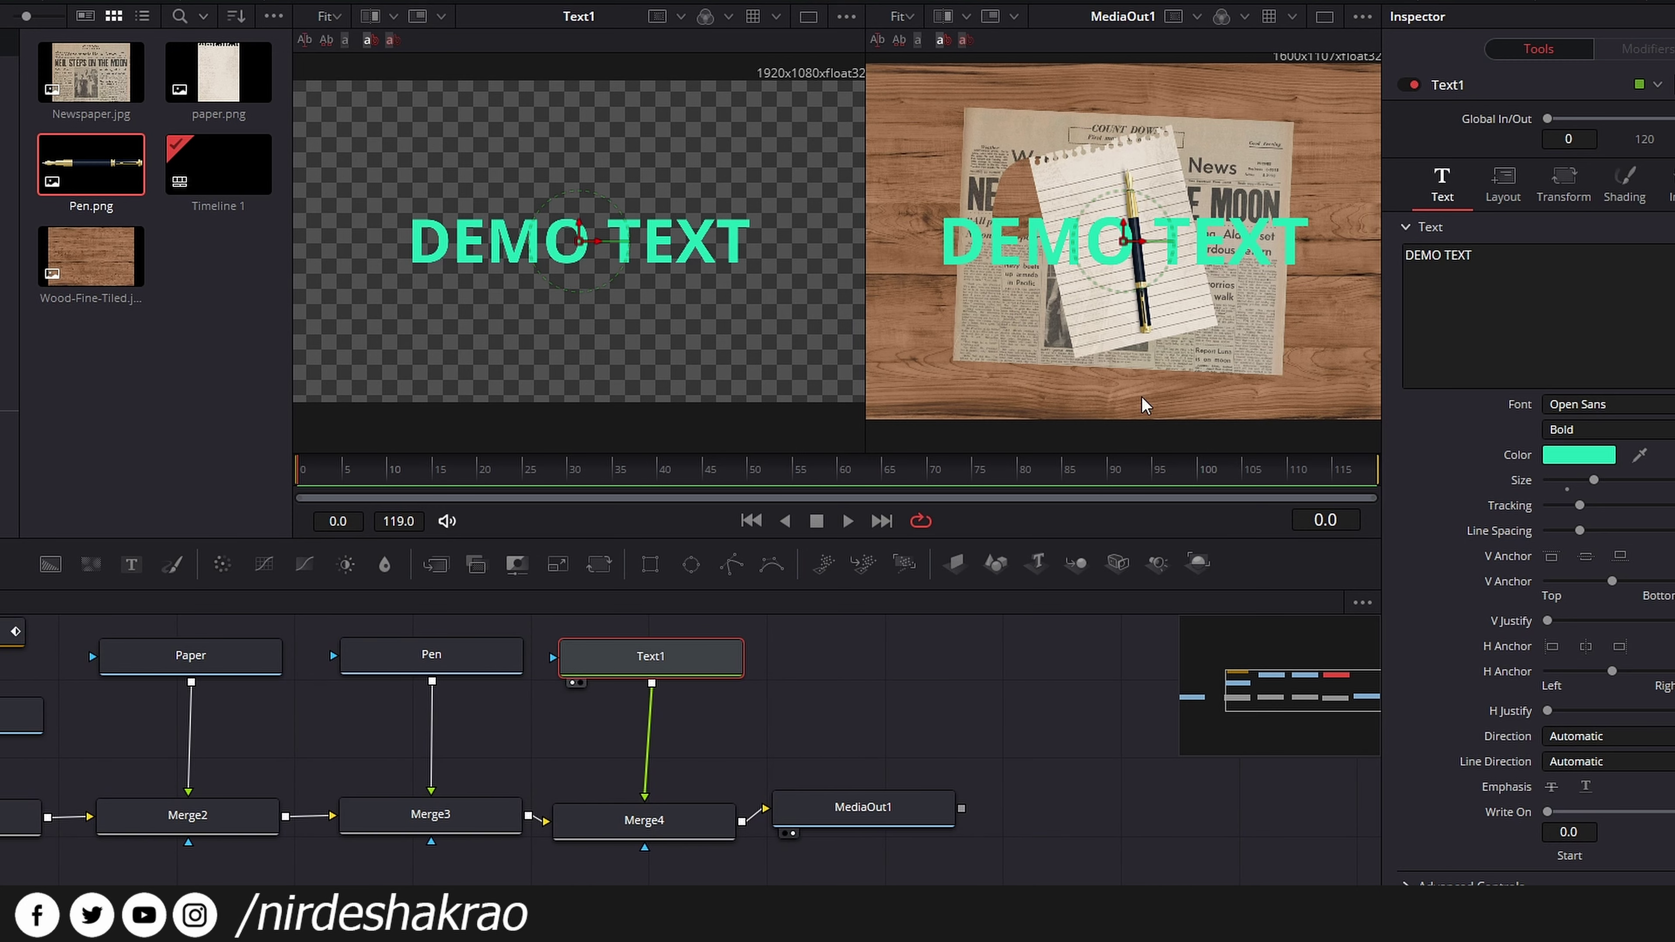
- Shift Text1, Merge4 and MediaOut1 right and insert a Blur node after Merge3
left_click_drag(1005, 663, 552, 857)
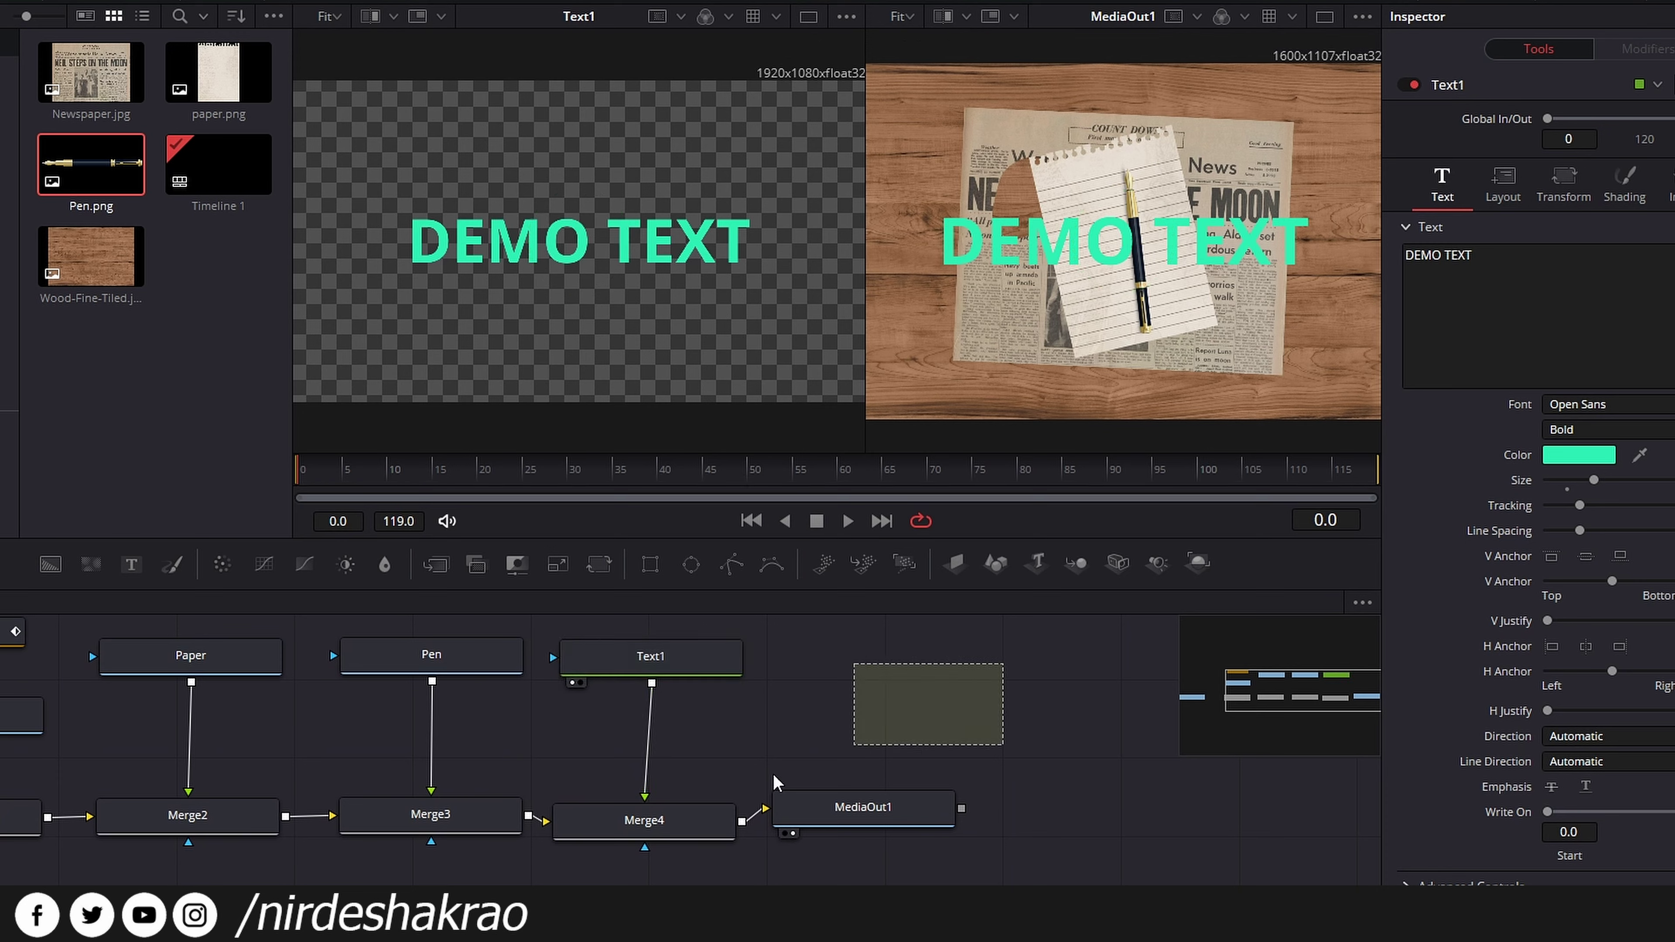
left_click_drag(644, 829, 802, 818)
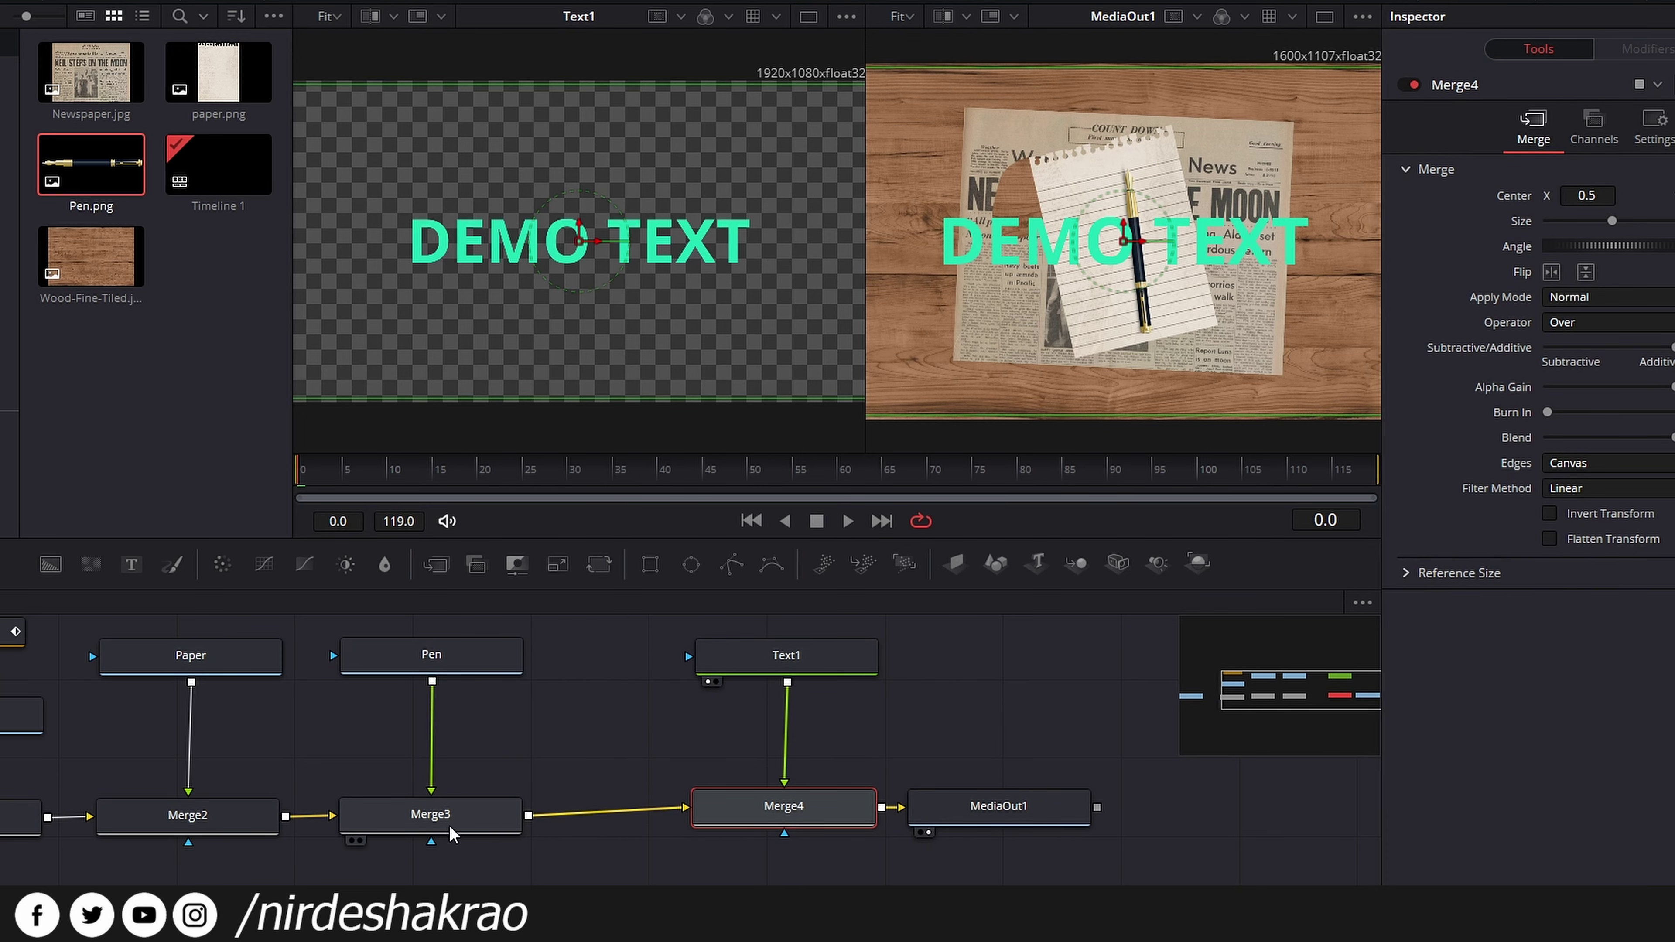
left_click(515, 829)
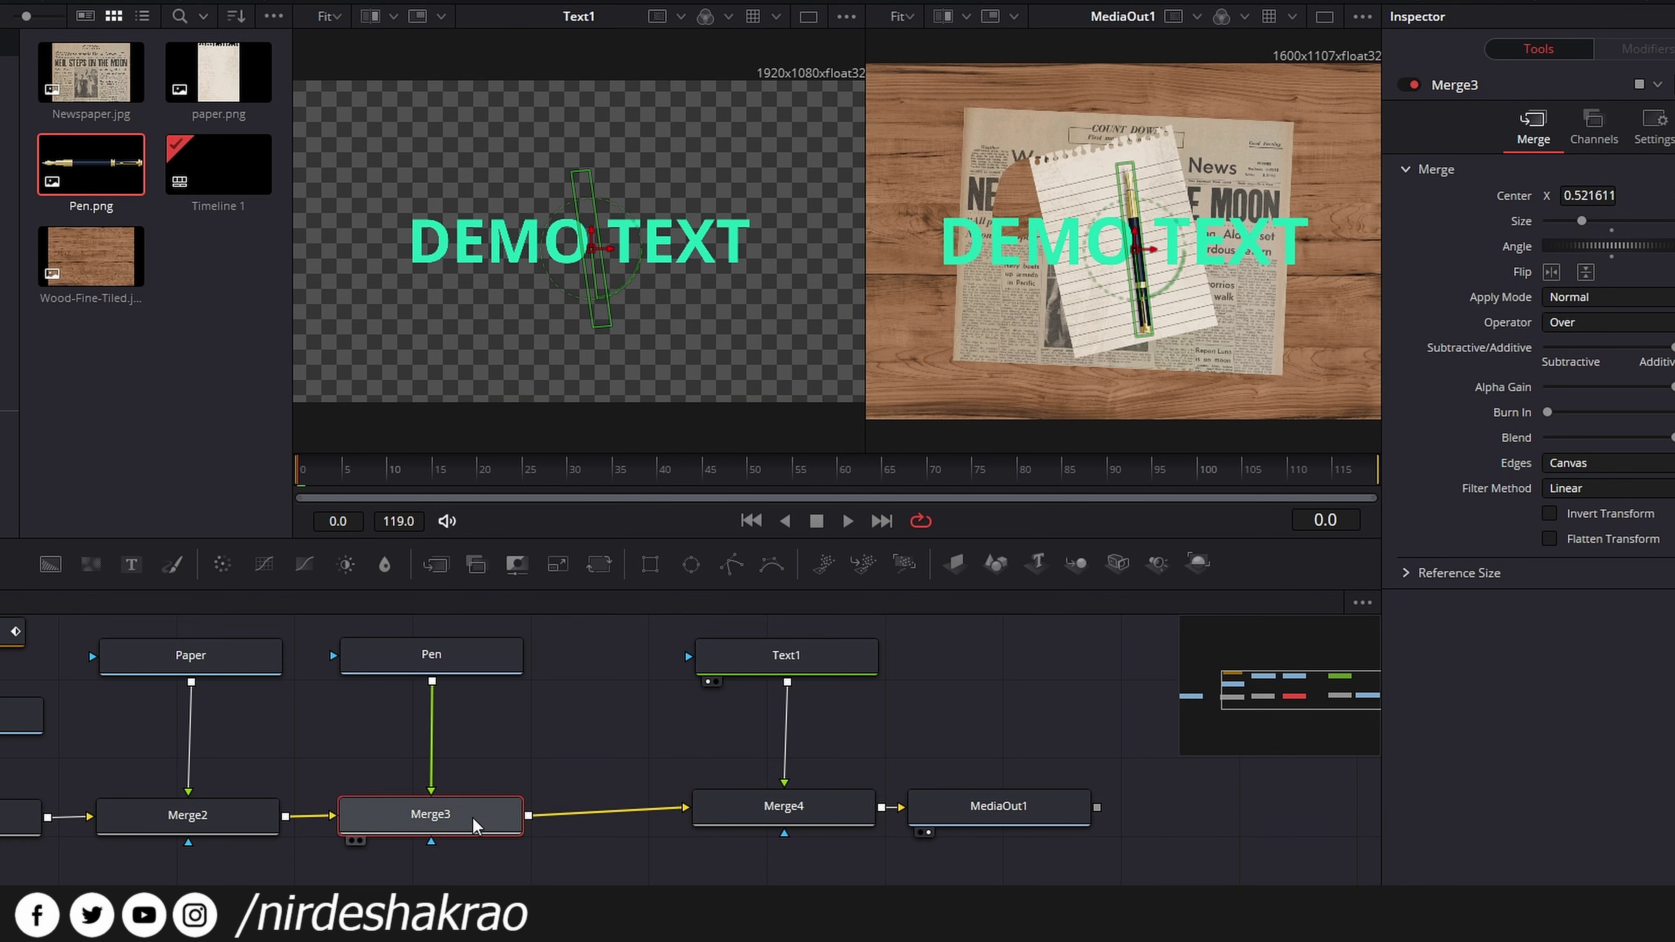
left_click(385, 566)
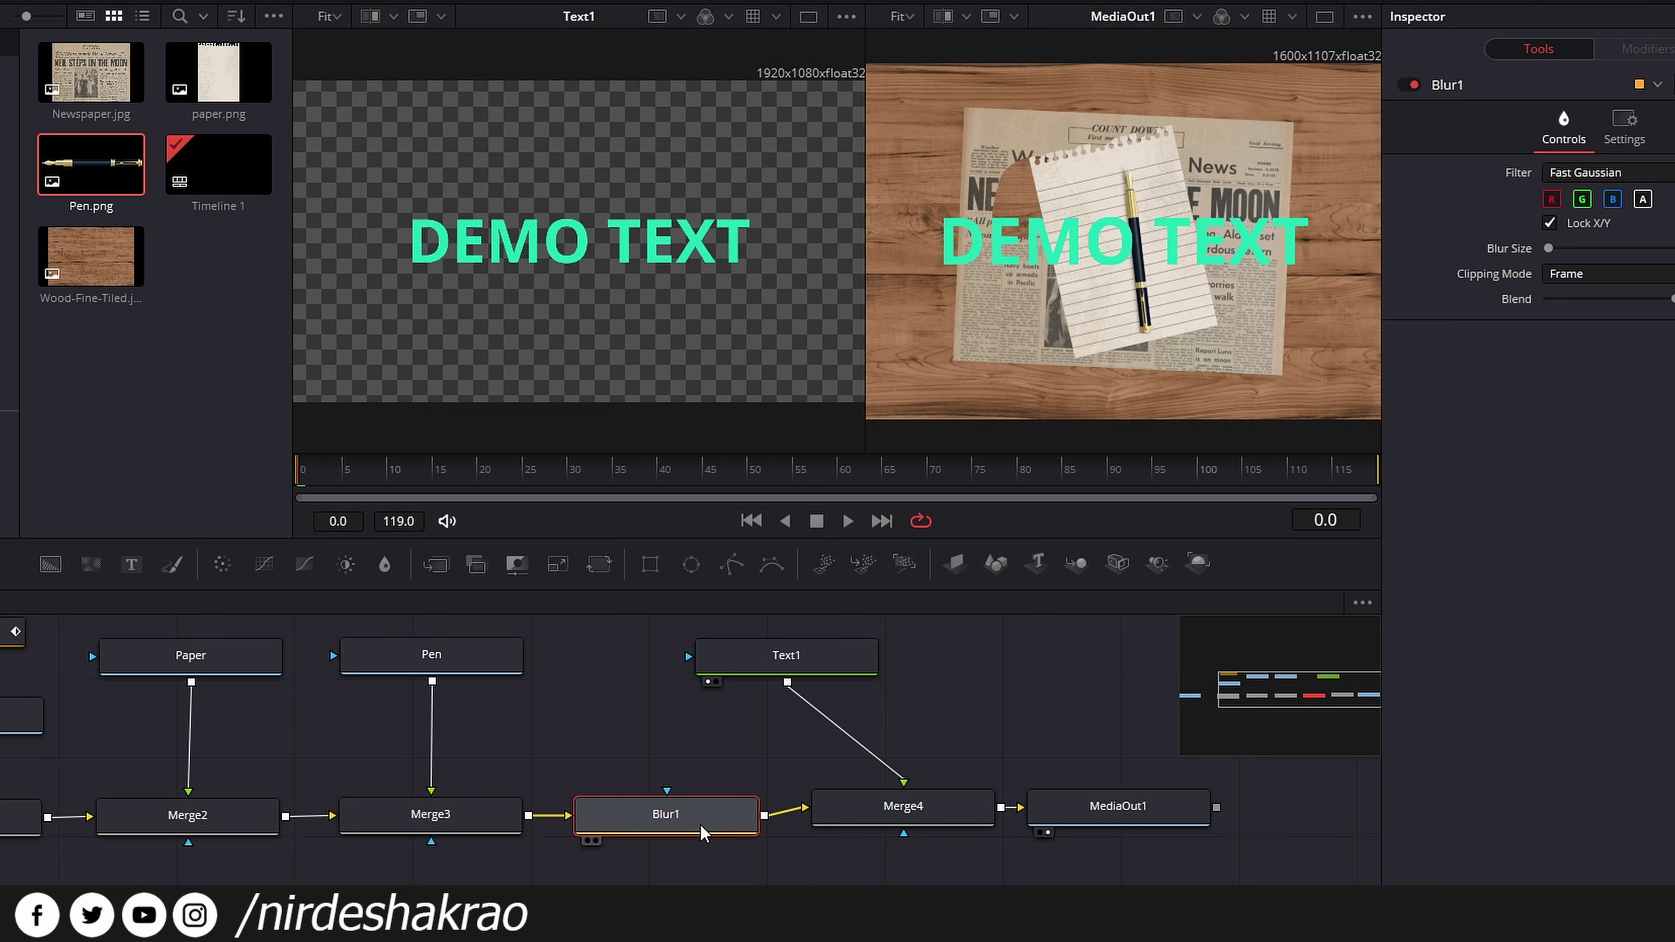
- Line Text1 up above Merge4 and raise Blur1's size to blur the background strongly
left_click_drag(825, 663, 932, 665)
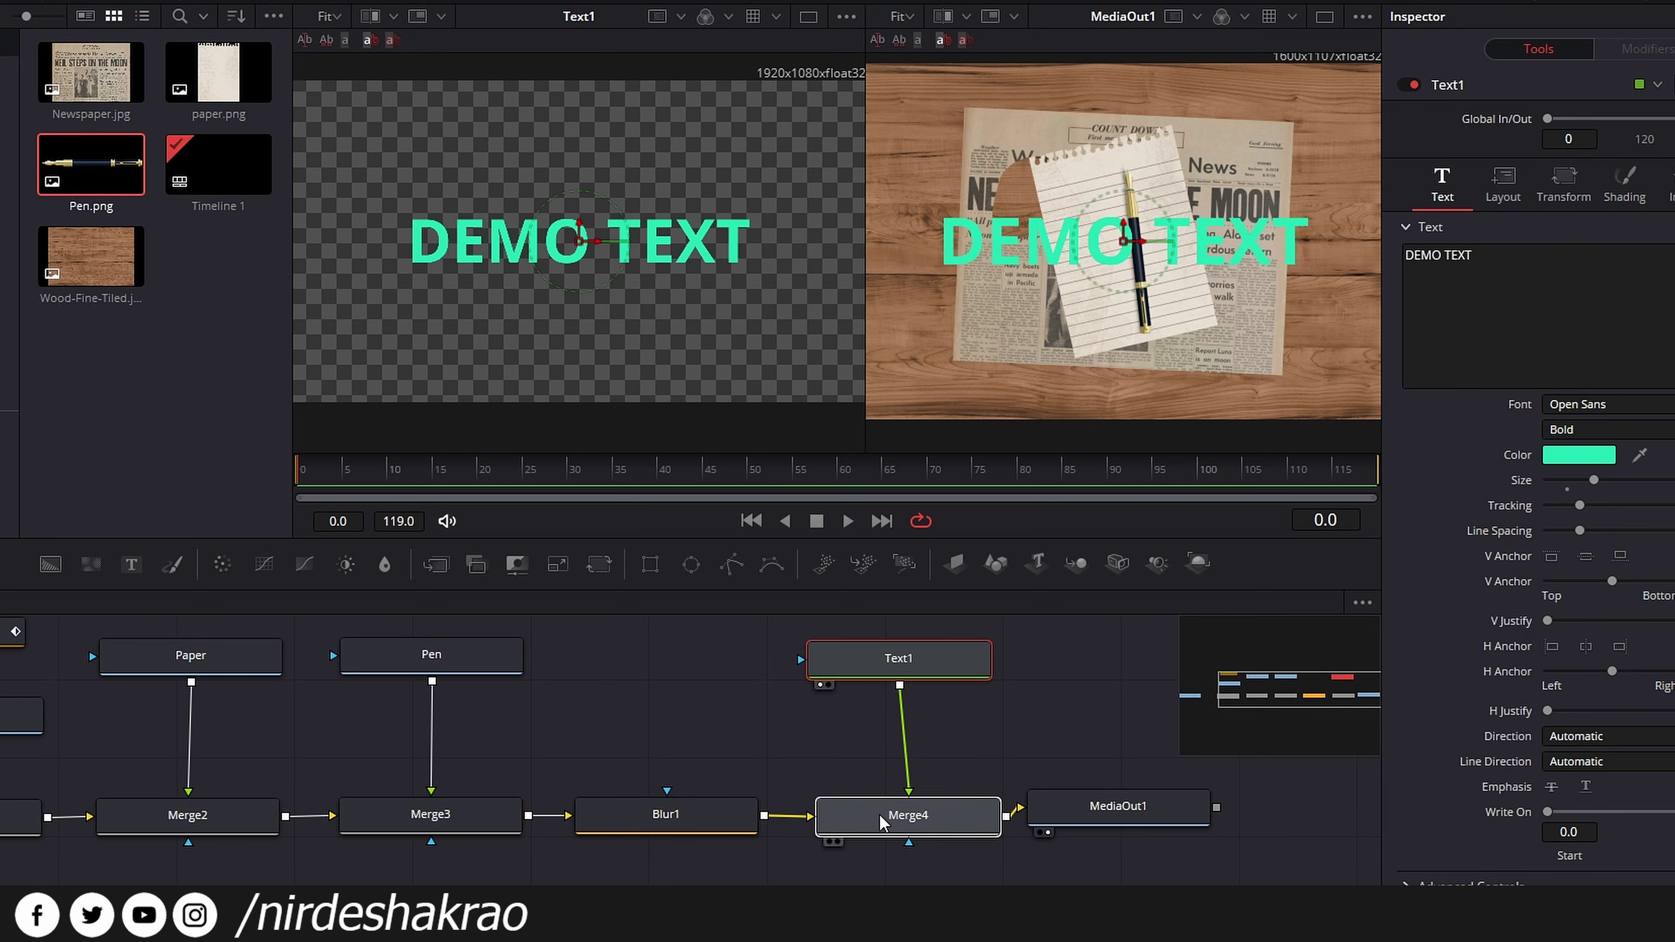
left_click_drag(880, 812, 885, 823)
left_click(1143, 812)
left_click_drag(966, 678, 973, 679)
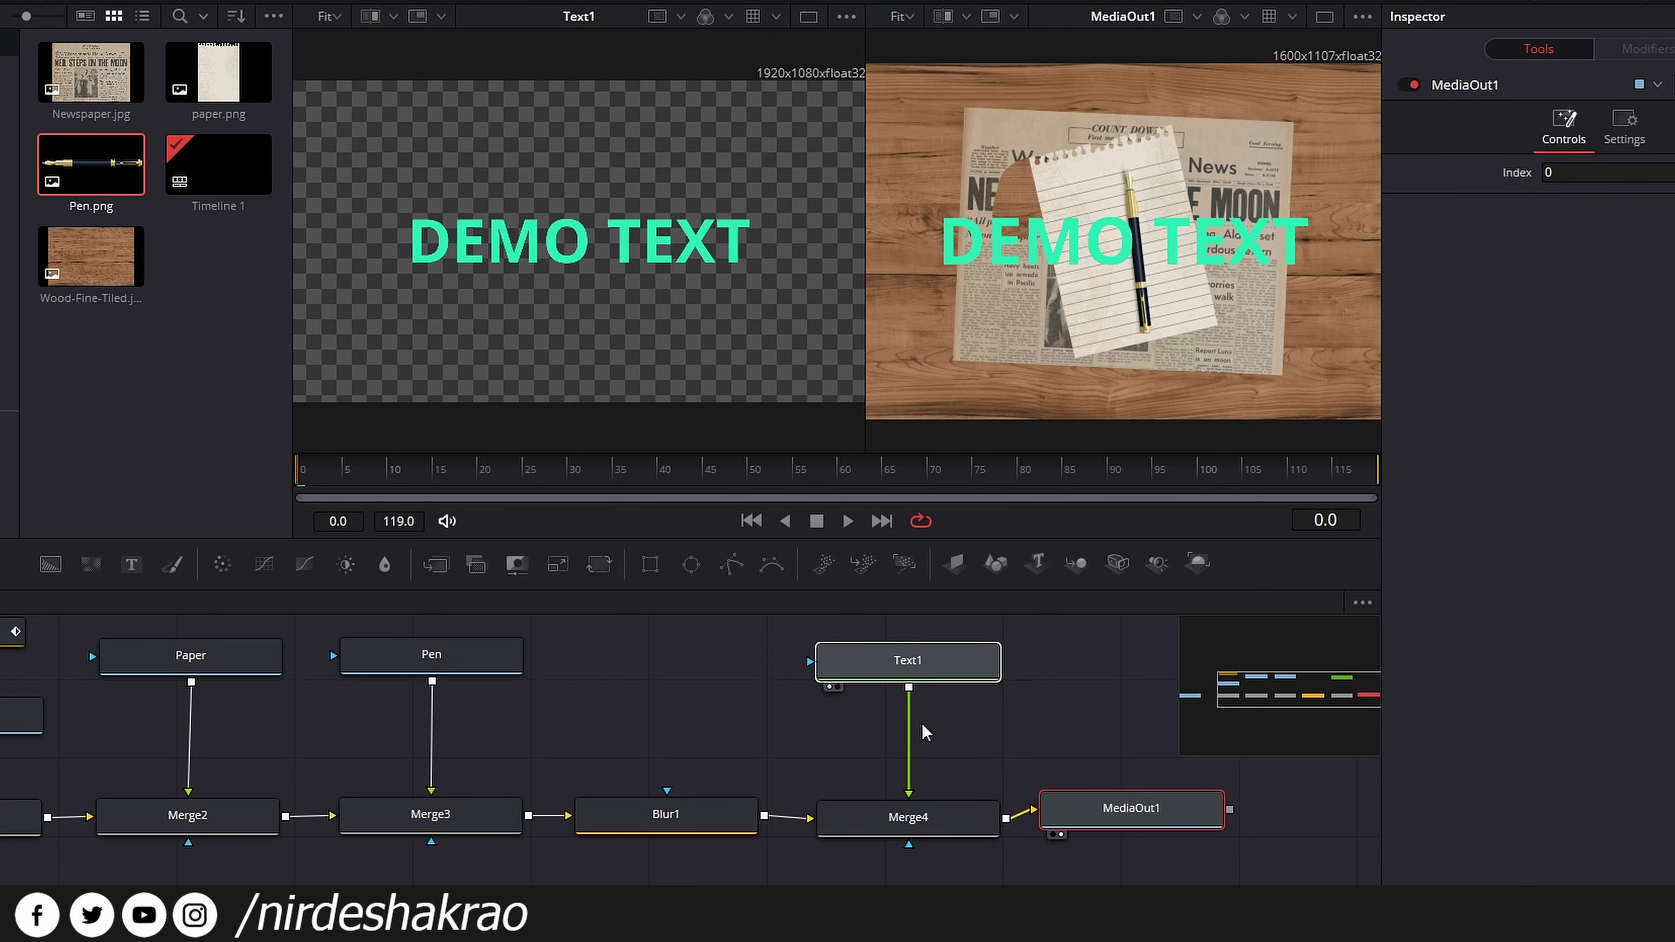
left_click(676, 833)
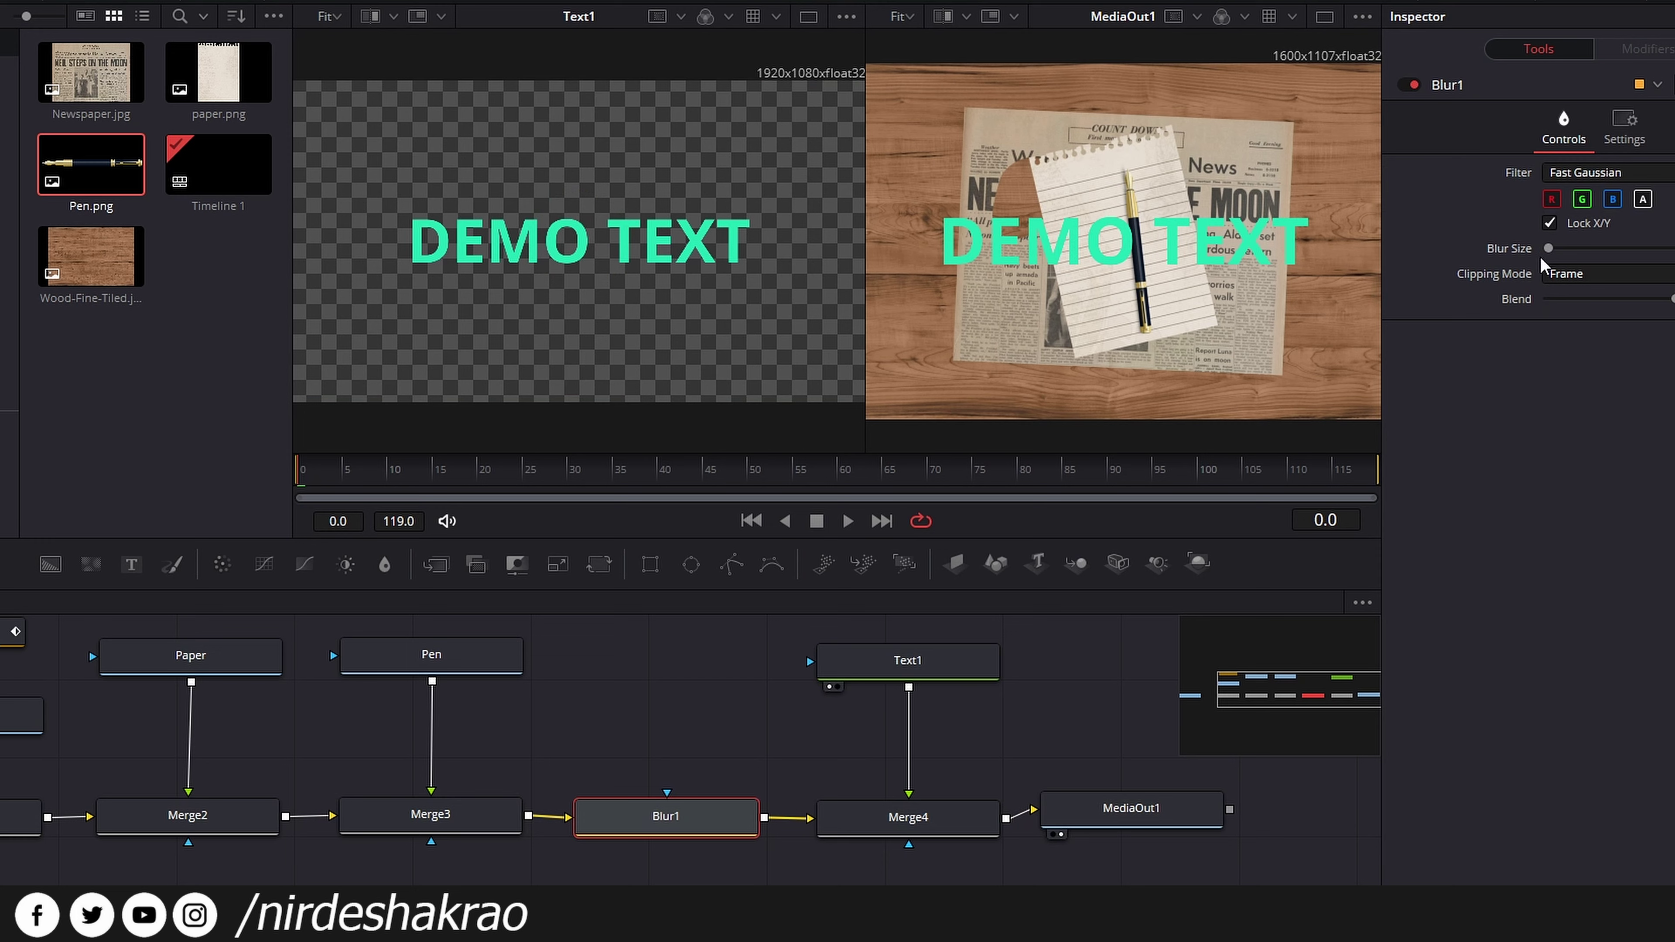
left_click_drag(1549, 248, 1558, 254)
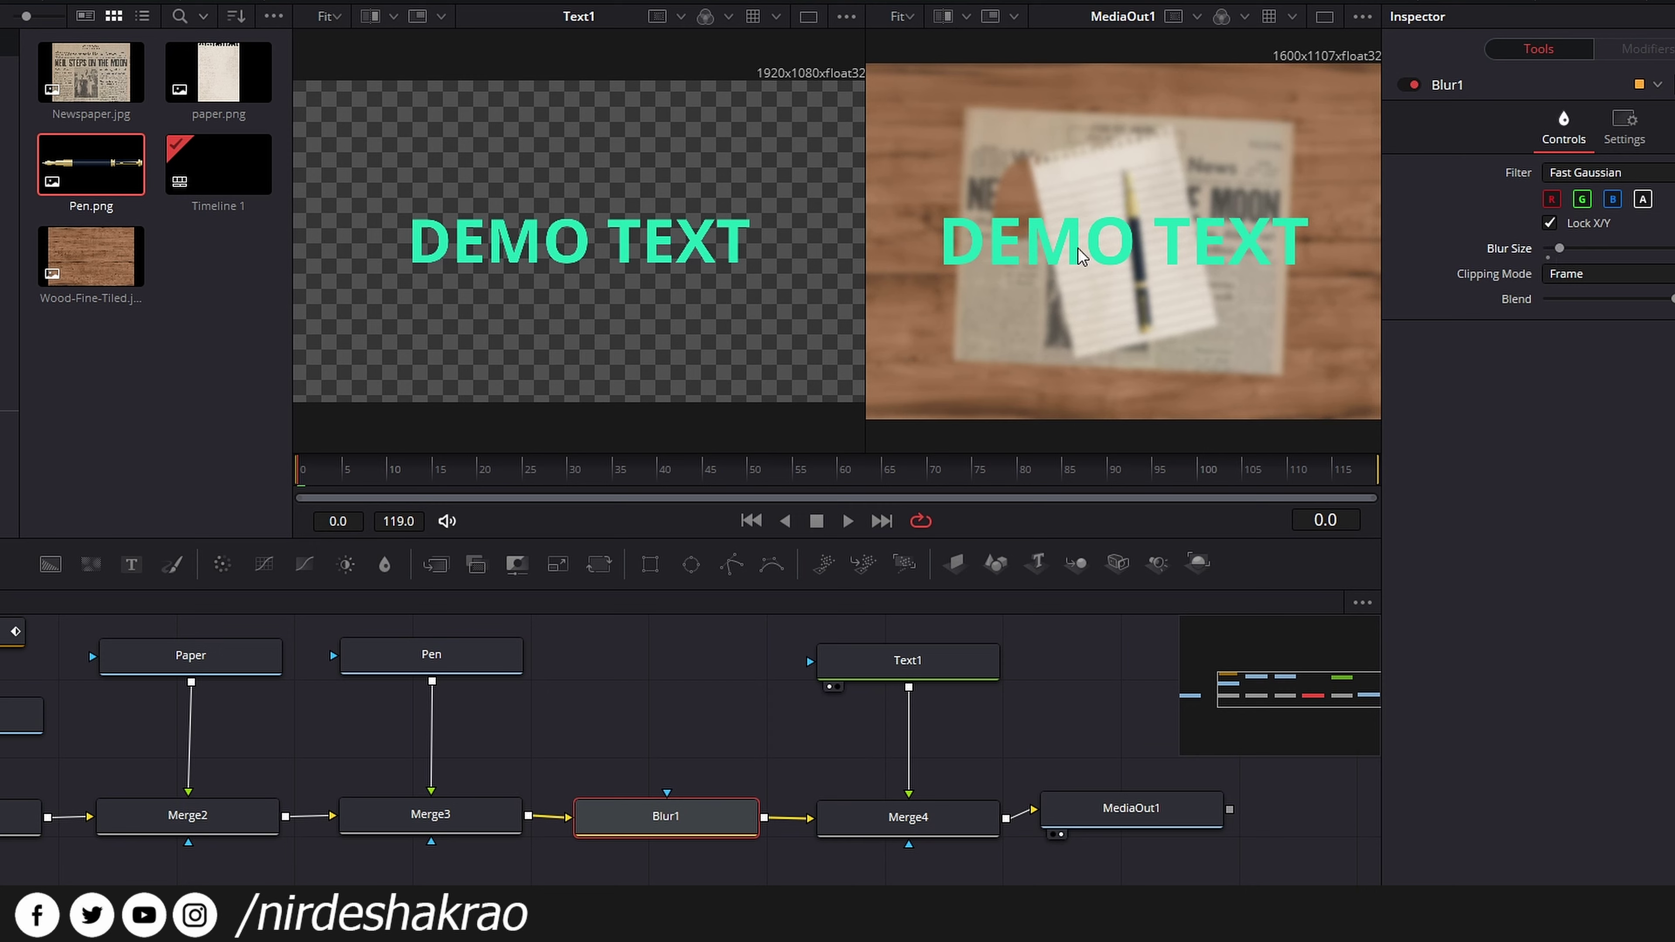
- Lower Blur1's blur amount slightly, checking Merge4 and Text1 settings along the way
left_click_drag(1561, 251, 1558, 248)
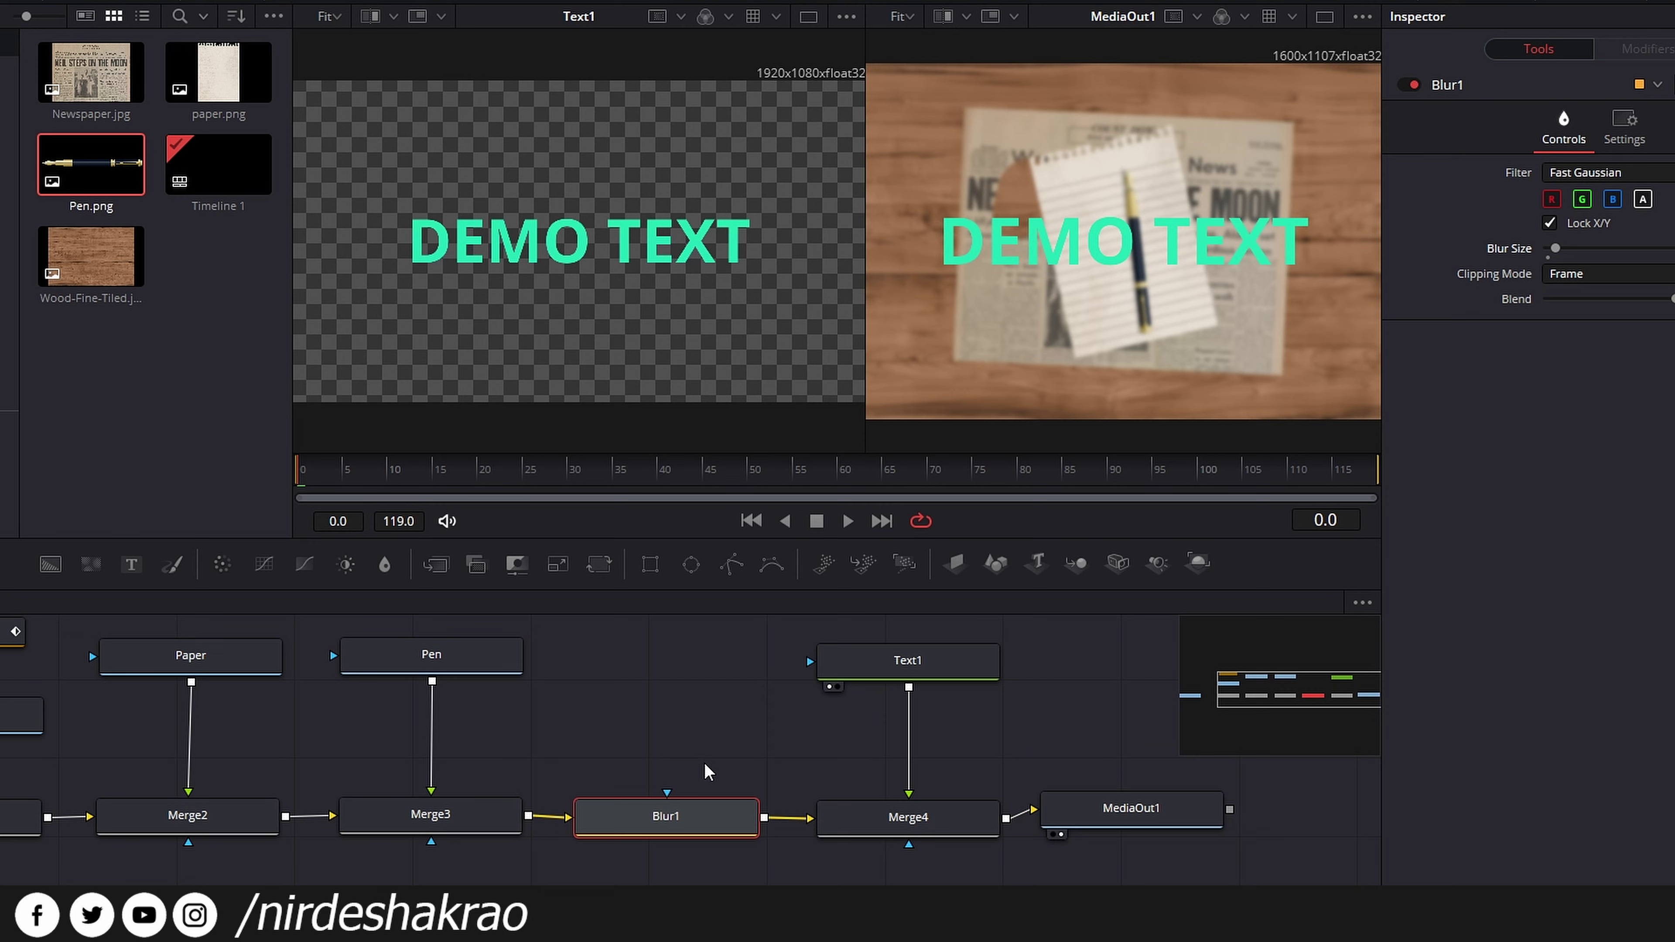
left_click(938, 816)
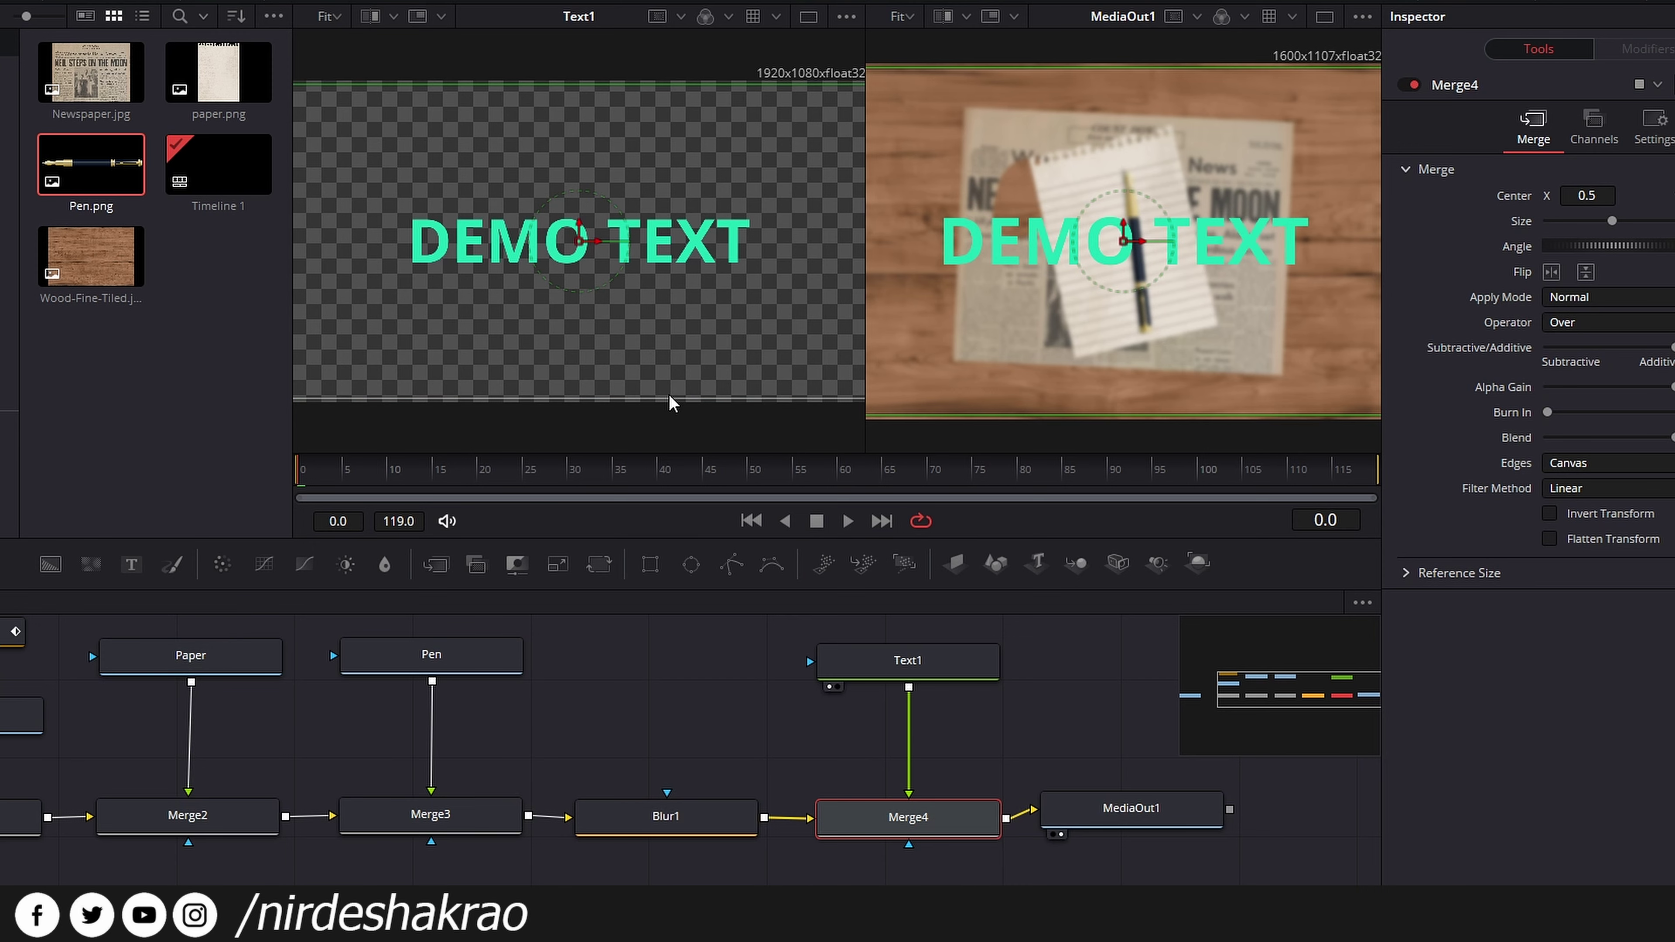
left_click(964, 660)
left_click(668, 820)
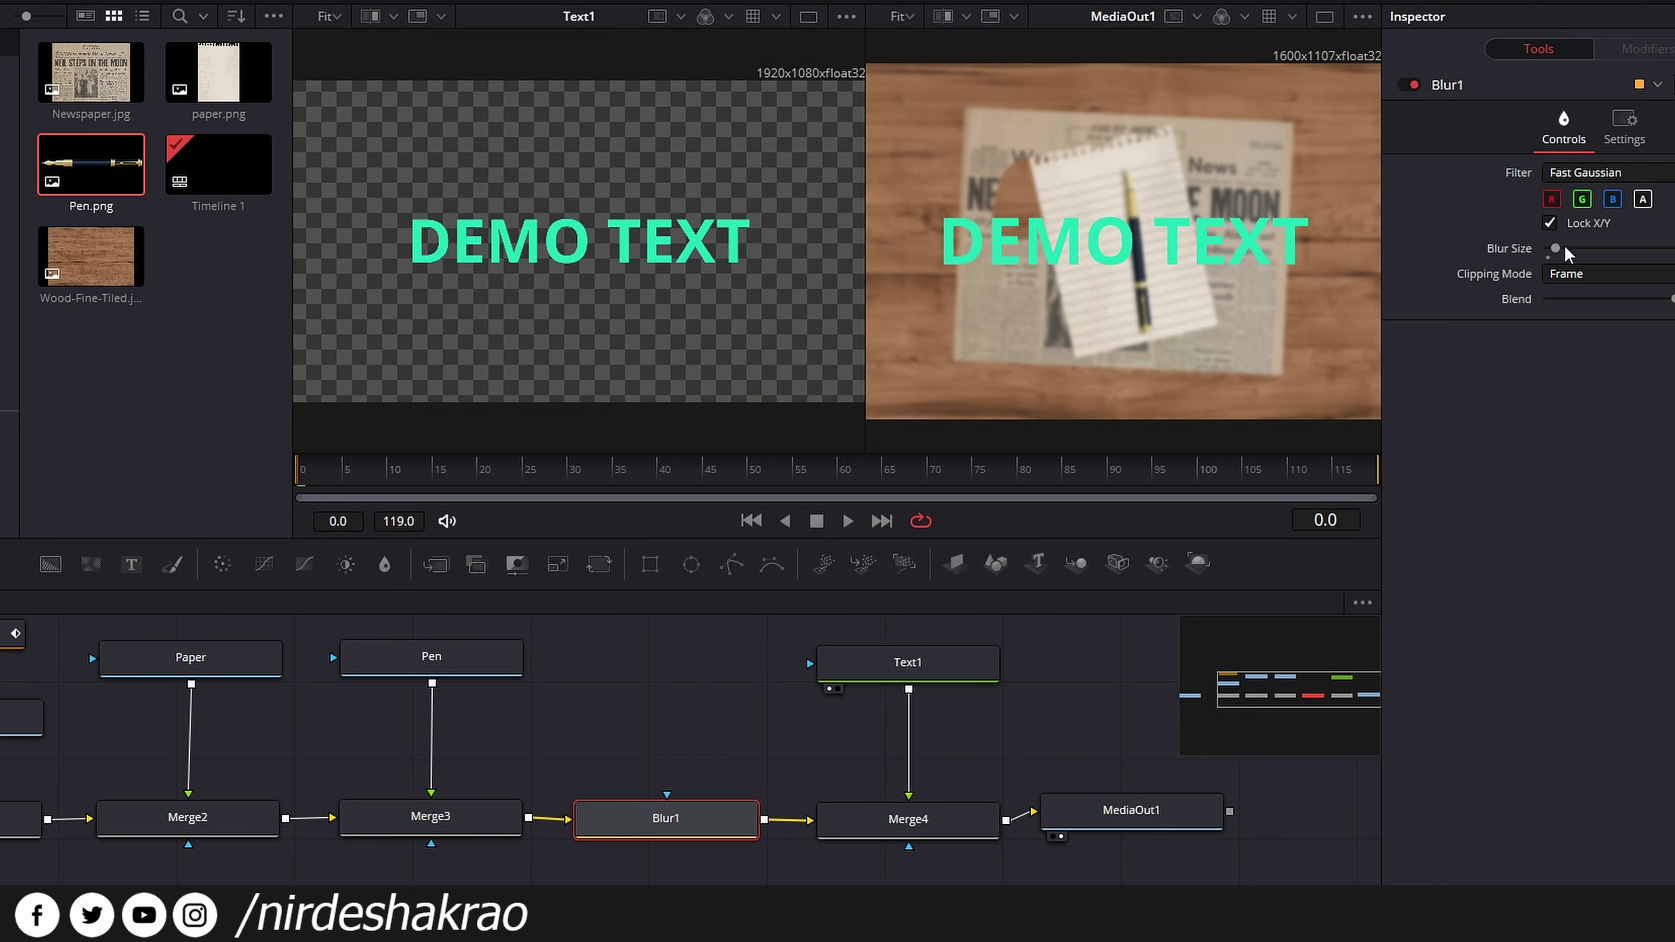
left_click_drag(1554, 248, 1552, 246)
left_click(923, 661)
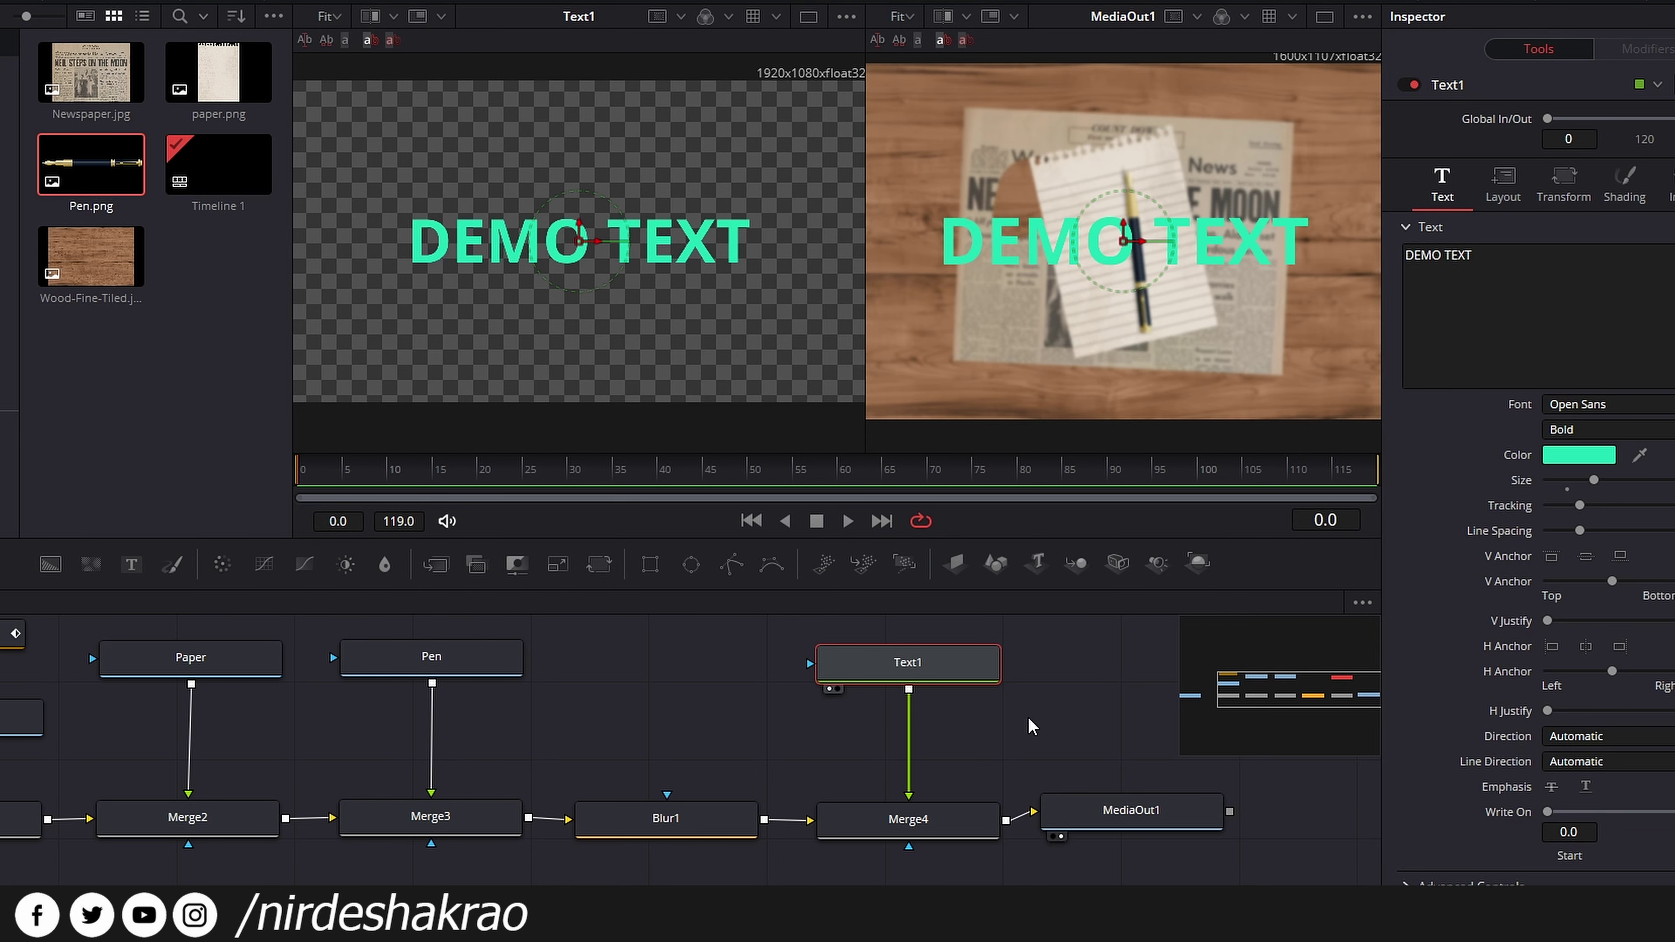
left_click_drag(1029, 726, 916, 711)
left_click(981, 704)
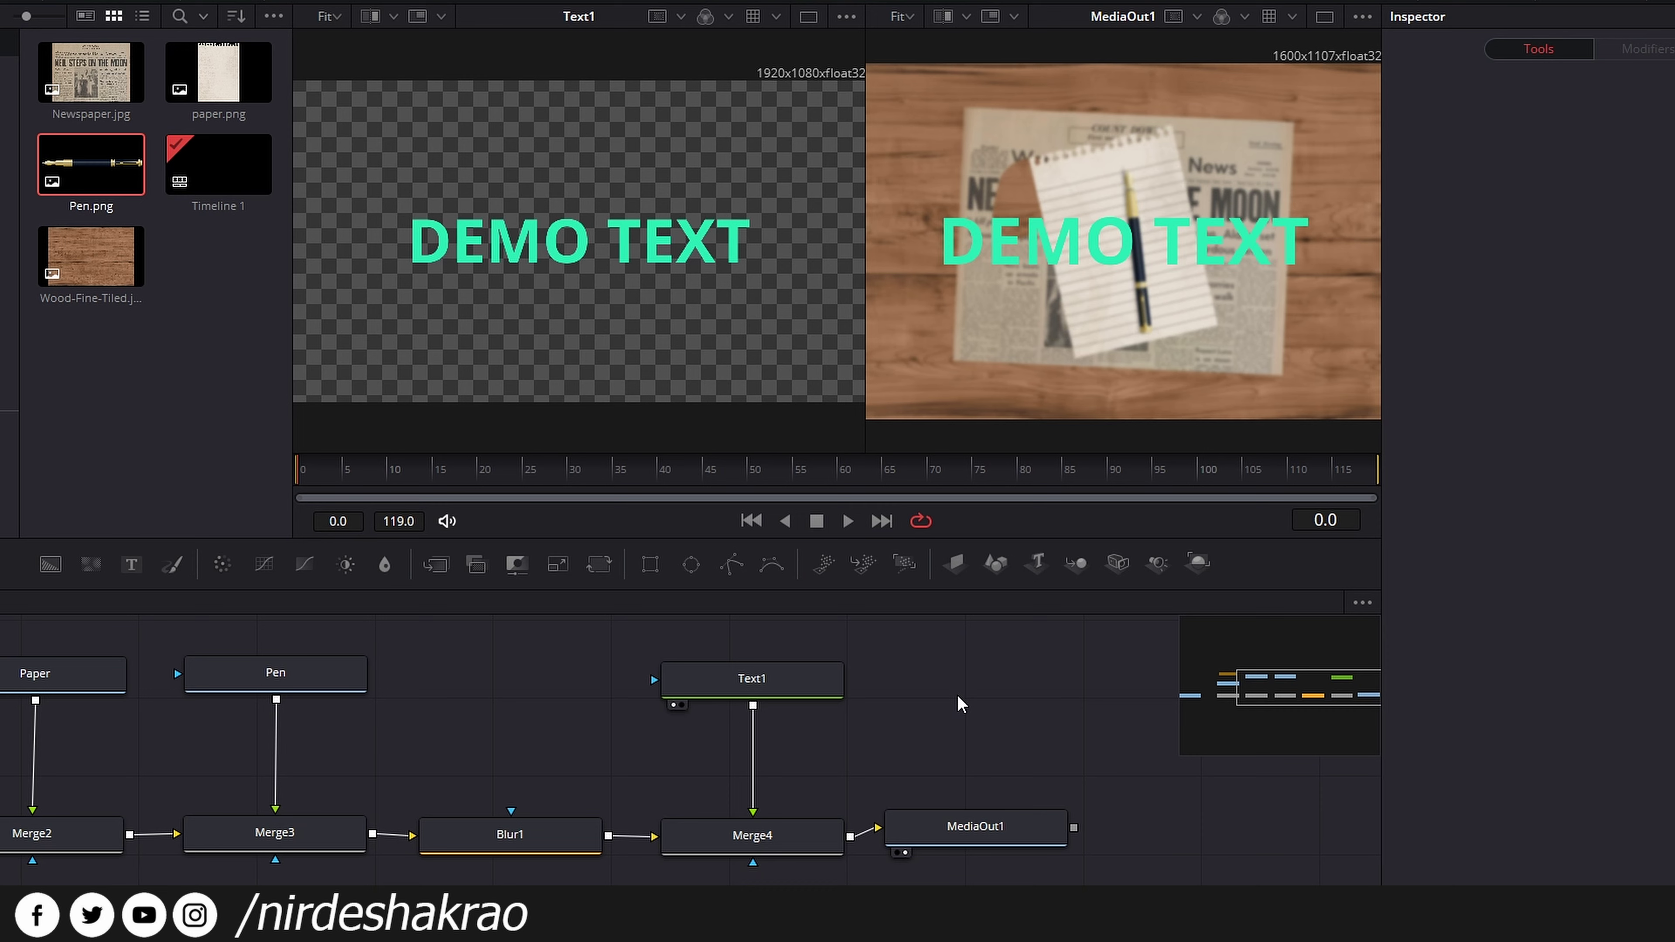
- Add a Drop Shadow node from the tool picker's full tool list
key("ctrl+space")
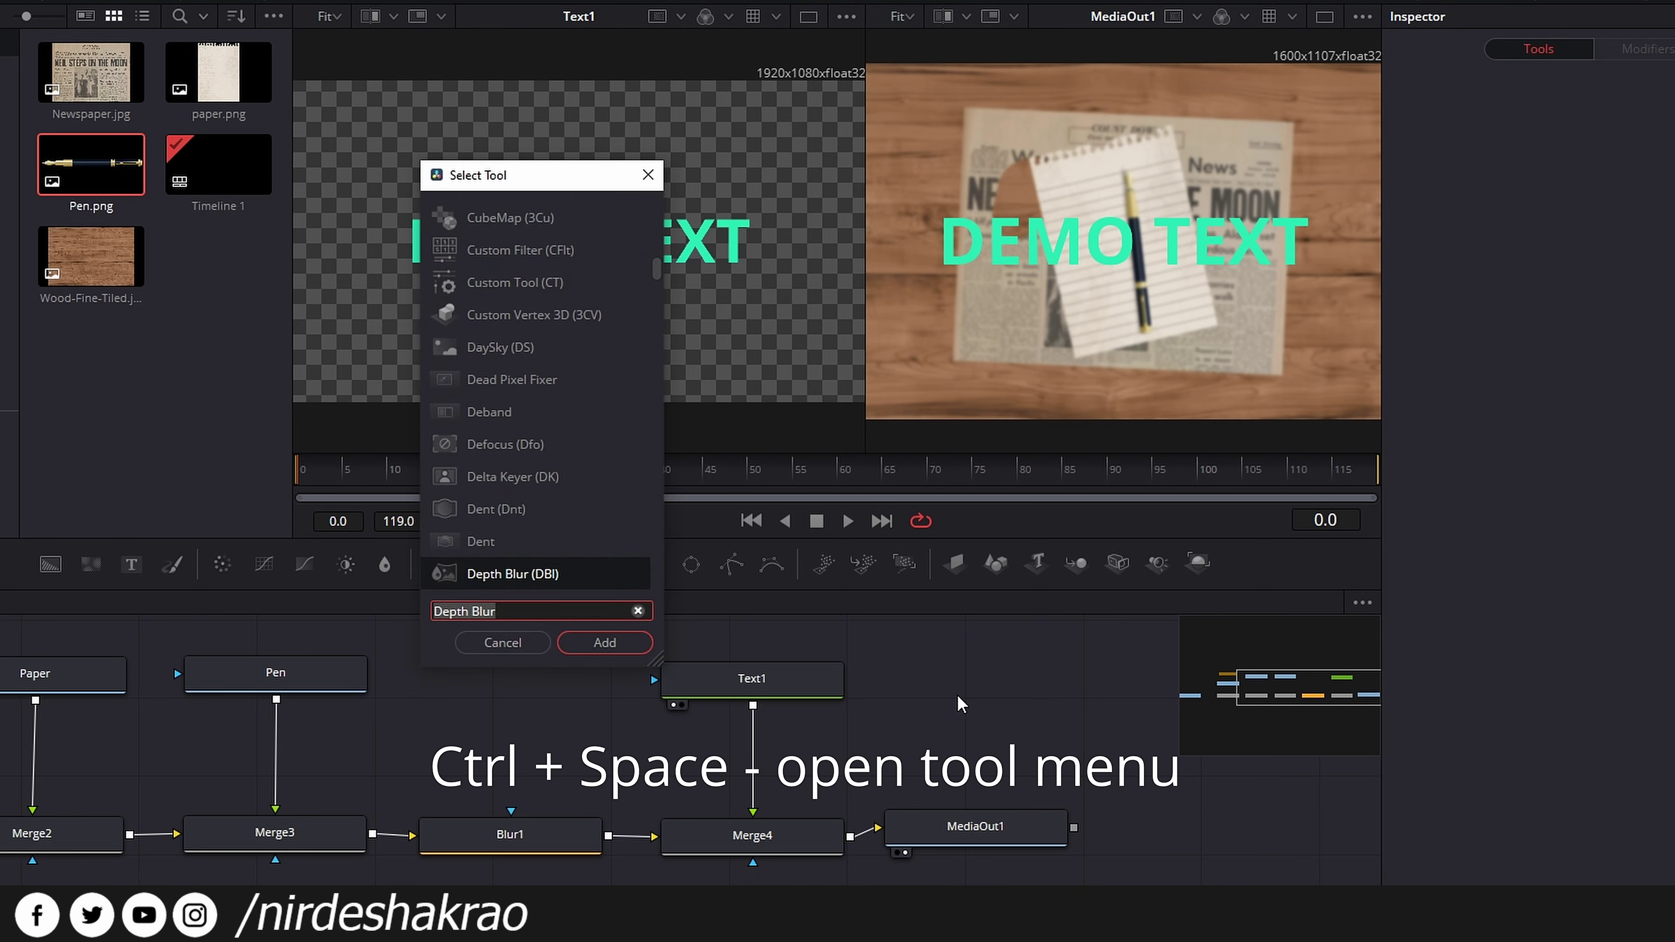
left_click_drag(510, 177, 493, 211)
scroll(571, 318, "down", 2)
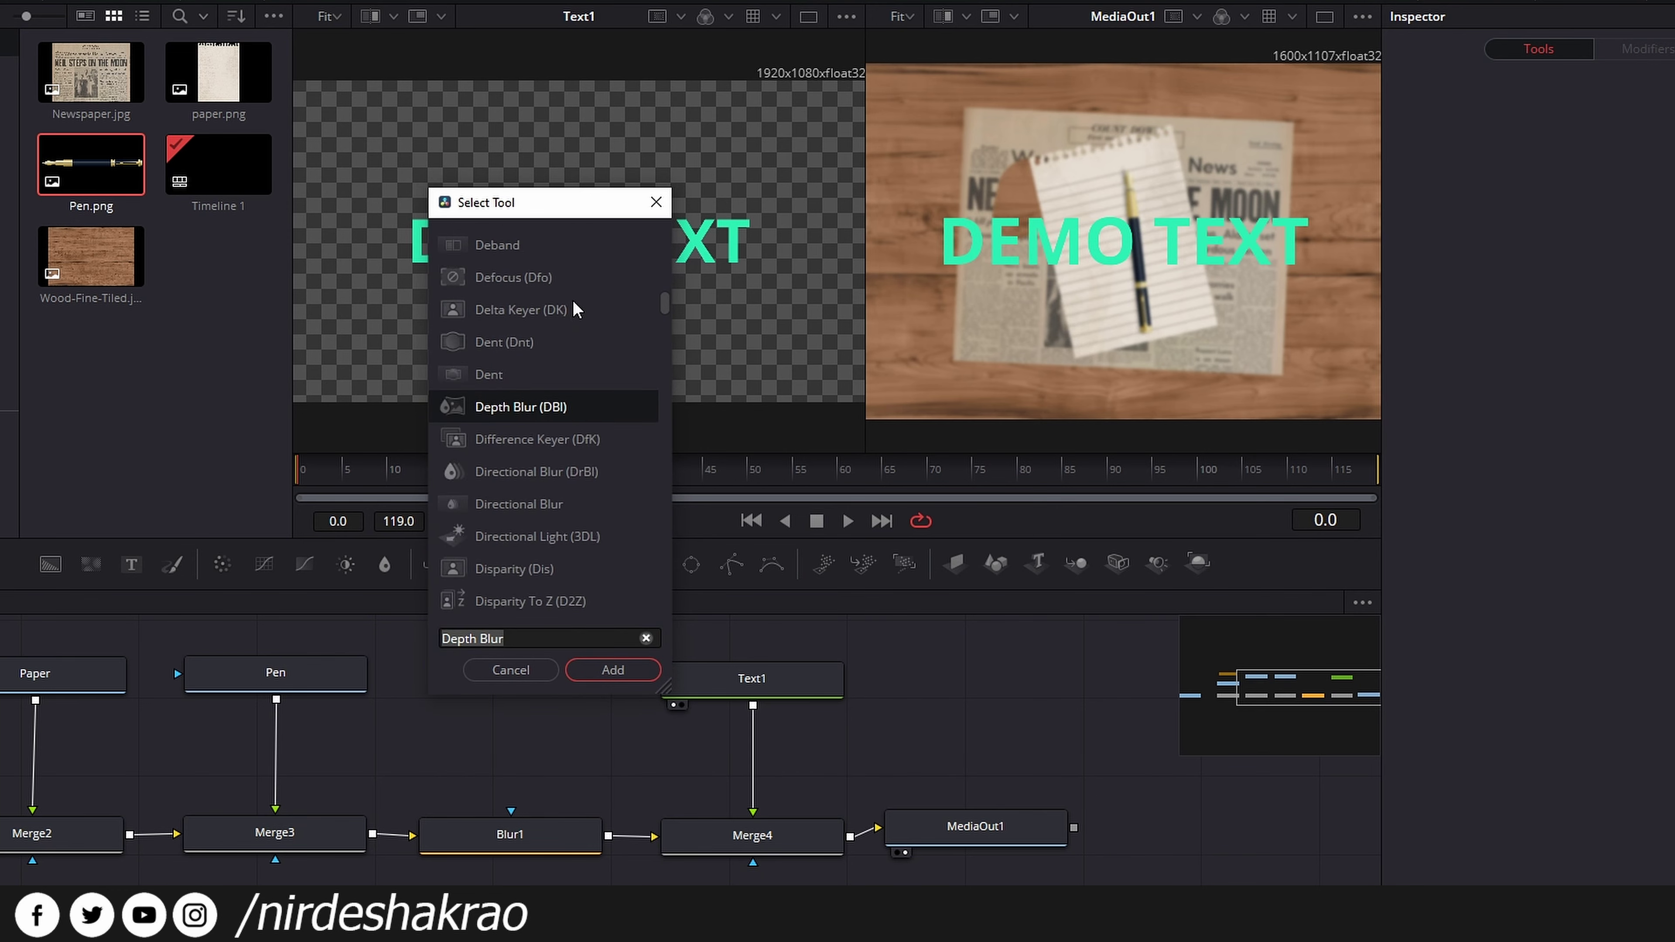
scroll(570, 318, "down", 4)
scroll(571, 318, "up", 5)
scroll(568, 318, "up", 1)
left_click(525, 278)
type("Copy Metadata")
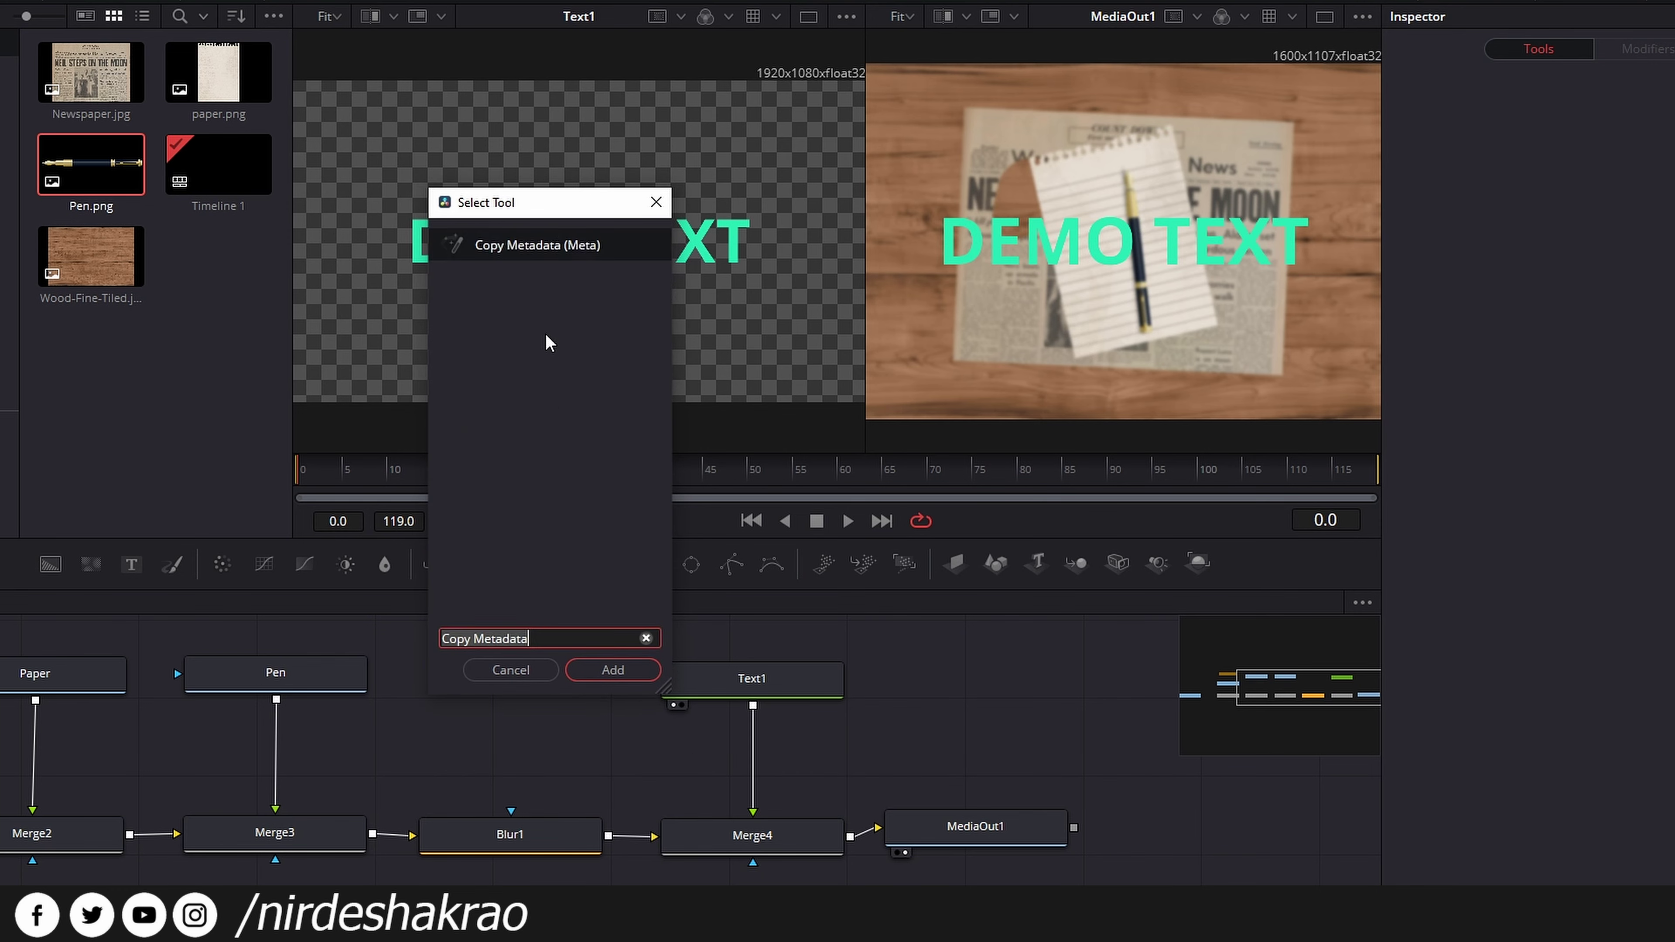
key("End")
left_click(646, 638)
scroll(542, 303, "down", 2)
scroll(543, 327, "down", 2)
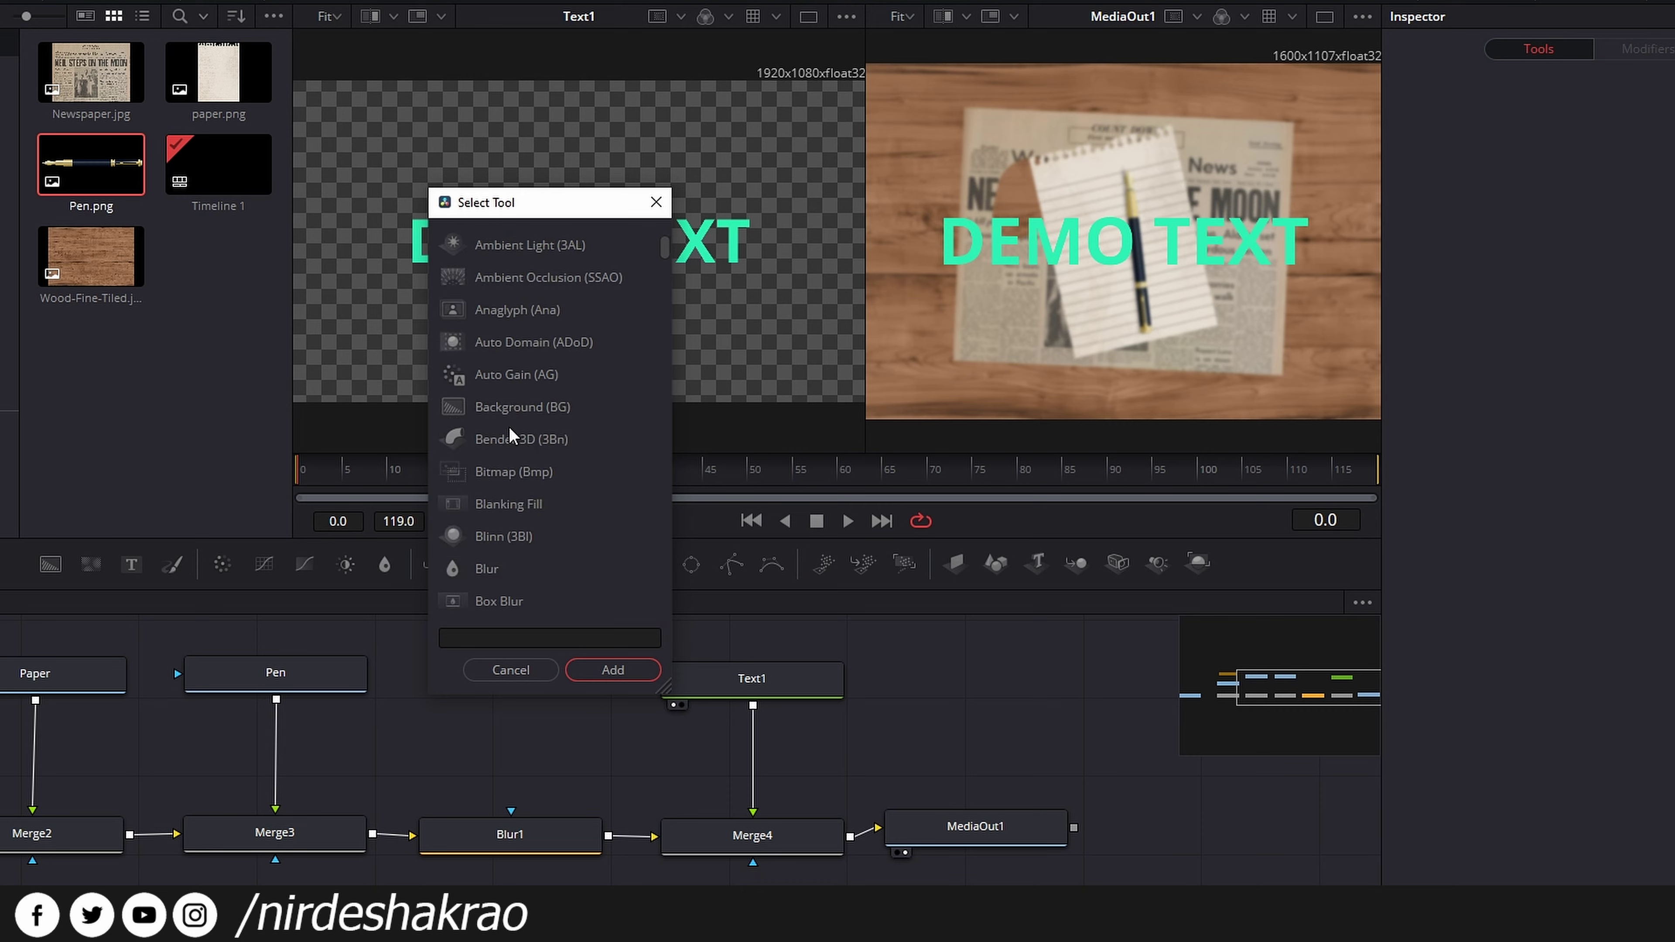
scroll(508, 426, "down", 1)
scroll(499, 372, "down", 1)
scroll(498, 397, "down", 1)
scroll(499, 399, "down", 1)
scroll(498, 399, "down", 2)
scroll(518, 443, "down", 1)
scroll(527, 462, "down", 1)
scroll(538, 473, "down", 2)
scroll(539, 472, "down", 1)
scroll(538, 473, "down", 3)
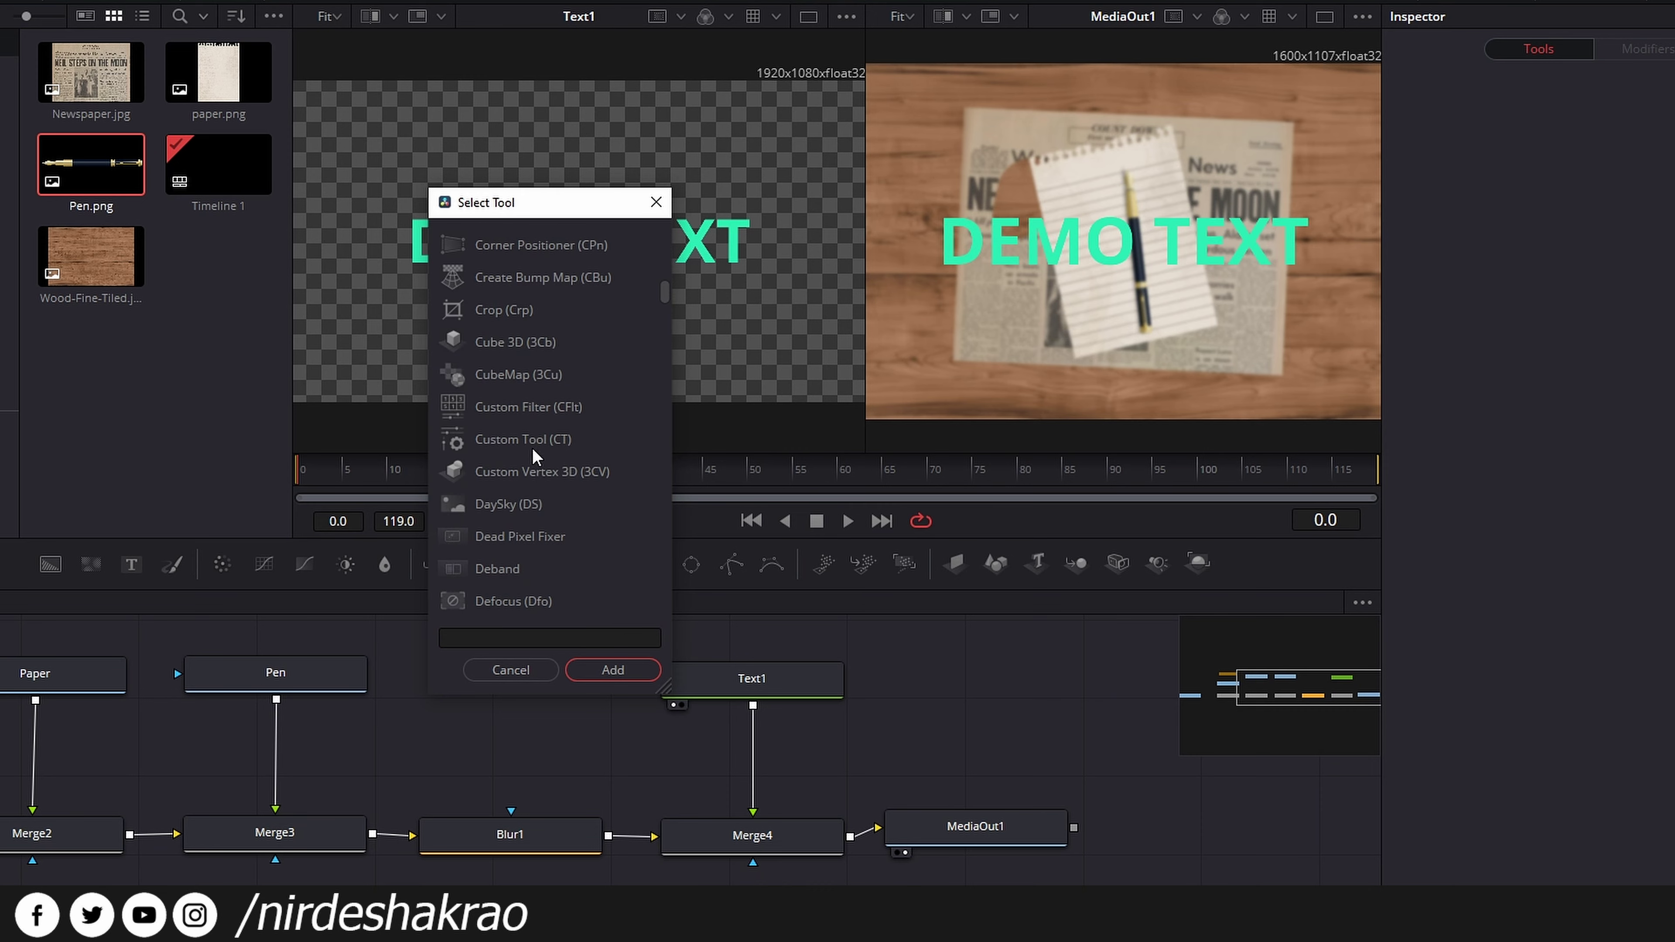
scroll(520, 407, "down", 2)
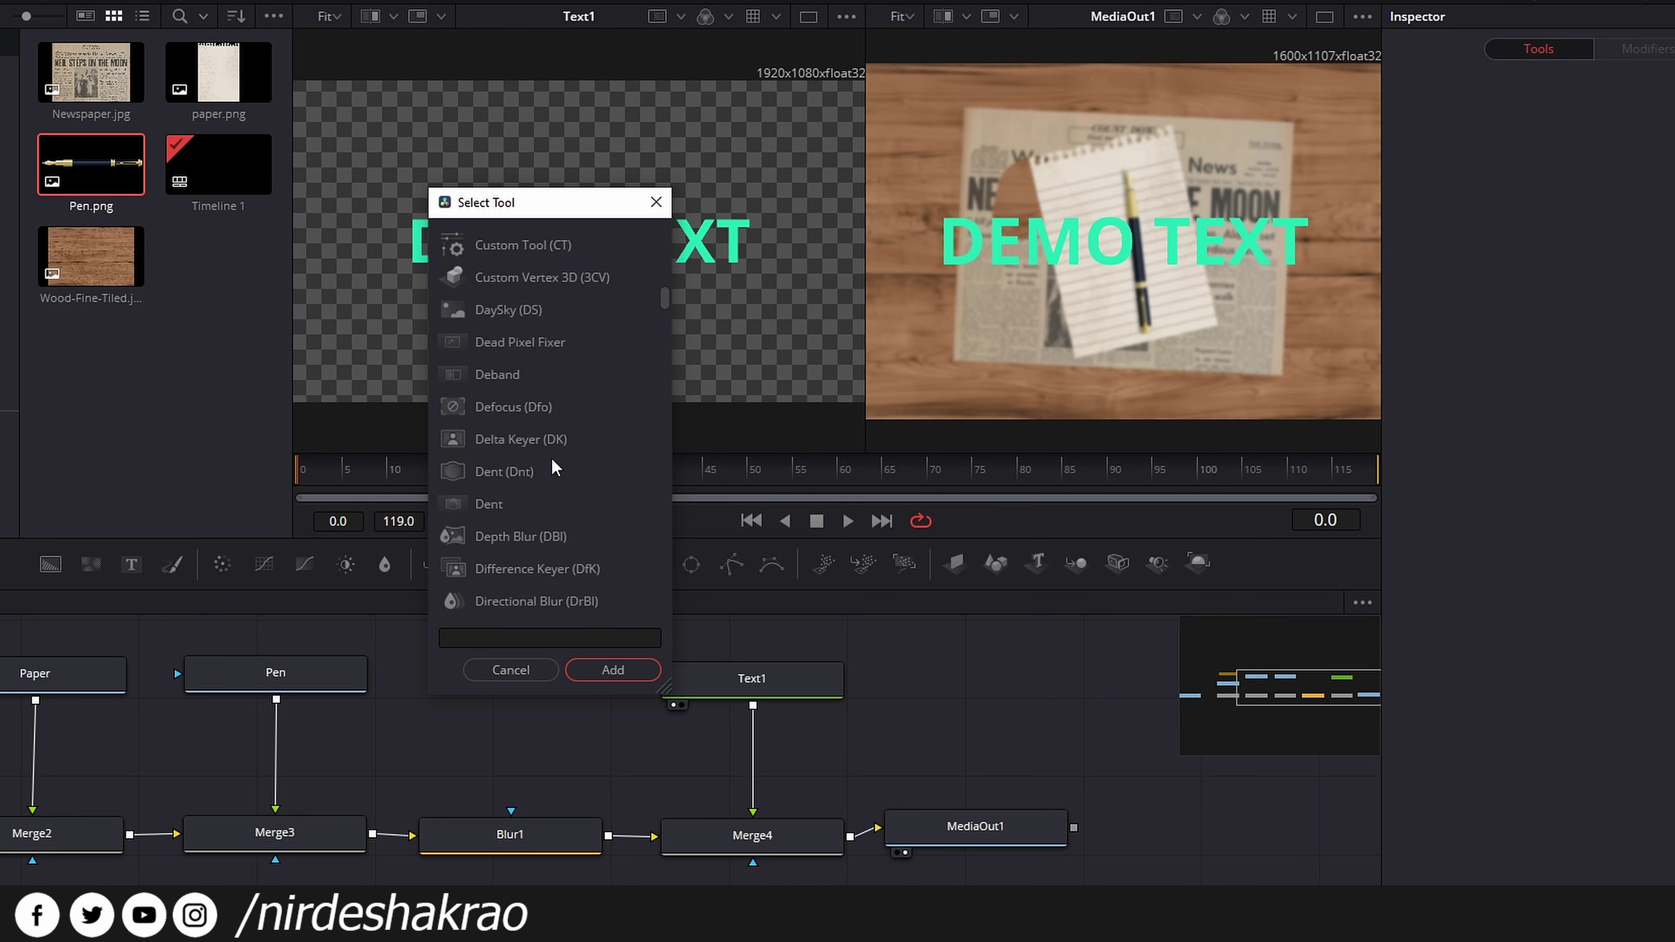
scroll(550, 462, "down", 1)
scroll(538, 413, "down", 1)
scroll(539, 447, "down", 1)
scroll(538, 447, "down", 1)
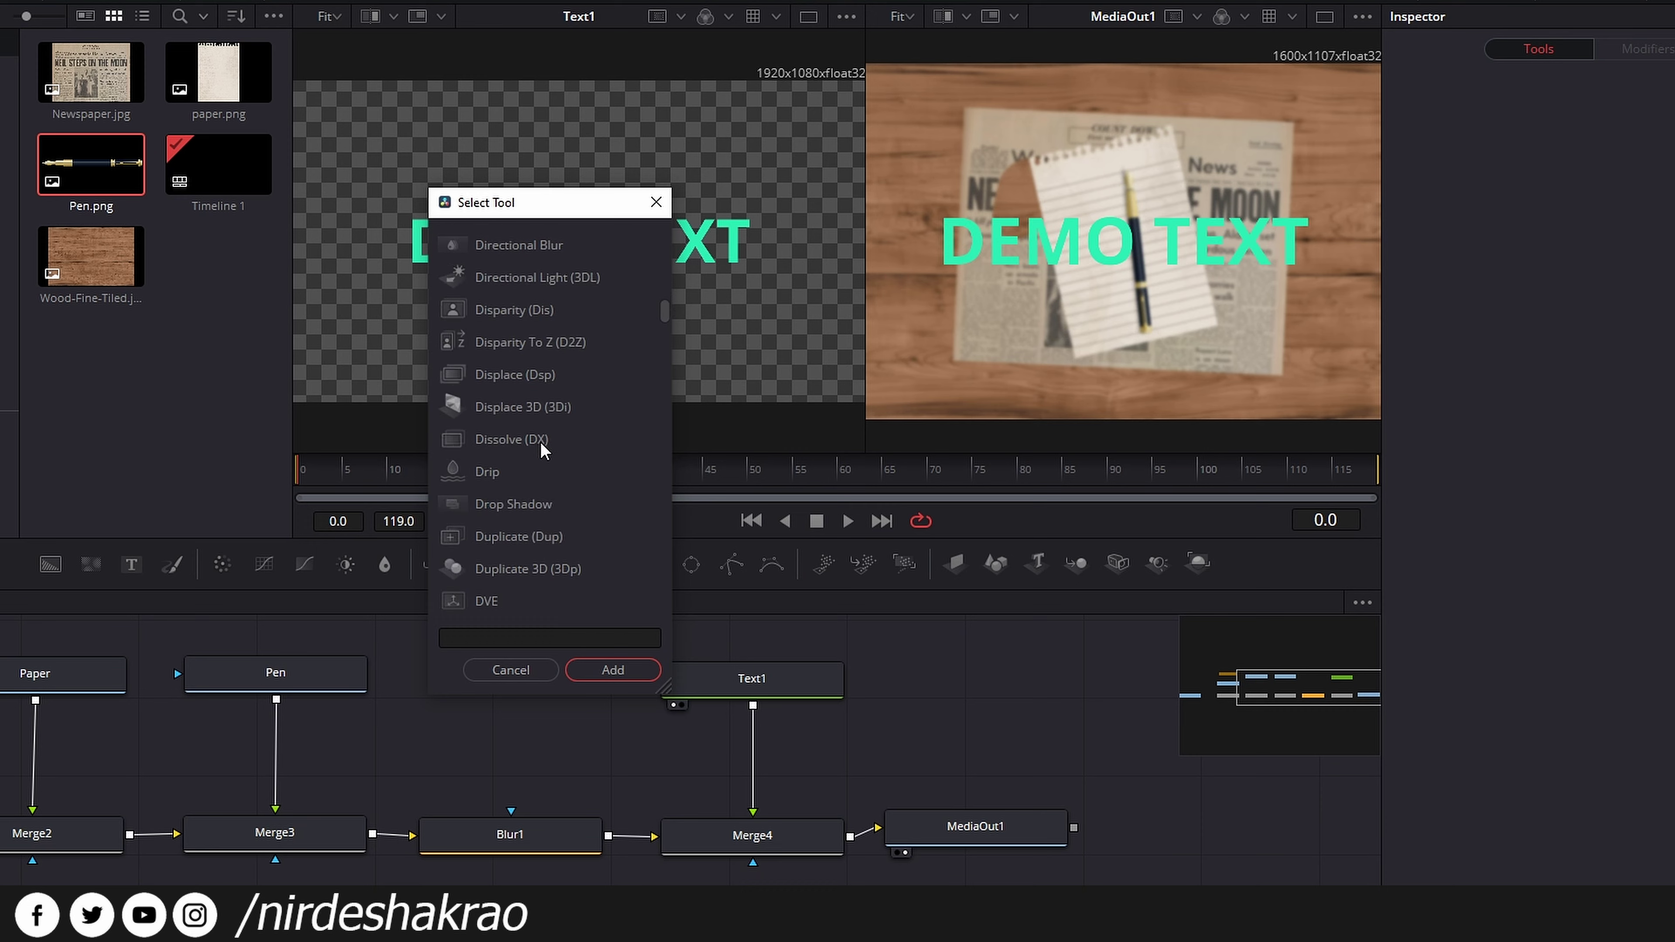
left_click(527, 504)
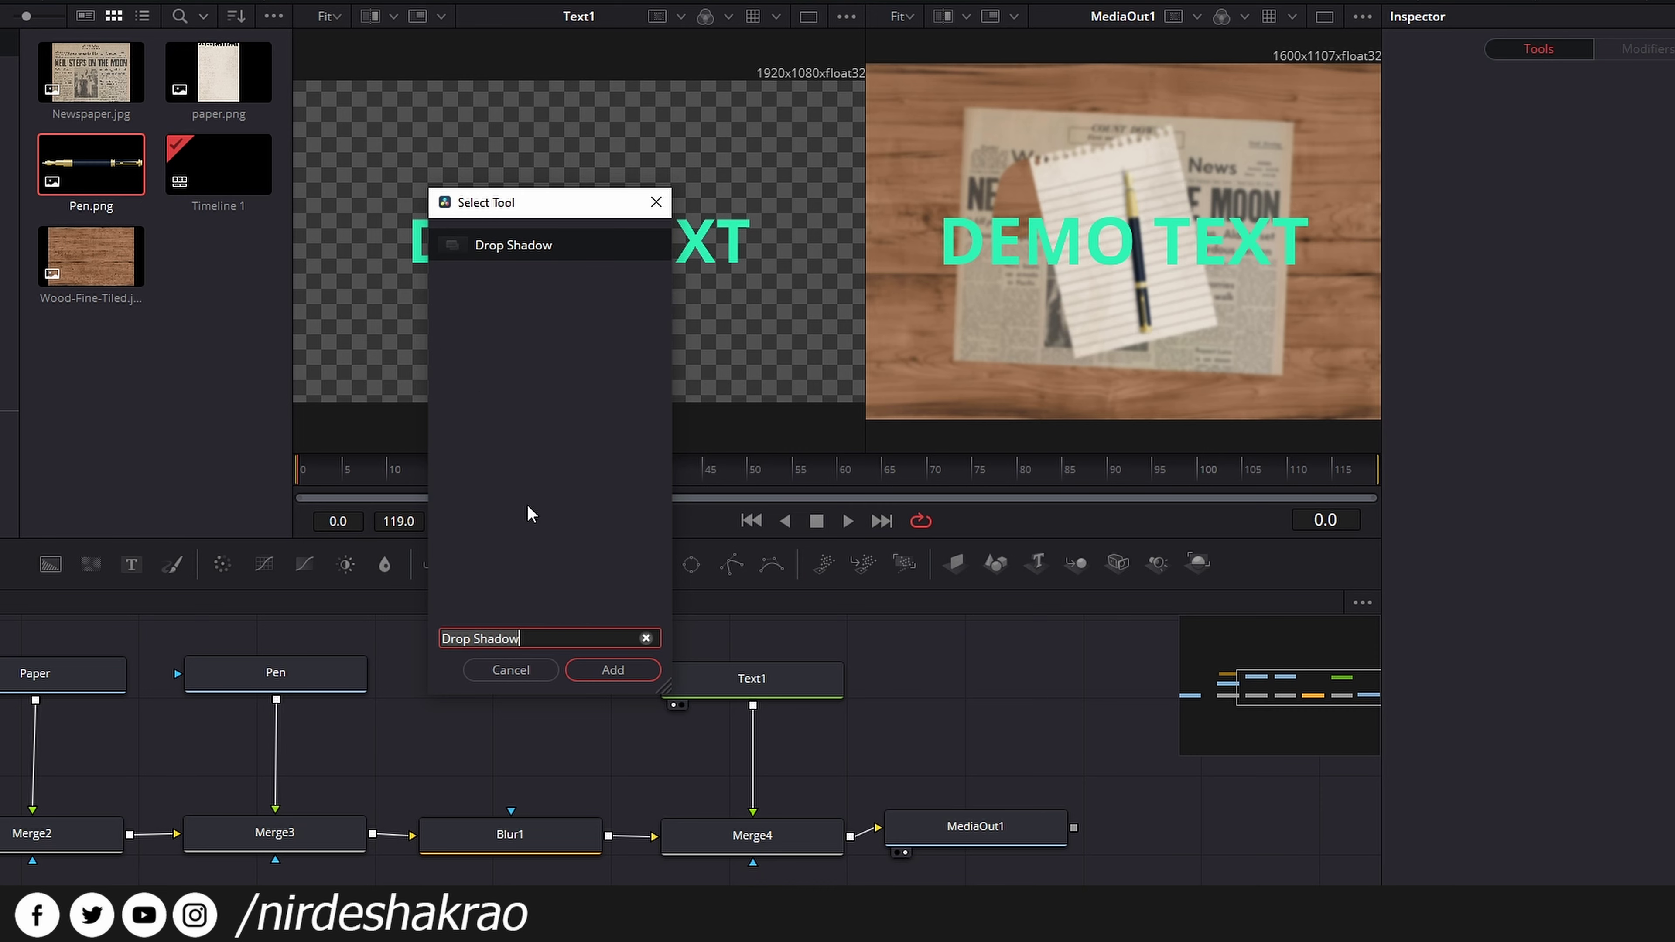
left_click(597, 668)
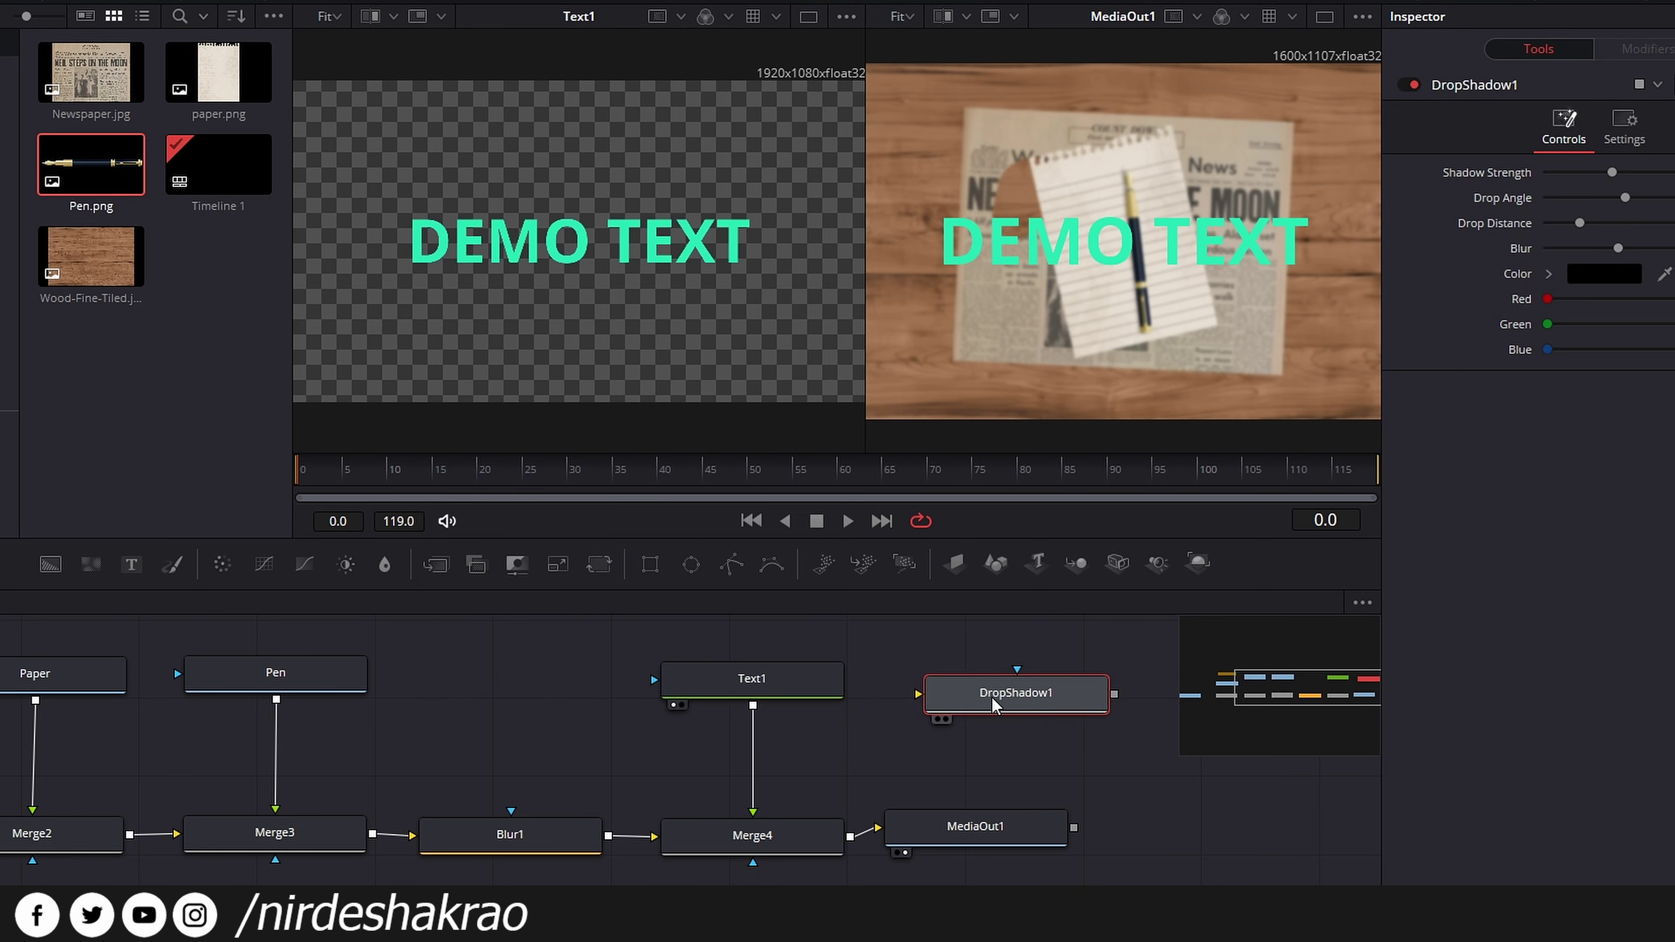
- Insert DropShadow1 into the link between Text1 and Merge4, directly under Text1
left_click_drag(1016, 692, 752, 759)
left_click_drag(752, 679, 752, 634)
left_click(786, 754)
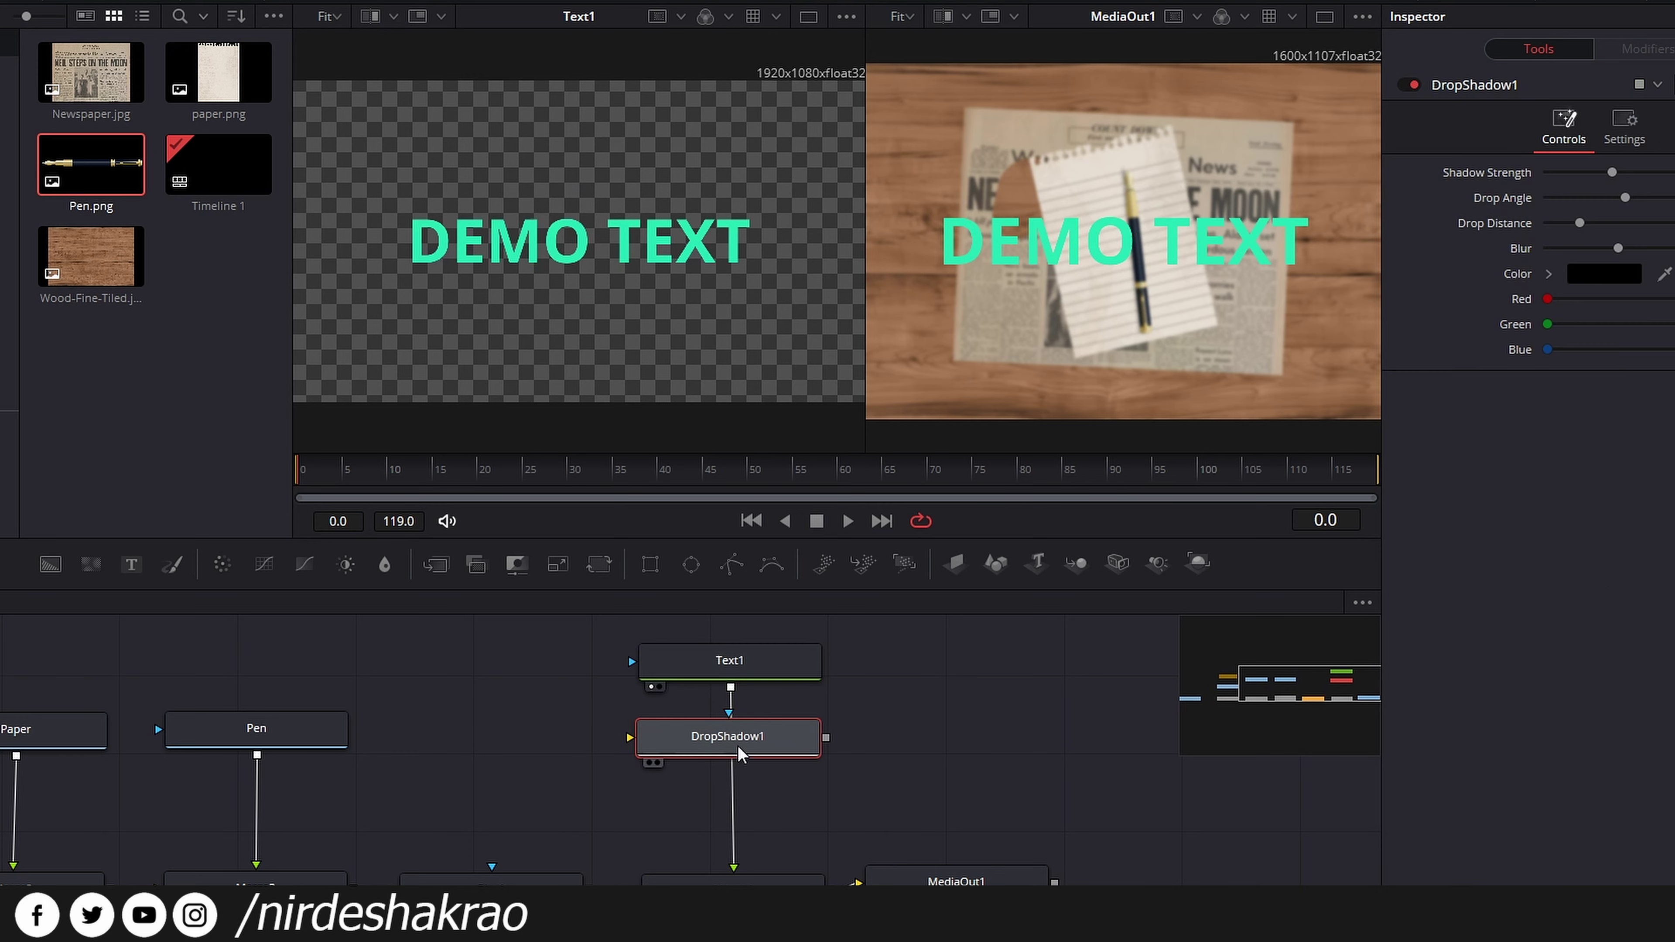
left_click_drag(786, 754, 730, 732)
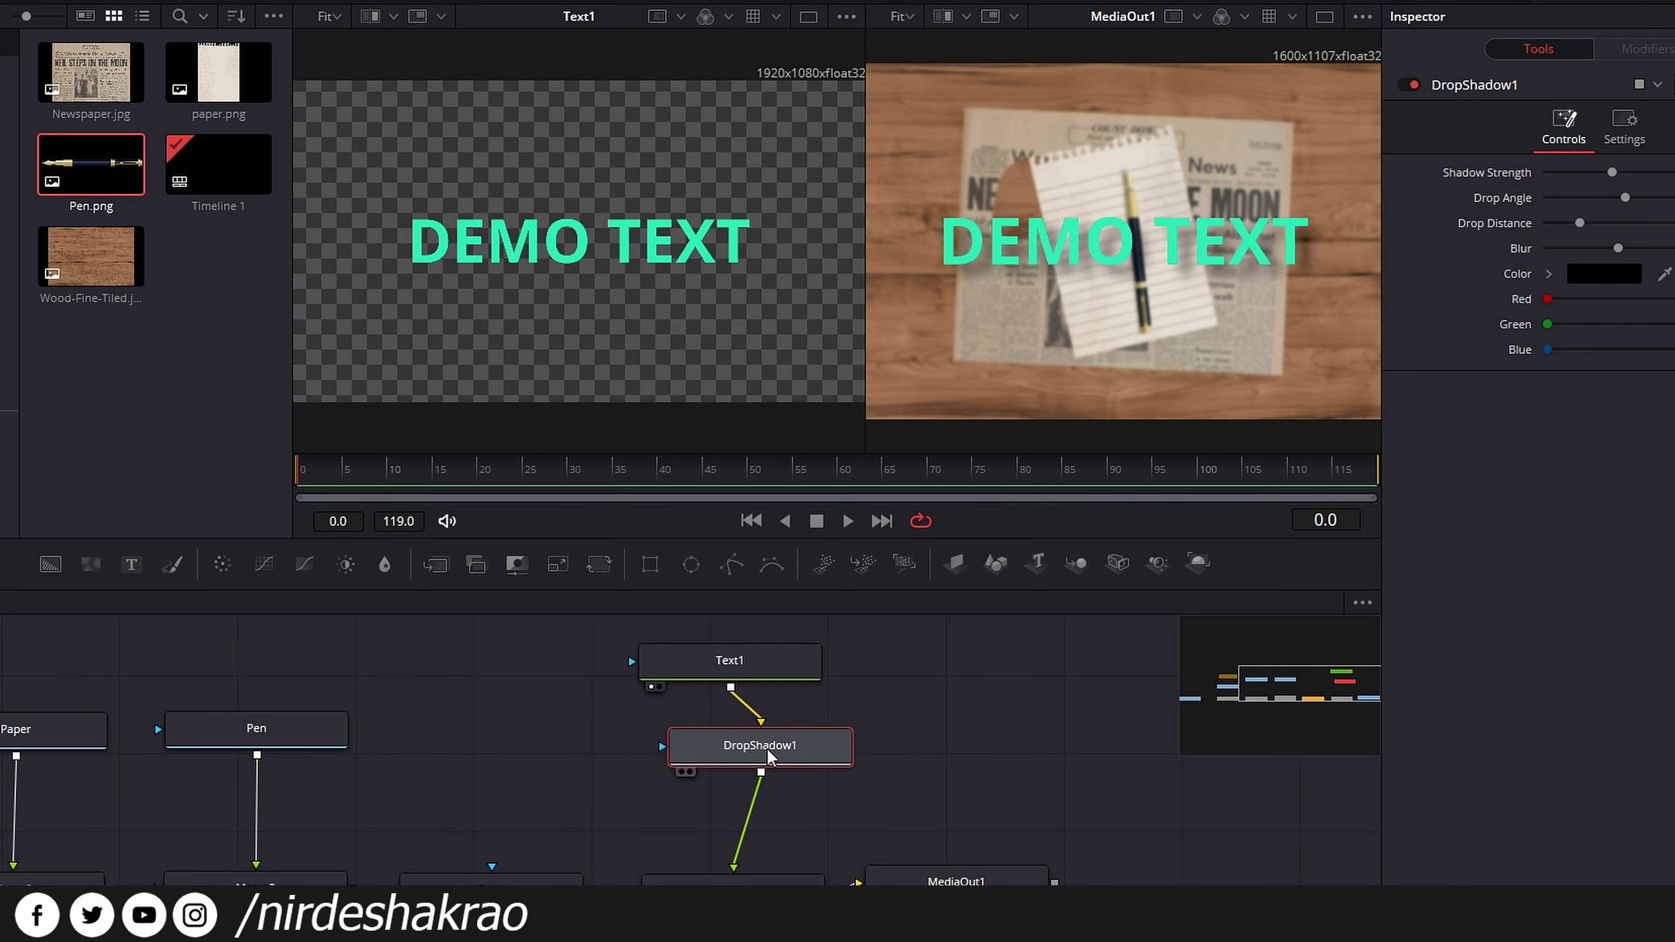
left_click_drag(731, 733, 738, 747)
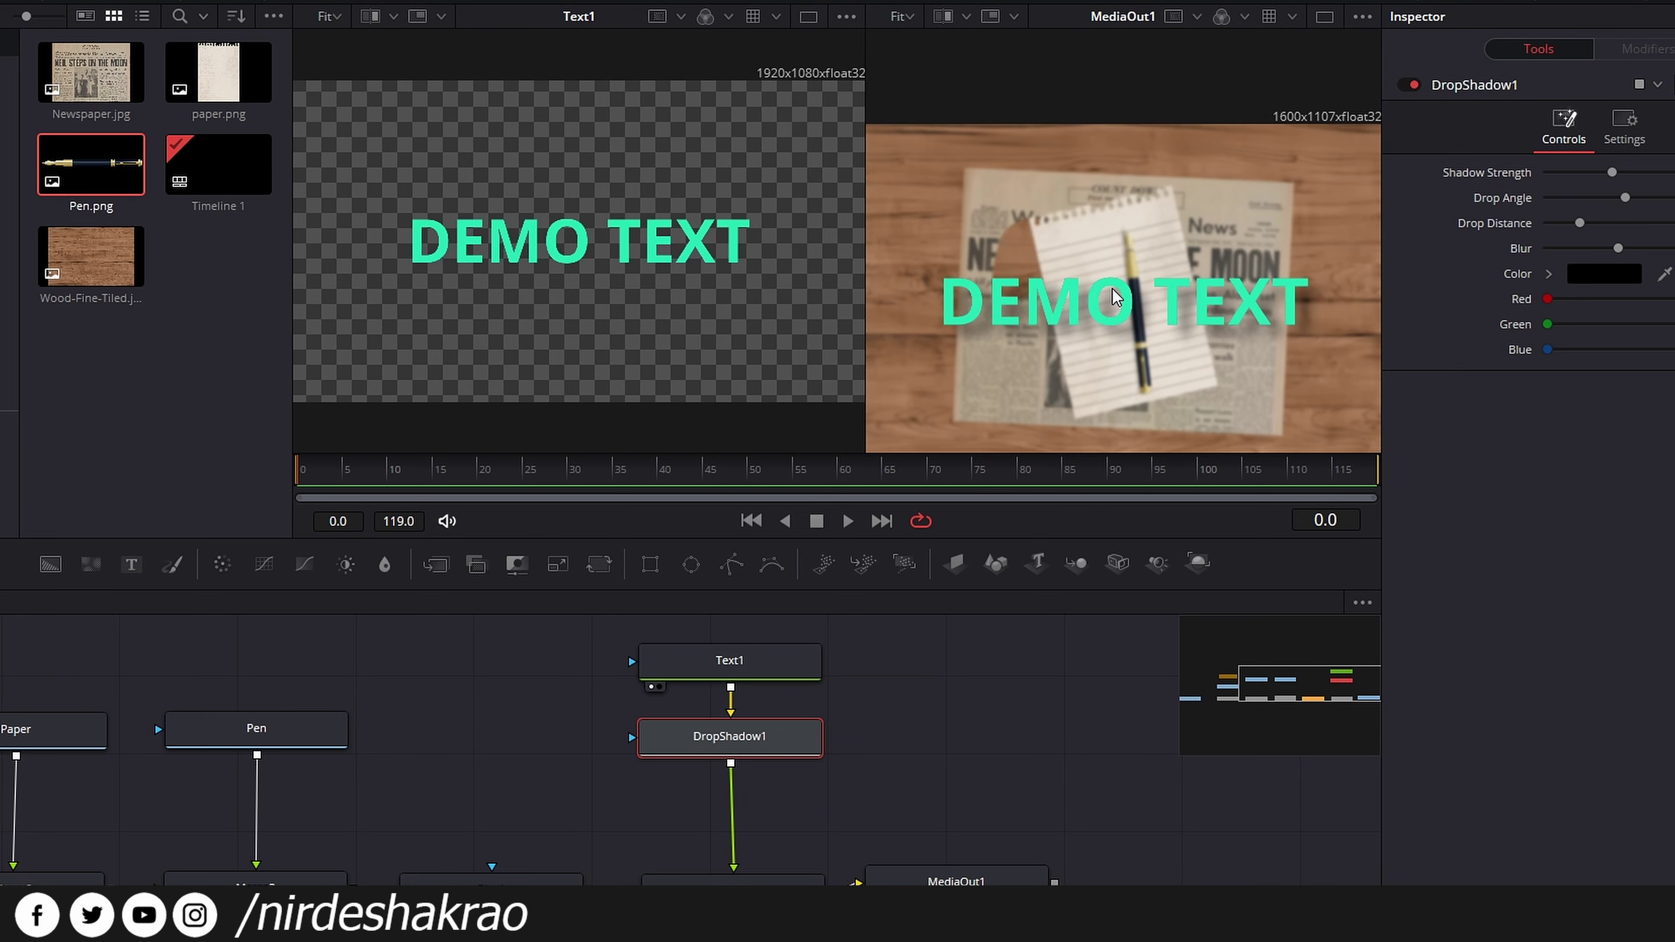
- Zoom in on the shadowed text and widen the MediaOut1 output viewer
scroll(1114, 297, "down", 2)
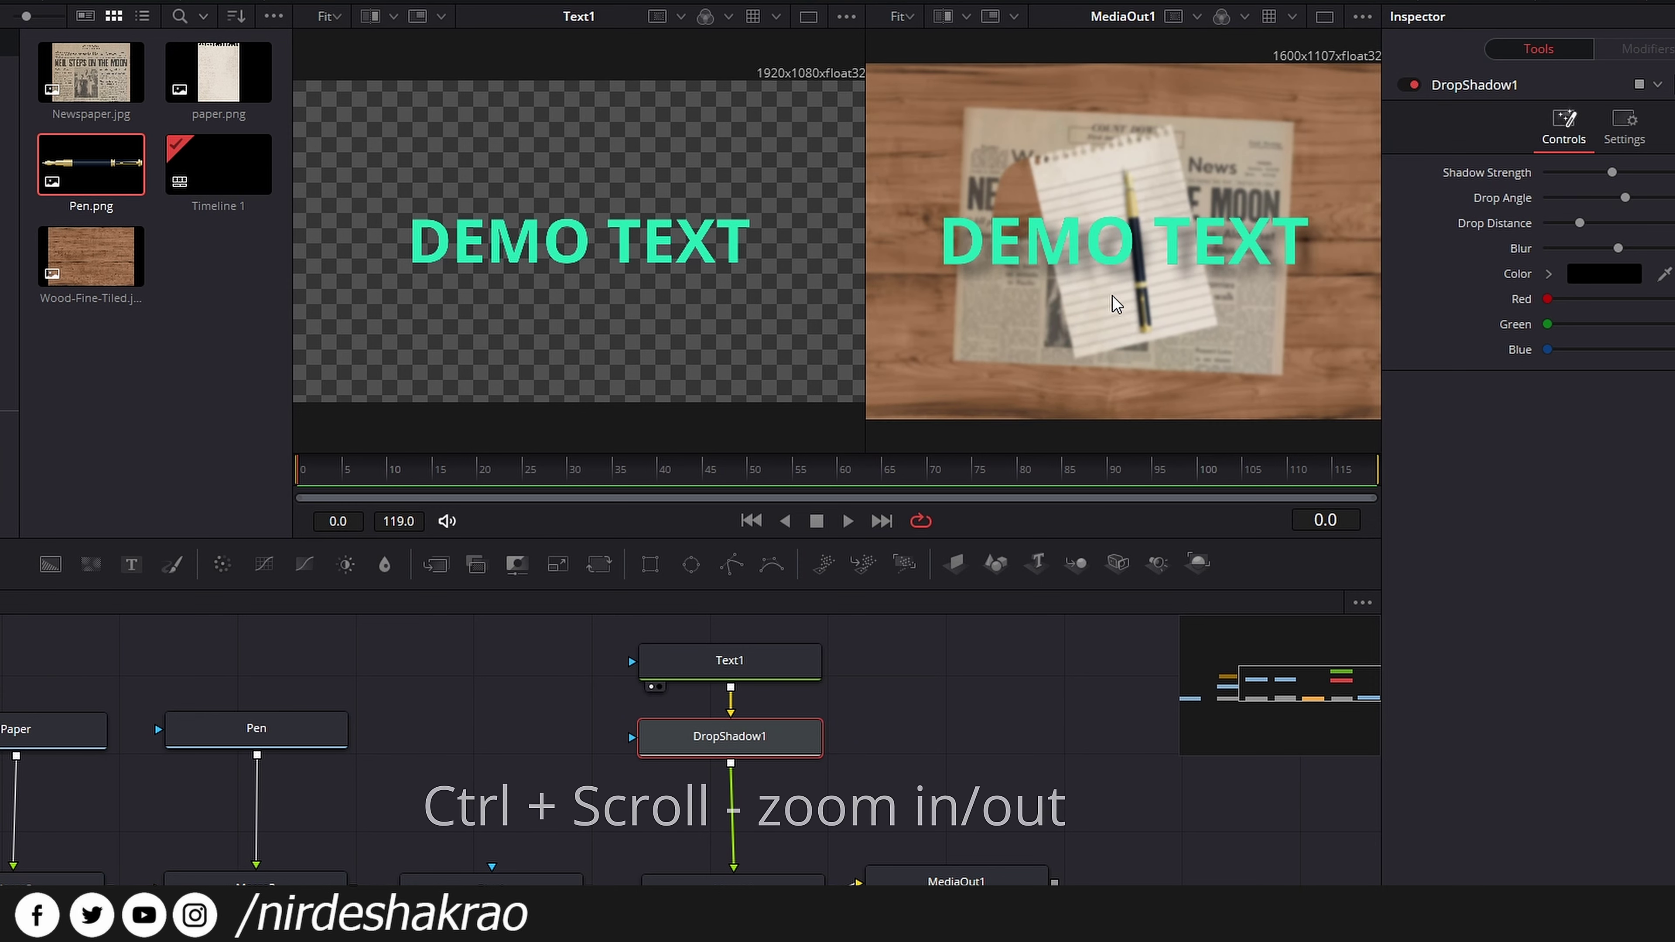
scroll(1113, 299, "up", 3)
scroll(1112, 302, "down", 2)
scroll(1115, 303, "up", 1)
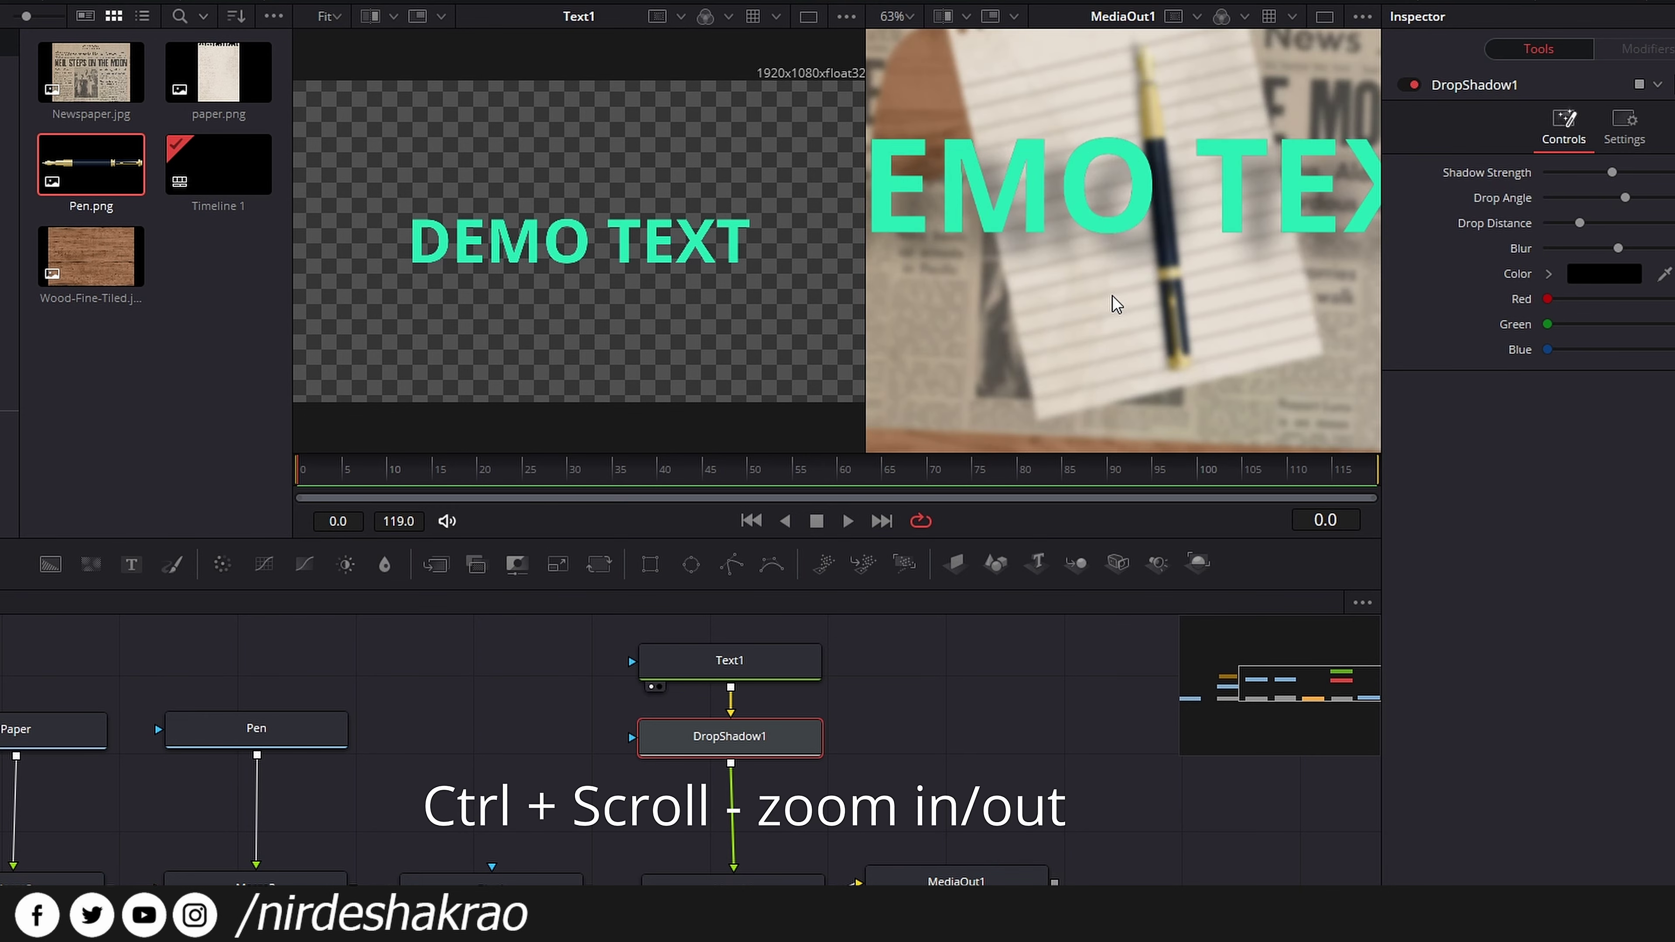
scroll(1116, 305, "down", 2)
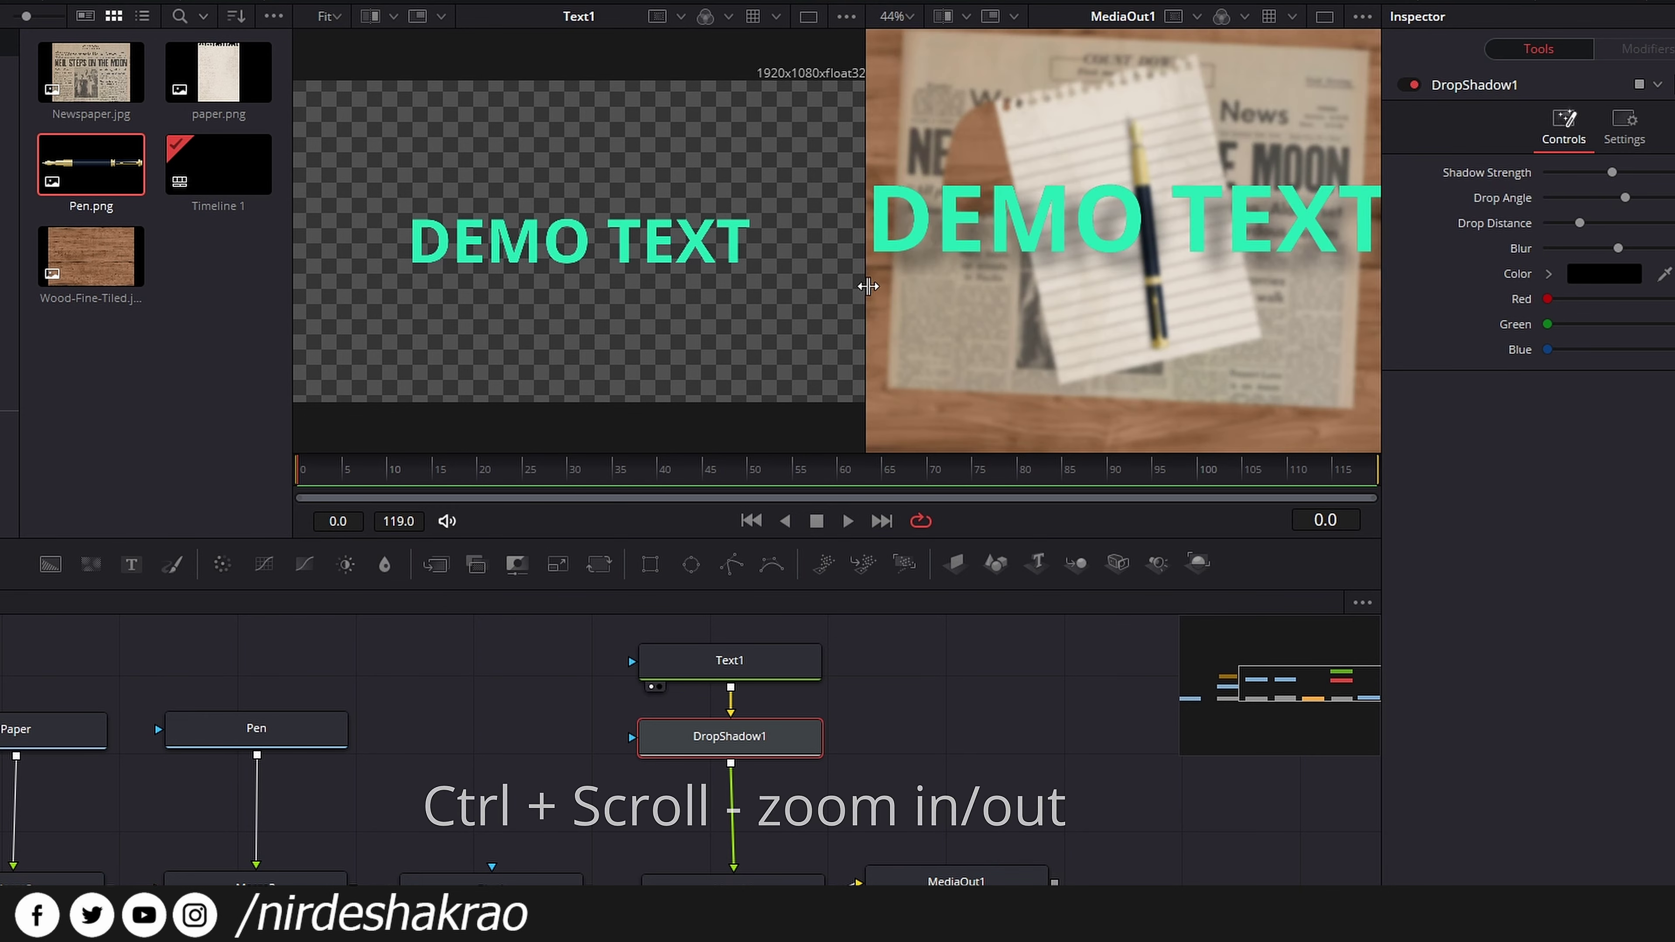
left_click_drag(868, 286, 682, 297)
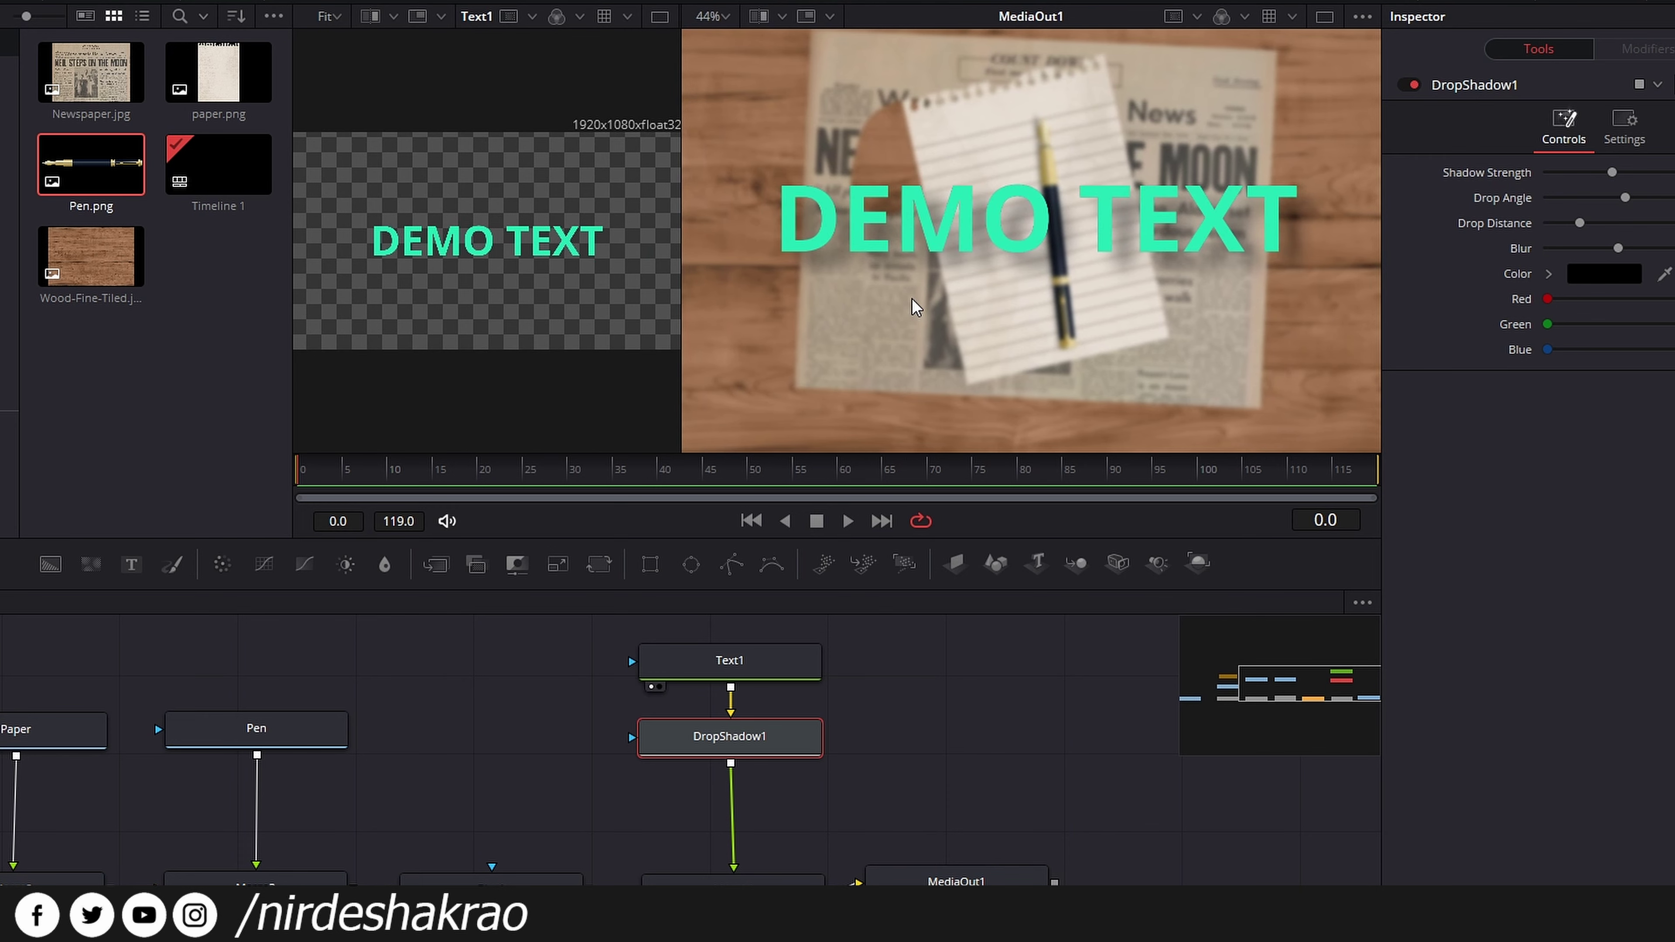
scroll(915, 306, "up", 2)
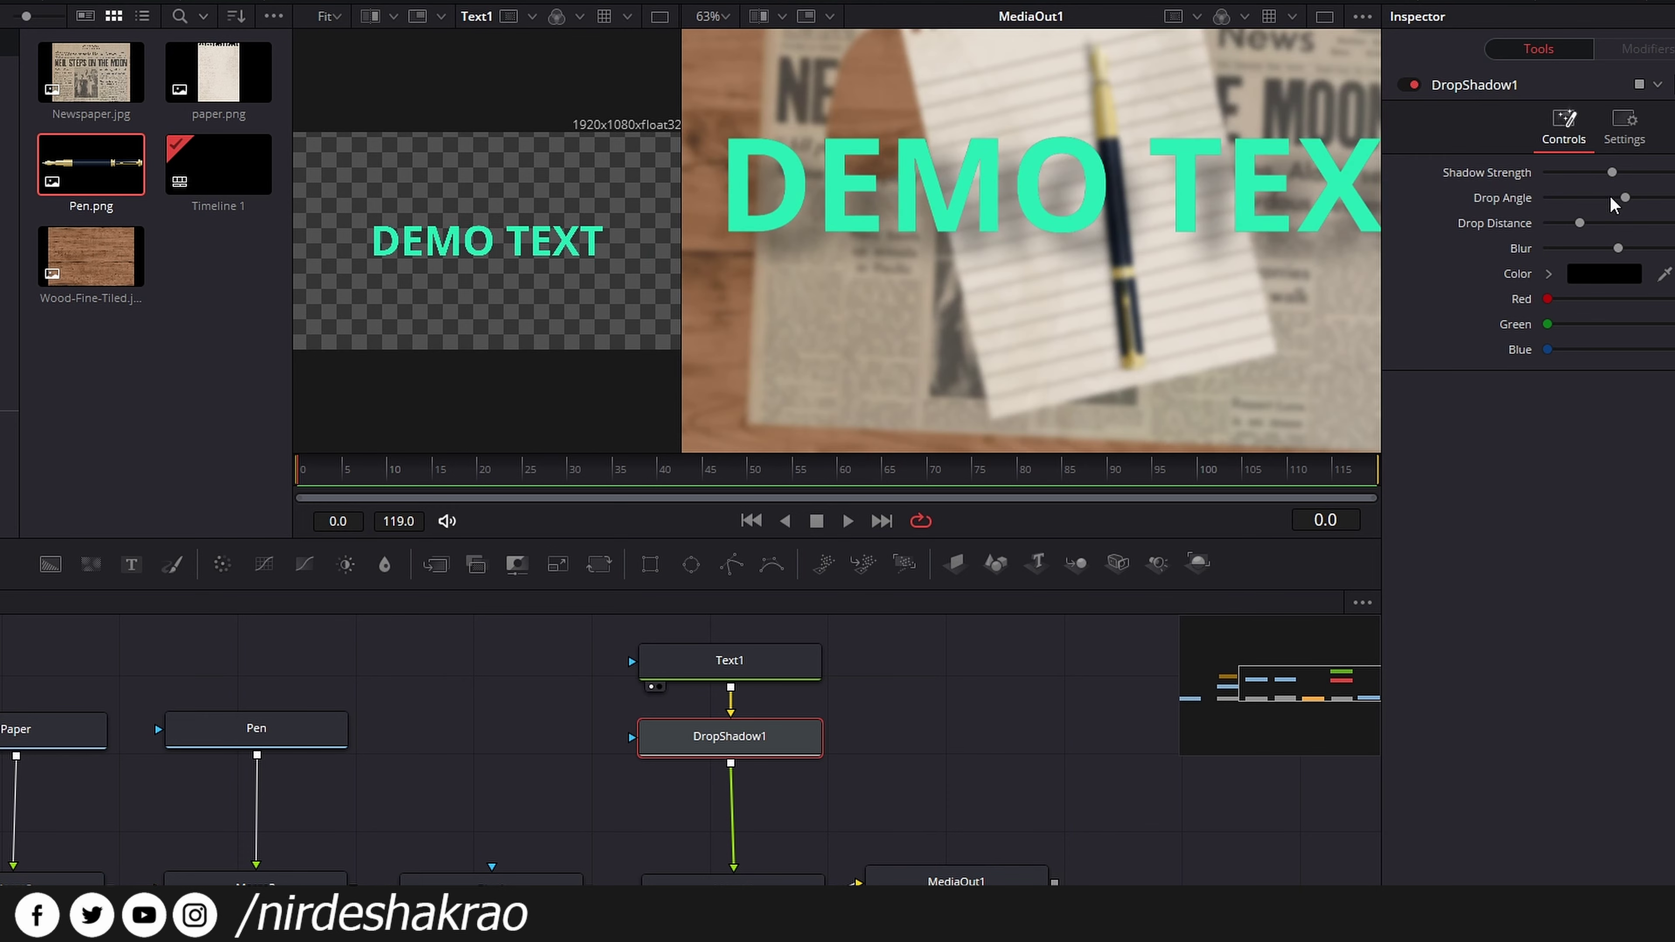
- Lower the drop shadow's Blur, Drop Distance and Shadow Strength for a sharper, subtler shadow
left_click_drag(1618, 249, 1559, 224)
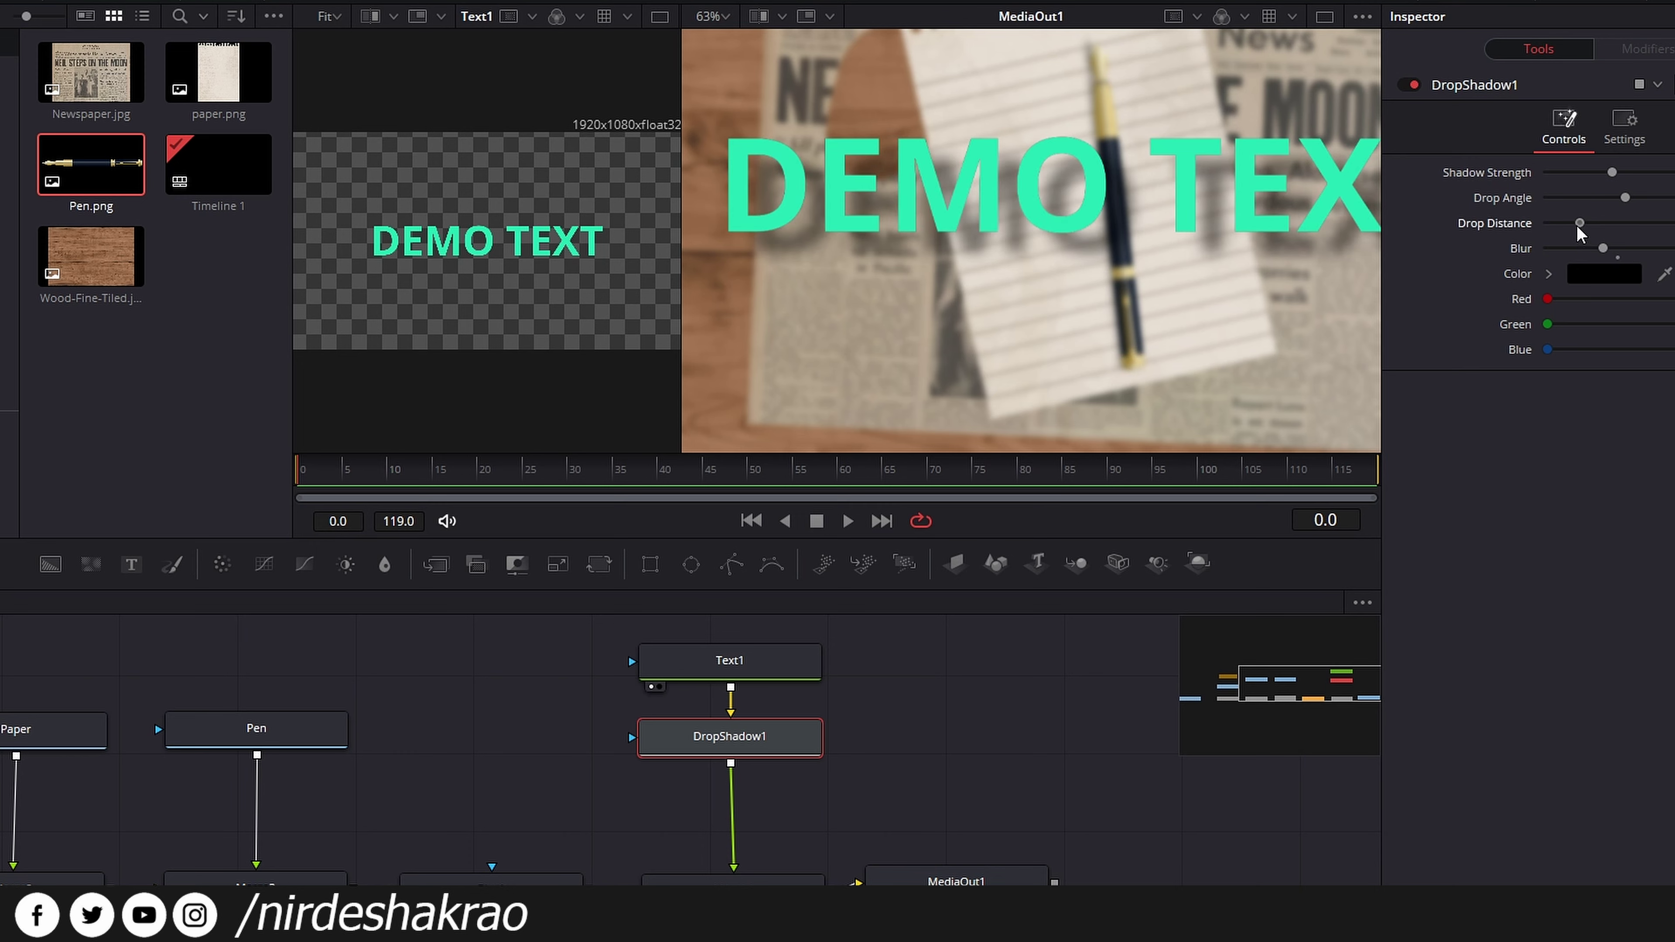
left_click(1583, 248)
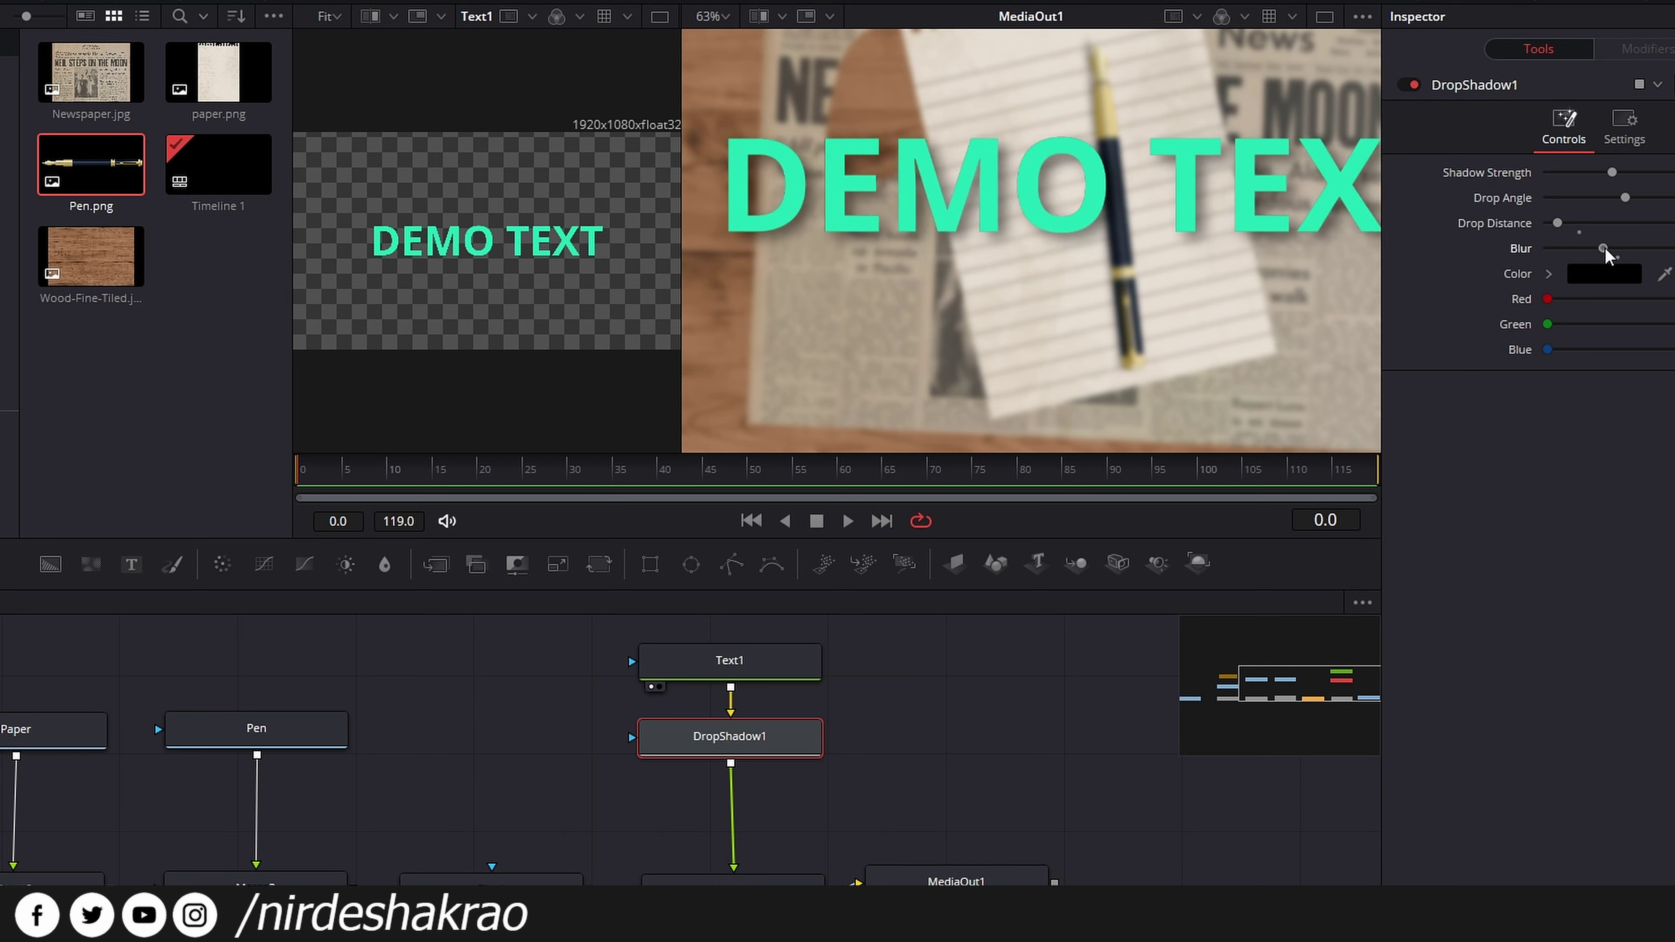
left_click_drag(1612, 172, 1588, 173)
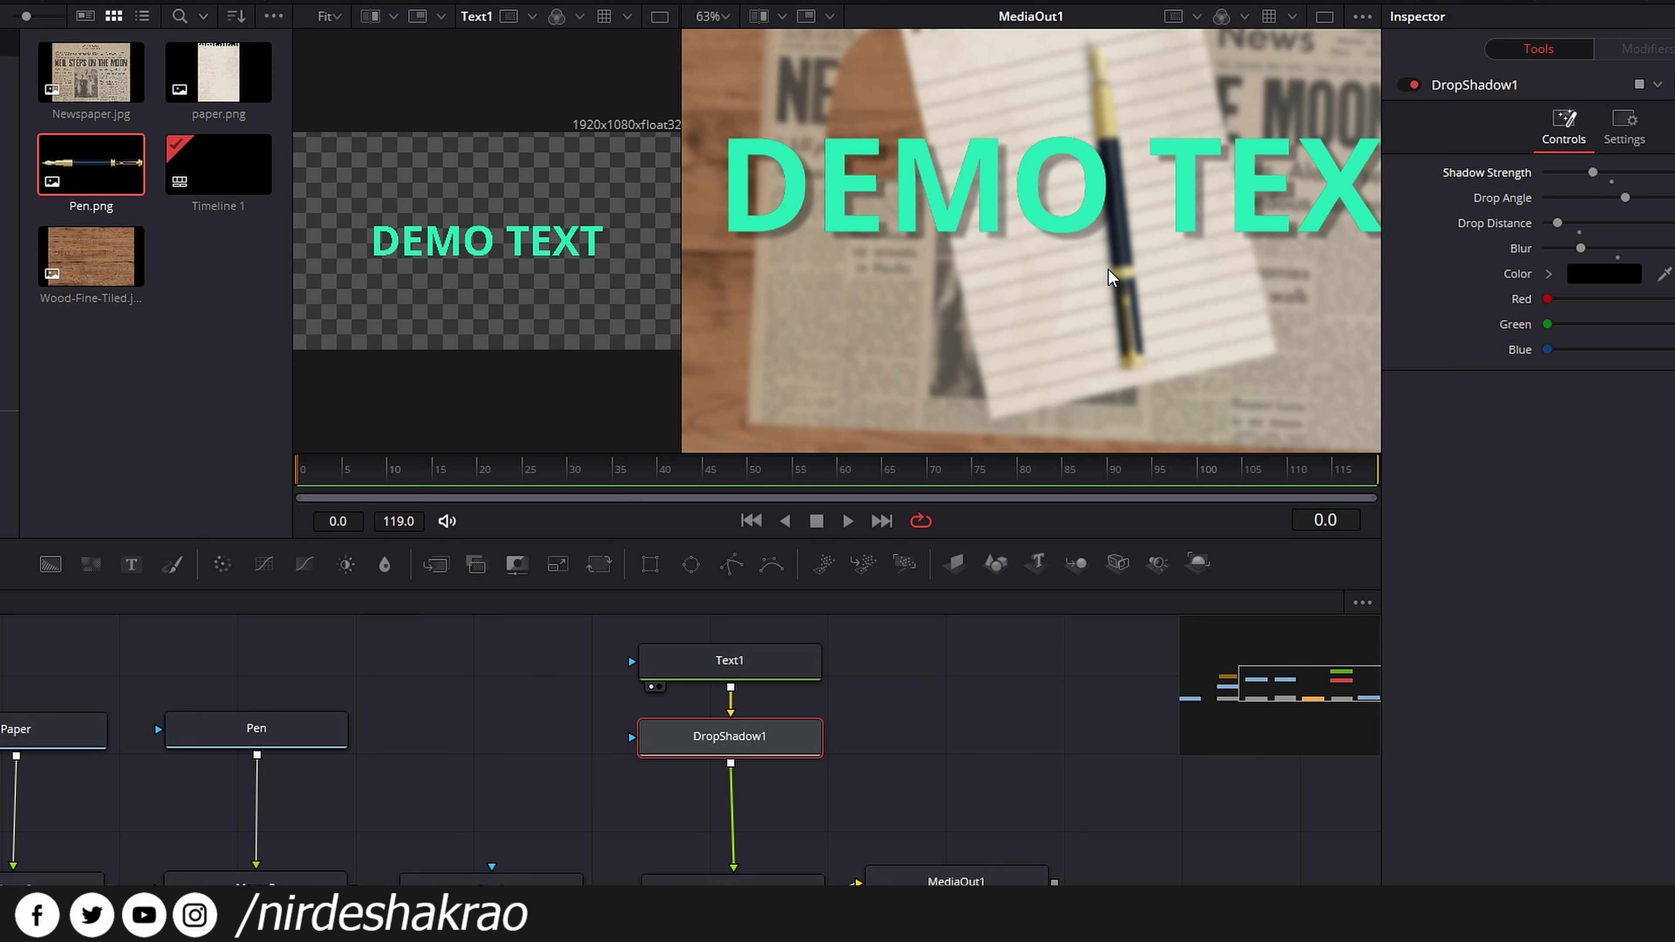
scroll(1121, 287, "down", 3)
scroll(1085, 290, "up", 1)
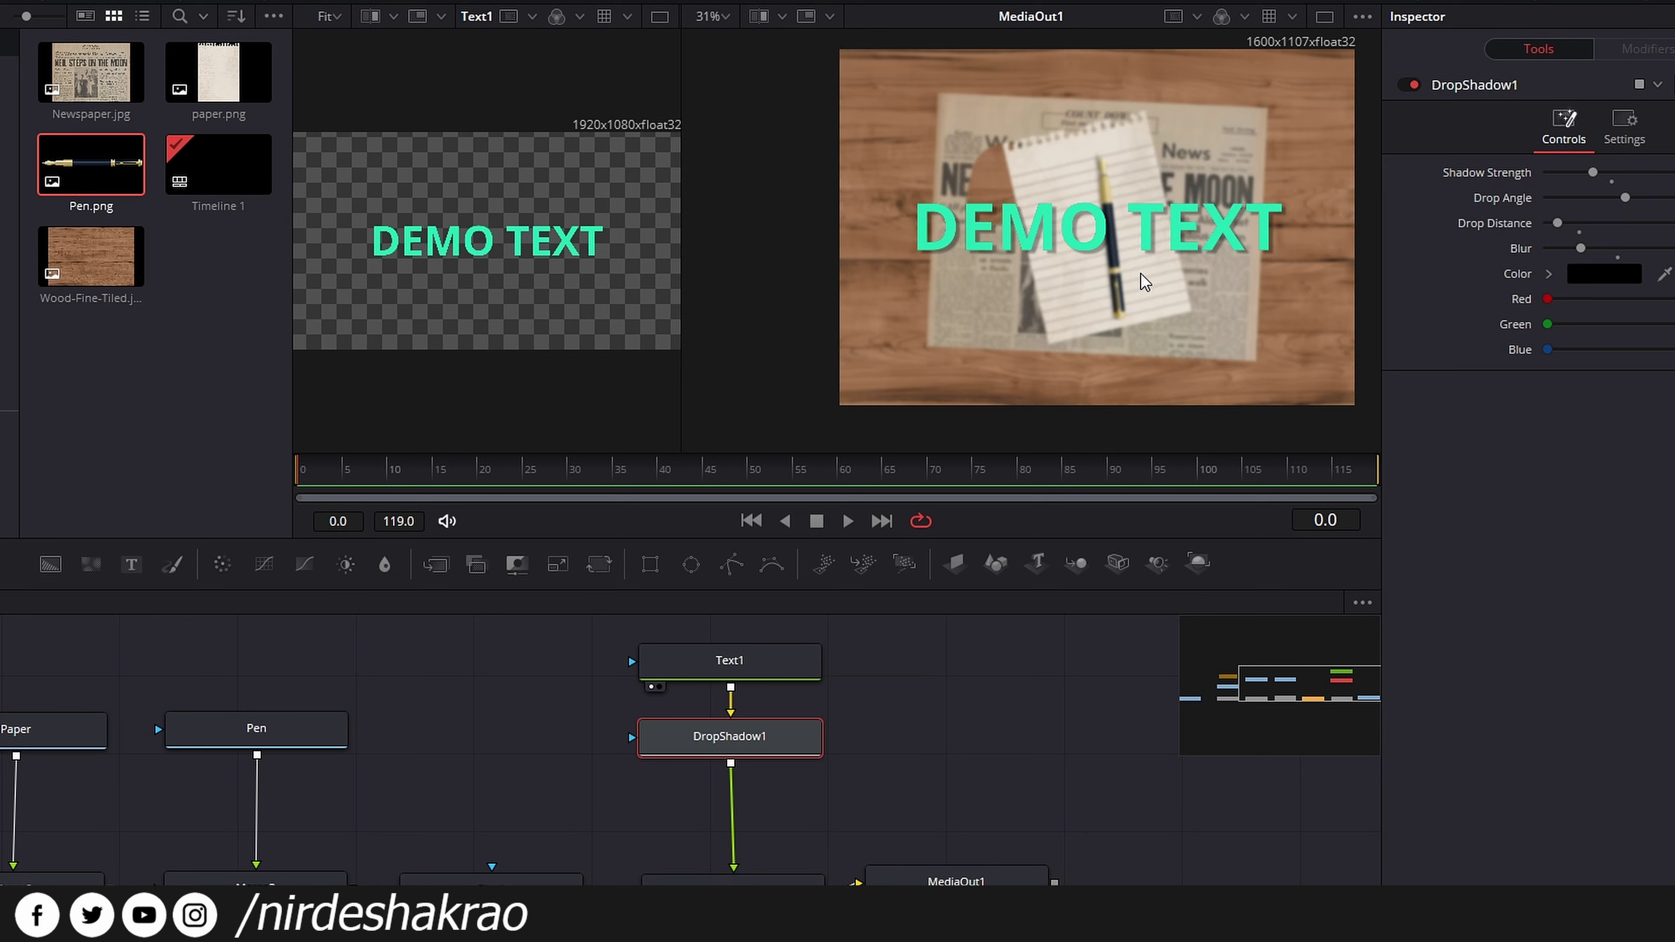
scroll(1056, 285, "up", 1)
- Set the output viewer zoom to Fit to show the whole frame
left_click(725, 17)
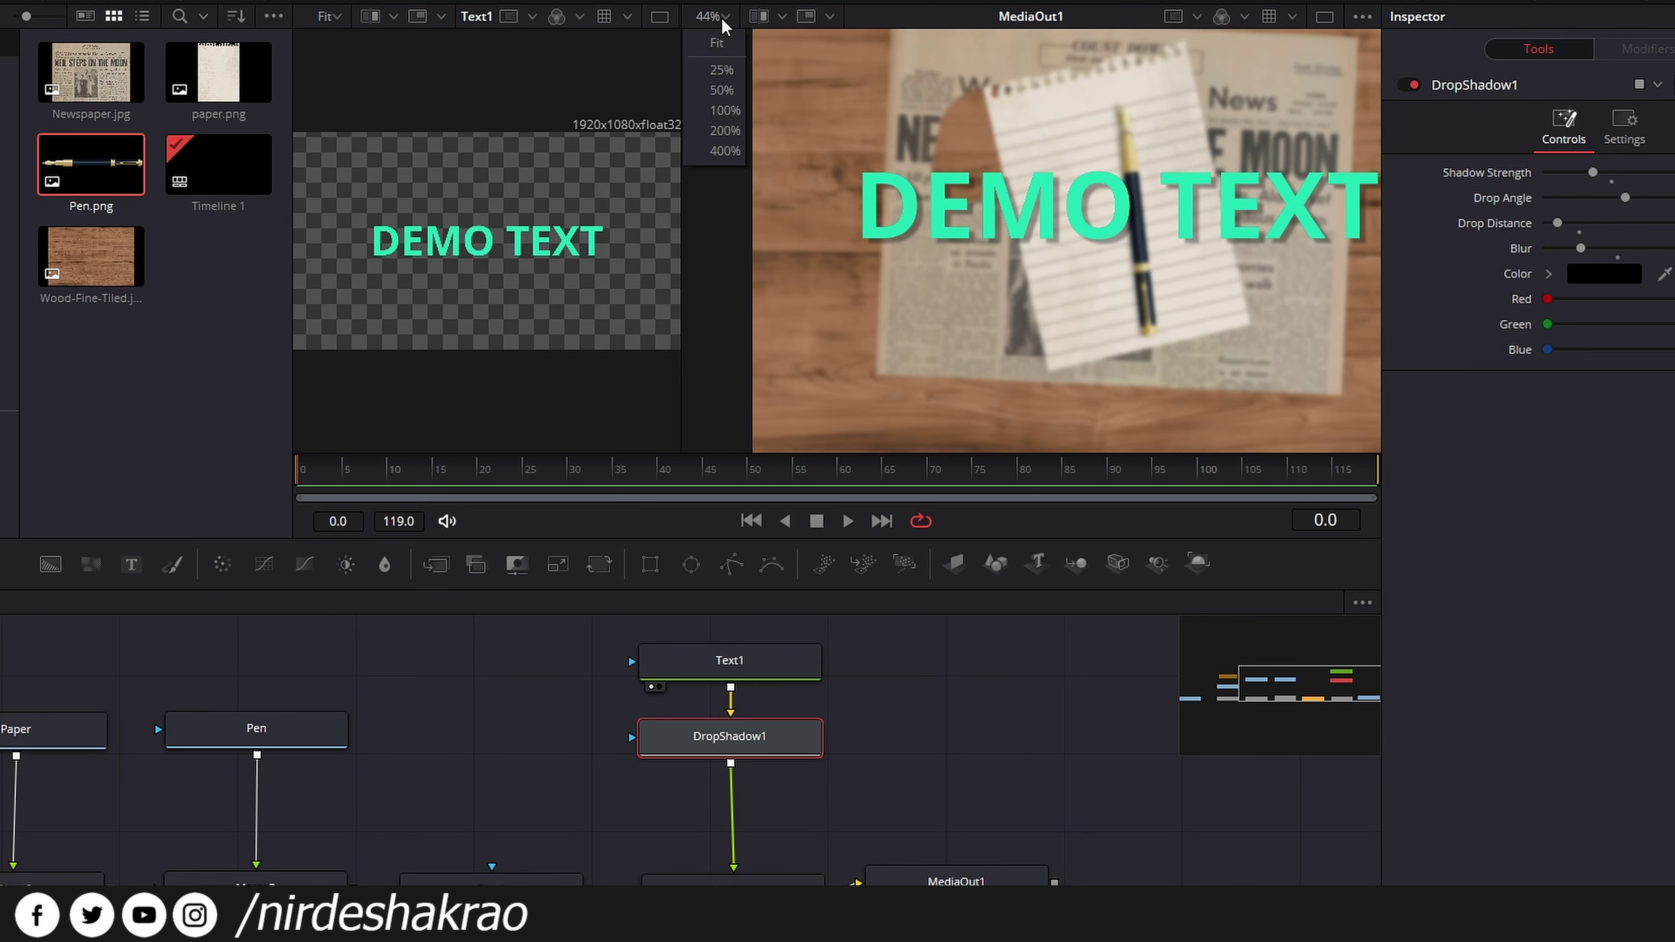
left_click(725, 41)
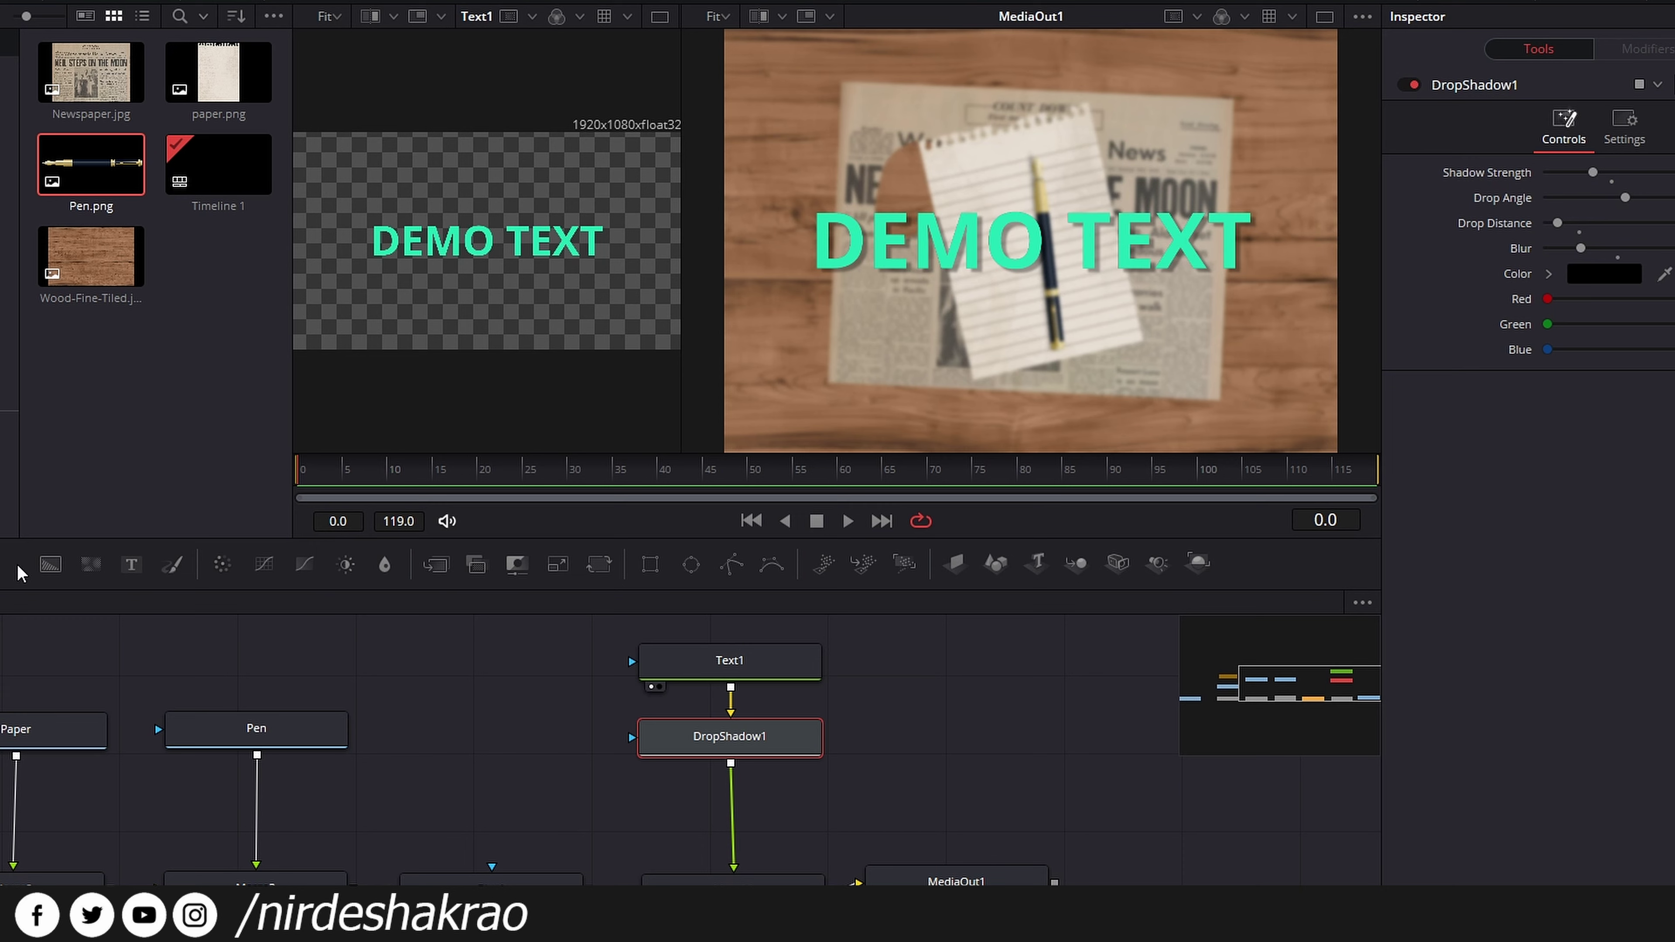
key("shift+space")
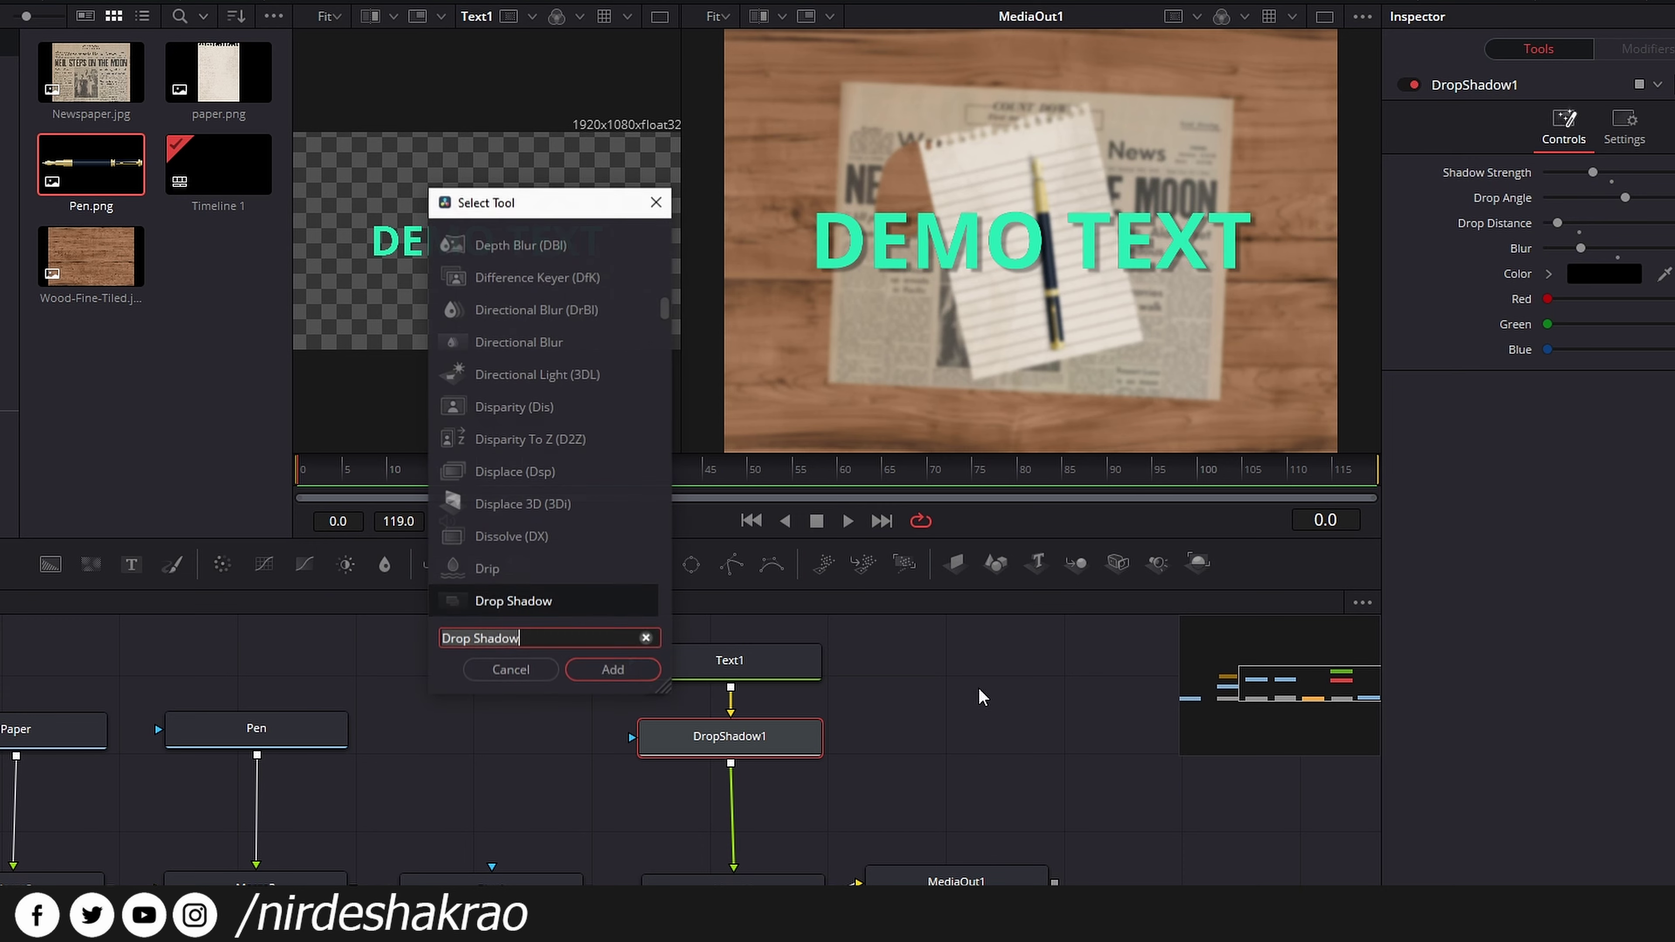
- Delete the existing DropShadow1 node and nudge Text1 into place
left_click(531, 674)
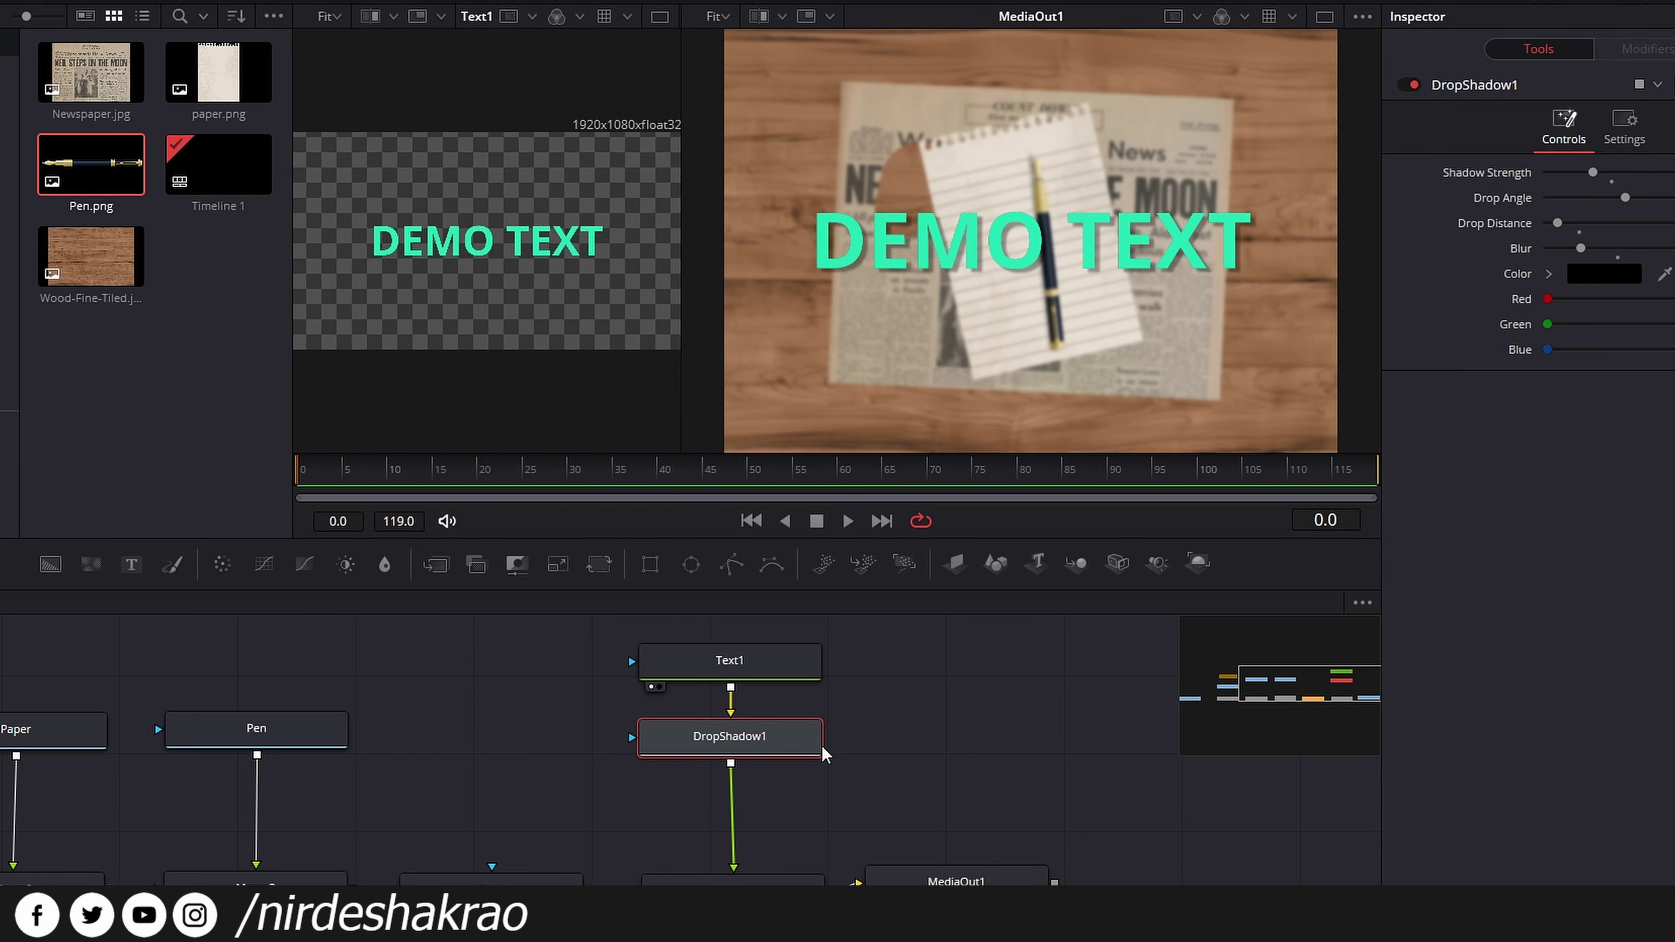
left_click(1053, 724)
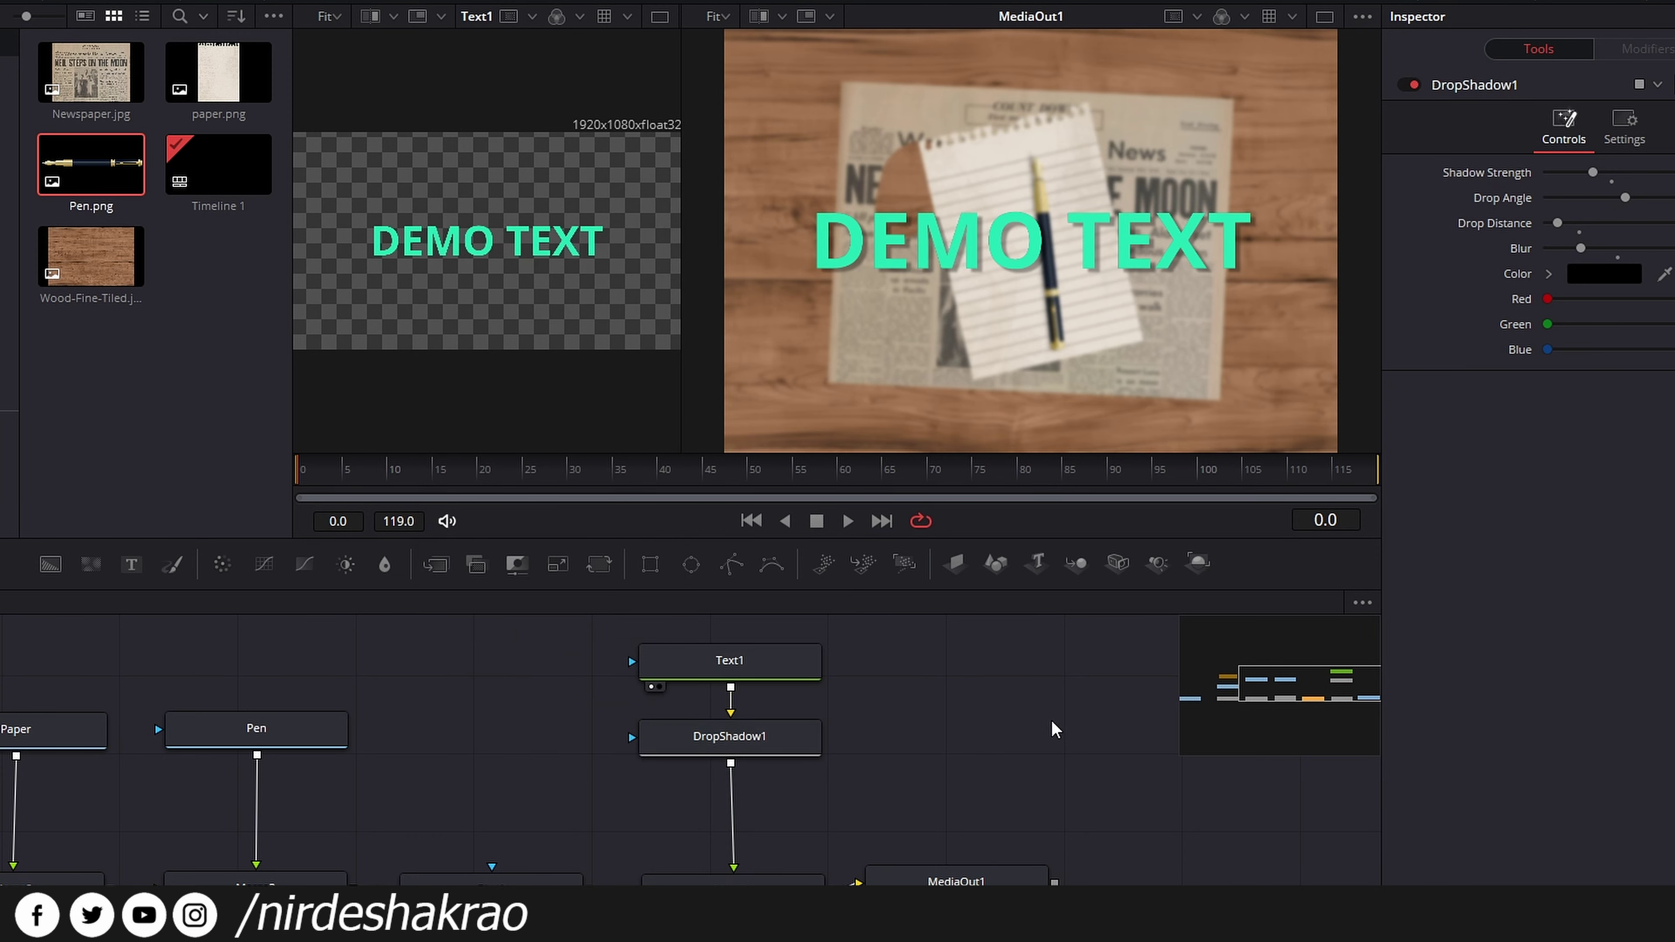
left_click(773, 741)
key("Delete")
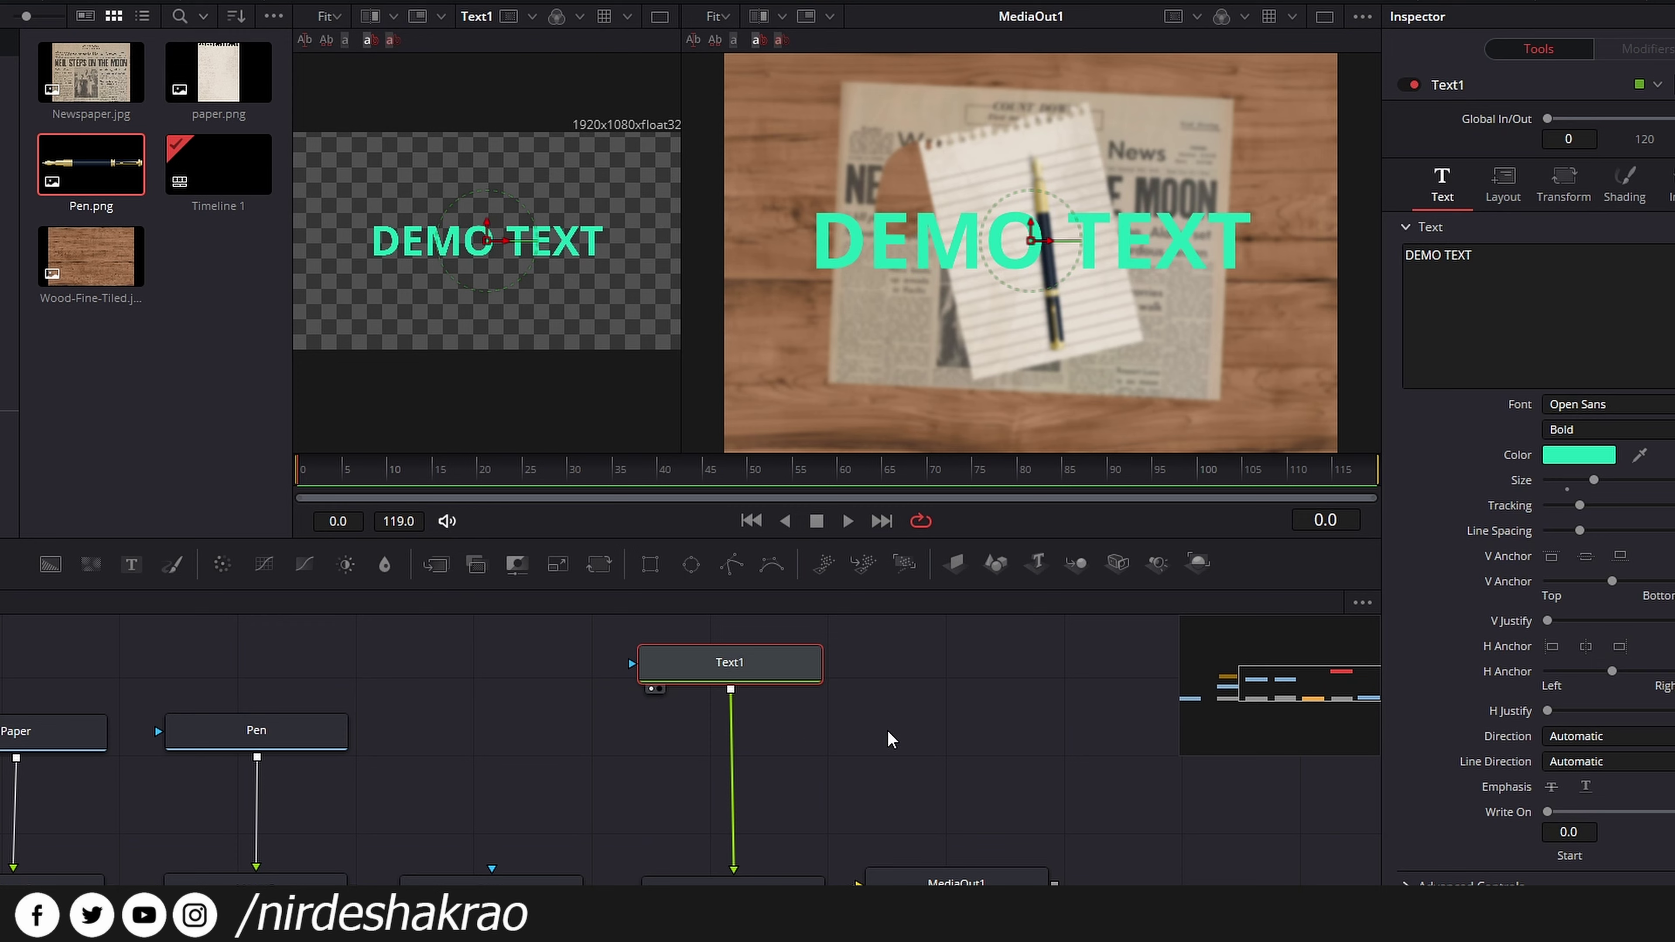
left_click_drag(747, 662, 751, 666)
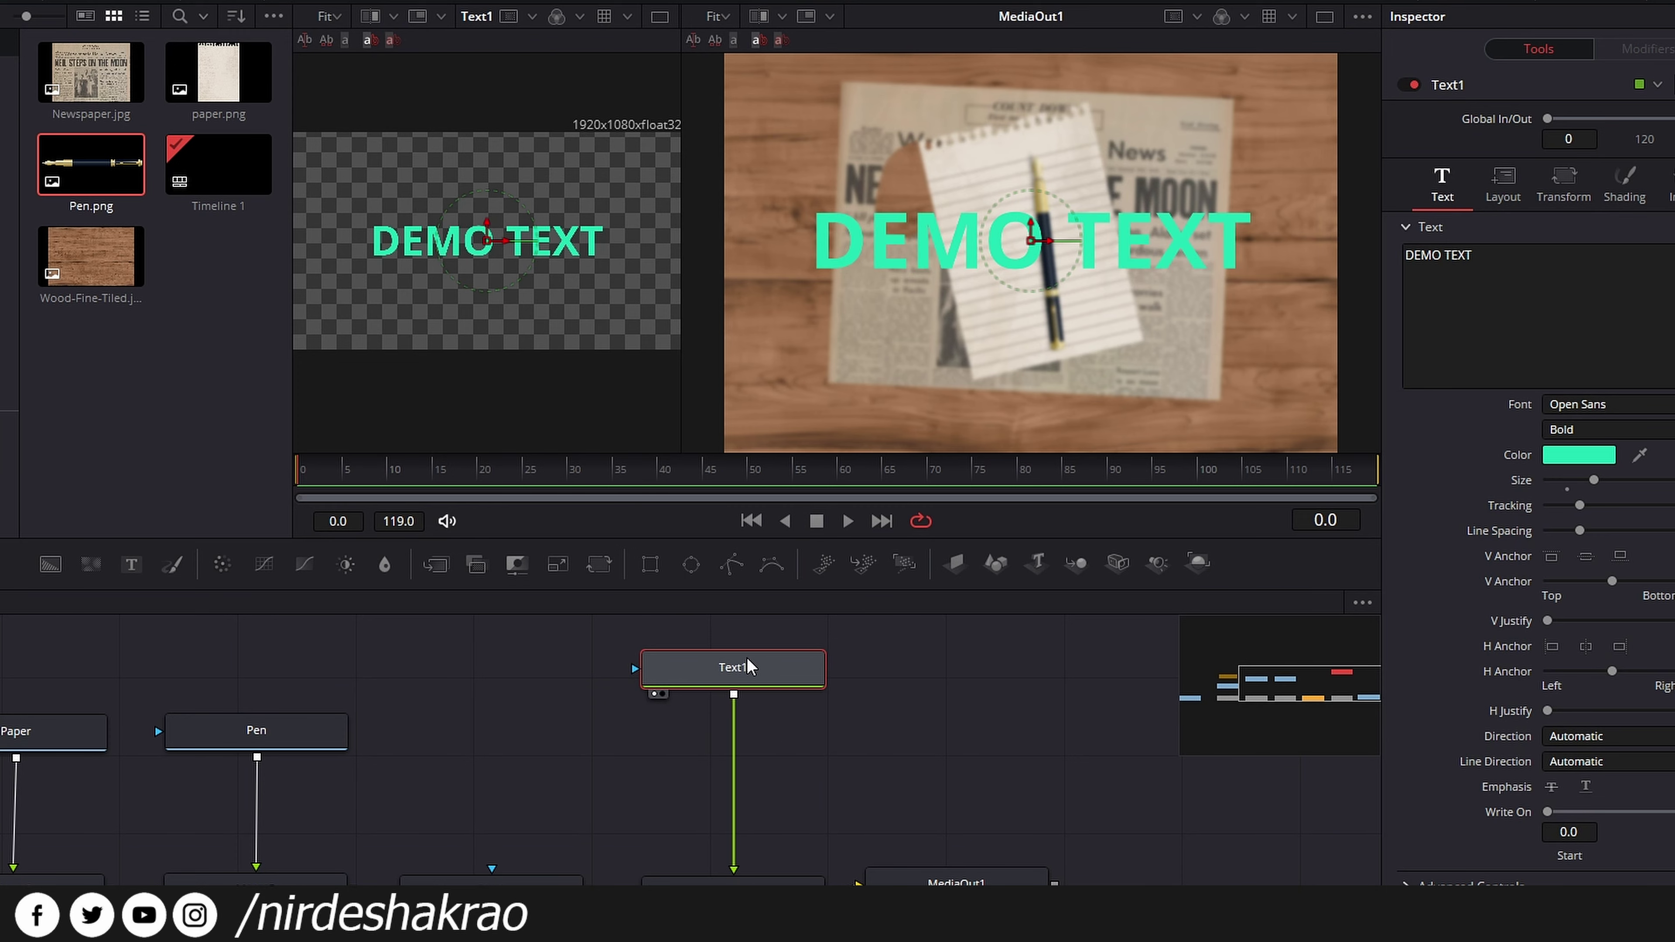
- Re-add a Drop Shadow node below Text1 and bring up Text1's text controls
key("shift+space")
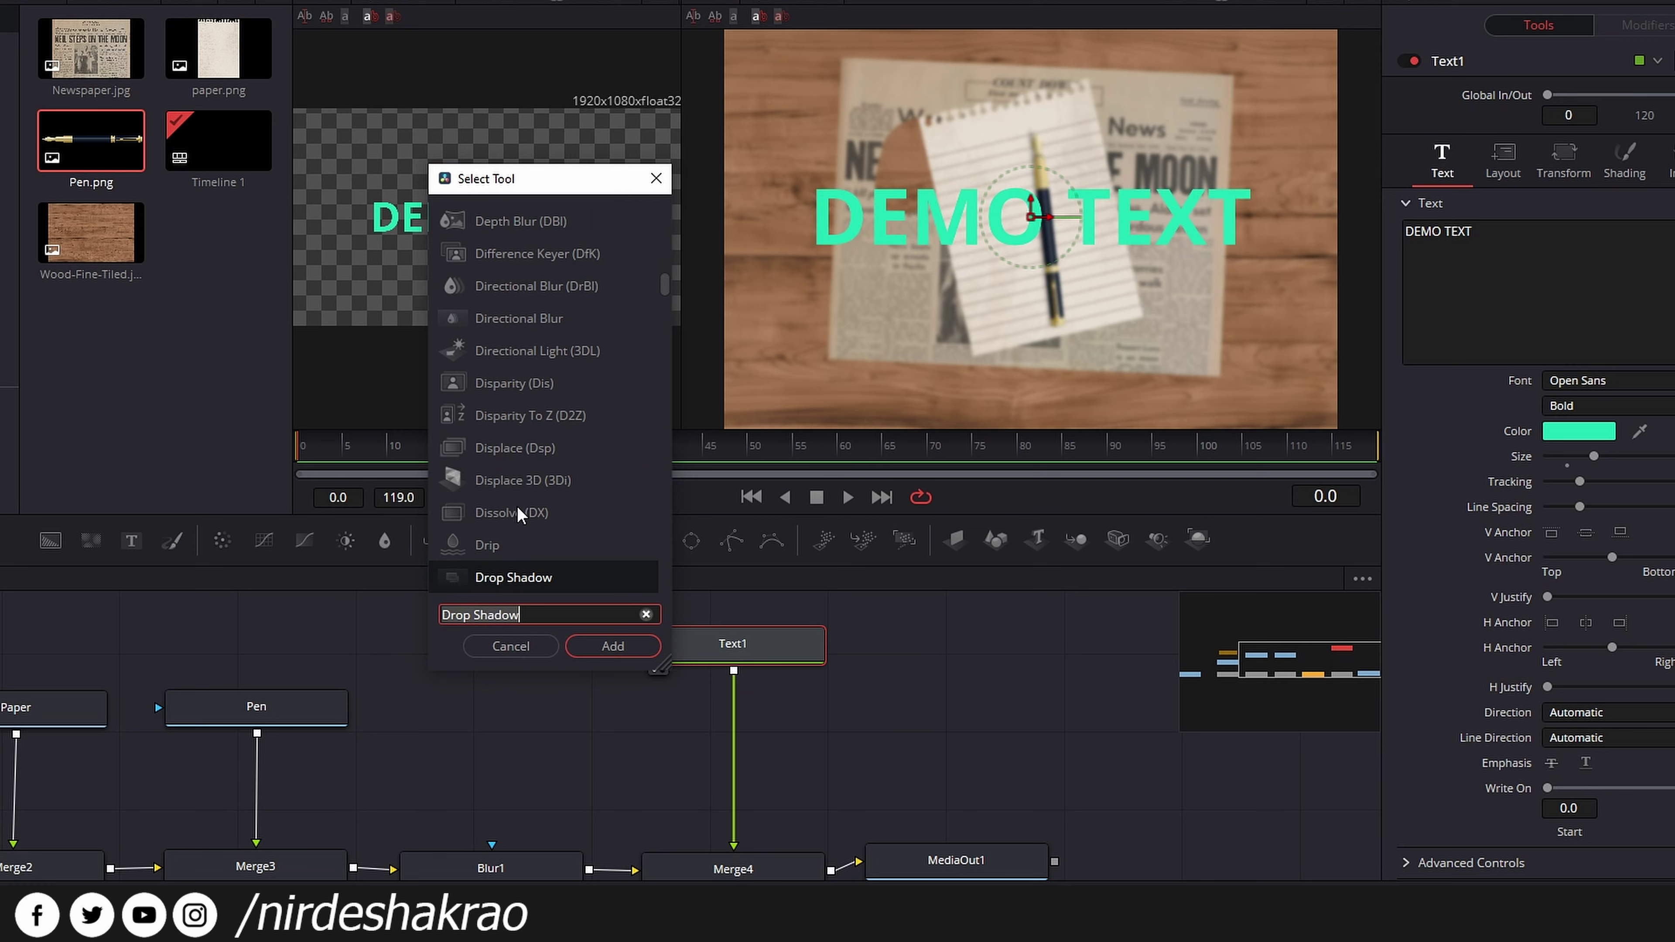
scroll(513, 554, "down", 1)
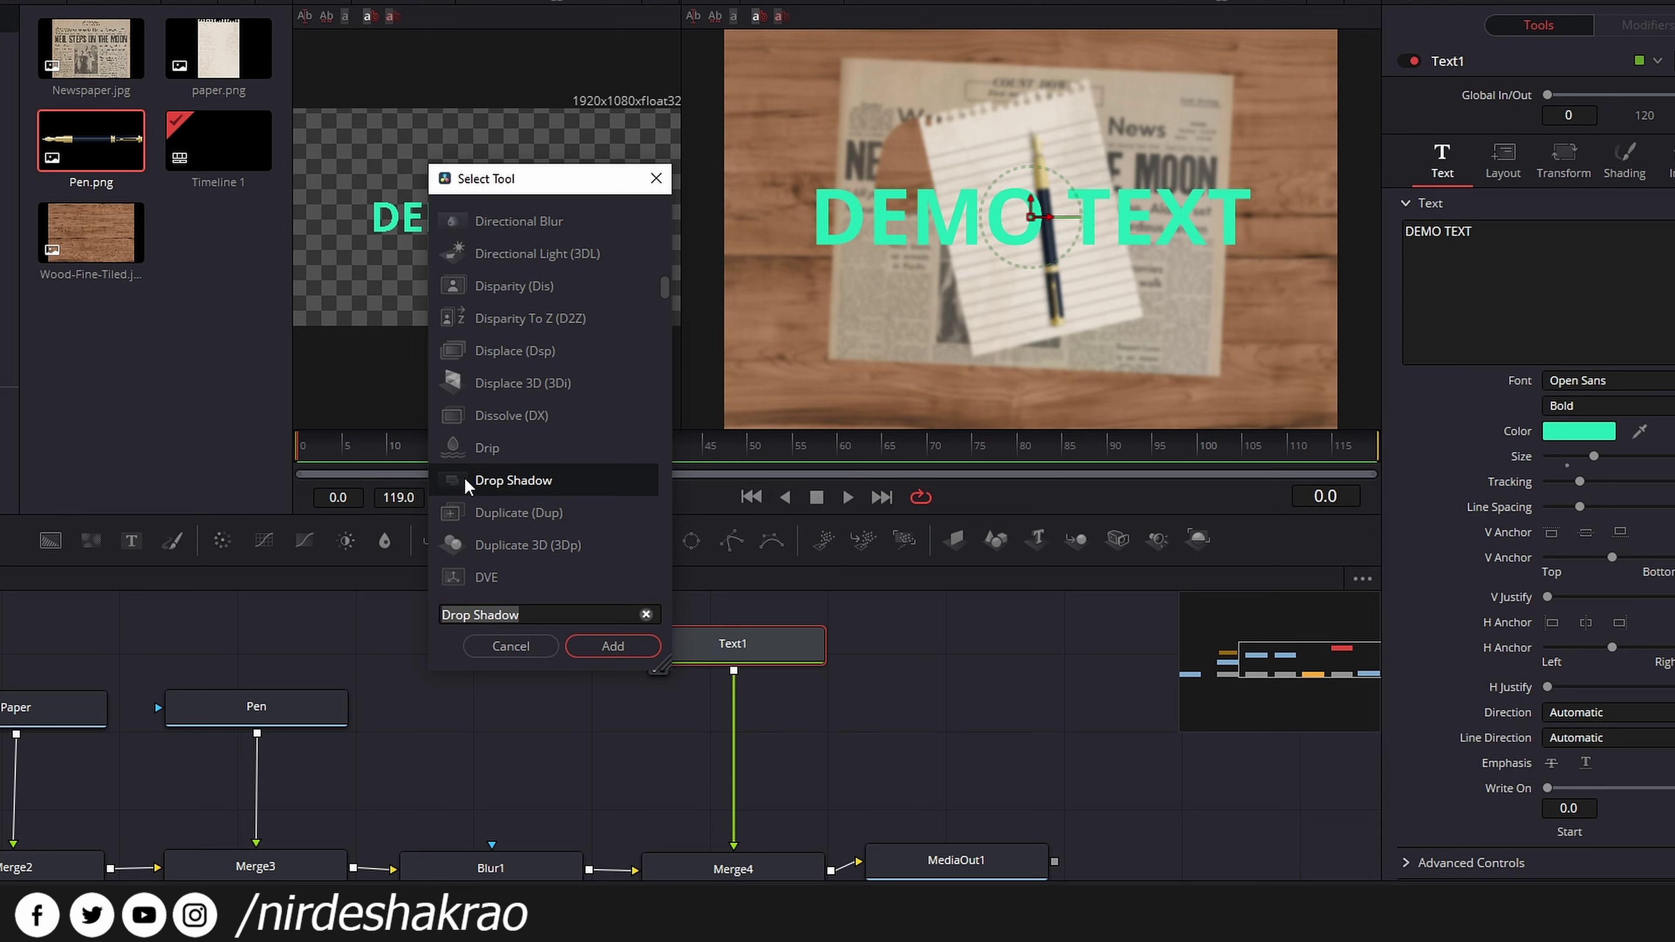
left_click(607, 645)
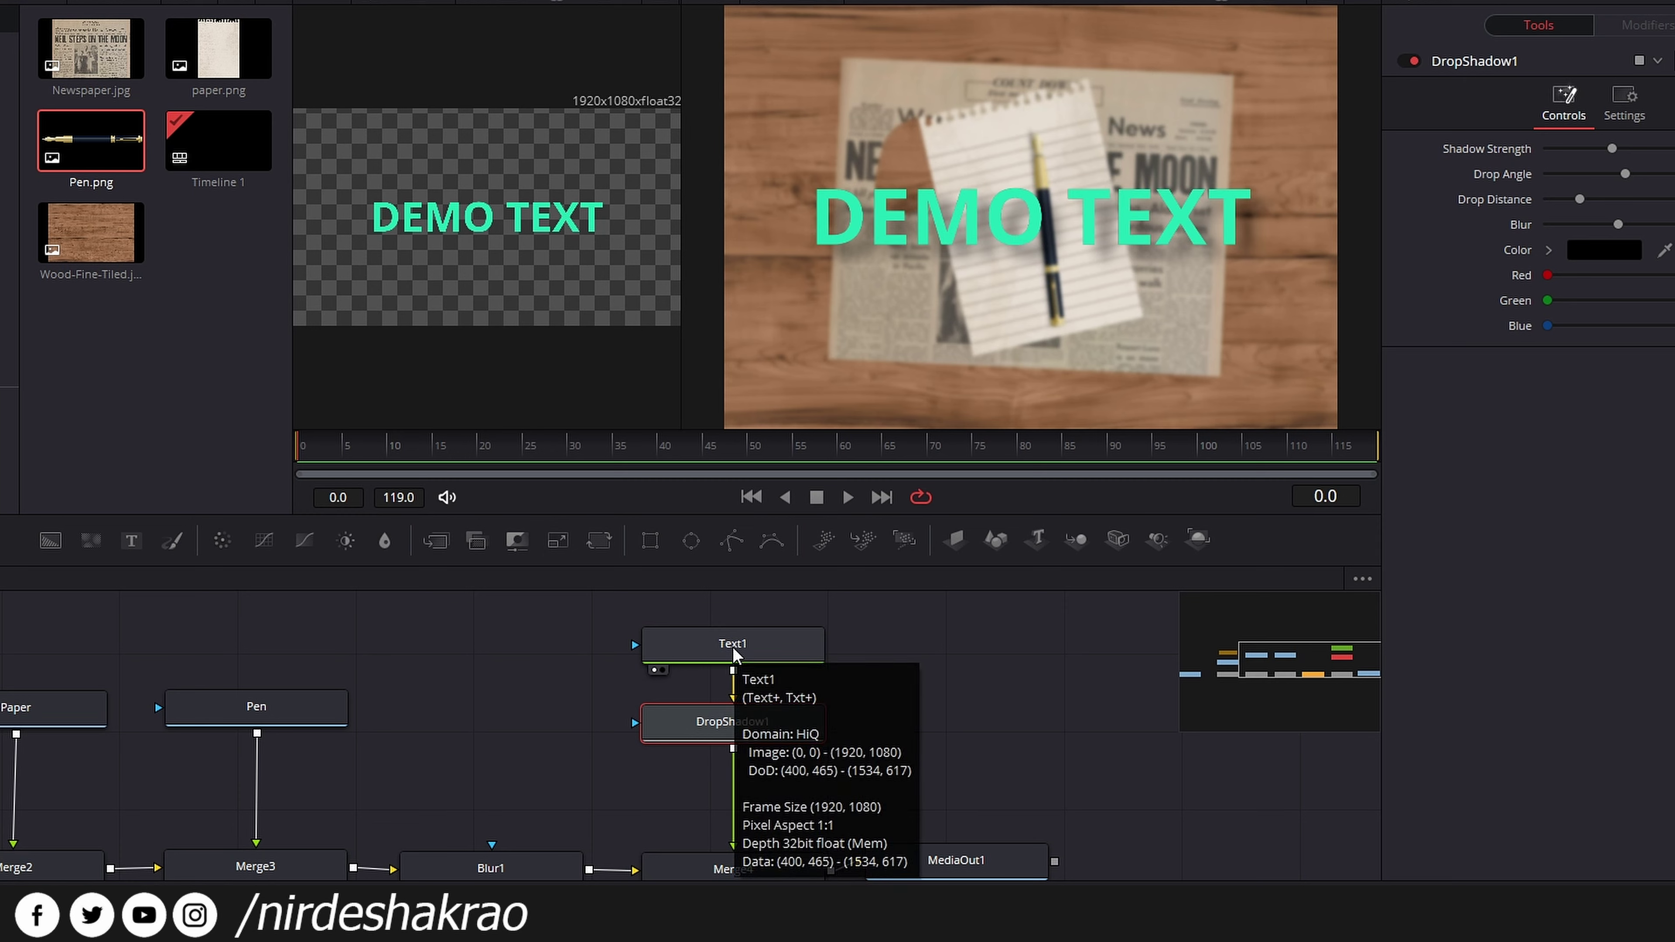
left_click(789, 655)
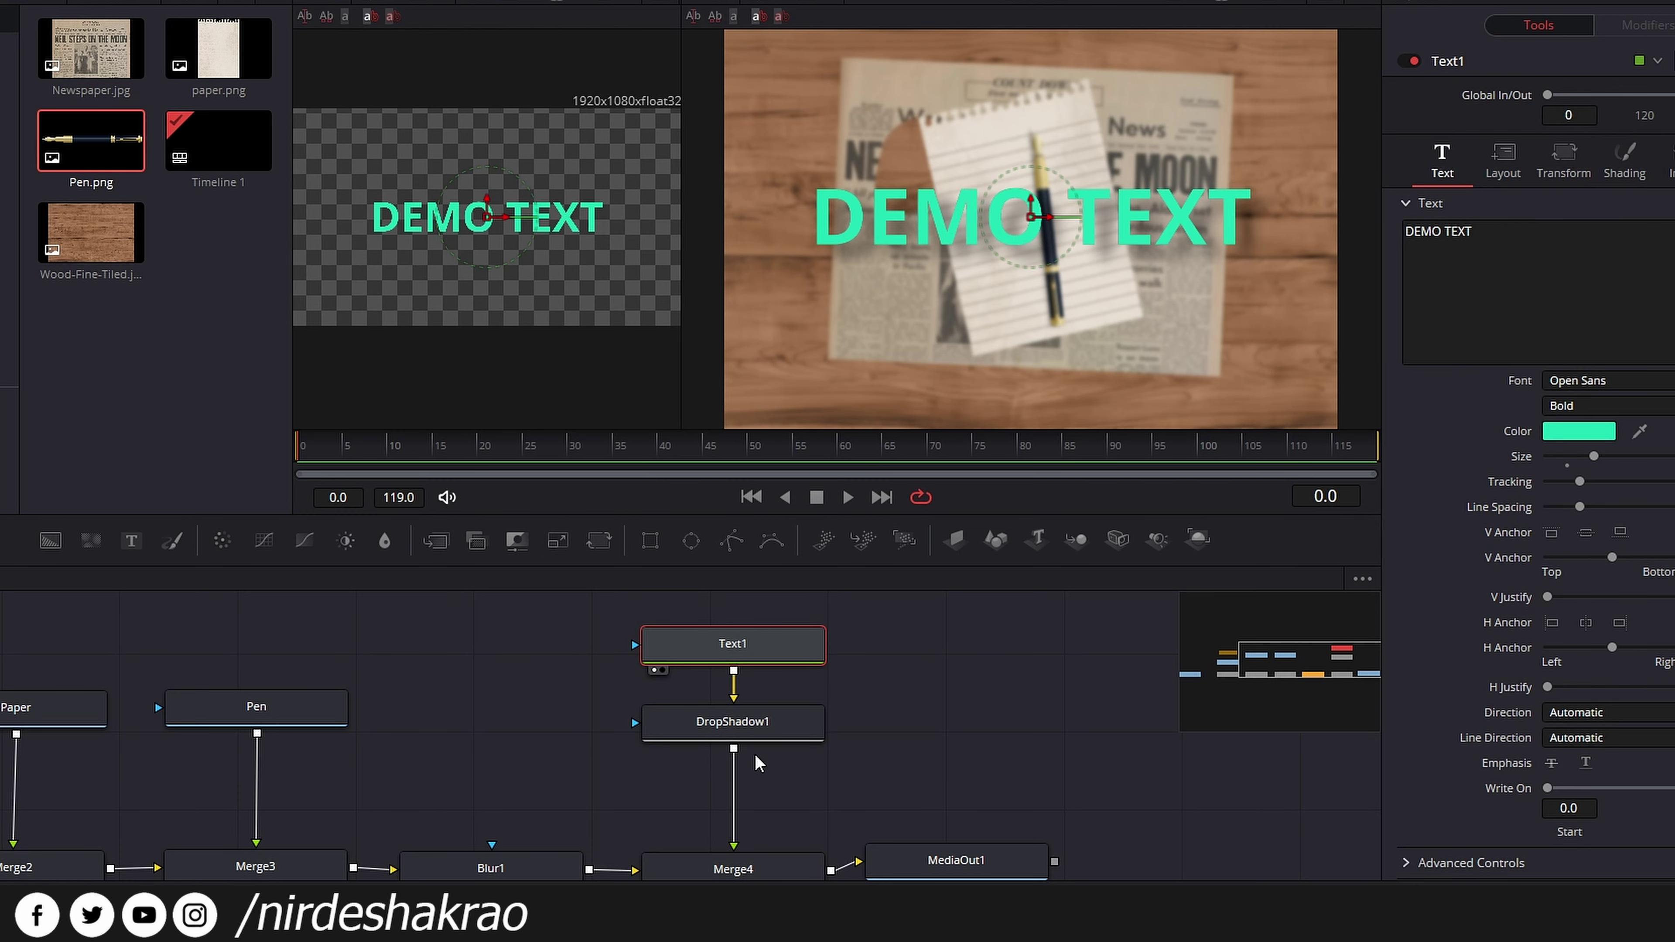
- Set DropShadow1 to a 0.022 Drop Distance and 0.346 Blur
left_click_drag(742, 726, 744, 737)
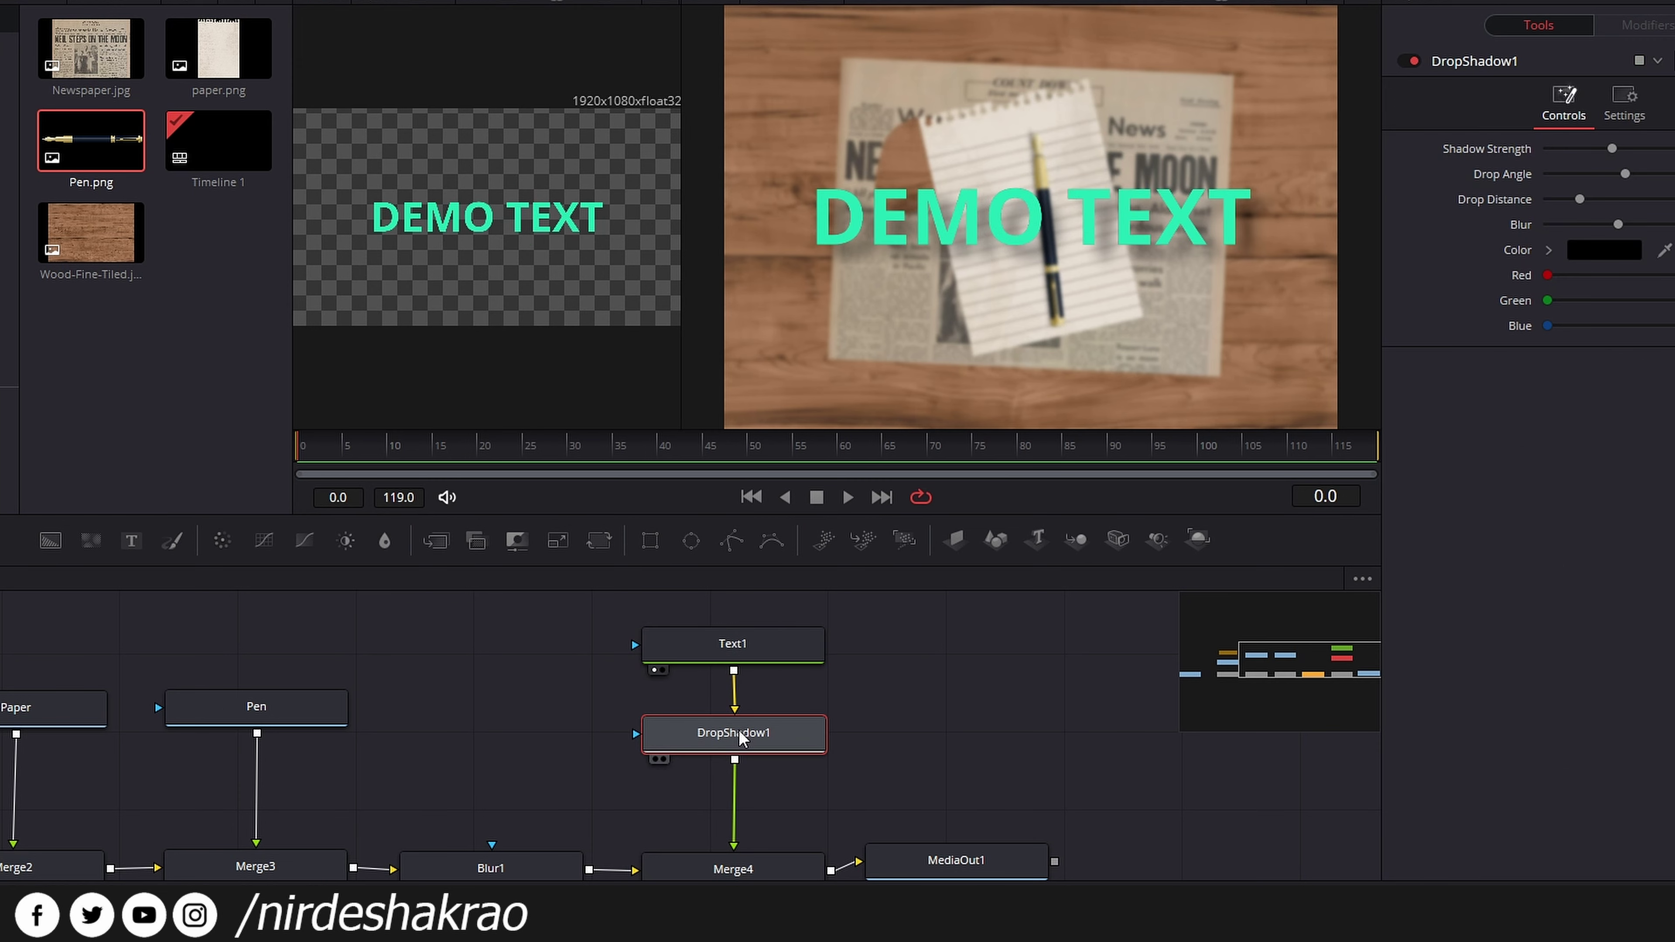
left_click_drag(1618, 224, 1554, 200)
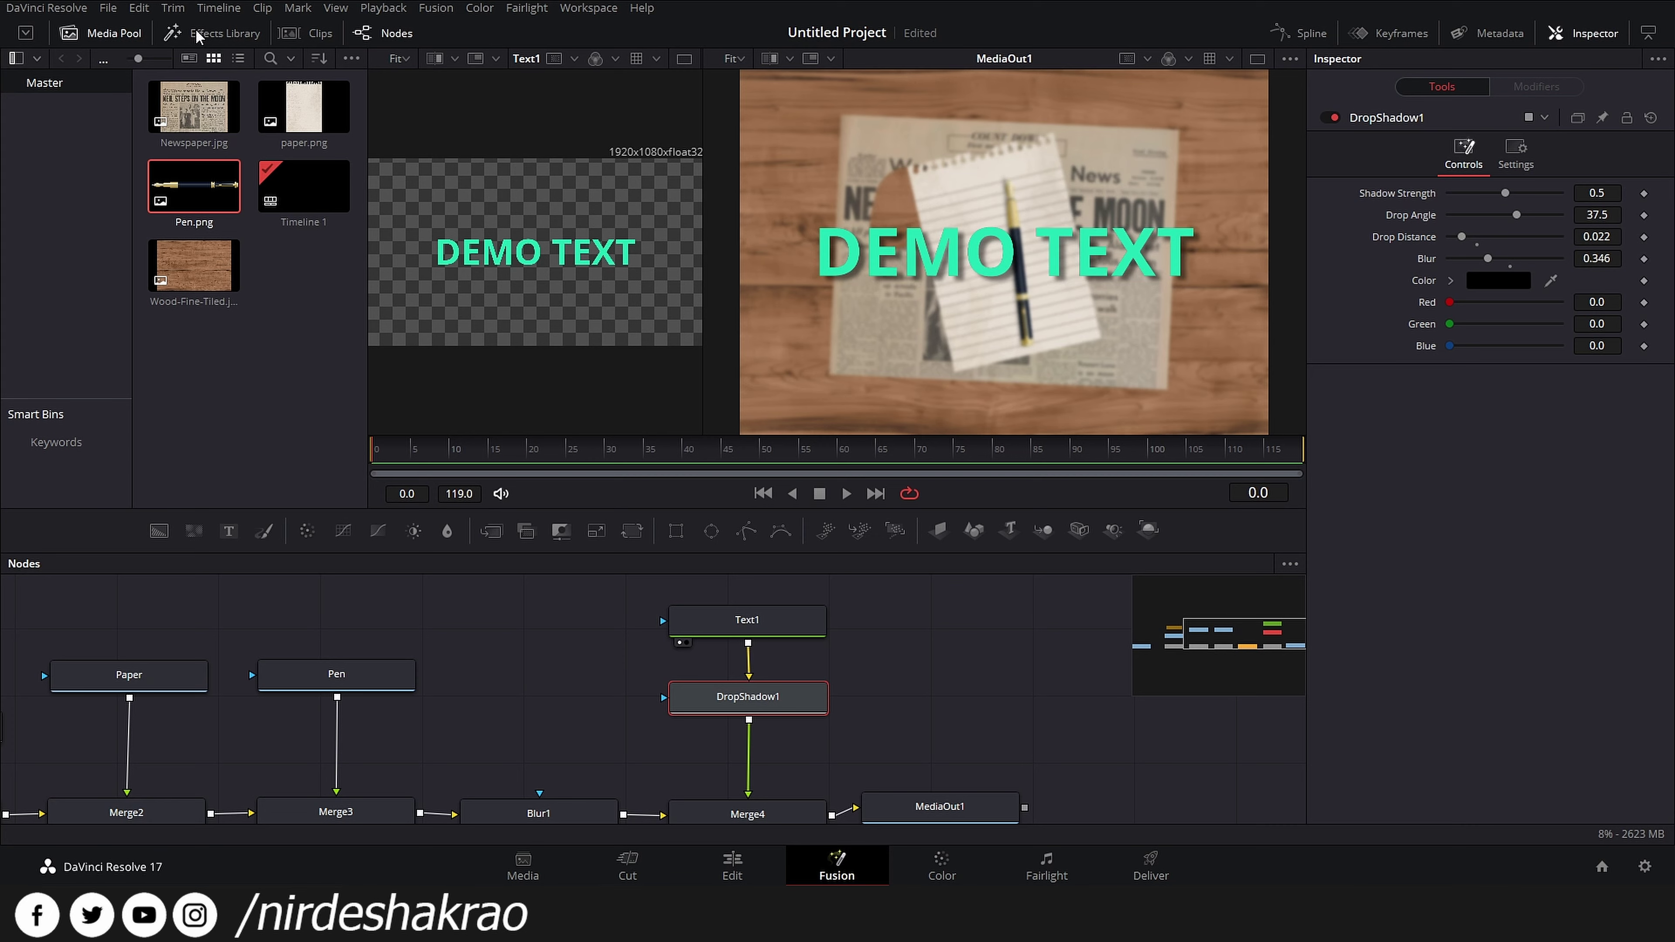
left_click(196, 35)
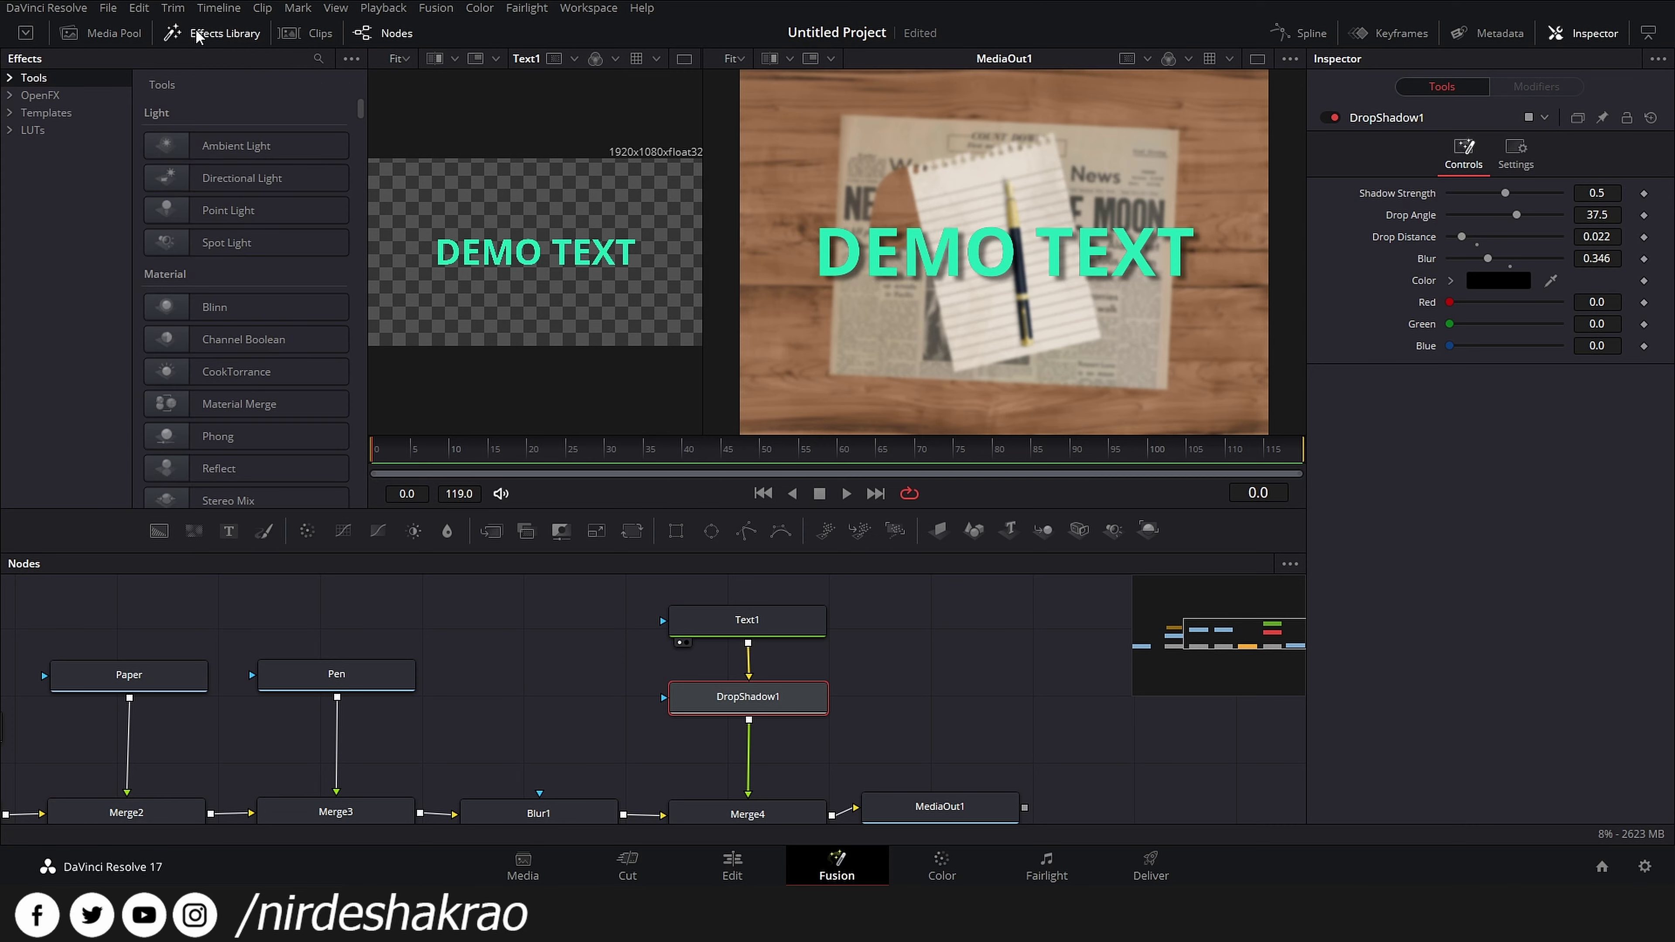
- Browse the Effects Library Tools categories, stopping on the Dissolve tool
scroll(264, 241, "down", 5)
scroll(262, 243, "down", 5)
scroll(262, 241, "down", 5)
scroll(262, 241, "down", 5)
scroll(267, 251, "down", 5)
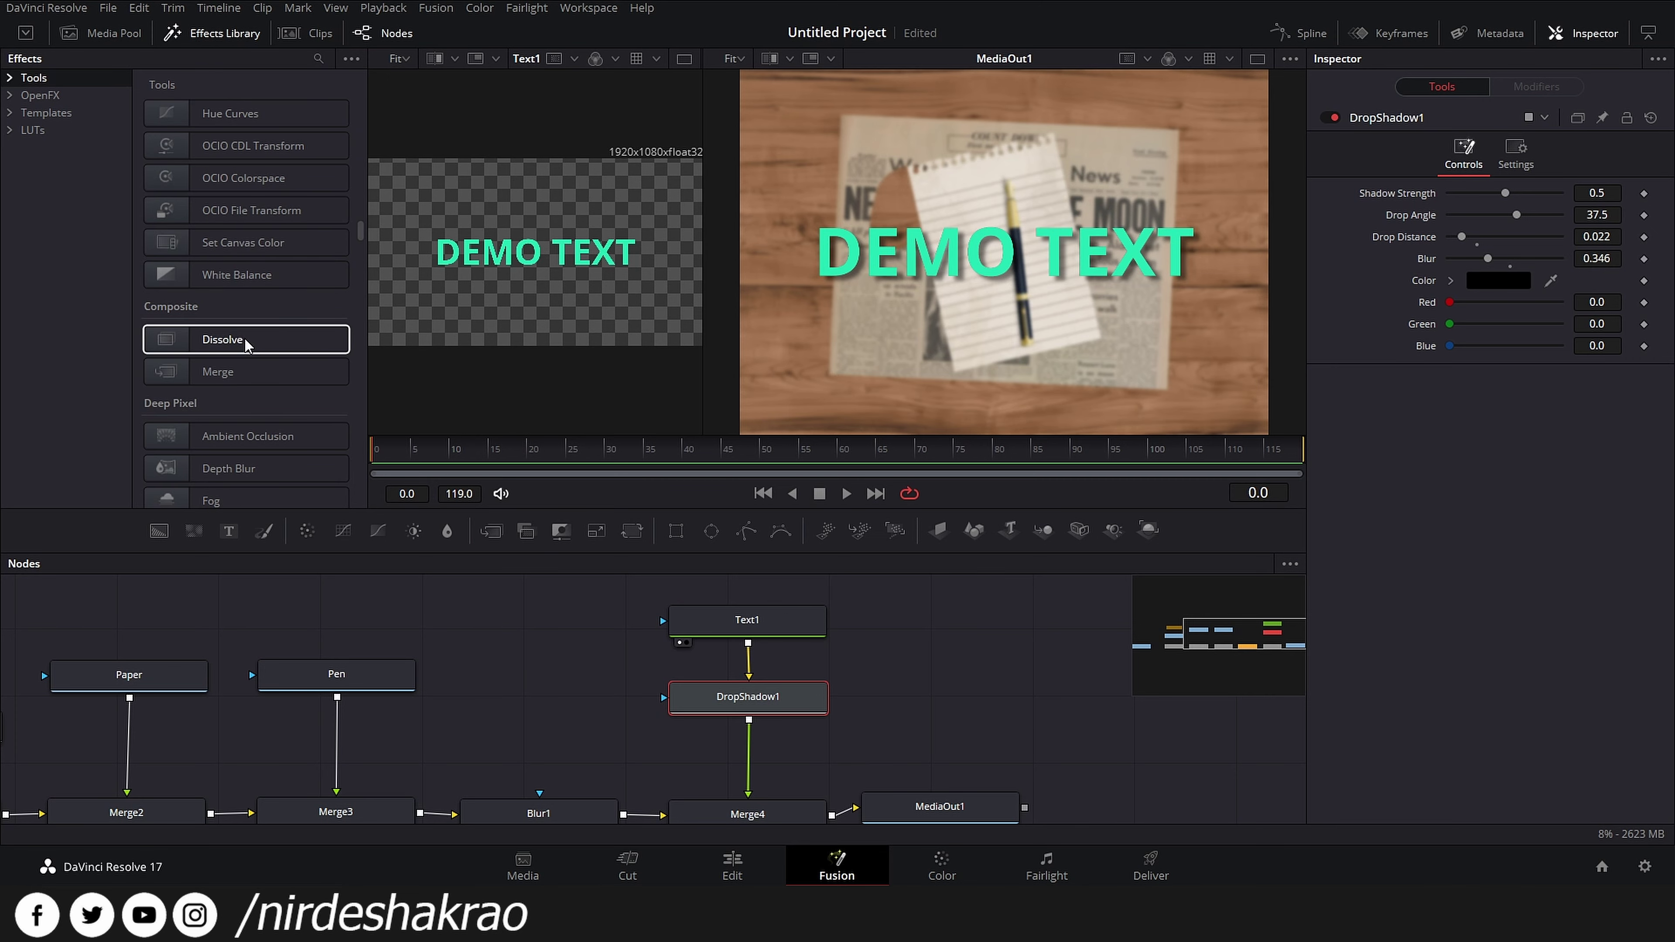
left_click(224, 339)
scroll(255, 405, "down", 3)
scroll(262, 347, "down", 3)
scroll(262, 347, "down", 3)
scroll(284, 343, "down", 3)
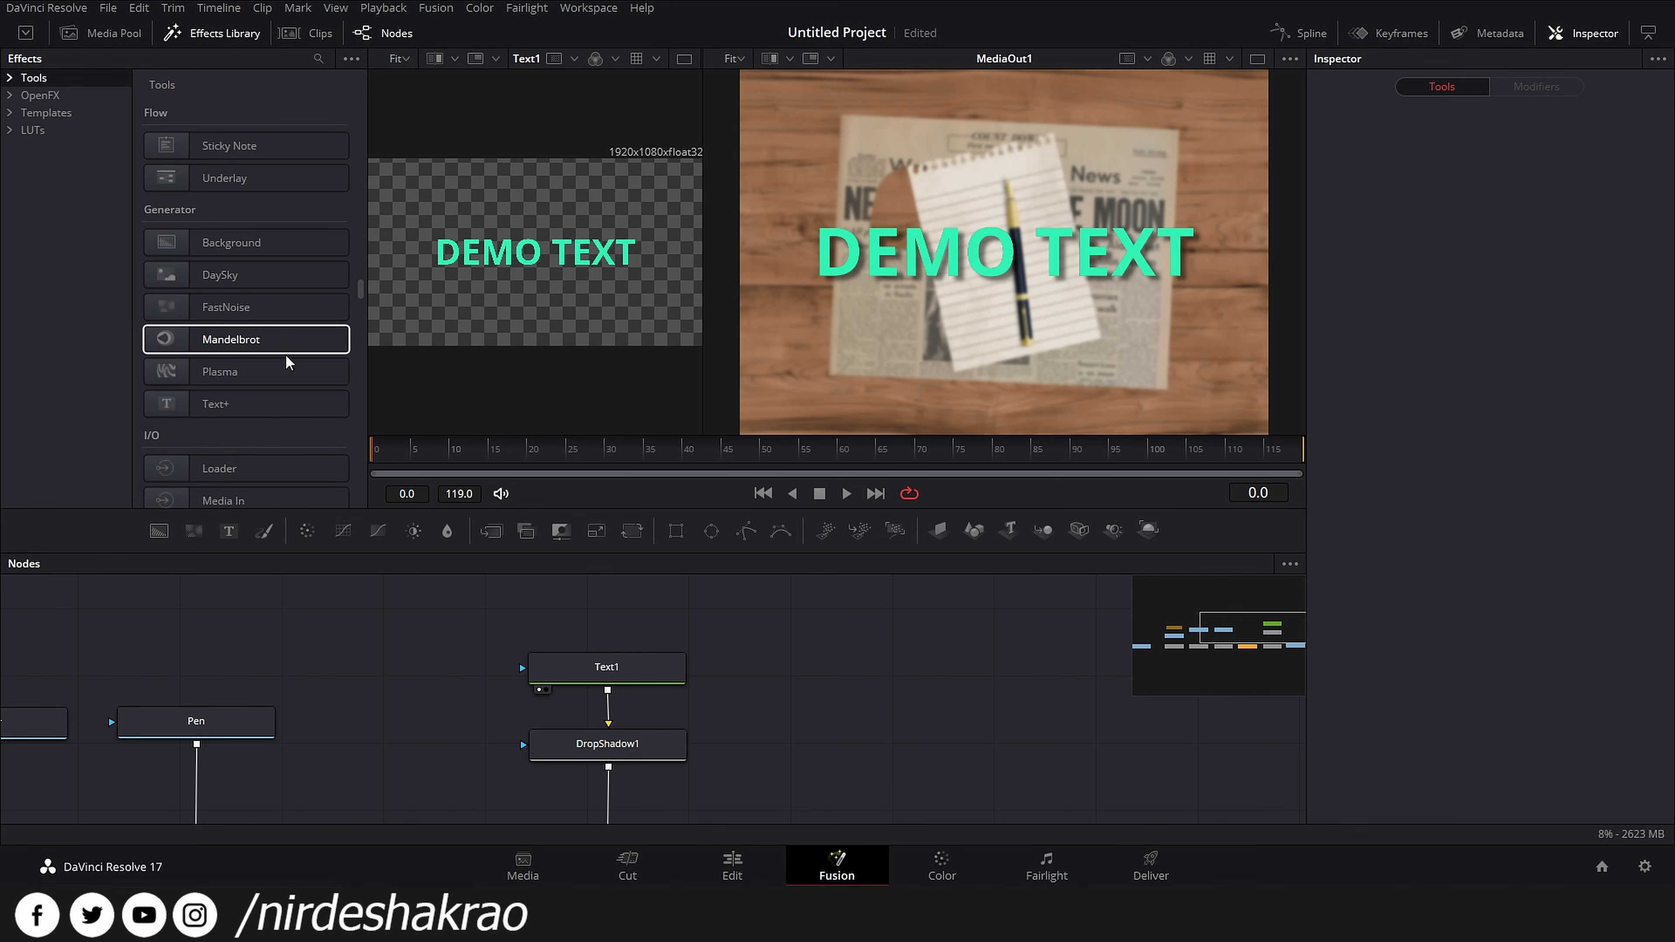
scroll(286, 354, "down", 10)
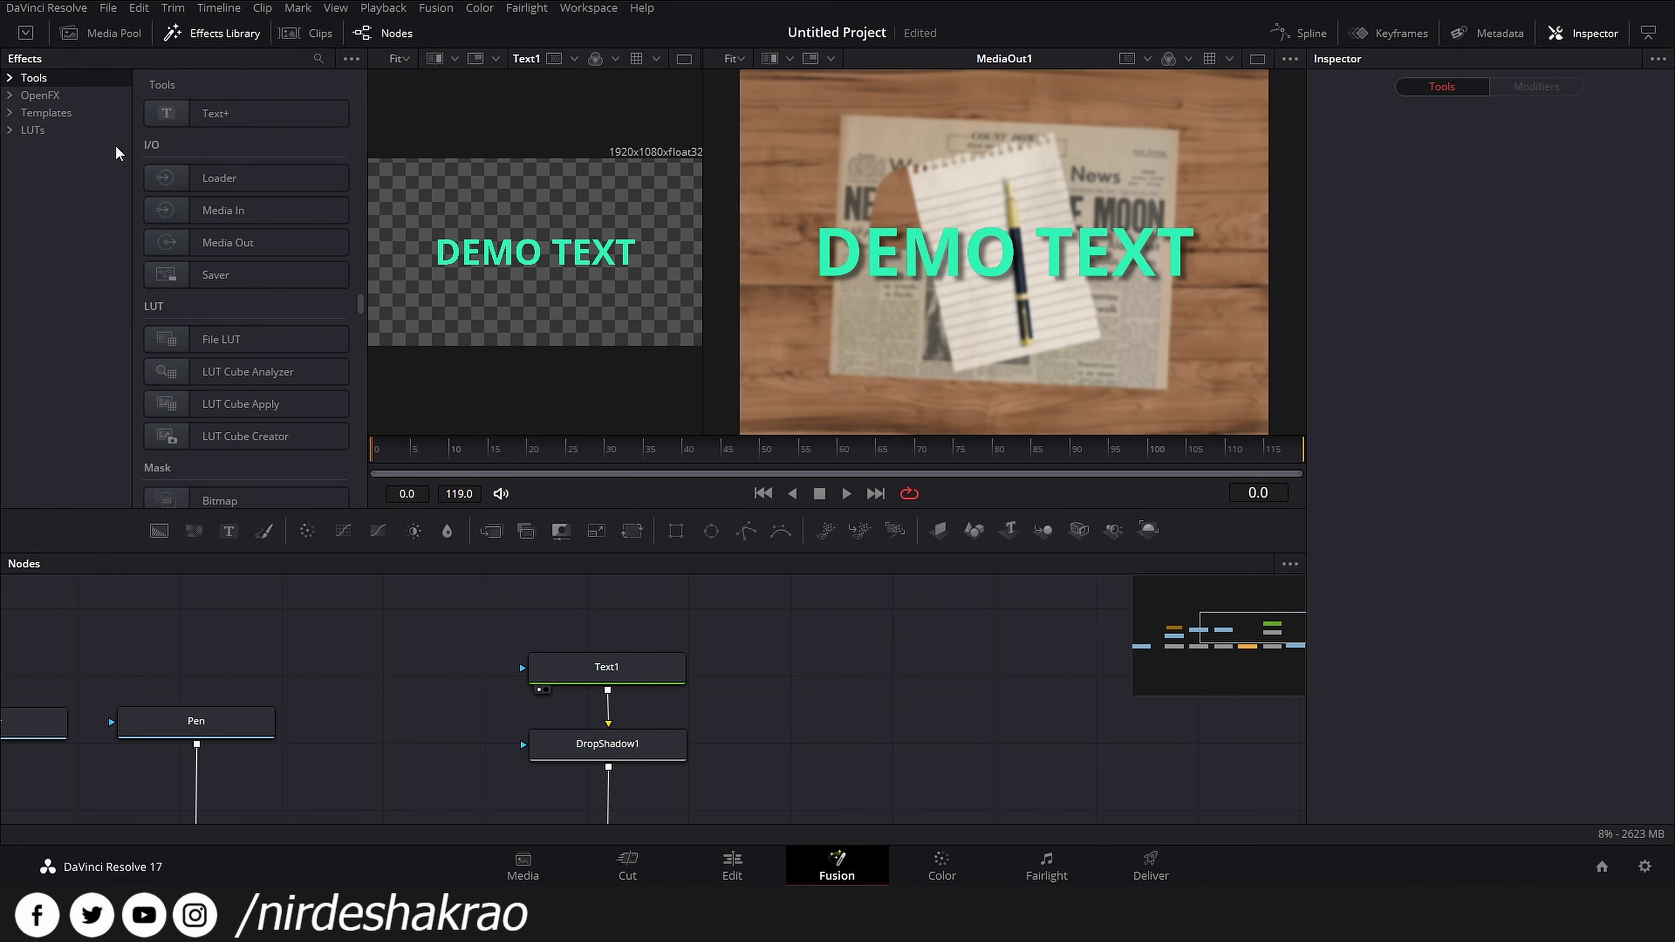
scroll(1028, 683, "down", 2)
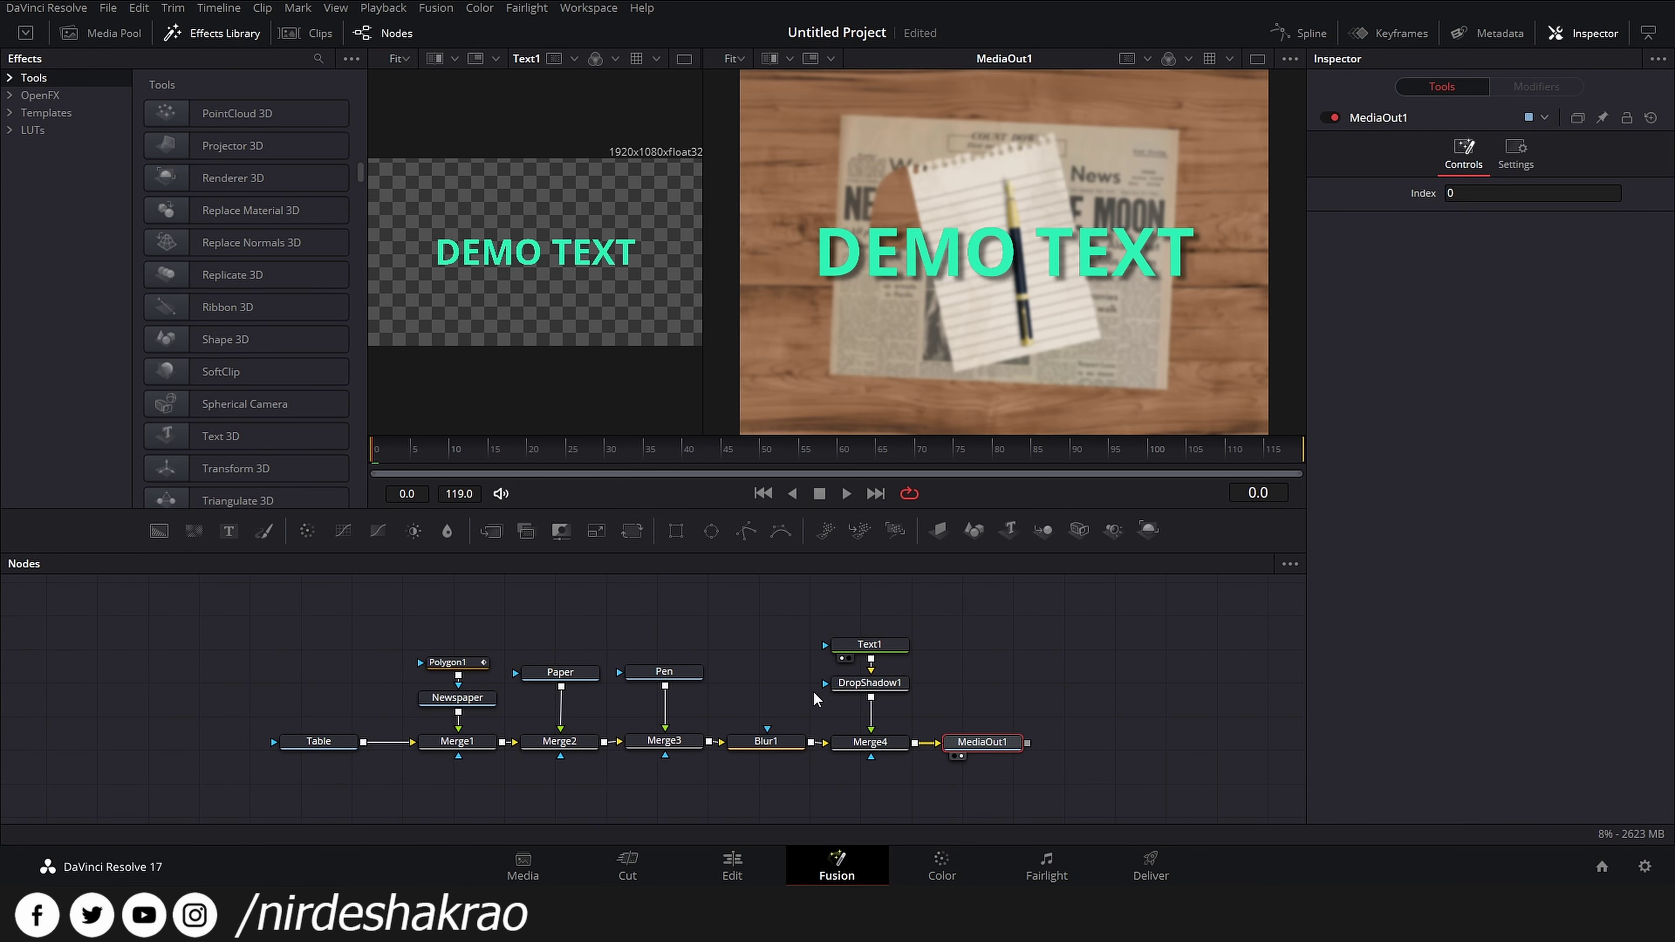
- Select all nodes so the Inspector lists every tool from Table through Merge4
left_click_drag(1107, 620, 269, 778)
left_click_drag(1058, 678, 1006, 705)
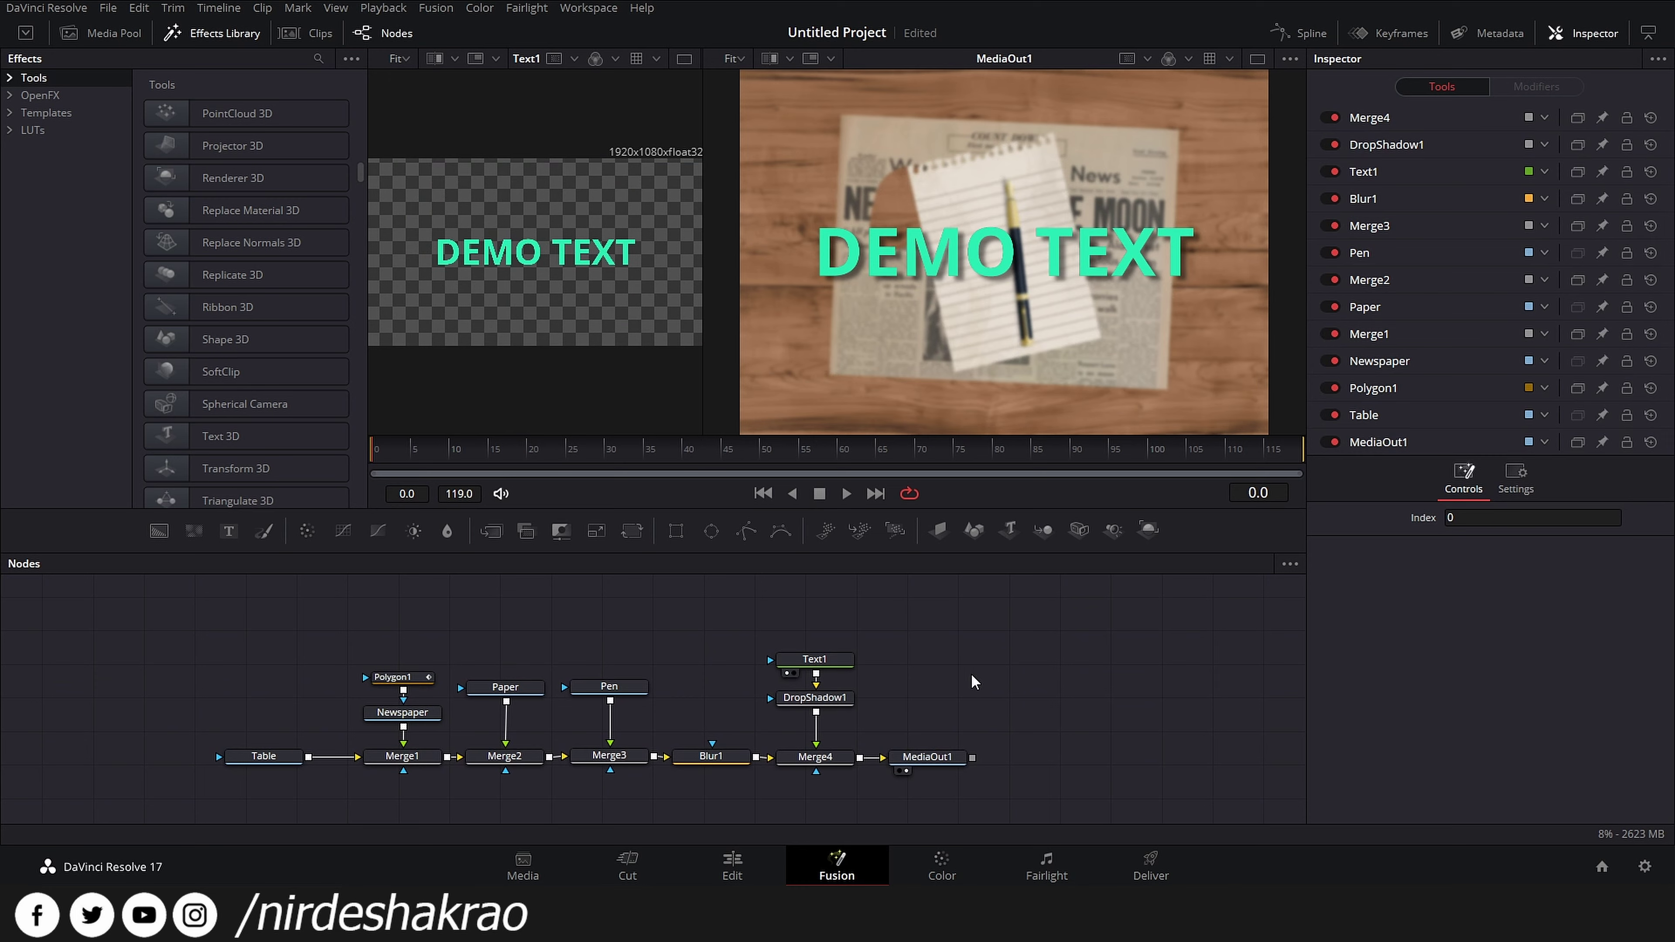
key("ctrl+a")
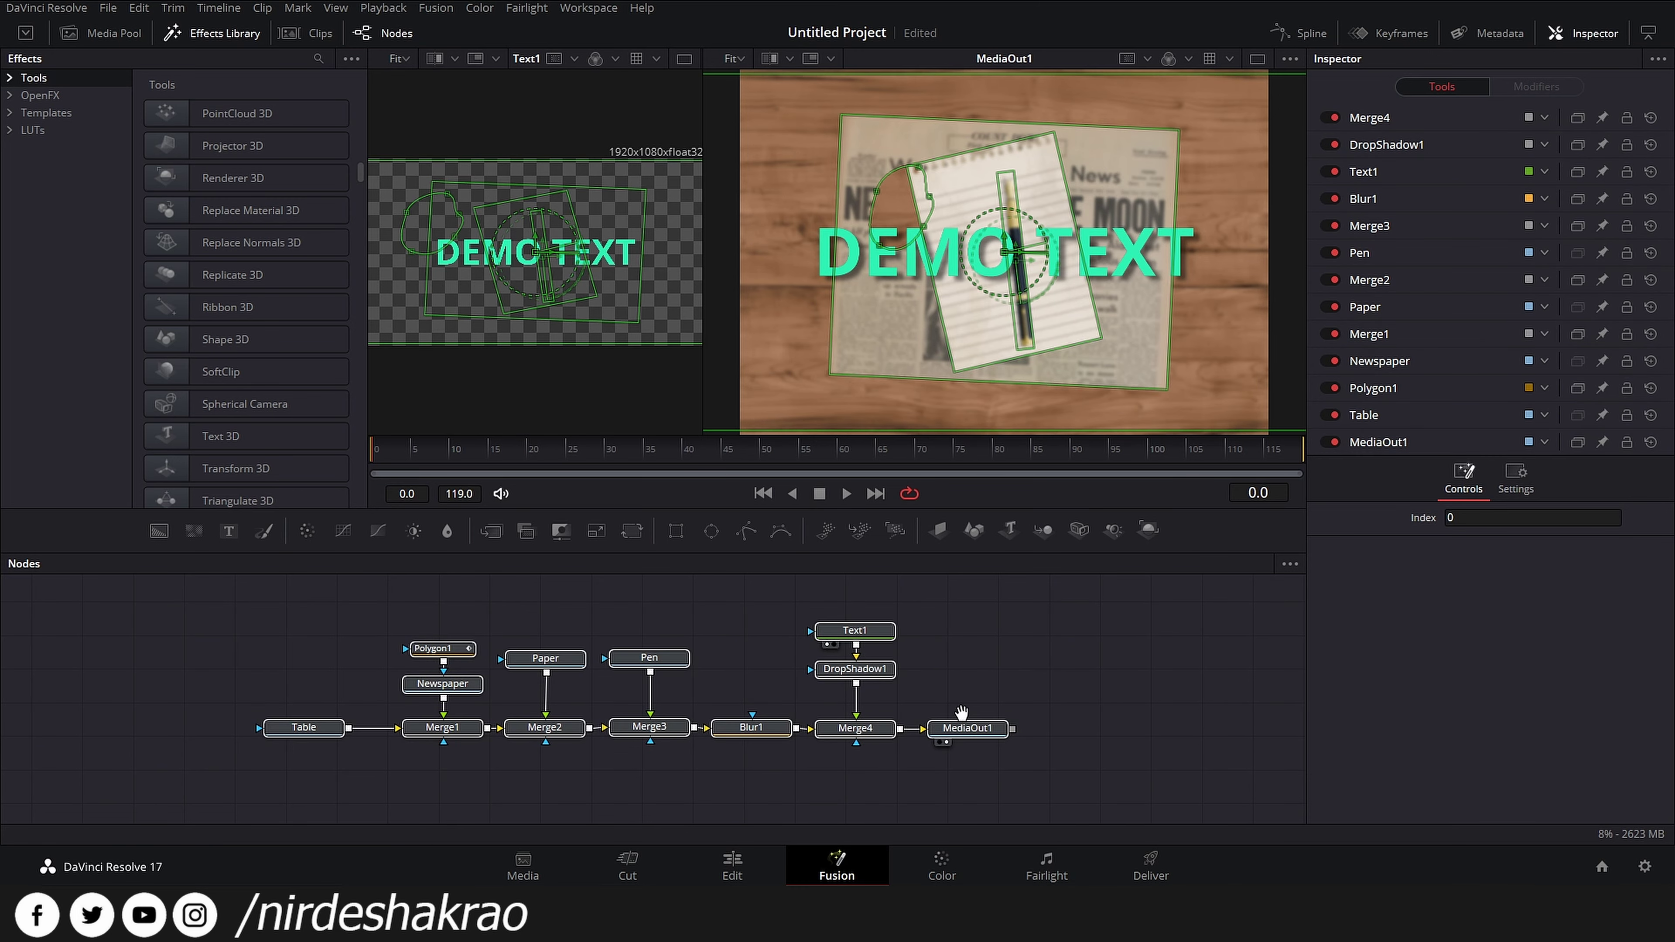
left_click_drag(963, 719, 877, 756)
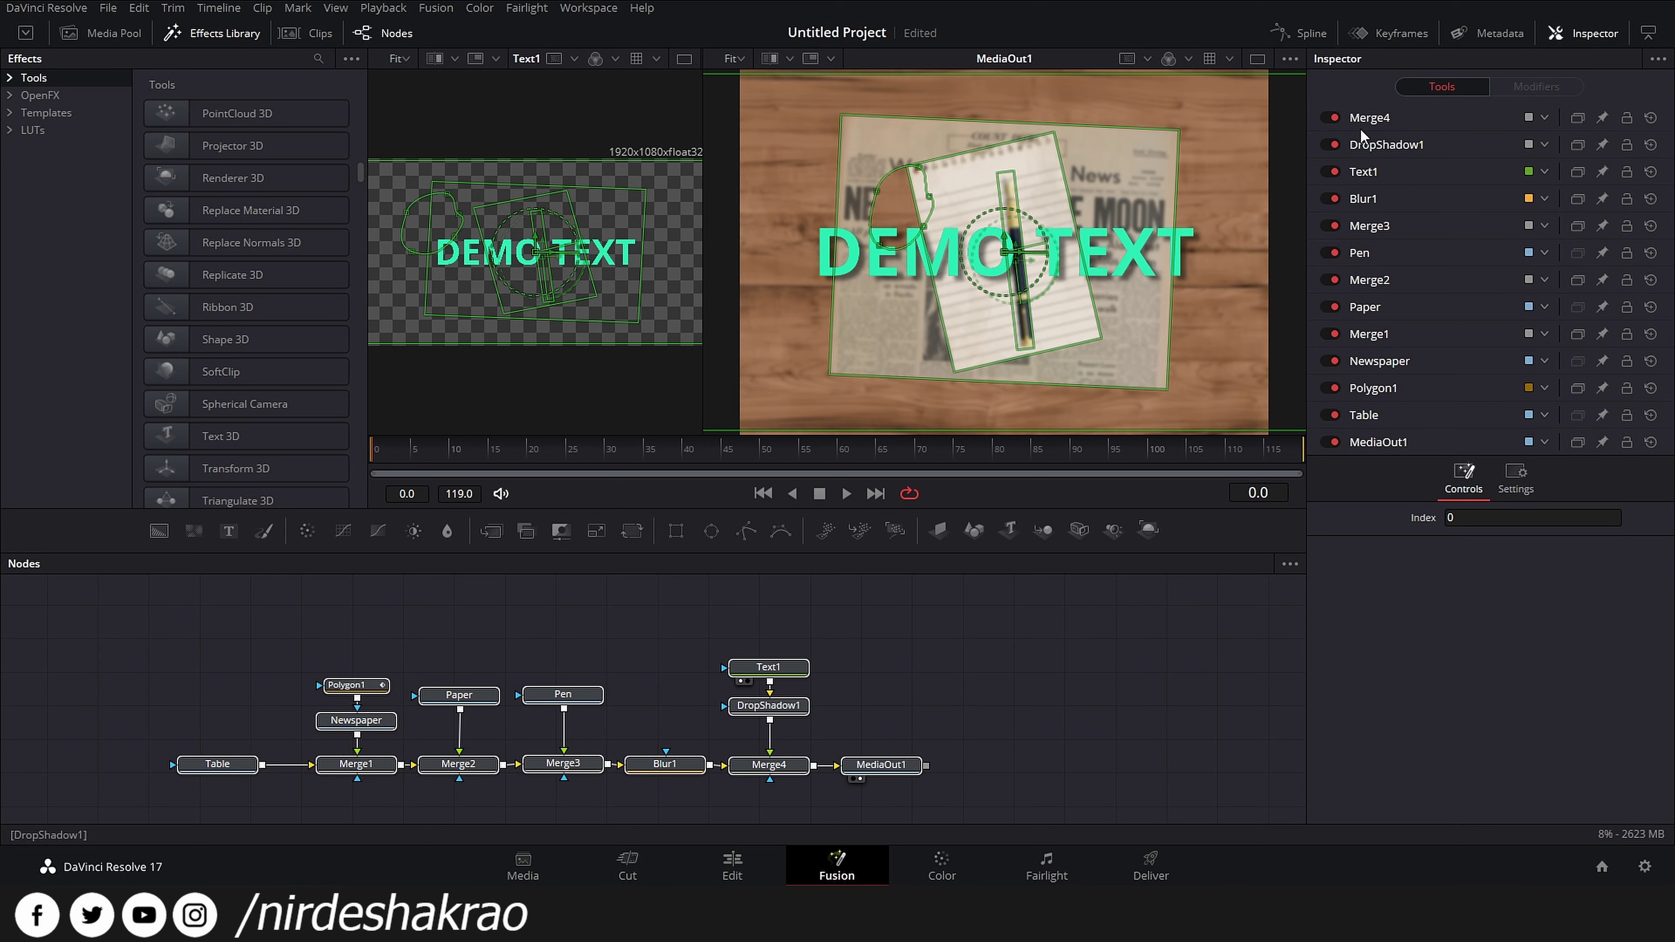
- Toggle Merge4, DropShadow1 and Blur1 off and on to check their effect
left_click(1330, 116)
left_click(1330, 116)
left_click(1331, 144)
left_click(1331, 144)
left_click(1334, 199)
left_click(1334, 198)
left_click(1334, 199)
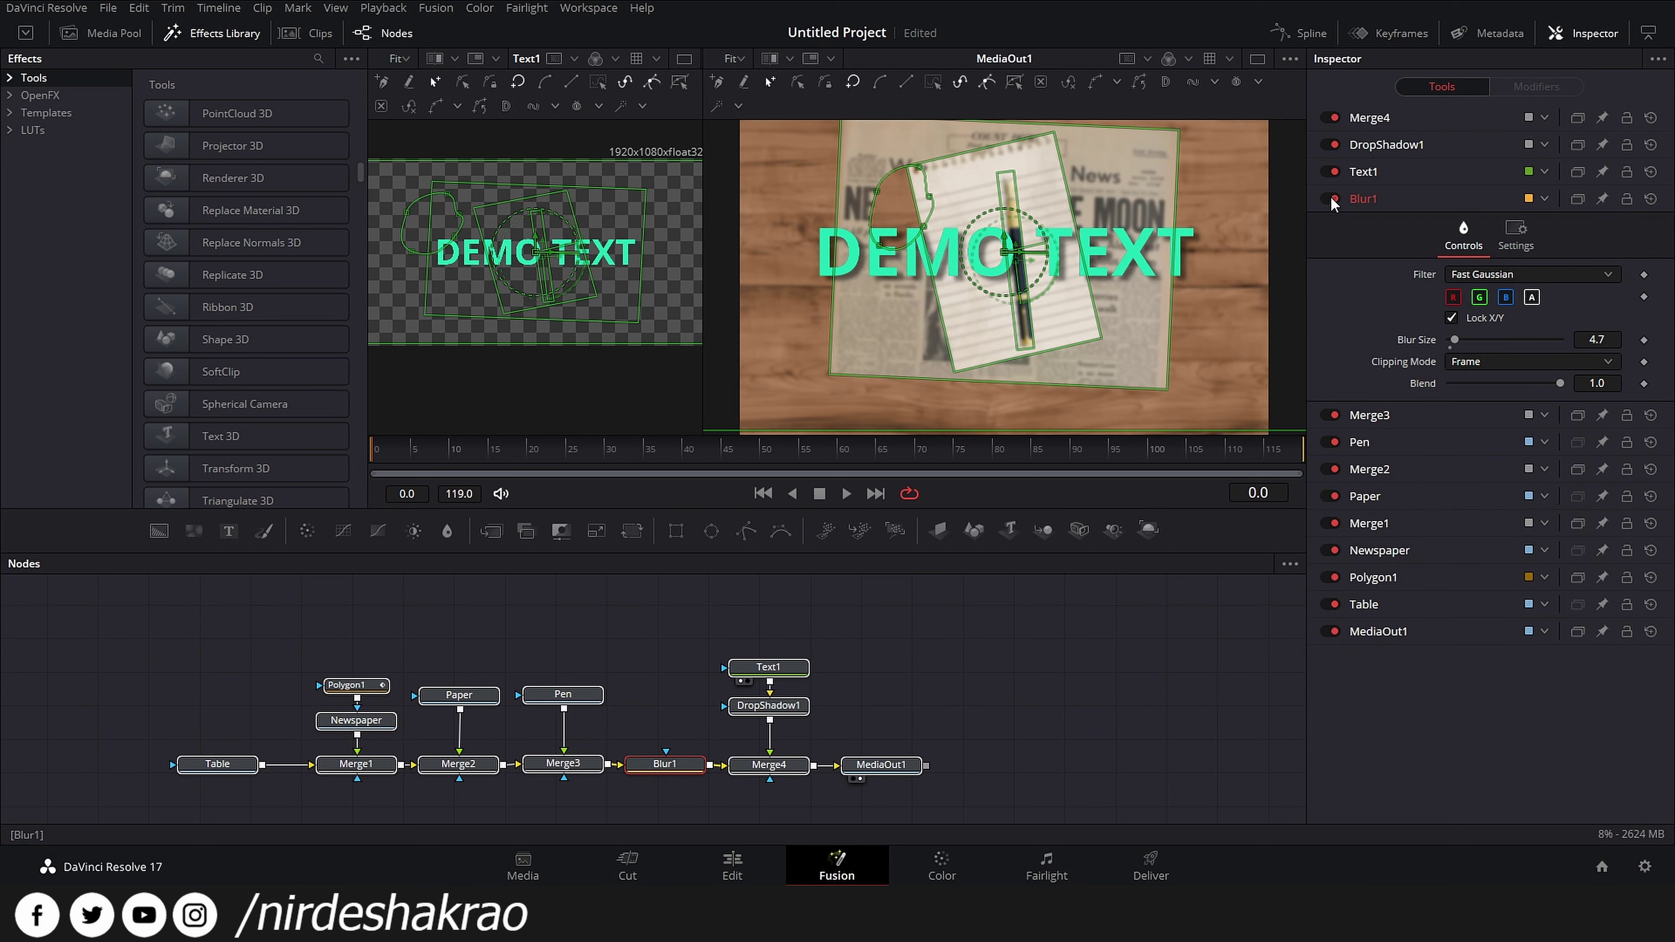
left_click(1401, 203)
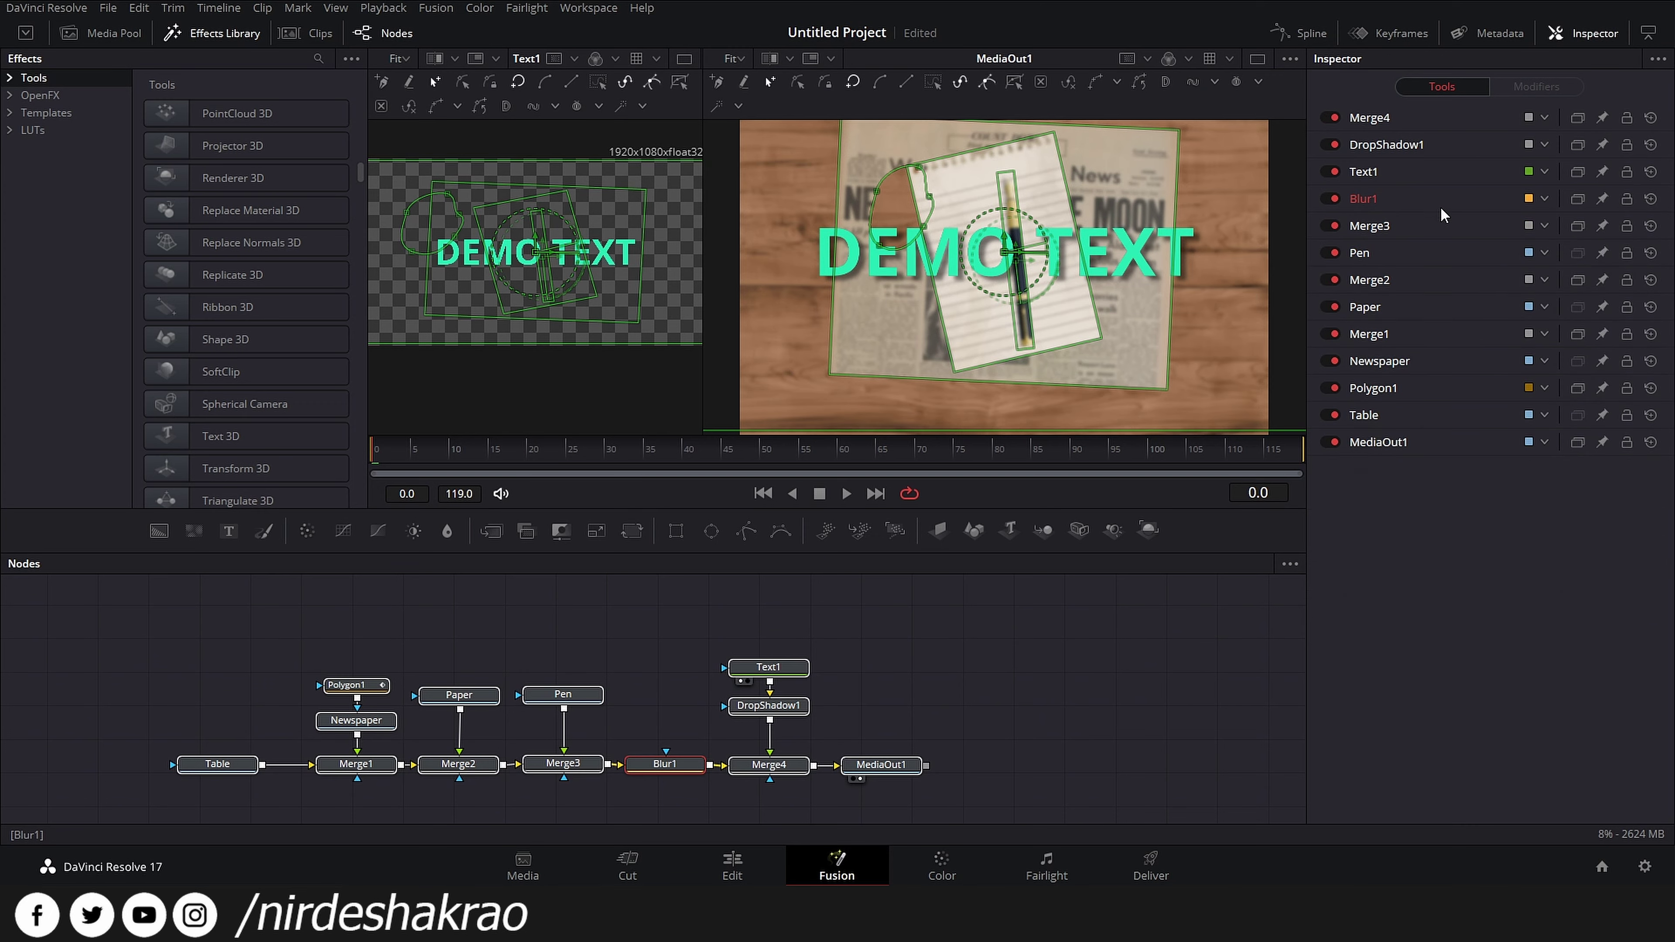
- Toggle Blur1, Merge3 and Merge2 off and on, then reselect all nodes
left_click(1334, 199)
left_click(1334, 198)
left_click(1333, 225)
left_click(1334, 226)
left_click(1334, 280)
left_click(1334, 280)
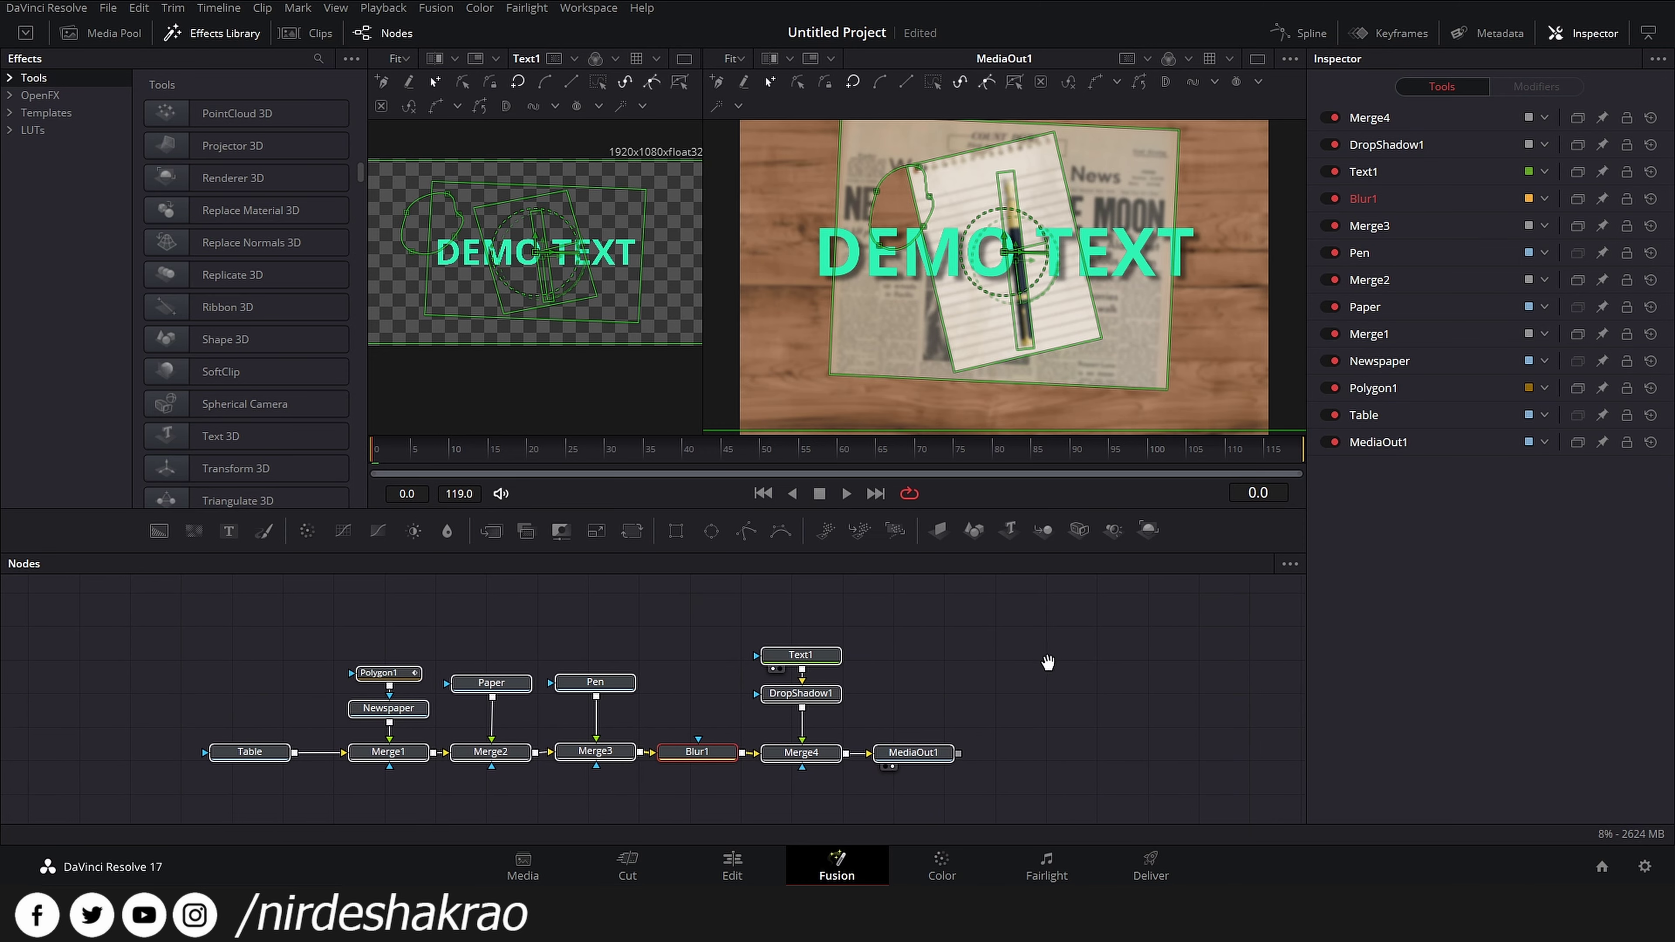
left_click(887, 736)
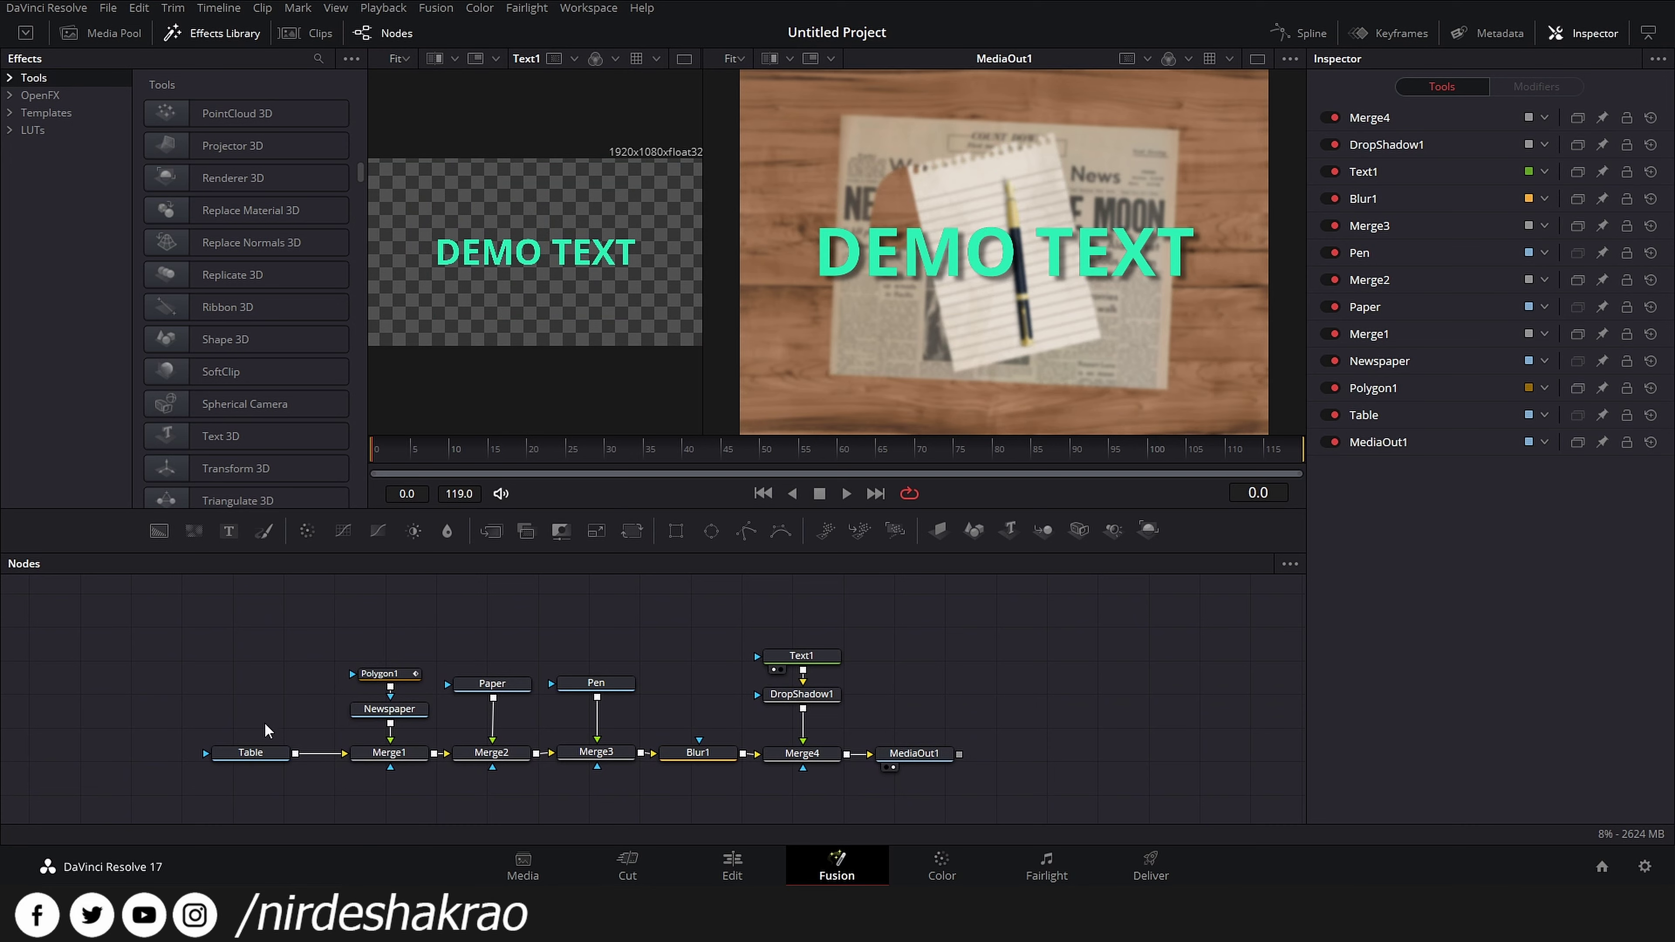
left_click_drag(1056, 806, 71, 647)
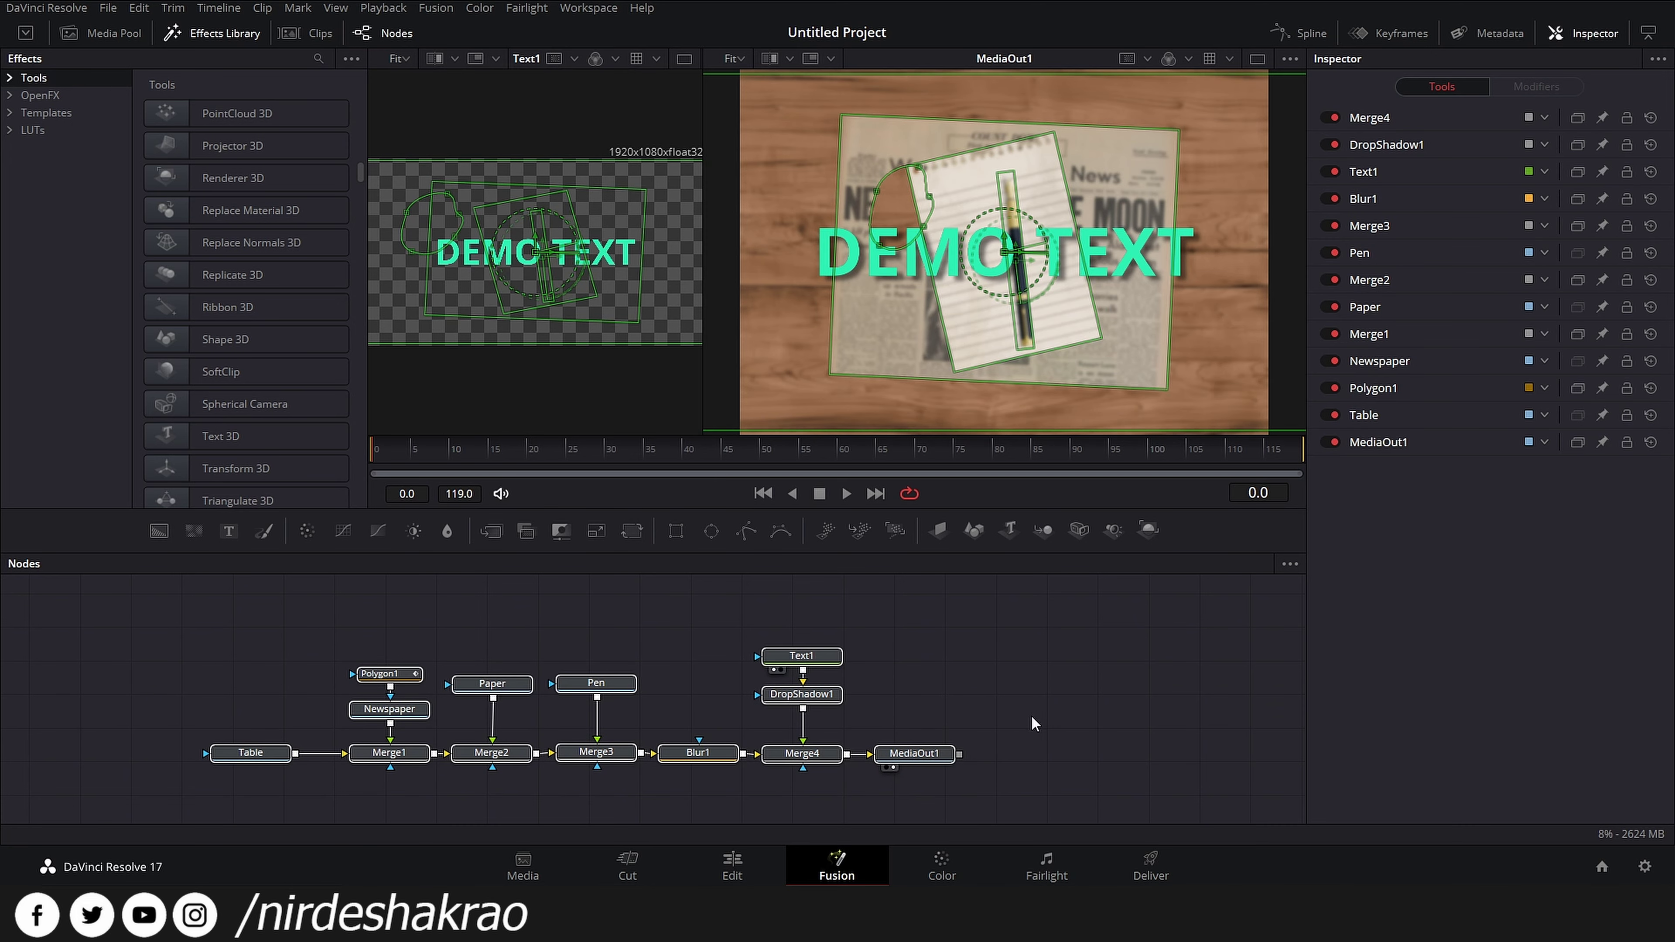
- On the Edit page, delete the Fusion Composition clip from V1
left_click(734, 866)
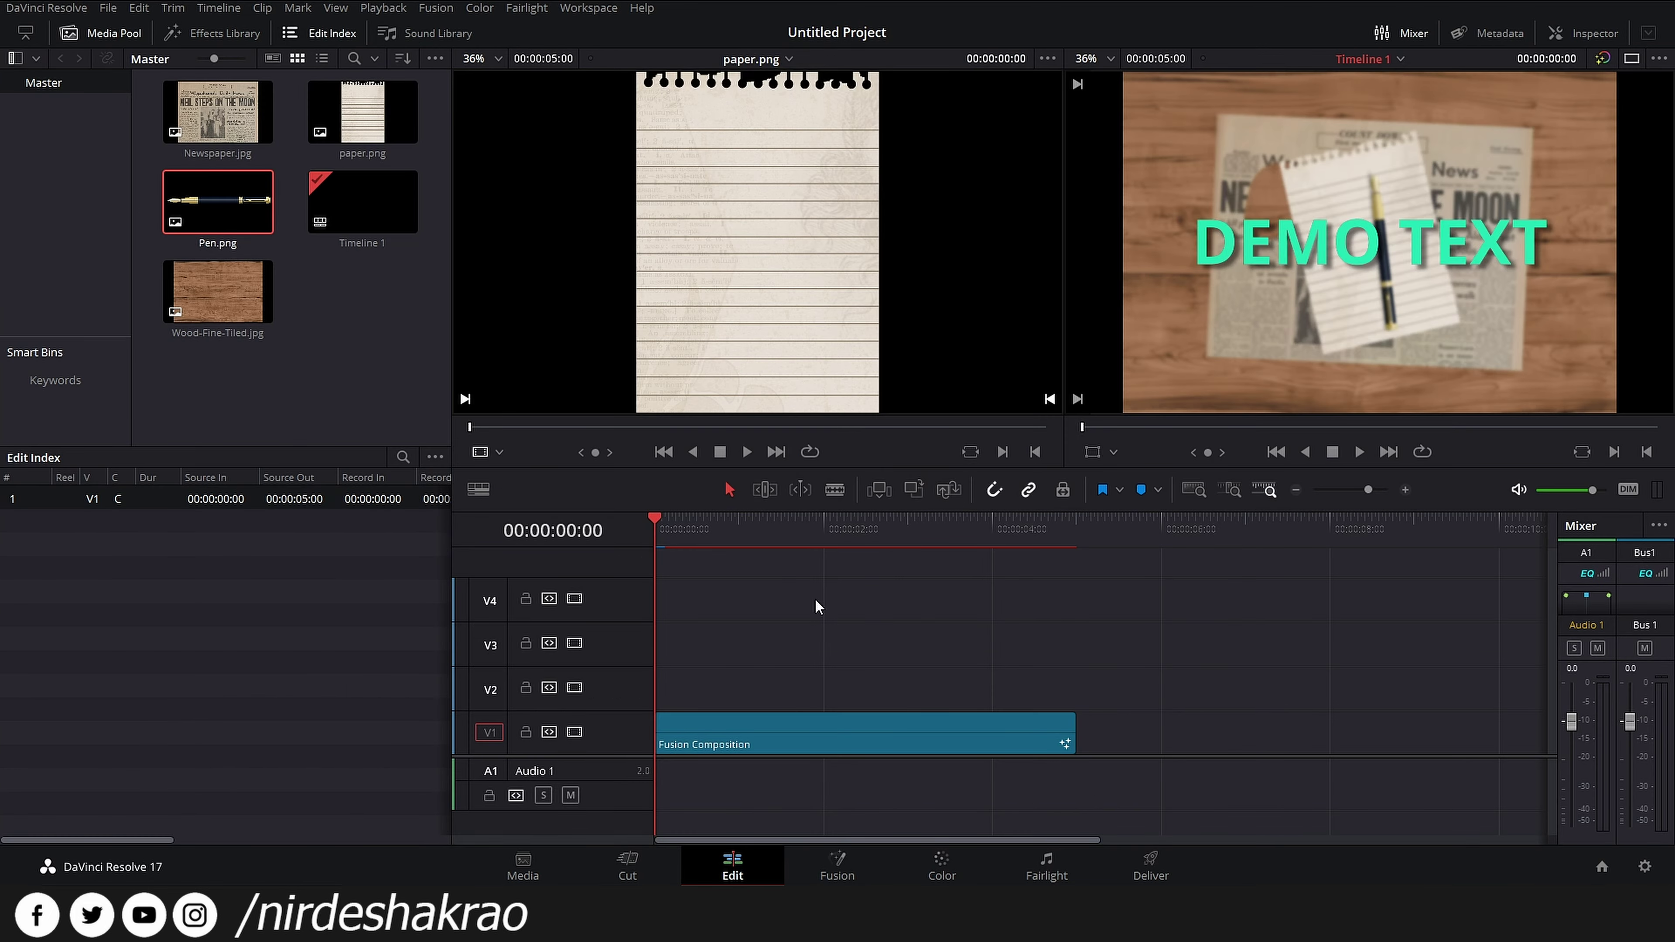
left_click(736, 741)
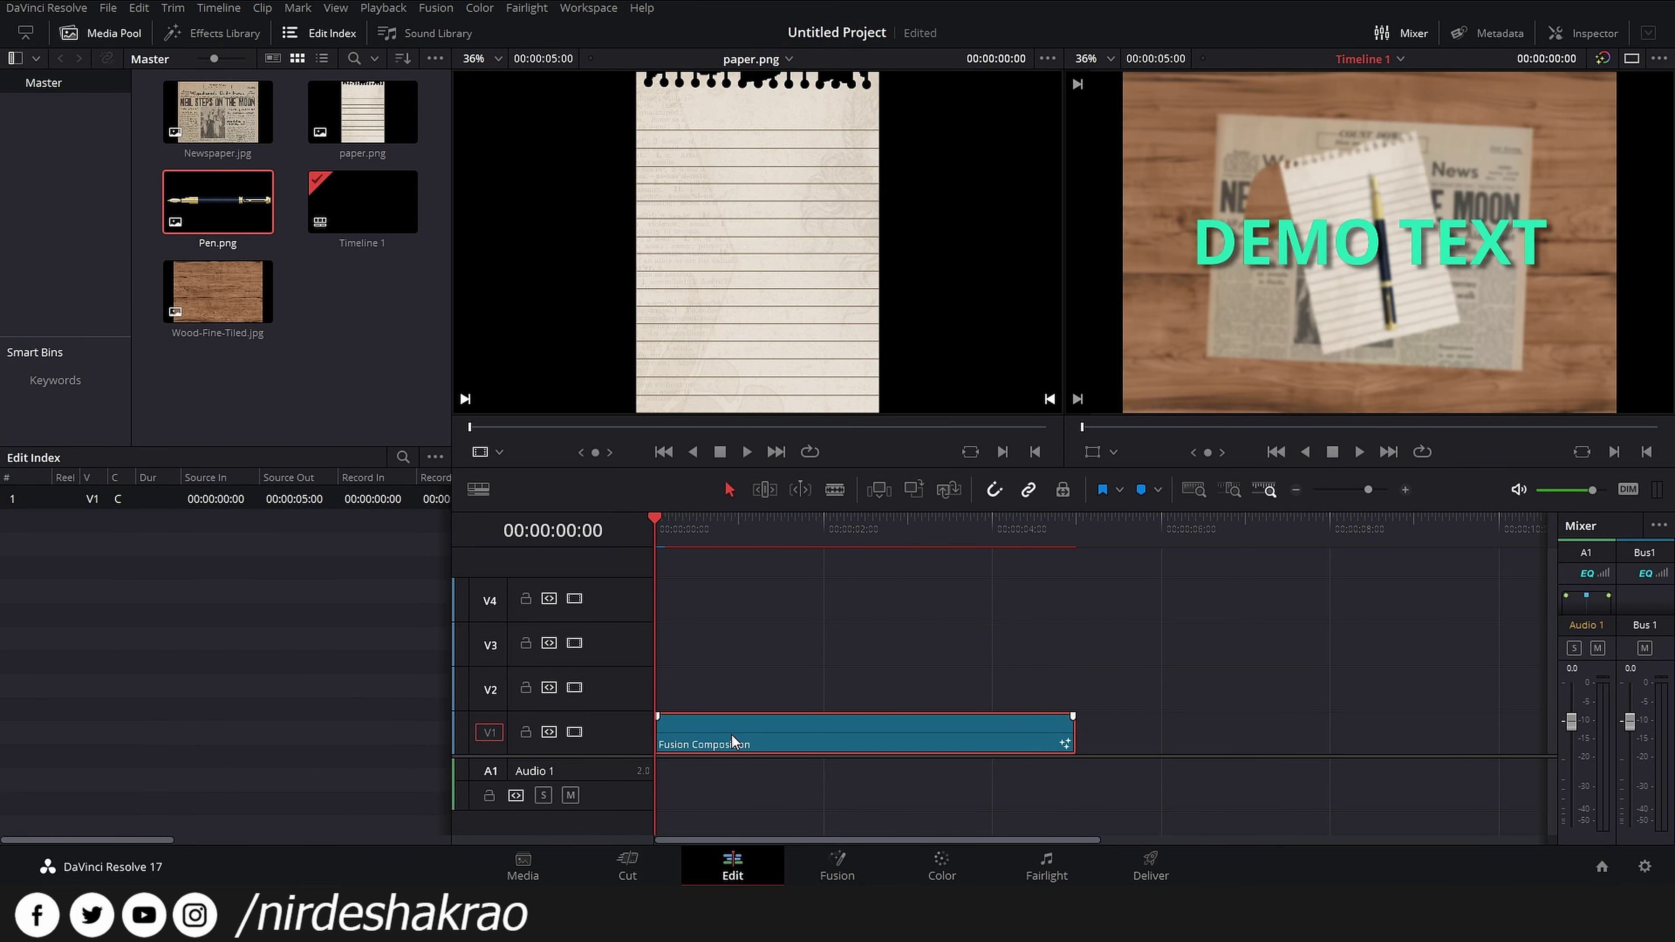
key("Delete")
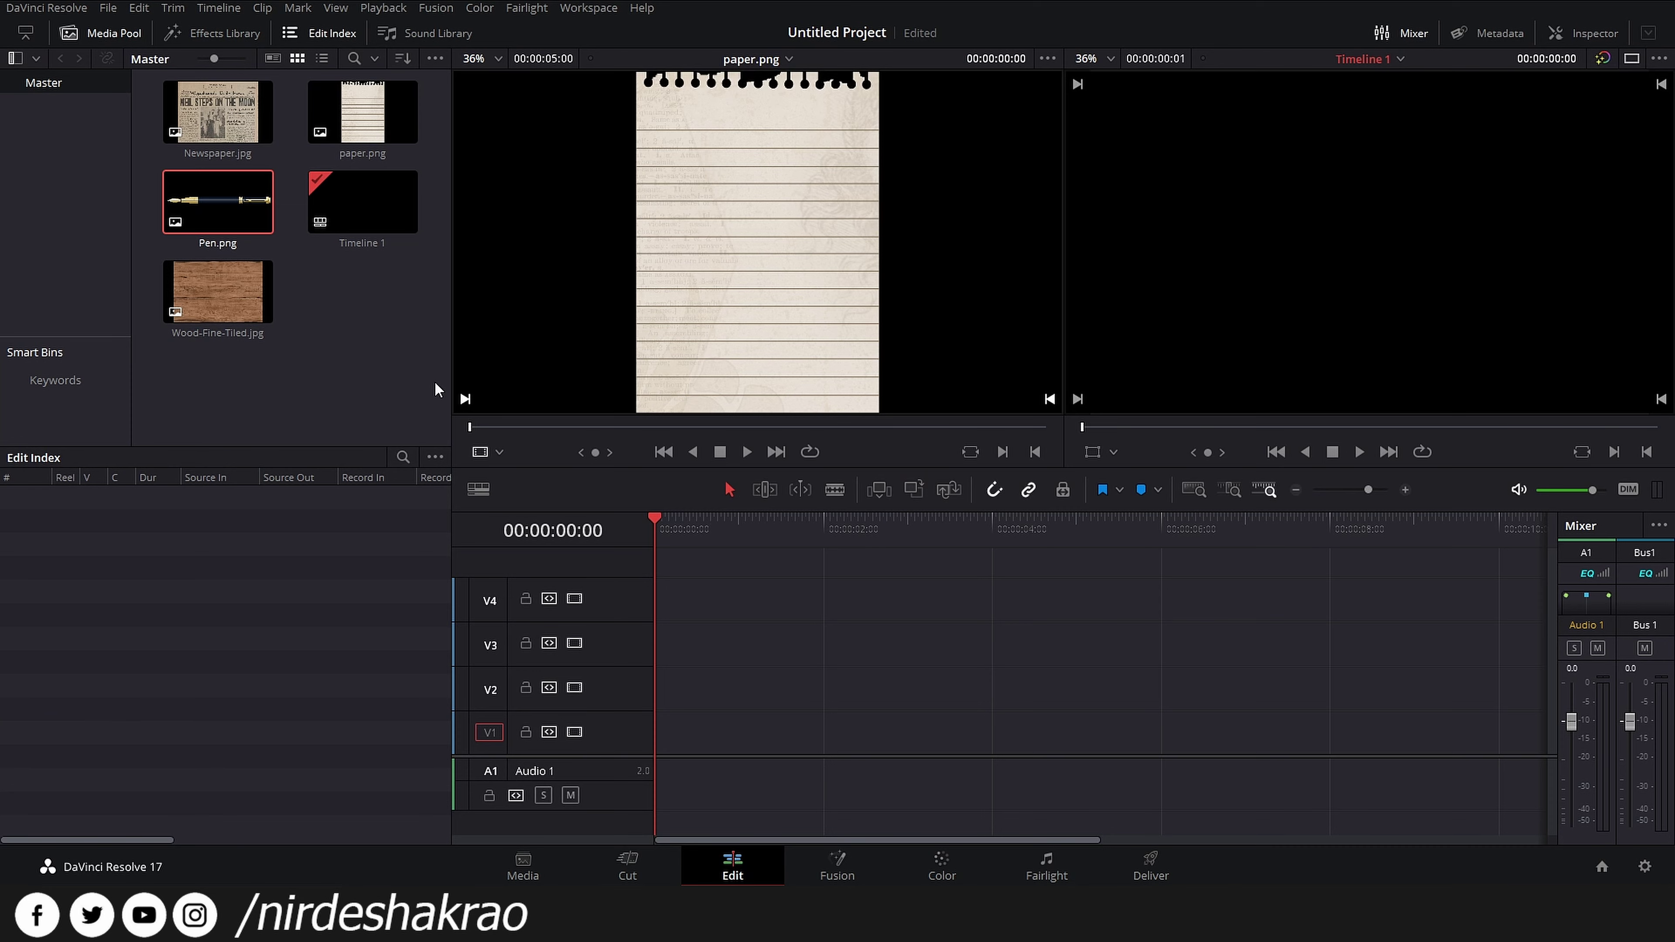
- Stack Wood-Fine-Tiled.jpg, Newspaper.jpg, paper.png and Pen.png on tracks V1–V4
mouse_move(252, 313)
left_mouse_down()
mouse_move(686, 729)
mouse_move(666, 733)
left_mouse_up()
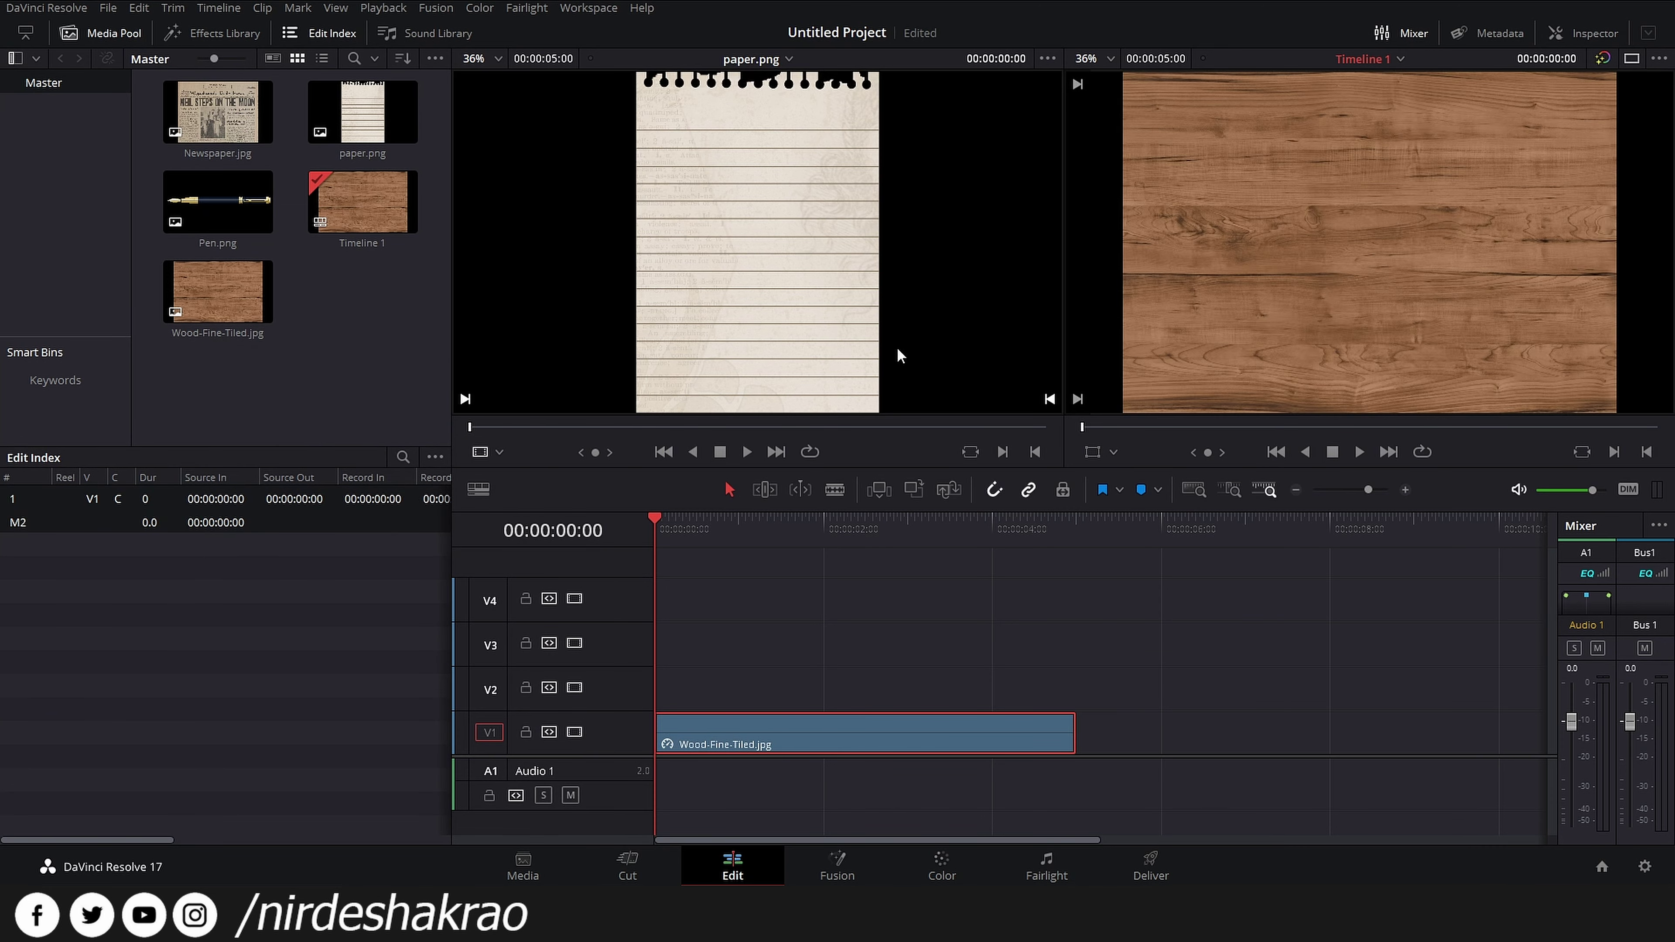
left_click_drag(218, 112, 666, 689)
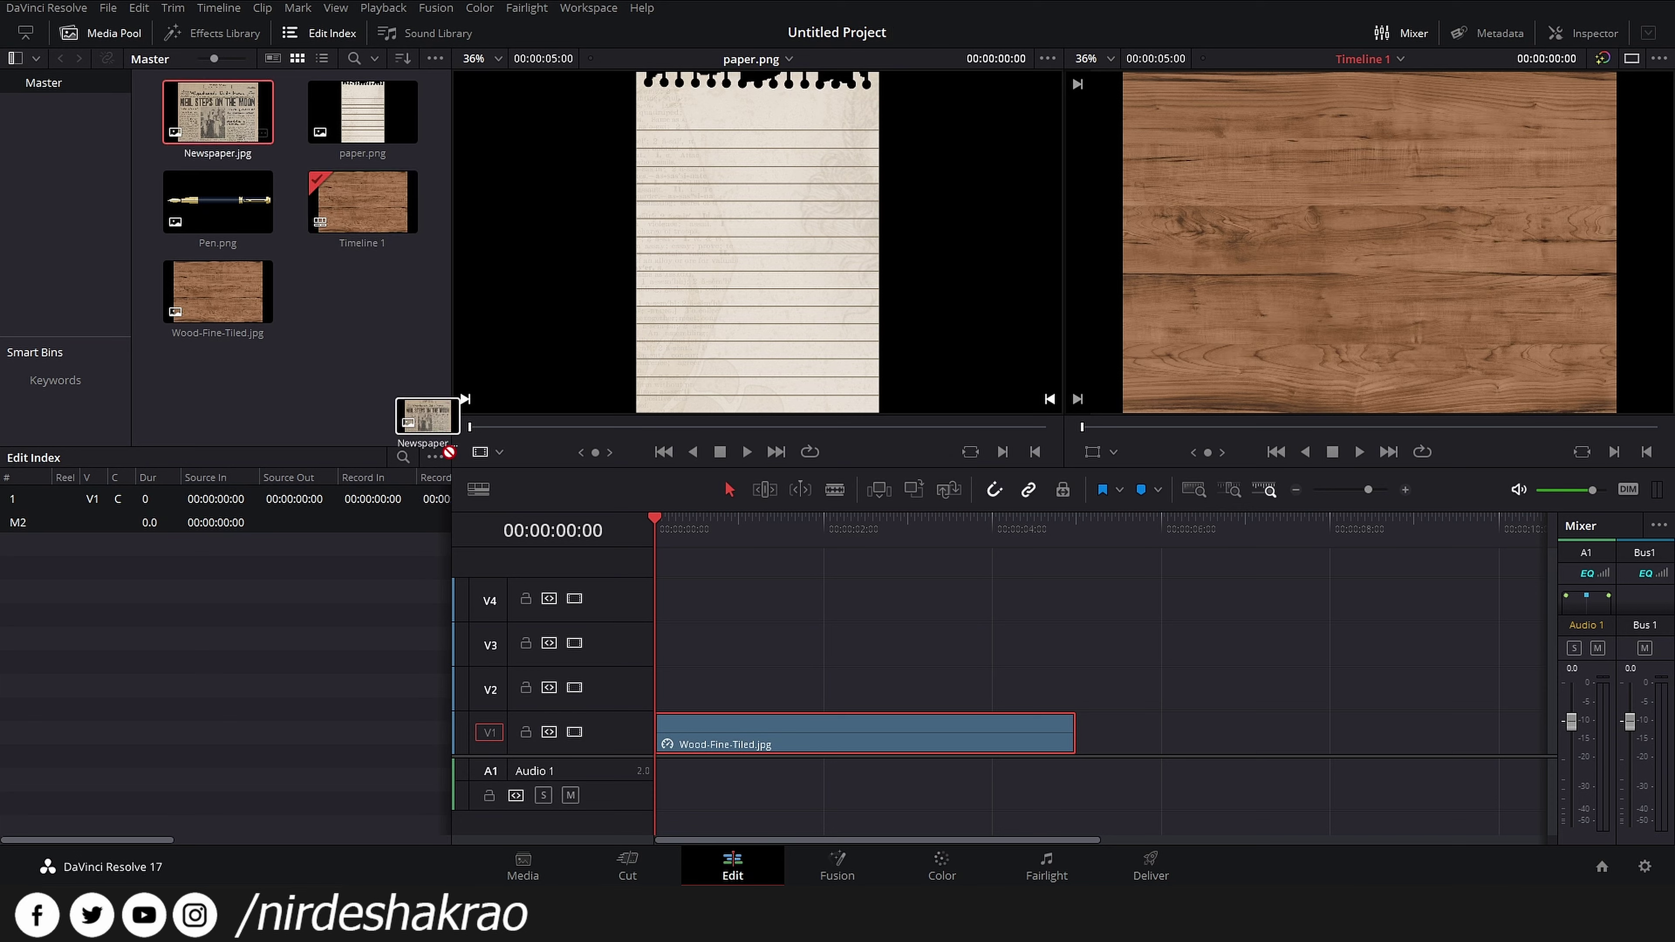
left_click_drag(362, 112, 682, 644)
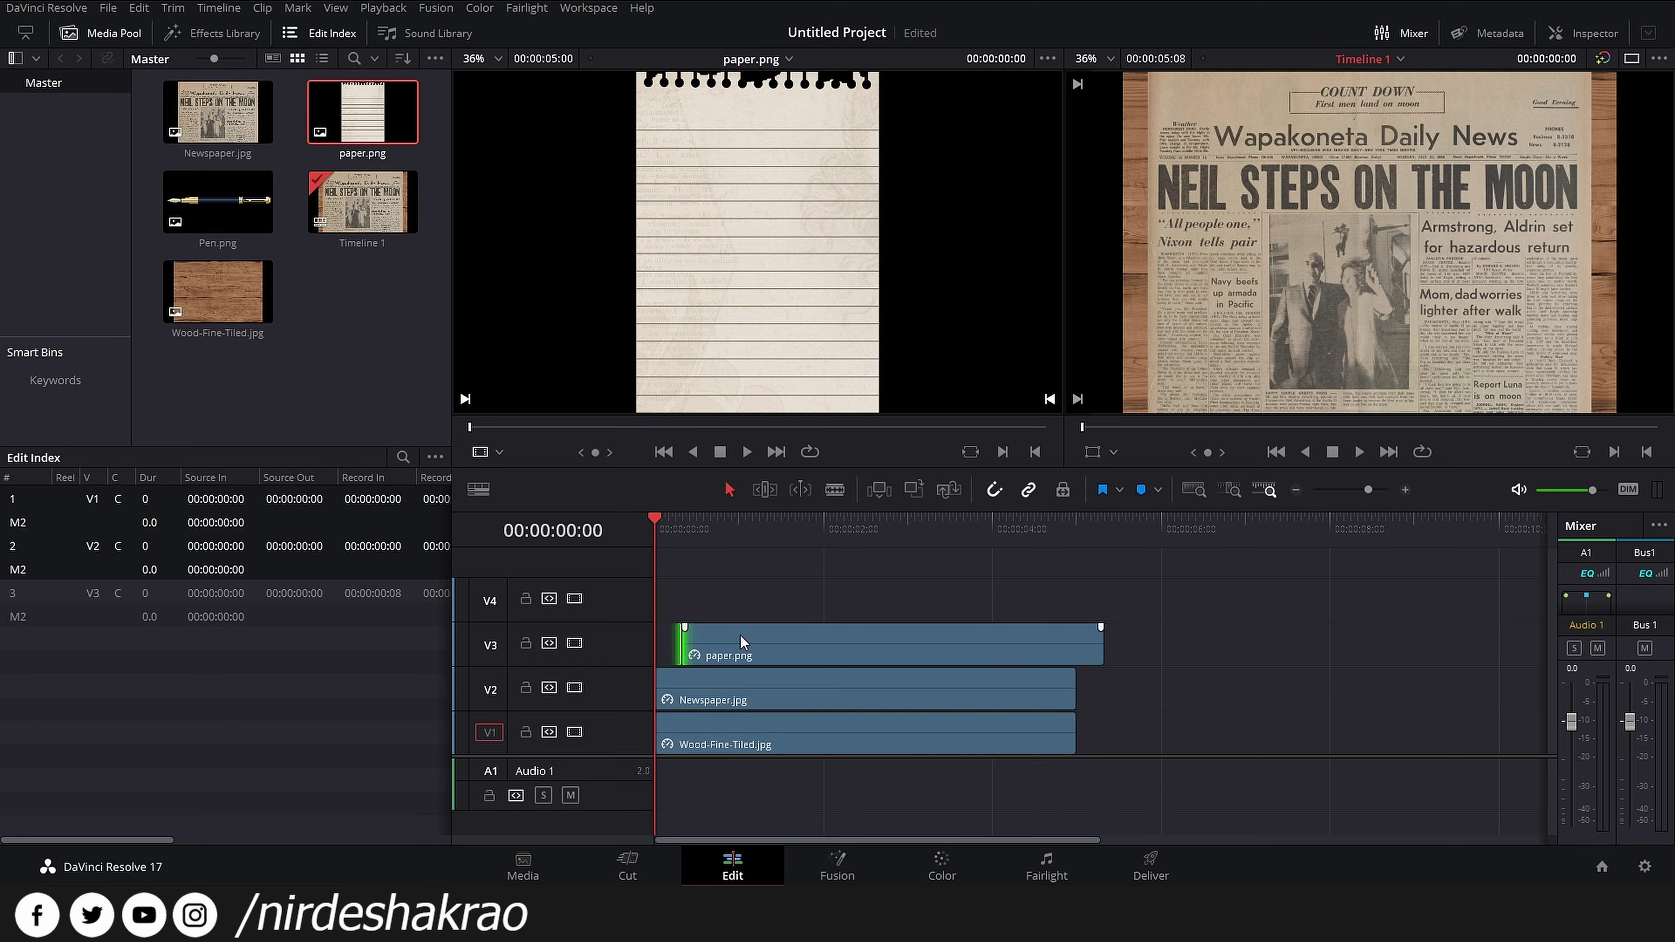
left_click_drag(683, 644, 682, 643)
mouse_move(217, 201)
left_mouse_down()
mouse_move(625, 522)
mouse_move(662, 598)
left_mouse_up()
left_click(847, 582)
double_click(894, 617)
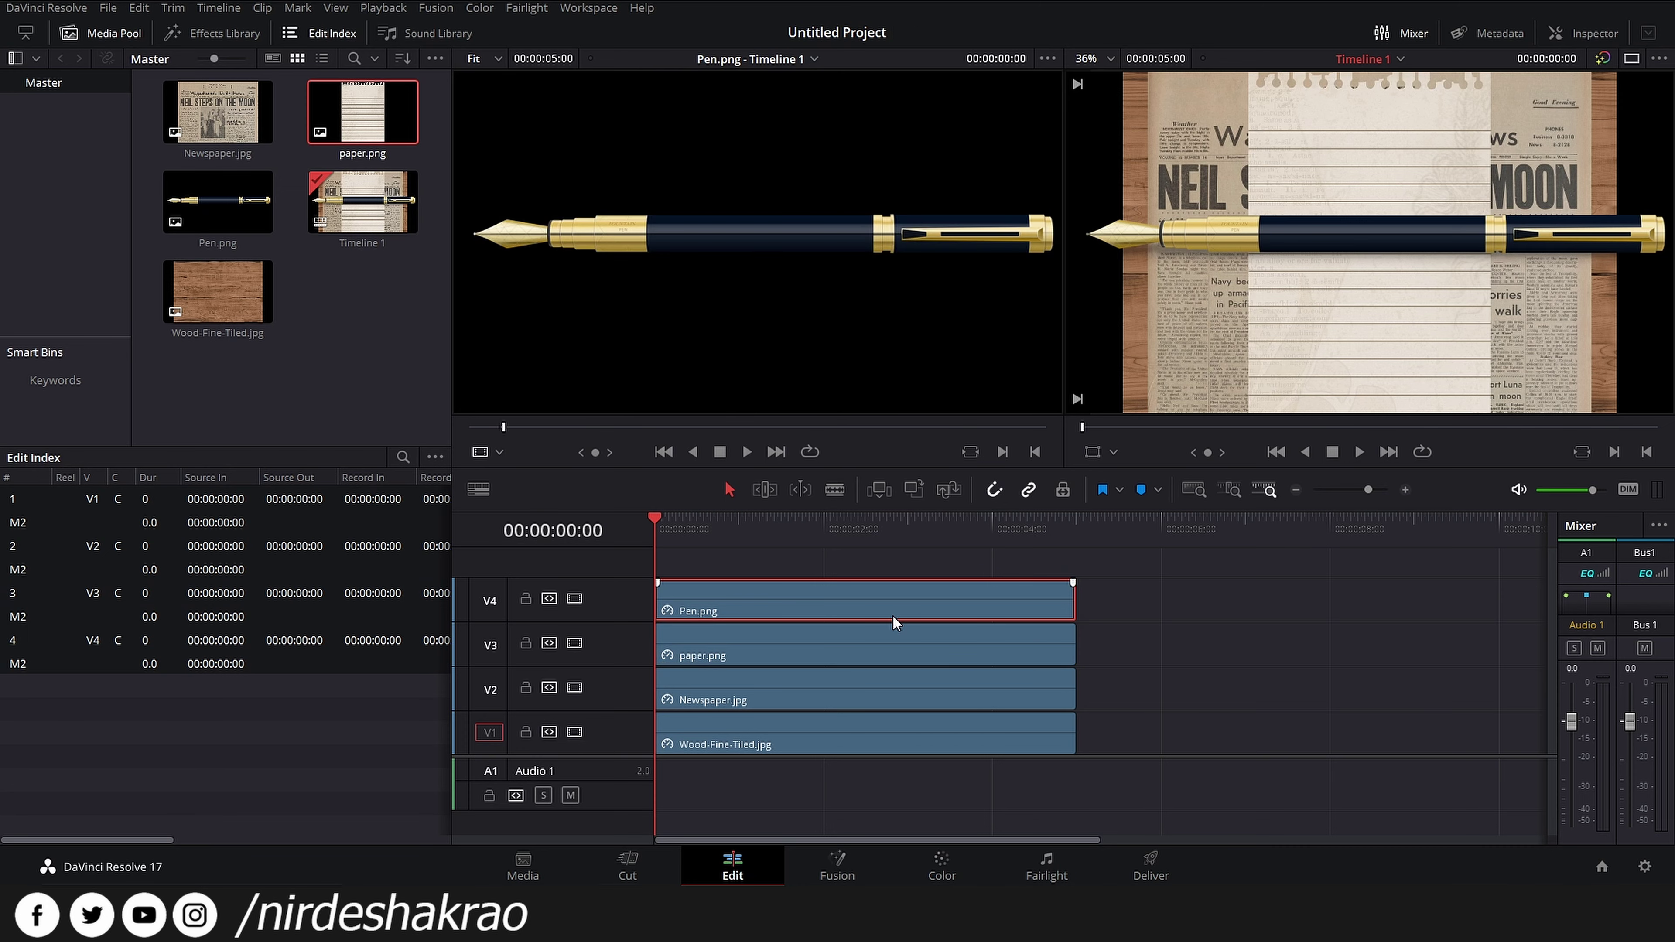
- Shrink the pen to 0.35 zoom and the note paper to about 0.79
left_click(1590, 33)
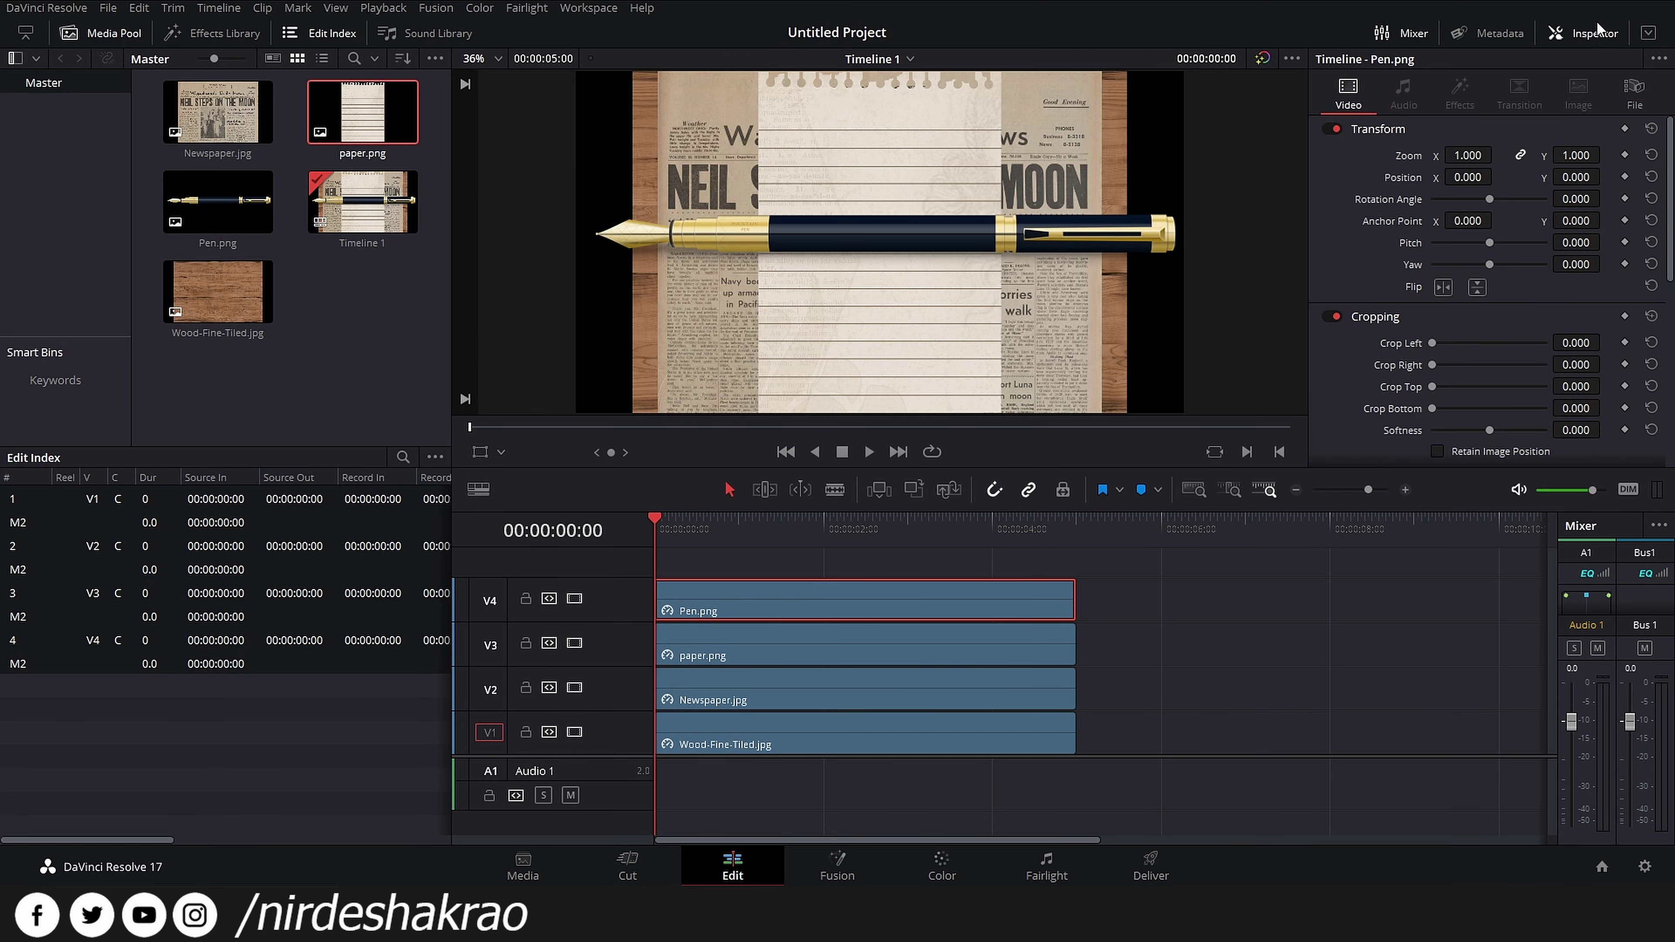
mouse_move(1481, 165)
left_mouse_down()
mouse_move(1523, 219)
mouse_move(1535, 201)
left_mouse_up()
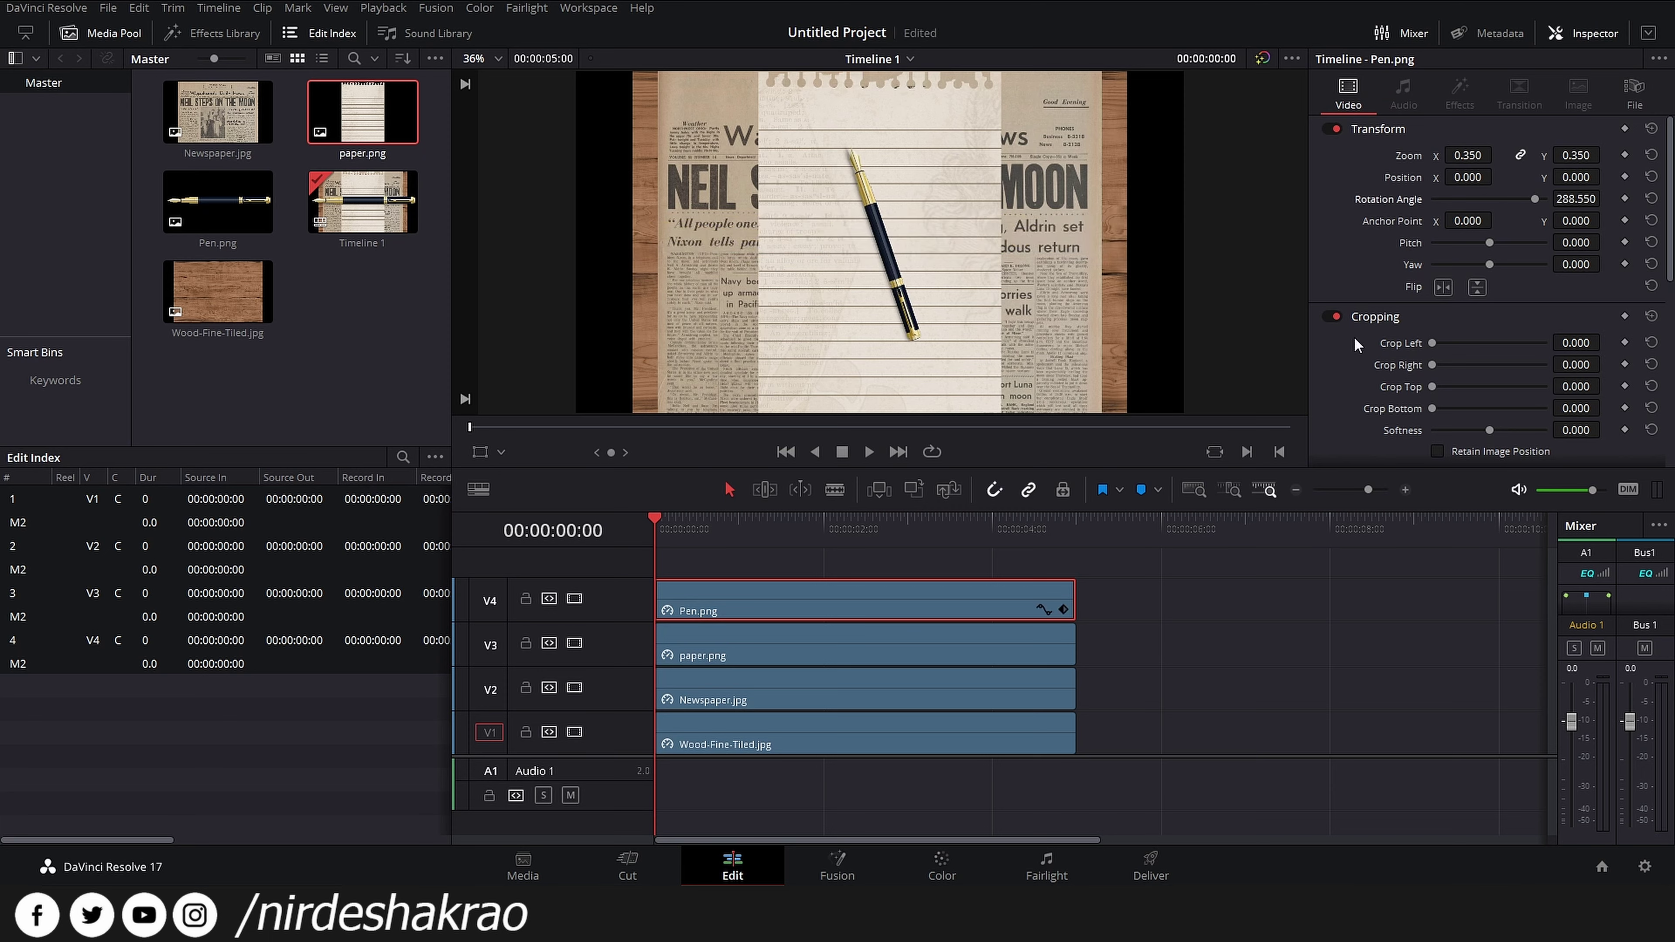
left_click(775, 631)
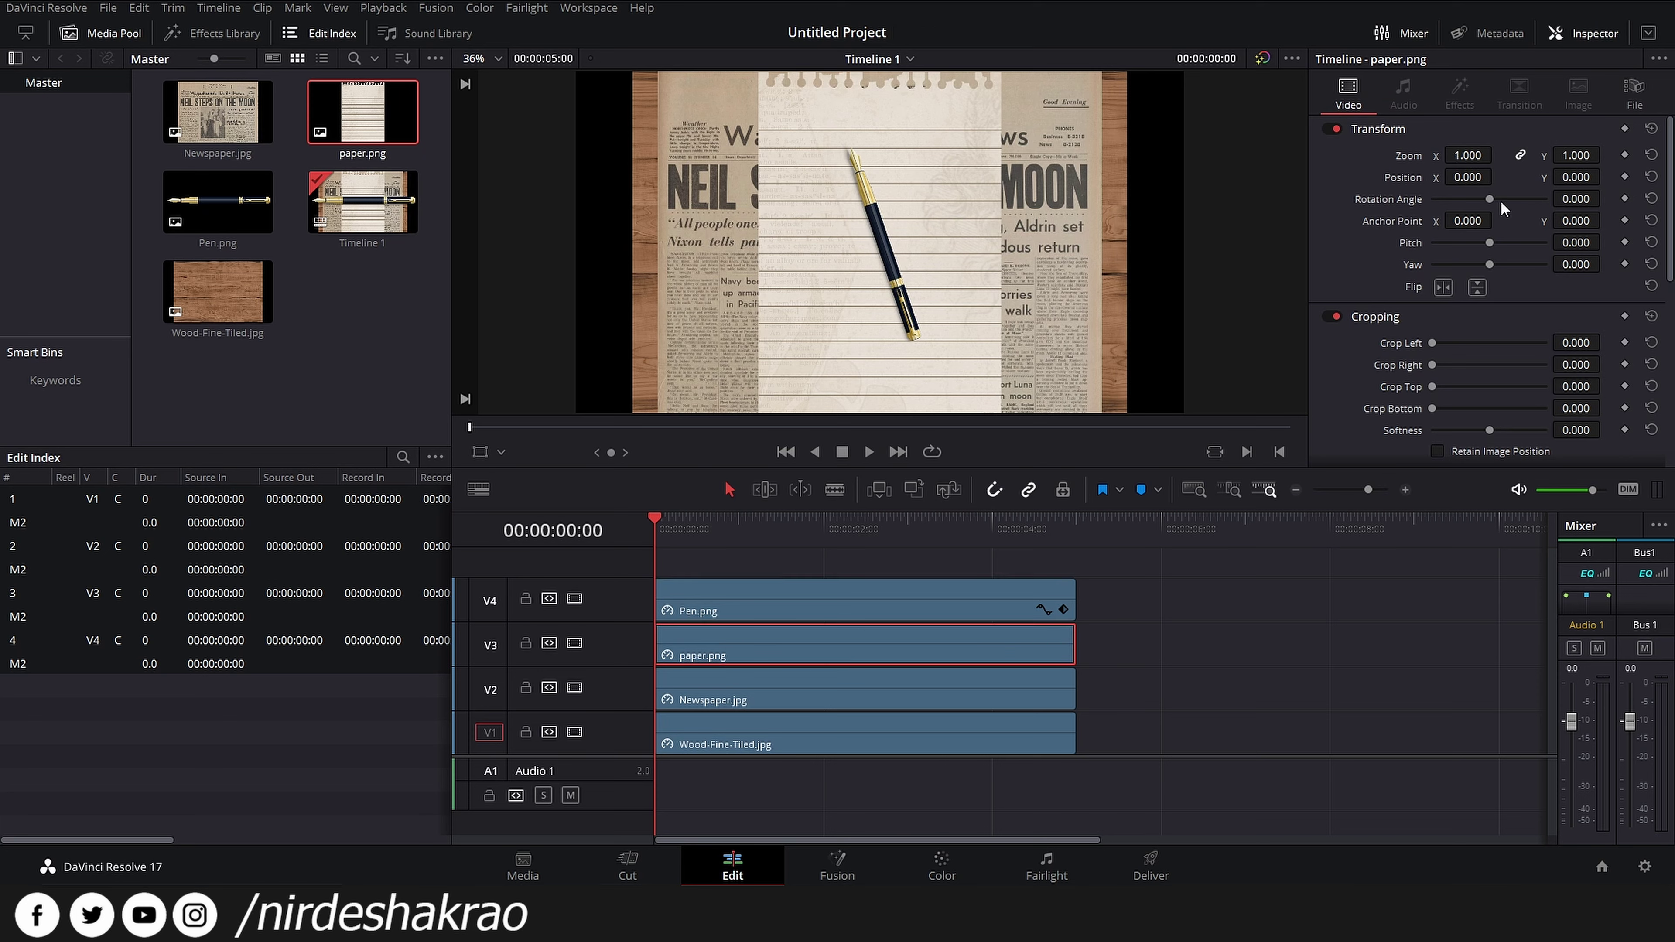
mouse_move(1476, 155)
left_mouse_down()
mouse_move(1441, 155)
mouse_move(1490, 202)
left_mouse_up()
- Set the newspaper to 0.910 zoom and 2.750° rotation, and zoom the wood to 1.310
left_click(796, 690)
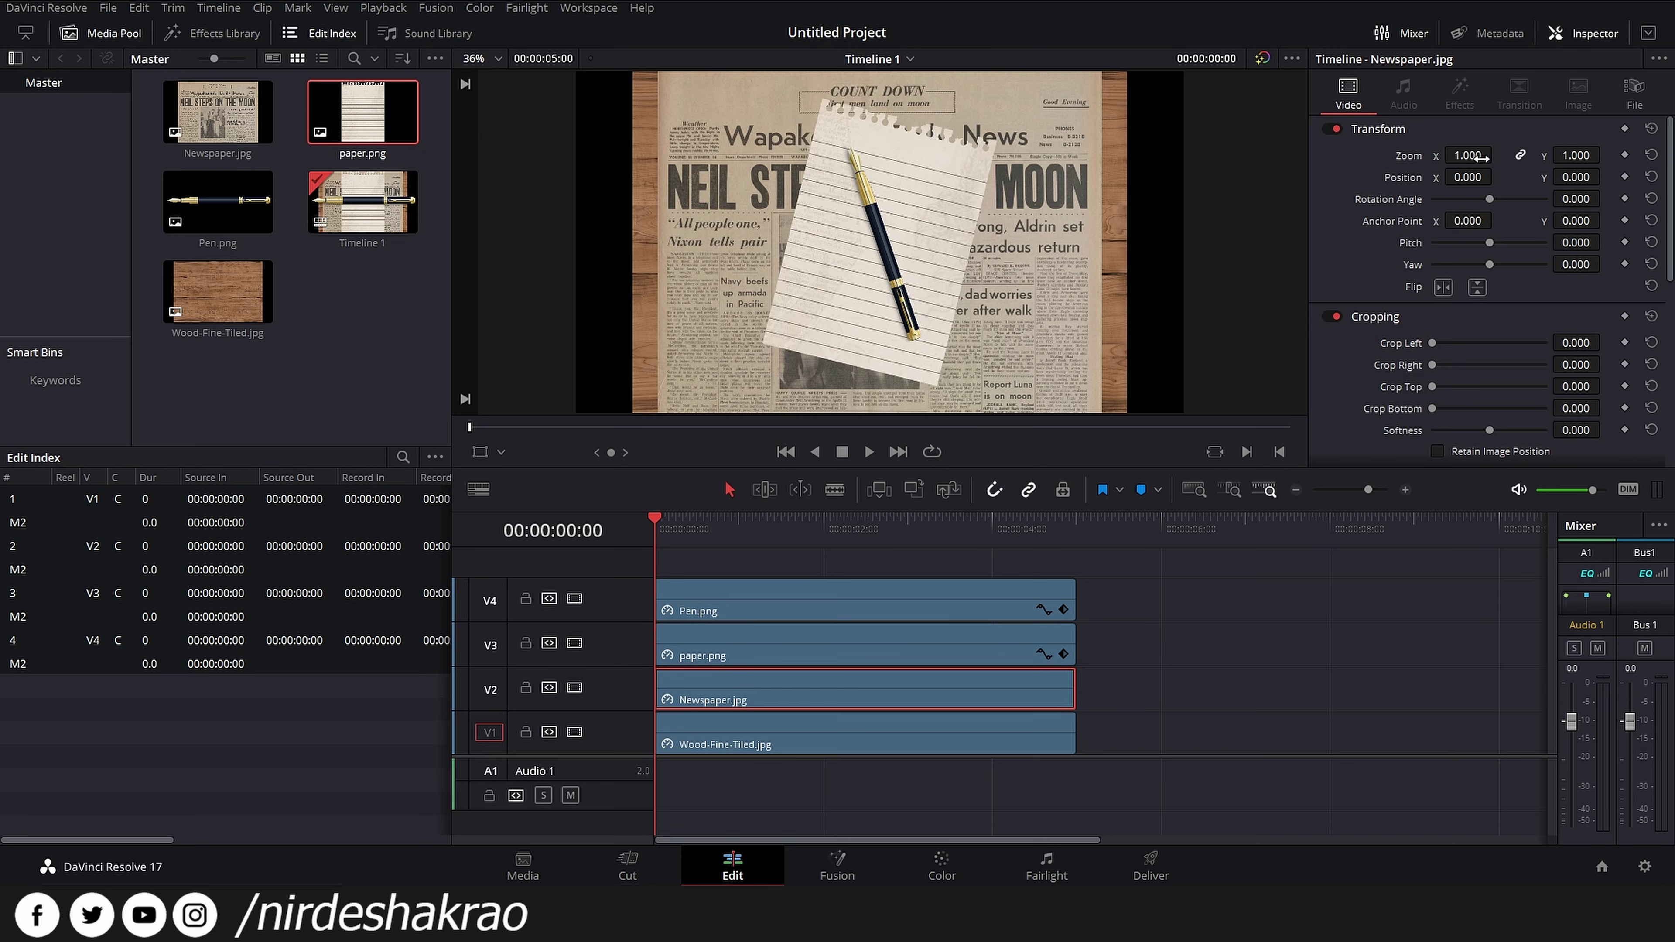
left_click_drag(1490, 157, 1481, 156)
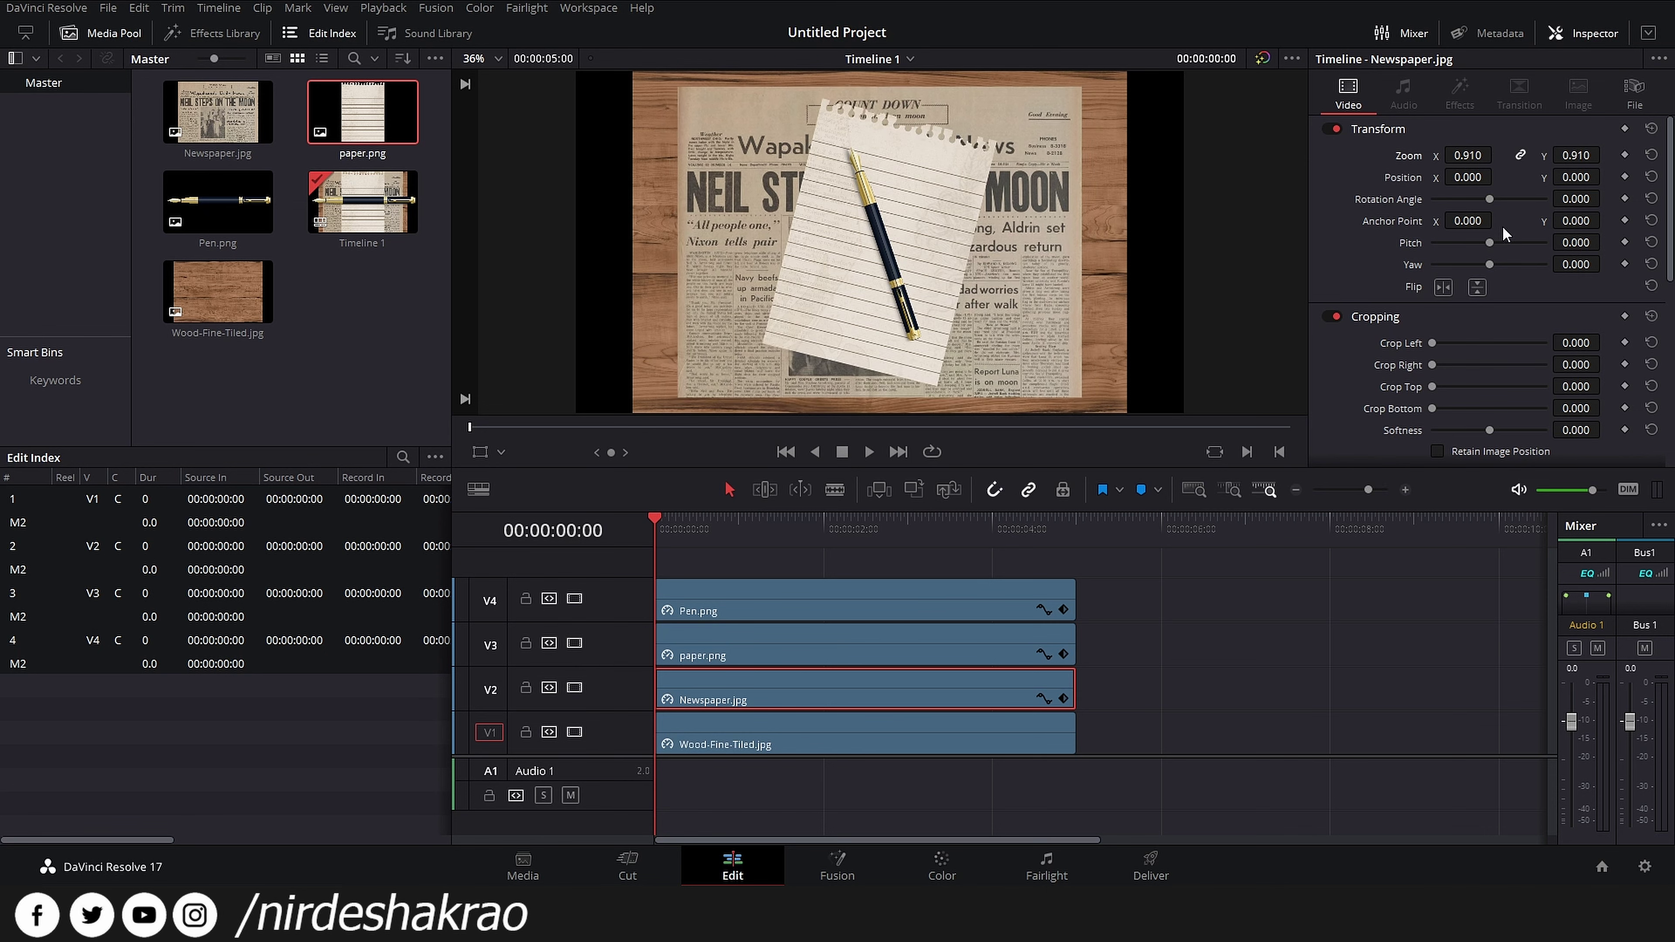
left_click_drag(1489, 200, 1494, 207)
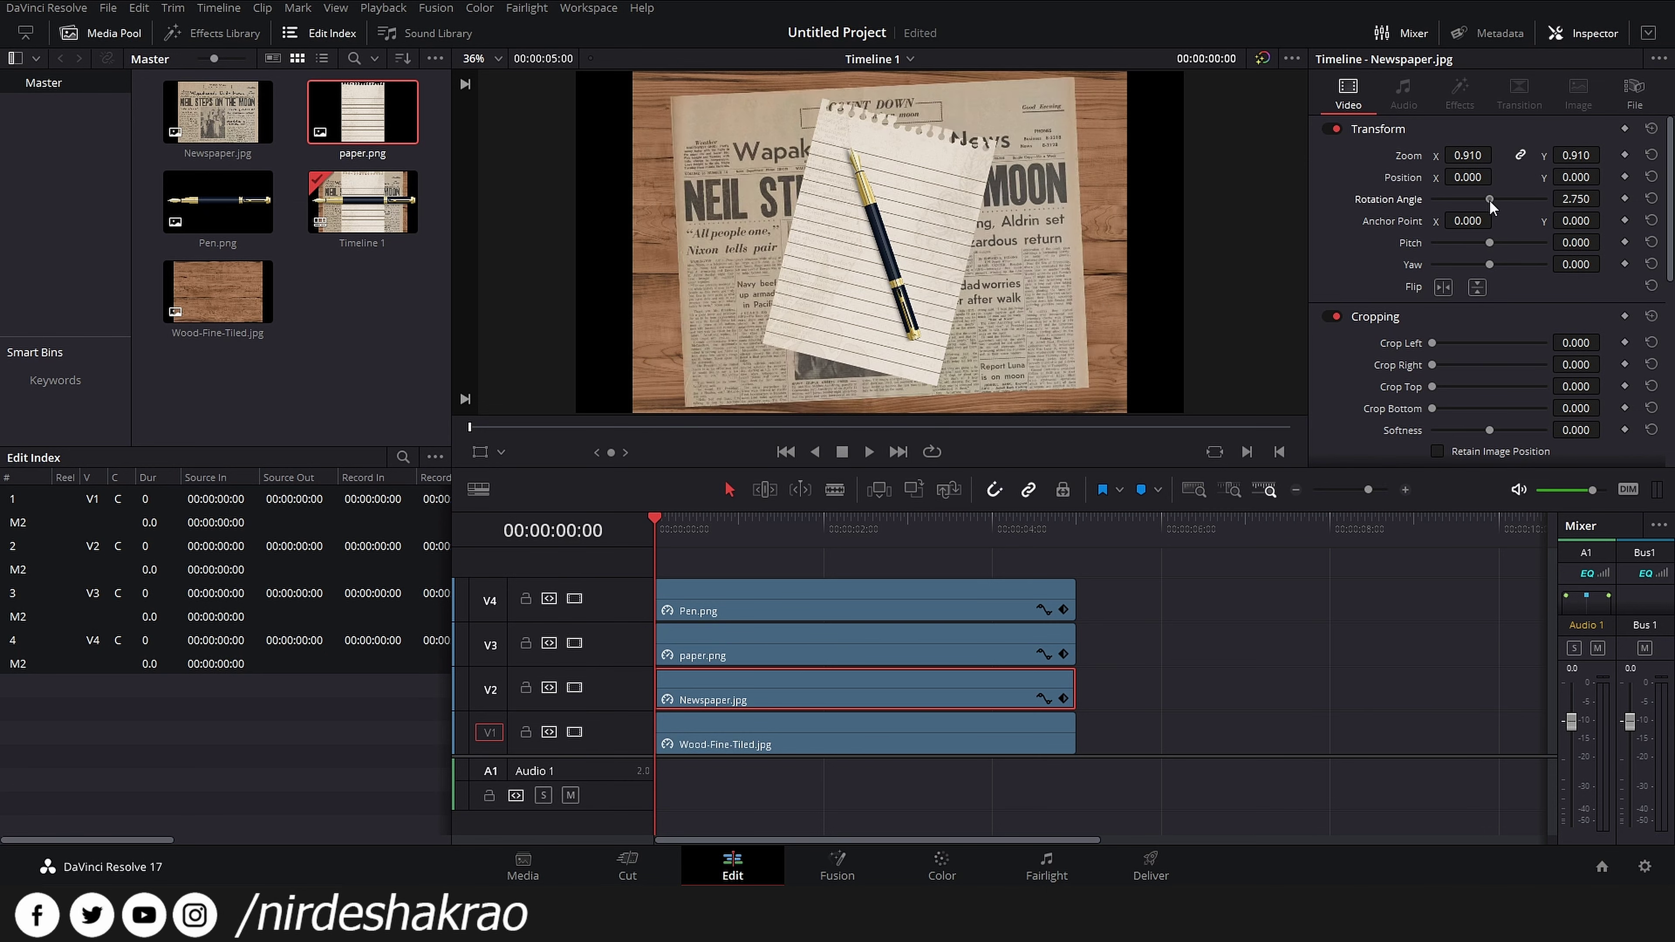
left_click(682, 741)
left_click_drag(1467, 155, 1498, 153)
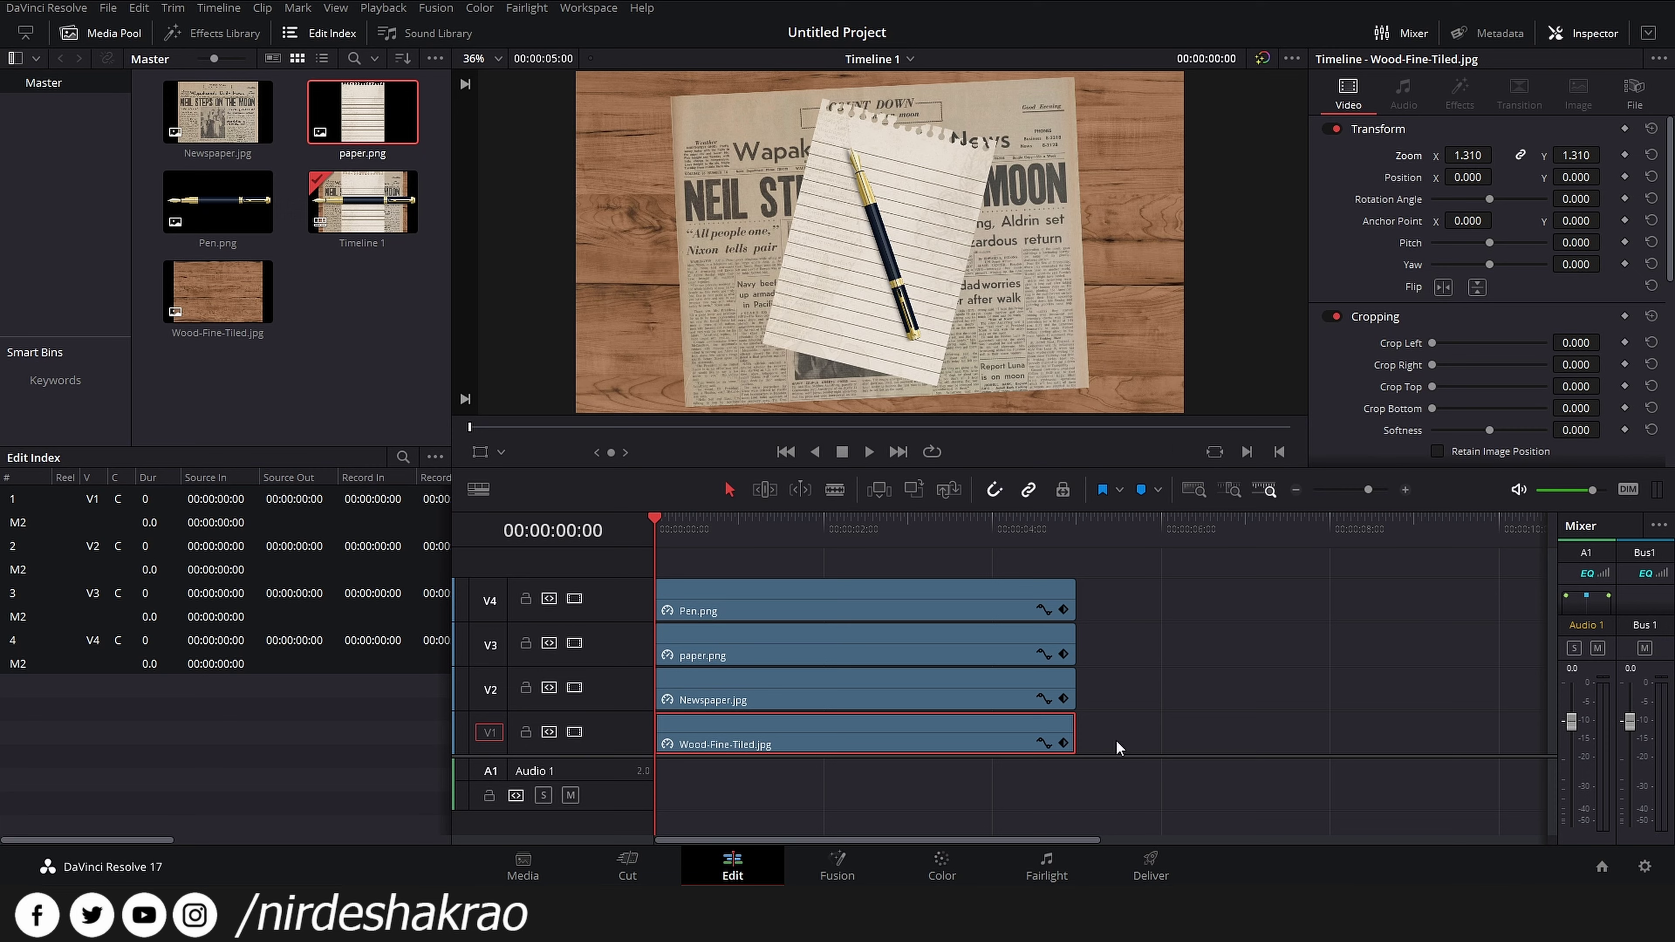
left_click_drag(1125, 746, 701, 599)
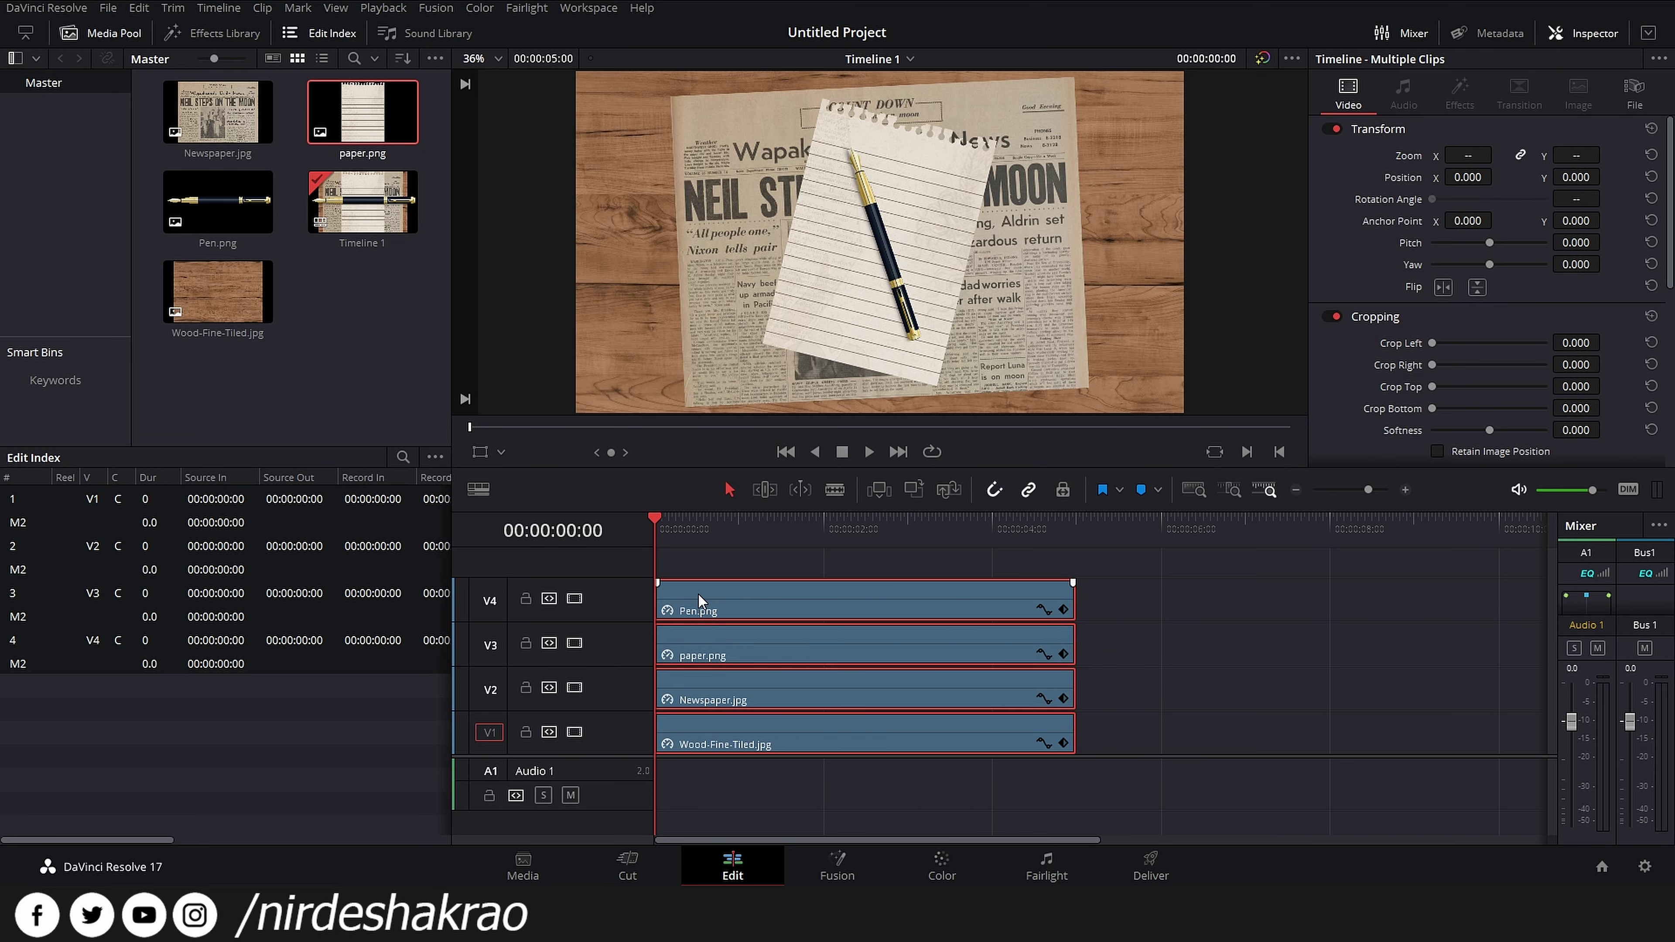
- Make the four stacked clips into Fusion Clip 1 and open it on the Fusion page
right_click(700, 601)
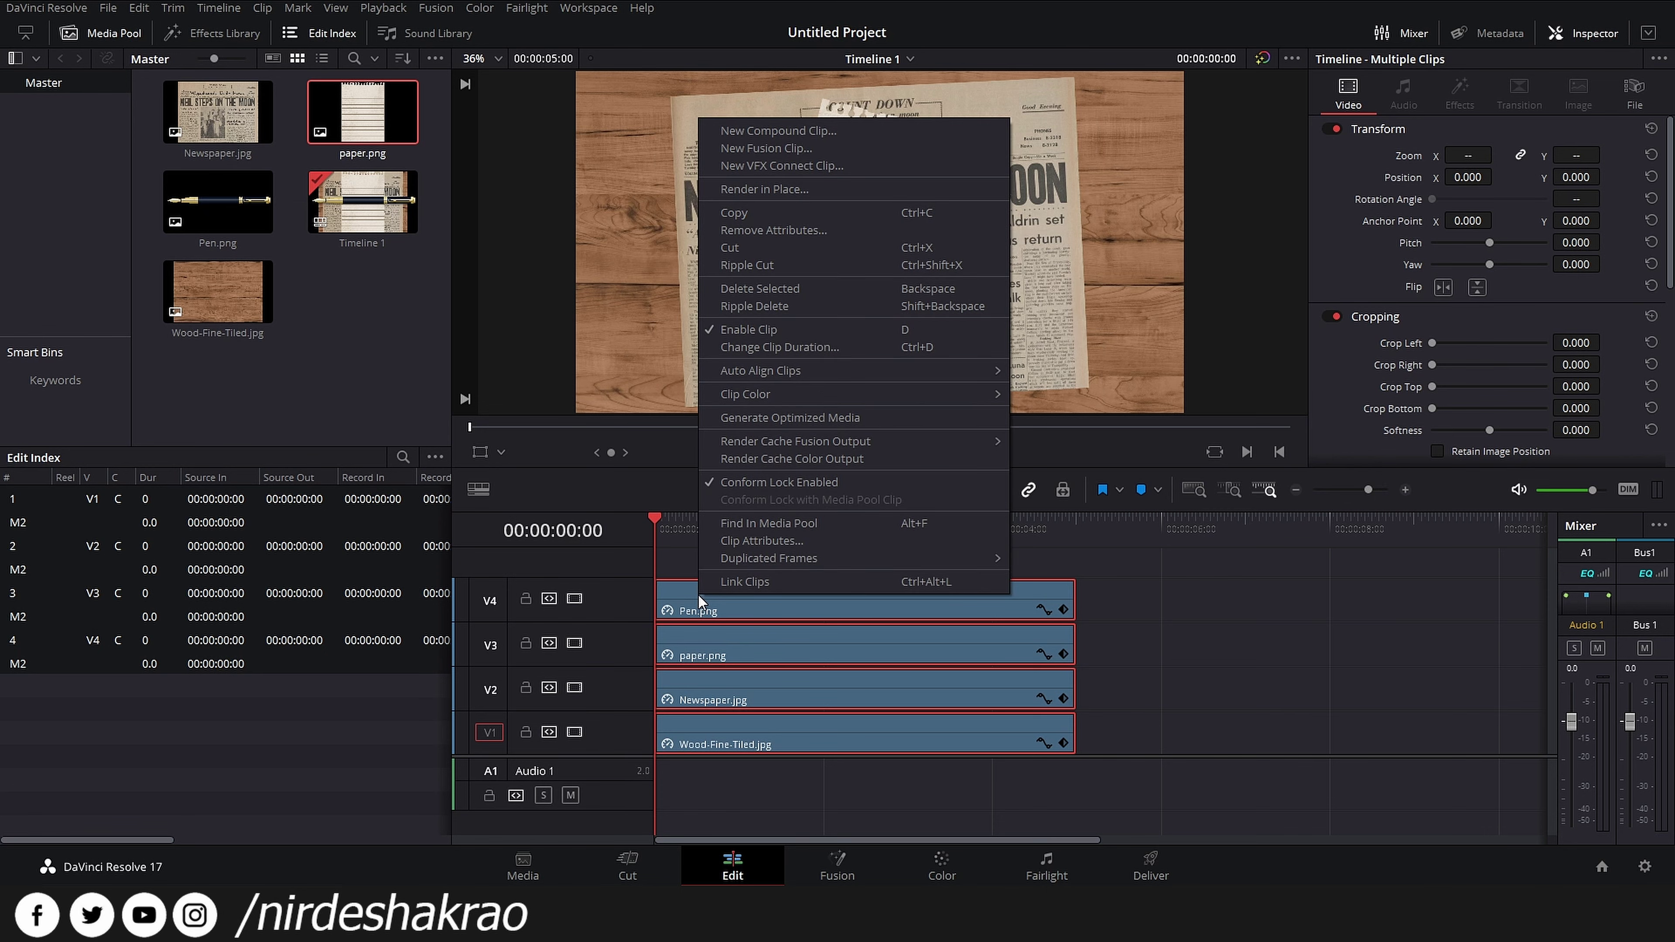
left_click(794, 152)
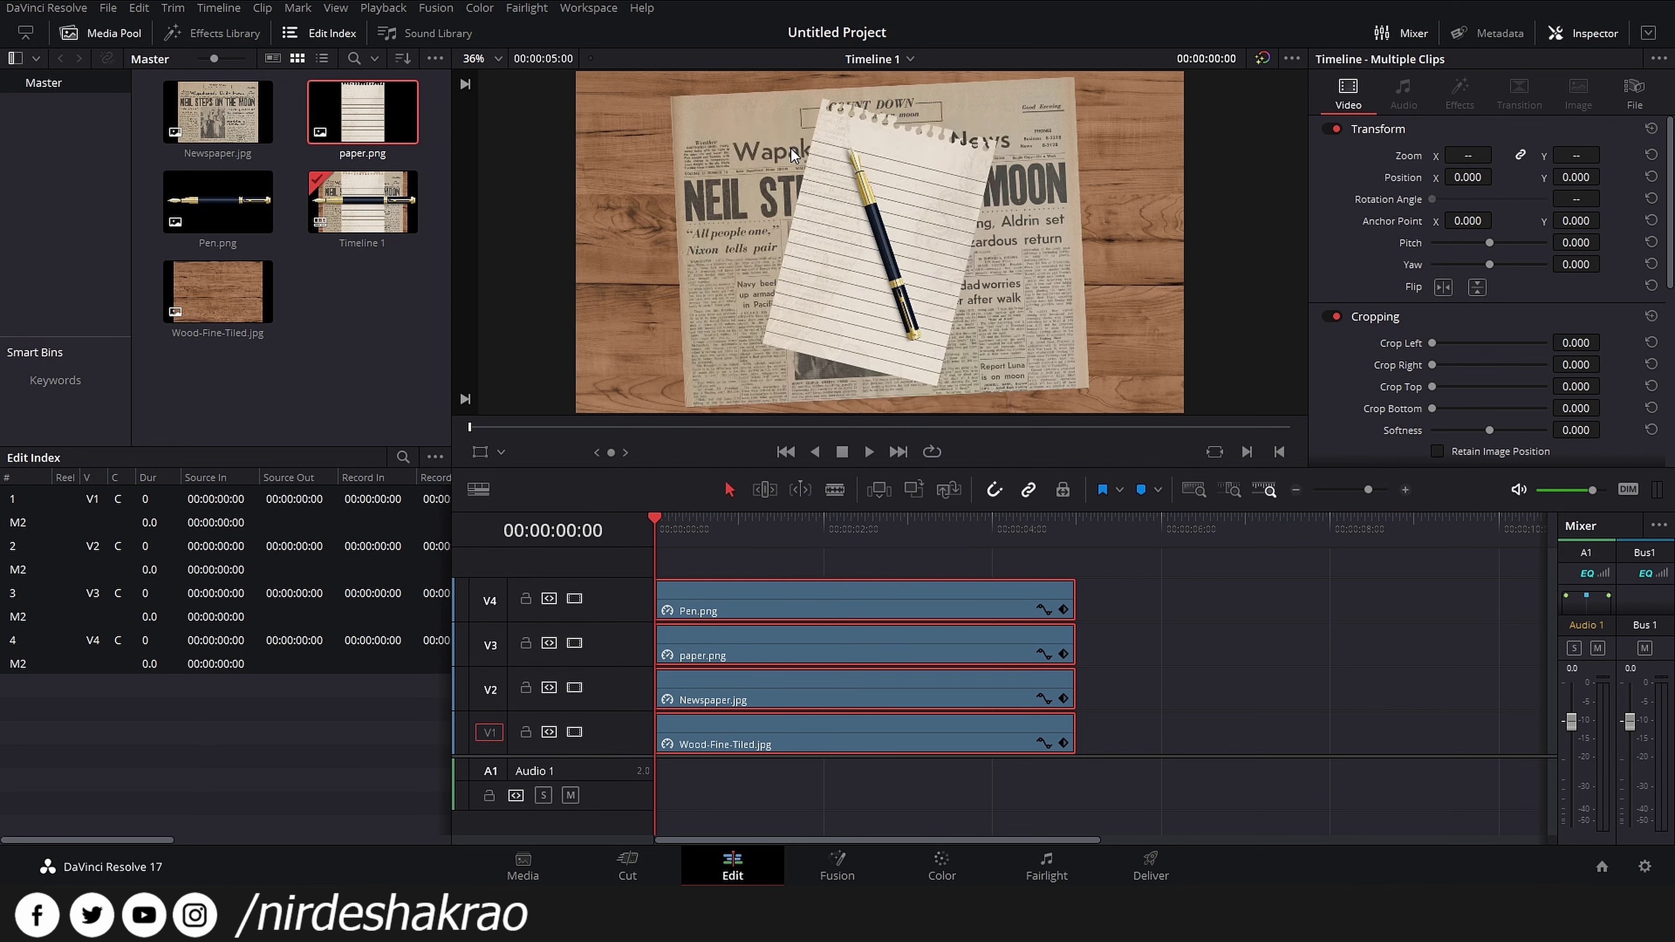
left_click(211, 131)
left_click(800, 741)
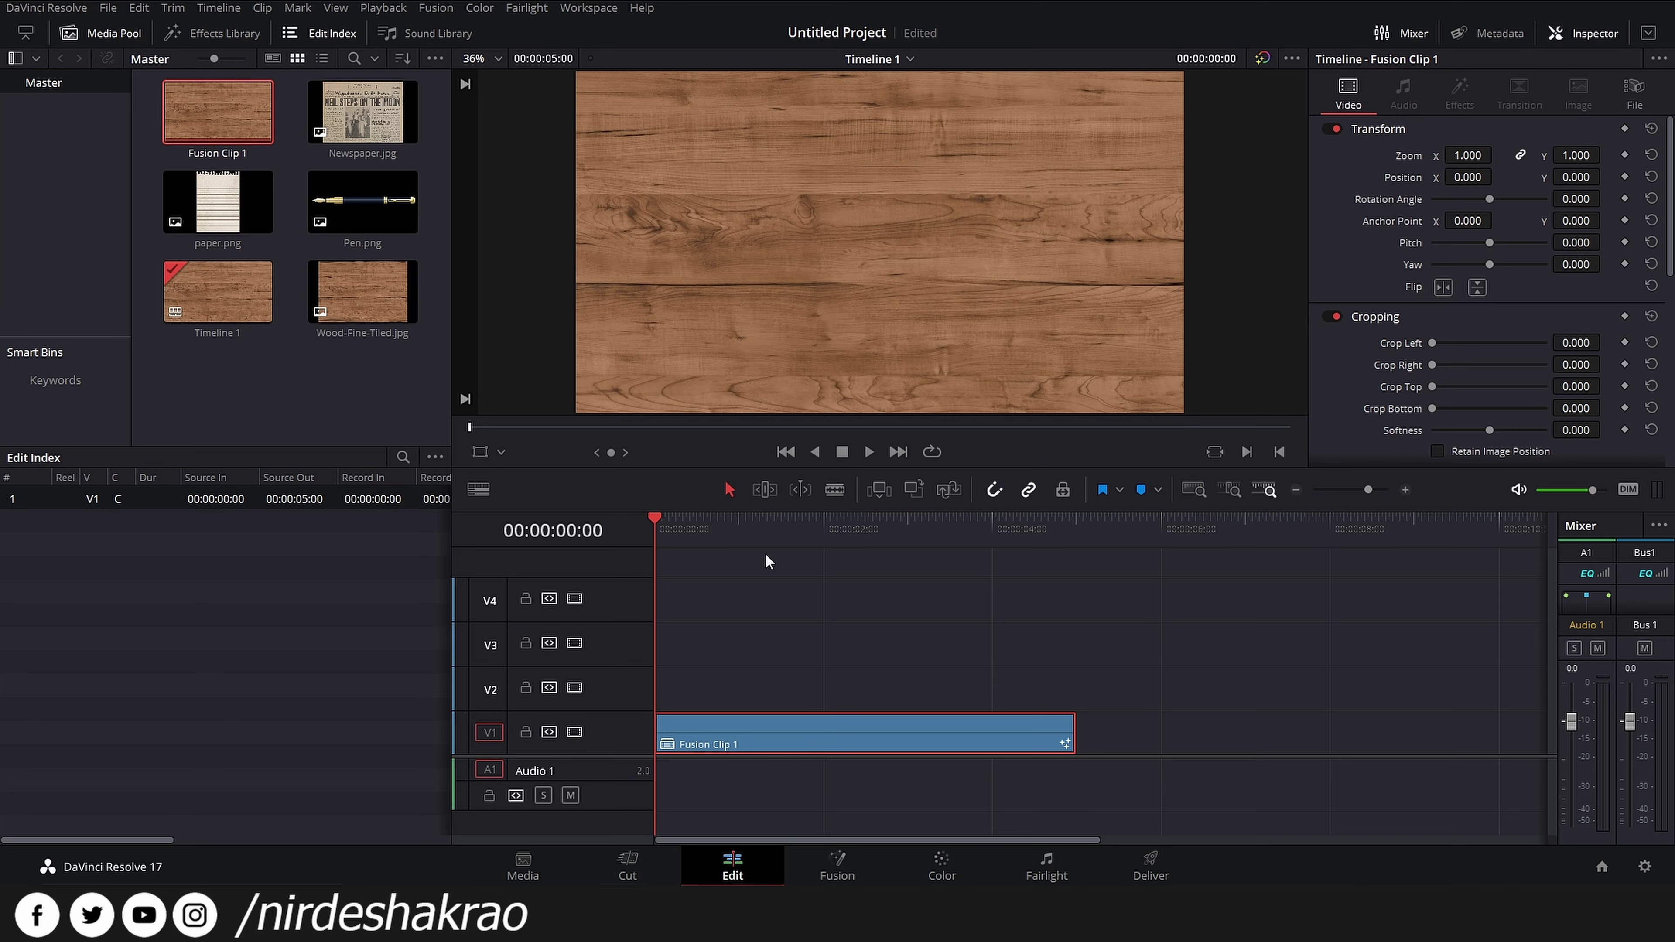
right_click(789, 740)
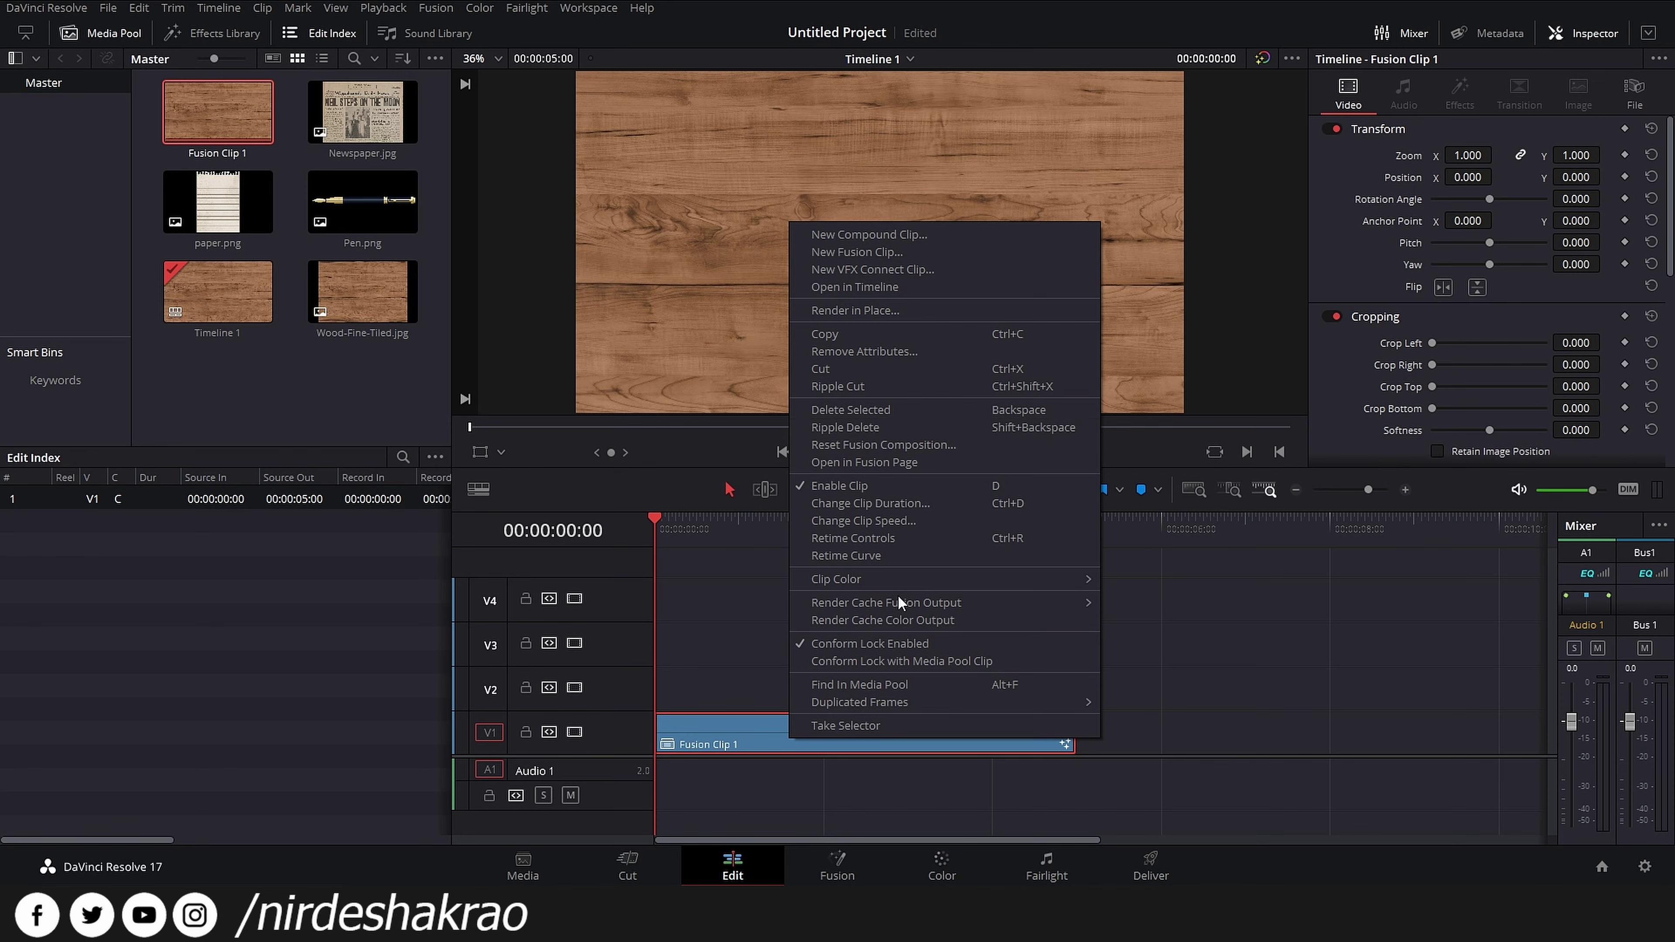
left_click(863, 464)
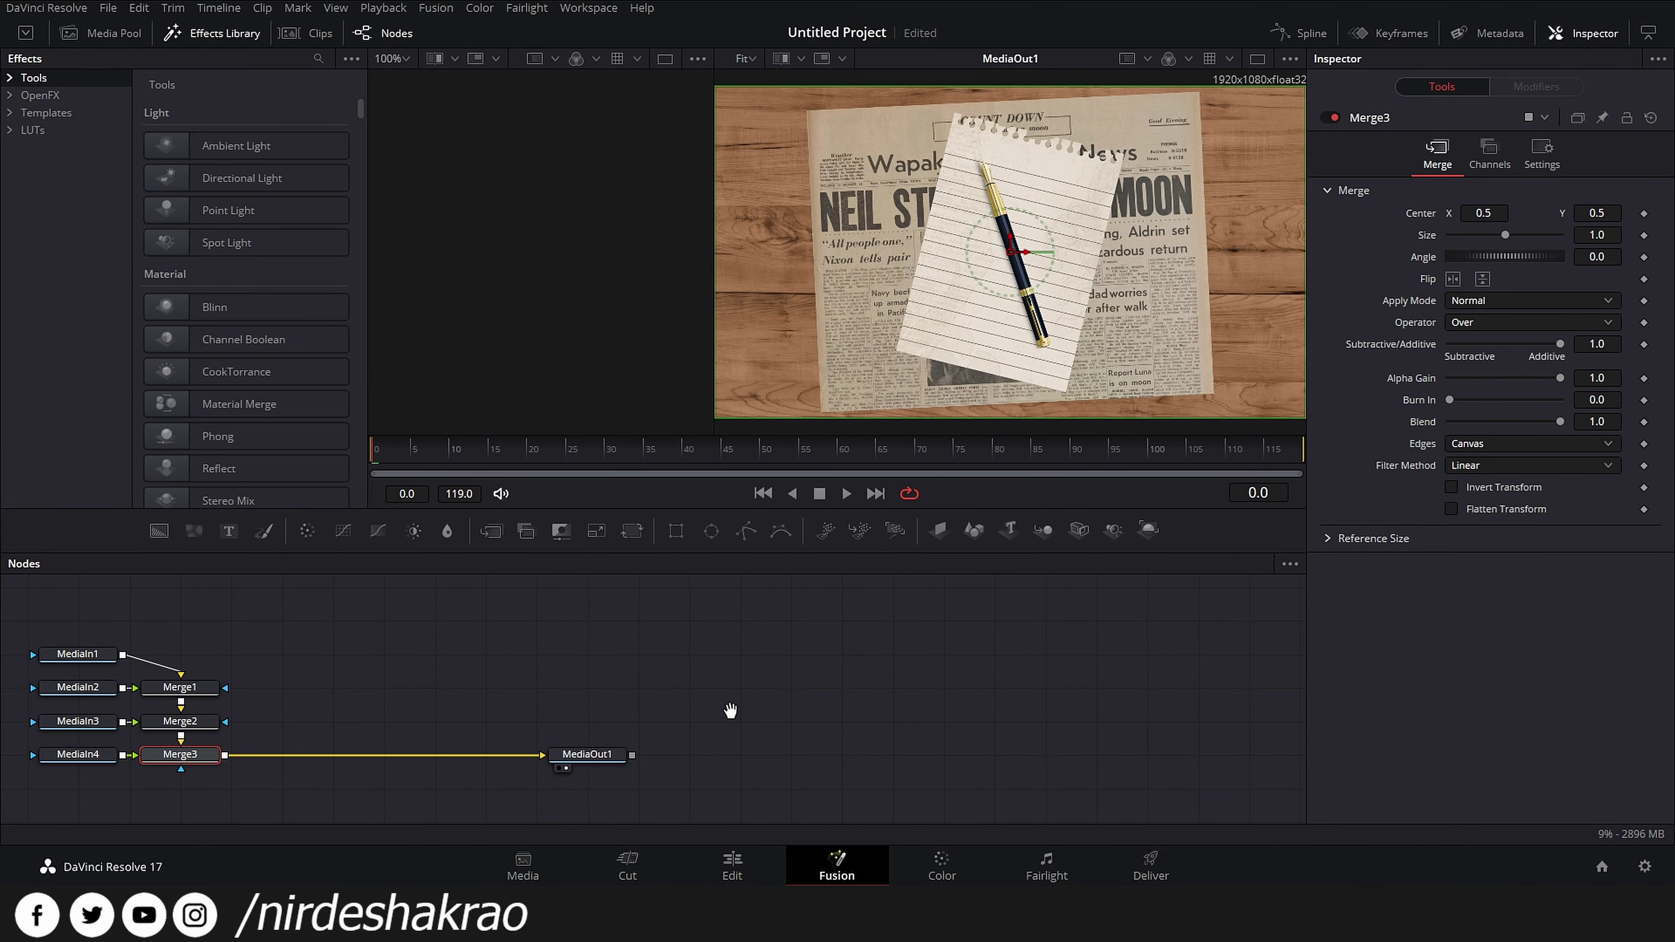
- Select the three Merge nodes, centre the tree, and view MediaIn3's note paper
left_click_drag(499, 632, 502, 790)
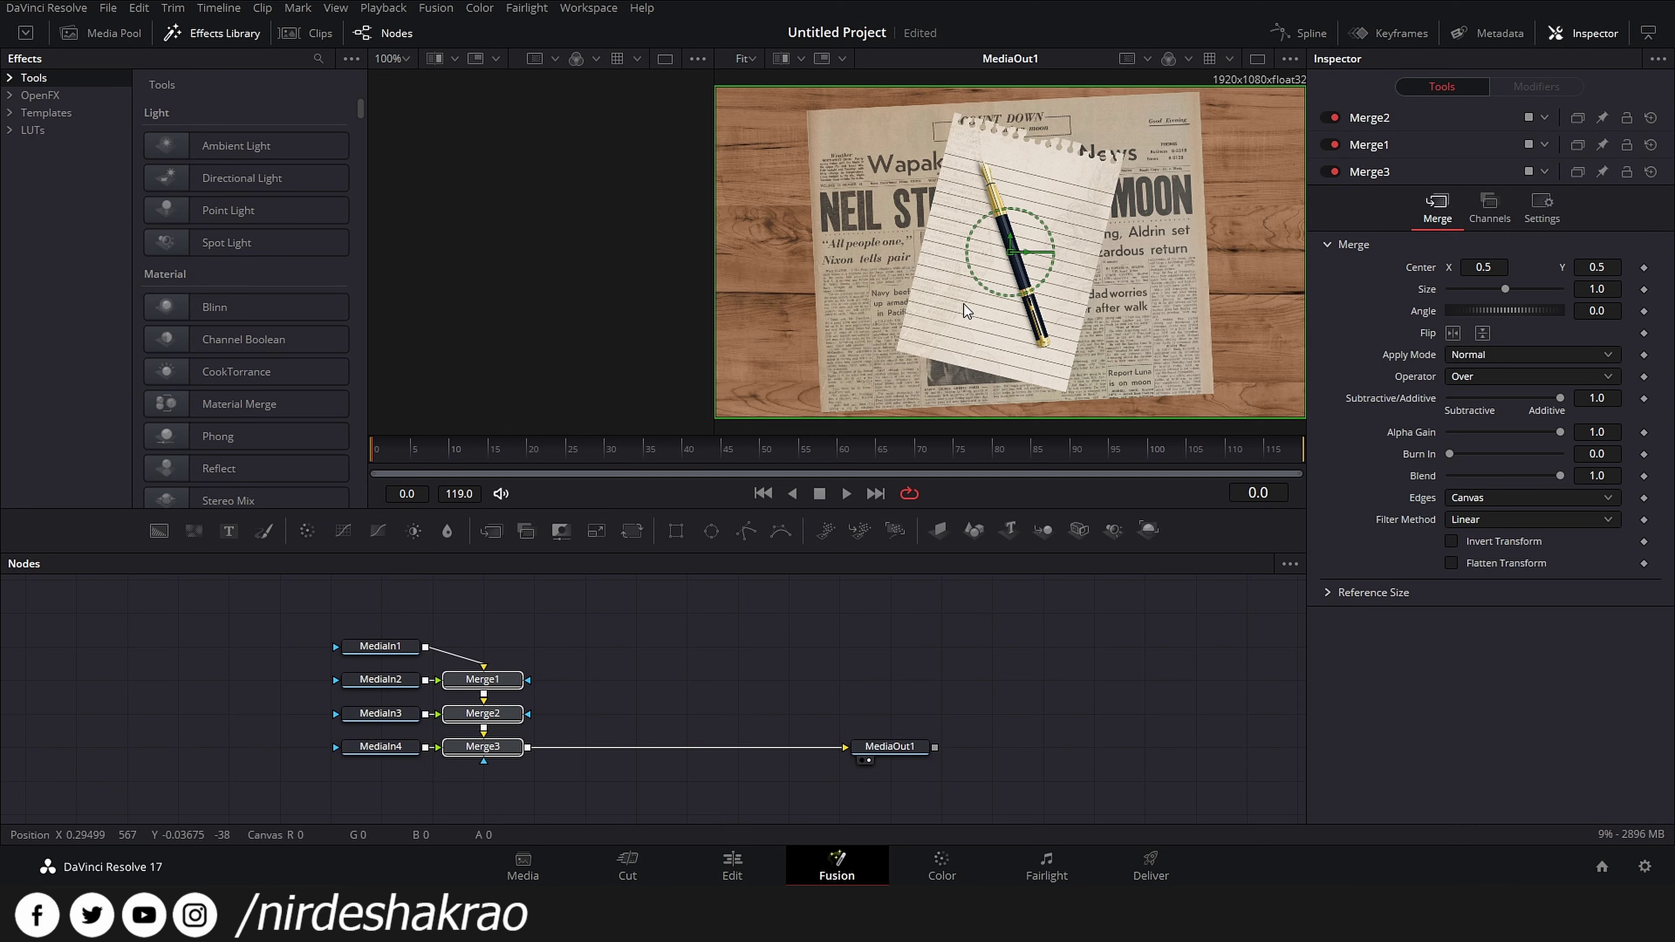
left_click_drag(568, 637, 486, 779)
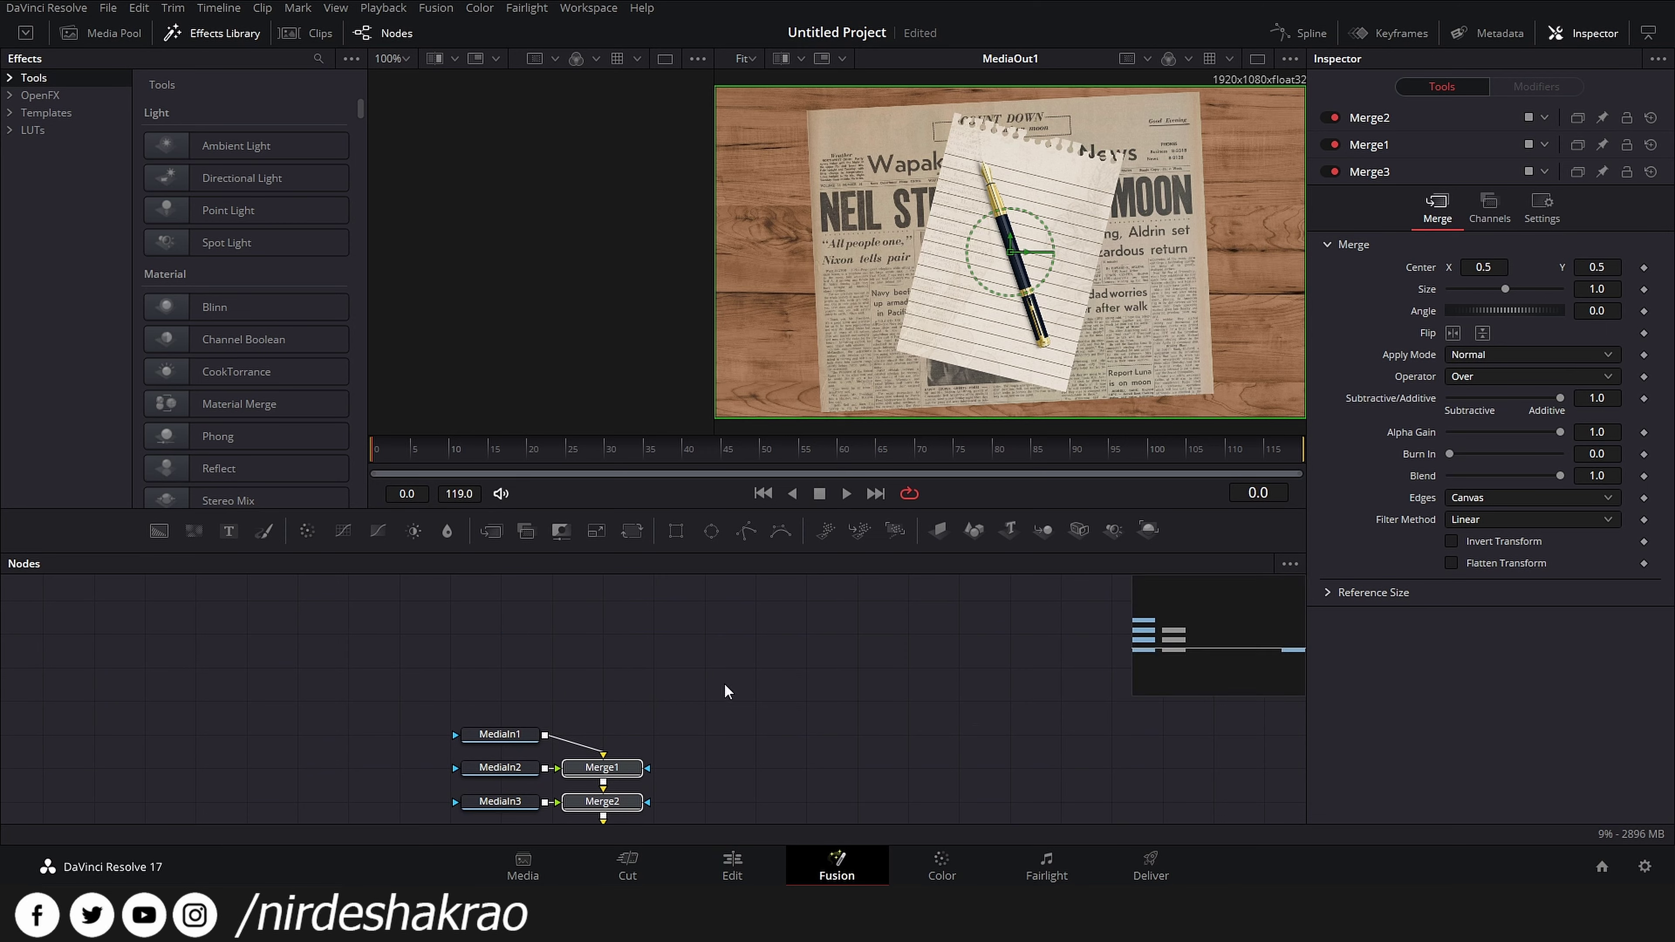
left_click_drag(729, 674, 725, 584)
left_click(518, 713)
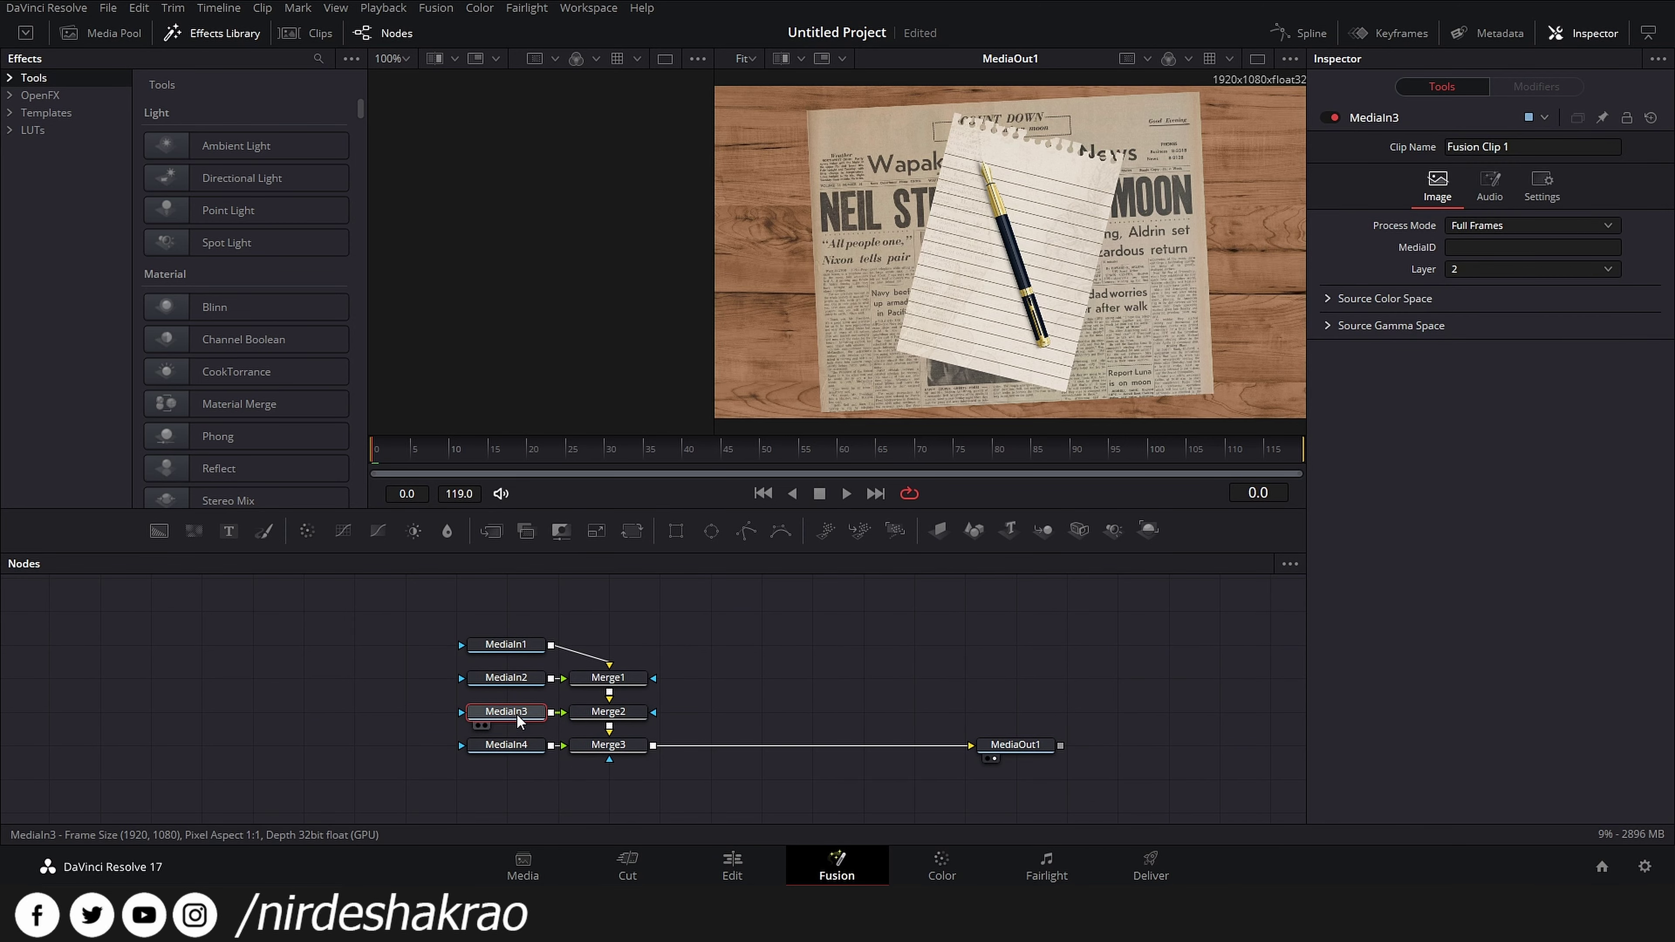
key("1")
- View the MediaIn2 newspaper image and rename the node to Newspaper
left_click(515, 686)
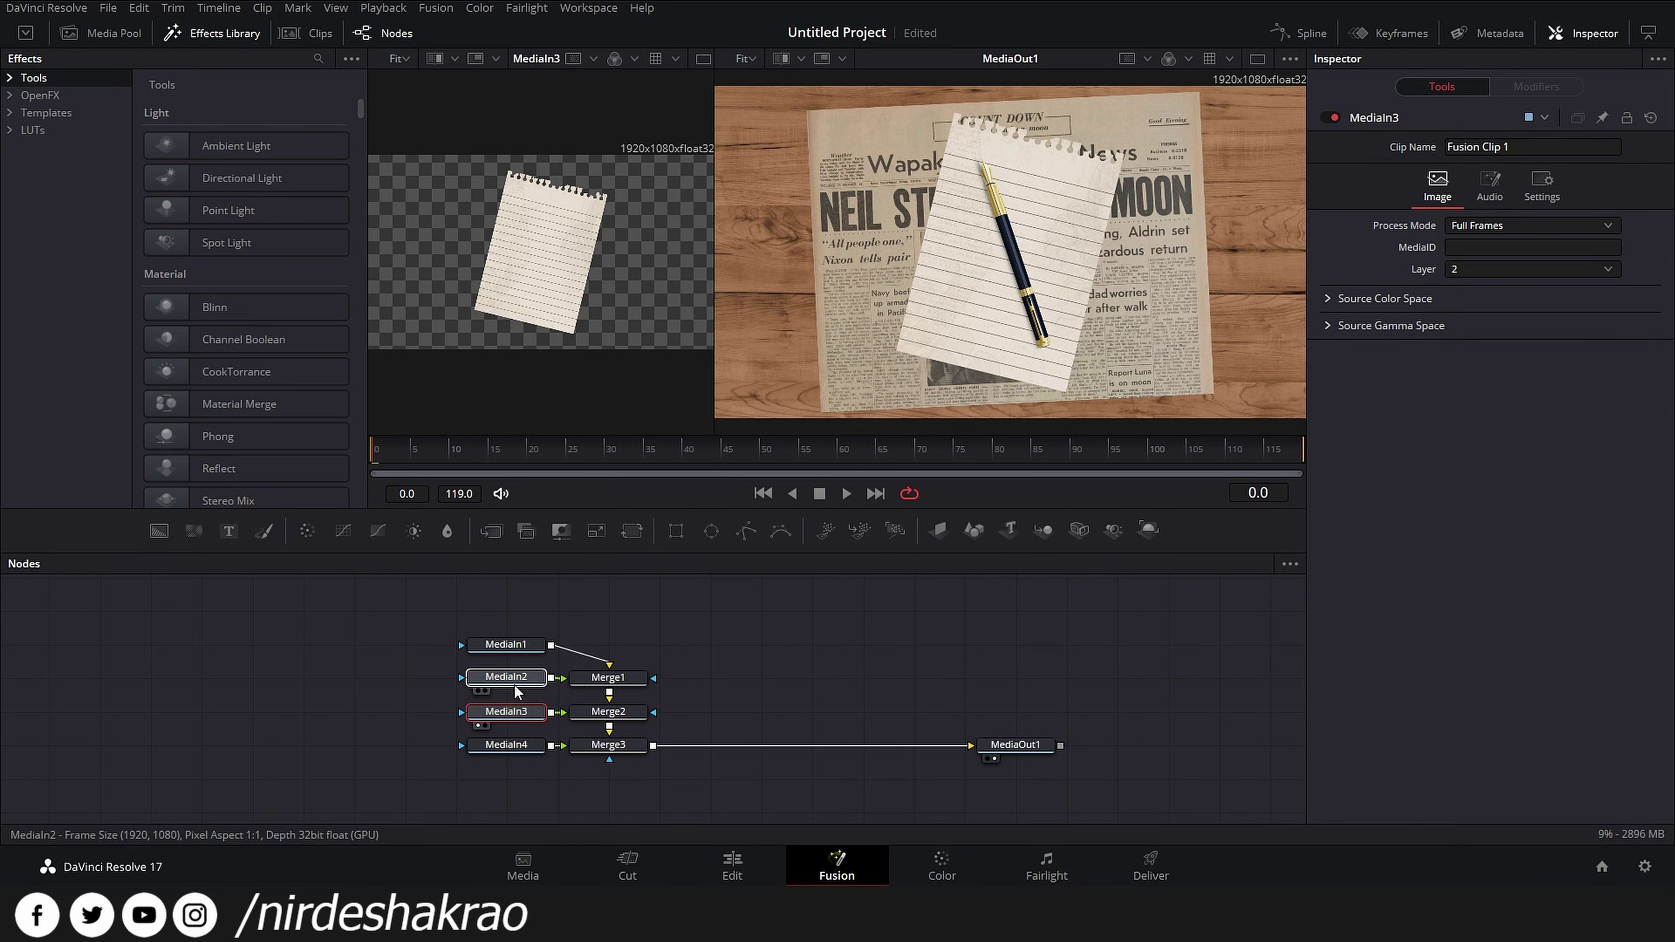
key("1")
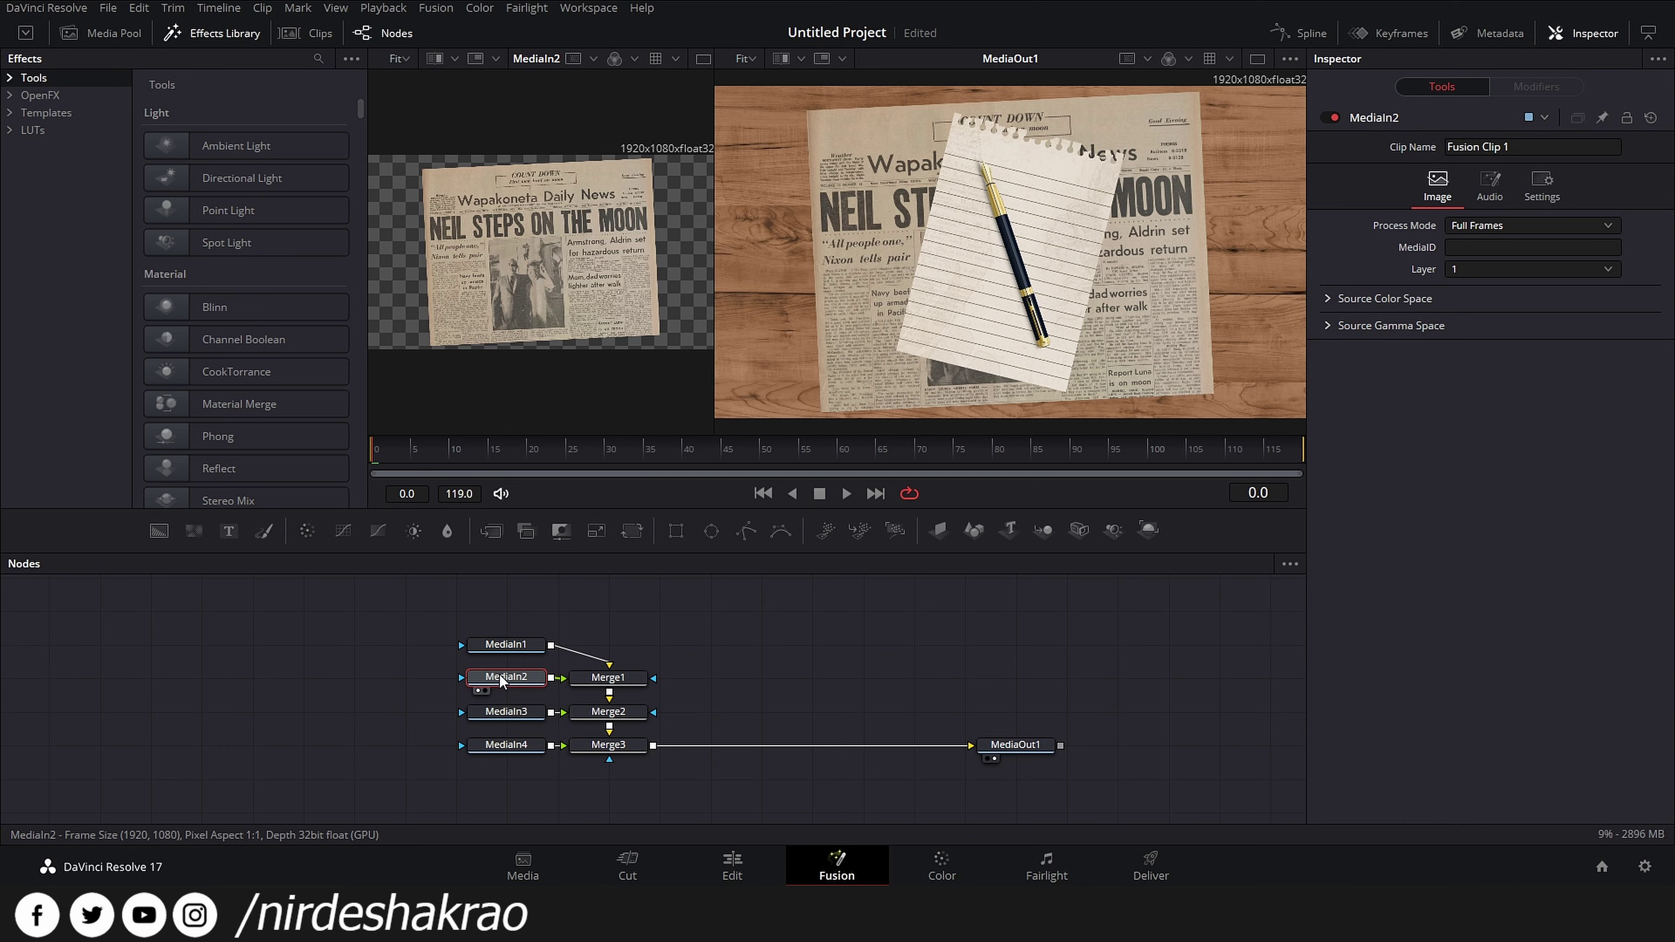
key("F2")
type("Newspaper")
key("Return")
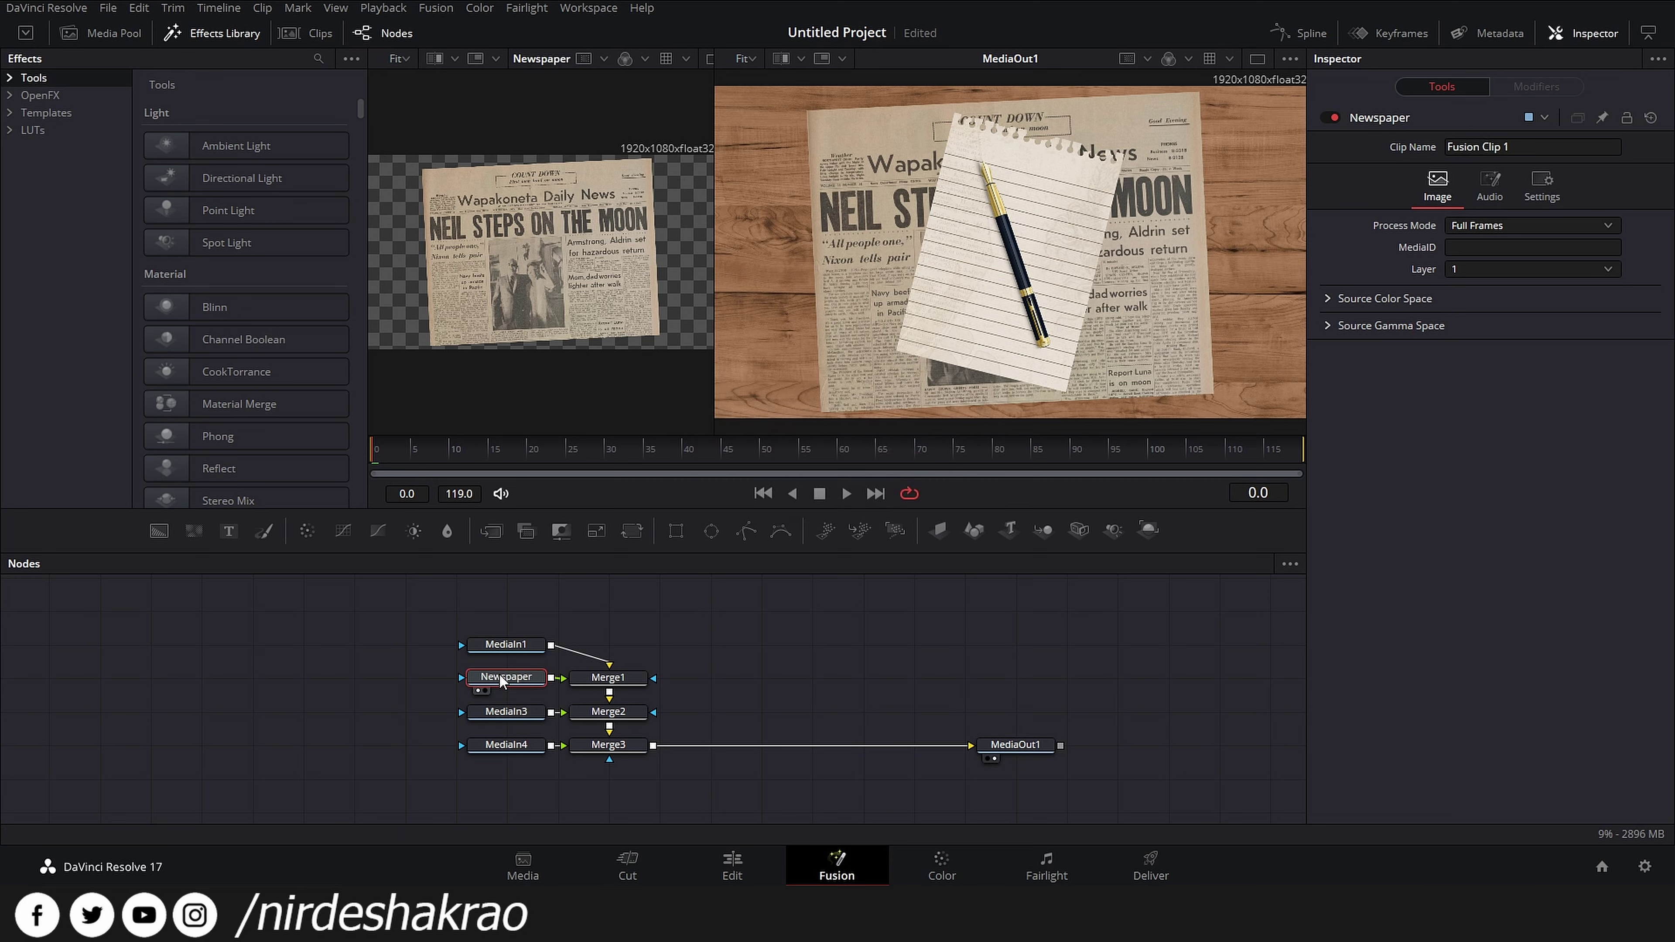
scroll(517, 686, "up", 3)
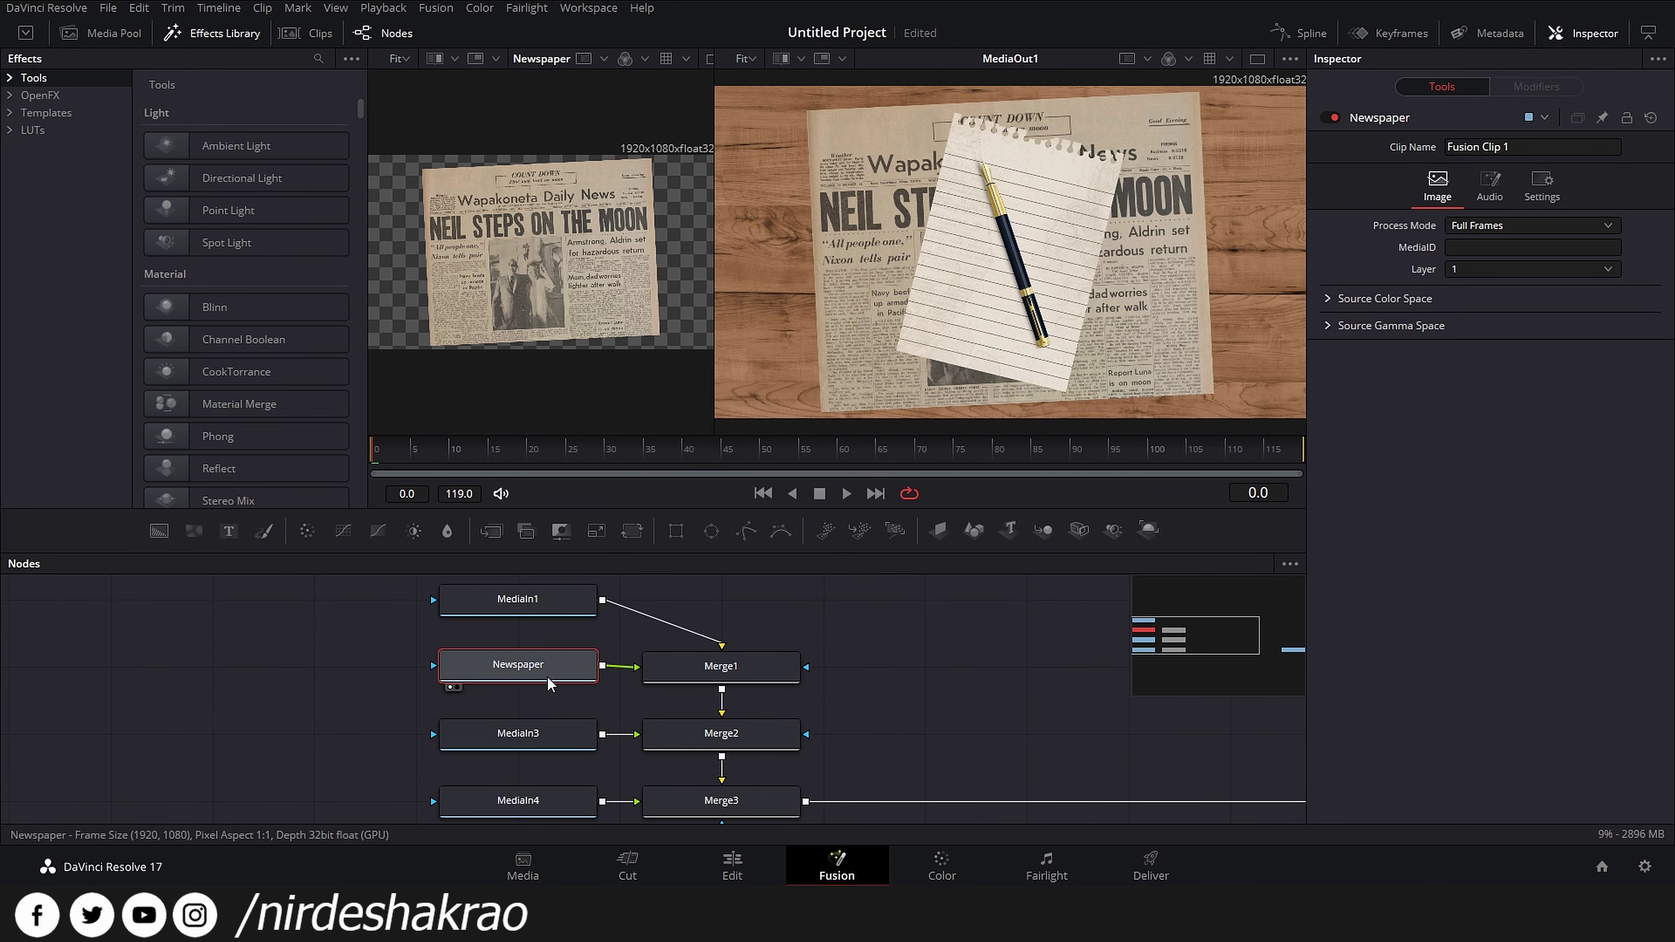
- Add an inverted Polygon mask to Newspaper, drawing a four-point shape over the headline
left_click(746, 533)
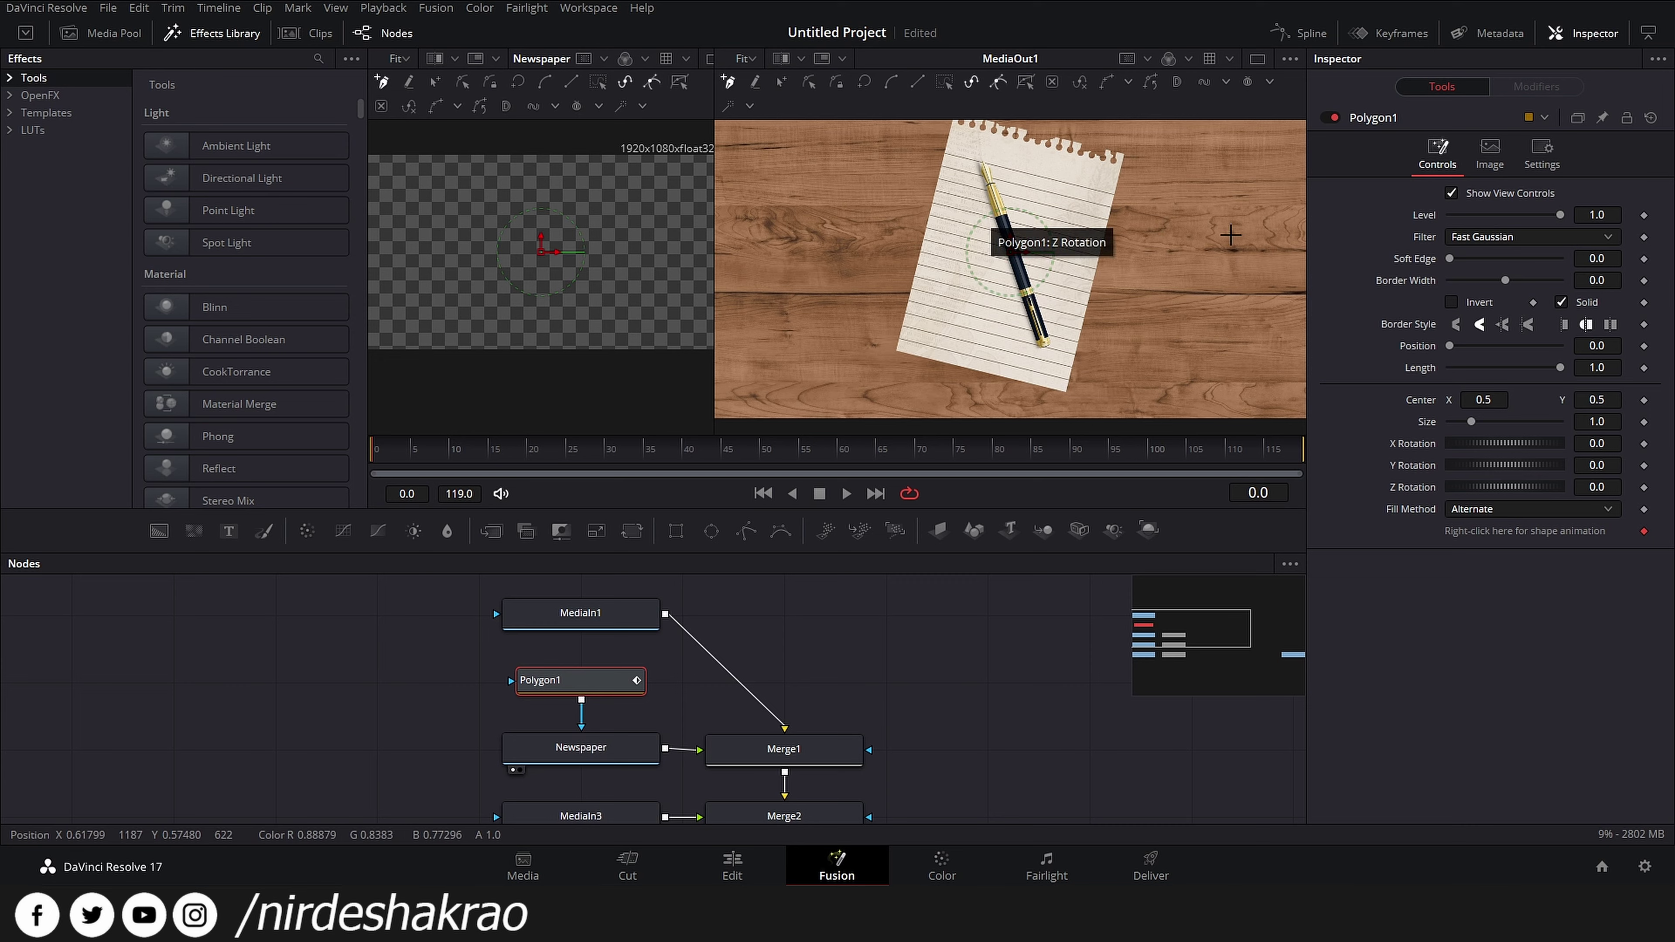
left_click(1450, 302)
left_click(872, 163)
left_click(914, 168)
left_click(902, 216)
left_click(857, 229)
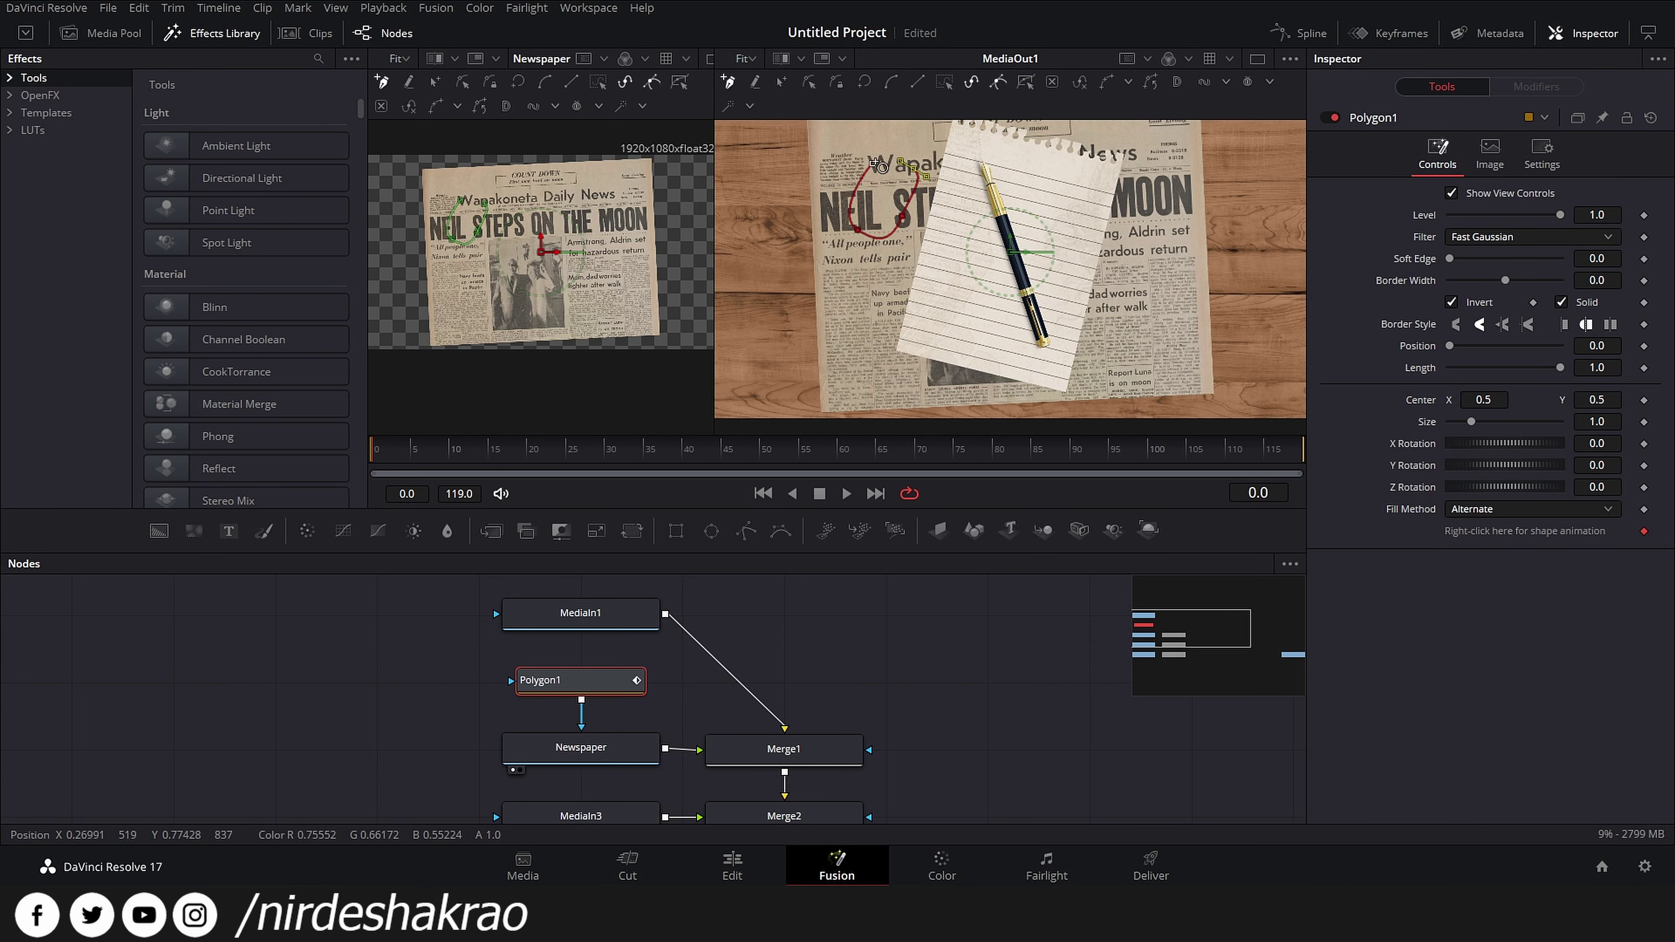
left_click(872, 163)
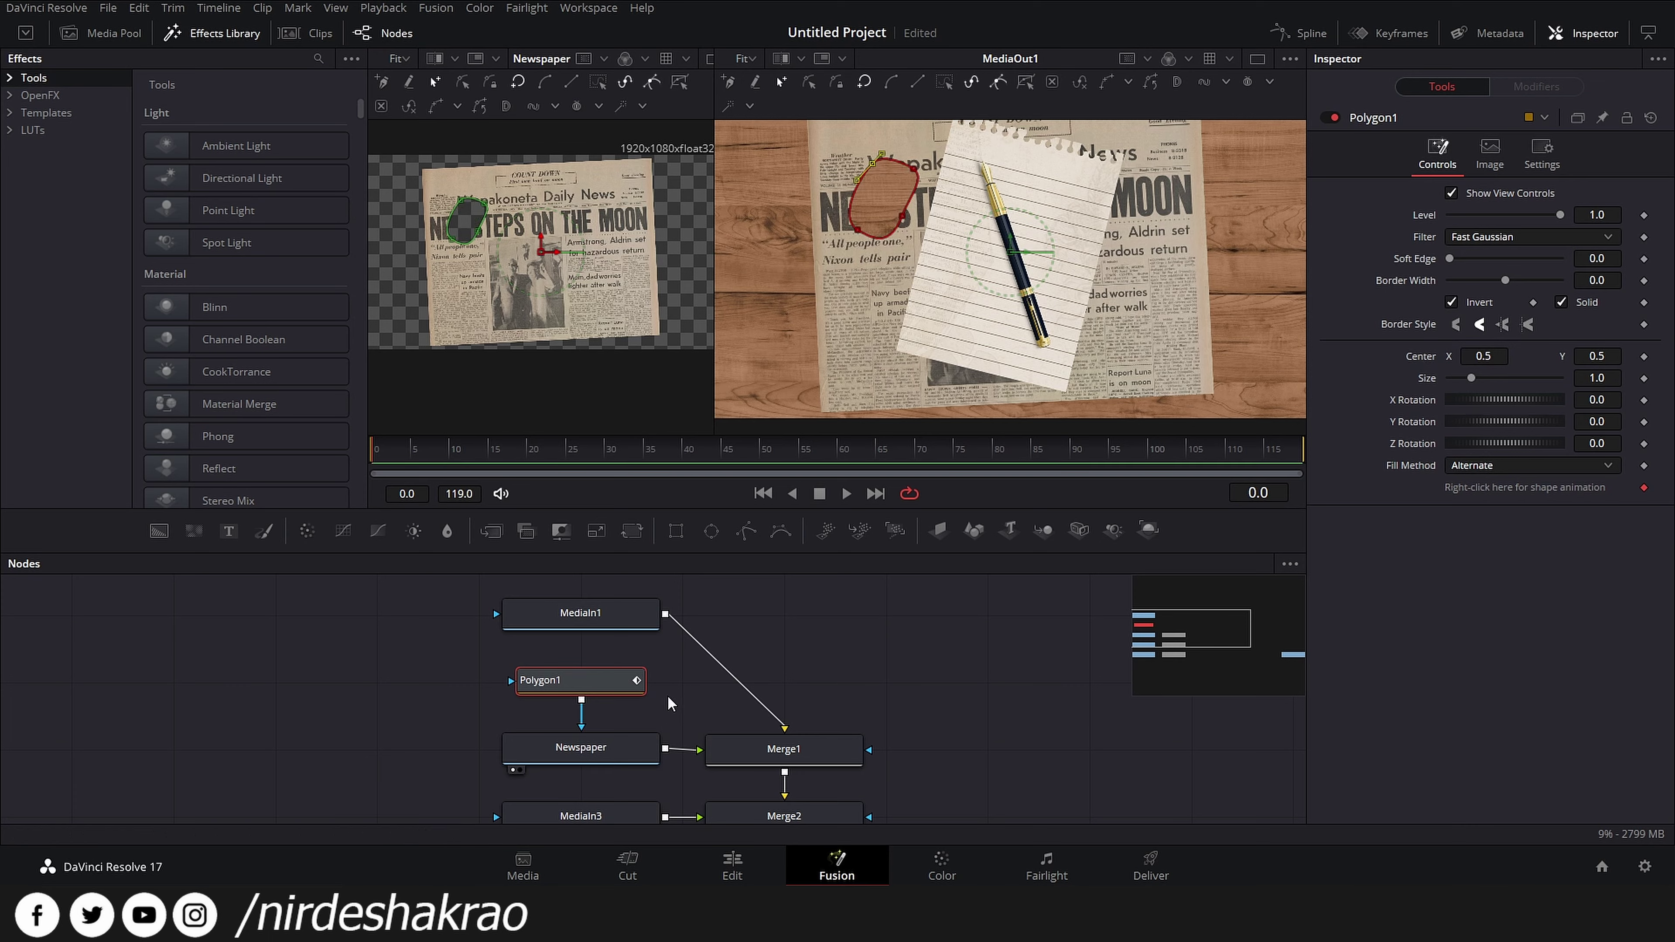
- Select MediaOut1 to view the result, then return to the Edit page
scroll(1101, 726, "right", 5)
scroll(1048, 831, "right", 5)
scroll(1114, 748, "down", 3)
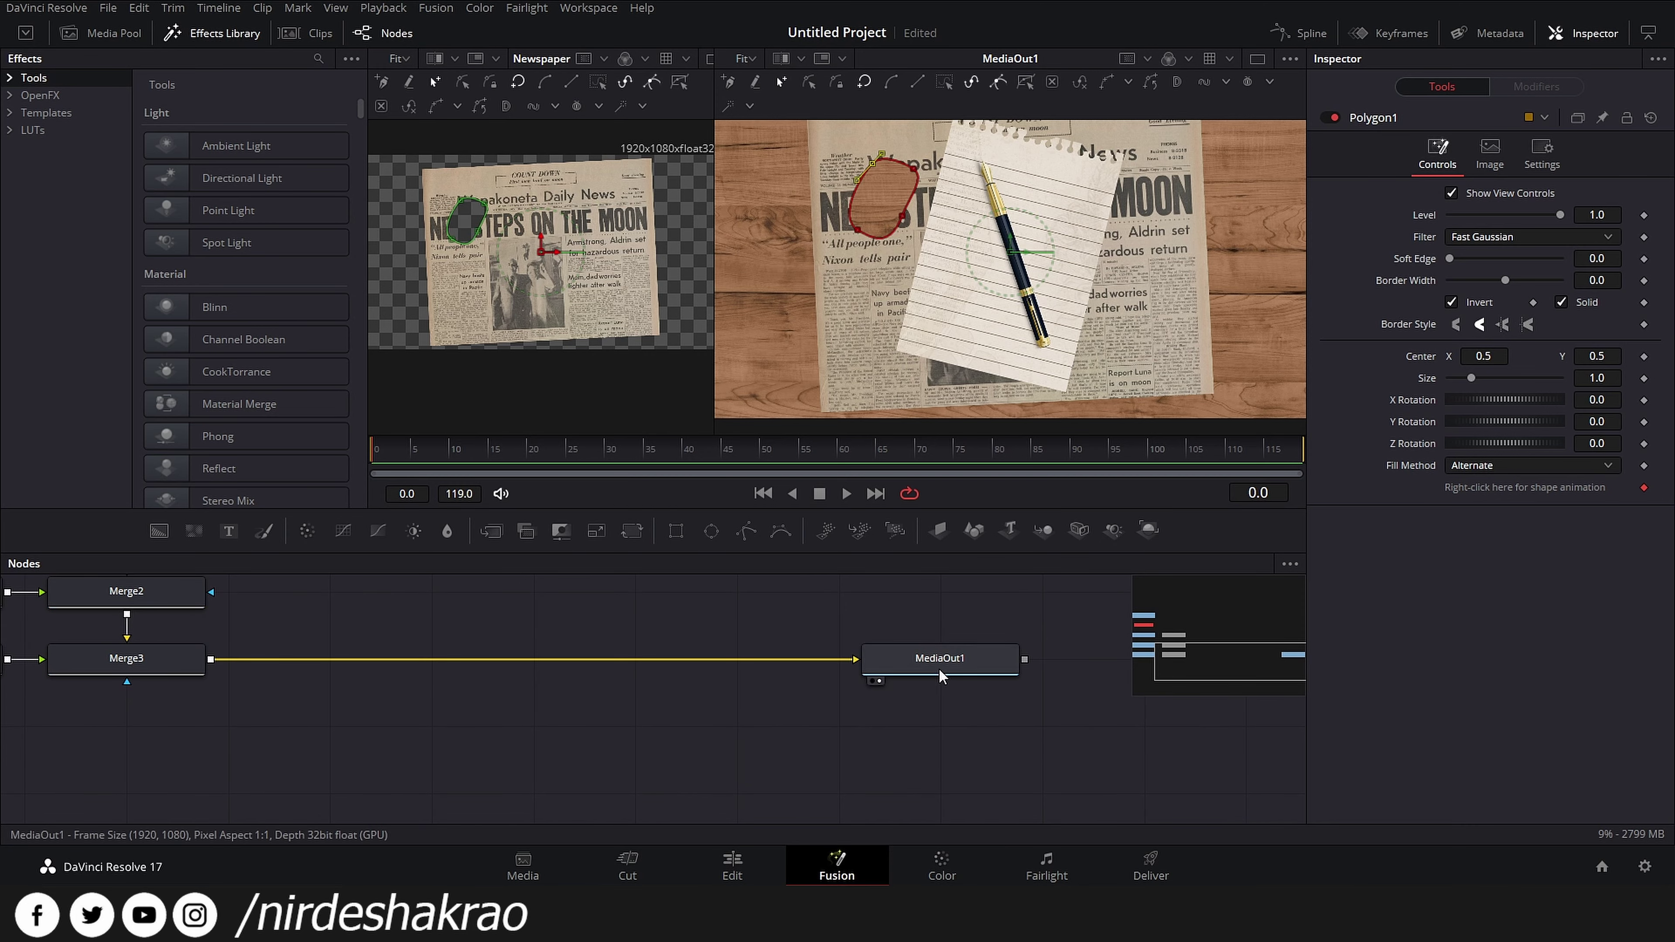
left_click(941, 673)
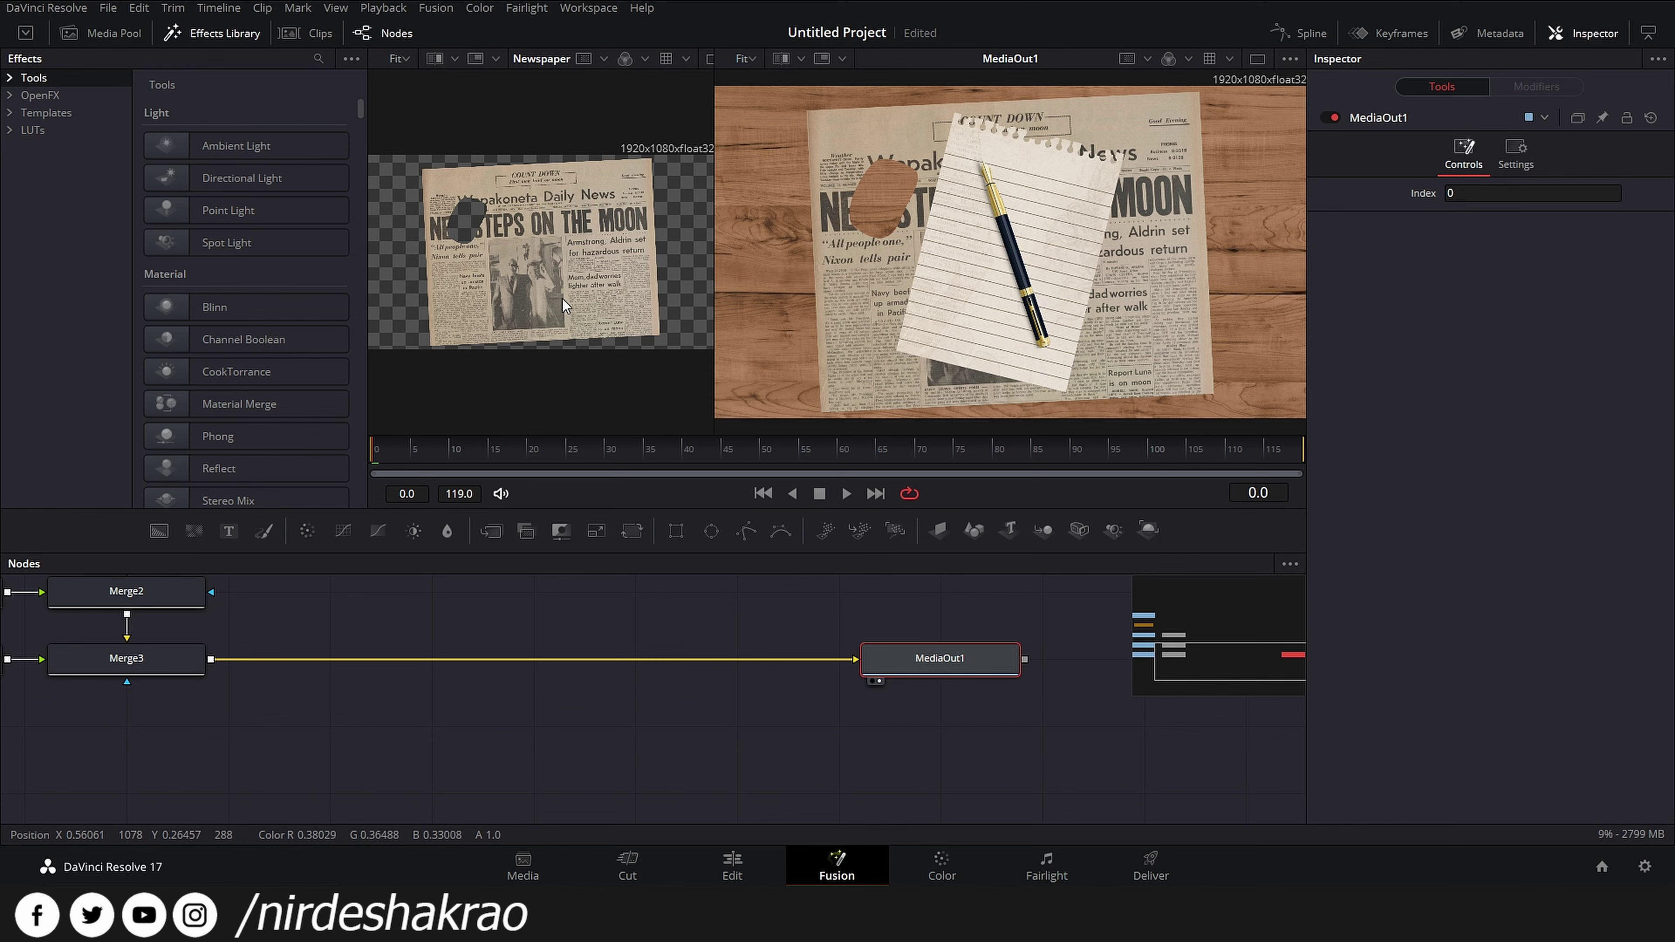
left_click(733, 865)
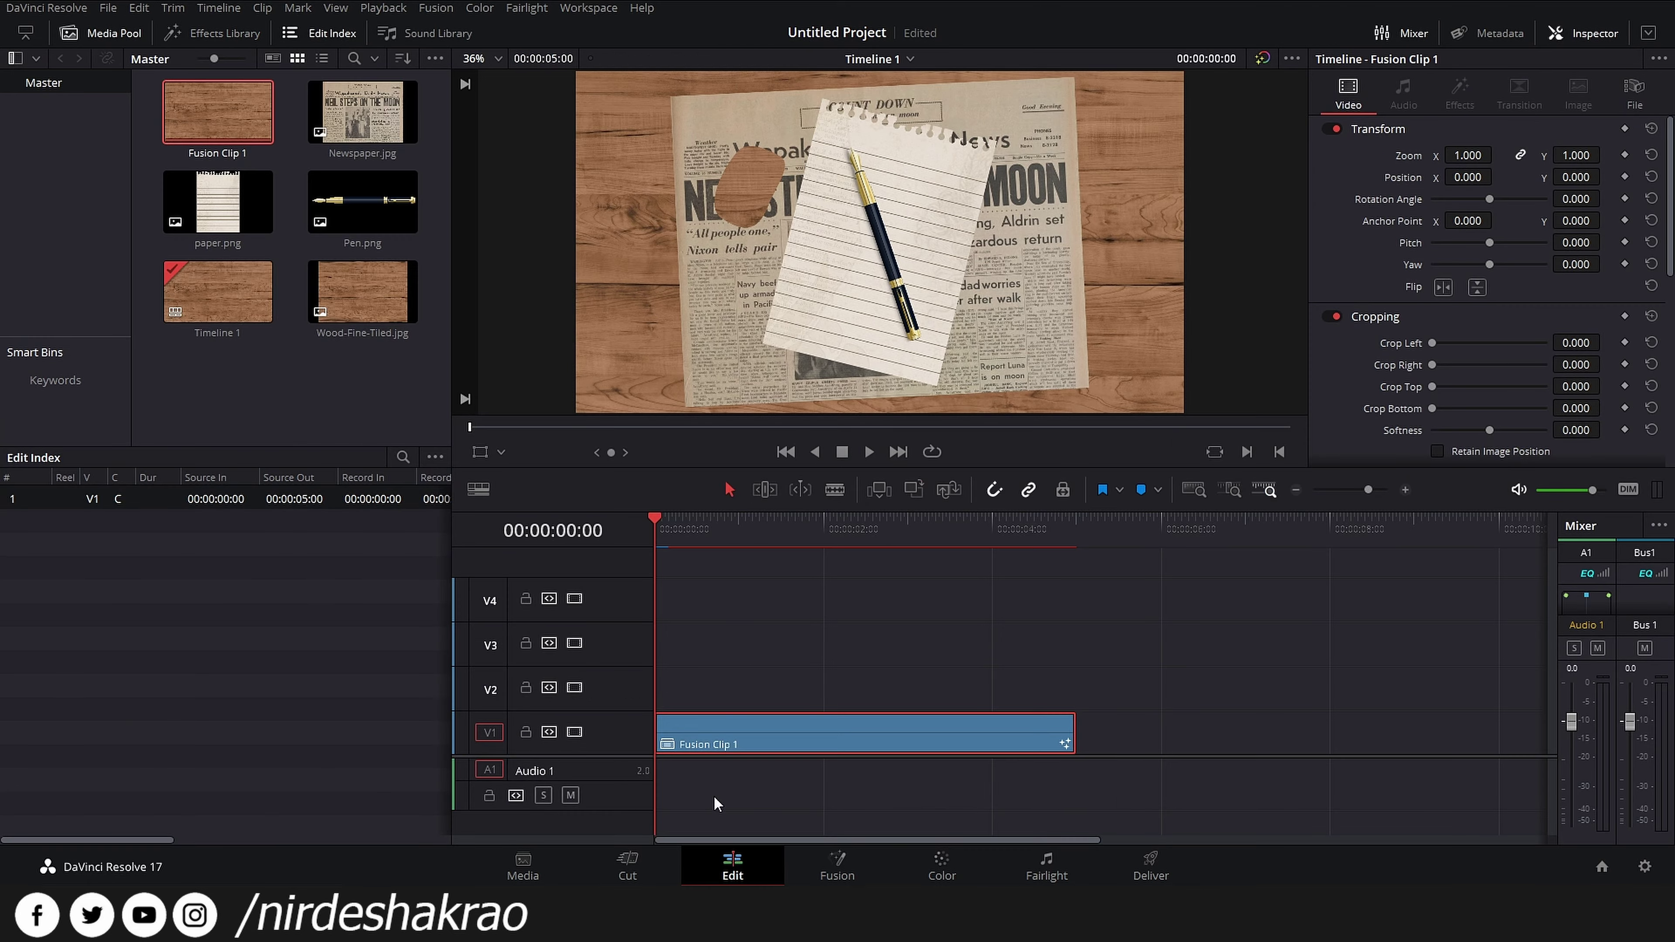
- Back on the Fusion page, frame Polygon1 and Newspaper in the node graph and select Polygon1
left_click(854, 865)
scroll(714, 722, "down", 5)
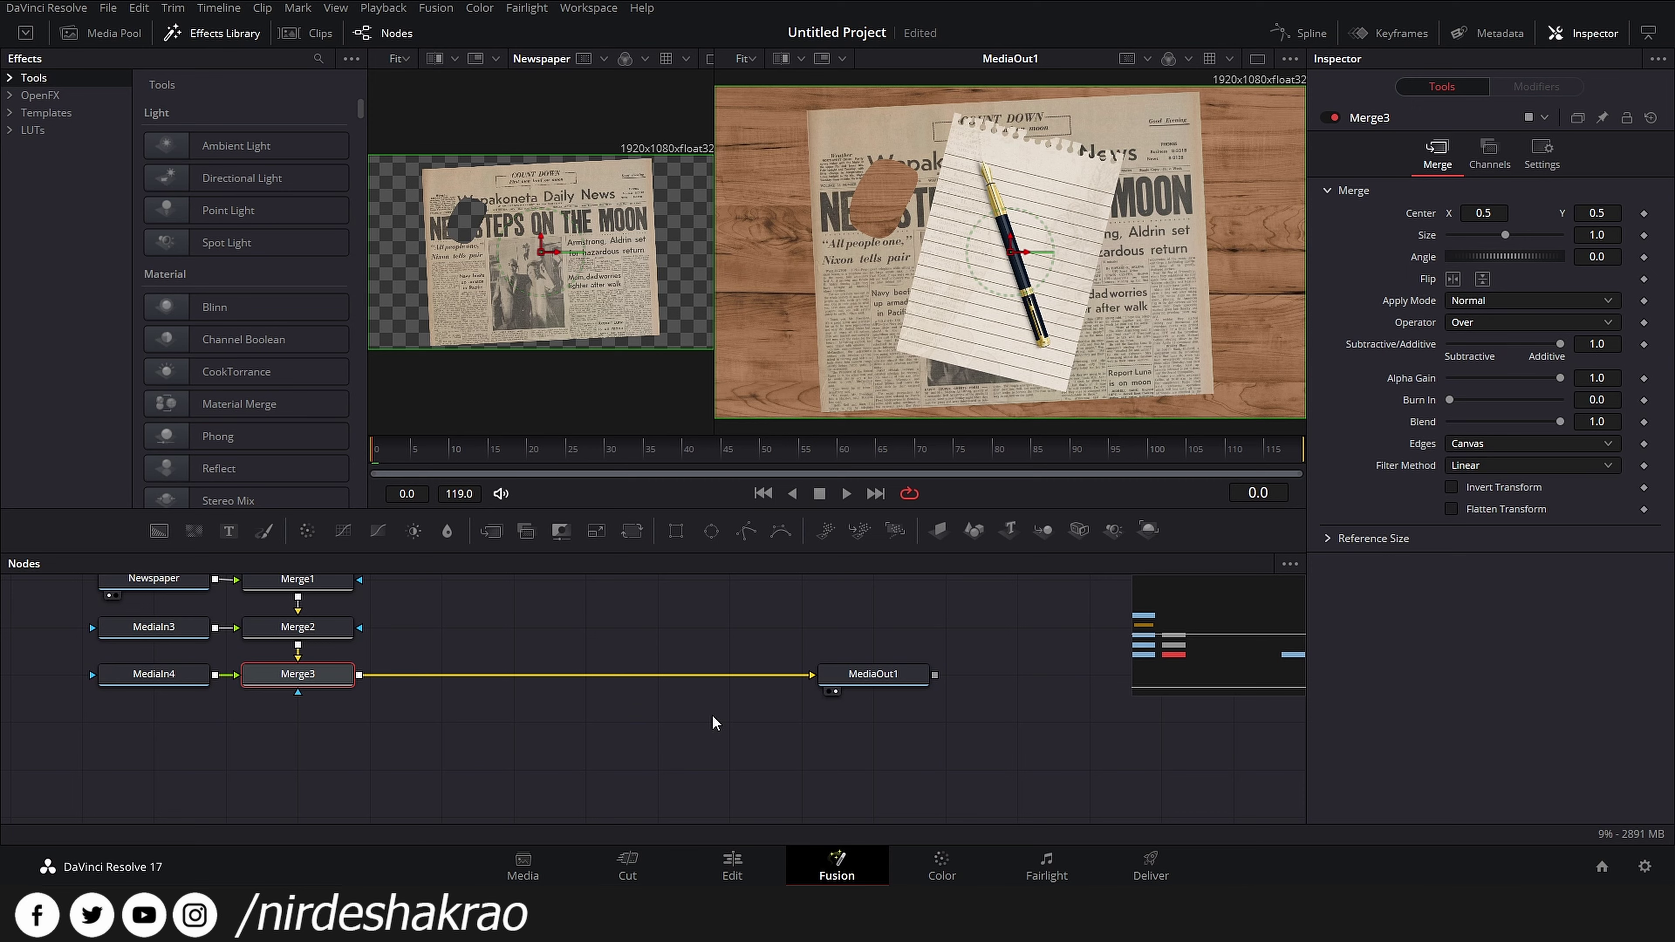
mouse_move(718, 722)
left_mouse_down()
mouse_move(811, 792)
mouse_move(897, 785)
left_mouse_up()
scroll(790, 683, "up", 3)
left_click_drag(789, 684, 861, 697)
scroll(862, 696, "up", 1)
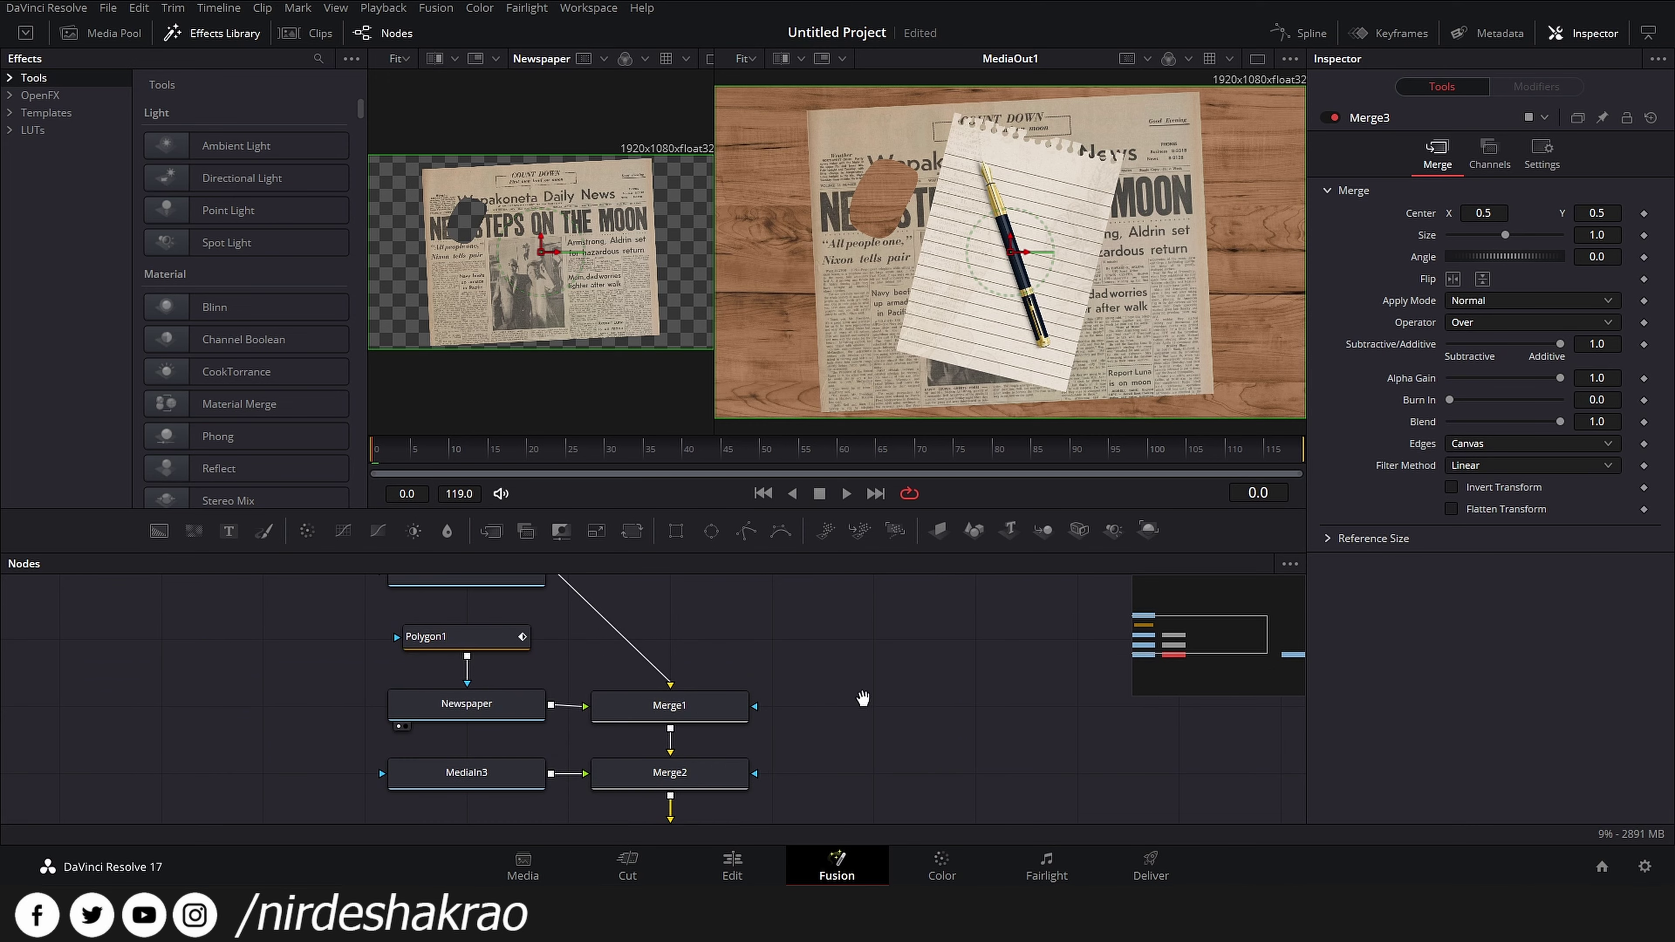
scroll(861, 696, "up", 1)
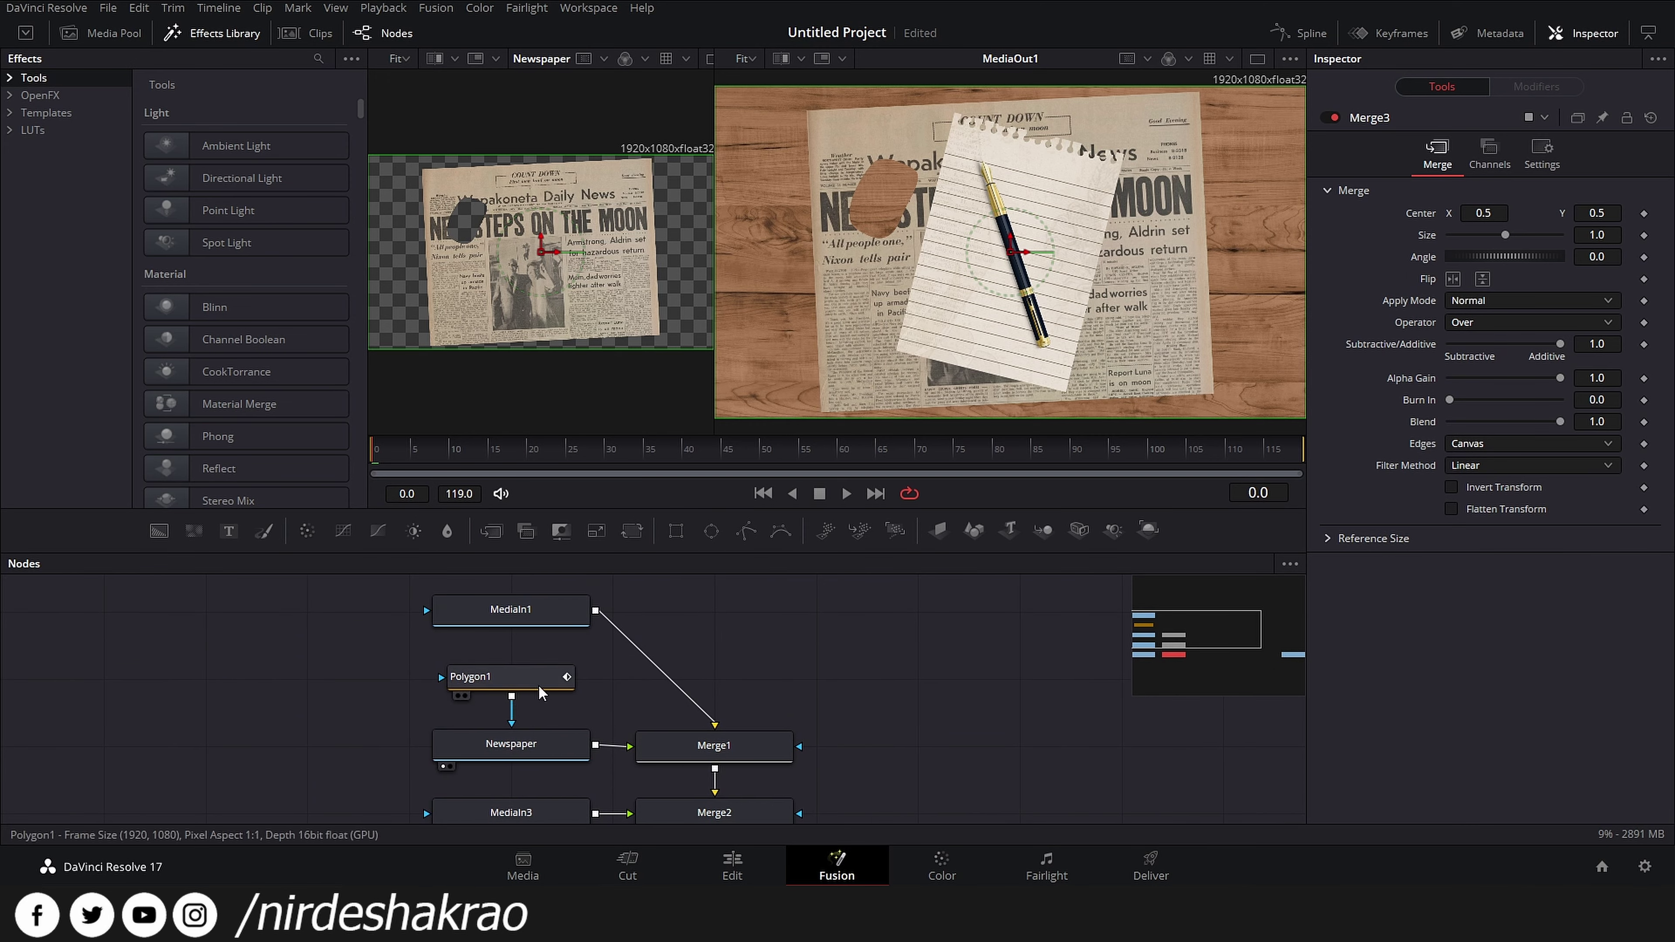
left_click(499, 678)
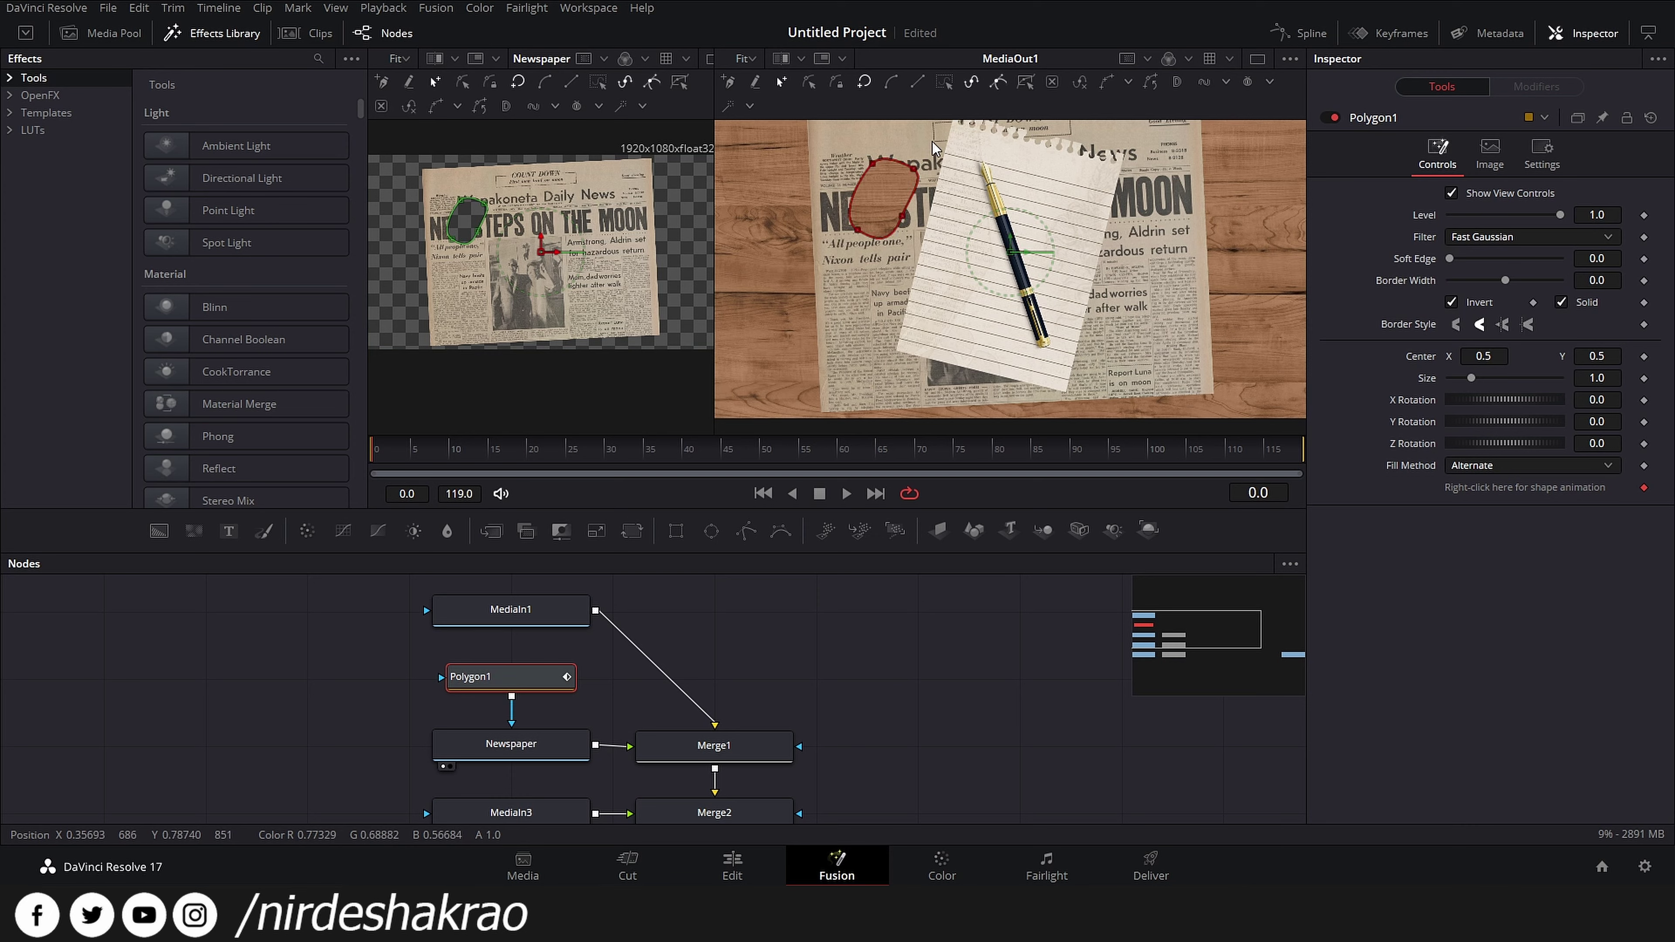
- Drag the polygon shape from the NEIL headline down to beneath the pen and note paper
left_click_drag(861, 244, 962, 303)
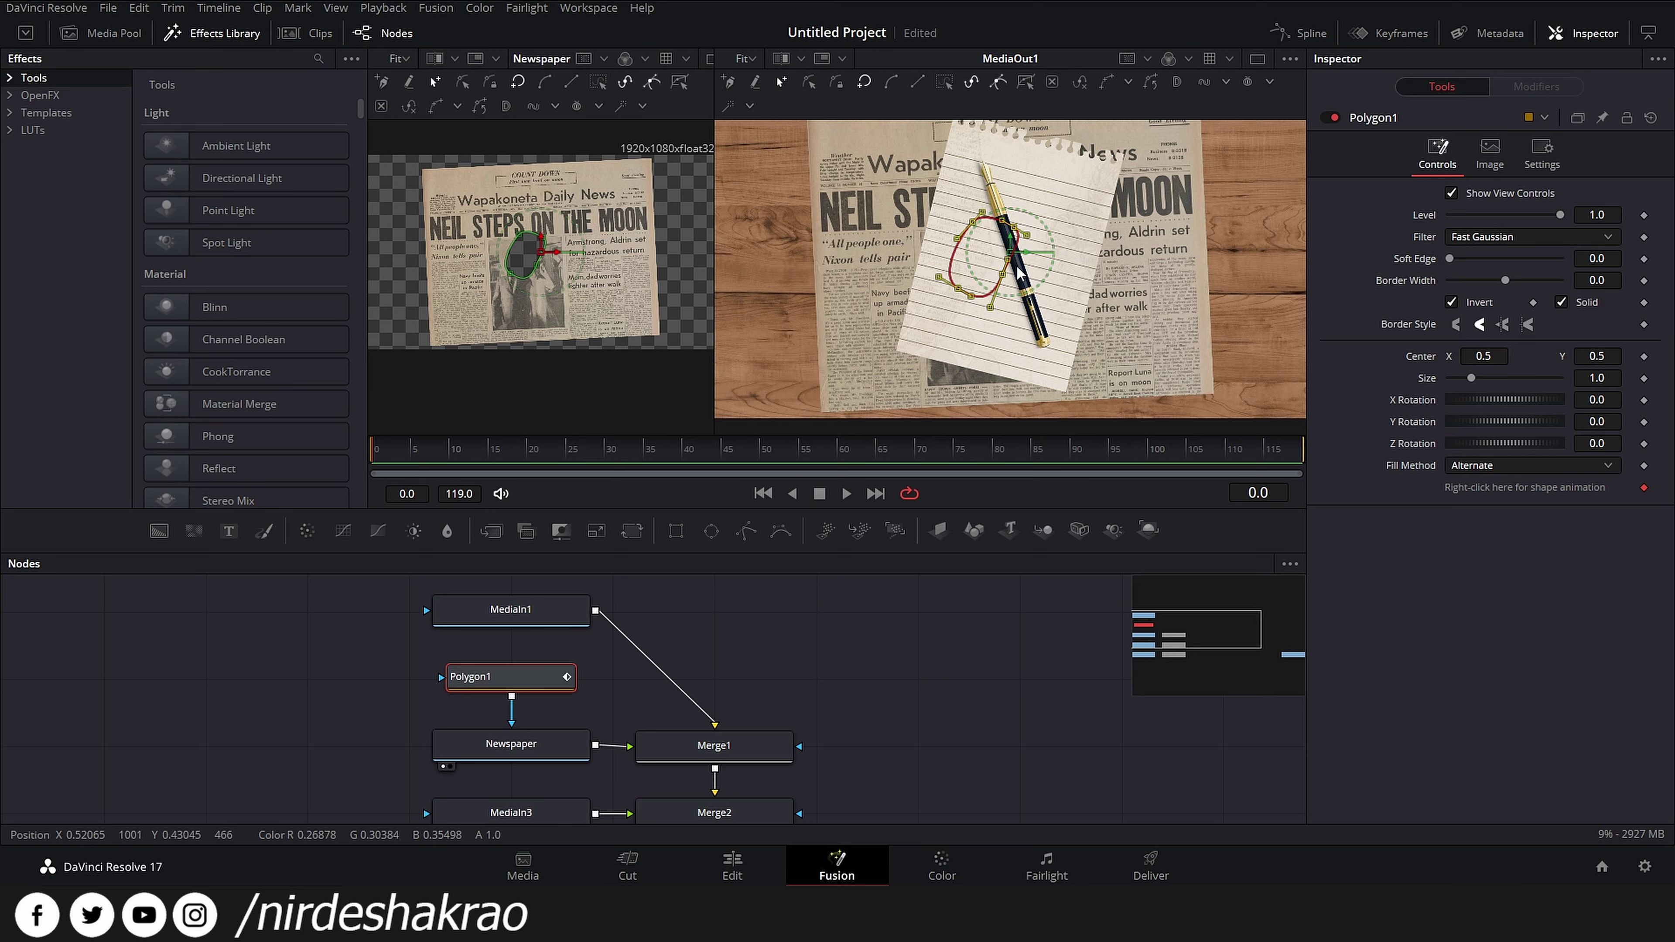
left_click_drag(550, 694, 546, 696)
scroll(744, 610, "down", 2)
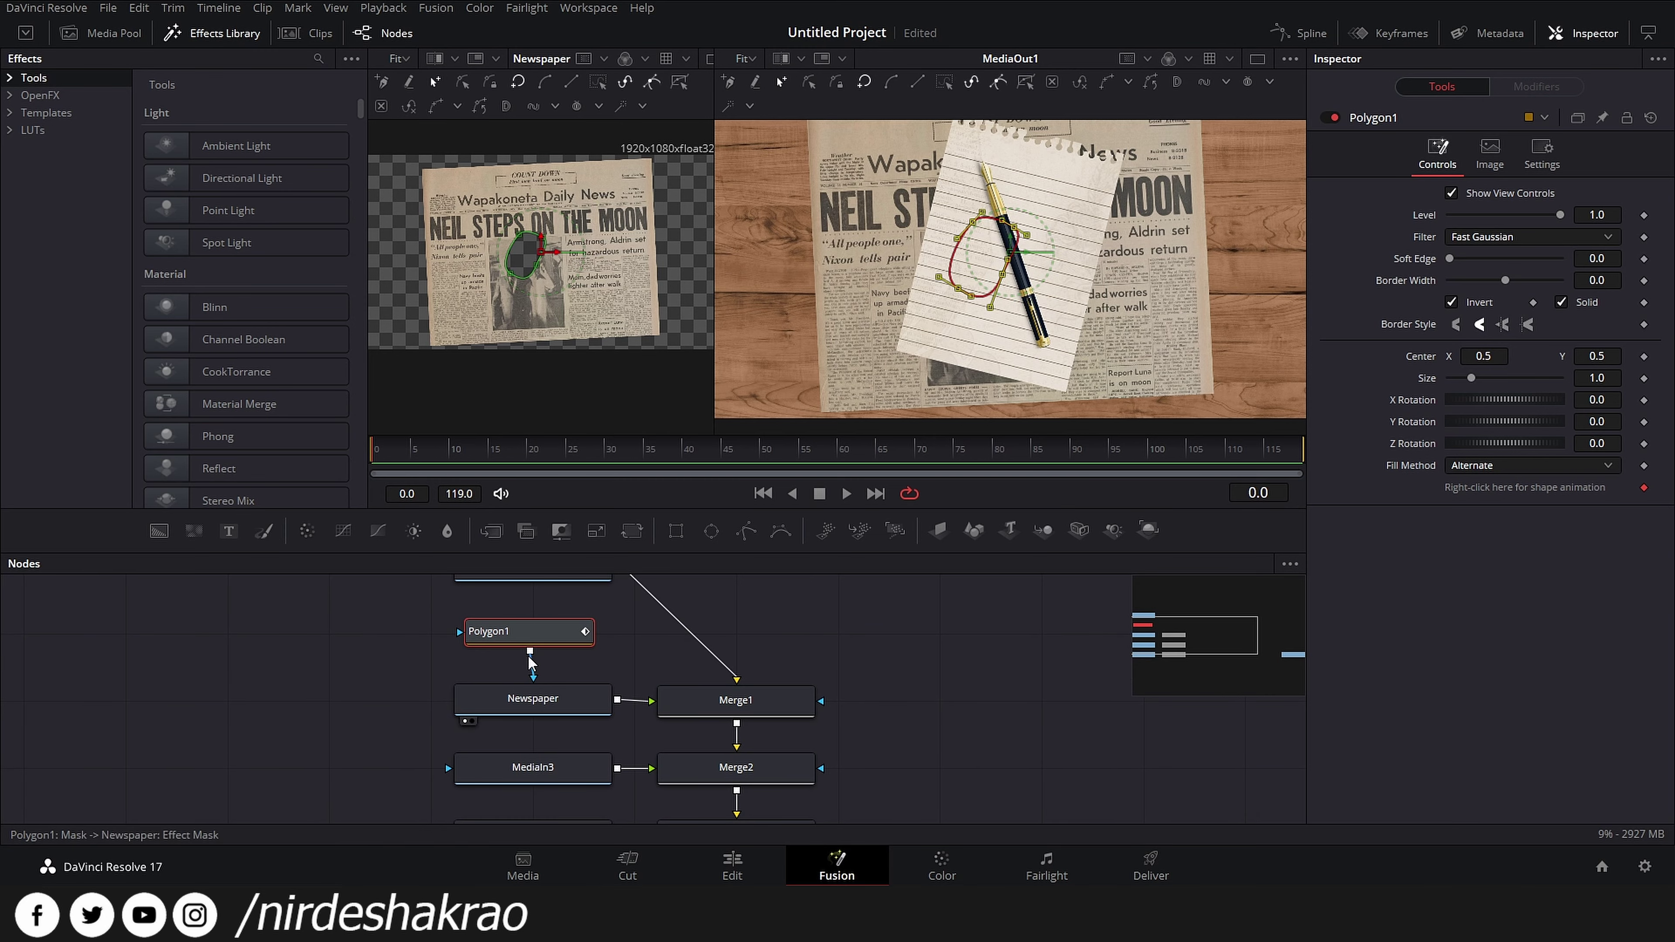
- Move MediaIn3 left, wire Polygon1 into its mask input, and place Polygon1 between Newspaper and MediaIn3
left_click(495, 775)
key("1")
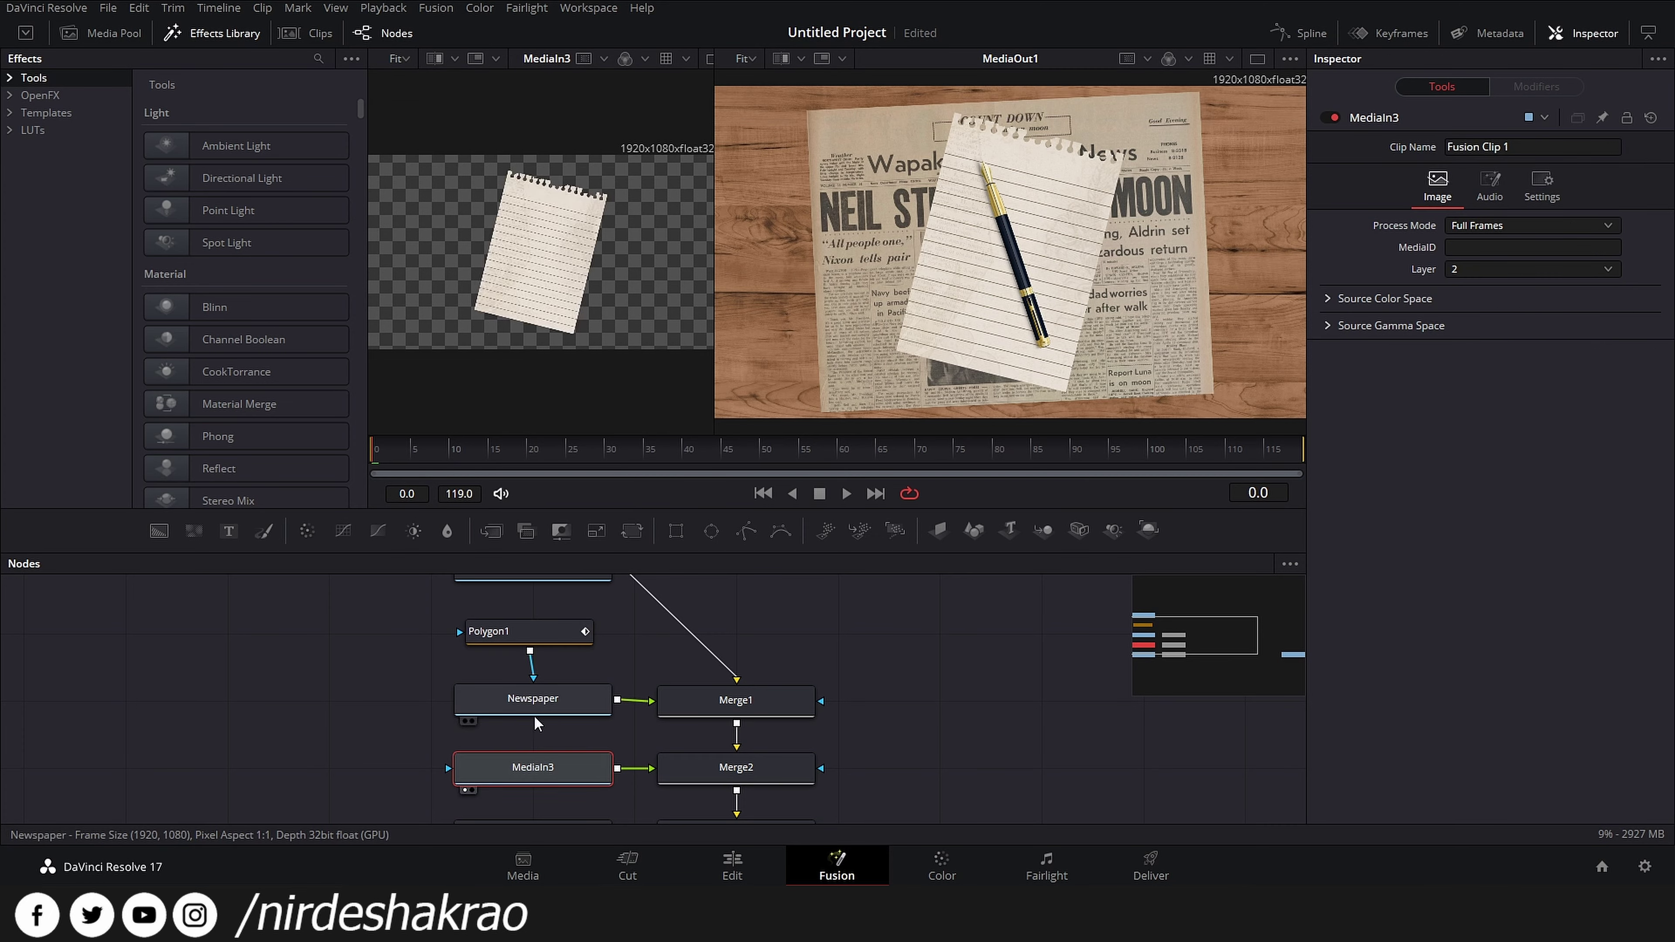
left_click_drag(502, 768, 329, 774)
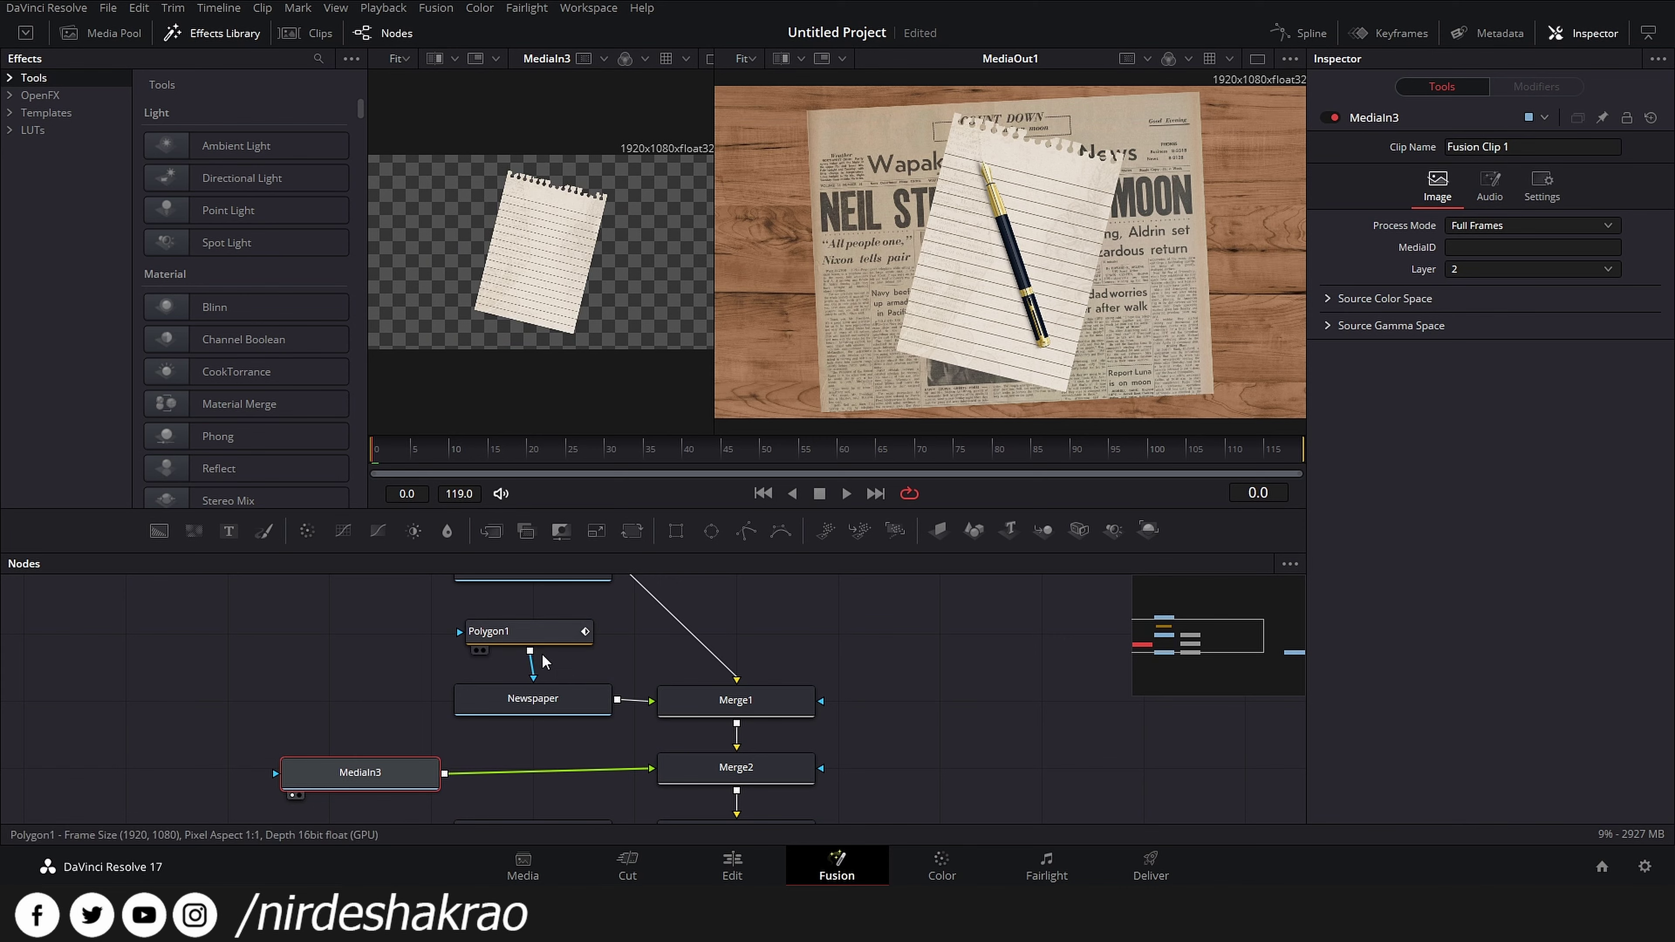
left_click_drag(531, 652, 331, 775)
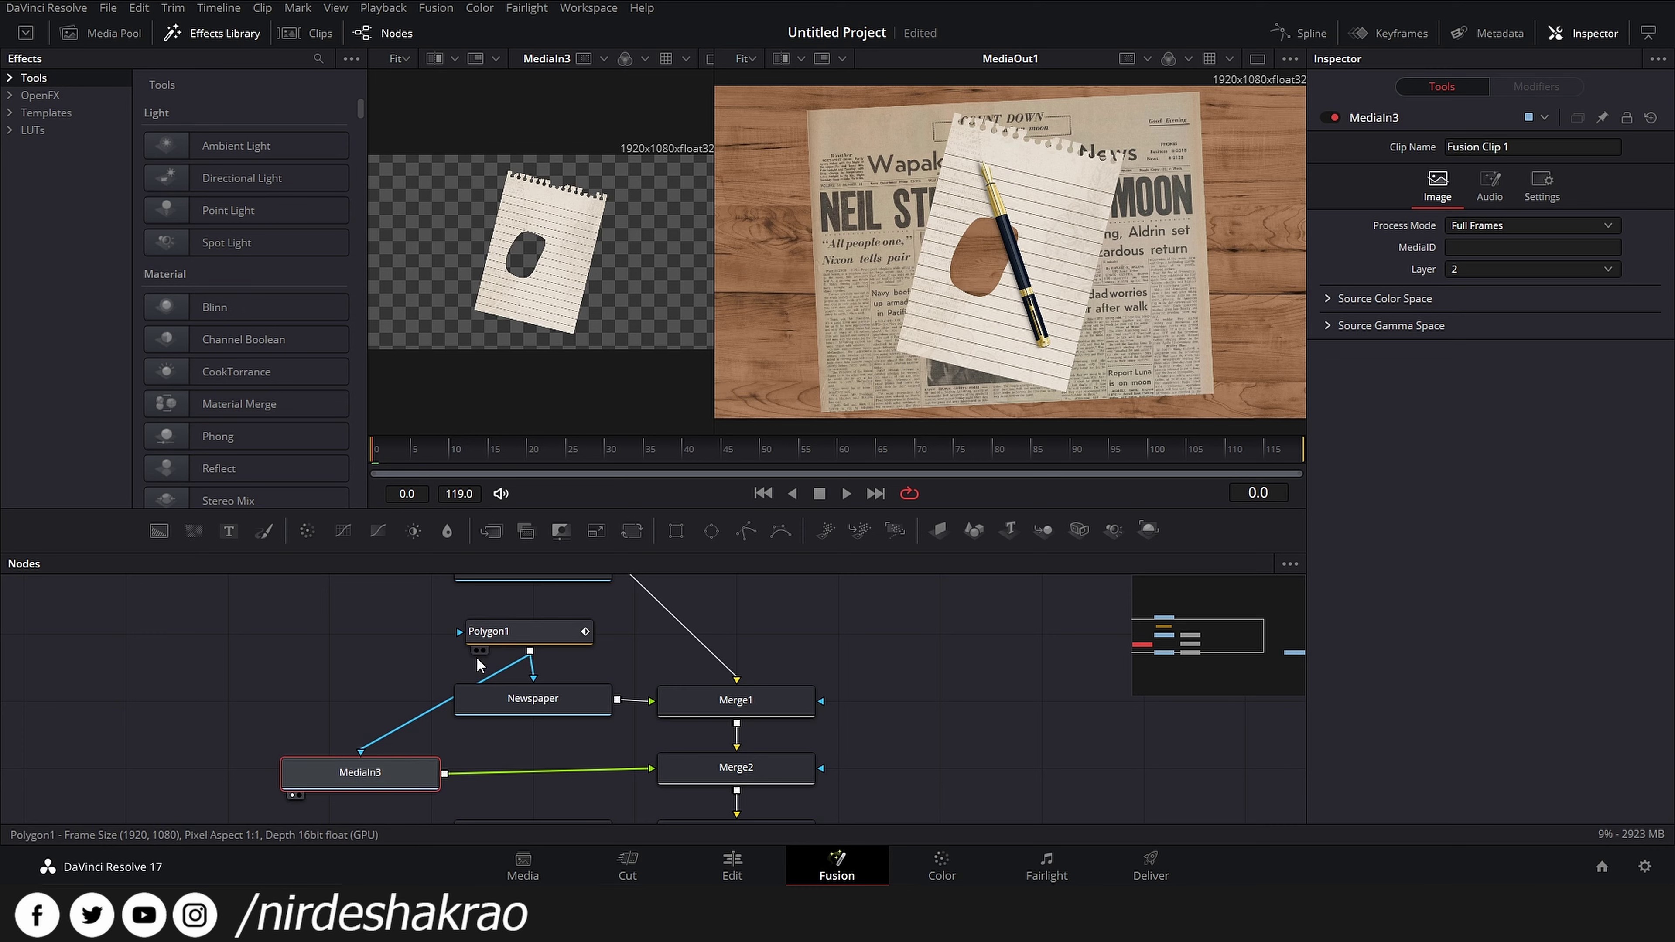
left_click_drag(495, 632, 373, 633)
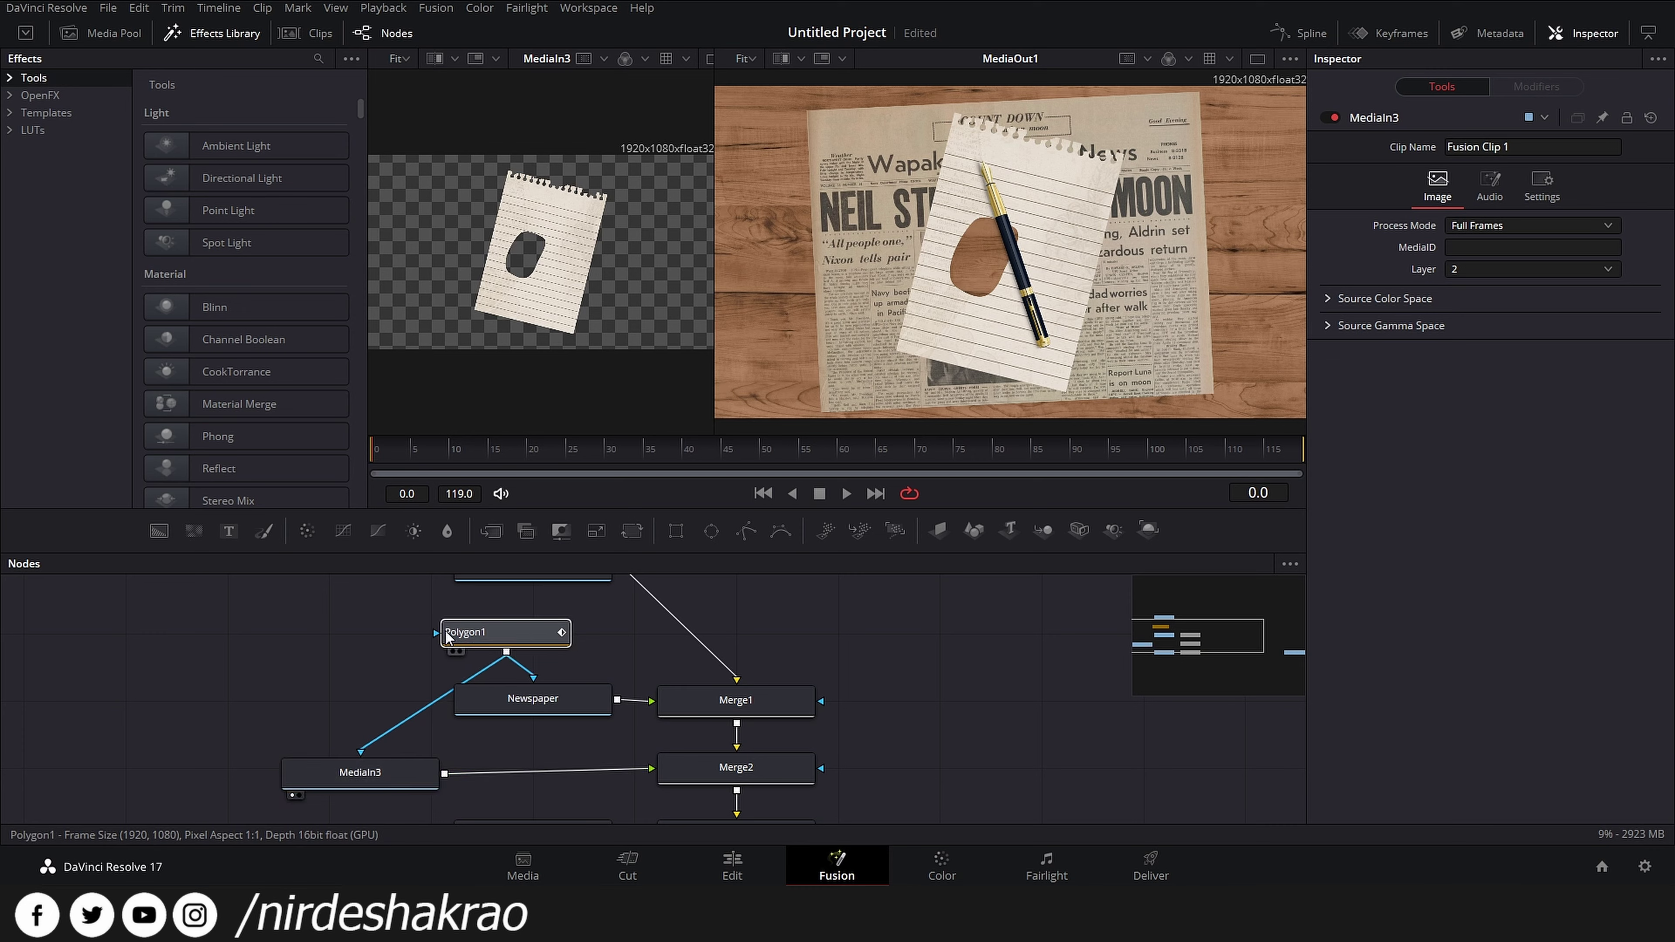
left_click(521, 710)
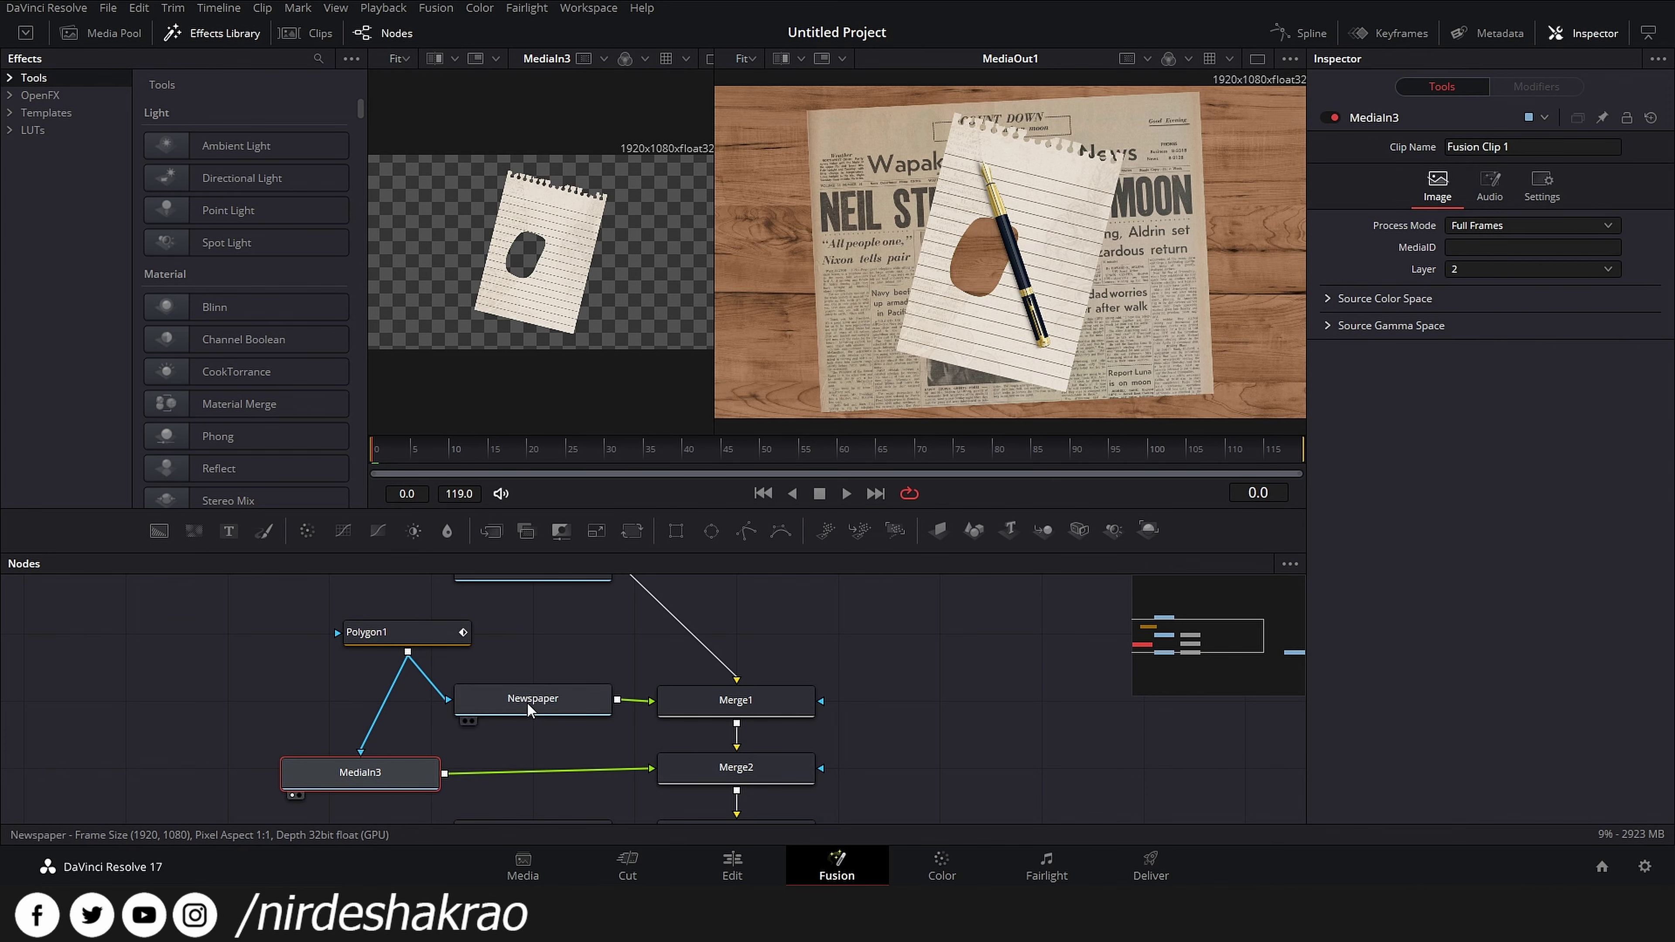
left_click(737, 778)
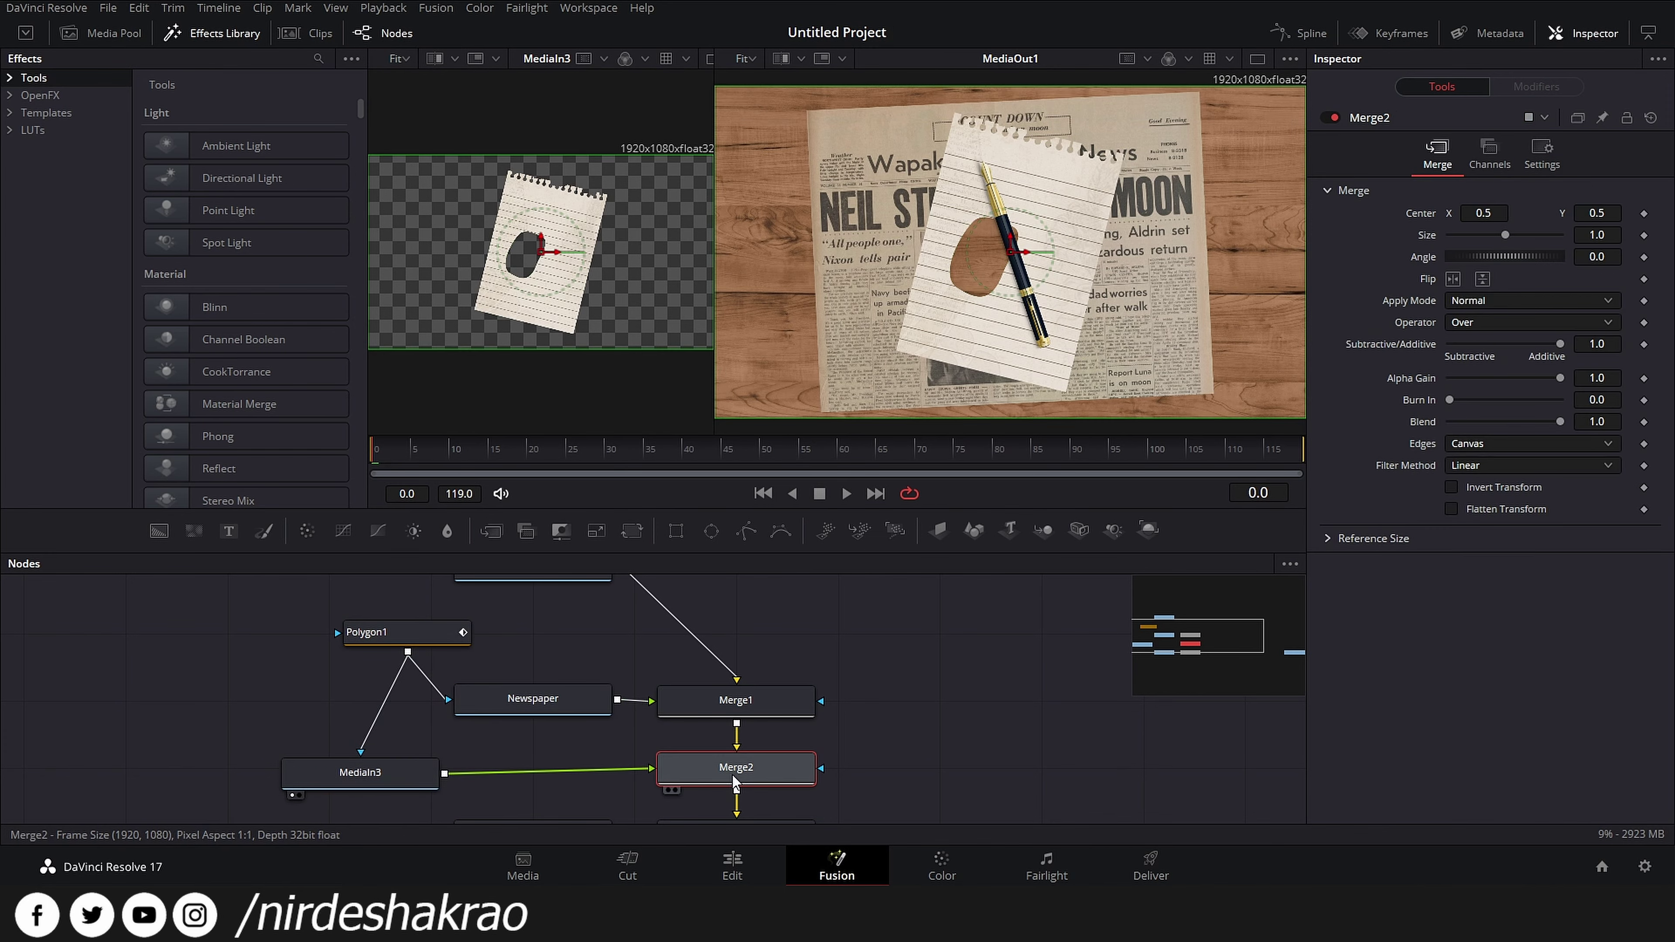
- Shift Merge2's centre to X 0.892330, Y 0.520997, pushing the holed note paper right
mouse_move(1015, 254)
left_mouse_down()
mouse_move(1217, 191)
mouse_move(1153, 284)
mouse_move(1245, 255)
left_mouse_up()
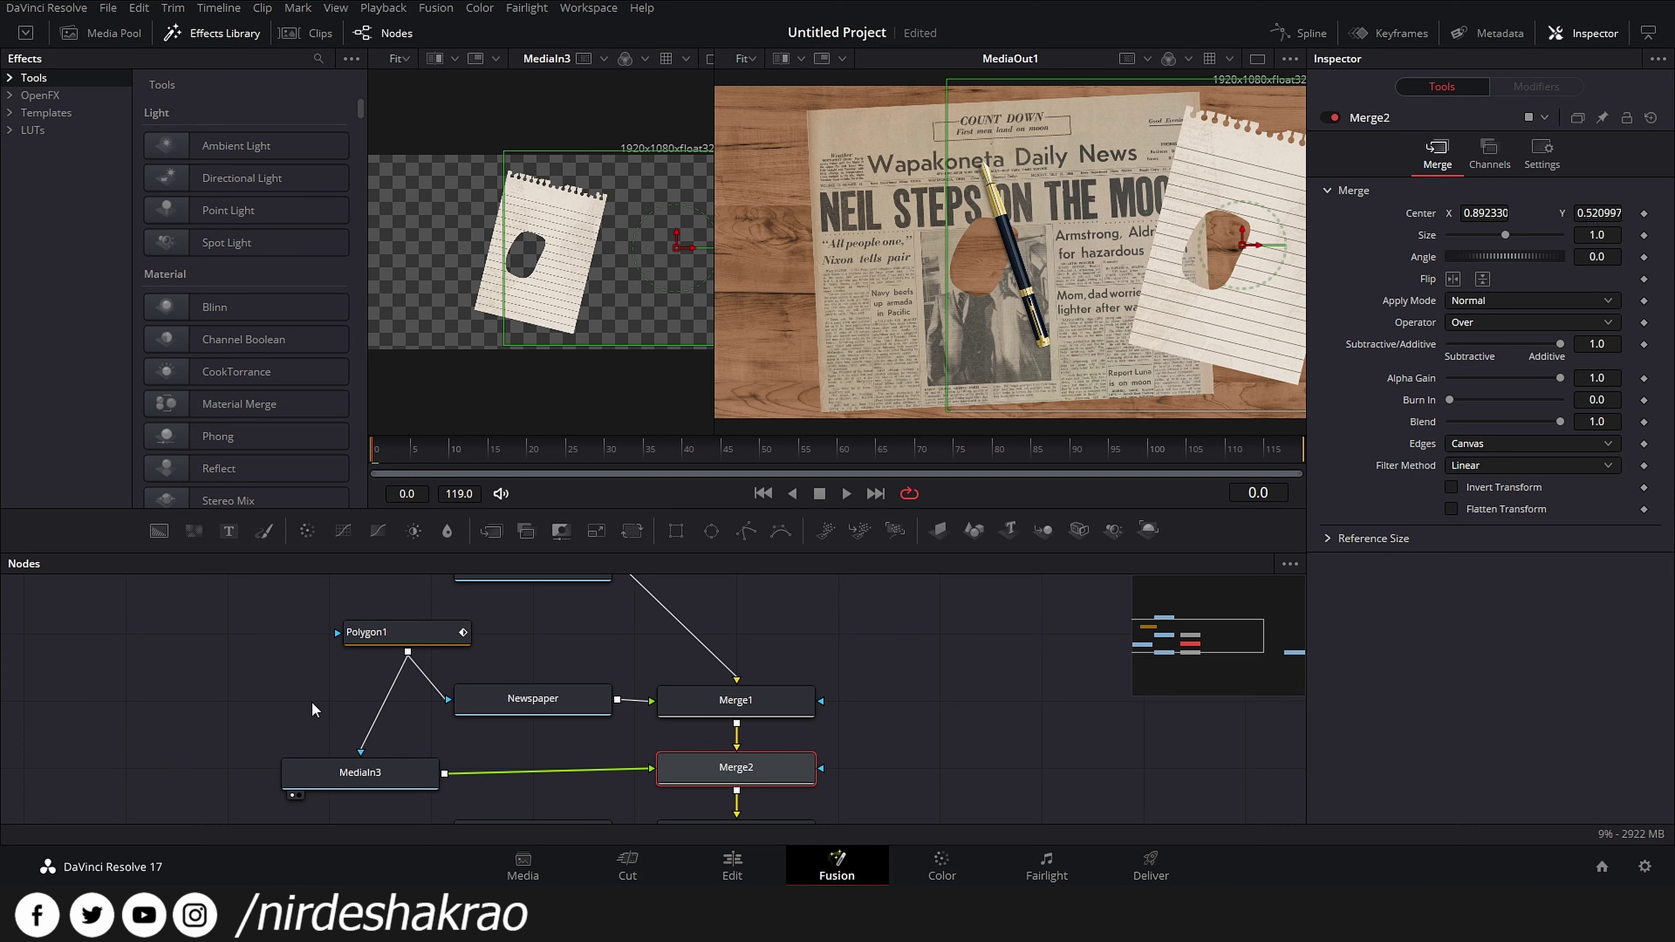
left_click(419, 635)
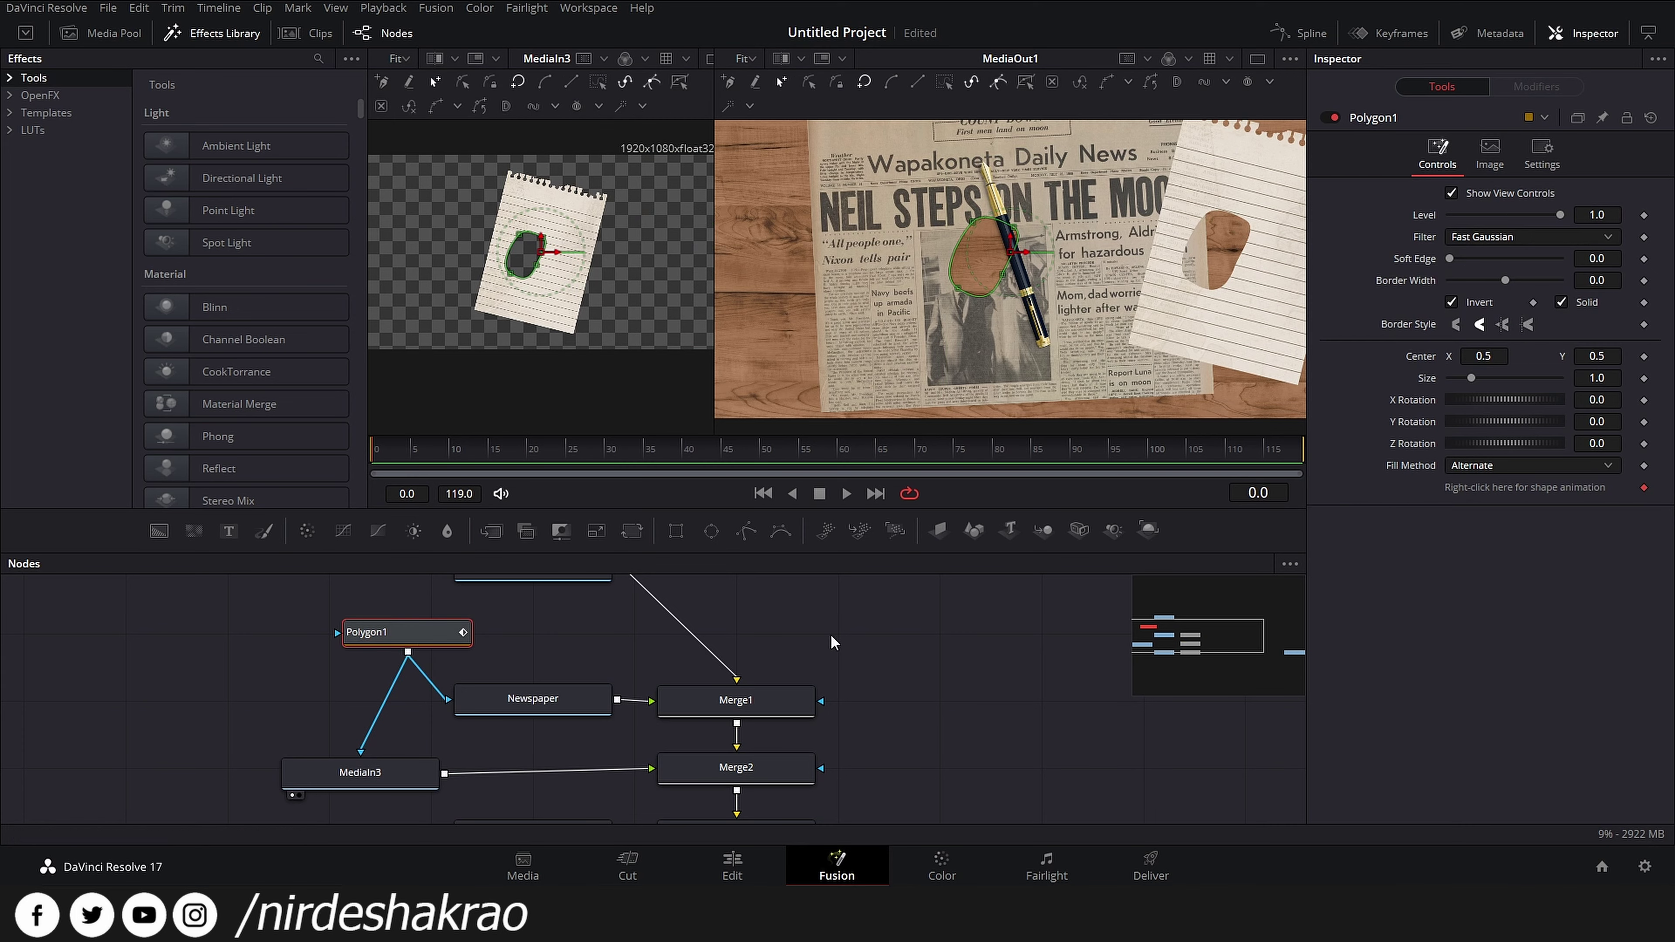
- Drag two Polygon1 points outward so the hole around the pen becomes larger and elongated
left_click_drag(963, 294, 969, 243)
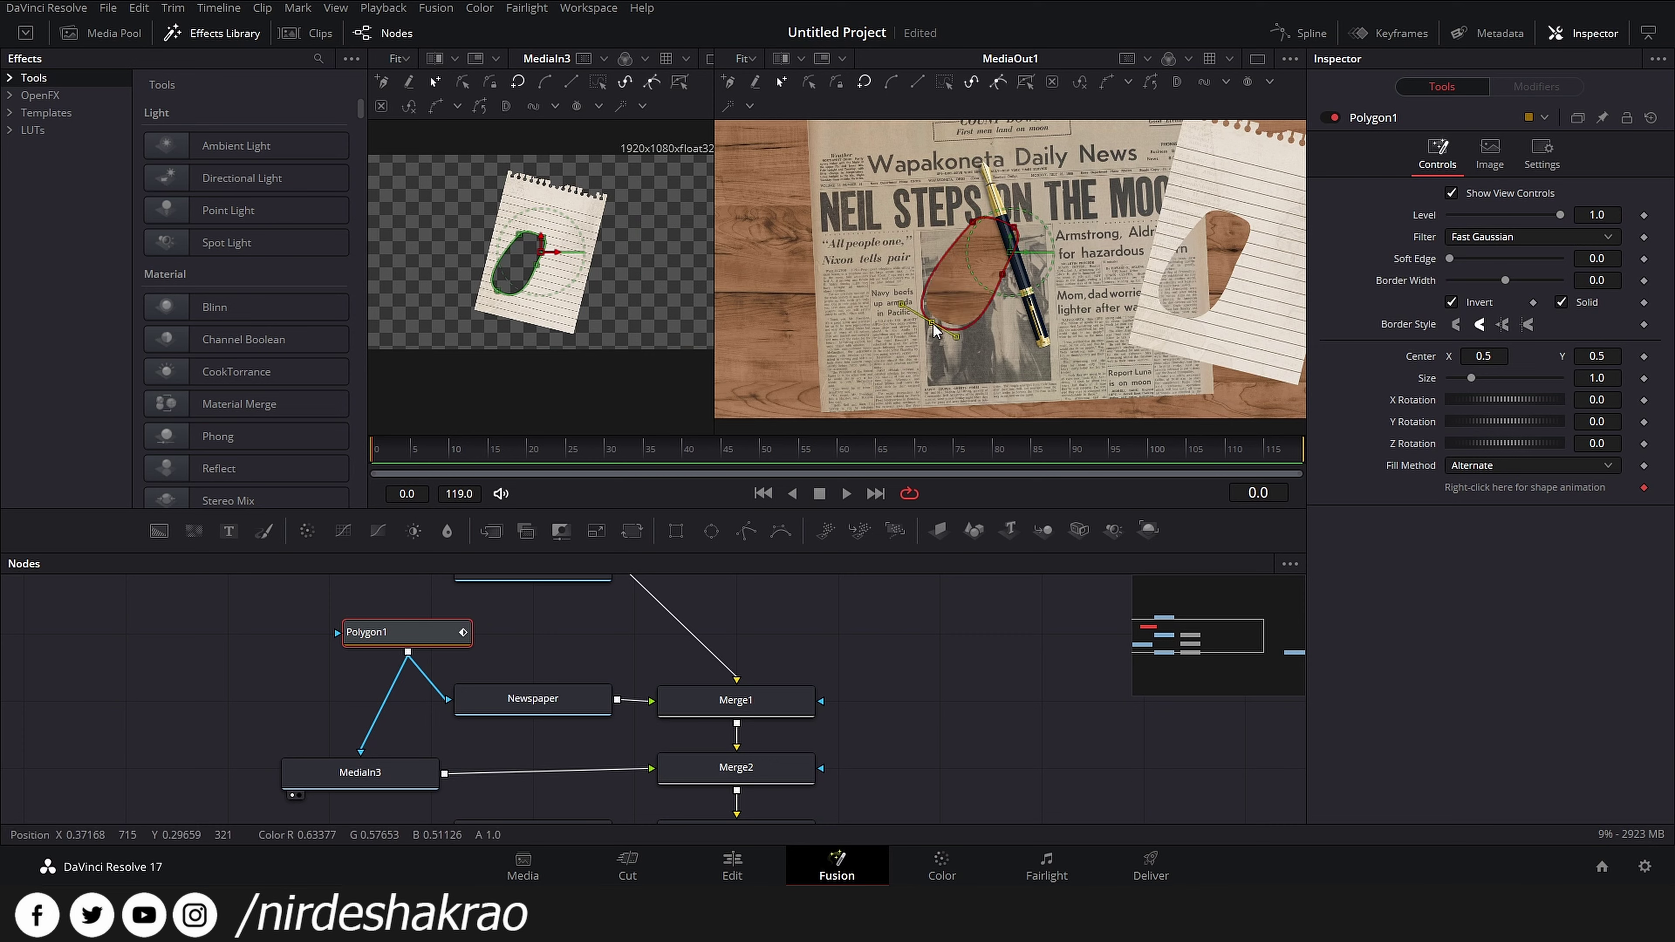
mouse_move(968, 243)
left_mouse_down()
mouse_move(1041, 229)
mouse_move(1008, 254)
left_mouse_up()
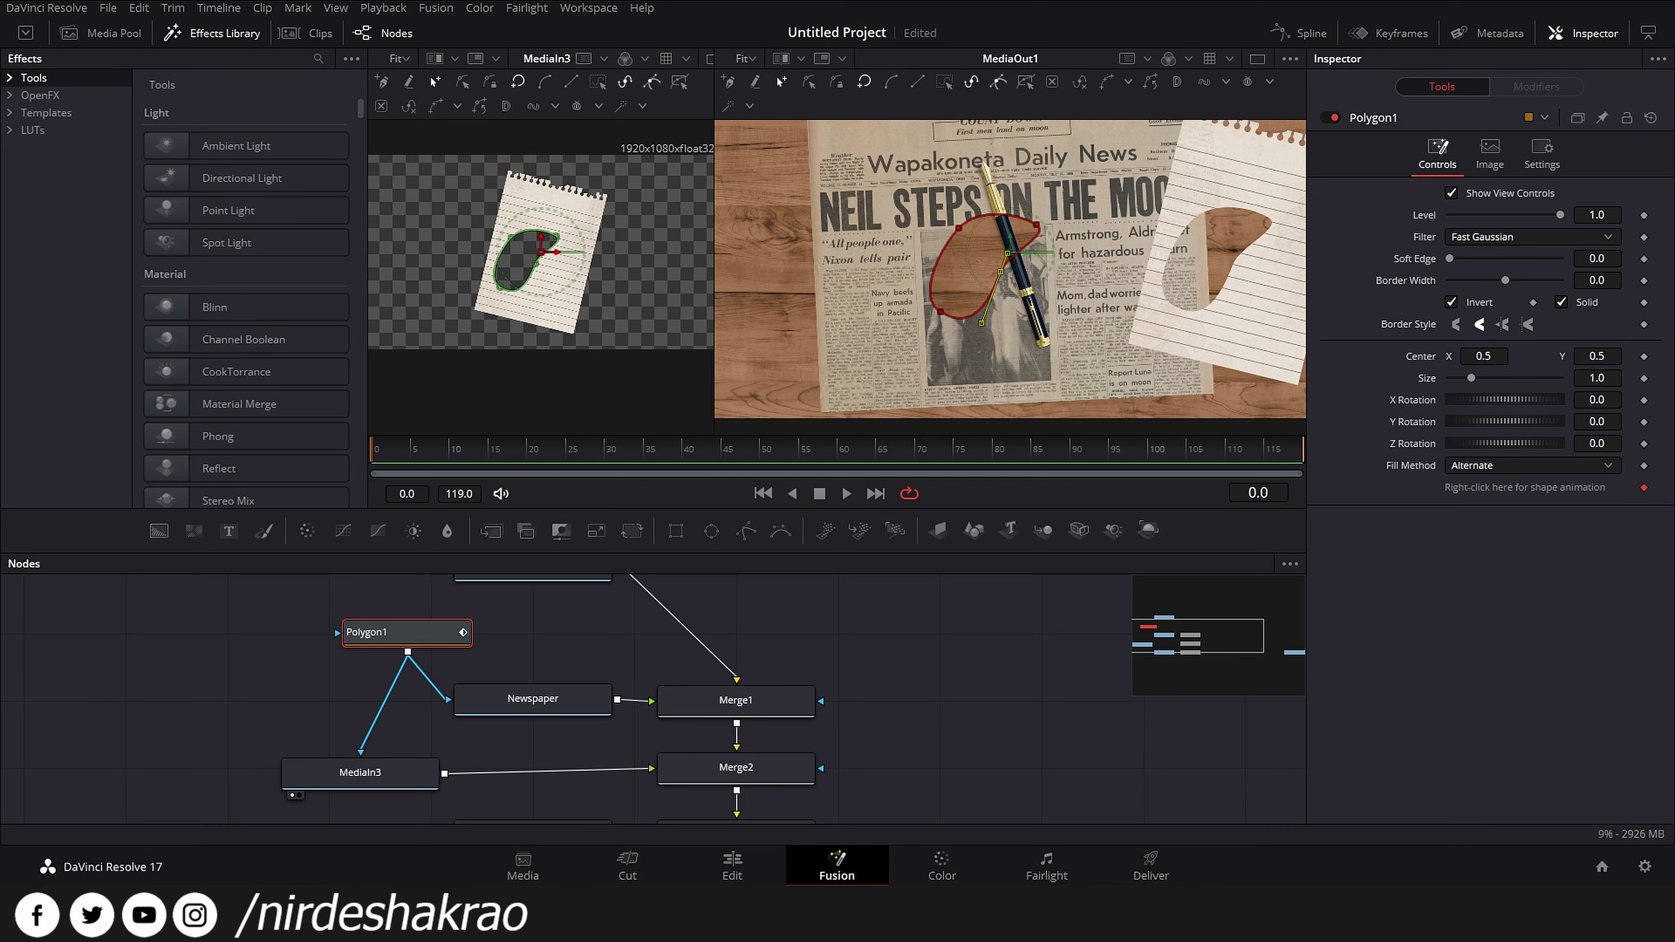
scroll(643, 683, "down", 3)
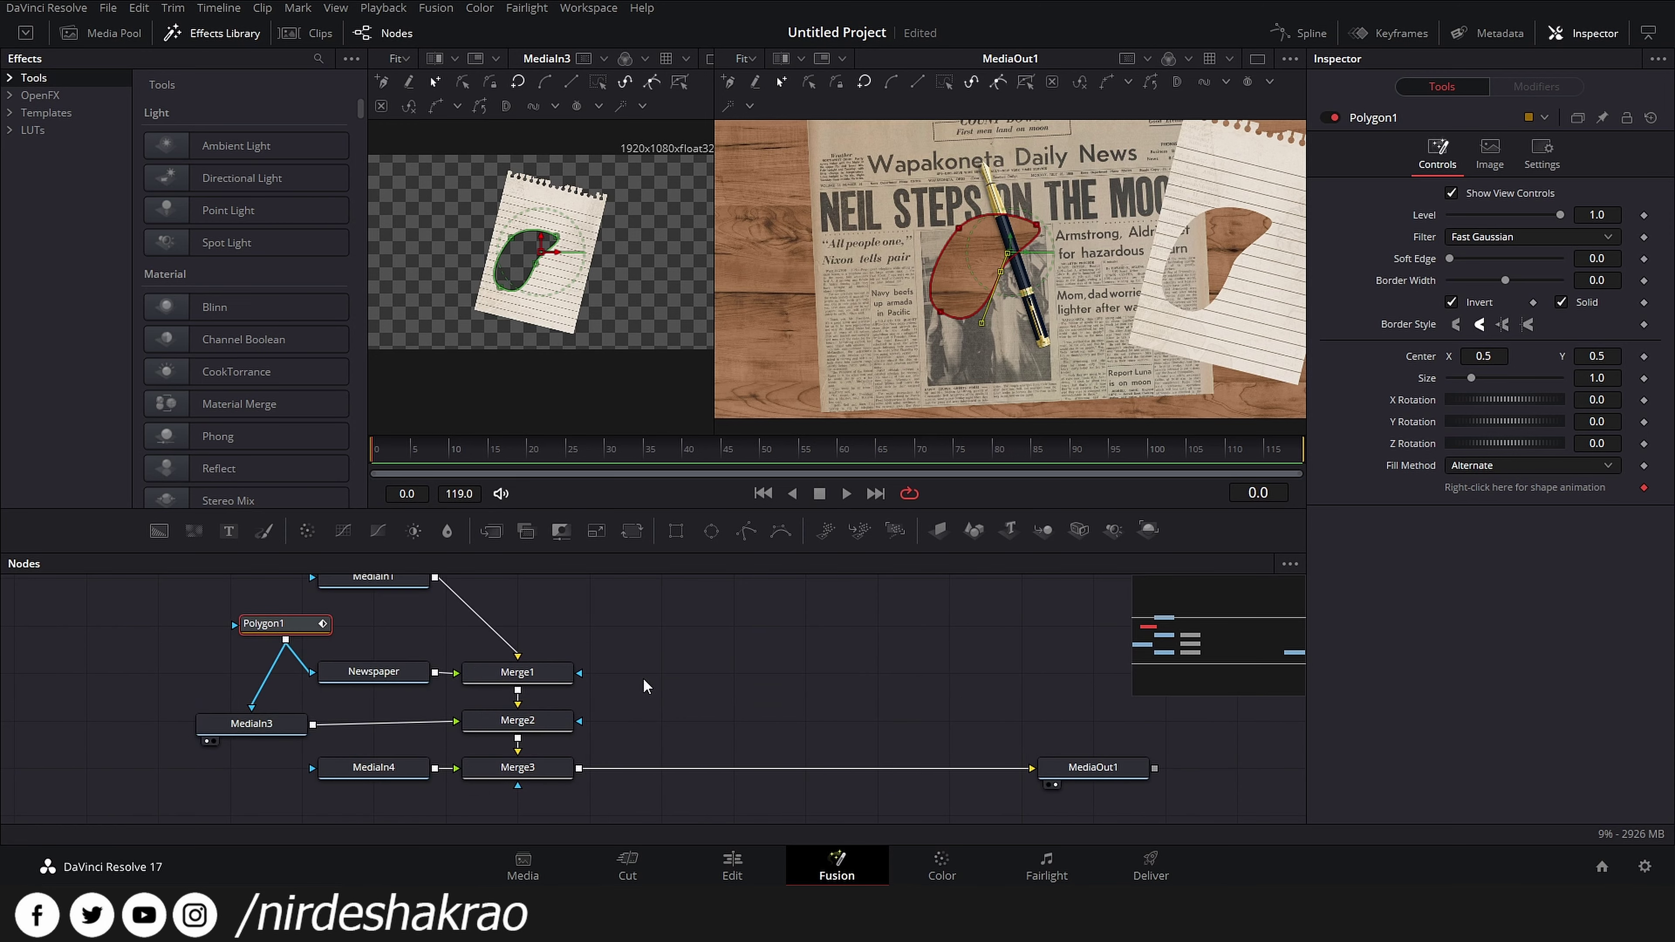
- Pull MediaOut1, the Merge nodes and MediaIn4 into a tighter group near Merge3
left_click_drag(1088, 767, 798, 672)
left_click_drag(561, 723, 579, 727)
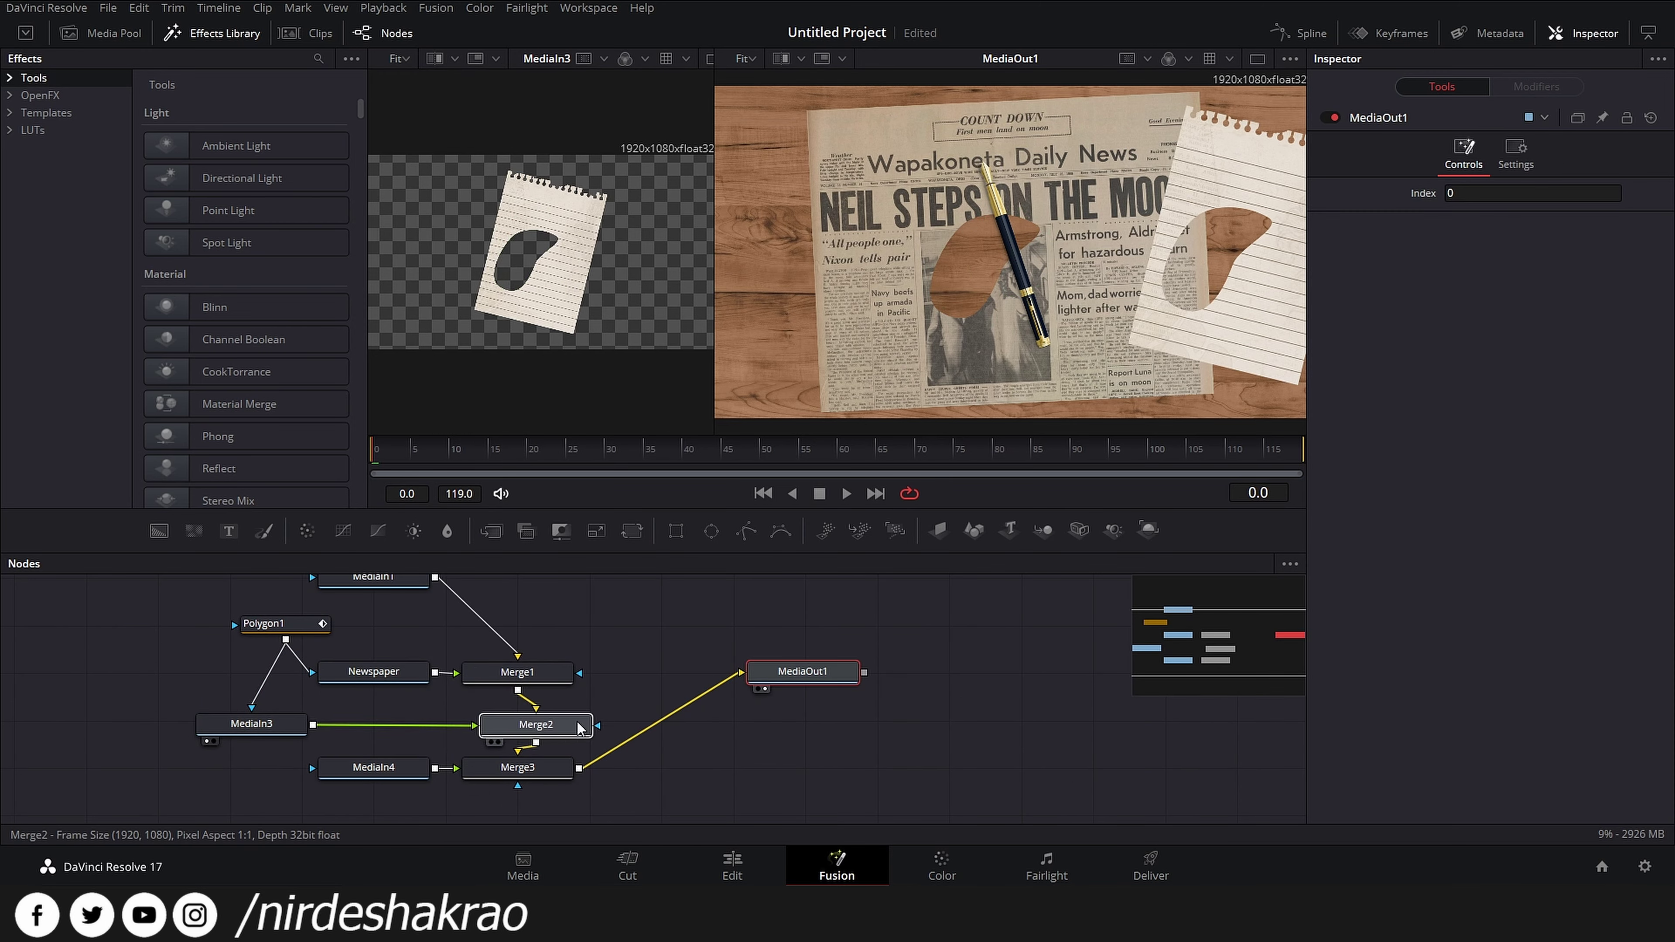
left_click_drag(517, 672, 527, 644)
left_click_drag(535, 724, 560, 781)
left_click_drag(402, 771, 392, 787)
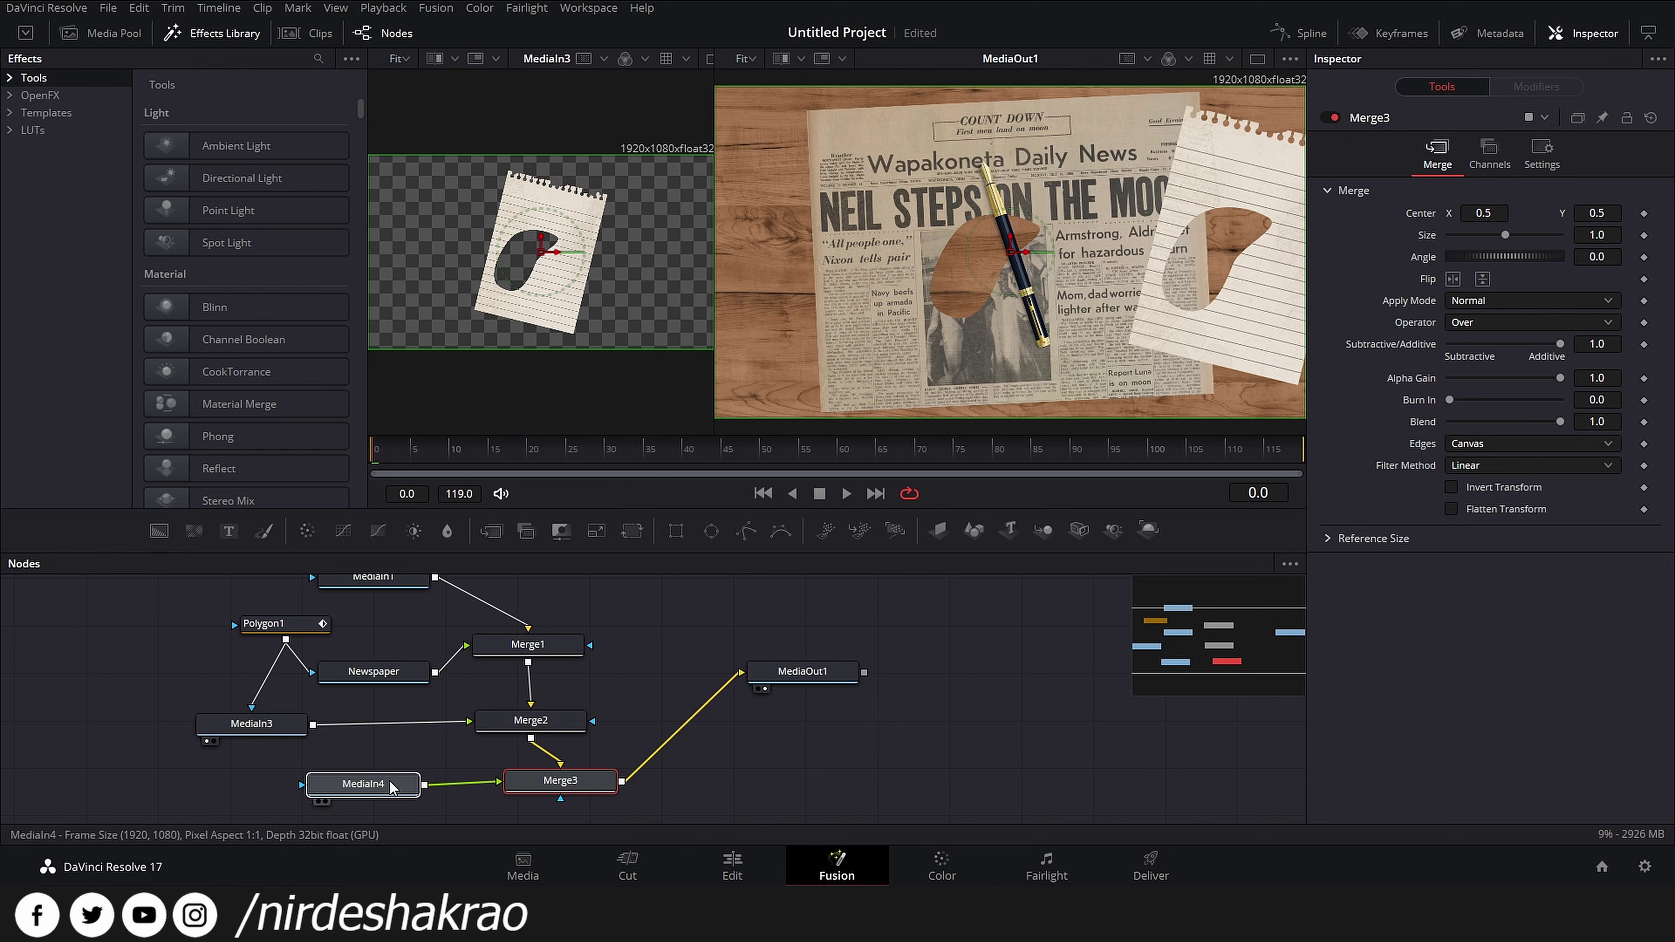
left_click(391, 788)
left_click(832, 592)
- Turn on node snap-to-grid in the node editor's options
right_click(833, 592)
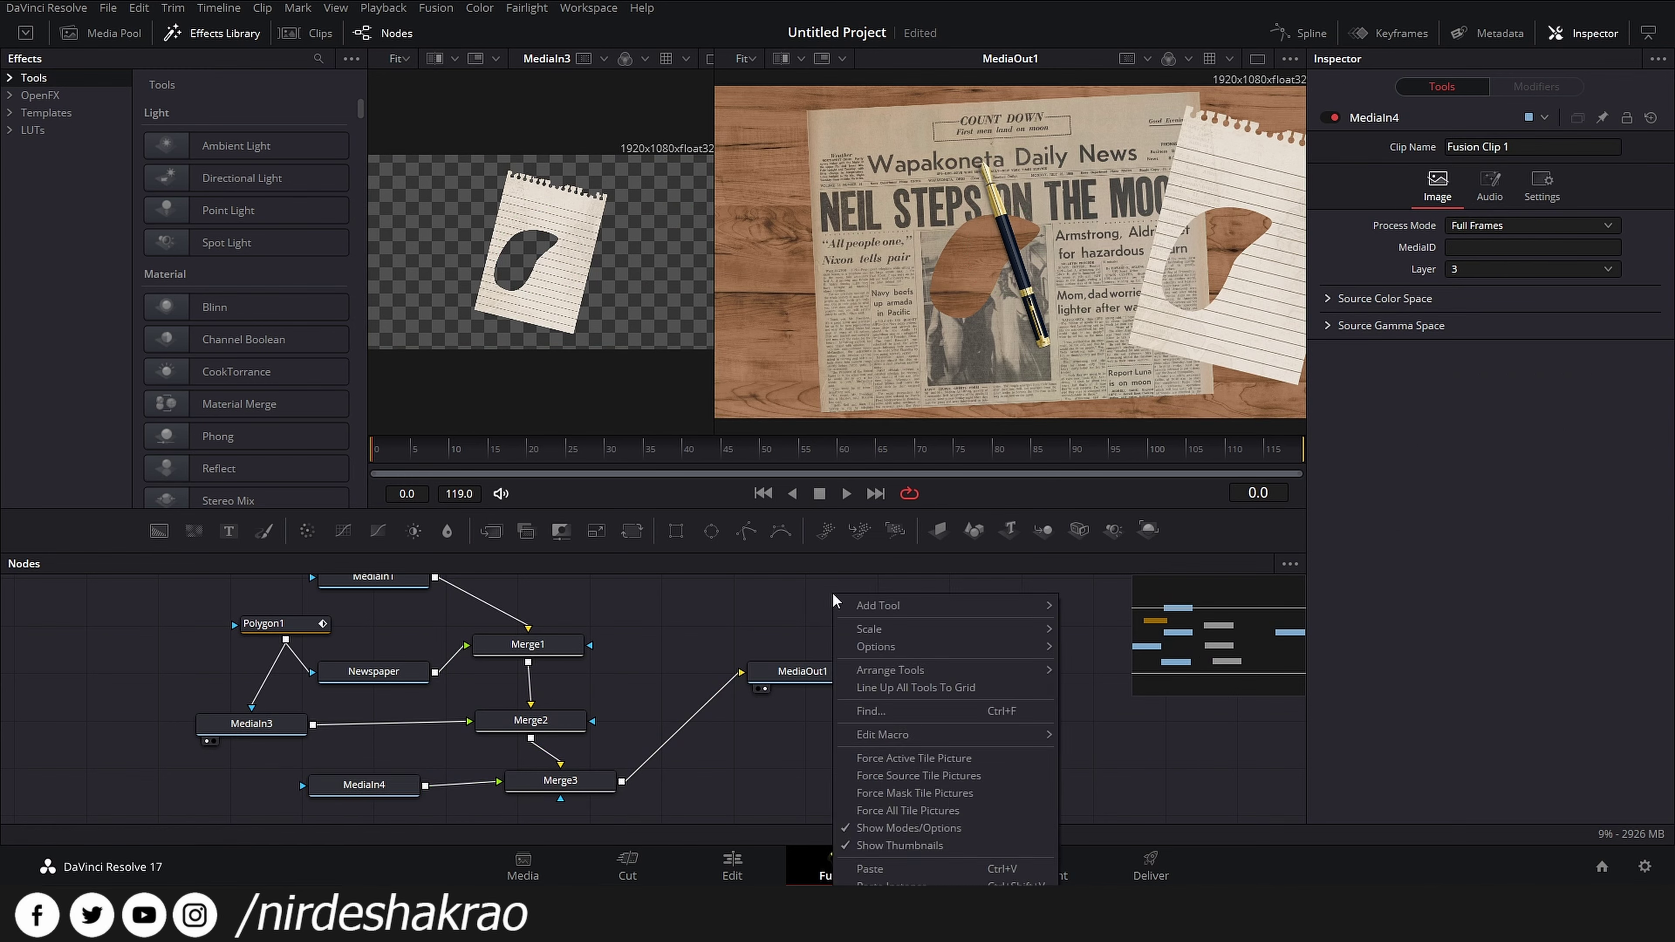
mouse_move(901, 637)
mouse_move(907, 676)
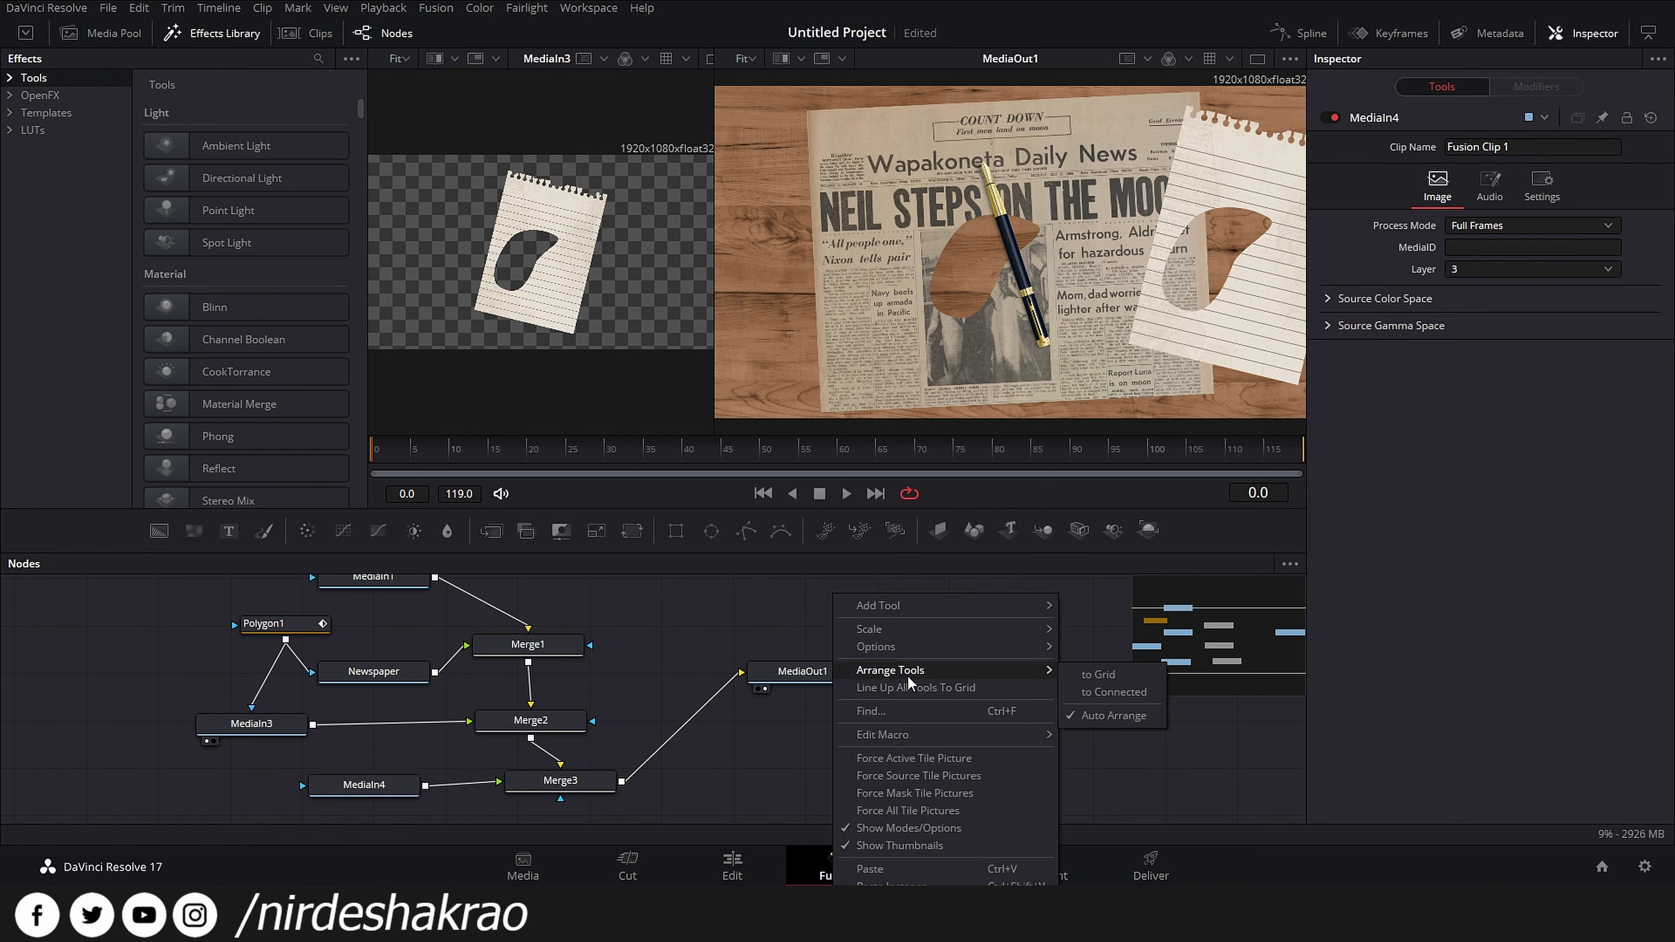
left_click(1101, 675)
- Stack Merge1–Merge3 in one column, with Newspaper, MediaIn4 and MediaOut1 level beside them
left_click_drag(836, 678, 841, 728)
left_click_drag(567, 784, 525, 771)
mouse_move(359, 787)
left_mouse_down()
mouse_move(298, 771)
mouse_move(301, 720)
left_mouse_up()
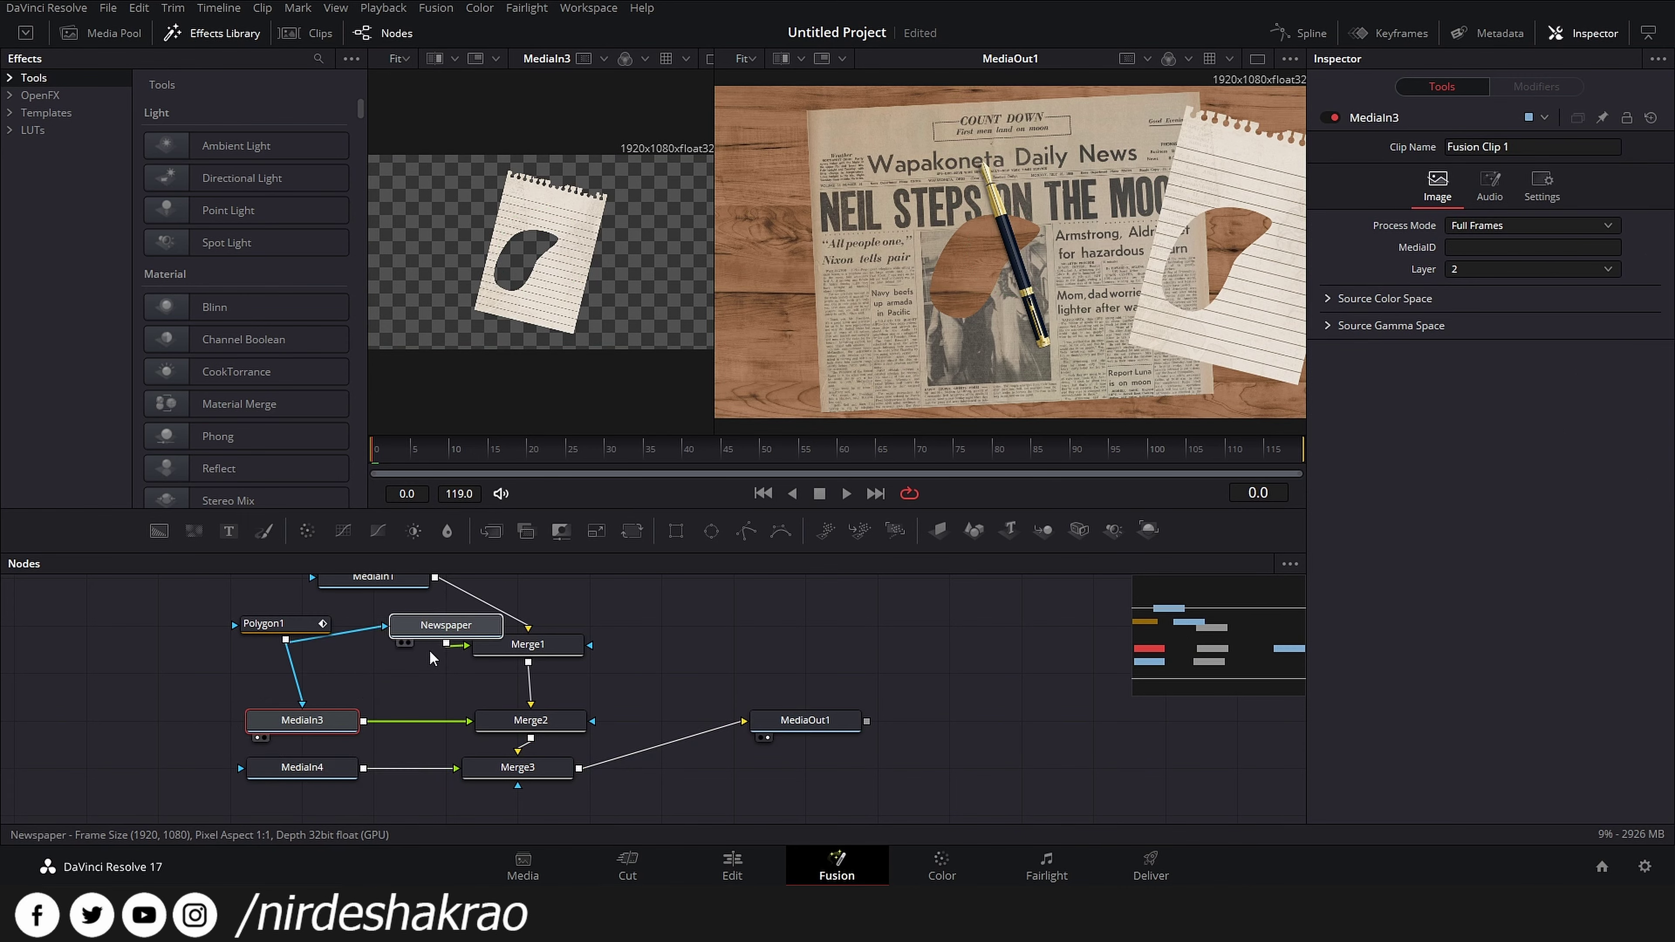
left_click(398, 668)
mouse_move(567, 640)
left_mouse_down()
mouse_move(559, 658)
mouse_move(632, 659)
left_mouse_up()
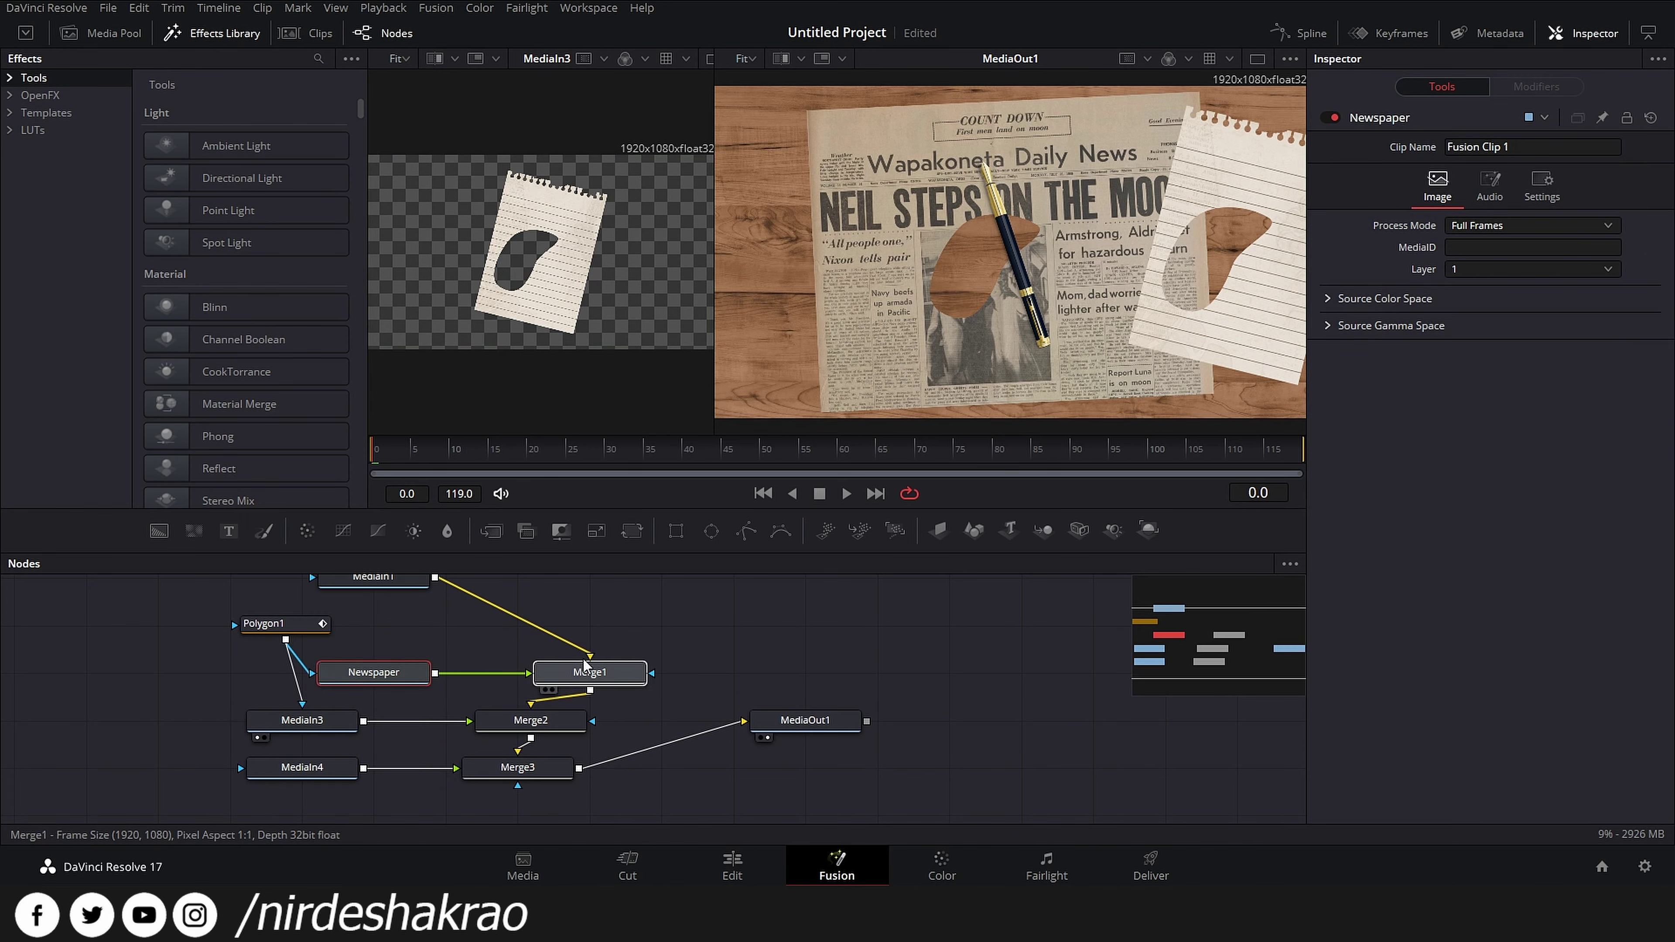
left_click_drag(547, 719, 606, 720)
left_click_drag(538, 779, 609, 779)
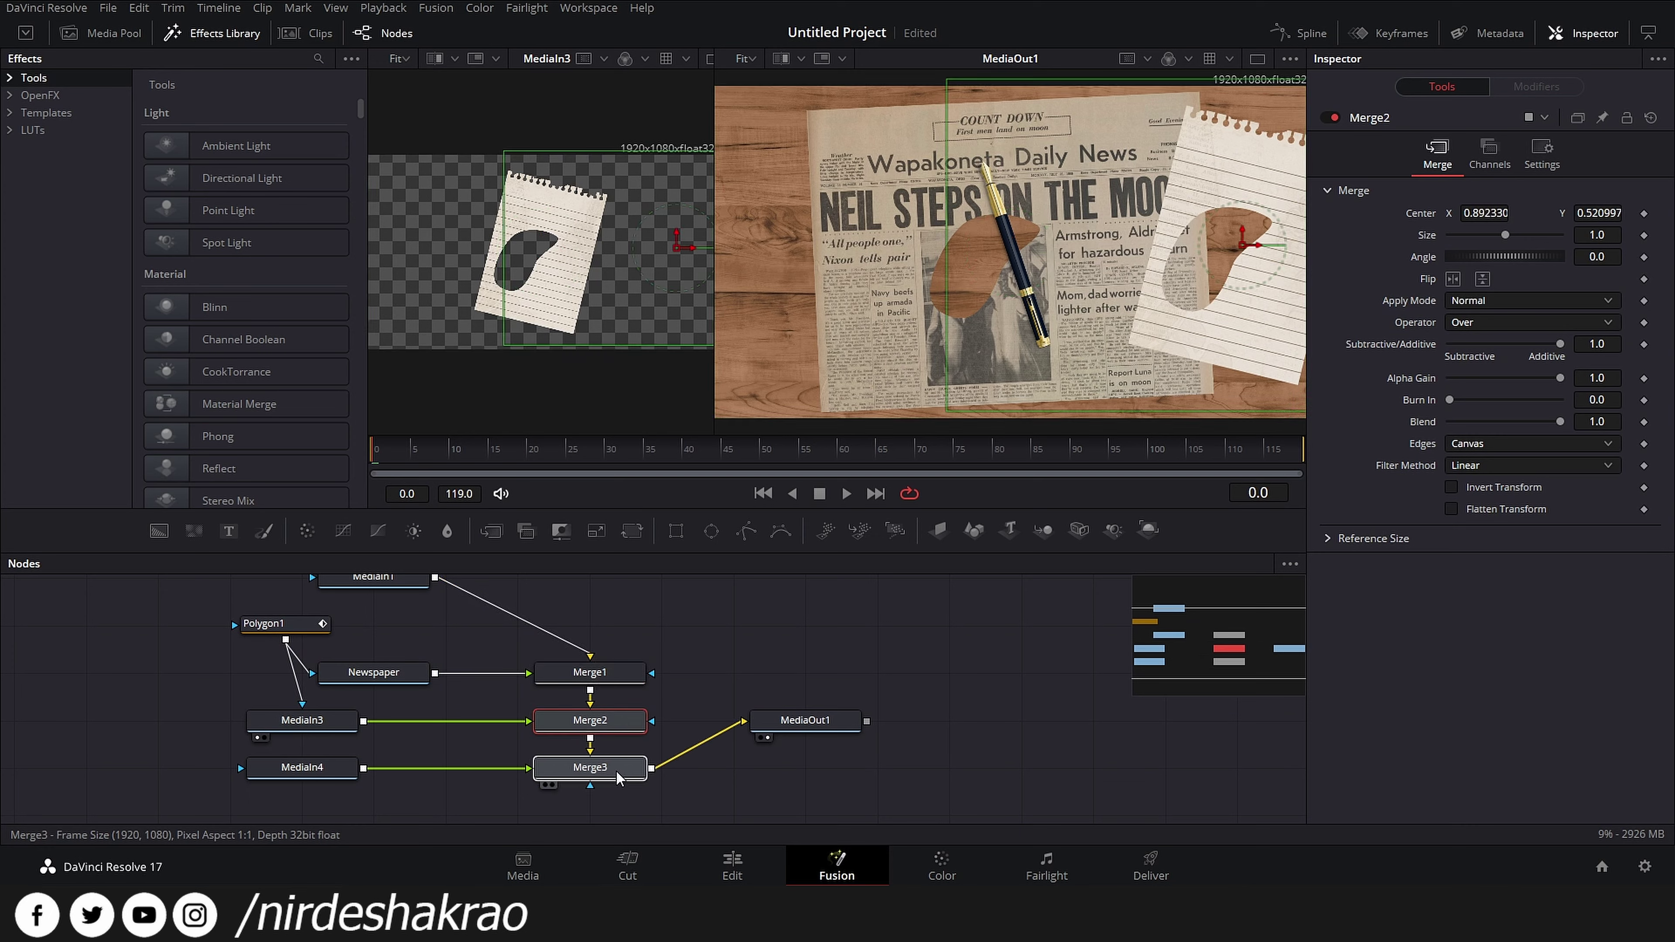
left_click_drag(851, 724, 850, 771)
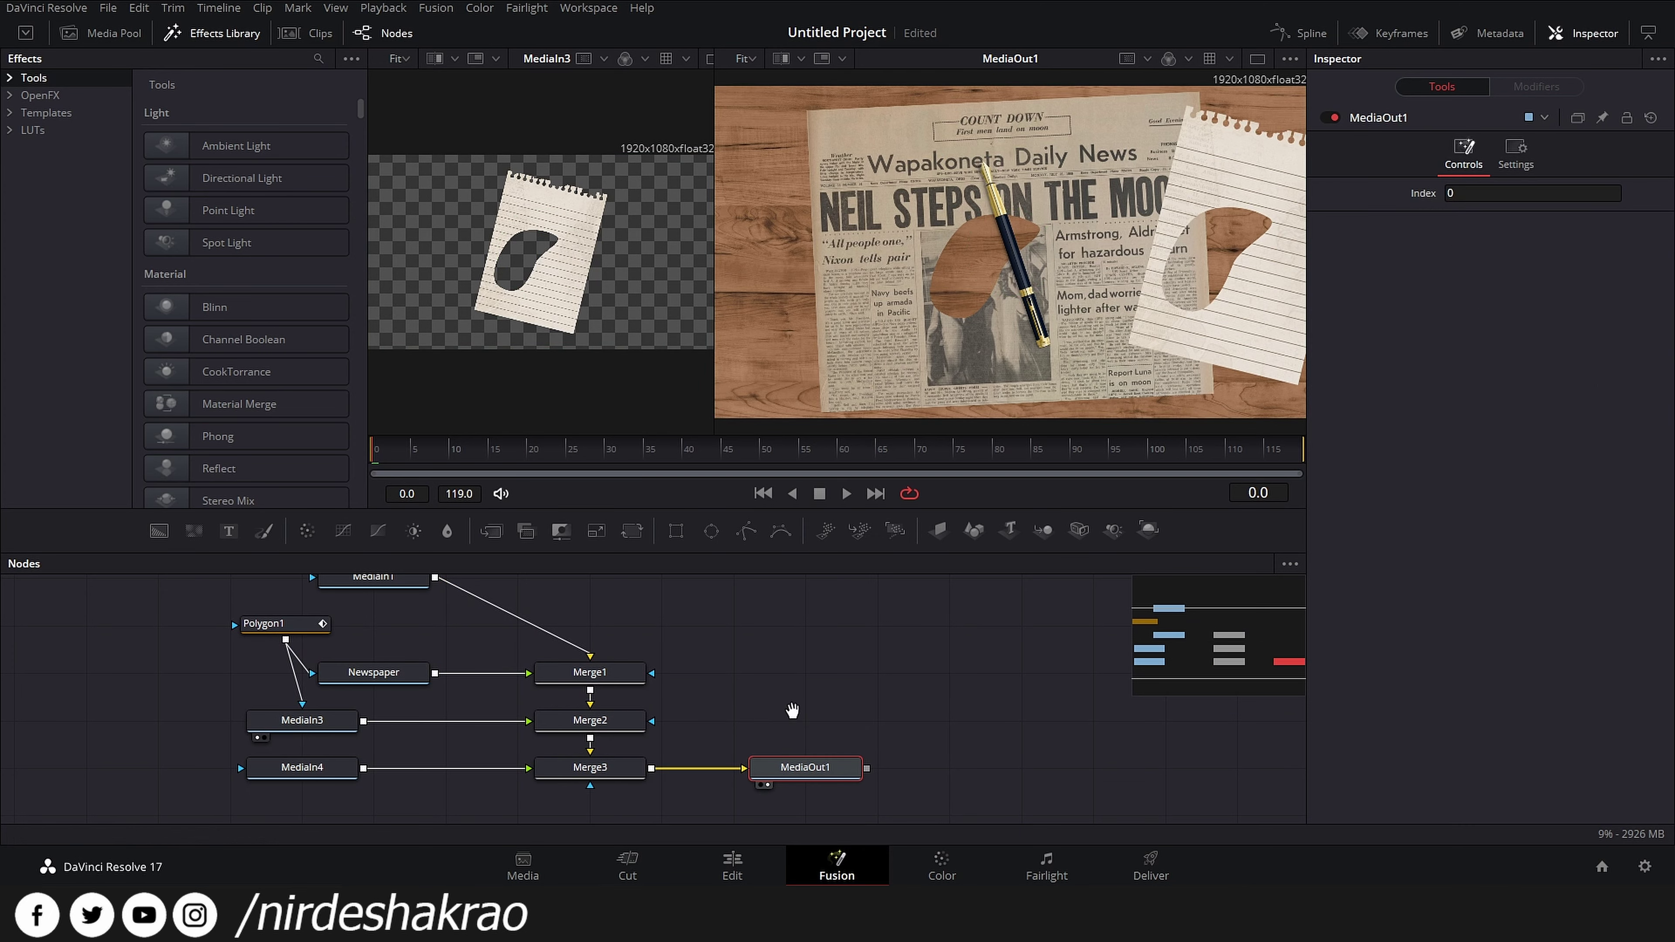
- Place MediaIn1 directly above Merge1 and move Polygon1 up above Newspaper
left_click_drag(785, 699, 813, 753)
left_click_drag(399, 629, 618, 635)
mouse_move(731, 702)
left_mouse_down()
mouse_move(775, 640)
mouse_move(840, 680)
left_mouse_up()
left_click_drag(415, 658, 432, 610)
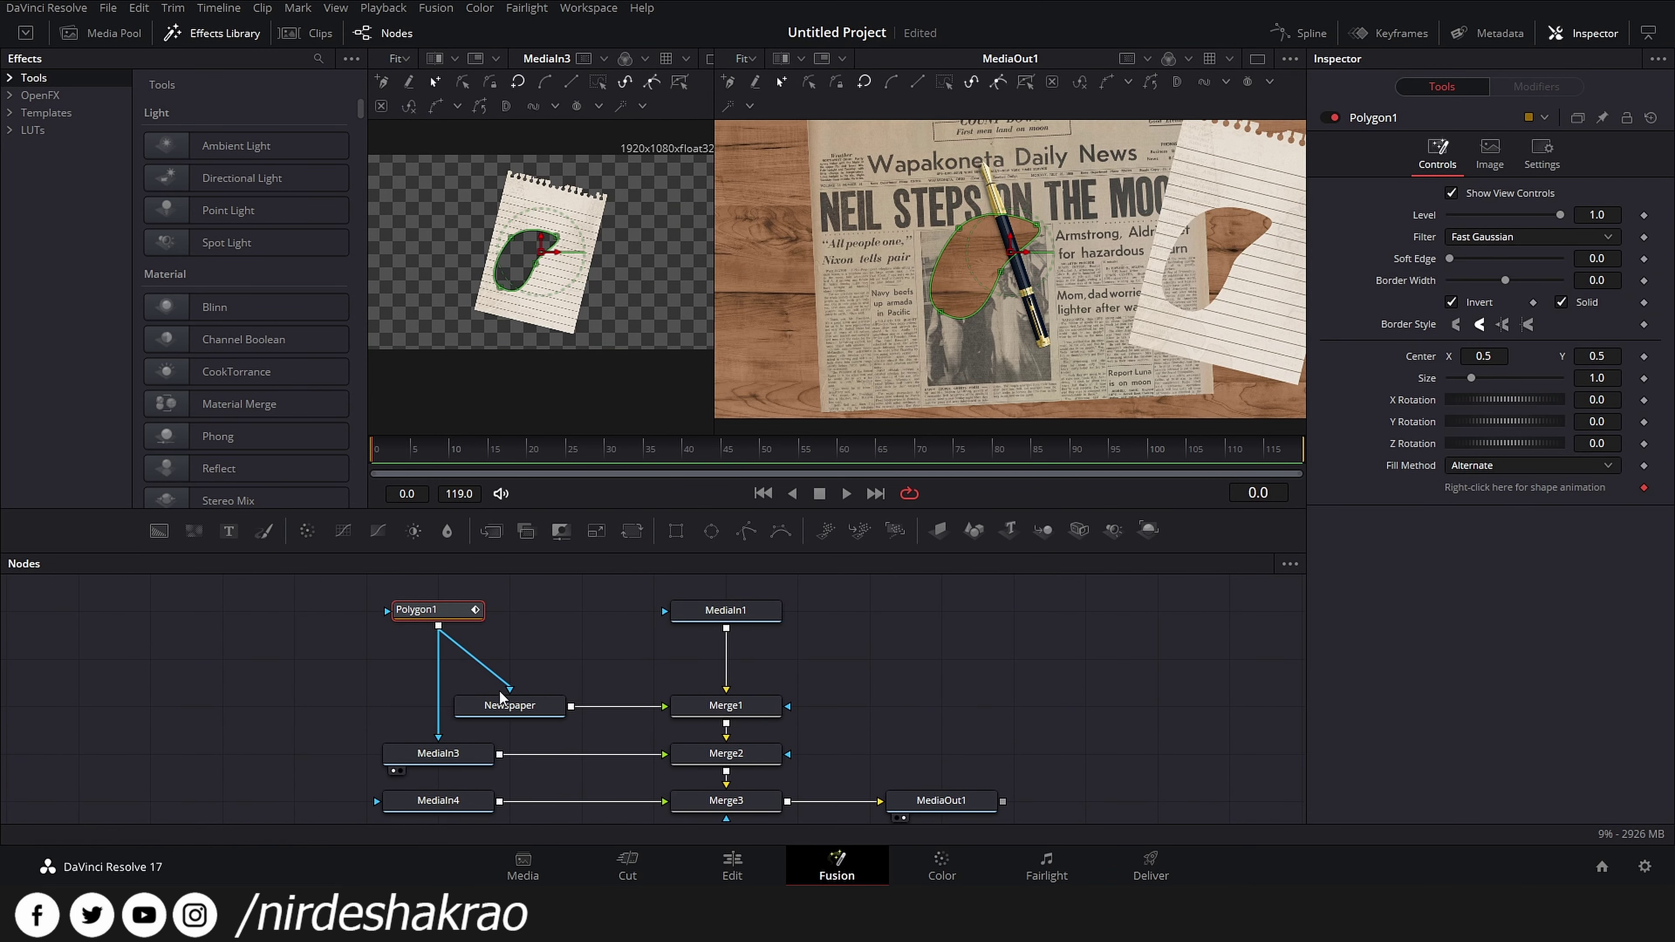
- Shift the node tree up-left and snap all nodes with Arrange Tools > to Grid
left_click(503, 703)
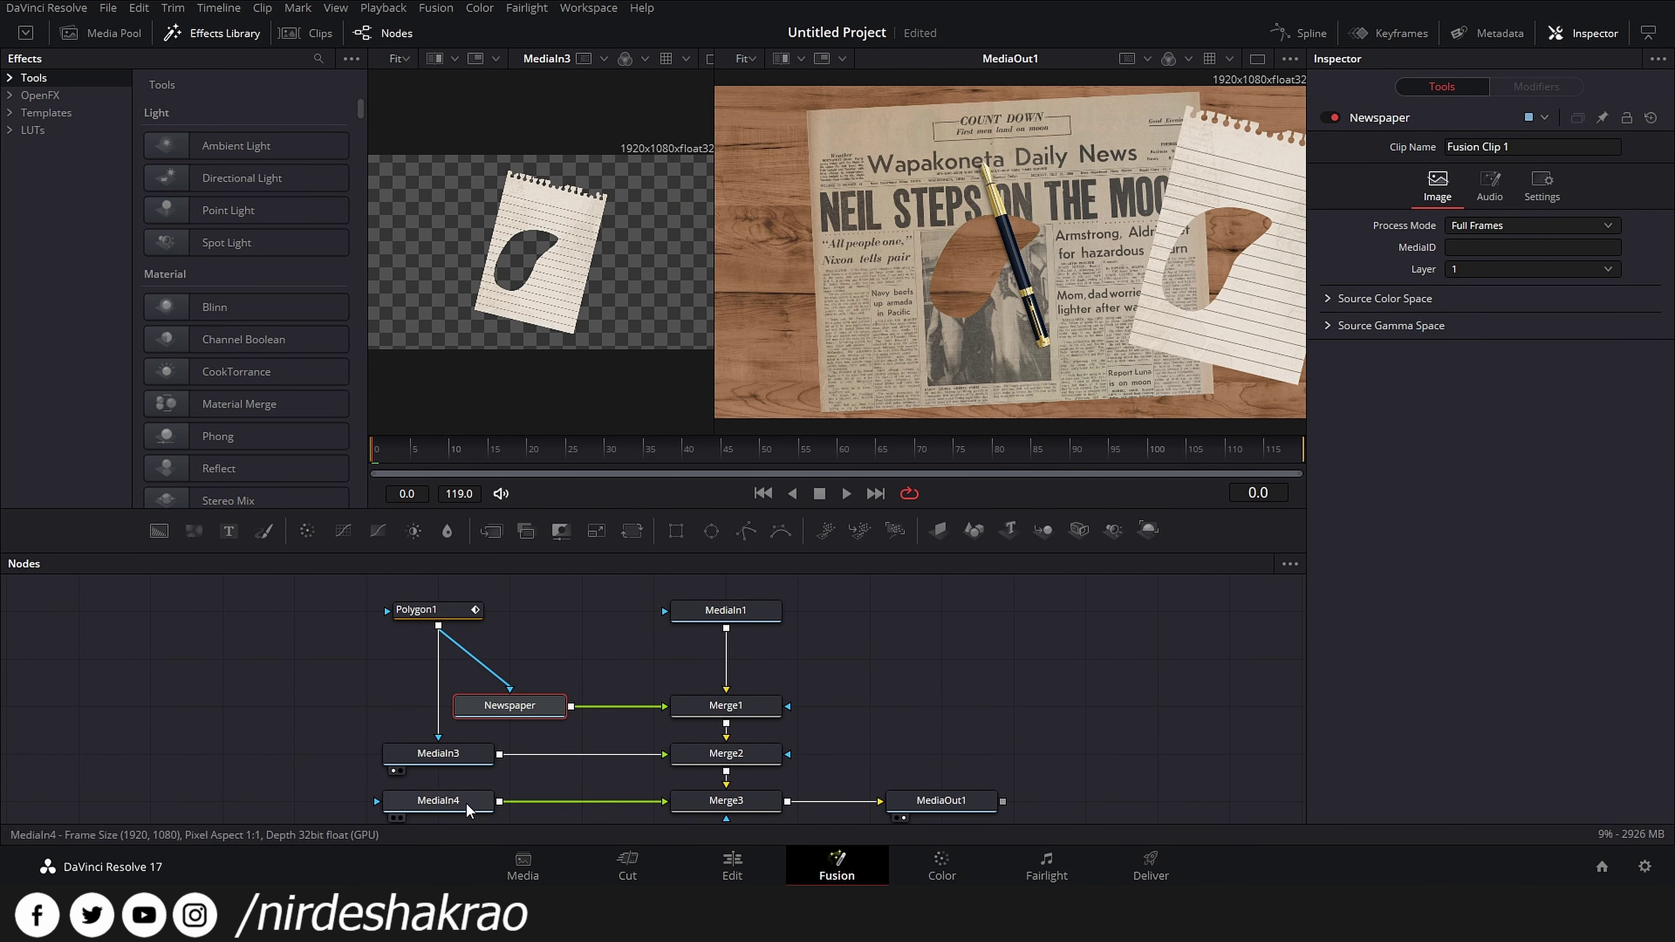
left_click_drag(465, 802, 373, 766)
right_click(762, 660)
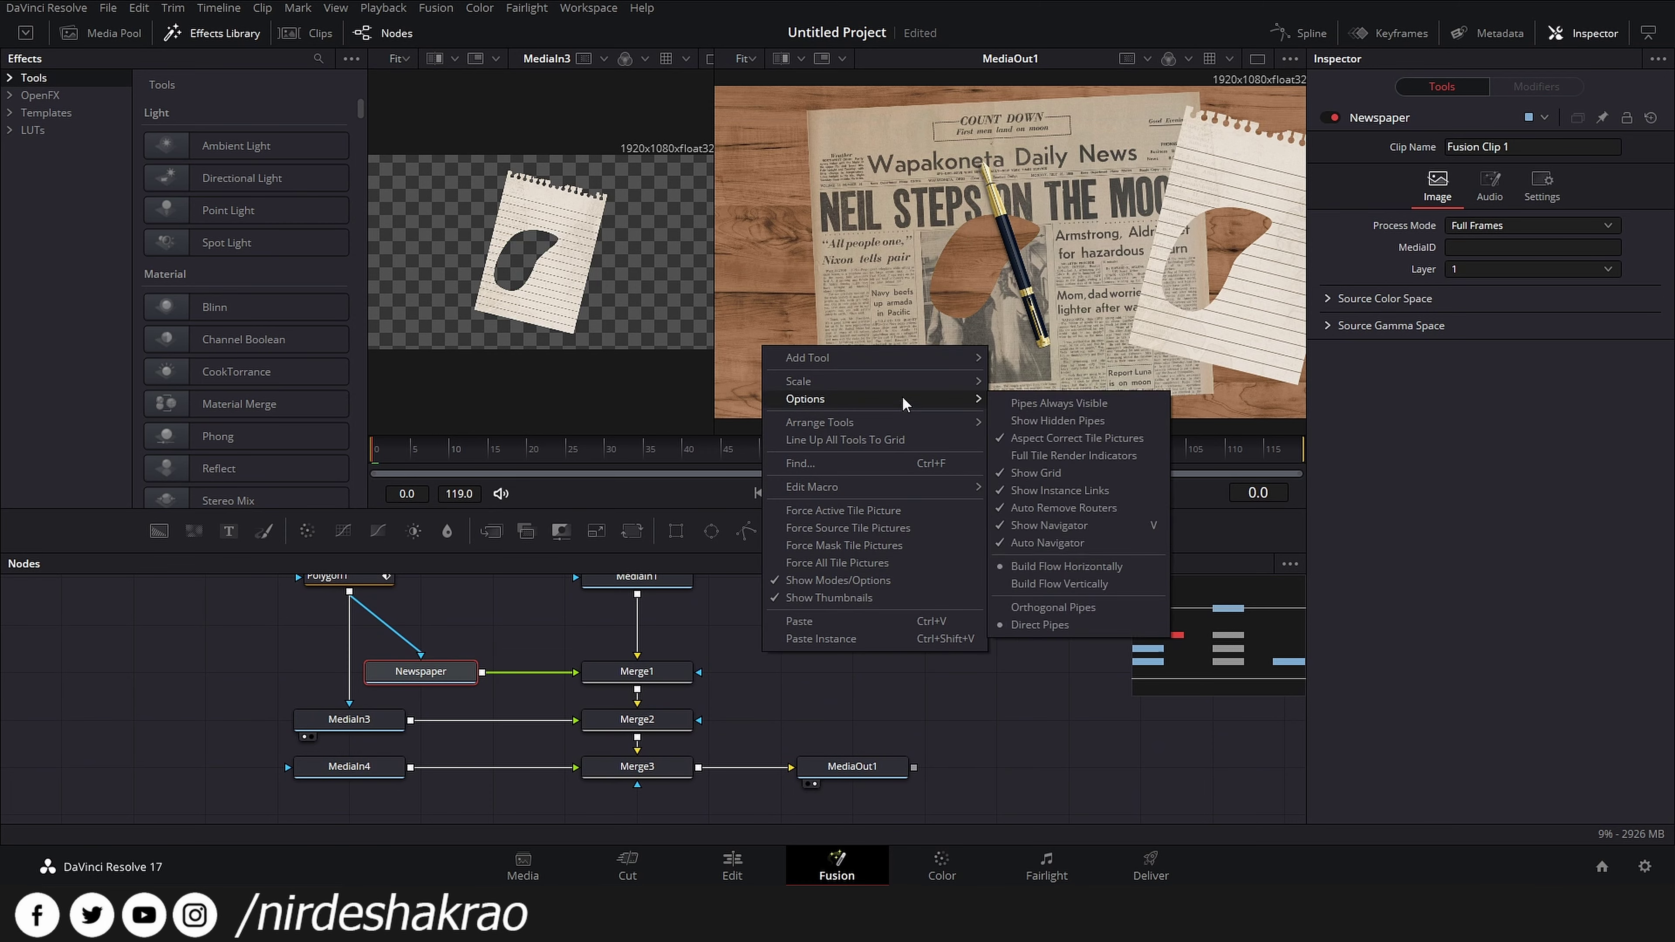
mouse_move(880, 422)
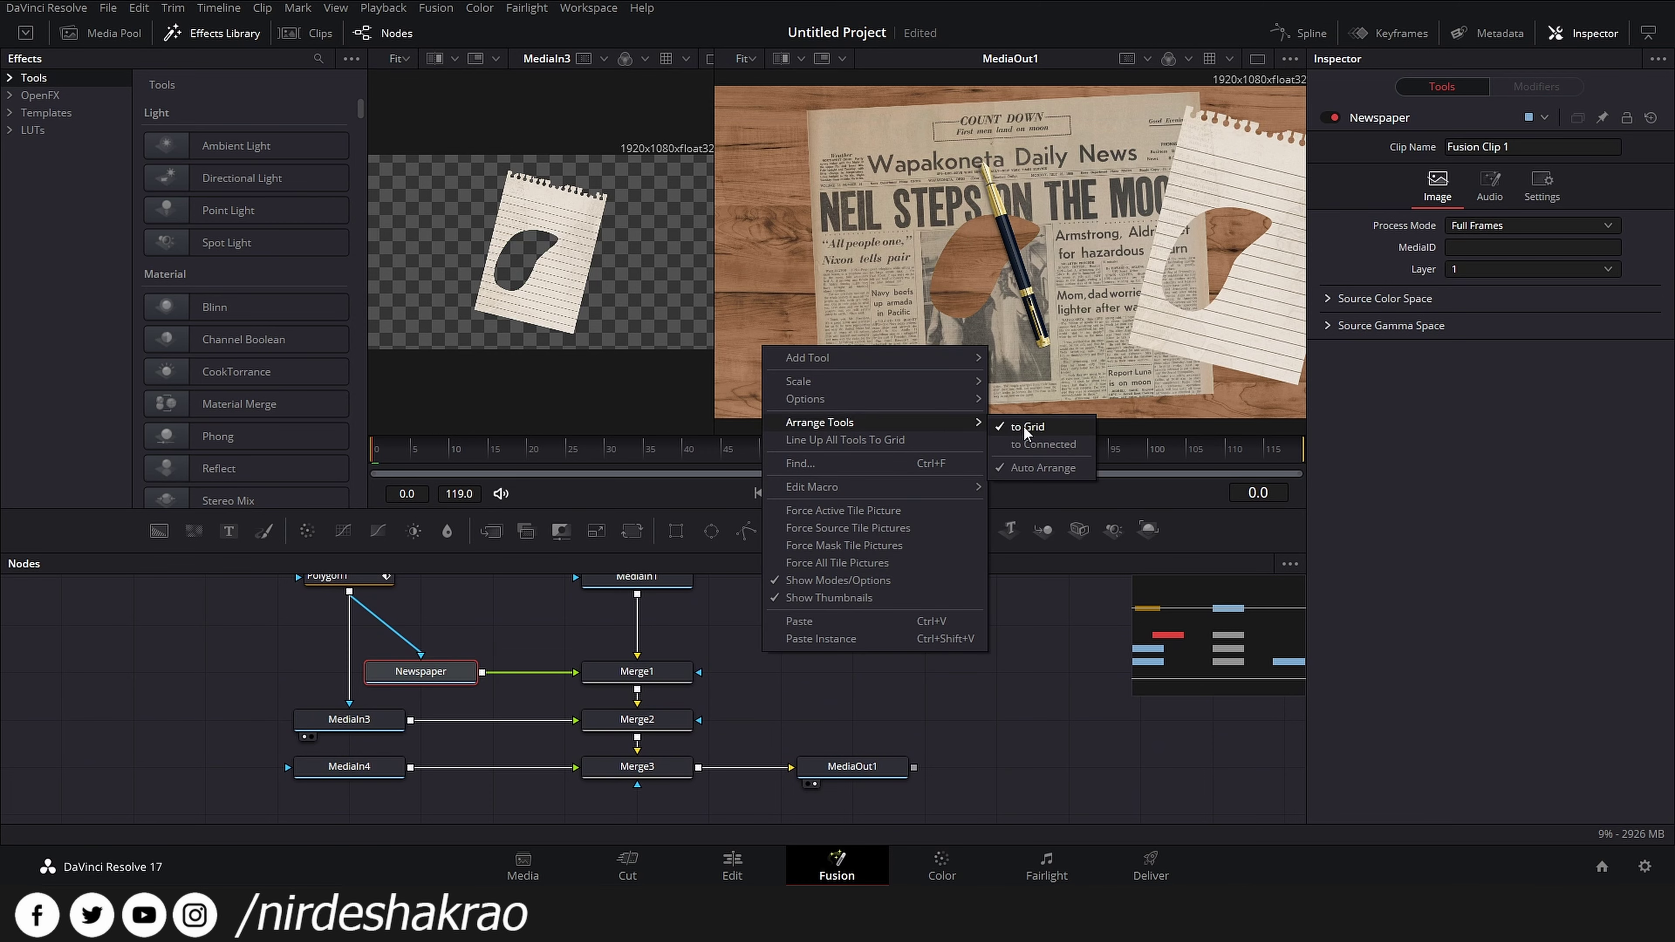
left_click(1023, 426)
- Recentre the Nodes panel so the whole tree is framed in view
left_click_drag(915, 738, 963, 759)
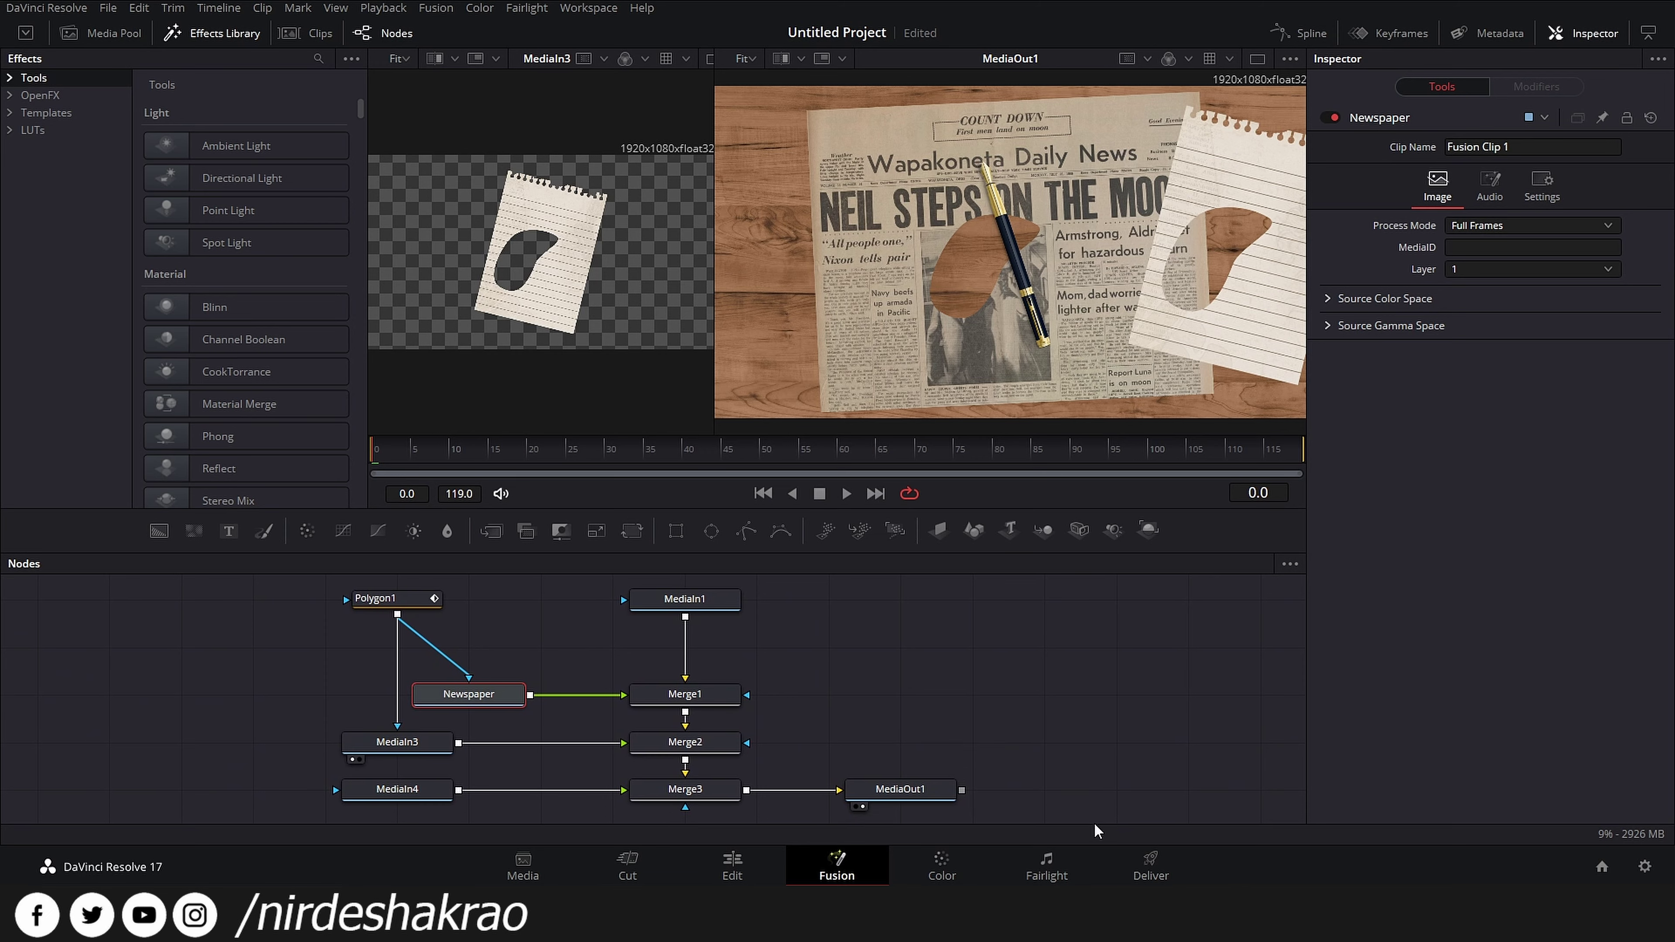
left_click_drag(1002, 716, 913, 643)
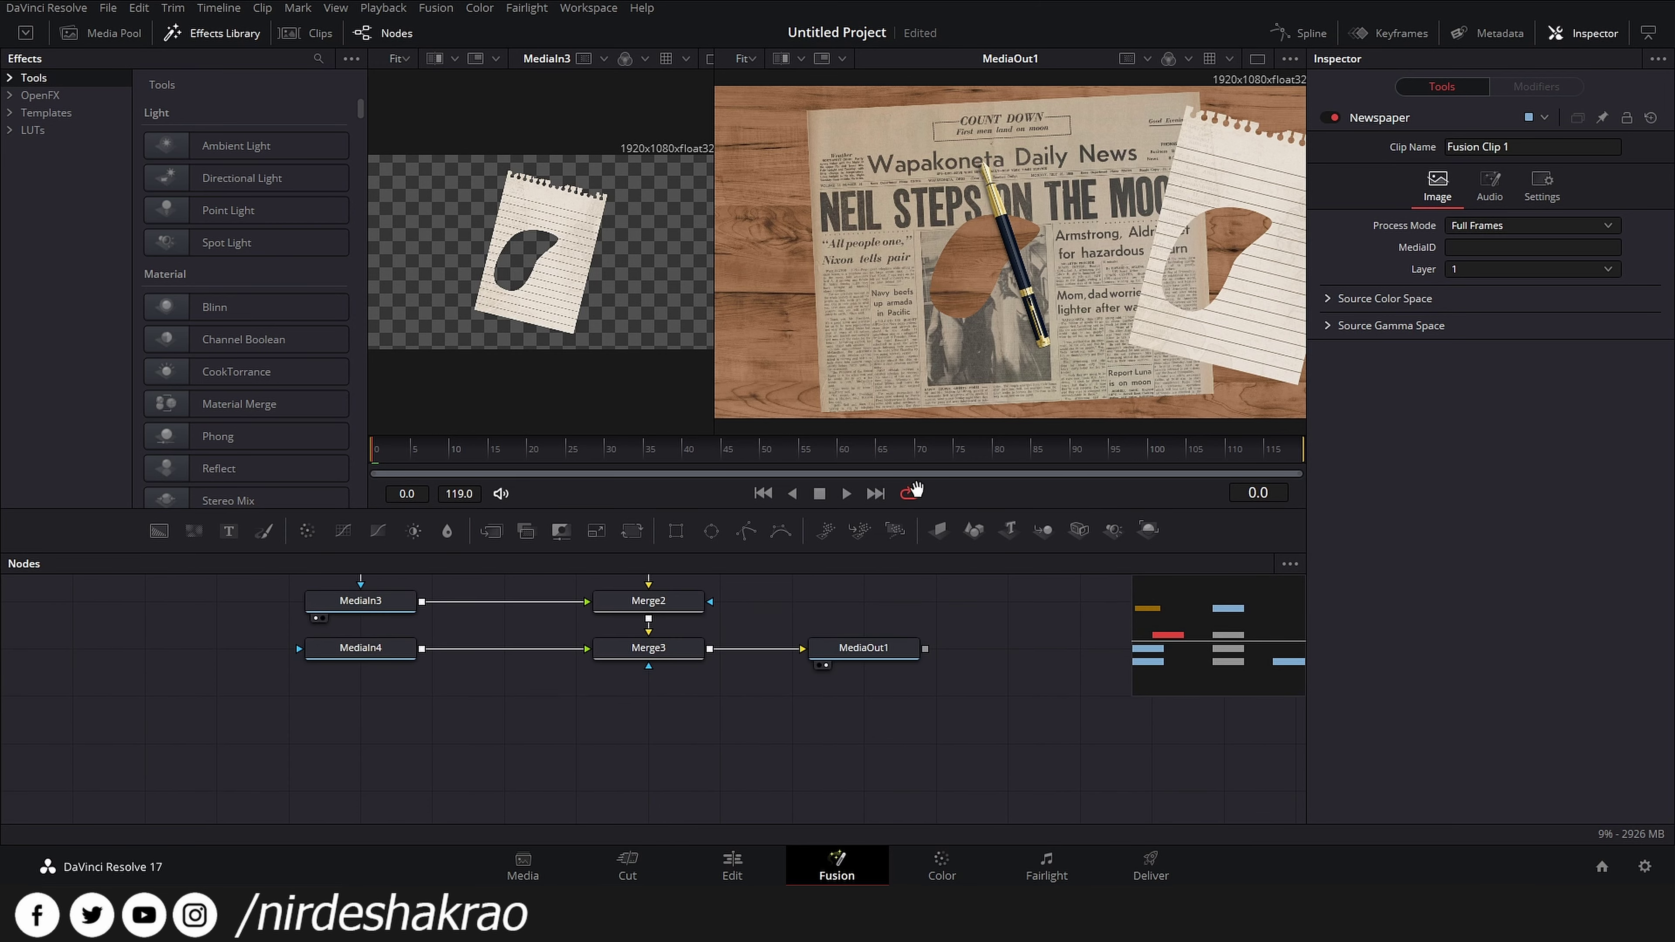
scroll(911, 653, "down", 3)
scroll(910, 653, "up", 3)
scroll(910, 653, "down", 3)
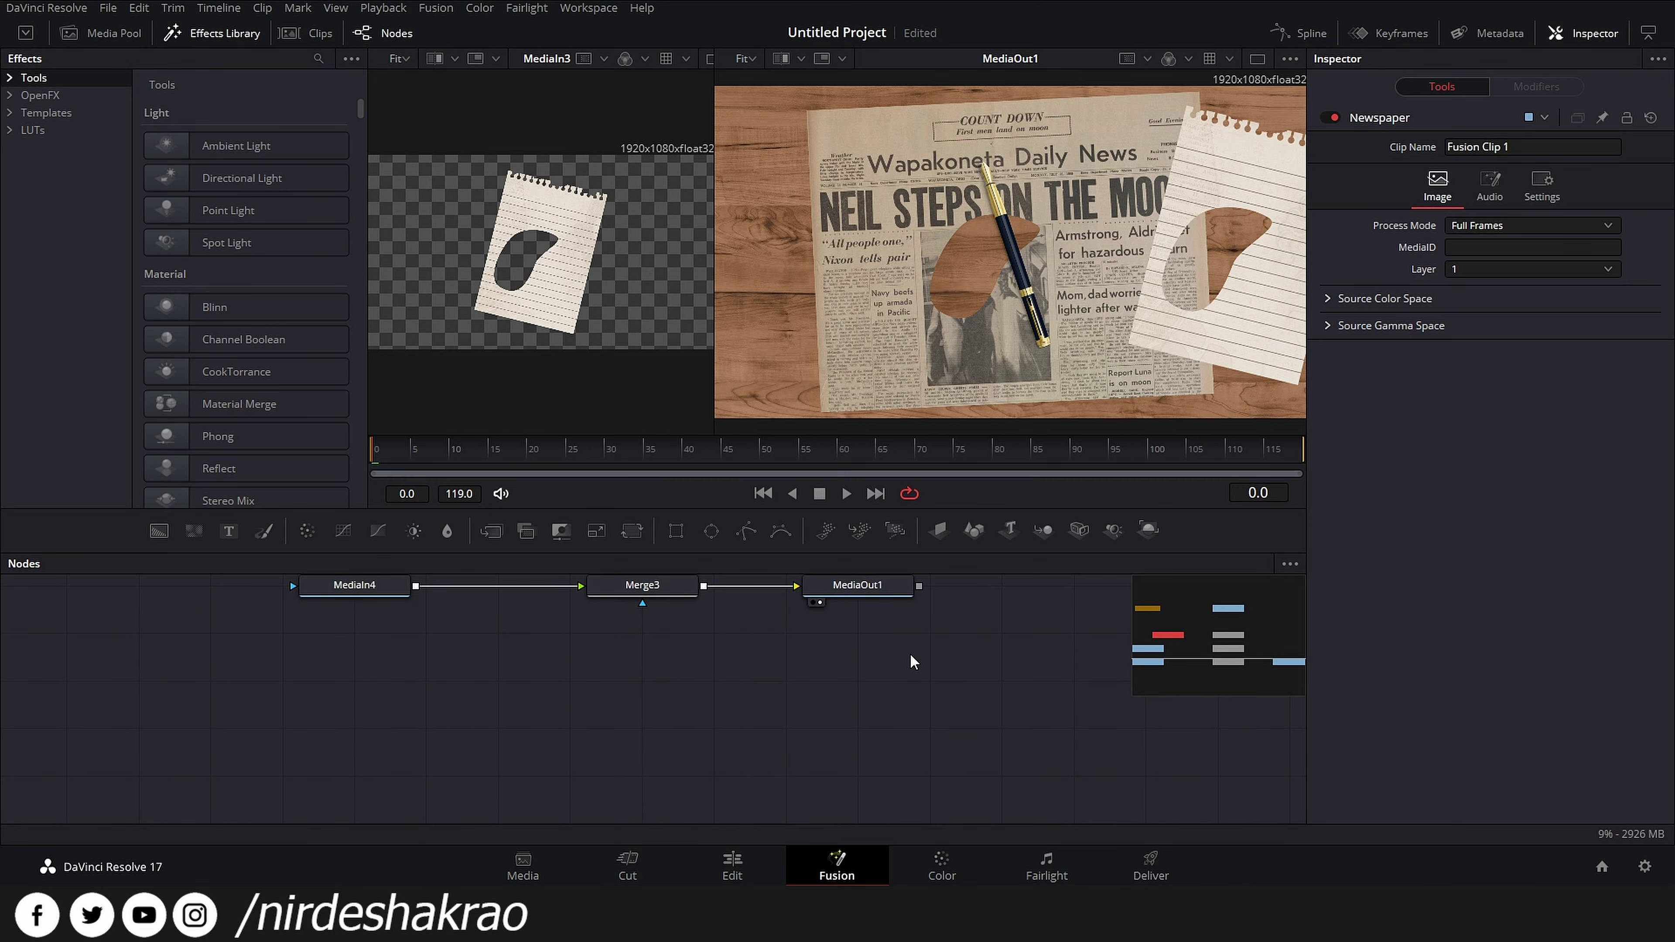
scroll(910, 656, "up", 3)
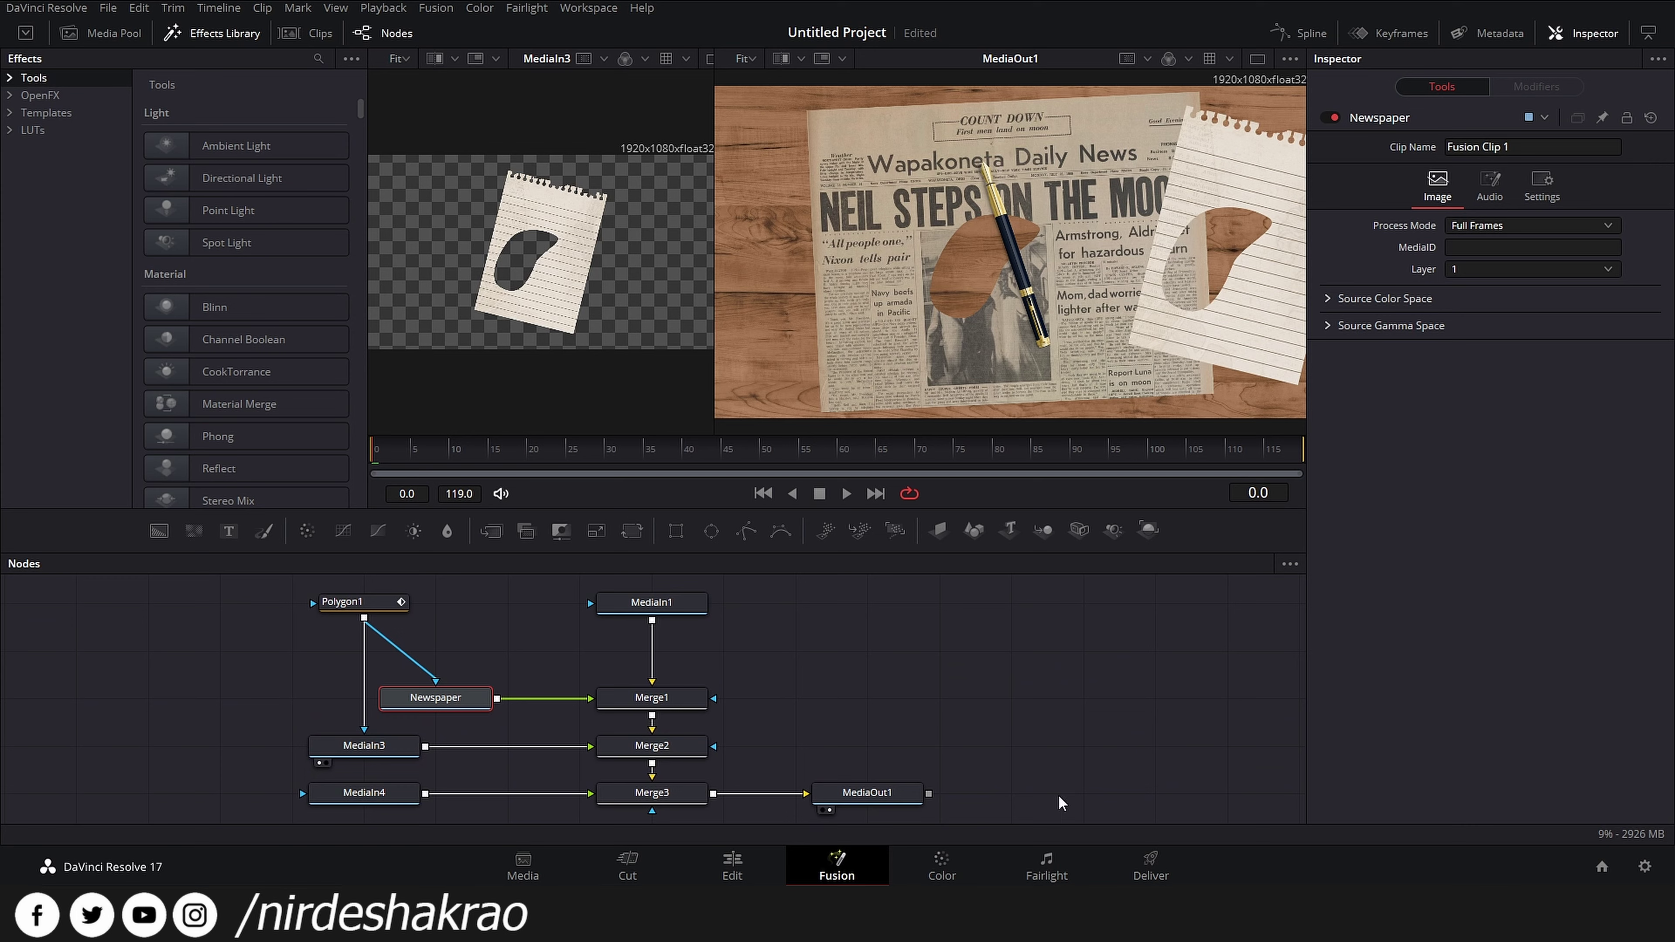
- Save the current node view as Bookmark 1
left_click(1290, 565)
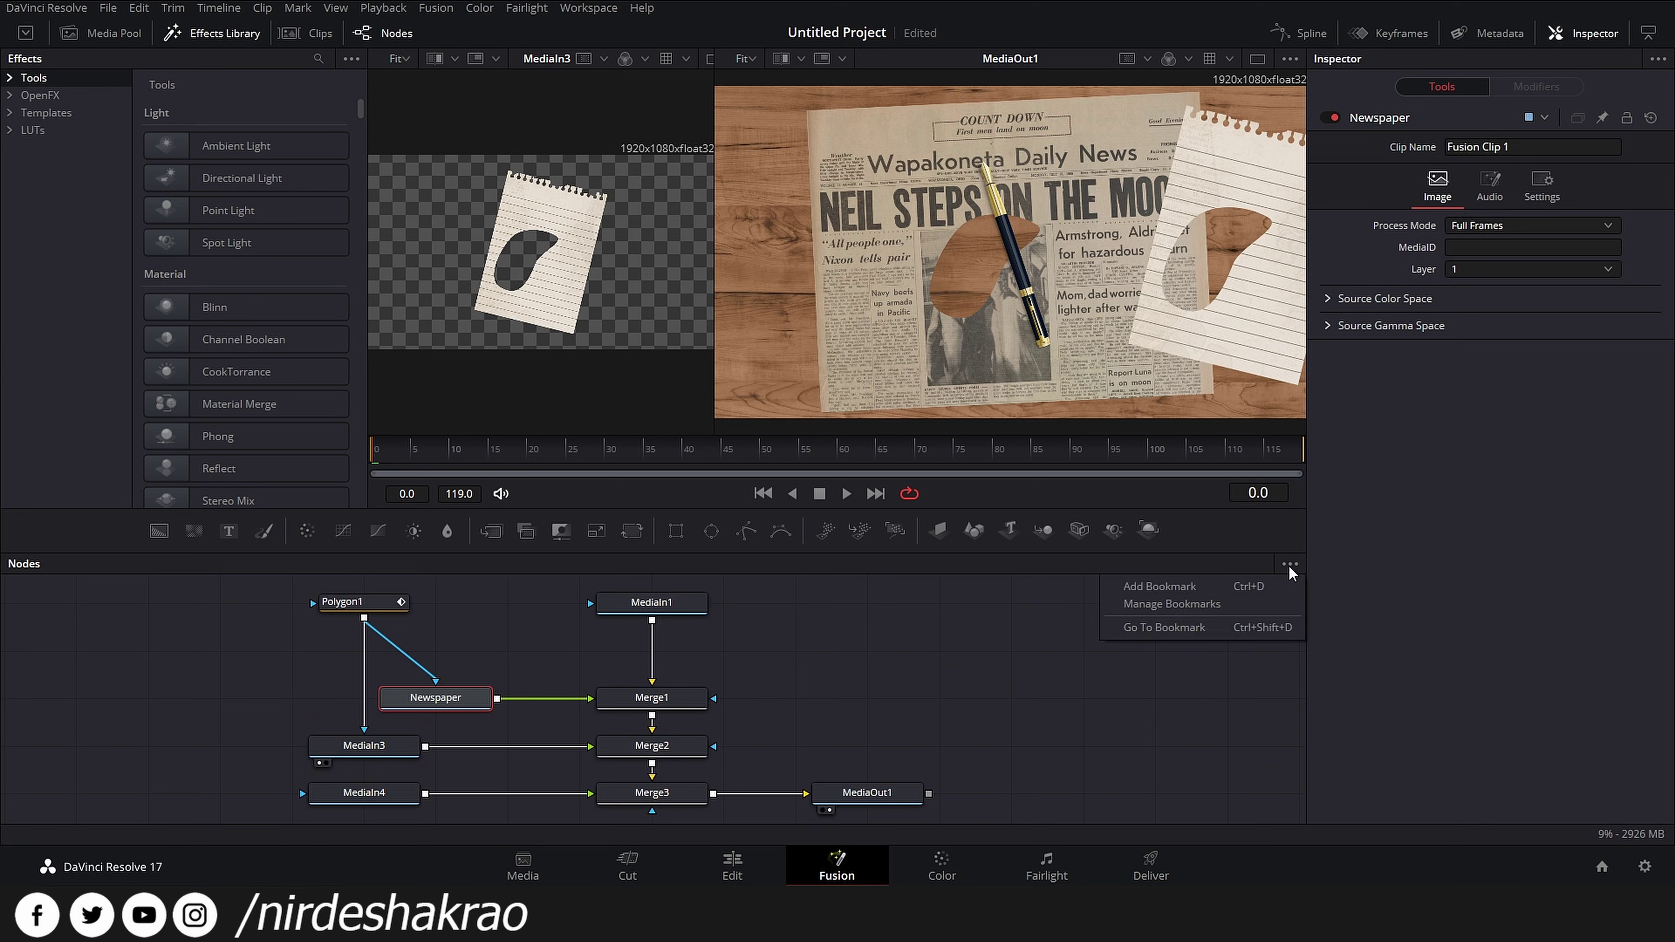
left_click(1157, 585)
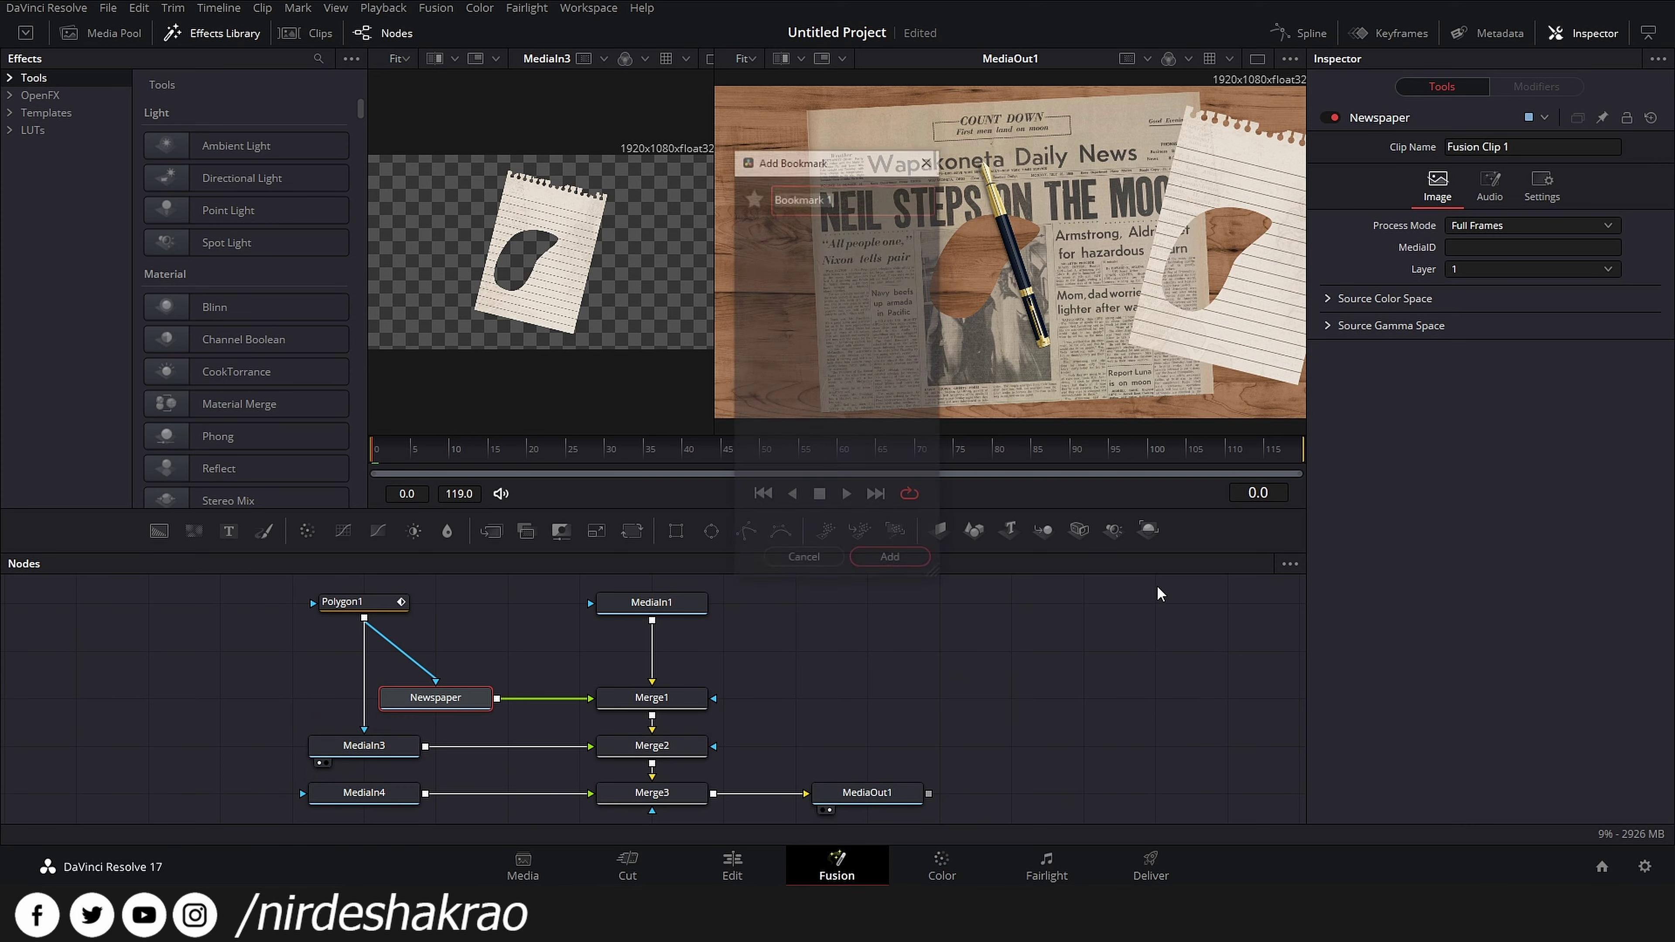
left_click(893, 561)
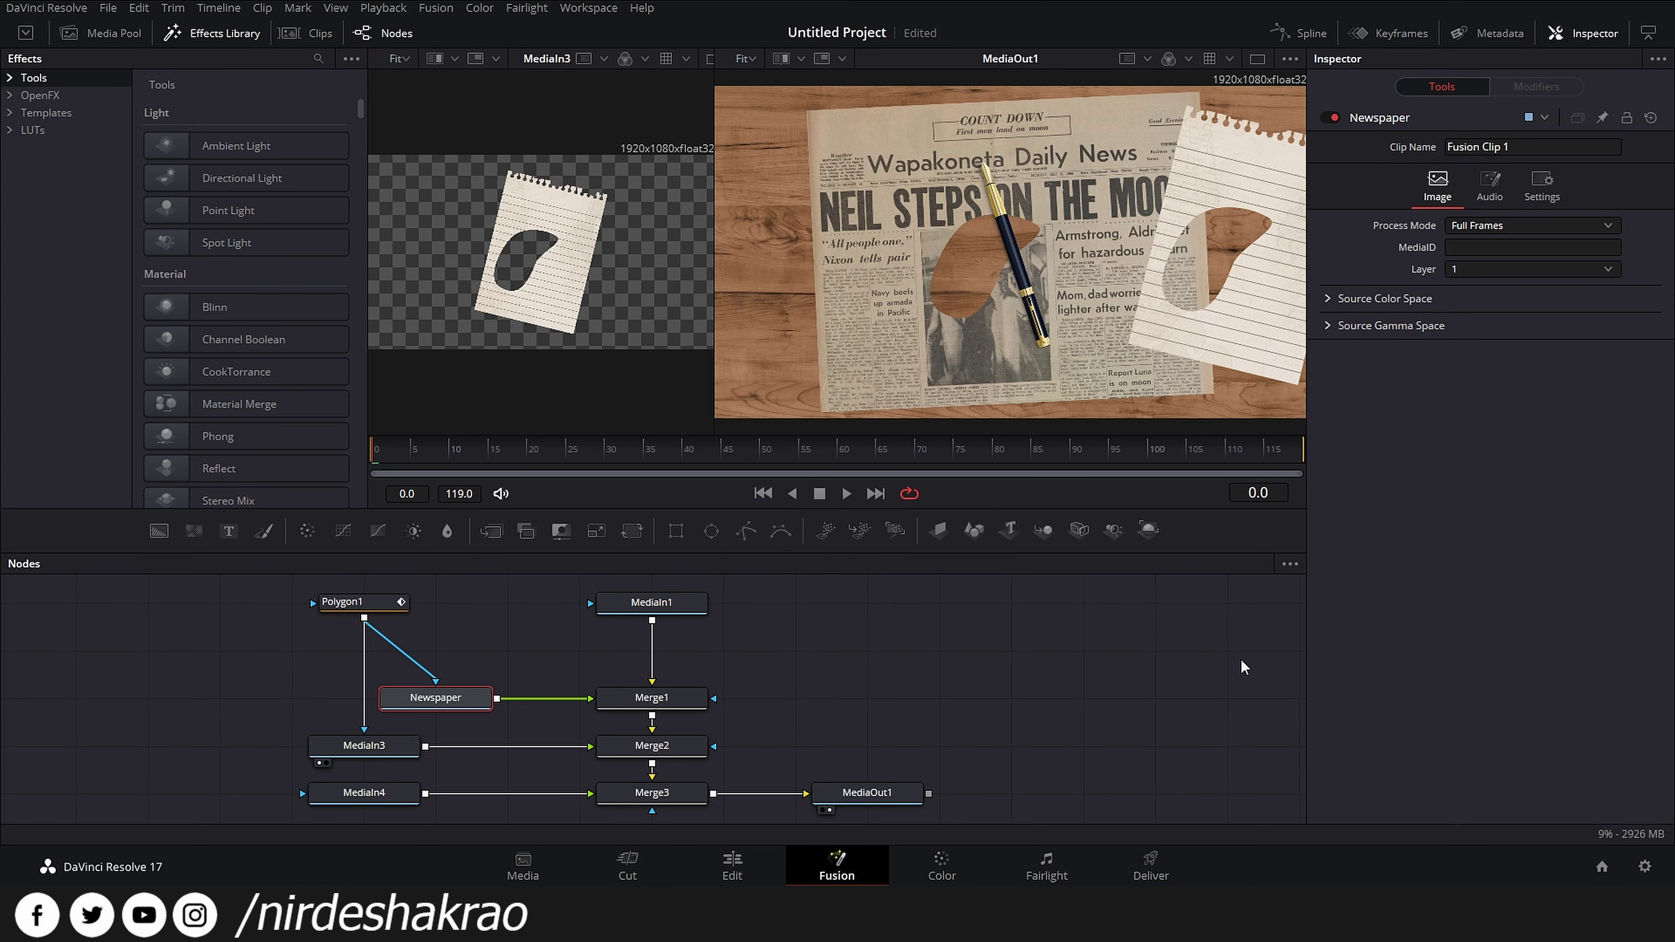
scroll(1077, 644, "down", 5)
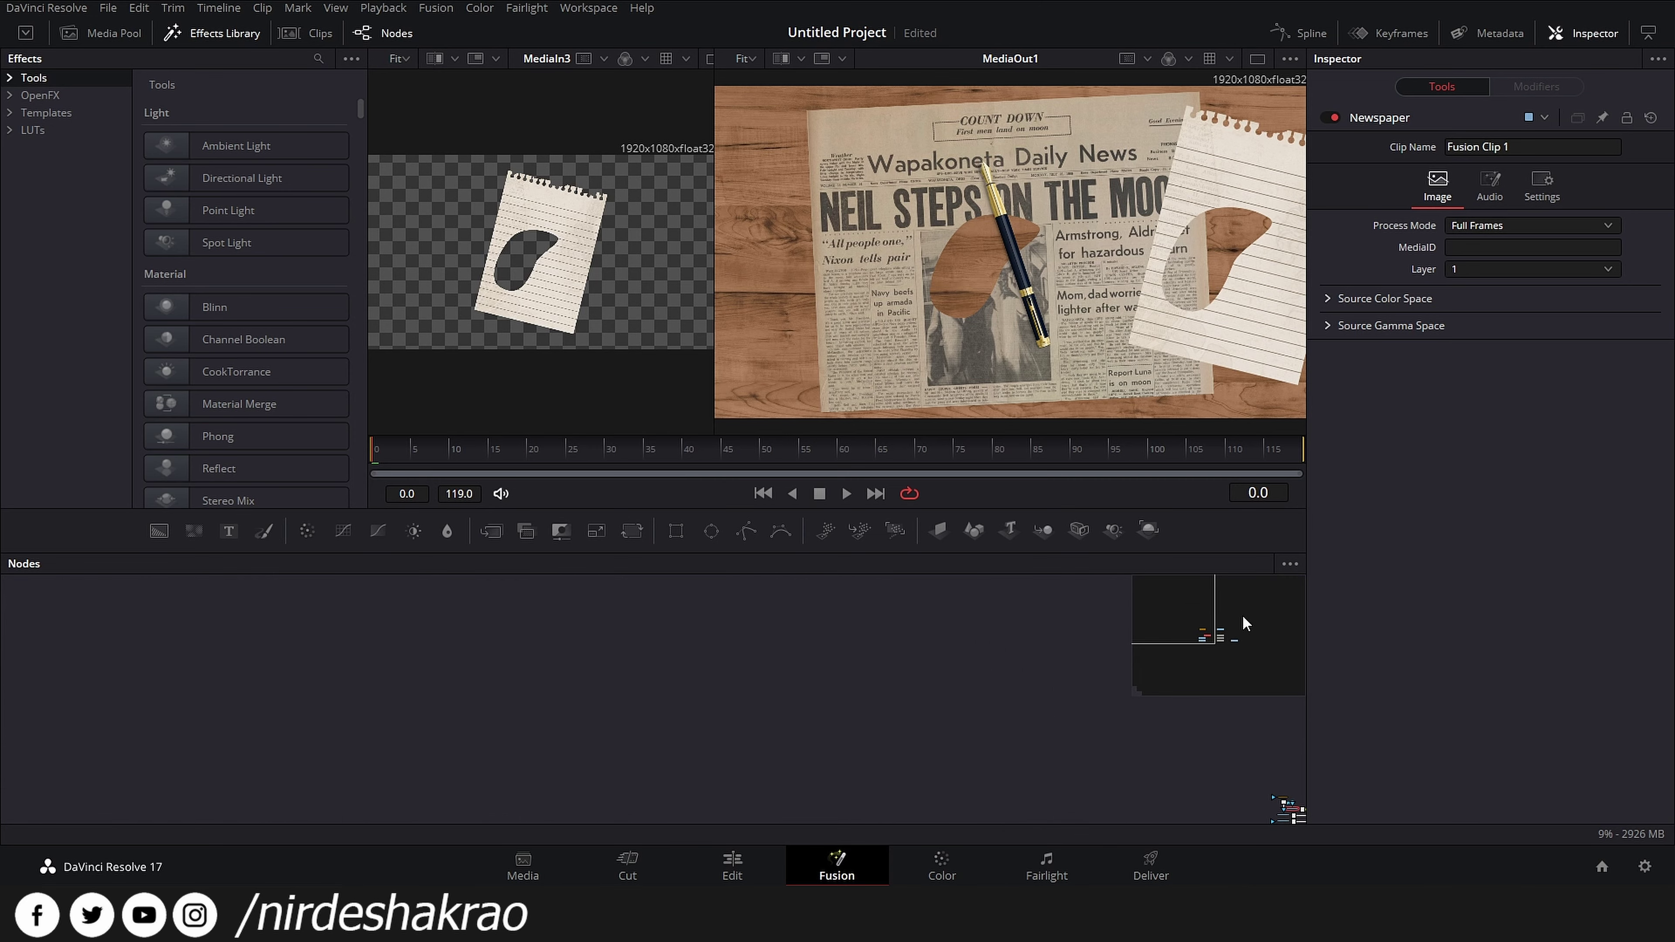
scroll(1200, 775, "up", 2)
- Pan away from the tree and return to Bookmark 1 twice, via the bookmark list and the menu entry
left_click_drag(1136, 793, 1142, 814)
left_click(1292, 565)
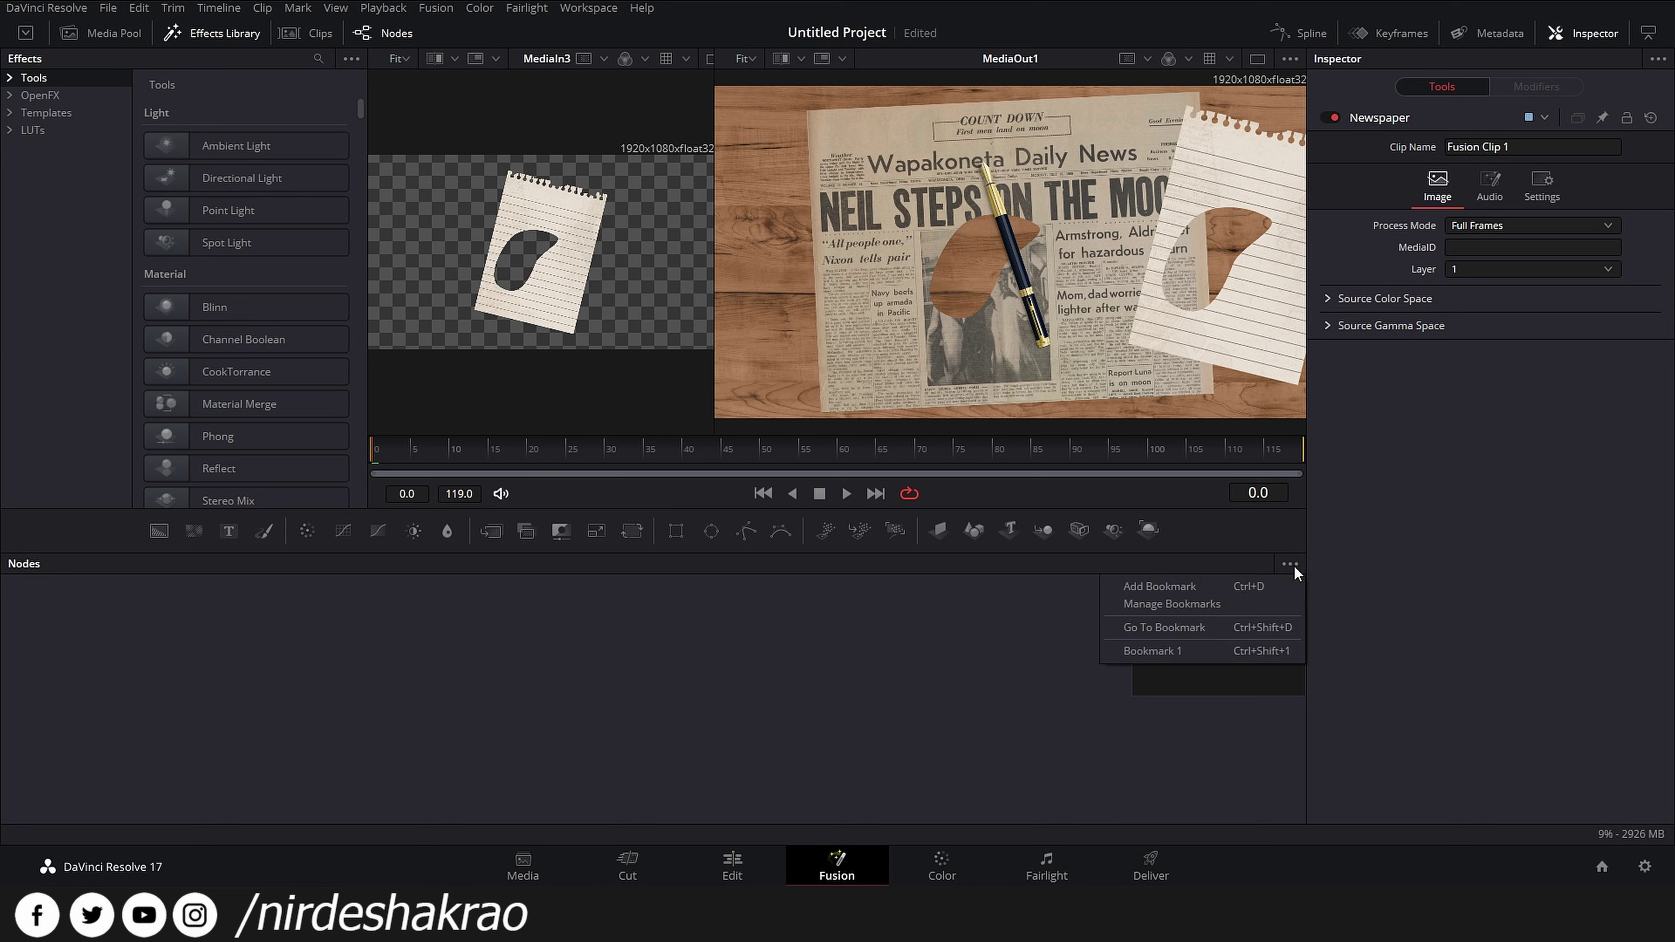
left_click(1263, 626)
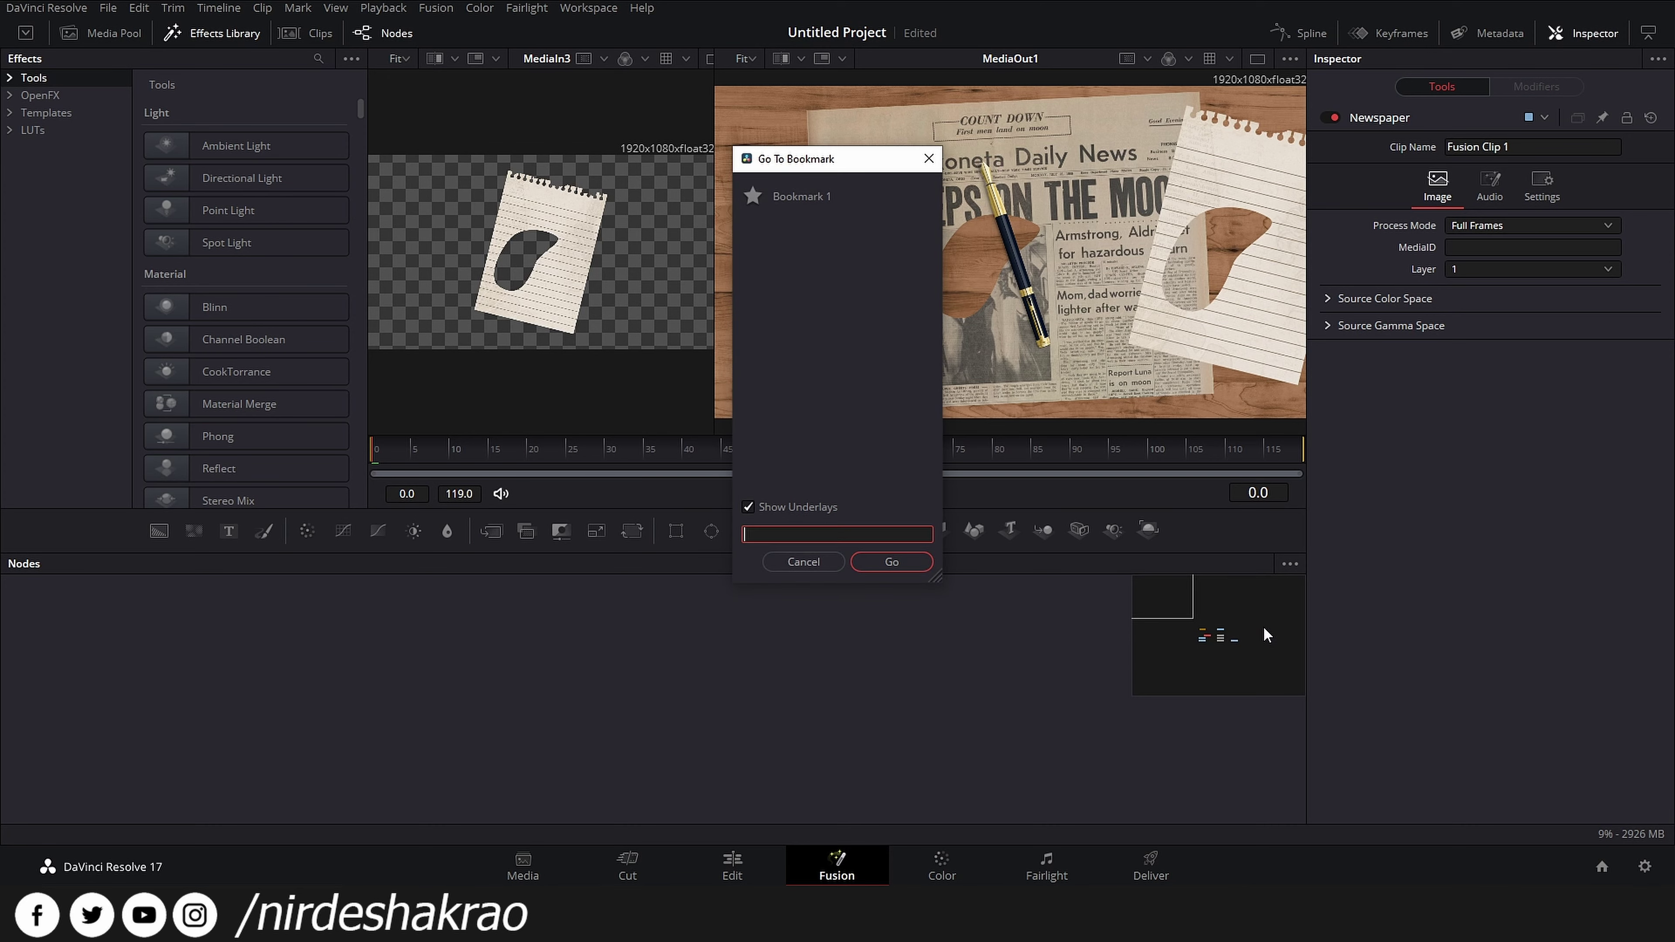
double_click(818, 196)
left_click_drag(776, 655, 1171, 820)
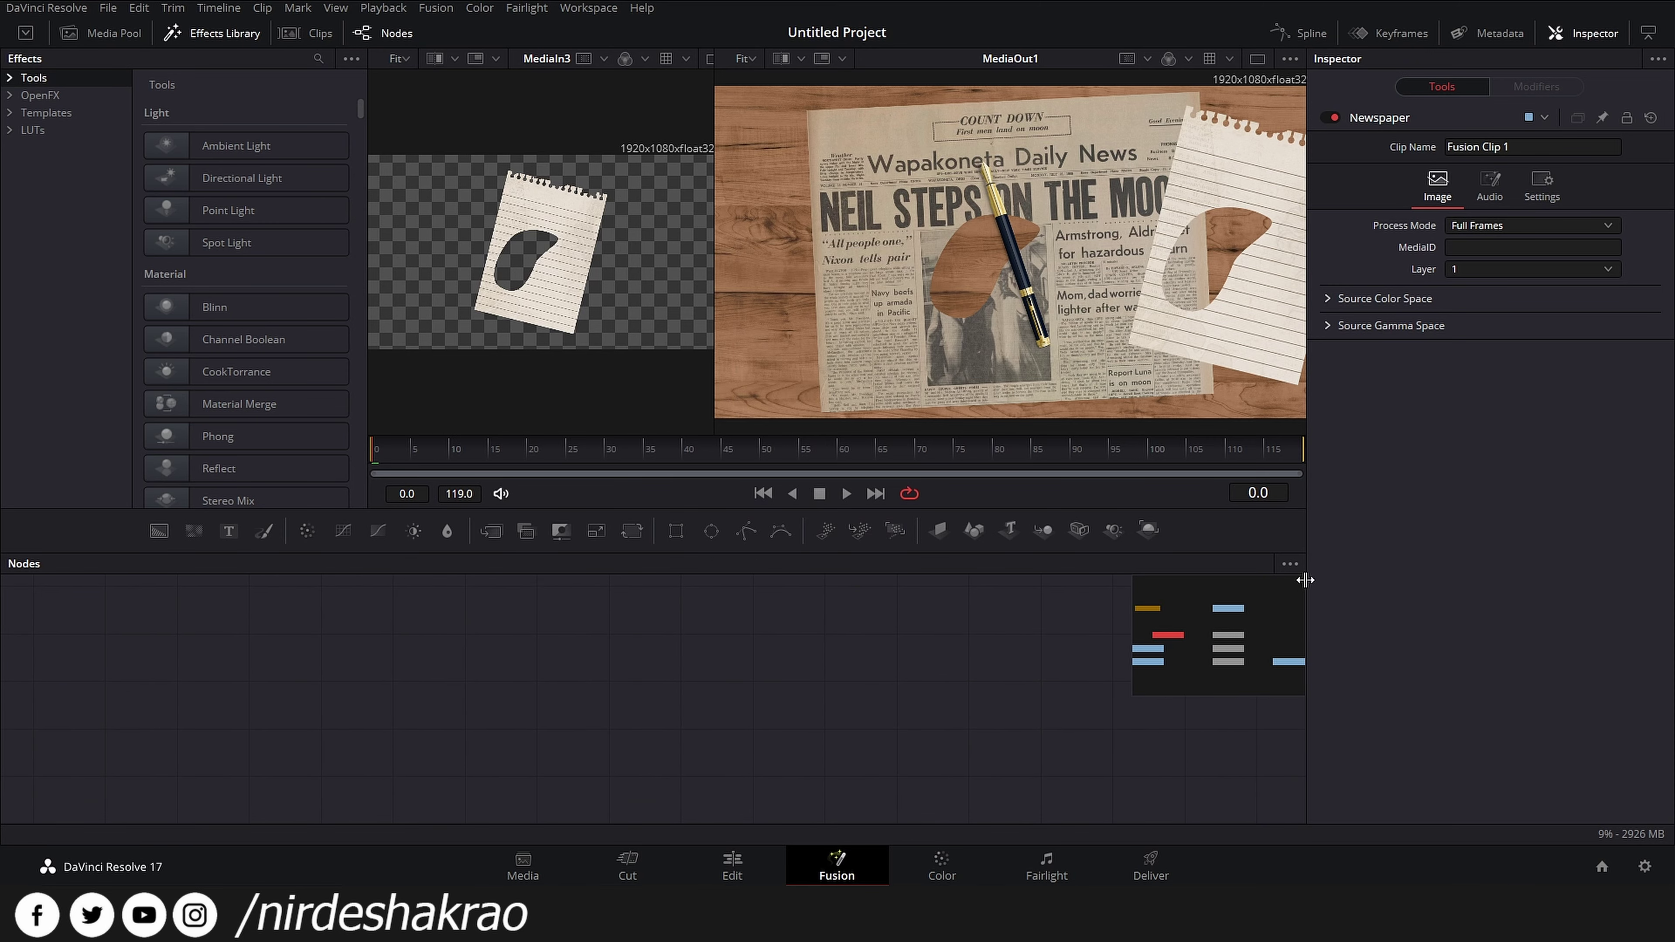
left_click(1292, 564)
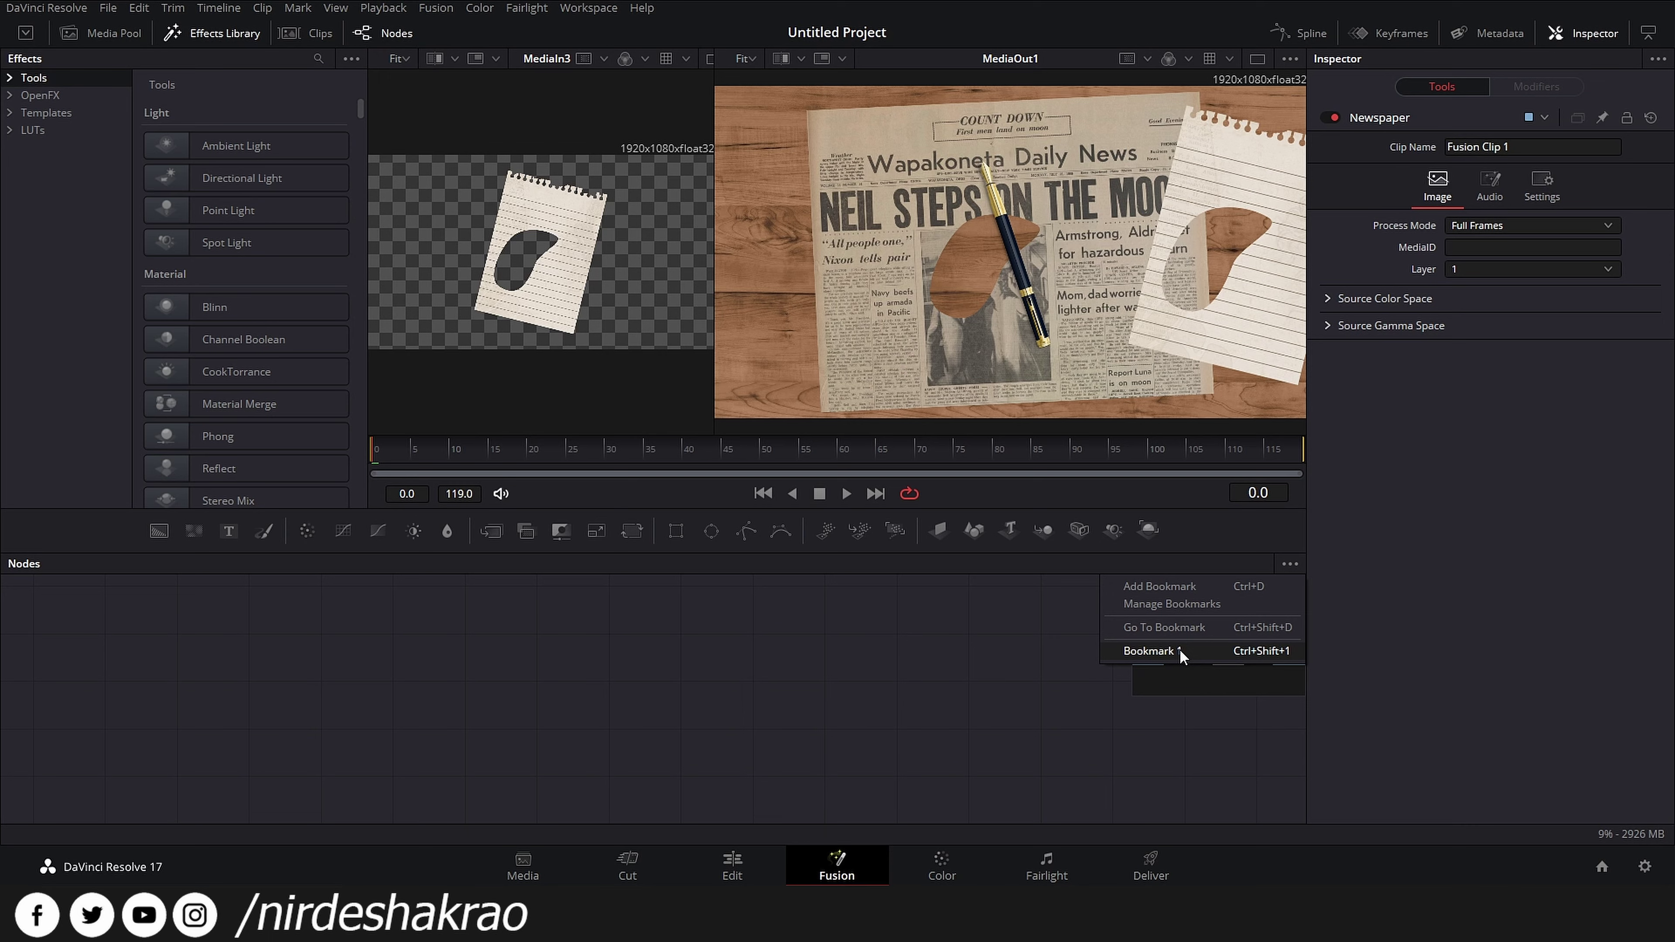
left_click(1212, 649)
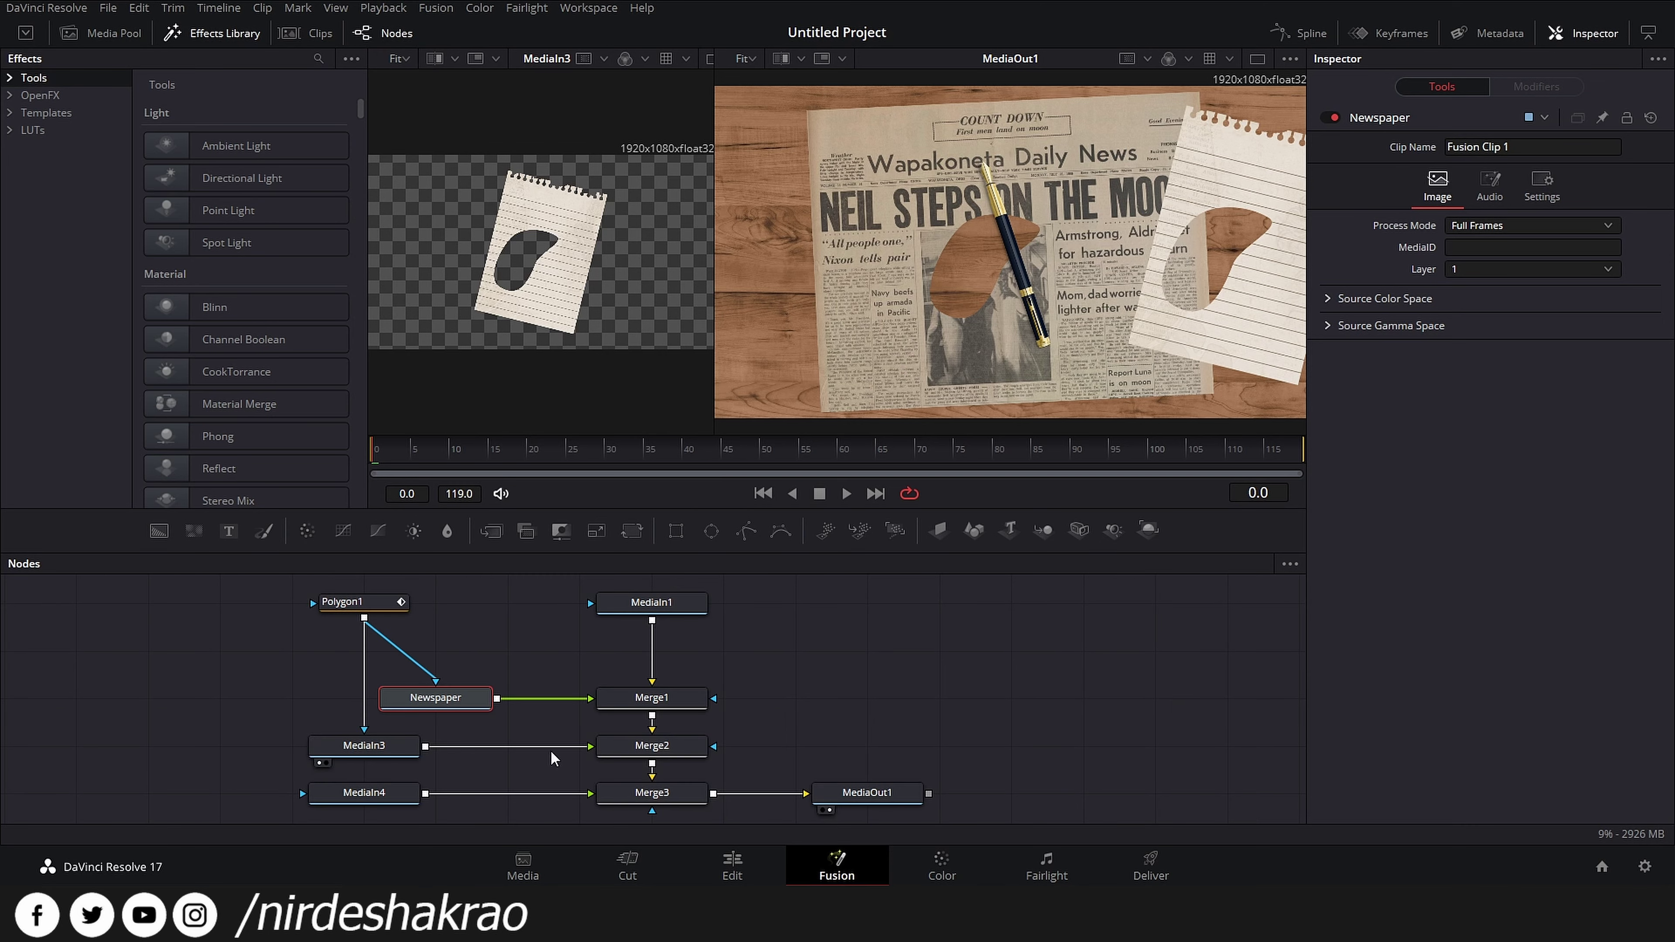